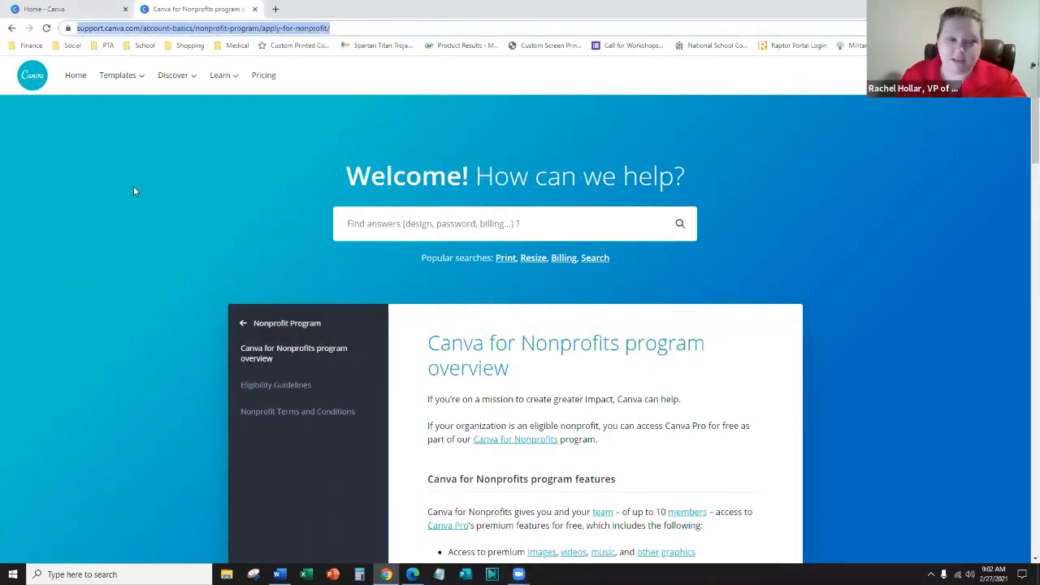
- Scroll through the Canva for Nonprofits page, highlighting the premium images and downloading feature lines
{"action": "left_click", "coordinate": [111, 184]}
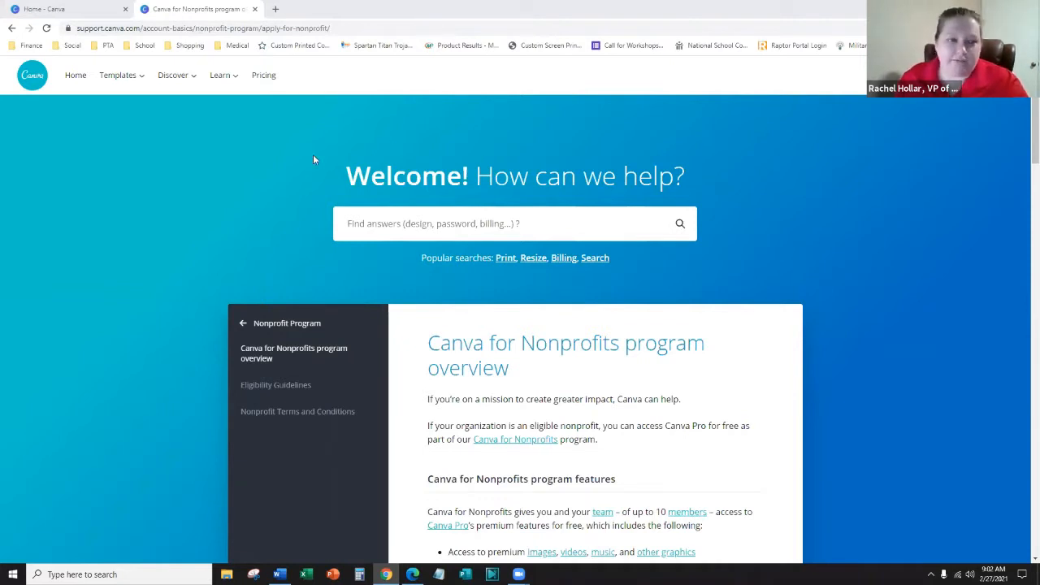
{"action": "scroll", "coordinate": [104, 200], "scroll_direction": "down", "scroll_amount": 2}
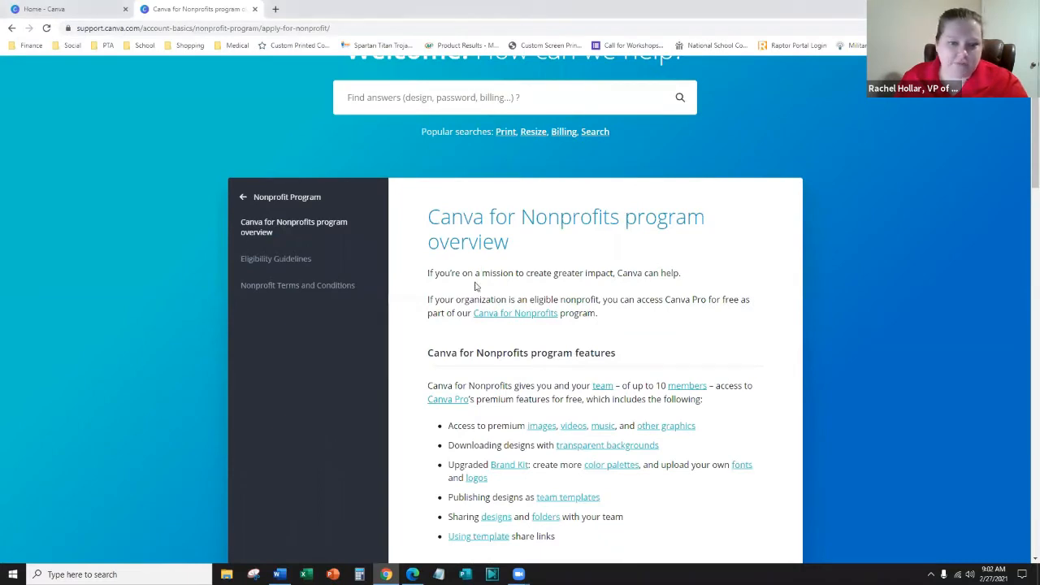
{"action": "scroll", "coordinate": [450, 300], "scroll_direction": "down", "scroll_amount": 2}
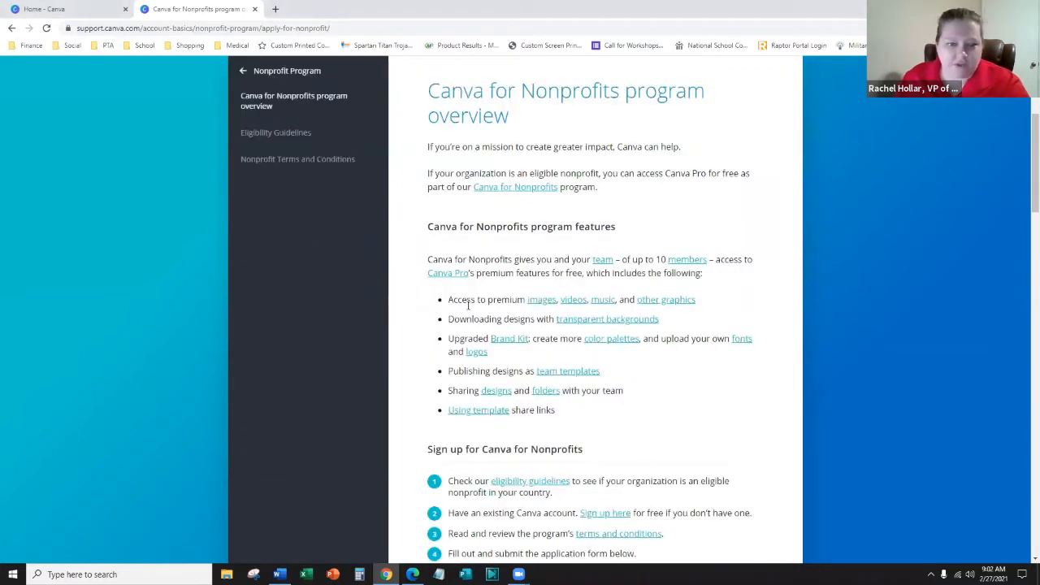
{"action": "left_click_drag", "start_coordinate": [460, 300], "coordinate": [509, 319]}
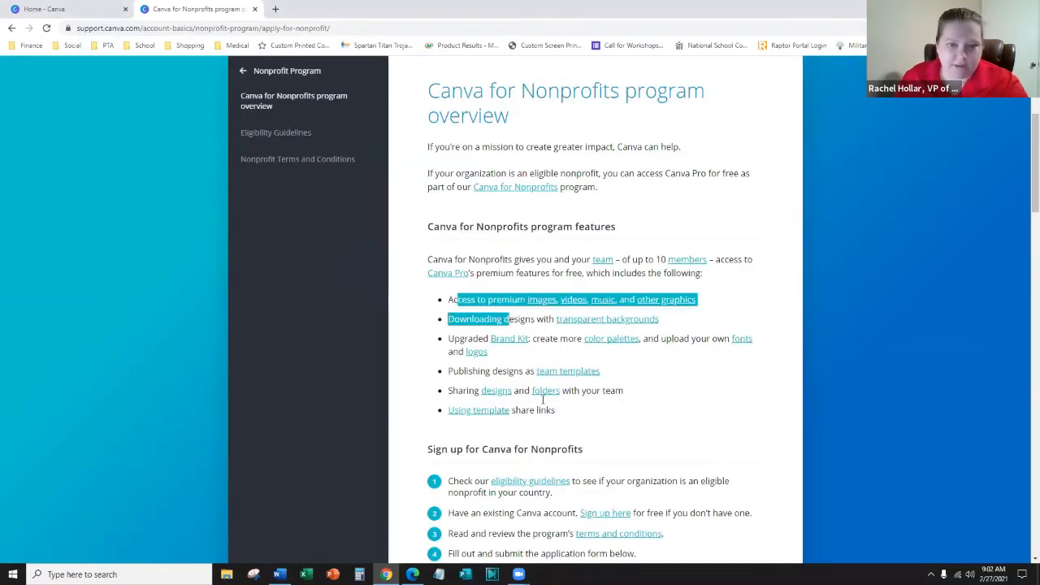
{"action": "left_click", "coordinate": [579, 366]}
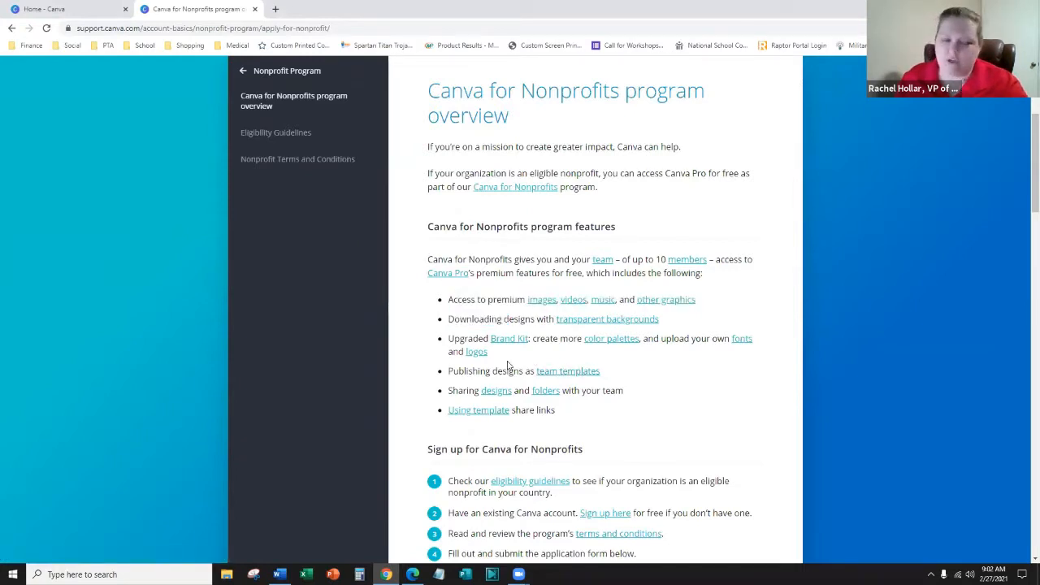
{"action": "scroll", "coordinate": [505, 365], "scroll_direction": "down", "scroll_amount": 2}
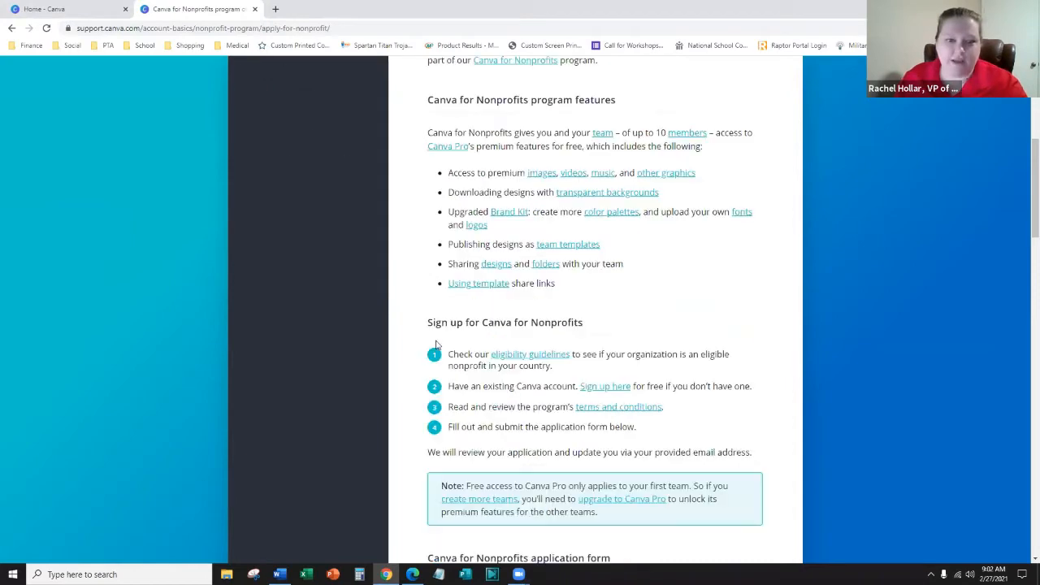
{"action": "scroll", "coordinate": [423, 312], "scroll_direction": "down", "scroll_amount": 4}
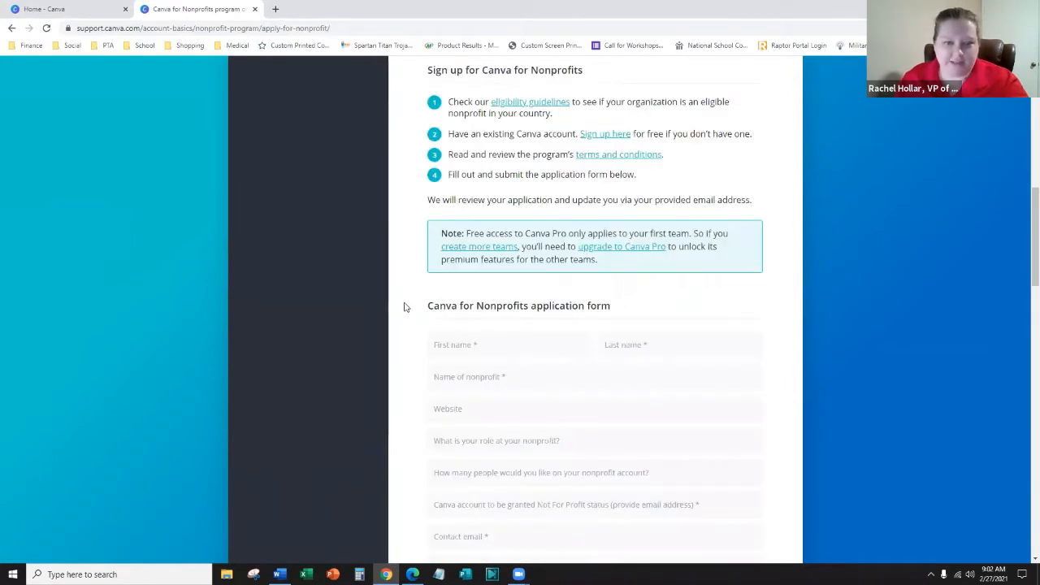
{"action": "scroll", "coordinate": [435, 244], "scroll_direction": "down", "scroll_amount": 1}
{"action": "scroll", "coordinate": [441, 202], "scroll_direction": "down", "scroll_amount": 1}
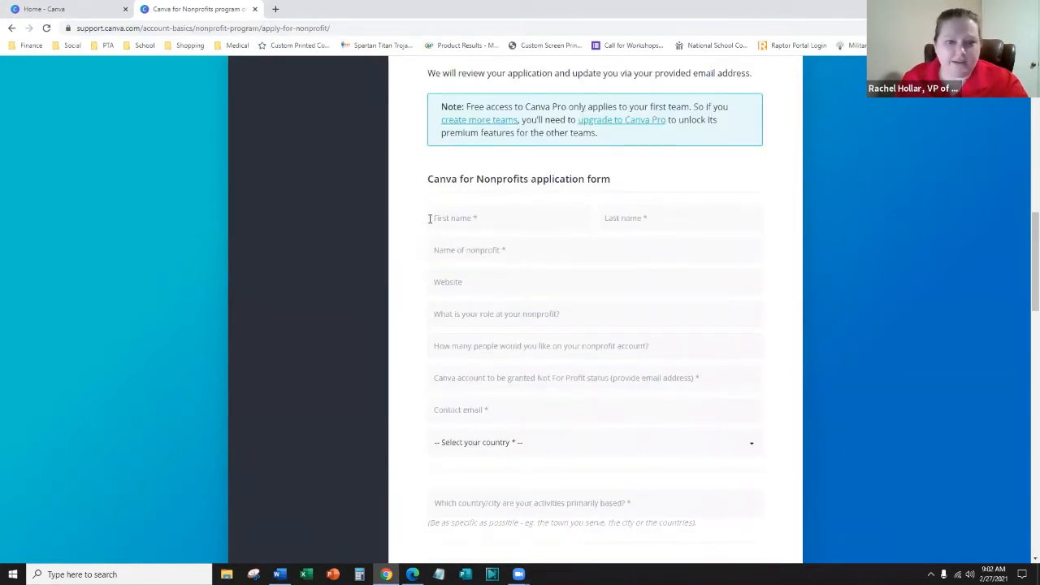
- Go through the applicant name, nonprofit name, team size and location questions, then open the 501c3 PDF
{"action": "left_click", "coordinate": [465, 217]}
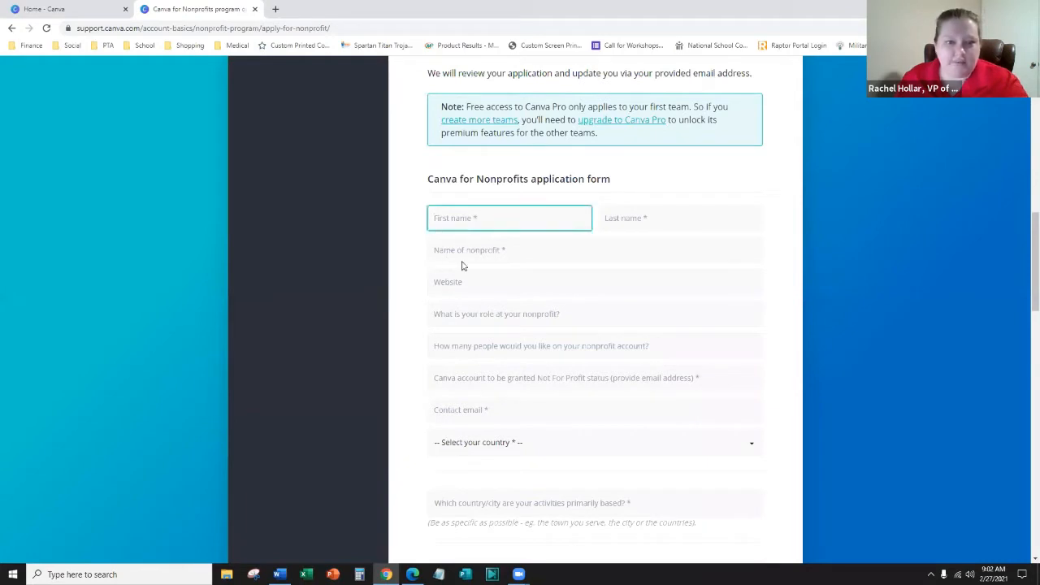
{"action": "left_click", "coordinate": [464, 257]}
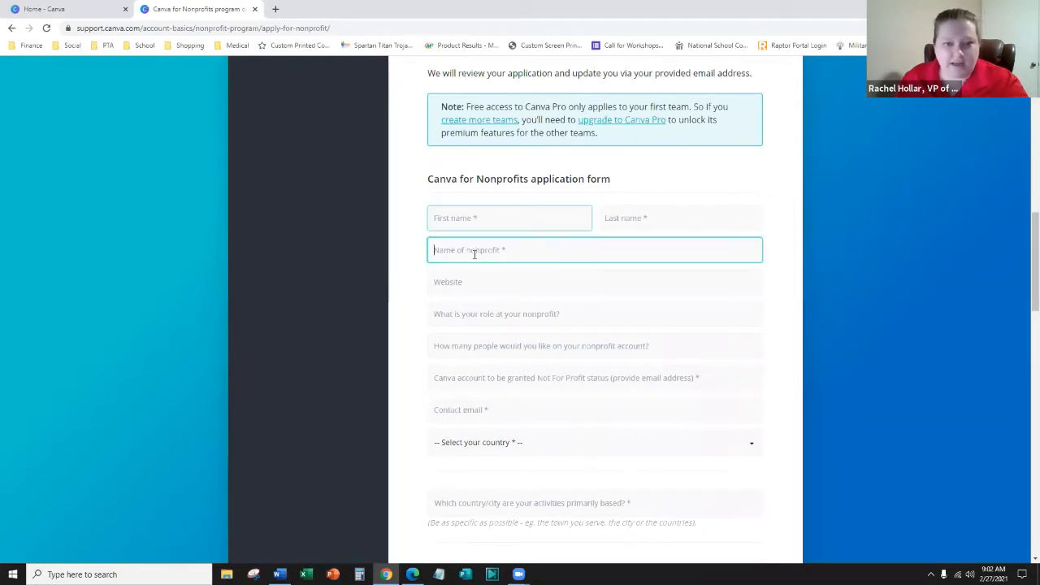
{"action": "left_click", "coordinate": [478, 345]}
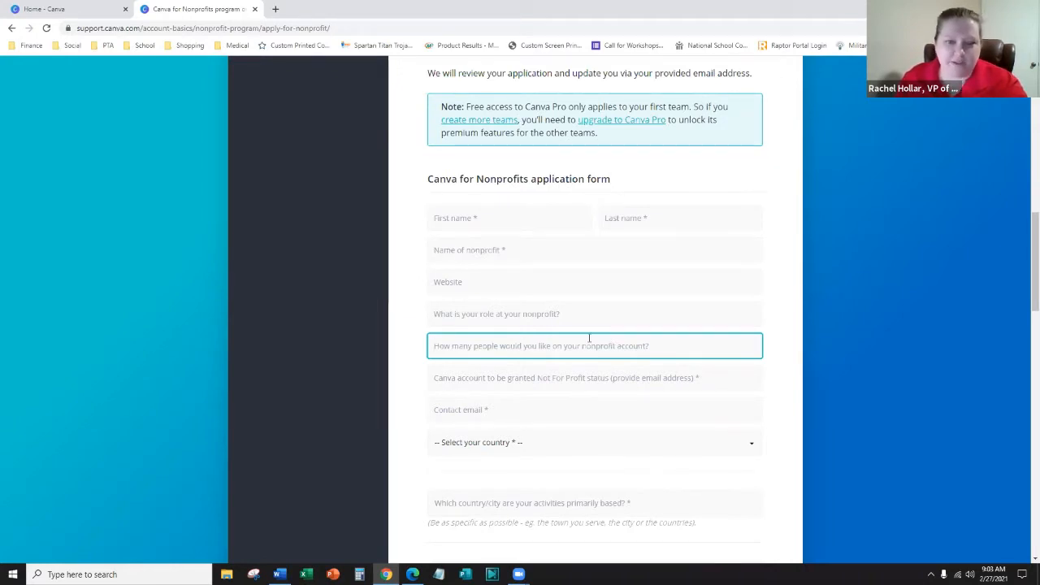
{"action": "scroll", "coordinate": [504, 247], "scroll_direction": "down", "scroll_amount": 3}
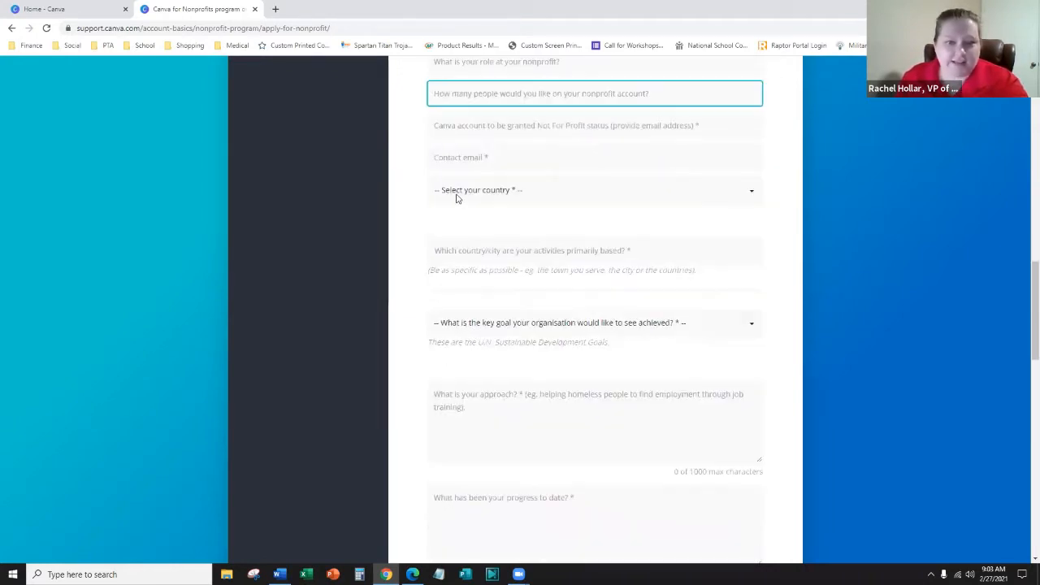
{"action": "left_click", "coordinate": [468, 254]}
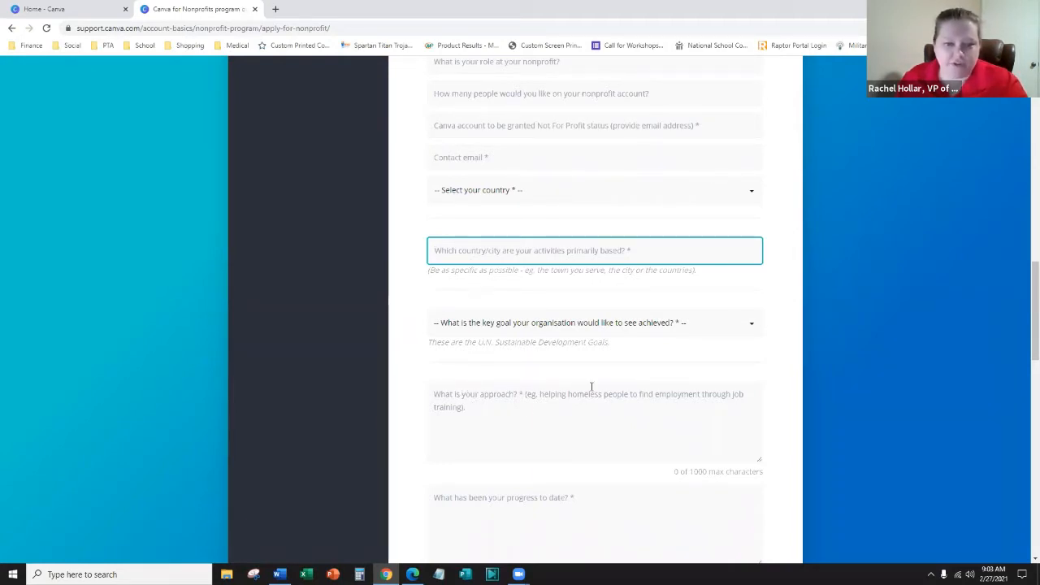
{"action": "scroll", "coordinate": [592, 388], "scroll_direction": "down", "scroll_amount": 2}
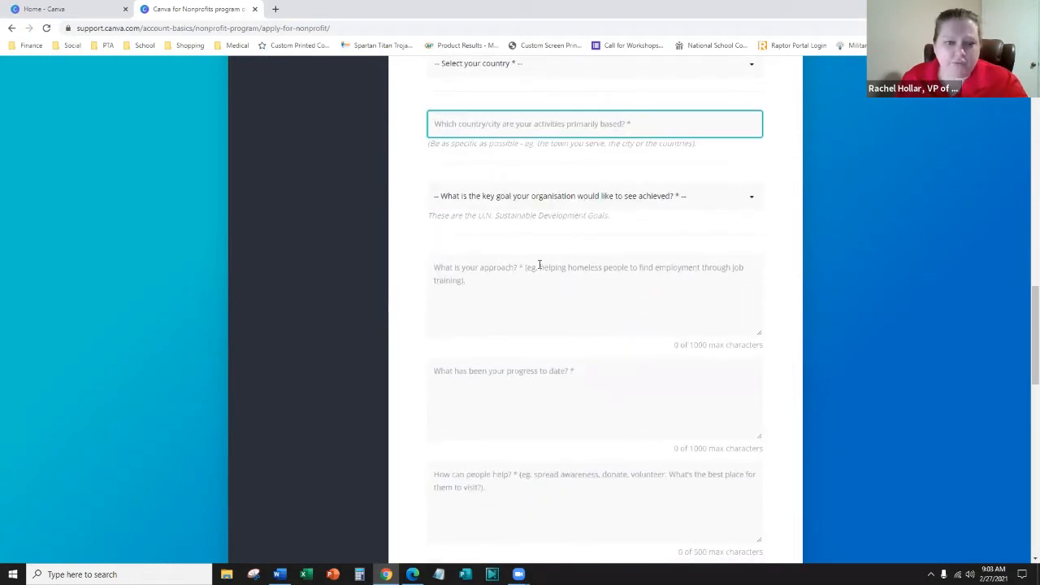
{"action": "scroll", "coordinate": [534, 289], "scroll_direction": "up", "scroll_amount": 2}
{"action": "scroll", "coordinate": [551, 352], "scroll_direction": "down", "scroll_amount": 2}
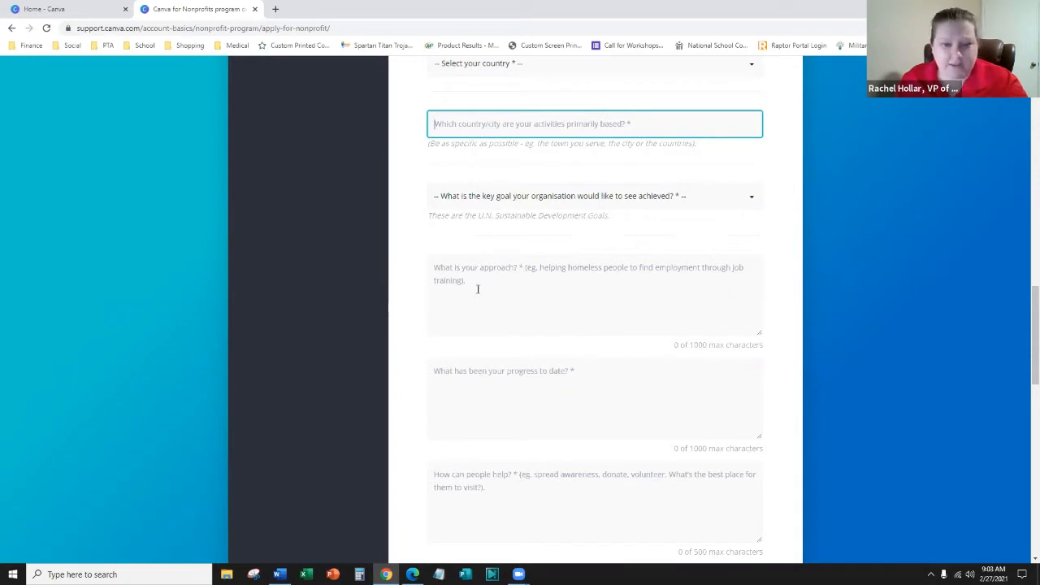
{"action": "scroll", "coordinate": [467, 285], "scroll_direction": "down", "scroll_amount": 2}
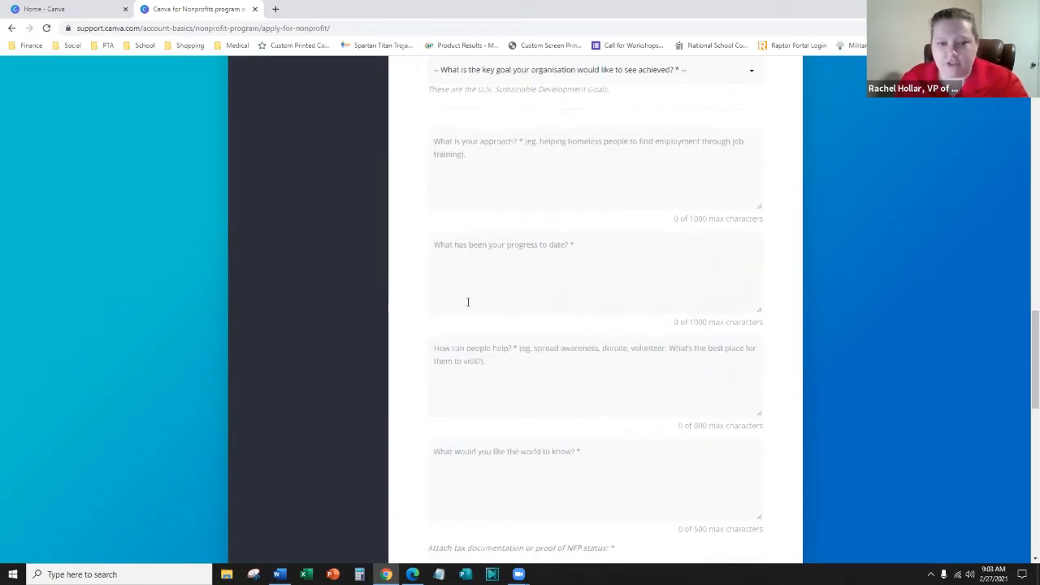
{"action": "scroll", "coordinate": [467, 302], "scroll_direction": "down", "scroll_amount": 4}
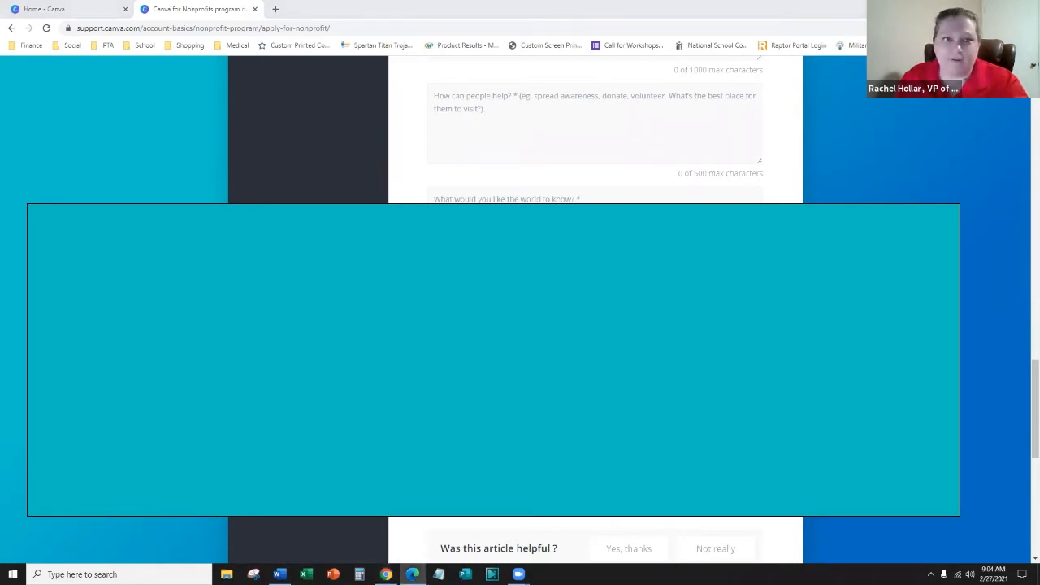
{"action": "left_click", "coordinate": [412, 574]}
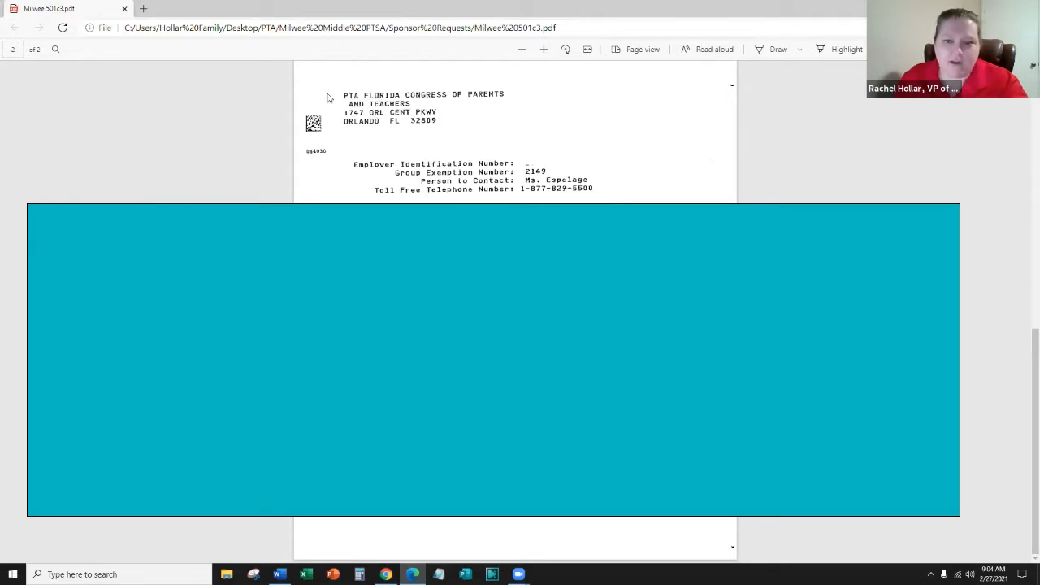
- Read both pages of the 501c3 exemption letter in Edge, then close the window
{"action": "scroll", "coordinate": [327, 97], "scroll_direction": "up", "scroll_amount": 3}
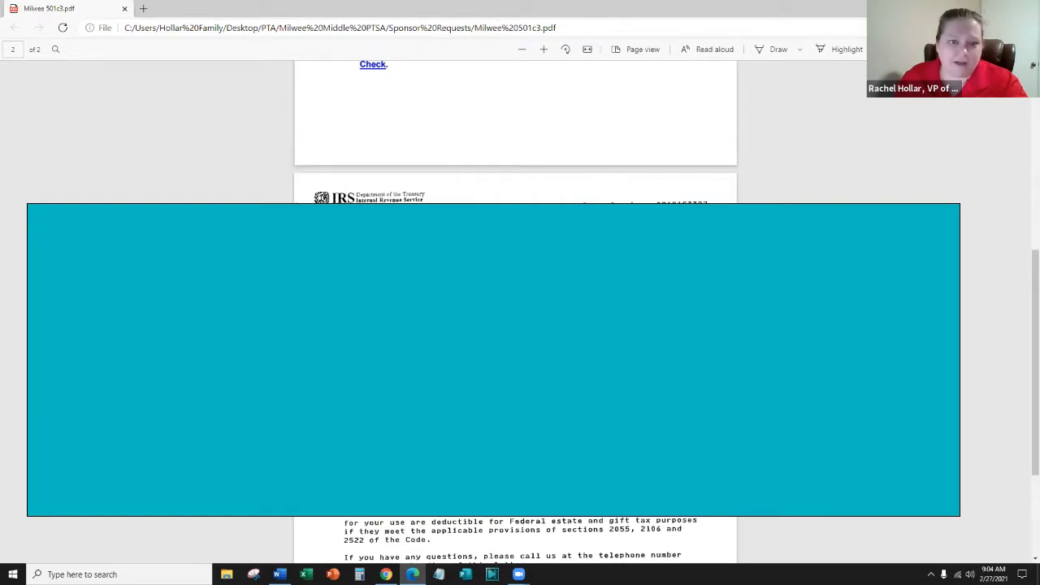
{"action": "scroll", "coordinate": [386, 179], "scroll_direction": "down", "scroll_amount": 5}
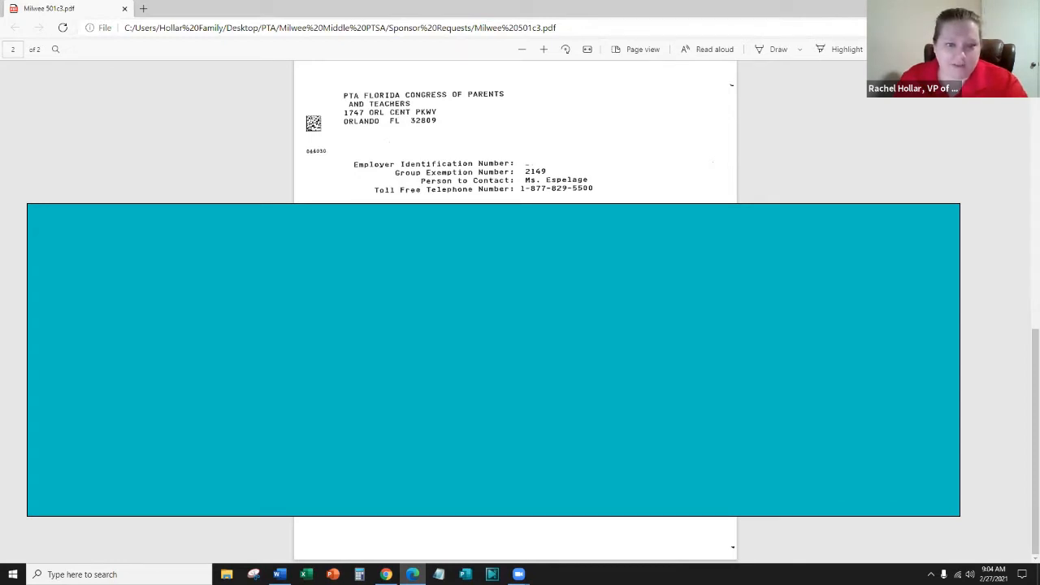
{"action": "scroll", "coordinate": [380, 98], "scroll_direction": "up", "scroll_amount": 10}
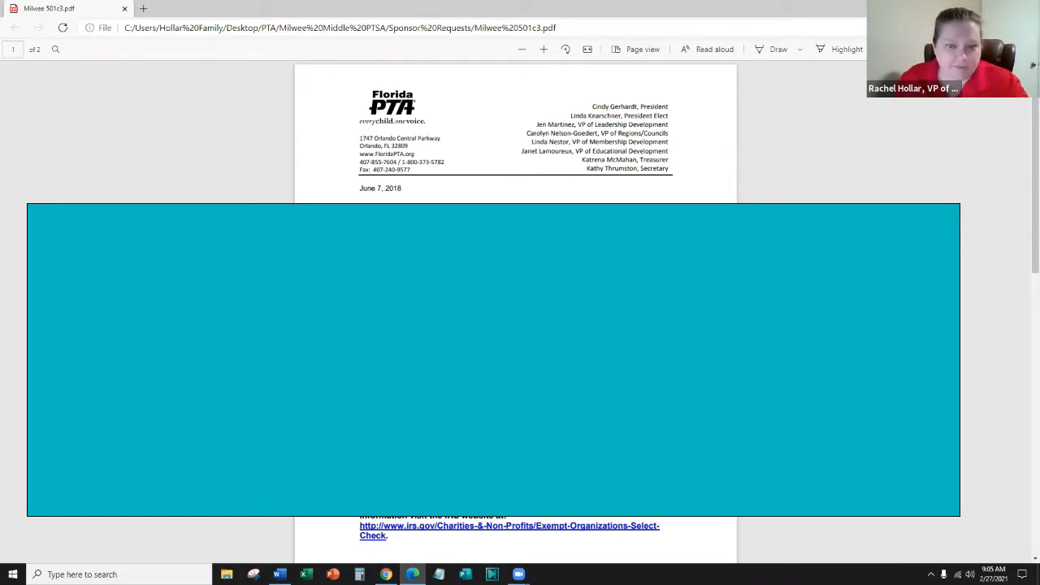
{"action": "scroll", "coordinate": [516, 130], "scroll_direction": "down", "scroll_amount": 8}
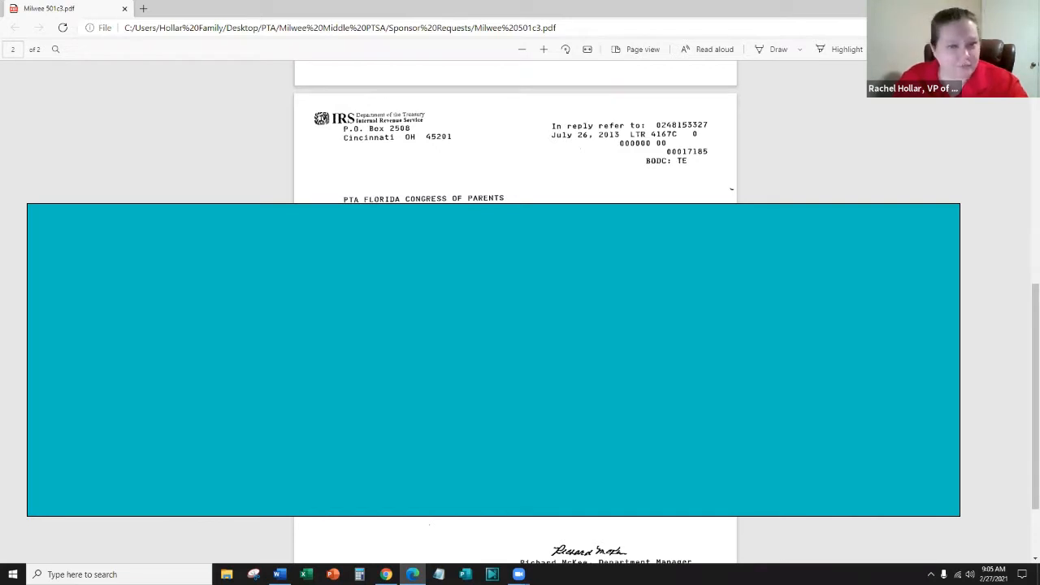
{"action": "scroll", "coordinate": [515, 130], "scroll_direction": "up", "scroll_amount": 8}
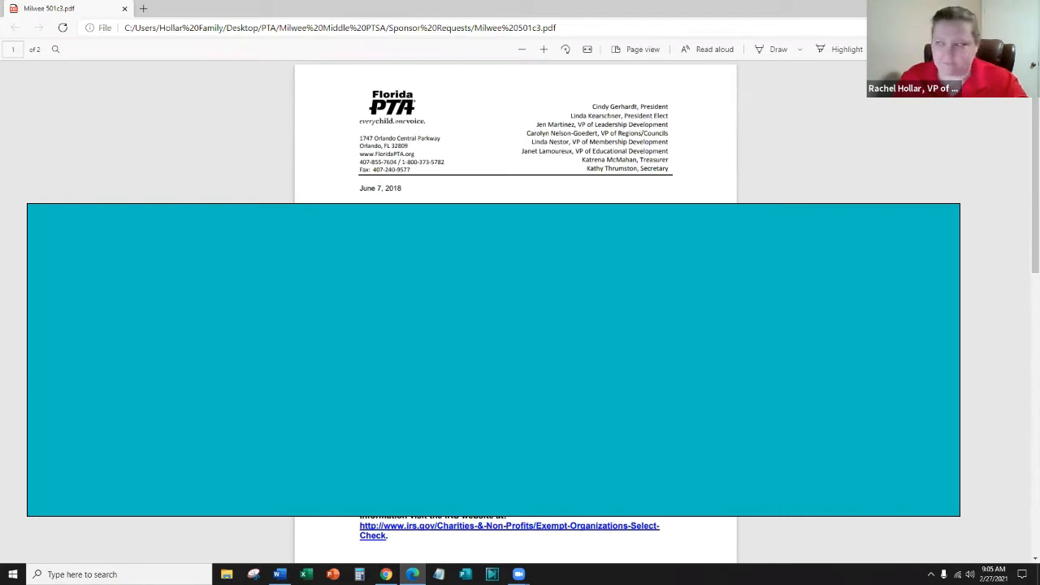
{"action": "left_click", "coordinate": [1026, 8]}
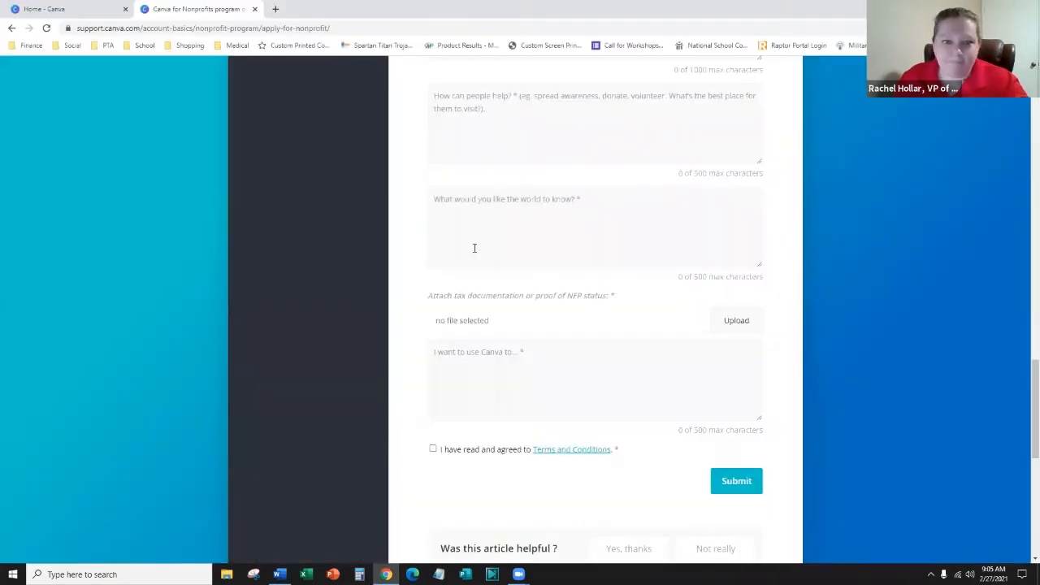
- Scroll the form to the approach, progress-to-date and how-people-can-help answer boxes
{"action": "scroll", "coordinate": [511, 399], "scroll_direction": "down", "scroll_amount": 2}
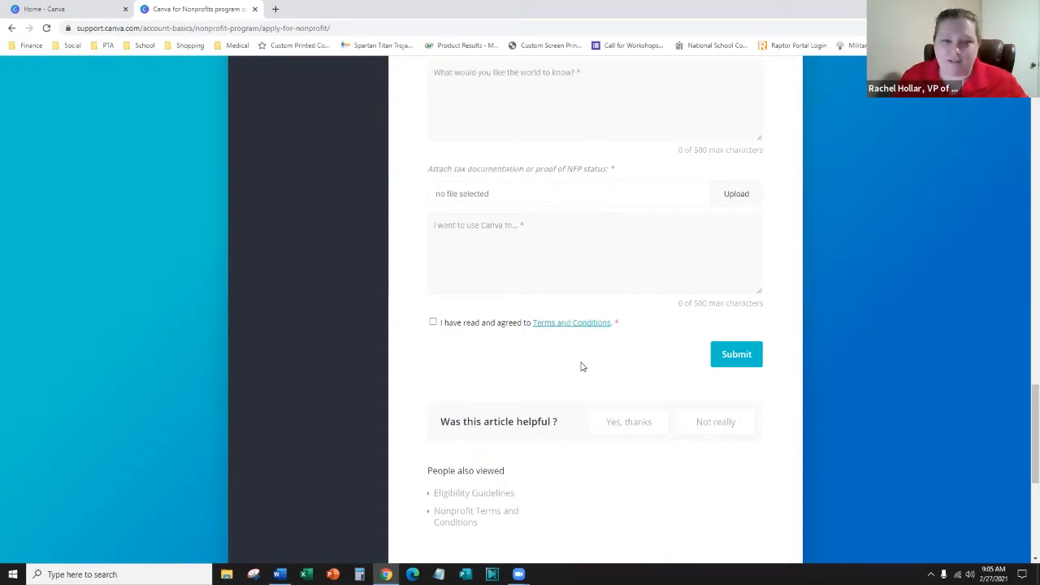
{"action": "left_click", "coordinate": [277, 9]}
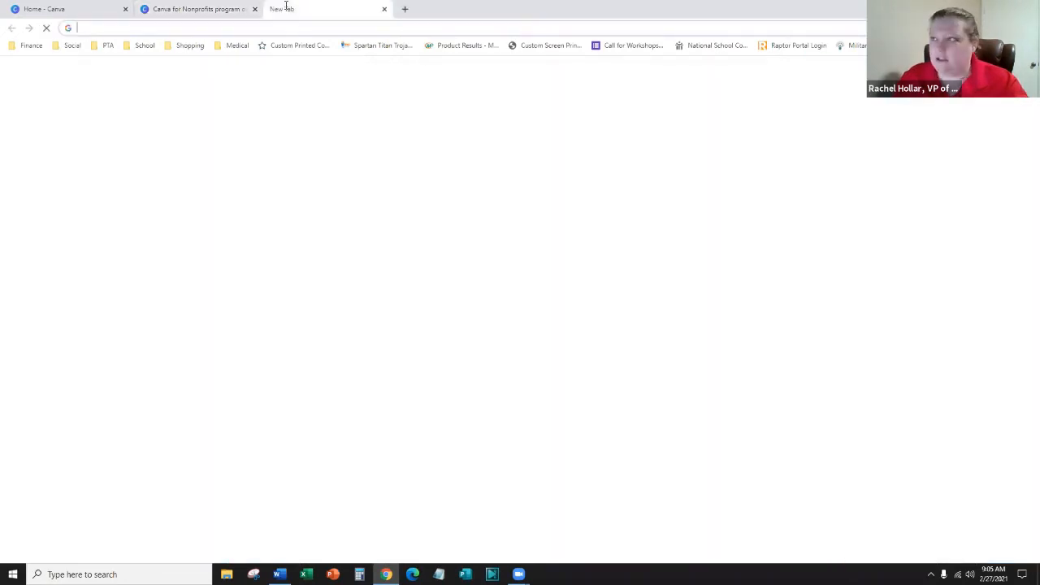
{"action": "key", "text": "ctrl+w"}
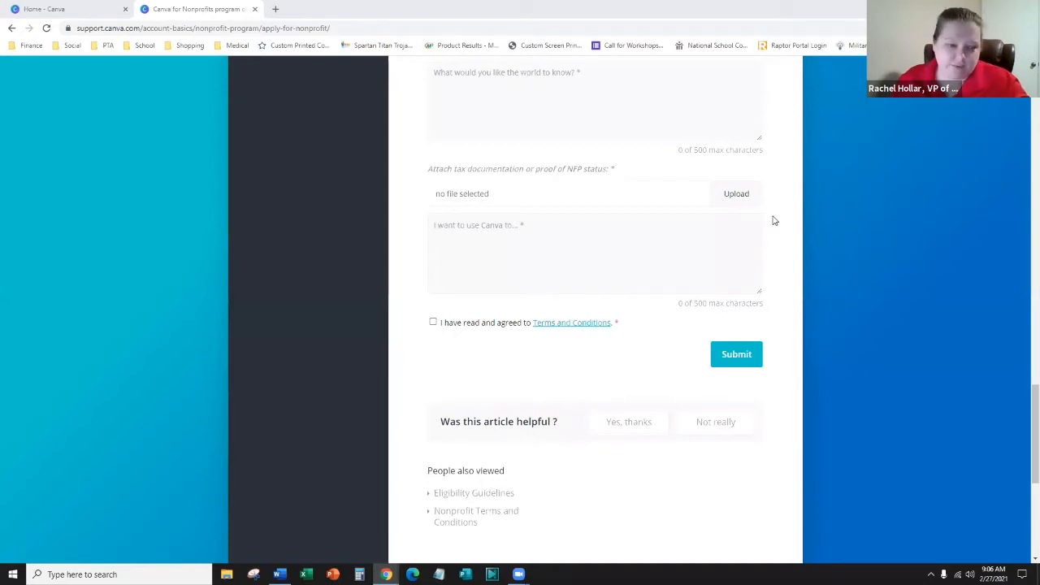
{"action": "scroll", "coordinate": [587, 464], "scroll_direction": "down", "scroll_amount": 3}
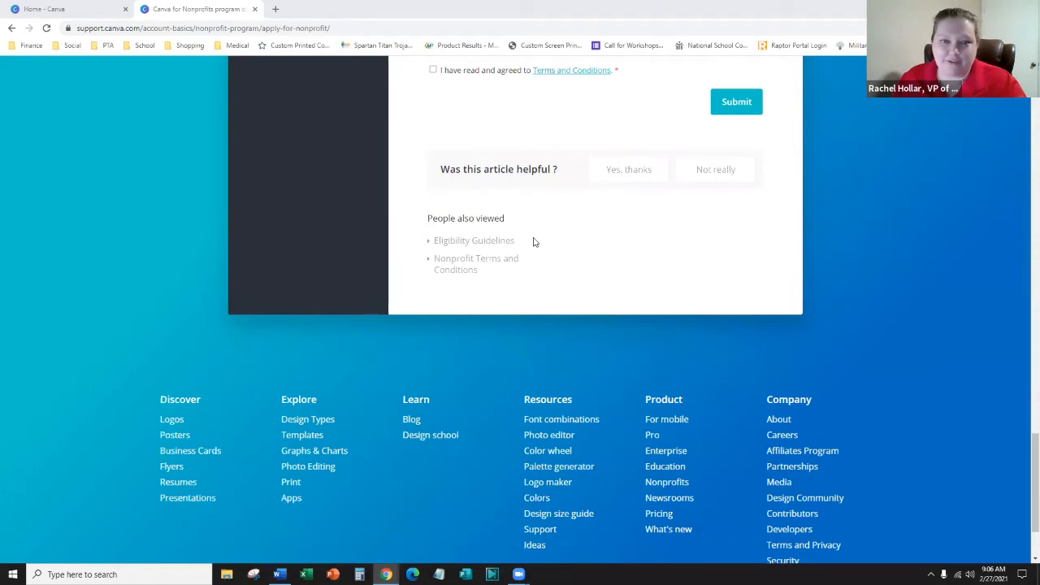
{"action": "scroll", "coordinate": [539, 229], "scroll_direction": "up", "scroll_amount": 3}
{"action": "scroll", "coordinate": [539, 229], "scroll_direction": "up", "scroll_amount": 10}
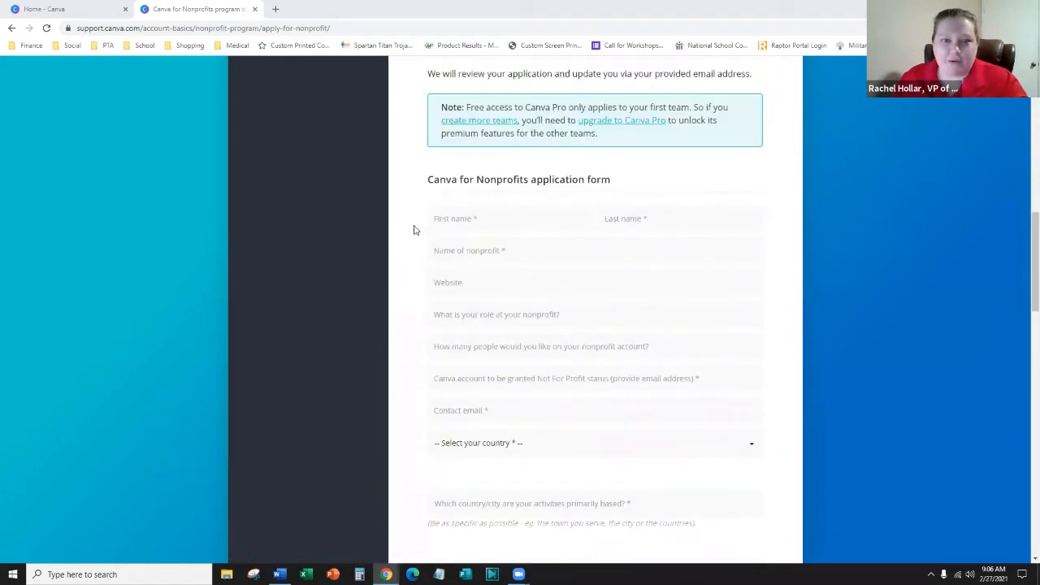
{"action": "scroll", "coordinate": [413, 232], "scroll_direction": "up", "scroll_amount": 2}
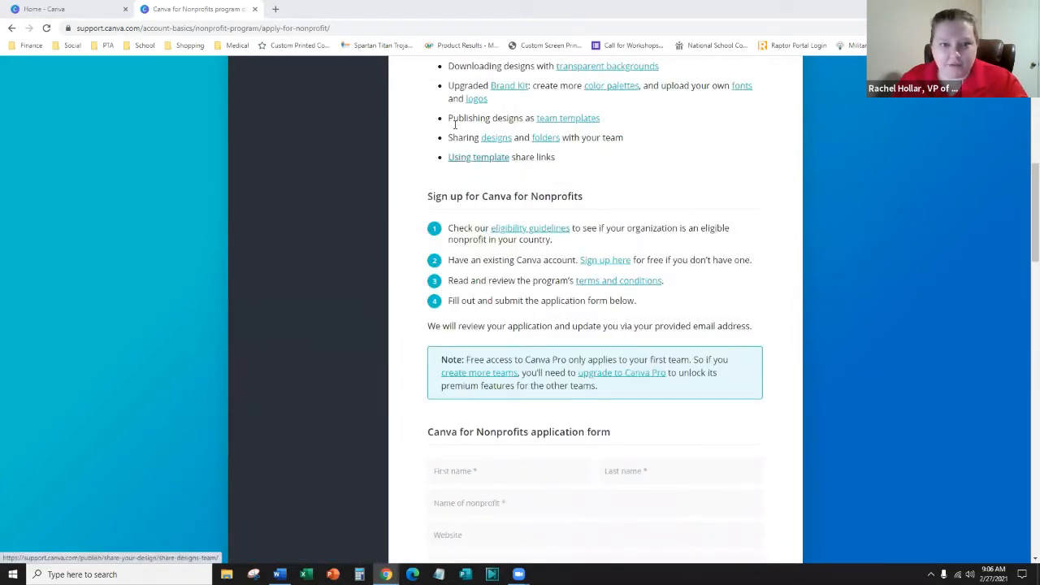
{"action": "scroll", "coordinate": [456, 123], "scroll_direction": "down", "scroll_amount": 3}
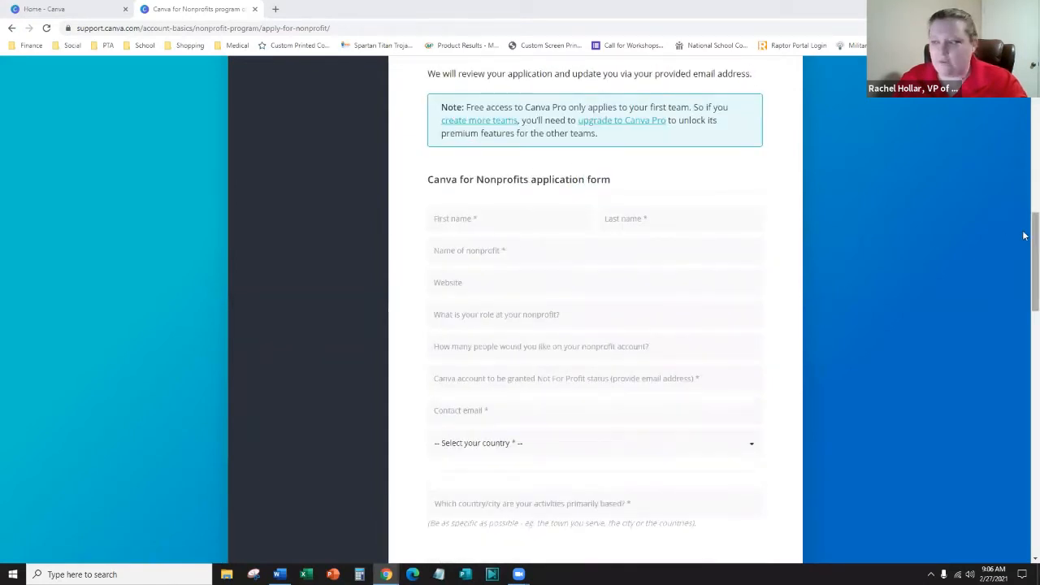
{"action": "scroll", "coordinate": [795, 264], "scroll_direction": "down", "scroll_amount": 5}
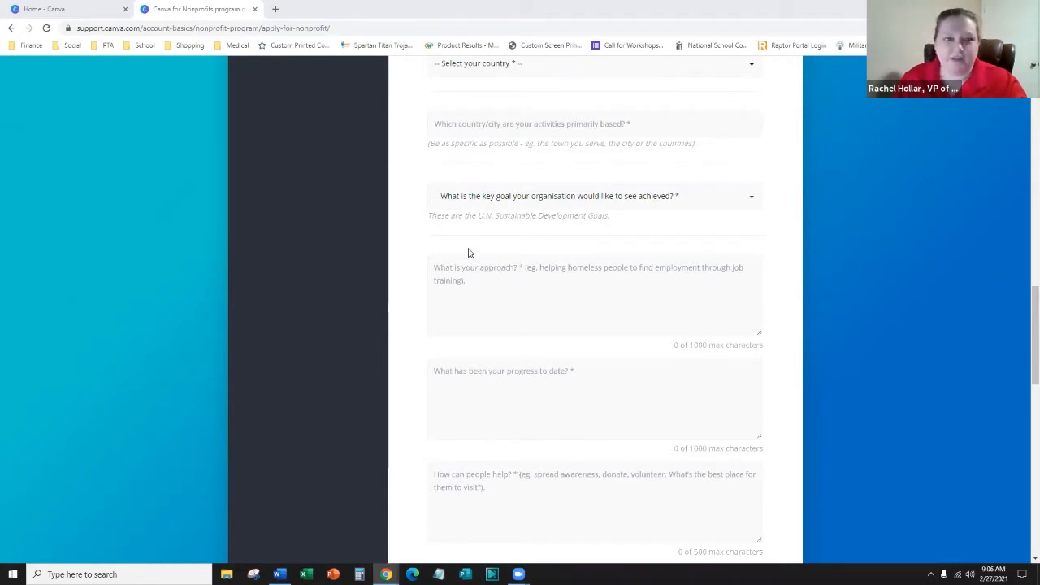
- Close the nonprofits application tab and sign out of the current Canva account
{"action": "left_click", "coordinate": [254, 9]}
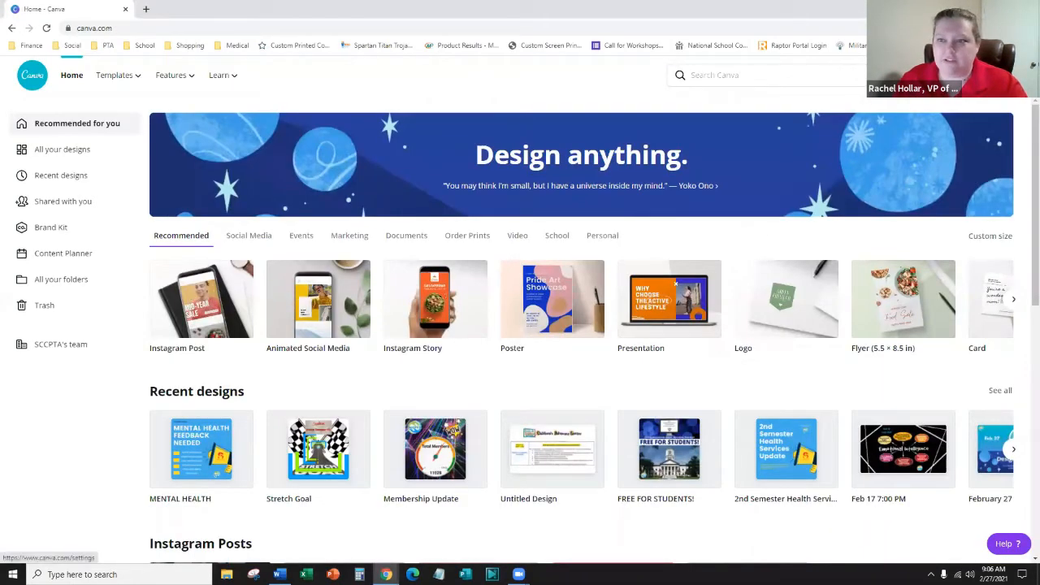
{"action": "left_click", "coordinate": [888, 74]}
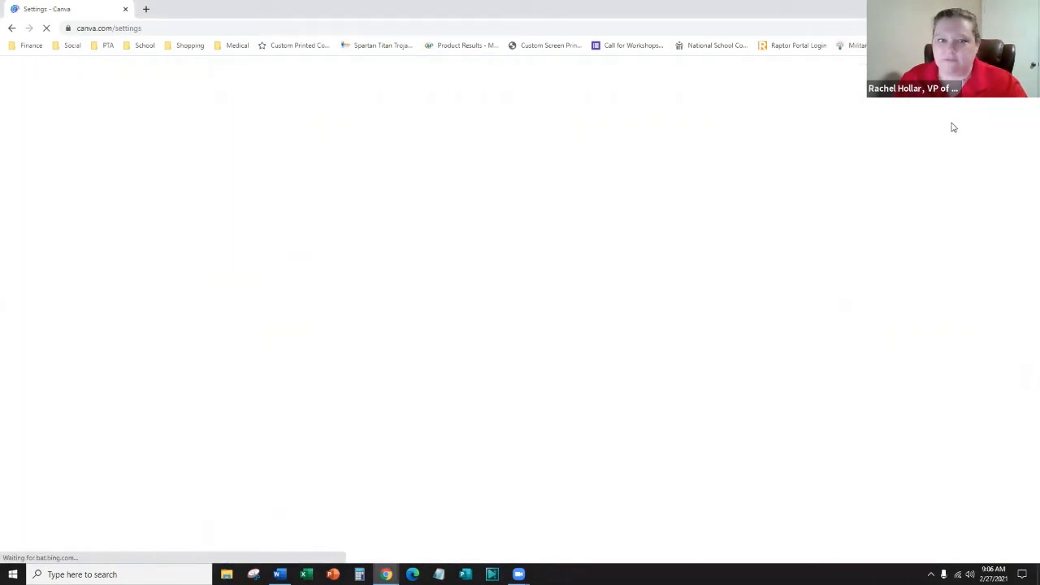
{"action": "left_click", "coordinate": [1008, 75]}
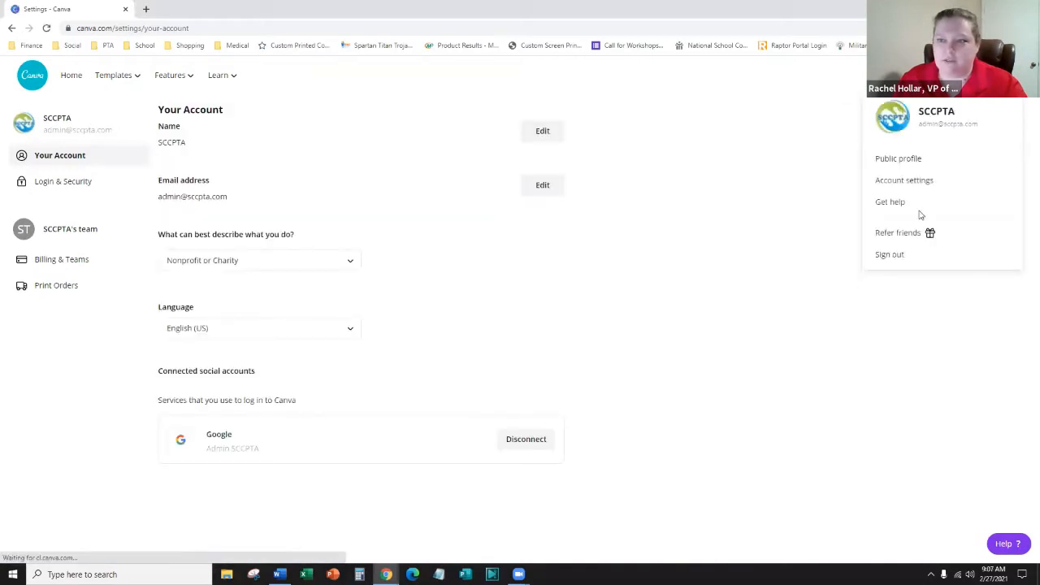
{"action": "left_click", "coordinate": [894, 254]}
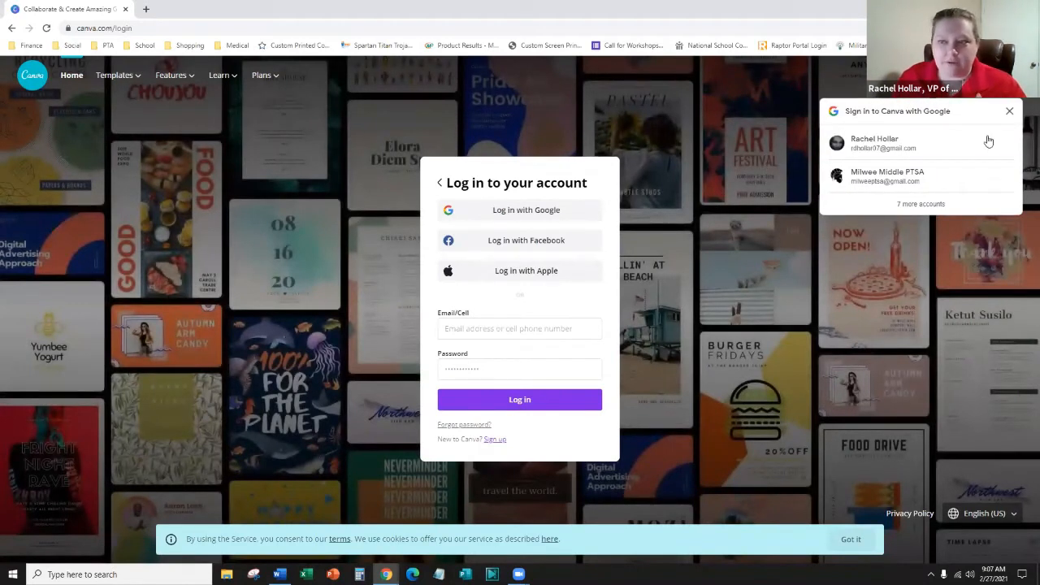
- Log back in with Google using the organisation's admin account
{"action": "left_click", "coordinate": [1008, 114]}
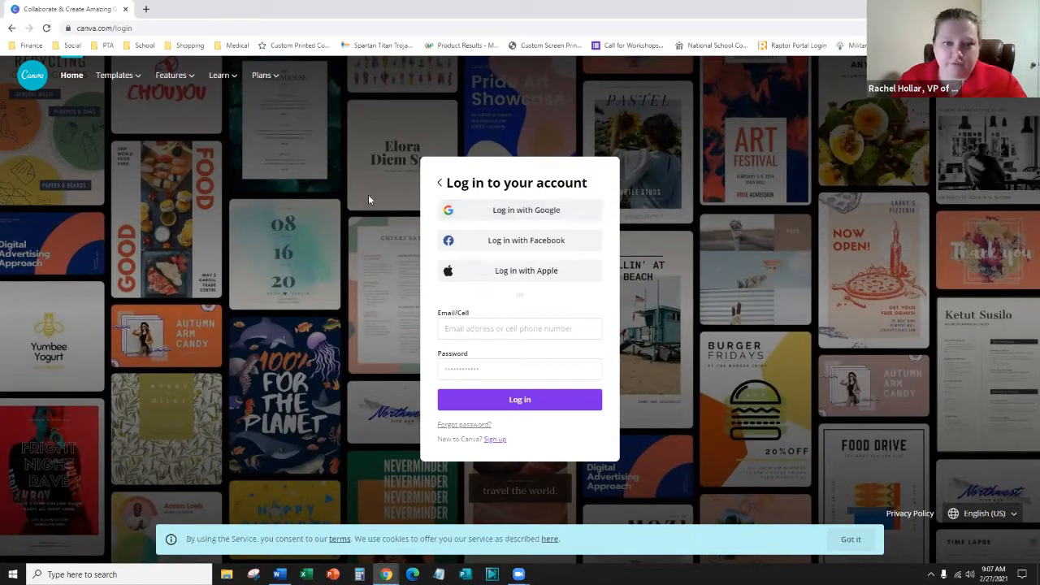
{"action": "left_click", "coordinate": [498, 210]}
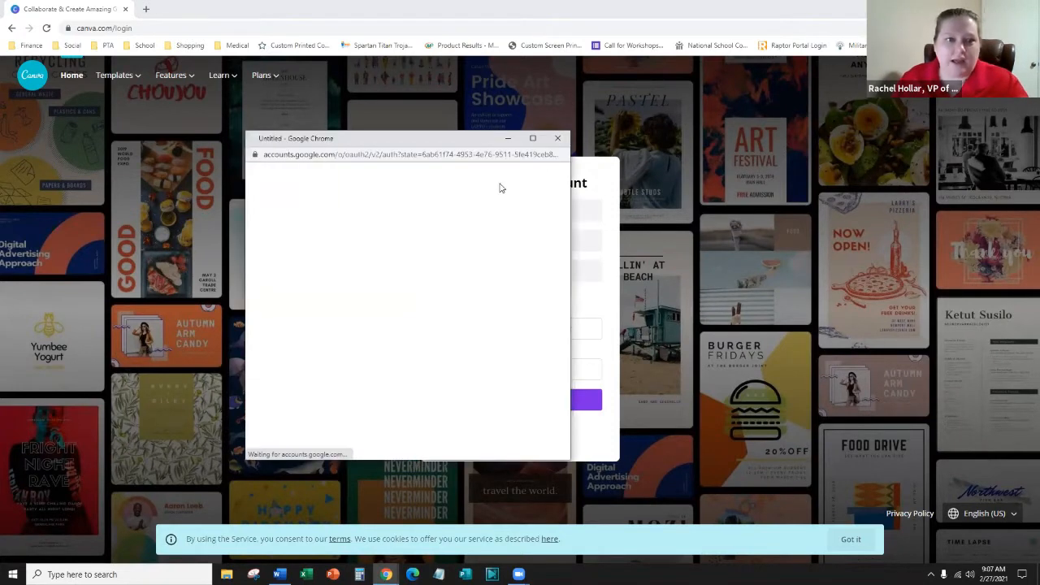
{"action": "left_click_drag", "start_coordinate": [453, 140], "coordinate": [472, 101]}
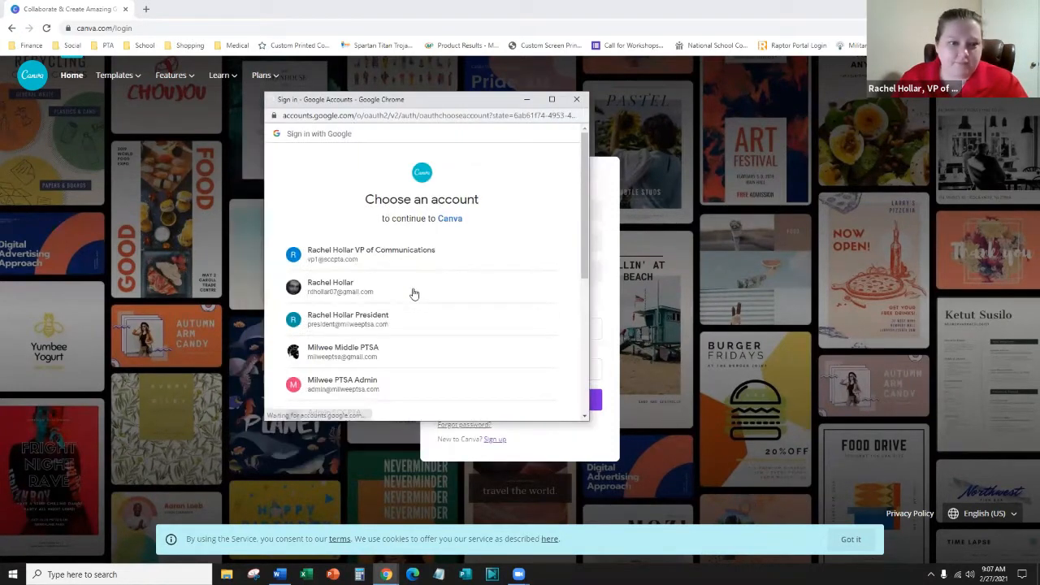
{"action": "scroll", "coordinate": [414, 293], "scroll_direction": "down", "scroll_amount": 5}
{"action": "scroll", "coordinate": [391, 288], "scroll_direction": "up", "scroll_amount": 2}
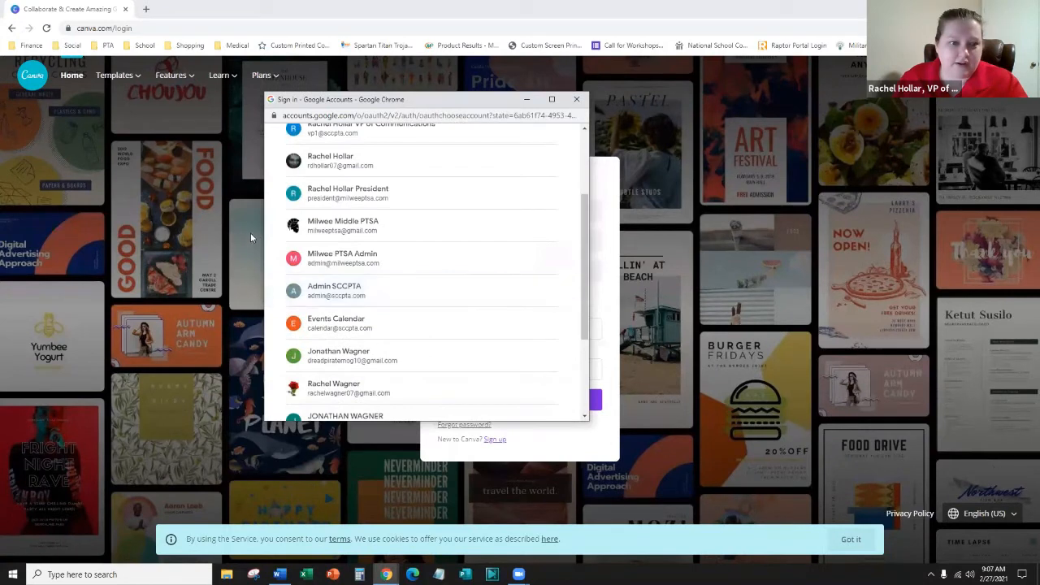
{"action": "left_click", "coordinate": [354, 288]}
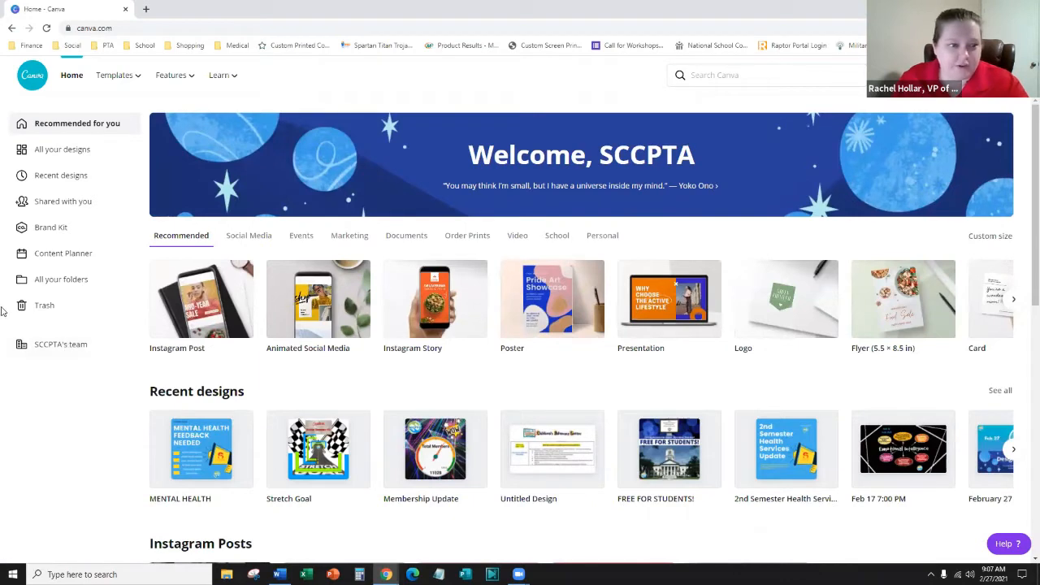
- Open SCCPTA's team from the sidebar and look over its shared designs
{"action": "left_click", "coordinate": [56, 351]}
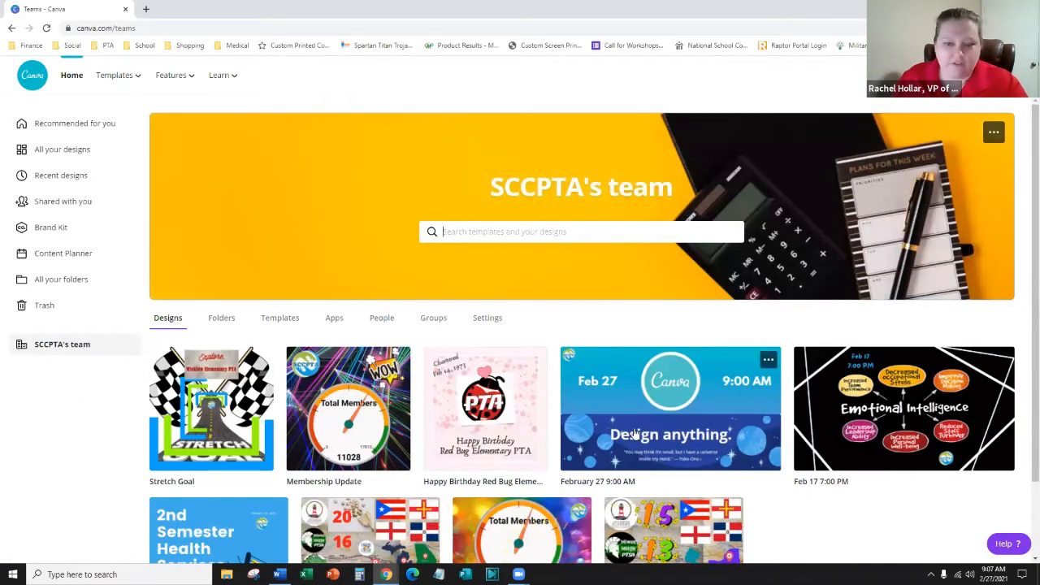
{"action": "scroll", "coordinate": [634, 435], "scroll_direction": "down", "scroll_amount": 1}
{"action": "scroll", "coordinate": [84, 305], "scroll_direction": "up", "scroll_amount": 1}
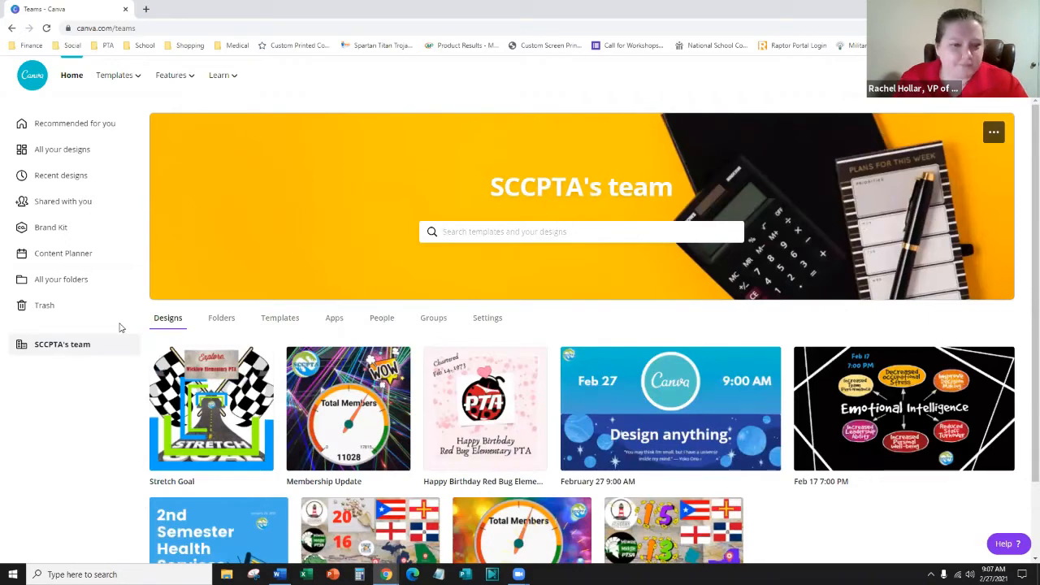
- Show the team's People page, viewing the invite-by-email fields and the four-member list
{"action": "left_click", "coordinate": [383, 319]}
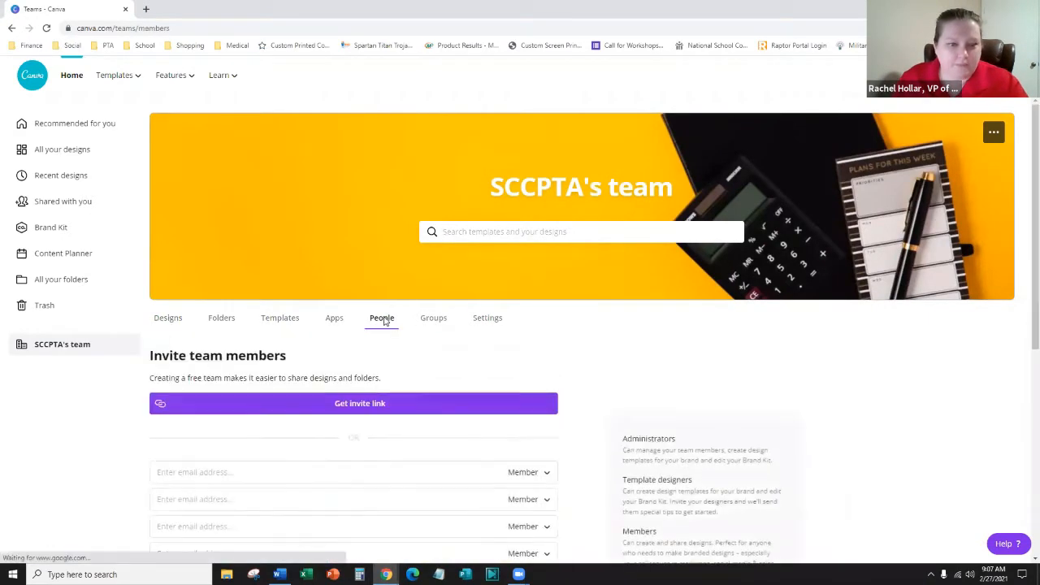
{"action": "scroll", "coordinate": [331, 281], "scroll_direction": "down", "scroll_amount": 2}
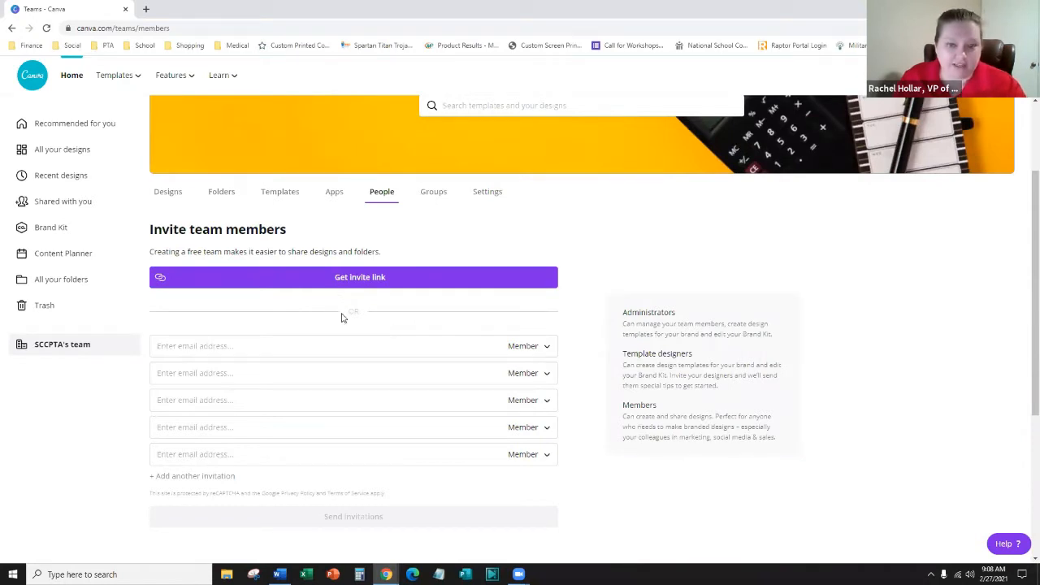
{"action": "scroll", "coordinate": [343, 318], "scroll_direction": "down", "scroll_amount": 2}
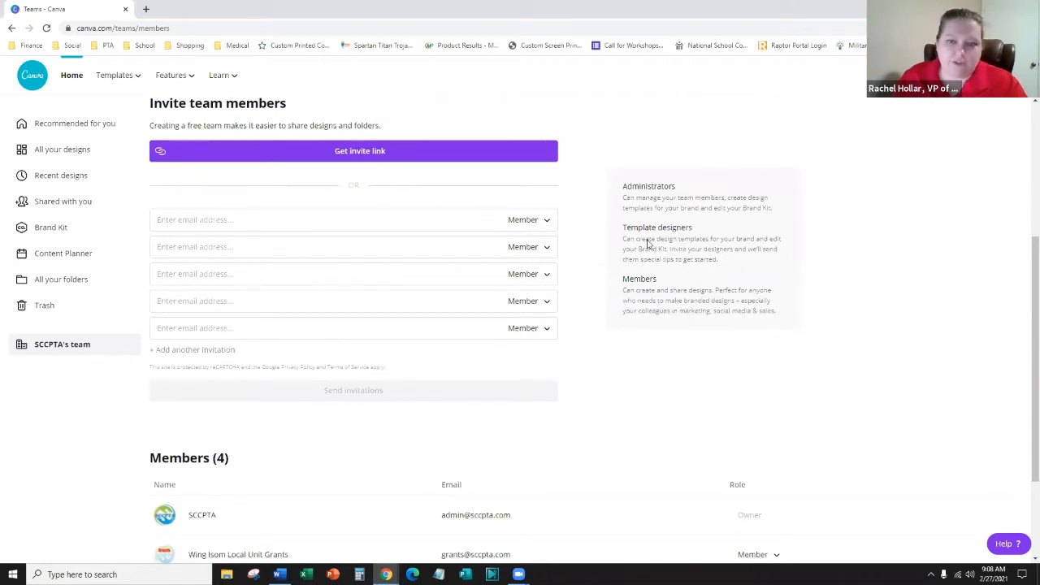
{"action": "scroll", "coordinate": [644, 244], "scroll_direction": "up", "scroll_amount": 2}
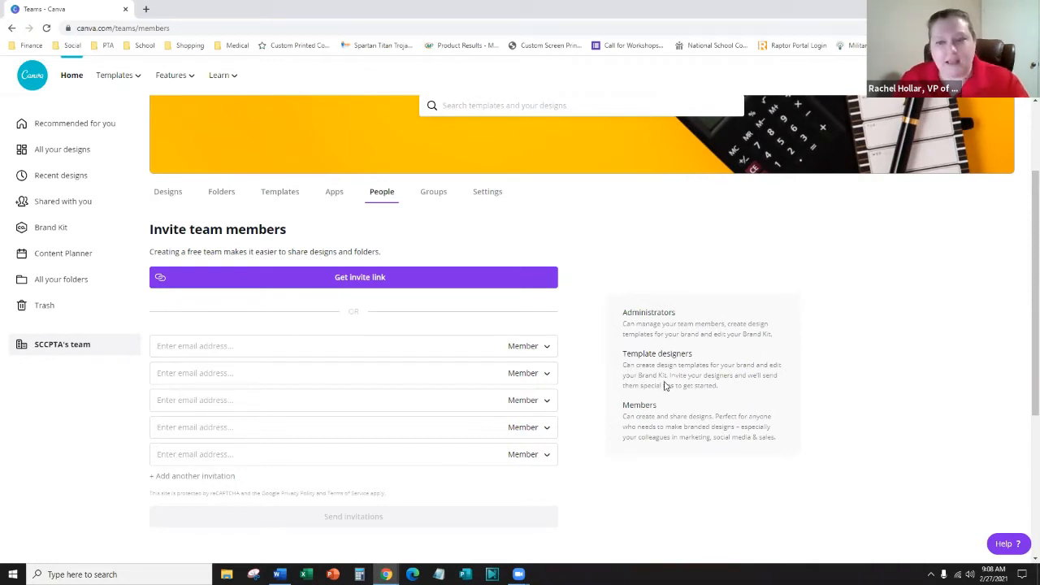
{"action": "left_click", "coordinate": [330, 401]}
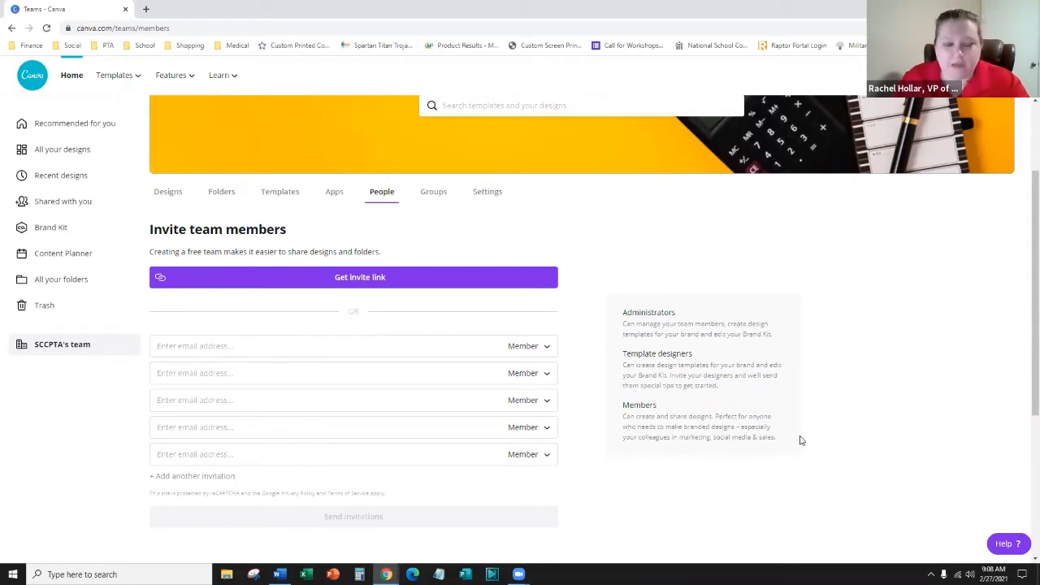
{"action": "scroll", "coordinate": [799, 437], "scroll_direction": "down", "scroll_amount": 2}
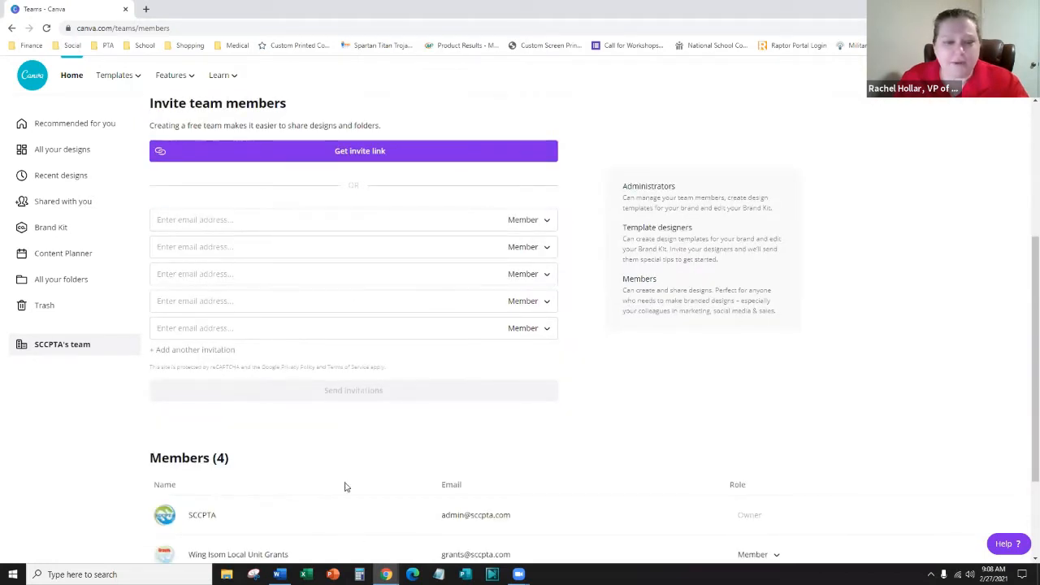
{"action": "scroll", "coordinate": [304, 419], "scroll_direction": "down", "scroll_amount": 1}
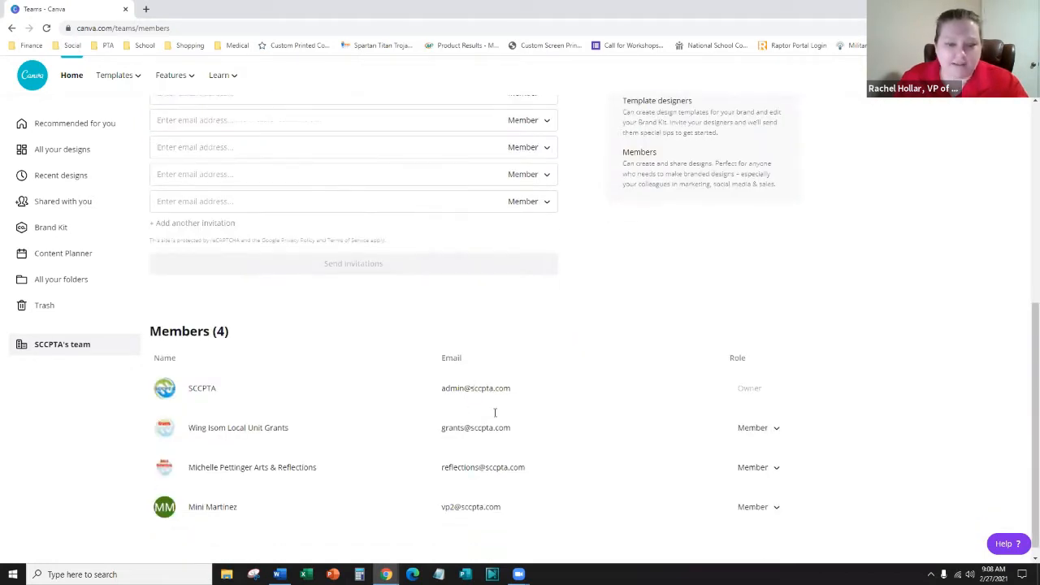
{"action": "scroll", "coordinate": [501, 458], "scroll_direction": "up", "scroll_amount": 2}
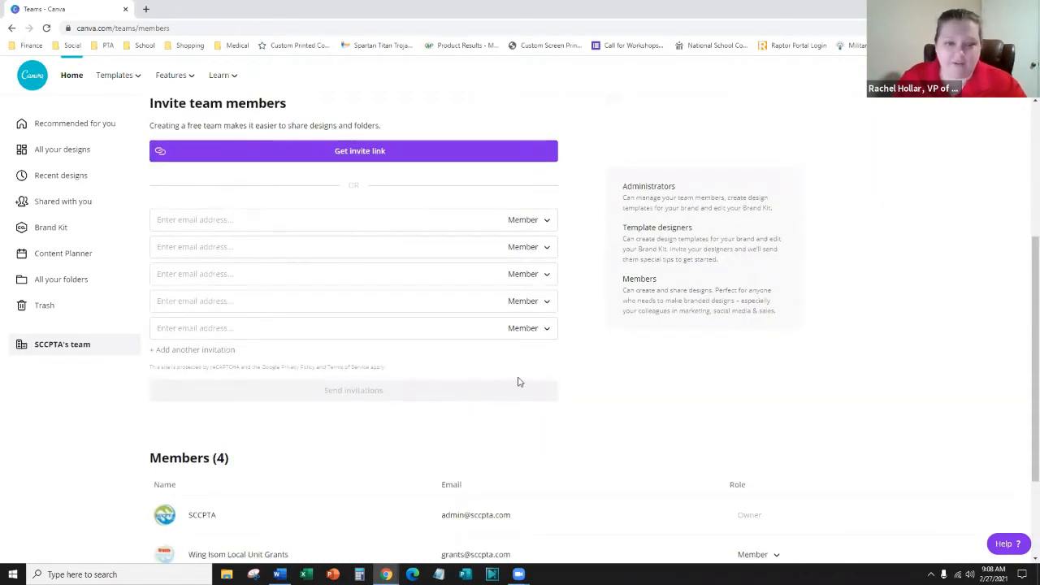
{"action": "scroll", "coordinate": [521, 378], "scroll_direction": "up", "scroll_amount": 2}
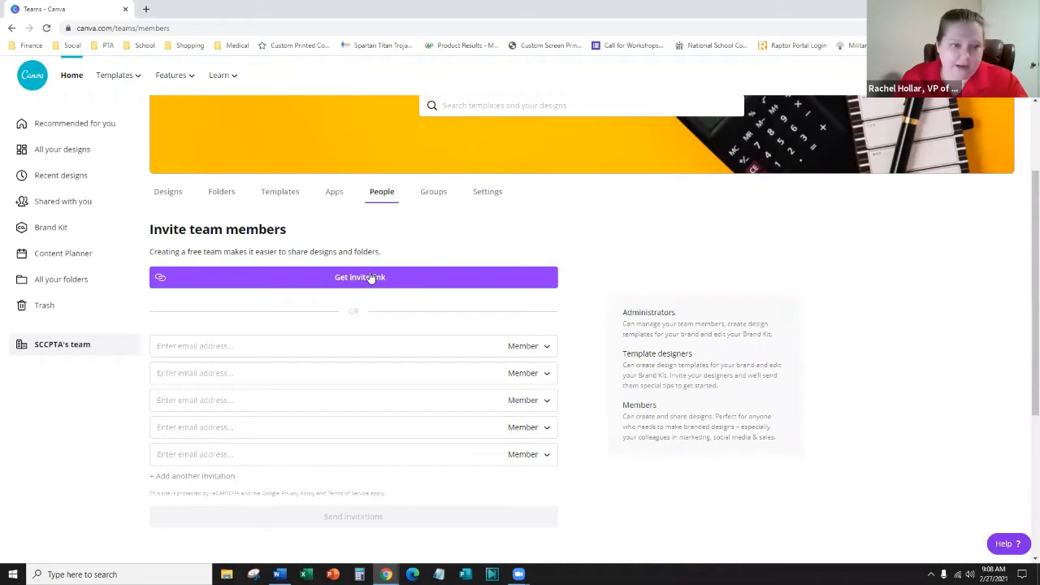
{"action": "left_click", "coordinate": [550, 348]}
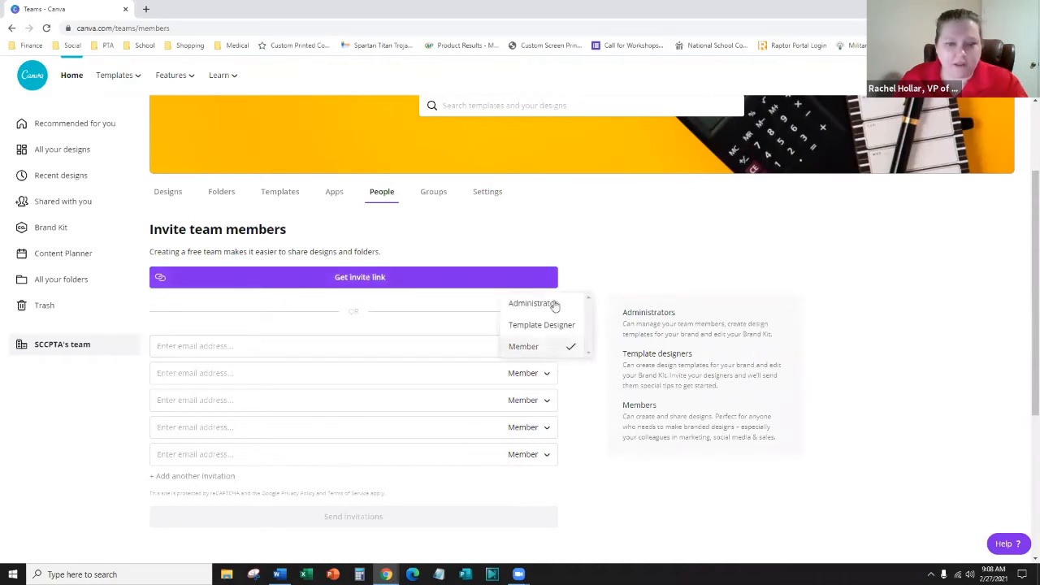
{"action": "left_click", "coordinate": [603, 464]}
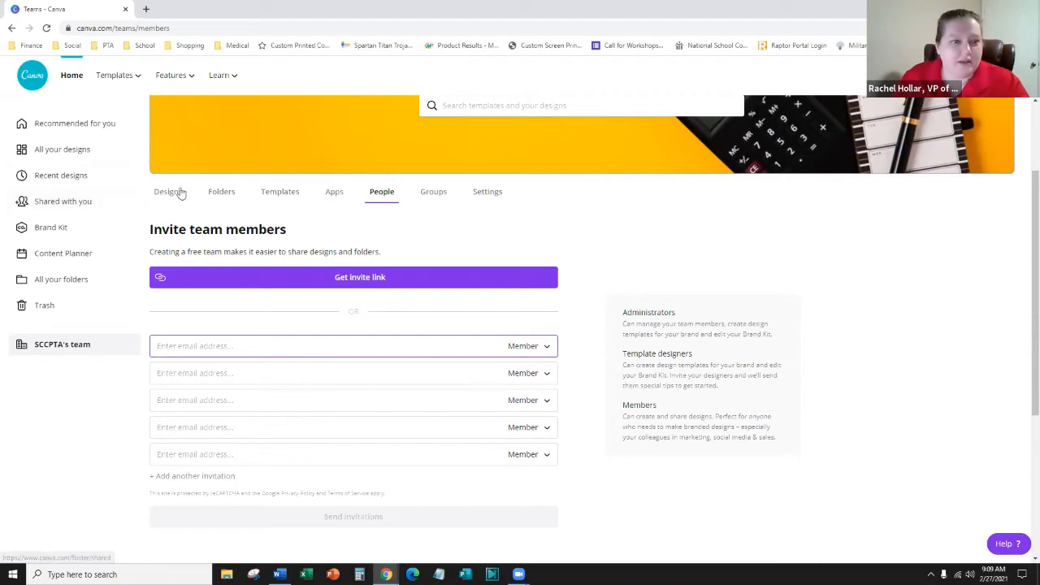
{"action": "left_click", "coordinate": [220, 192]}
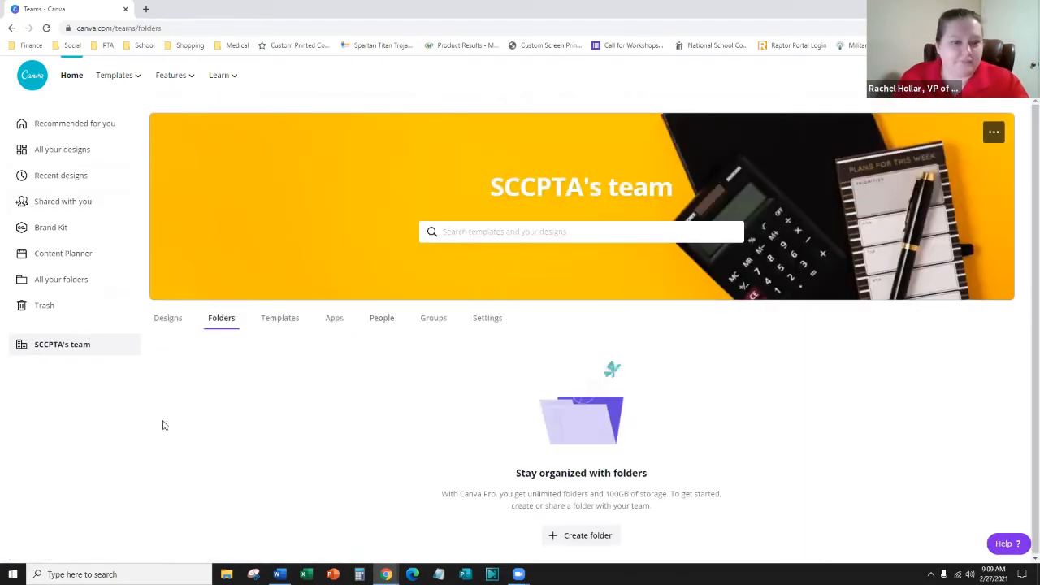
{"action": "left_click", "coordinate": [168, 319]}
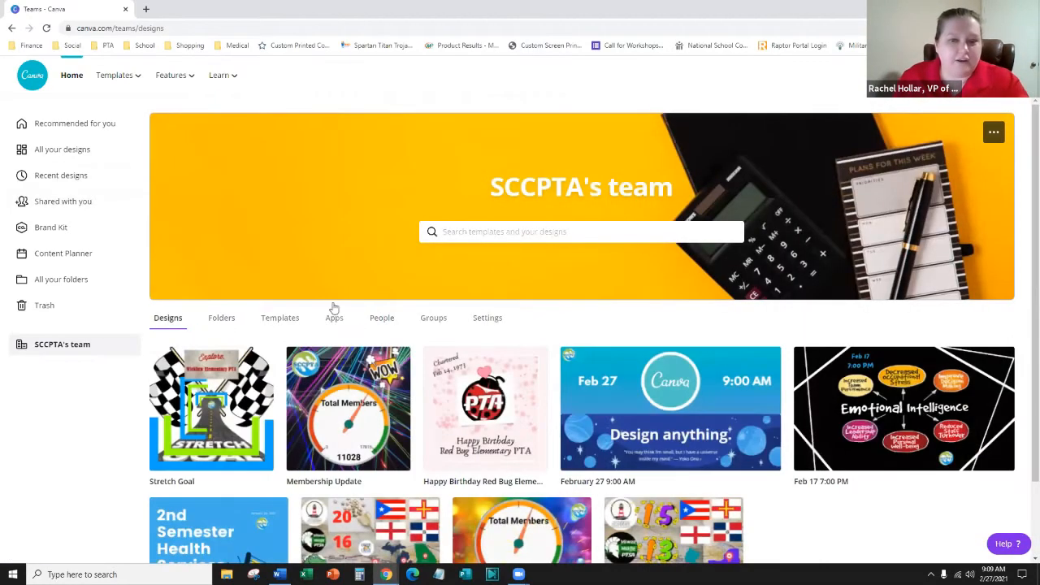
{"action": "scroll", "coordinate": [330, 309], "scroll_direction": "down", "scroll_amount": 1}
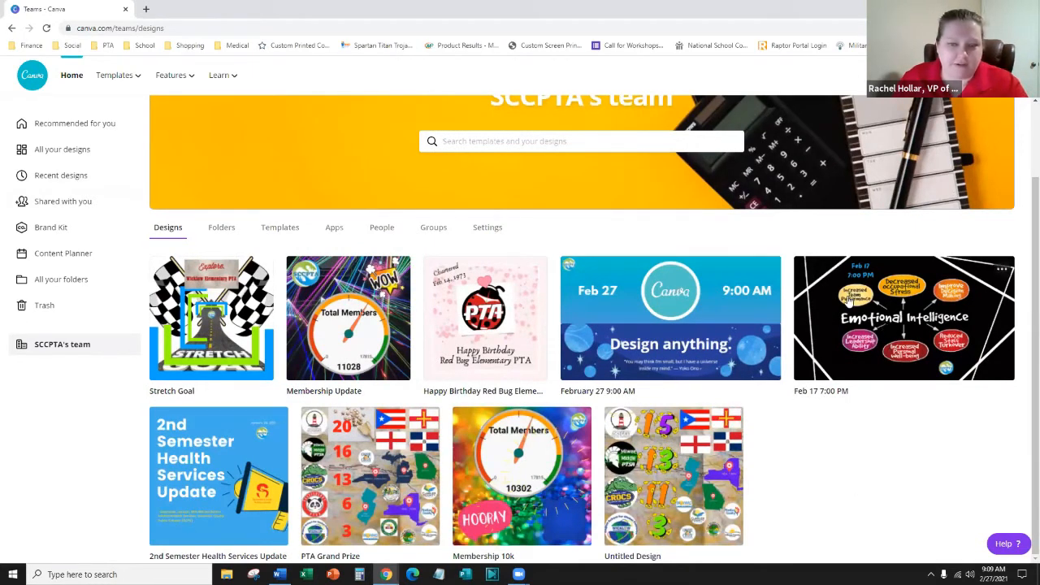
{"action": "scroll", "coordinate": [420, 363], "scroll_direction": "up", "scroll_amount": 2}
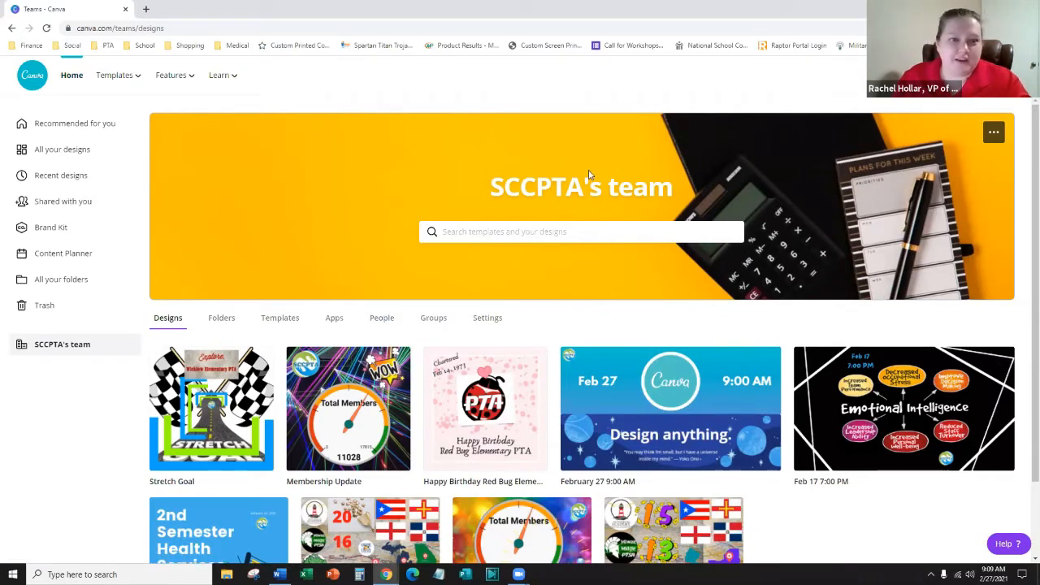
{"action": "mouse_move", "coordinate": [92, 79]}
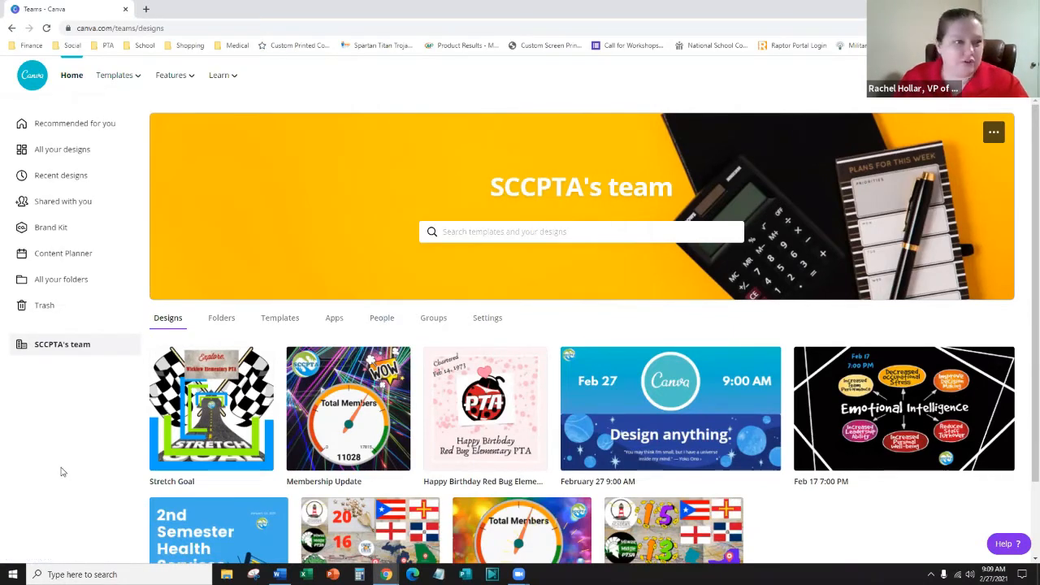
- Return to the Home page via 'Recommended for you' and scroll through its sections
{"action": "left_click", "coordinate": [71, 135]}
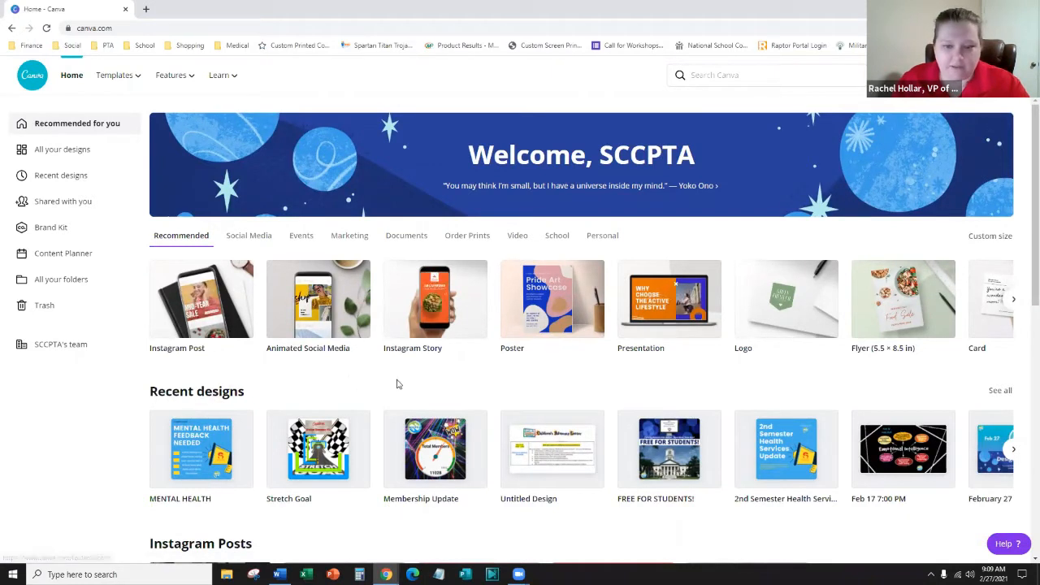
{"action": "scroll", "coordinate": [61, 362], "scroll_direction": "down", "scroll_amount": 2}
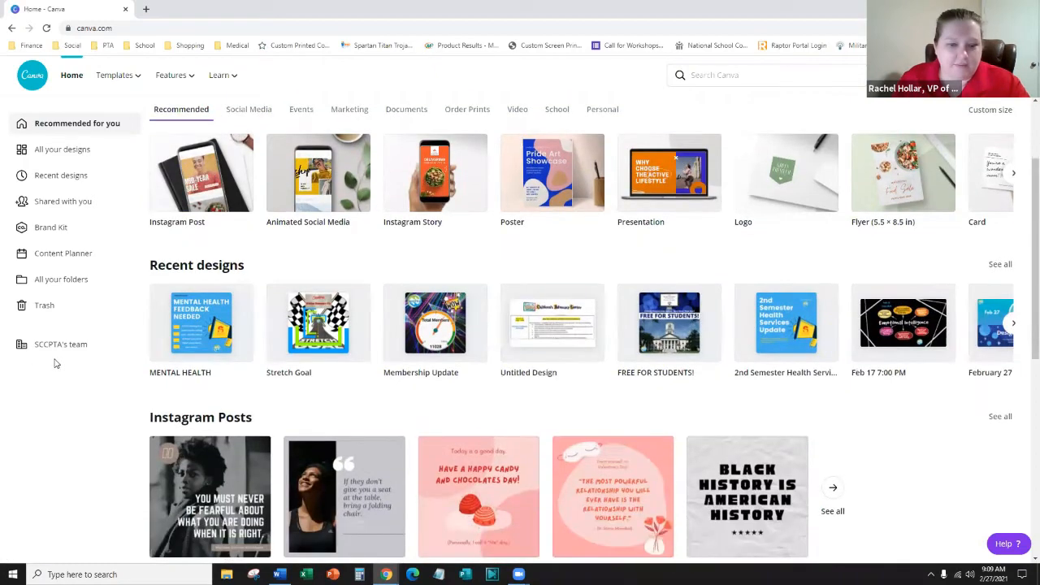
{"action": "scroll", "coordinate": [353, 391], "scroll_direction": "down", "scroll_amount": 5}
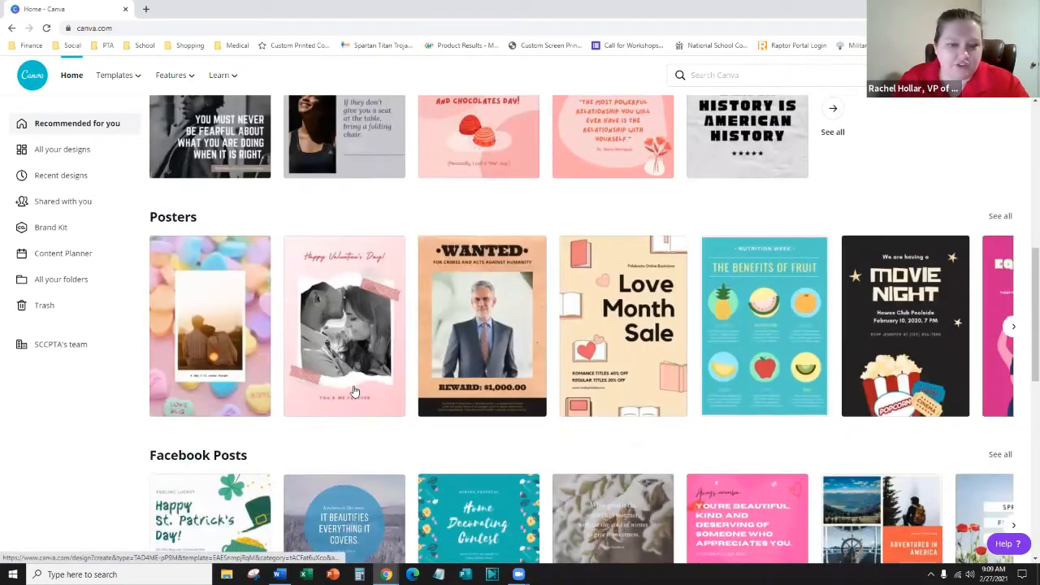
{"action": "scroll", "coordinate": [353, 391], "scroll_direction": "down", "scroll_amount": 3}
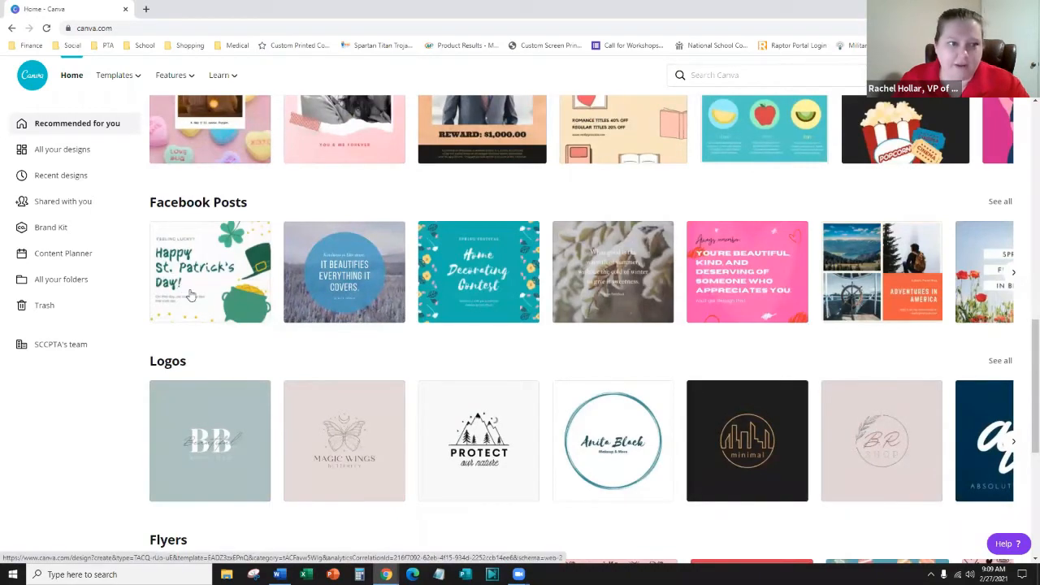
{"action": "scroll", "coordinate": [620, 236], "scroll_direction": "up", "scroll_amount": 2}
{"action": "scroll", "coordinate": [639, 325], "scroll_direction": "down", "scroll_amount": 5}
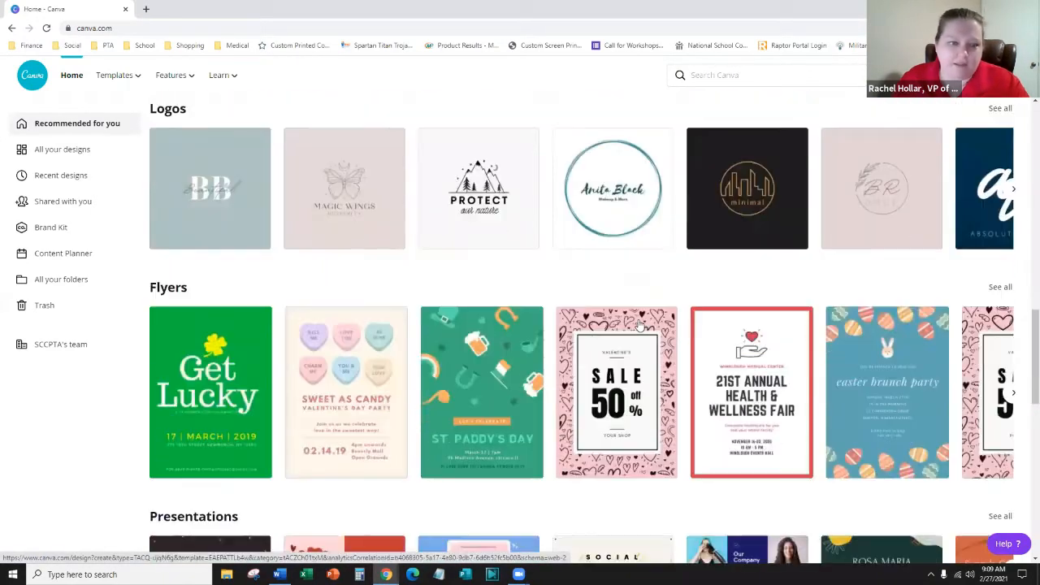
{"action": "scroll", "coordinate": [639, 325], "scroll_direction": "up", "scroll_amount": 10}
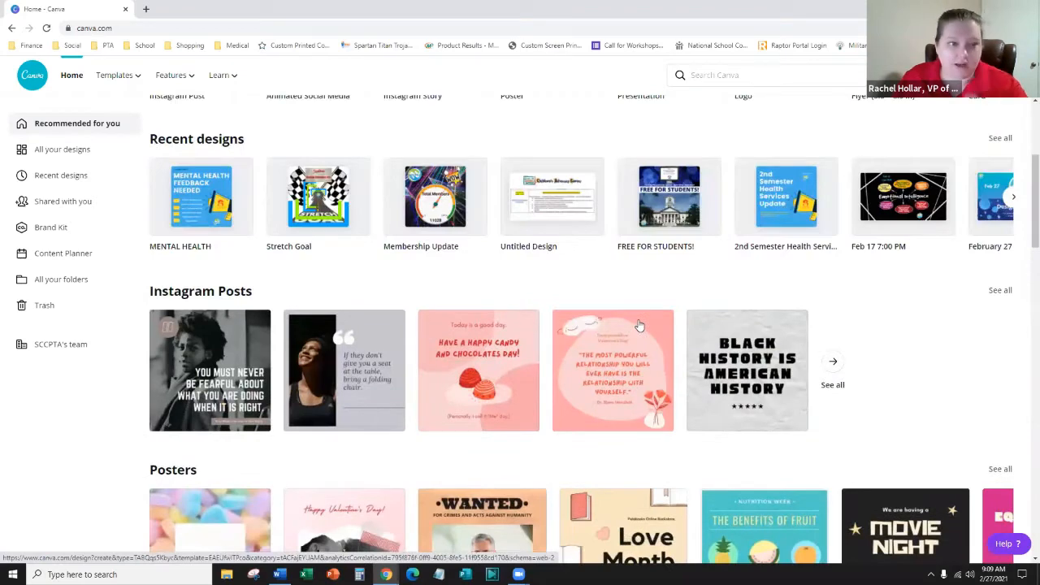
{"action": "scroll", "coordinate": [249, 276], "scroll_direction": "up", "scroll_amount": 3}
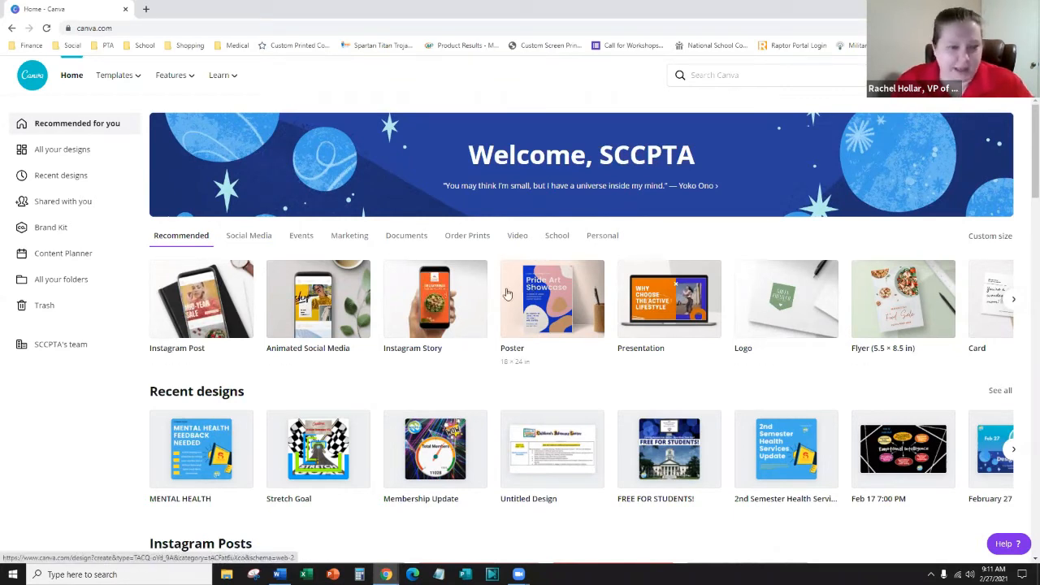
- Browse the Social Media, Events and Marketing design types, ending on Documents
{"action": "left_click", "coordinate": [249, 237]}
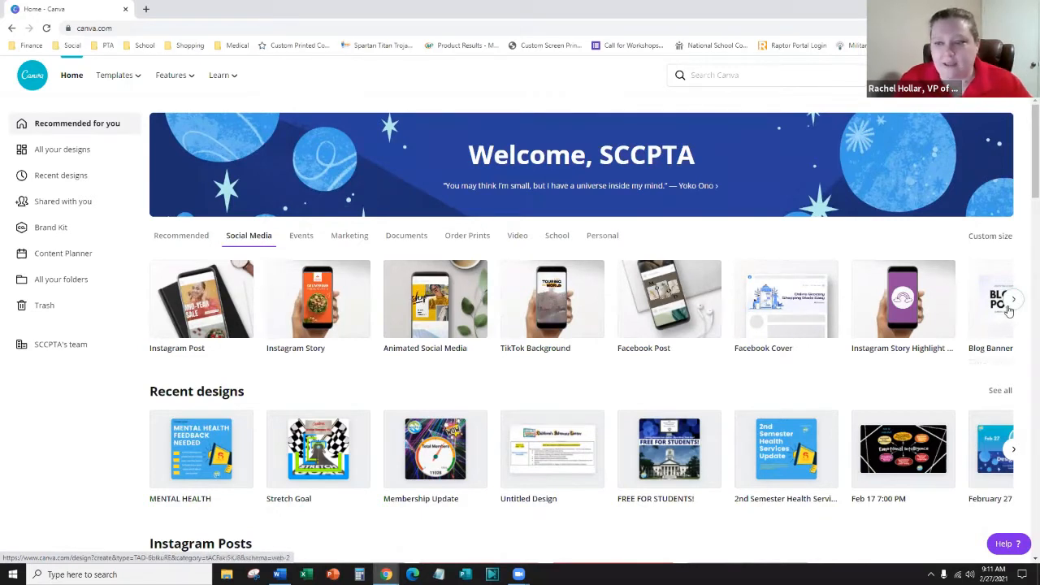
{"action": "left_click", "coordinate": [300, 236]}
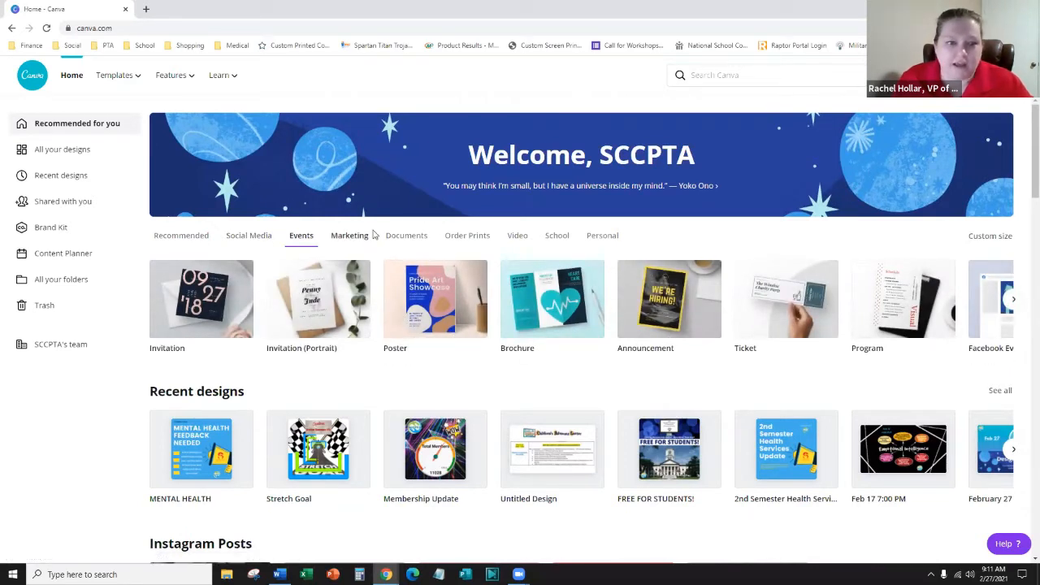
{"action": "left_click", "coordinate": [406, 243]}
{"action": "left_click", "coordinate": [354, 240]}
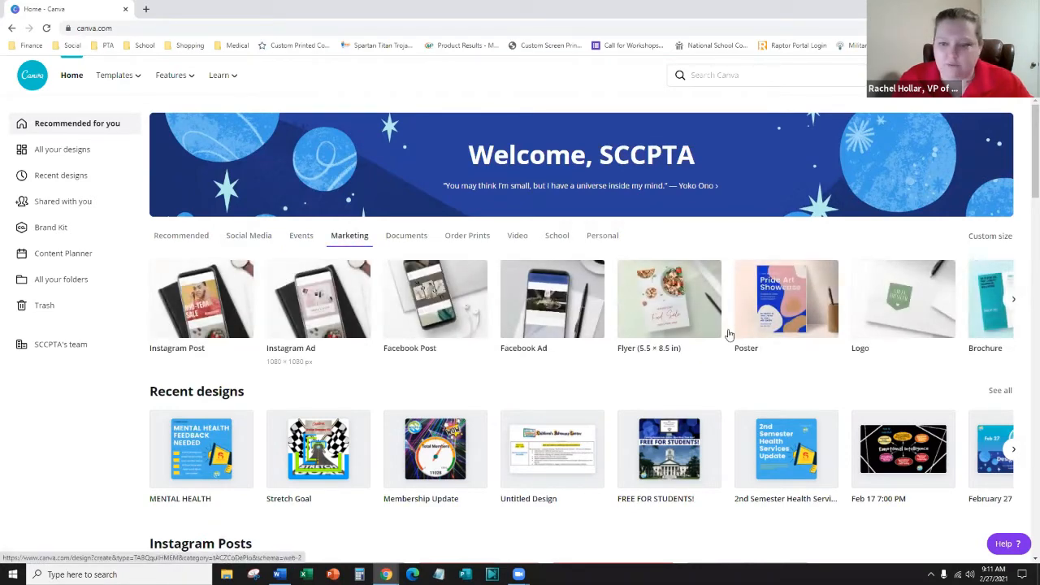
{"action": "left_click", "coordinate": [1014, 301]}
{"action": "left_click", "coordinate": [1015, 301]}
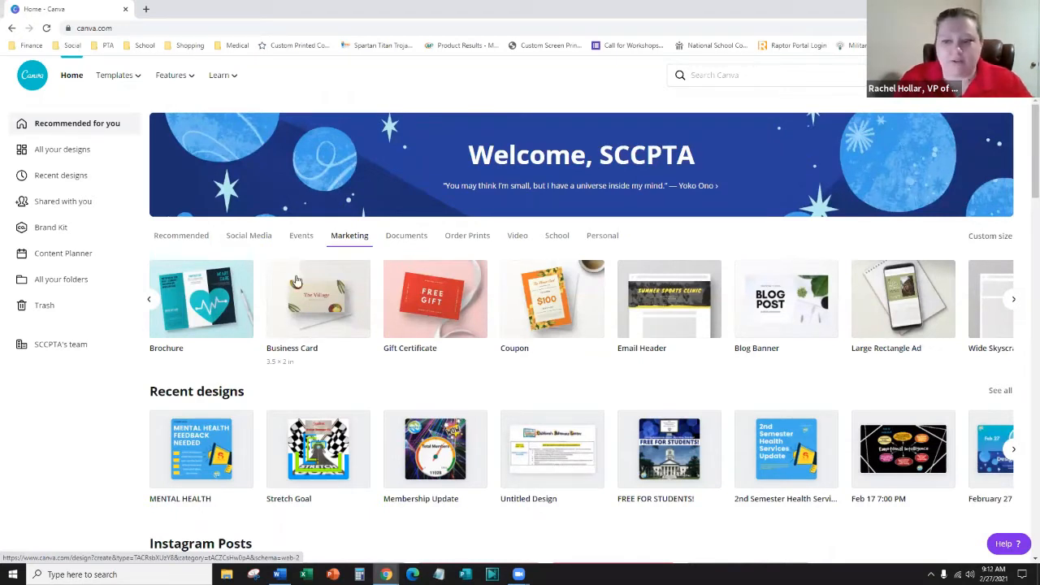
{"action": "left_click", "coordinate": [410, 232]}
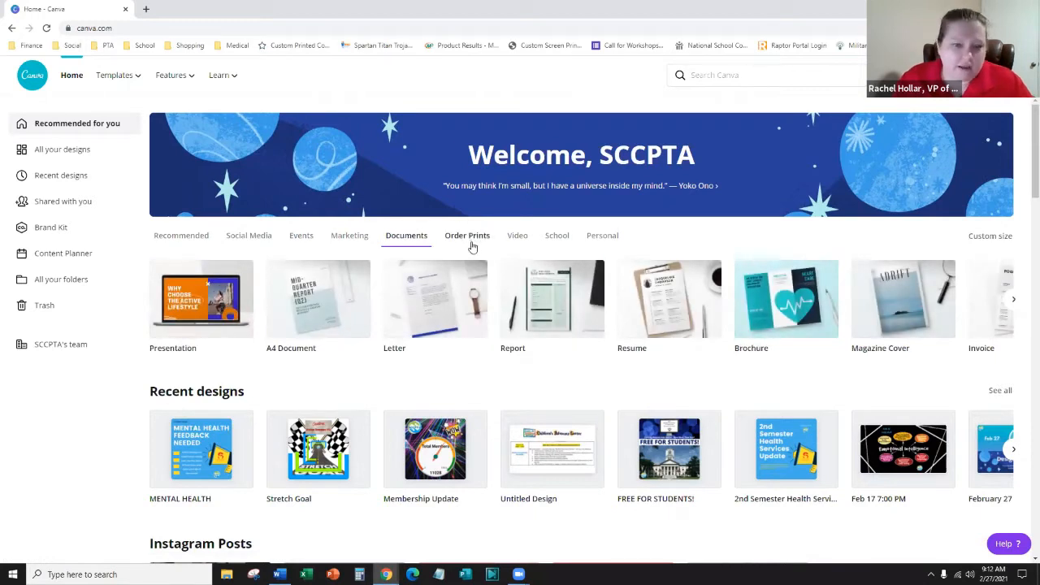
{"action": "left_click", "coordinate": [745, 72]}
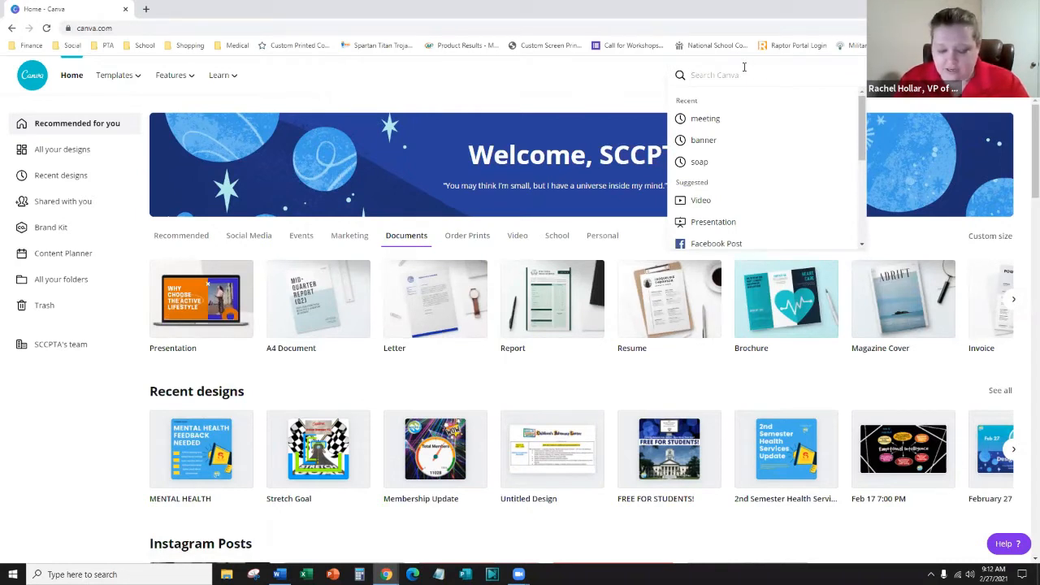
{"action": "type", "text": "iri"}
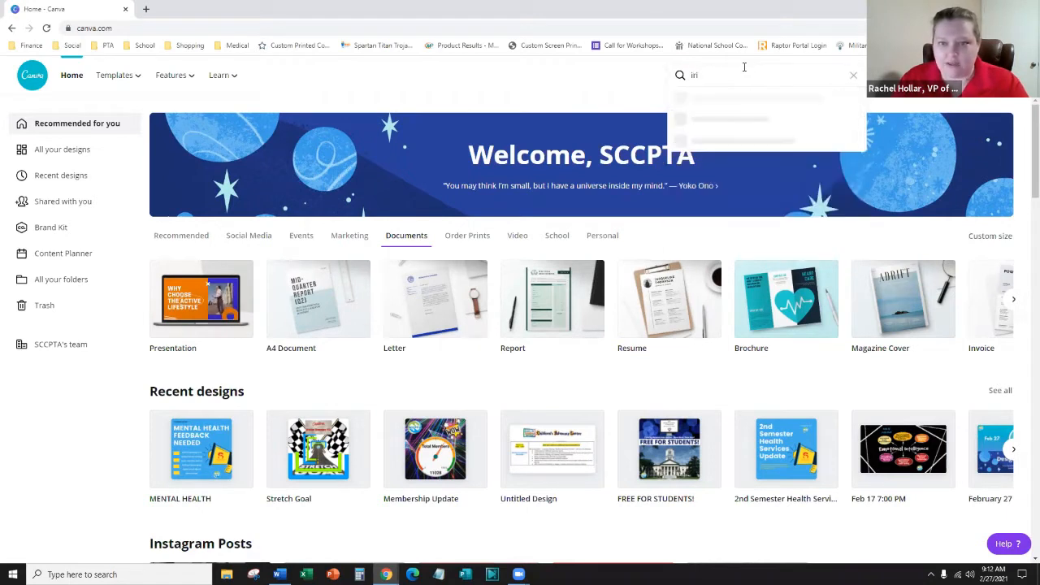
{"action": "type", "text": "sh"}
{"action": "key", "text": "Return"}
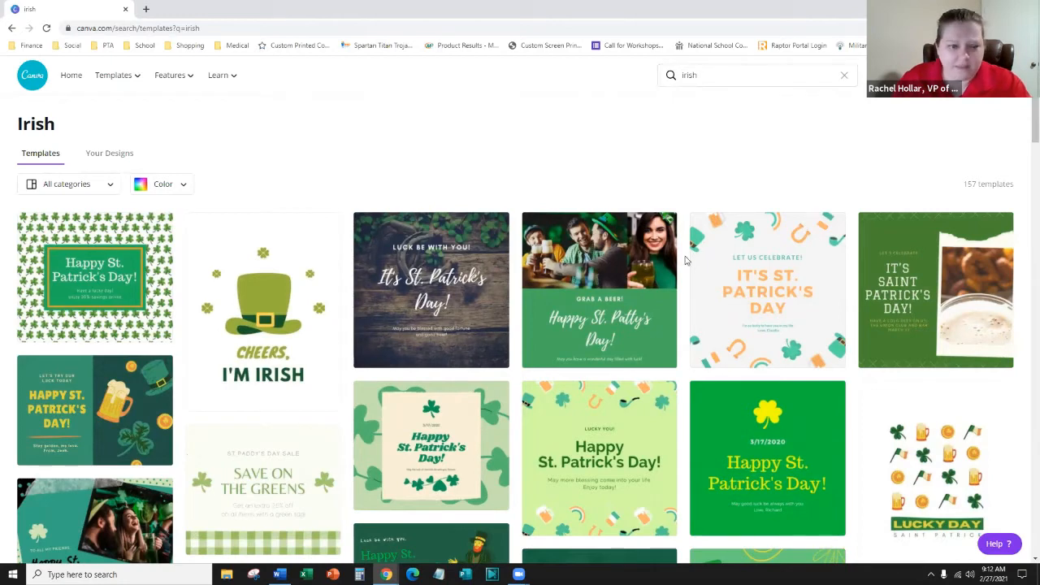
{"action": "scroll", "coordinate": [244, 325], "scroll_direction": "down", "scroll_amount": 2}
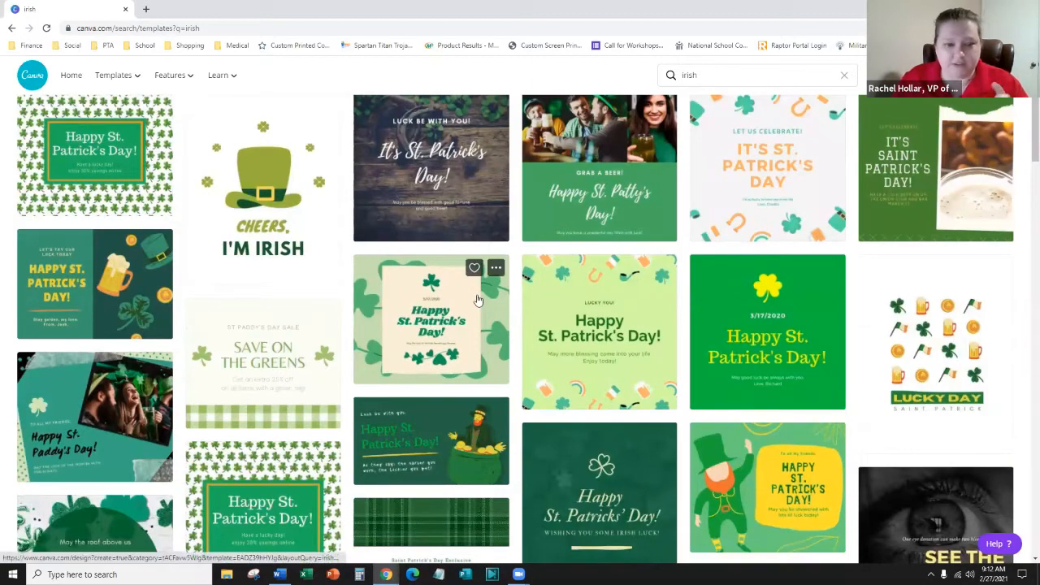
{"action": "scroll", "coordinate": [769, 419], "scroll_direction": "down", "scroll_amount": 2}
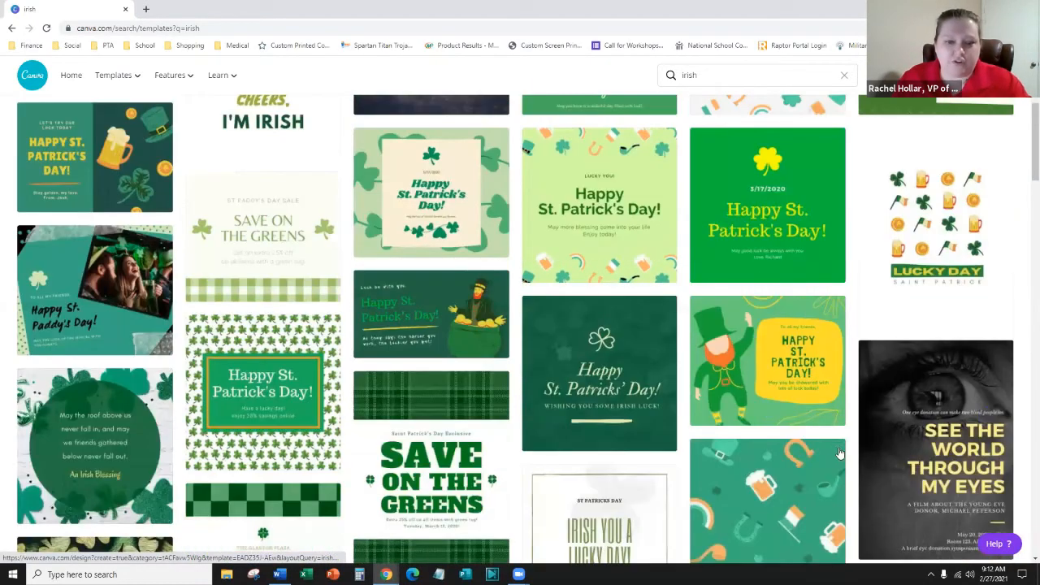
{"action": "scroll", "coordinate": [449, 532], "scroll_direction": "down", "scroll_amount": 2}
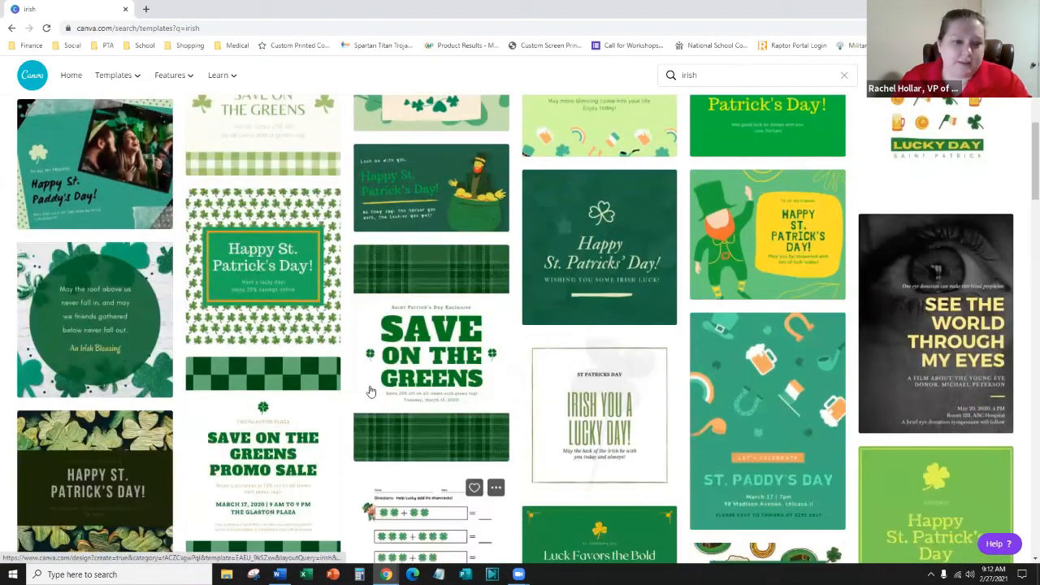
{"action": "scroll", "coordinate": [286, 344], "scroll_direction": "down", "scroll_amount": 6}
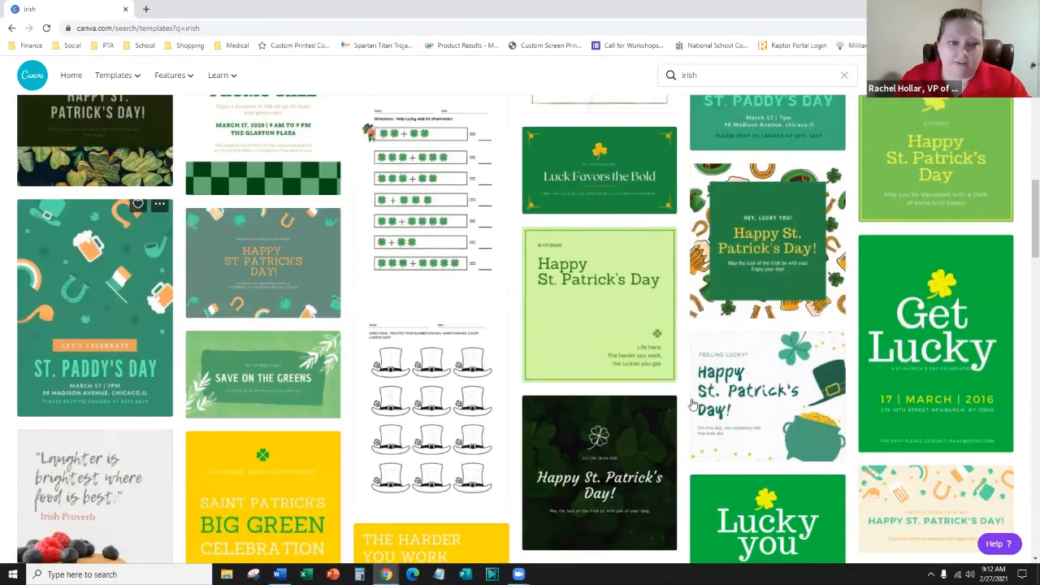
{"action": "scroll", "coordinate": [692, 443], "scroll_direction": "down", "scroll_amount": 1}
{"action": "scroll", "coordinate": [693, 443], "scroll_direction": "down", "scroll_amount": 3}
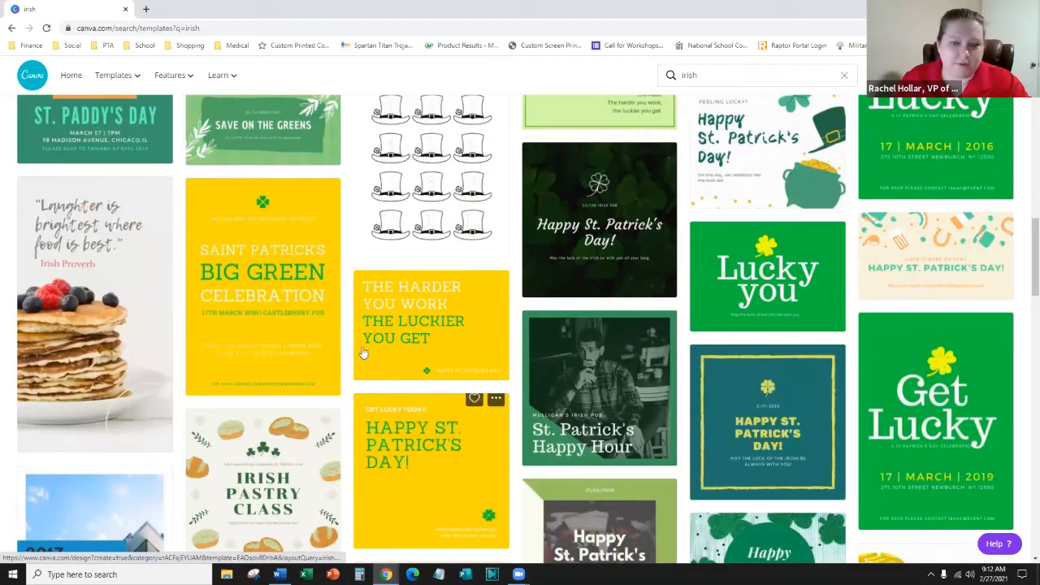
{"action": "scroll", "coordinate": [154, 327], "scroll_direction": "up", "scroll_amount": 10}
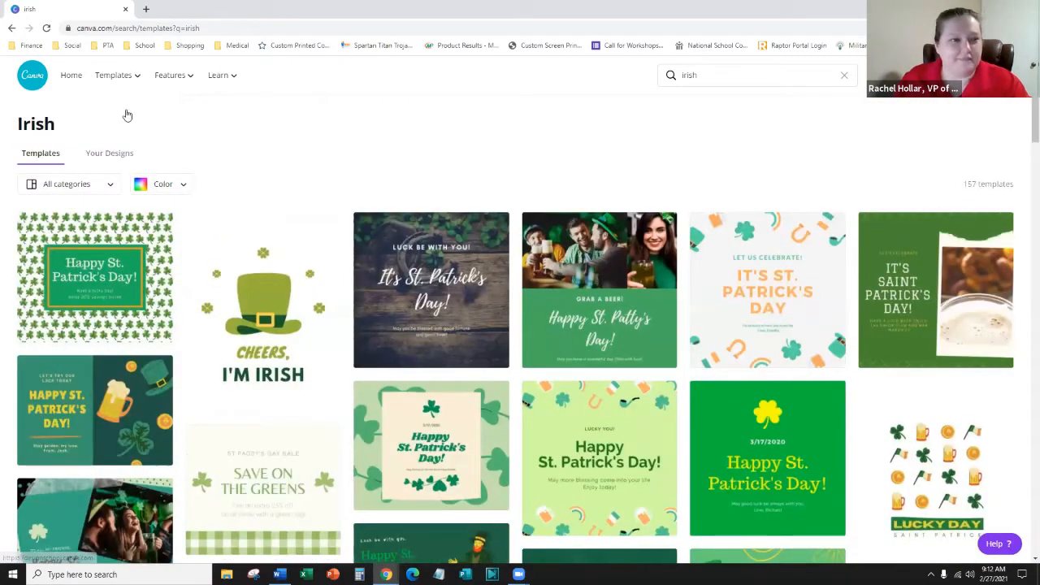
{"action": "left_click", "coordinate": [11, 28]}
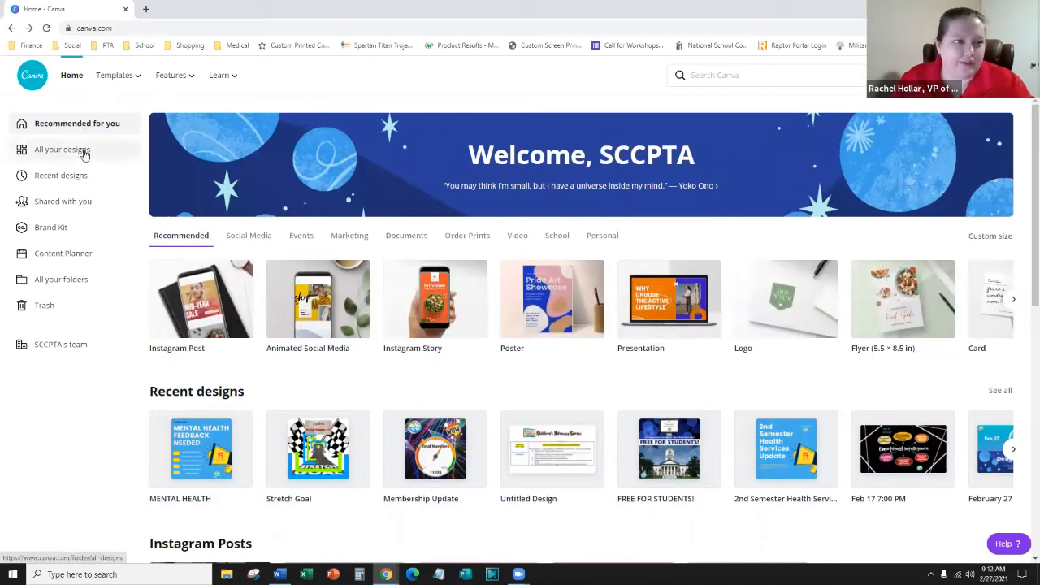
- Look through All your designs, Recent designs and Shared with you, then open Brand Kit
{"action": "left_click", "coordinate": [83, 151]}
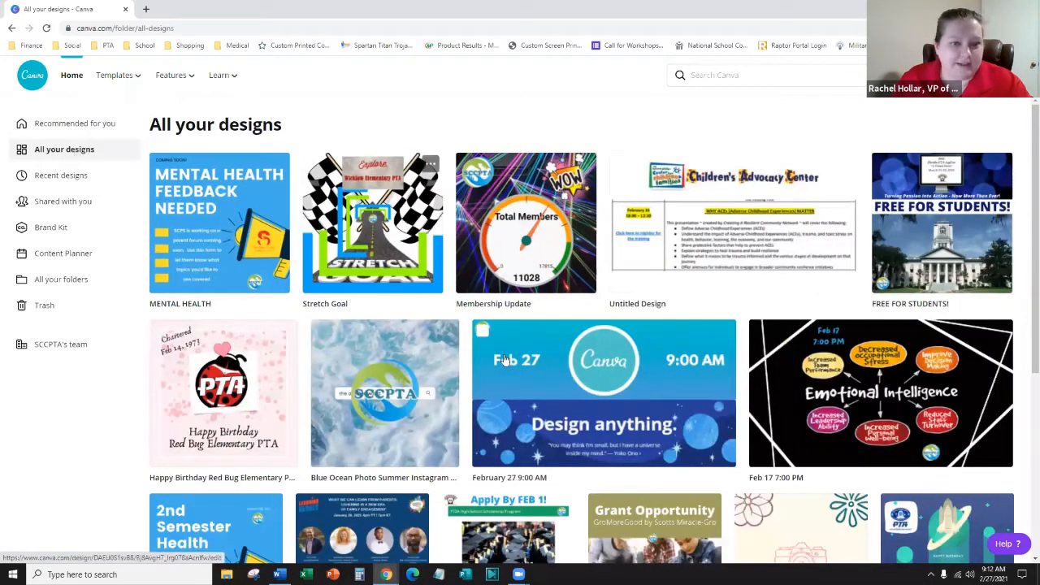
{"action": "scroll", "coordinate": [528, 241], "scroll_direction": "down", "scroll_amount": 5}
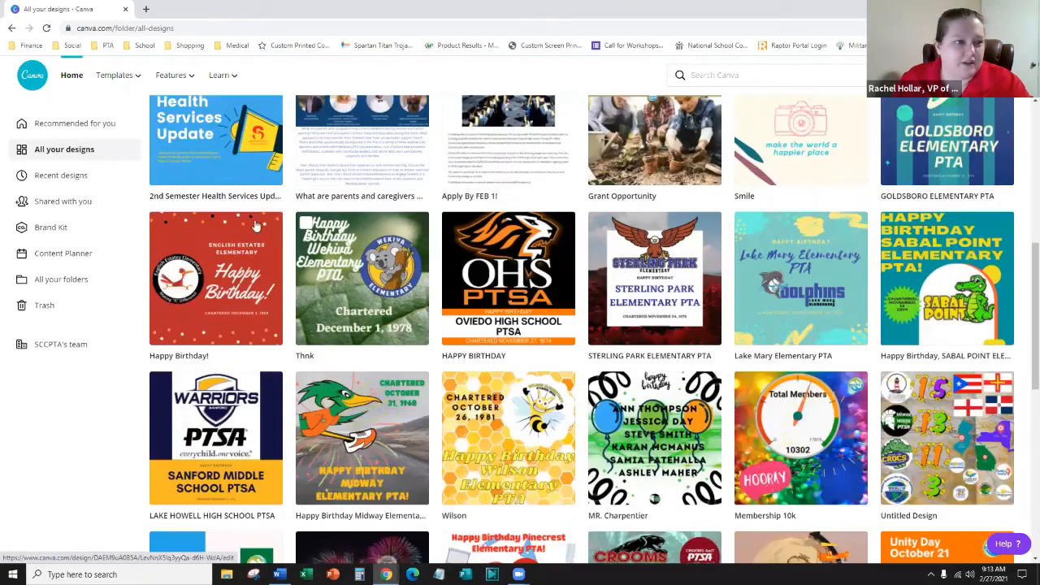
{"action": "left_click", "coordinate": [65, 176]}
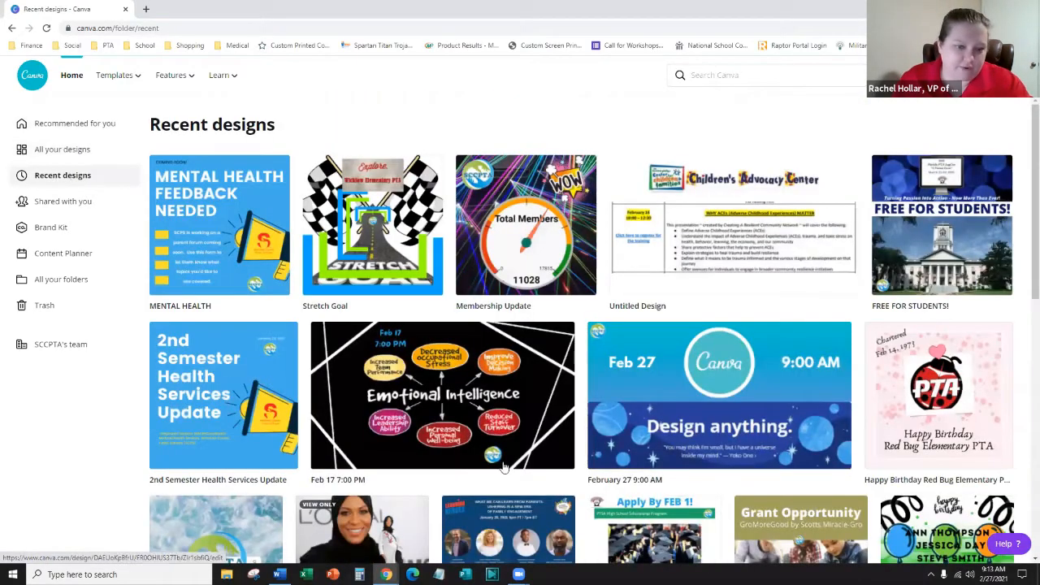
{"action": "left_click", "coordinate": [68, 204]}
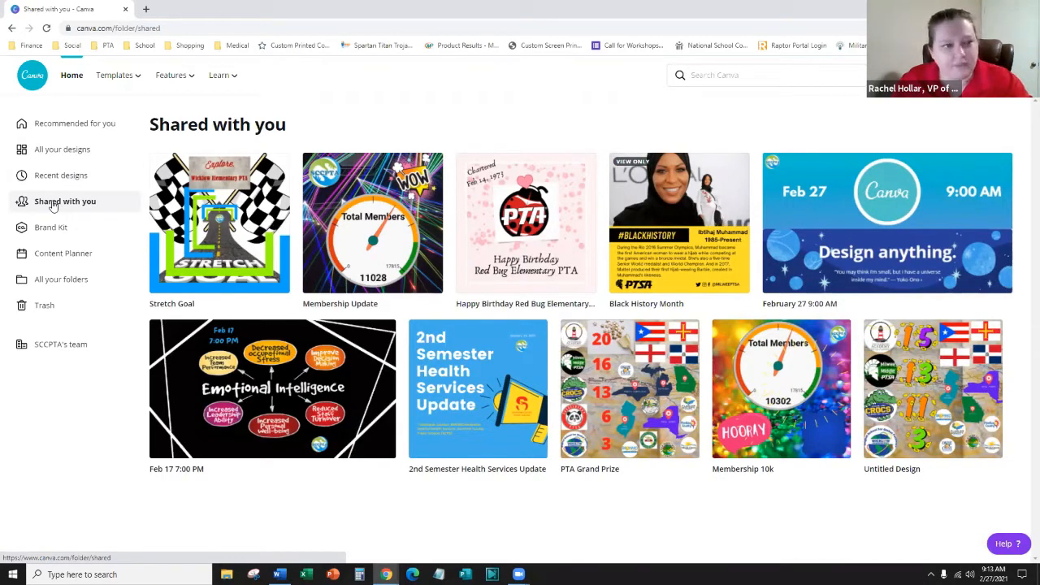
{"action": "left_click", "coordinate": [69, 231]}
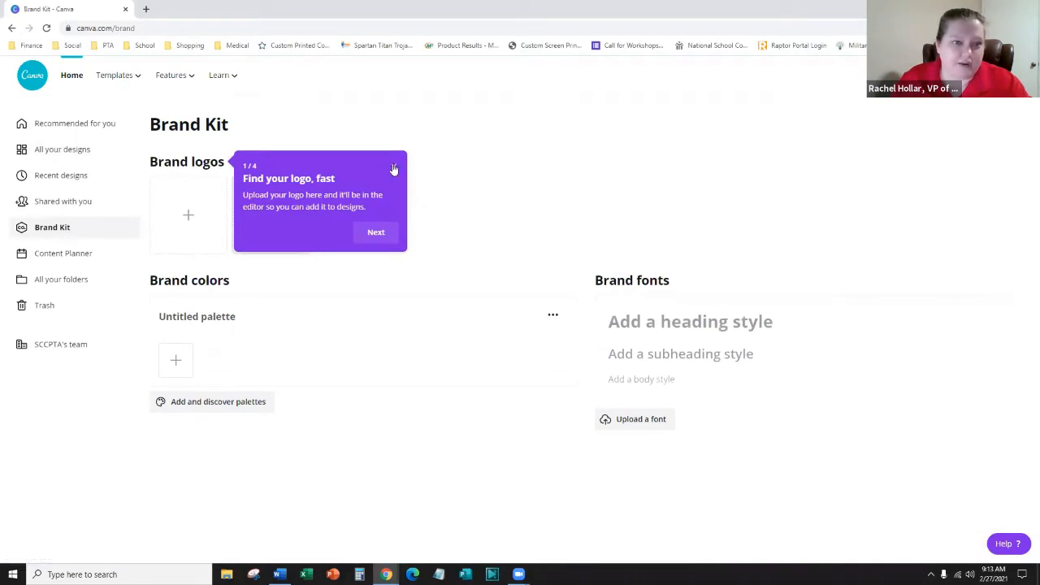
{"action": "left_click", "coordinate": [393, 169]}
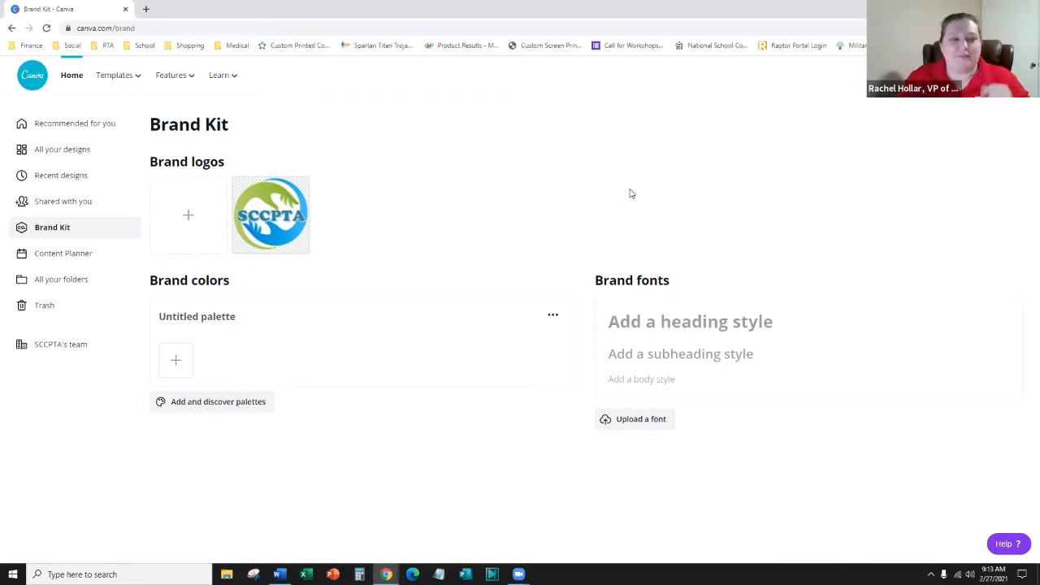
{"action": "mouse_move", "coordinate": [292, 238]}
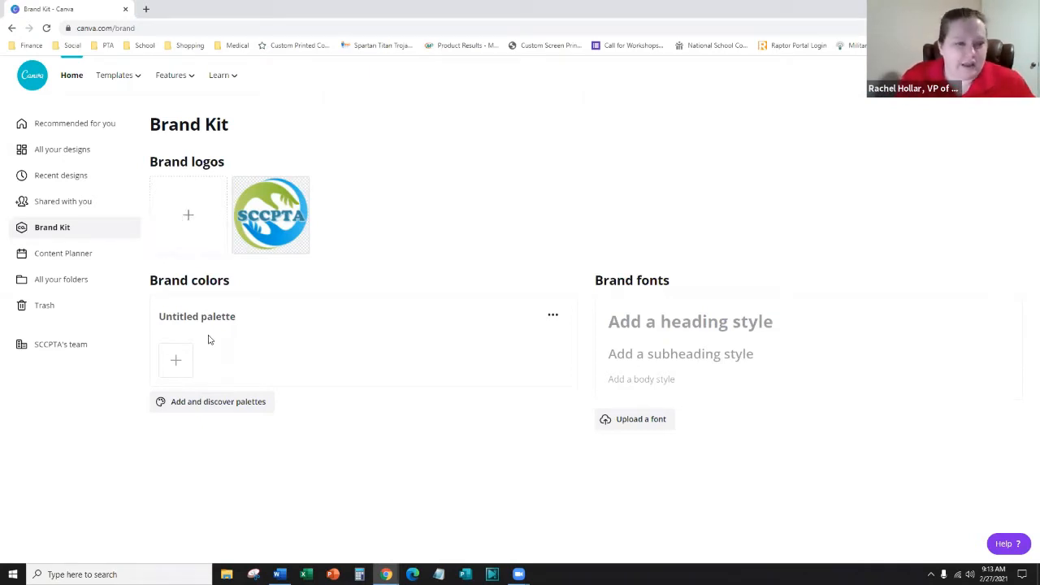
- Add a light blue colour to the brand palette
{"action": "left_click", "coordinate": [176, 360]}
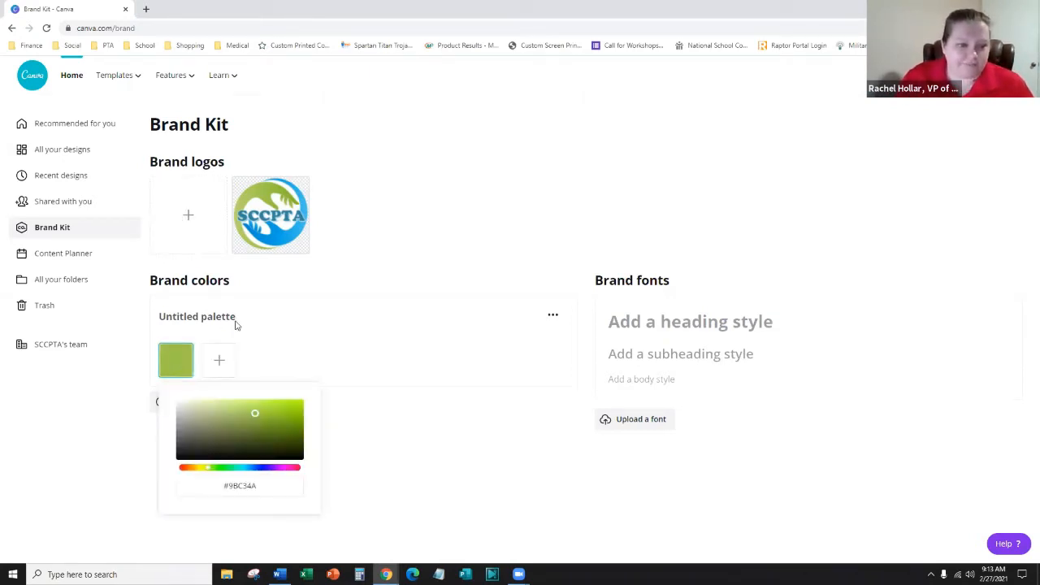
{"action": "left_click", "coordinate": [240, 469]}
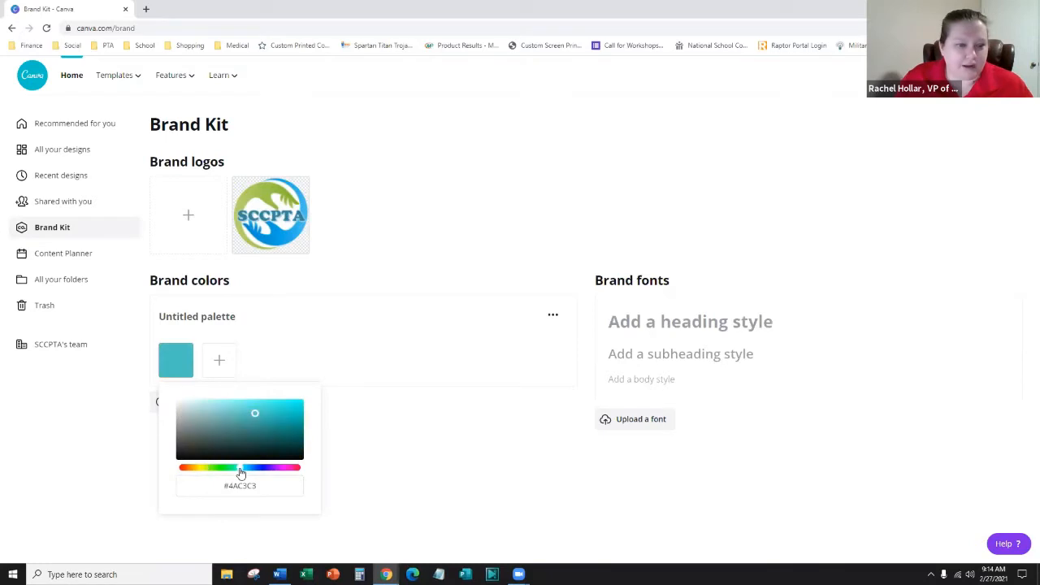
{"action": "left_click_drag", "start_coordinate": [256, 417], "coordinate": [237, 403]}
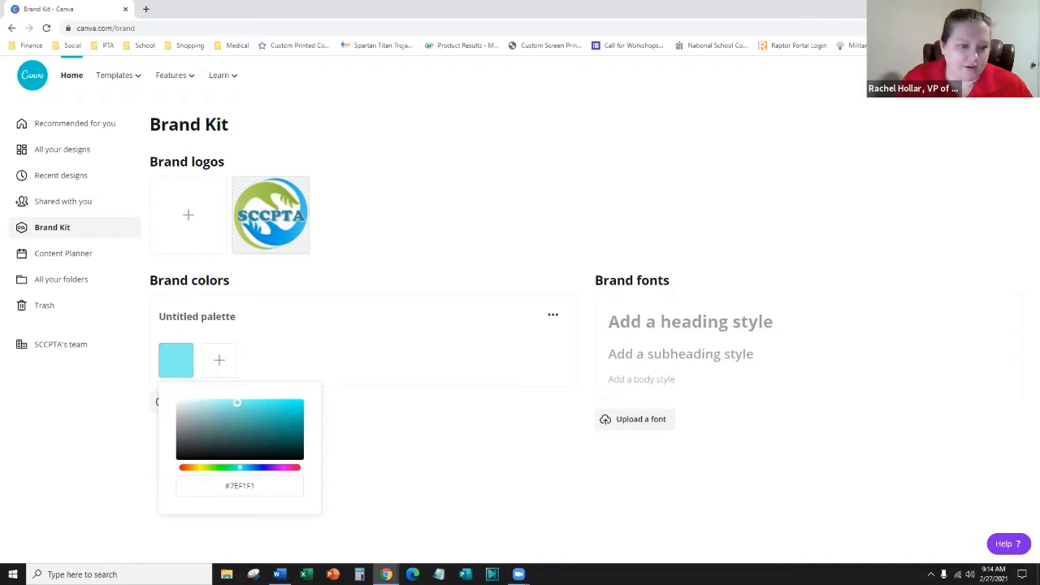
{"action": "left_click", "coordinate": [245, 469]}
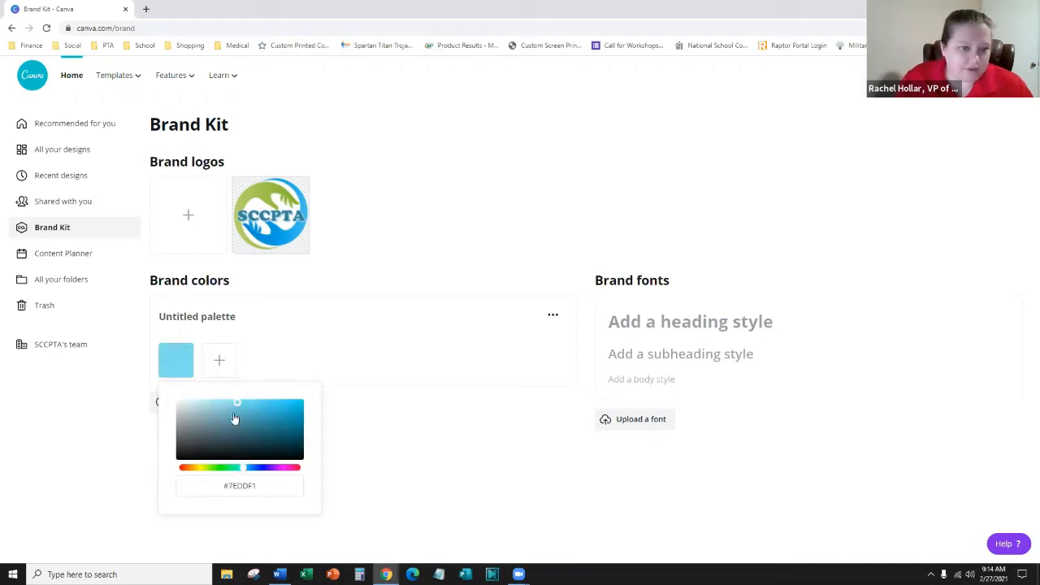
{"action": "left_click_drag", "start_coordinate": [236, 404], "coordinate": [247, 403]}
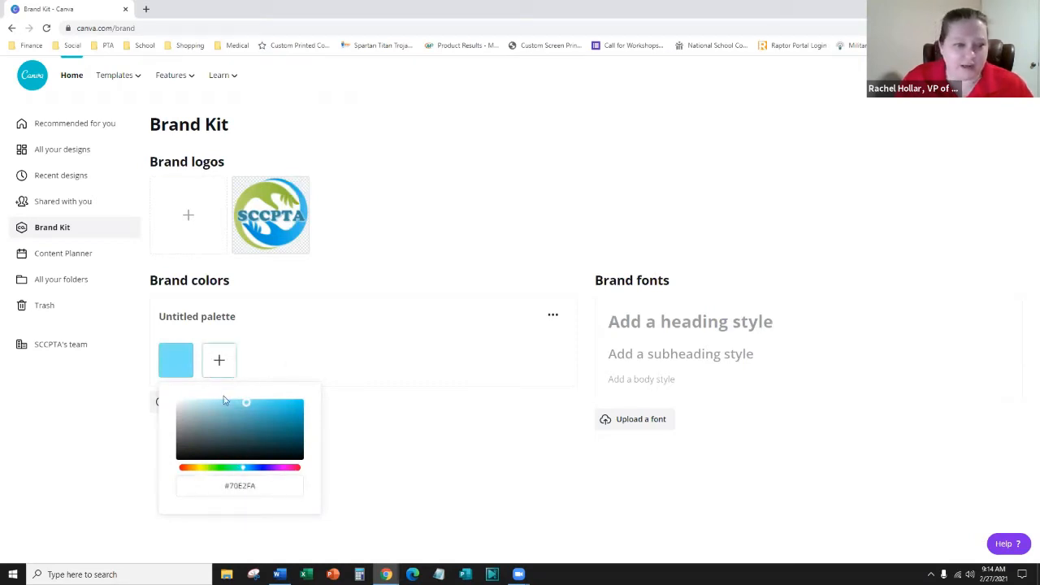
{"action": "left_click", "coordinate": [377, 306]}
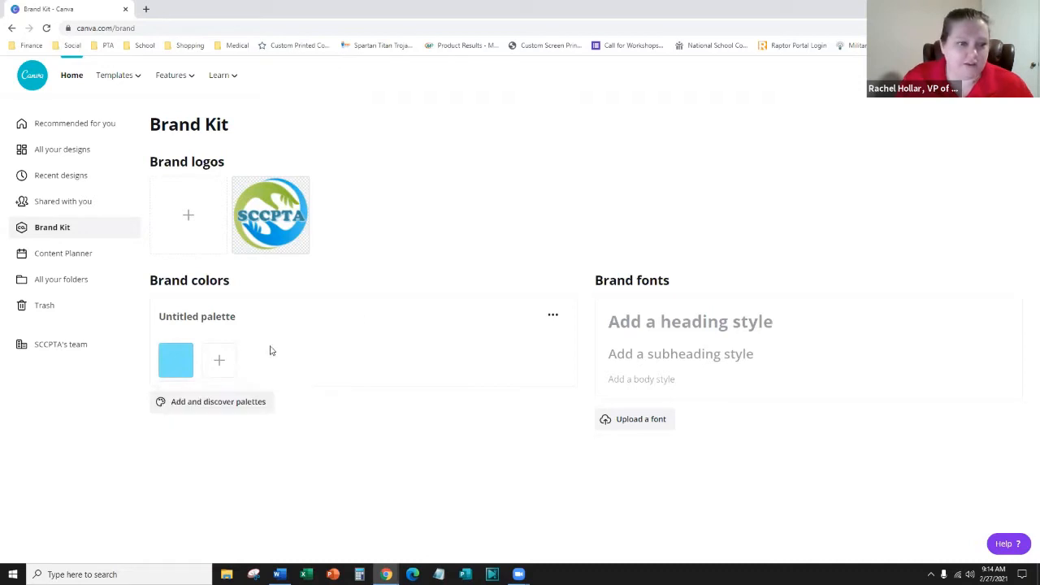
- Add a bright green and a darker blue as the second and third palette colours
{"action": "left_click", "coordinate": [219, 360]}
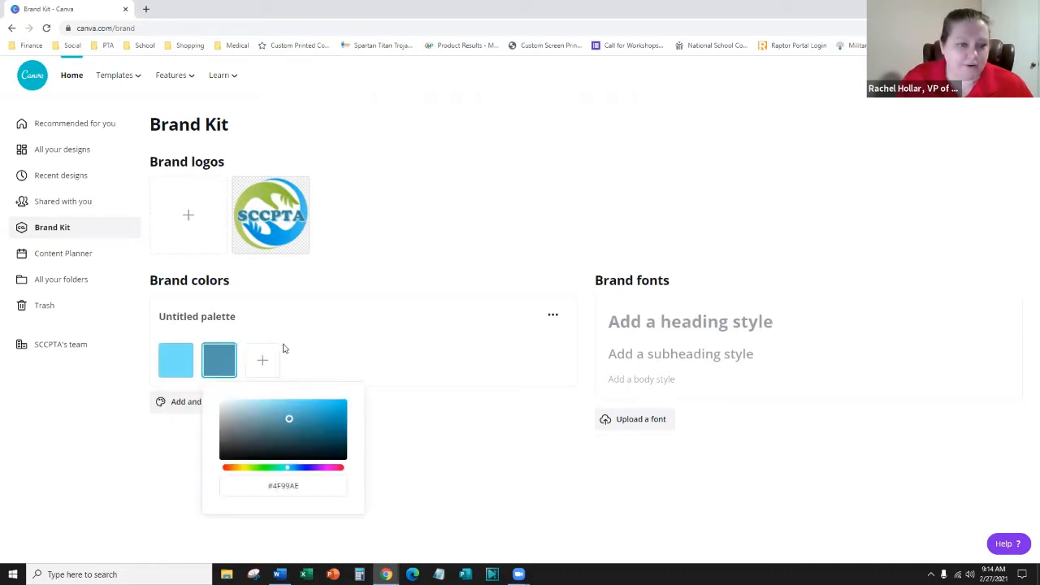
{"action": "left_click", "coordinate": [265, 469]}
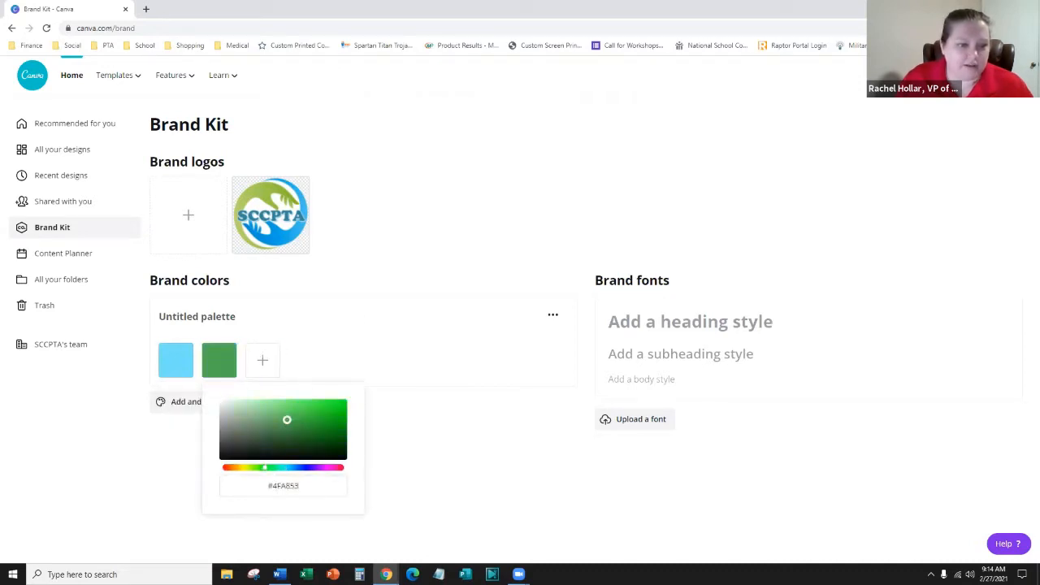
{"action": "left_click", "coordinate": [300, 412]}
{"action": "left_click", "coordinate": [358, 327]}
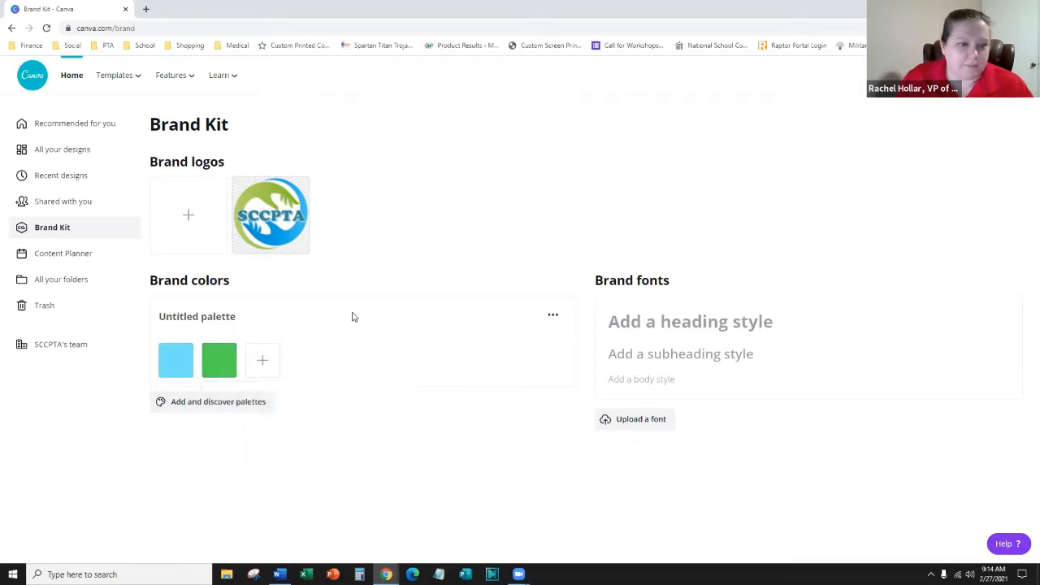
{"action": "left_click", "coordinate": [262, 360]}
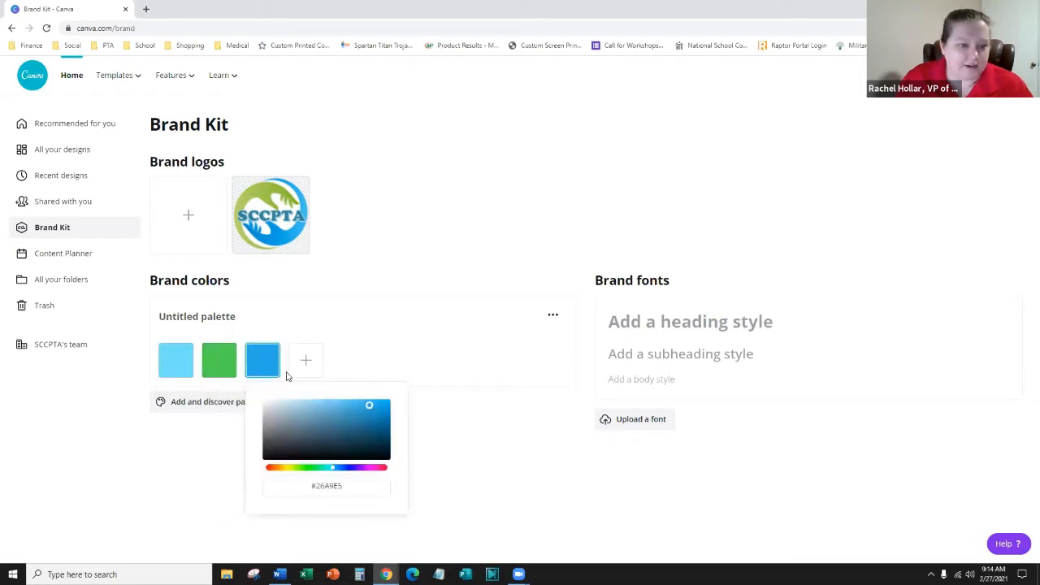
{"action": "left_click", "coordinate": [372, 404]}
{"action": "left_click_drag", "start_coordinate": [371, 405], "coordinate": [363, 412]}
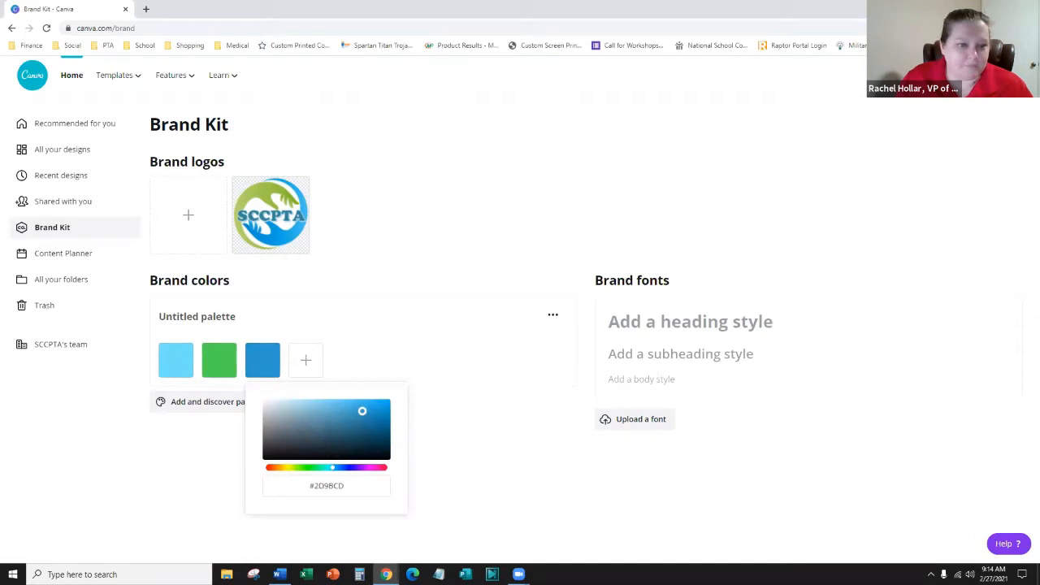
{"action": "left_click", "coordinate": [368, 352]}
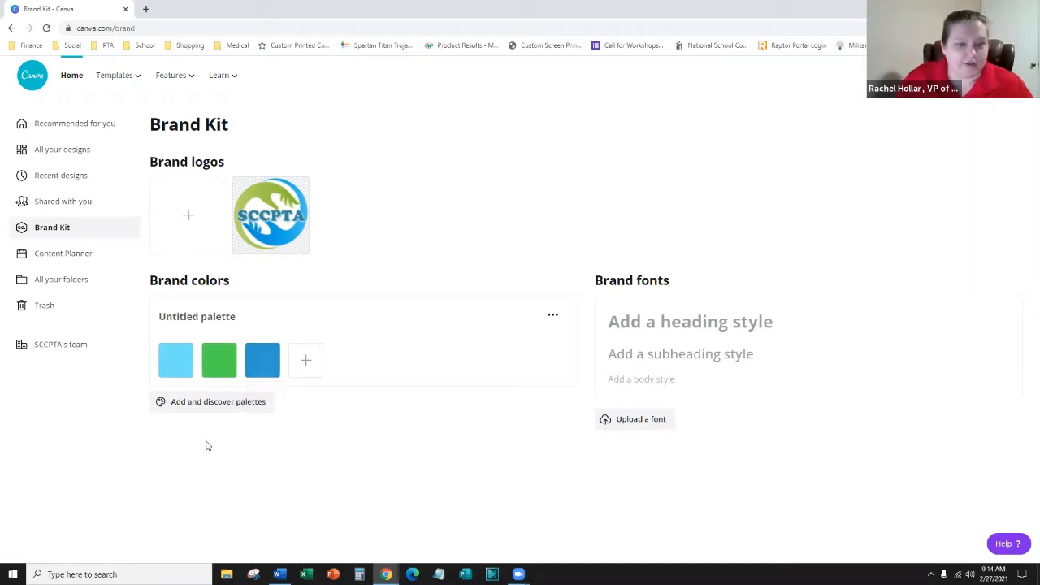
- Rename the untitled palette to 'SCCPTA Palette'
{"action": "left_click", "coordinate": [234, 317]}
{"action": "type", "text": "SCCPTA P"}
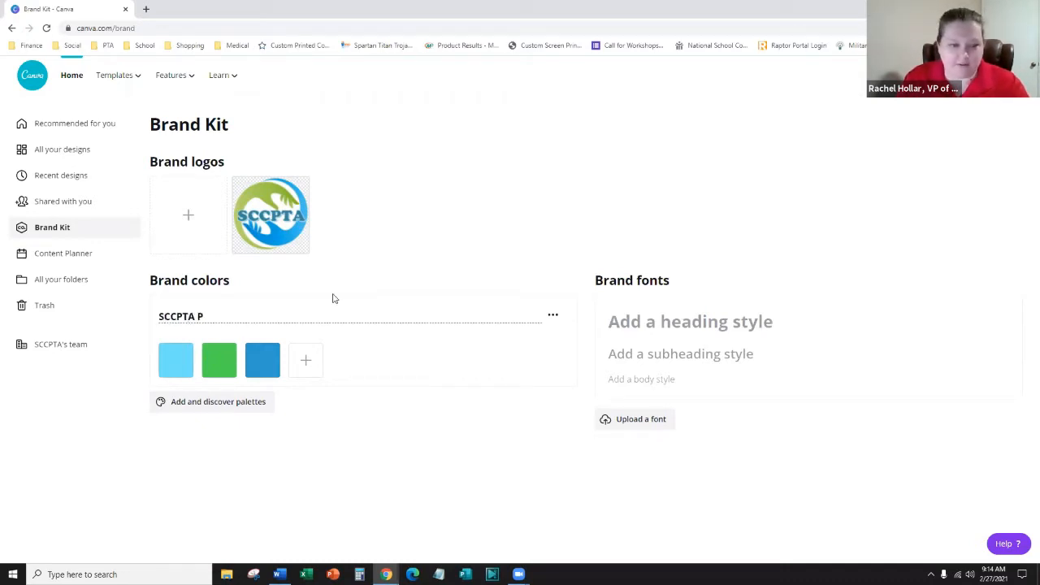
{"action": "type", "text": "alett"}
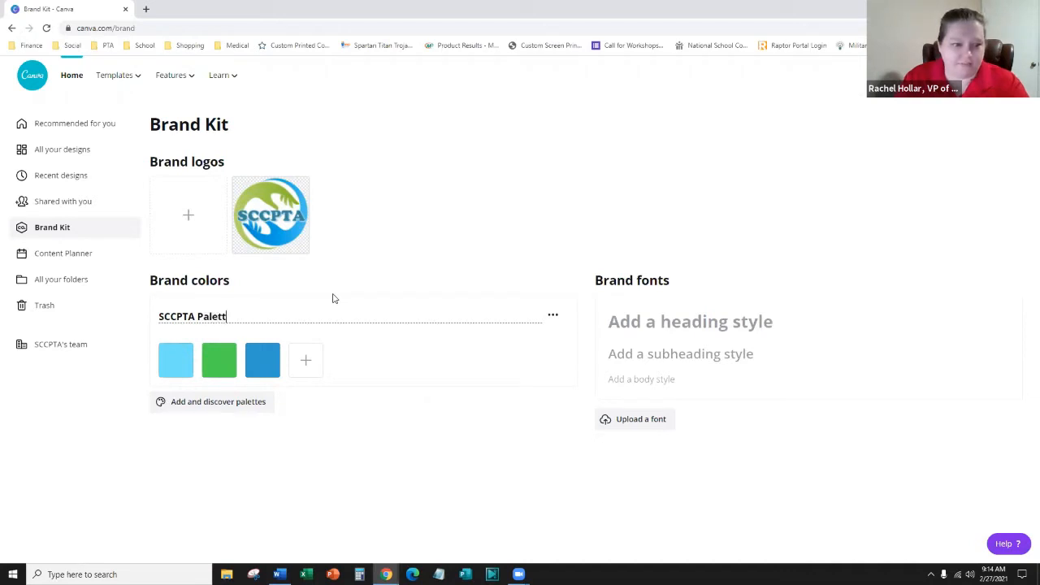
{"action": "type", "text": "e"}
{"action": "left_click", "coordinate": [225, 526]}
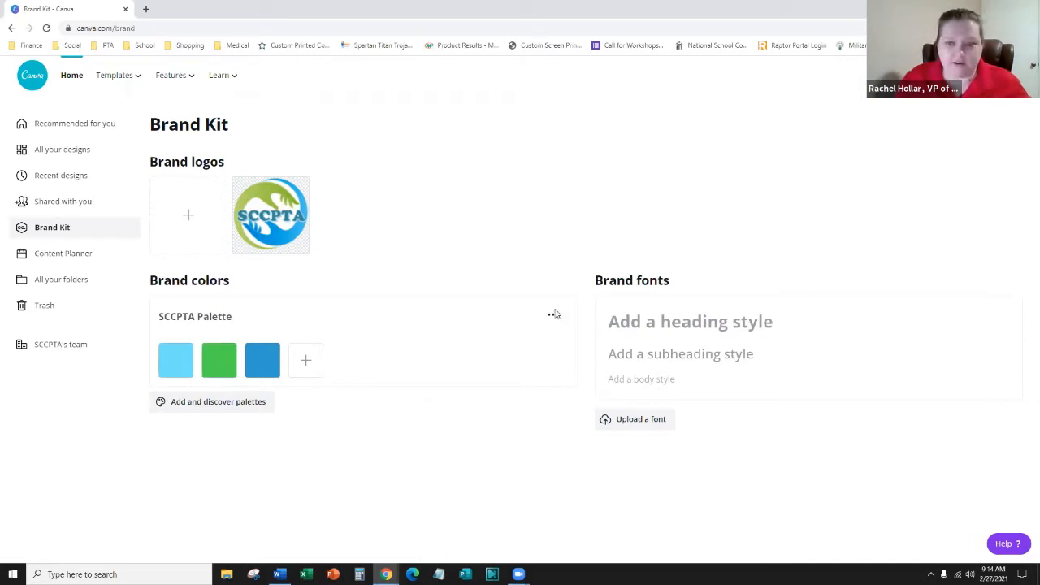
- Add a brand kit heading style using the Anteb Bold font at size 31.5
{"action": "left_click", "coordinate": [813, 320]}
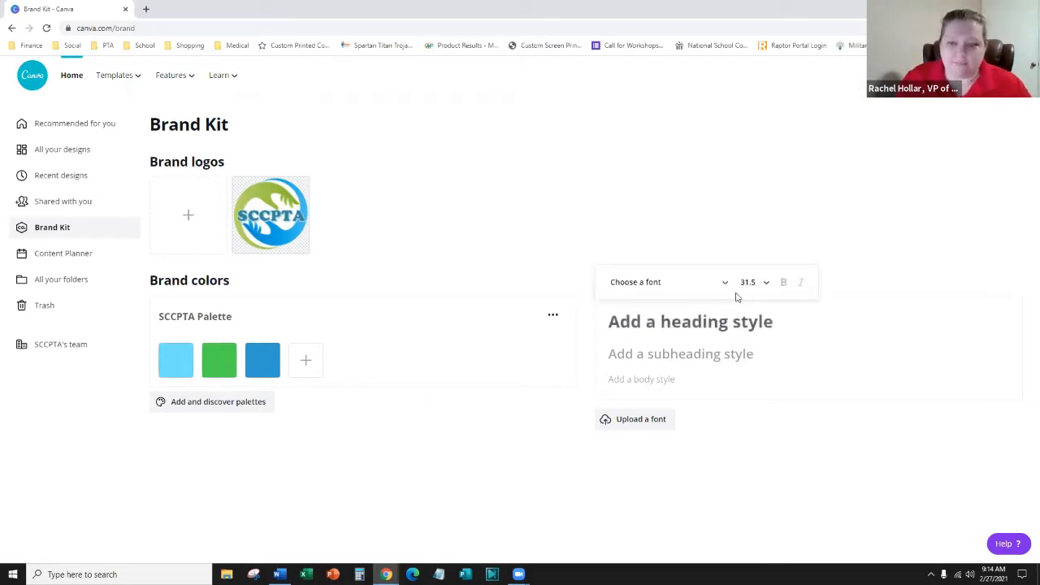
{"action": "left_click", "coordinate": [712, 282]}
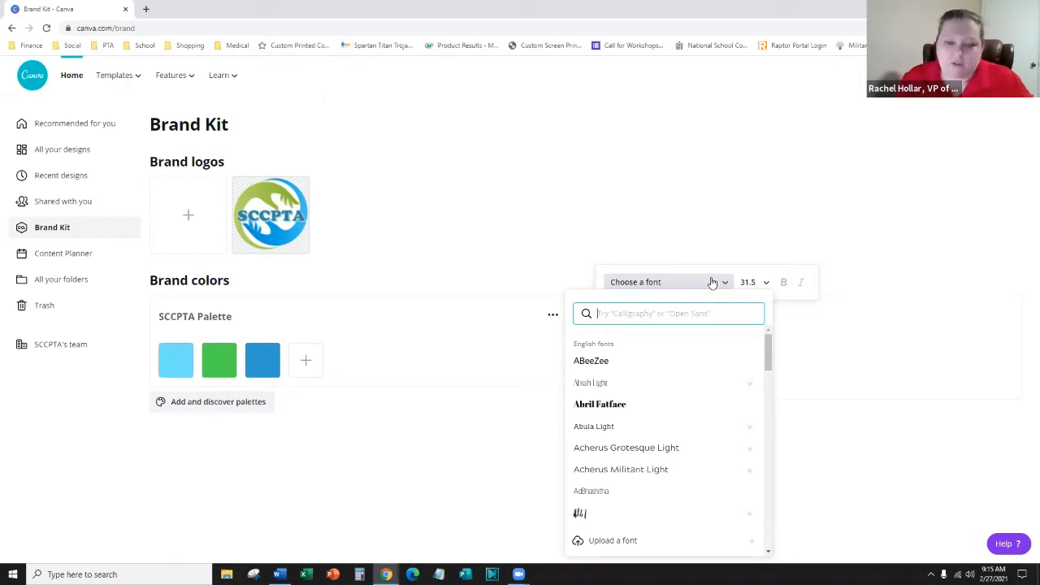
{"action": "scroll", "coordinate": [674, 472], "scroll_direction": "down", "scroll_amount": 4}
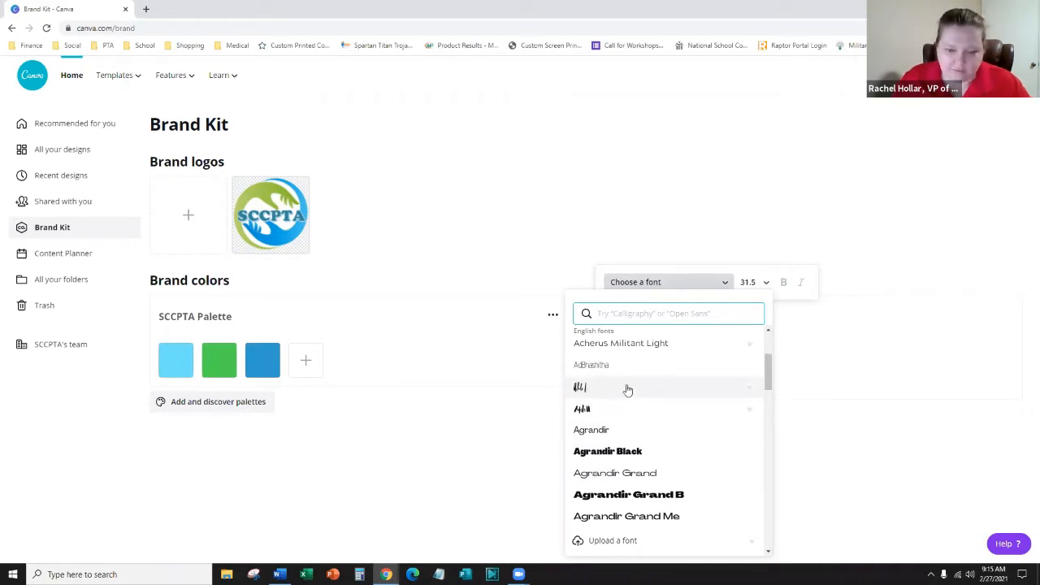
{"action": "scroll", "coordinate": [627, 392], "scroll_direction": "down", "scroll_amount": 2}
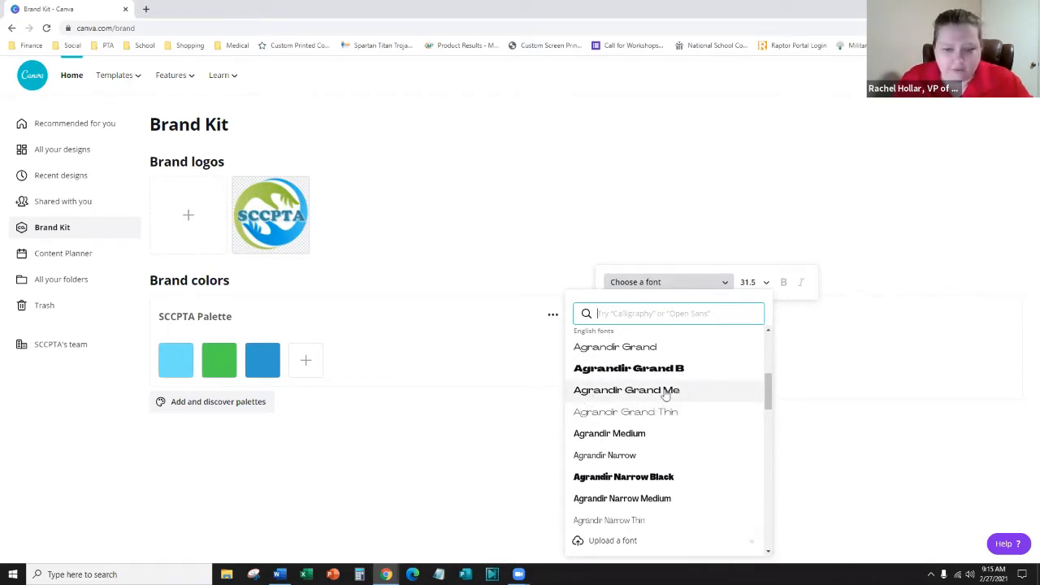
{"action": "scroll", "coordinate": [682, 396], "scroll_direction": "down", "scroll_amount": 2}
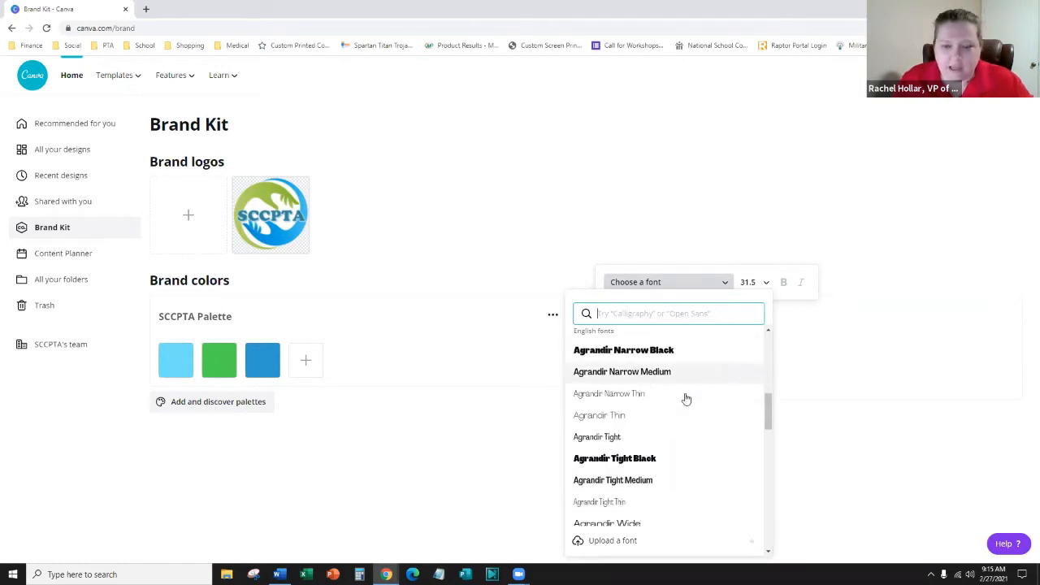
{"action": "scroll", "coordinate": [640, 434], "scroll_direction": "down", "scroll_amount": 2}
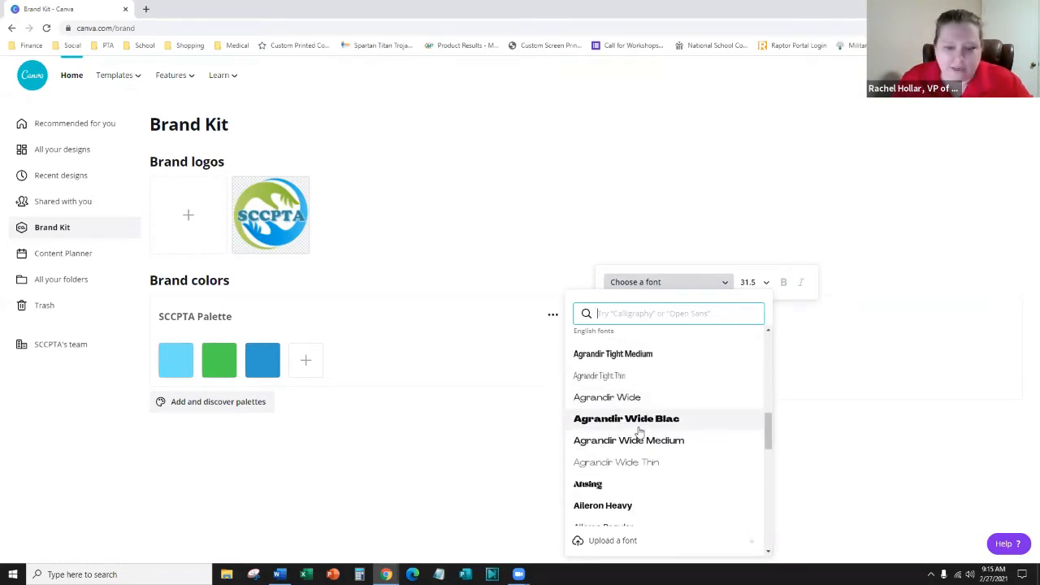
{"action": "scroll", "coordinate": [650, 429], "scroll_direction": "down", "scroll_amount": 2}
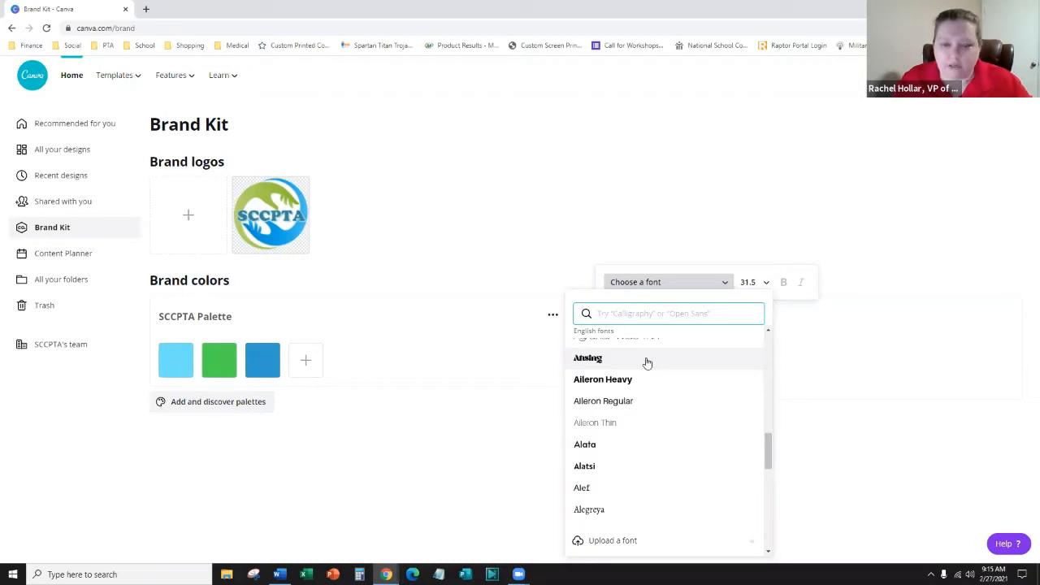
{"action": "scroll", "coordinate": [647, 362], "scroll_direction": "down", "scroll_amount": 2}
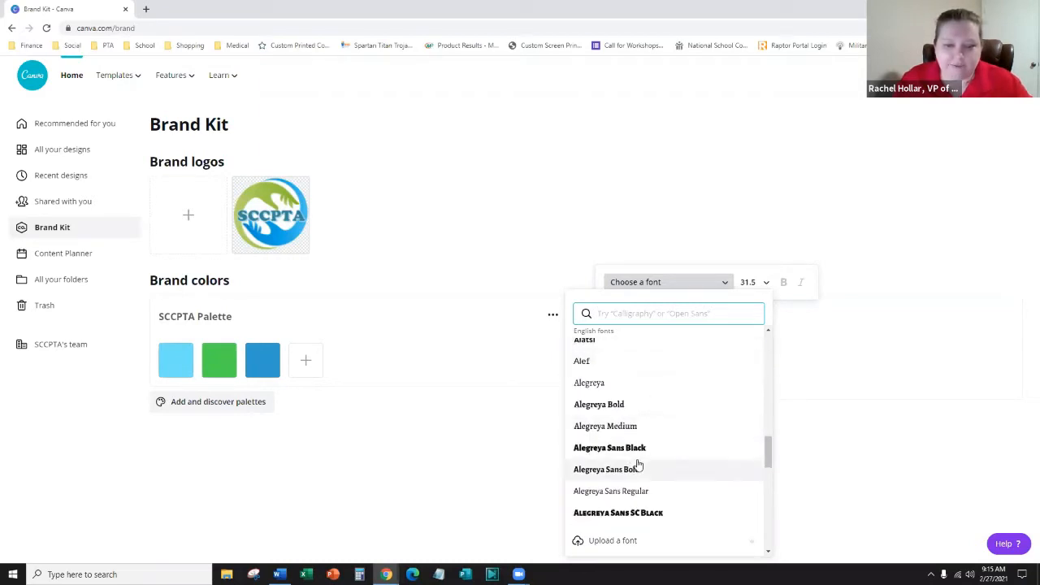
{"action": "scroll", "coordinate": [643, 464], "scroll_direction": "down", "scroll_amount": 2}
{"action": "scroll", "coordinate": [662, 455], "scroll_direction": "down", "scroll_amount": 2}
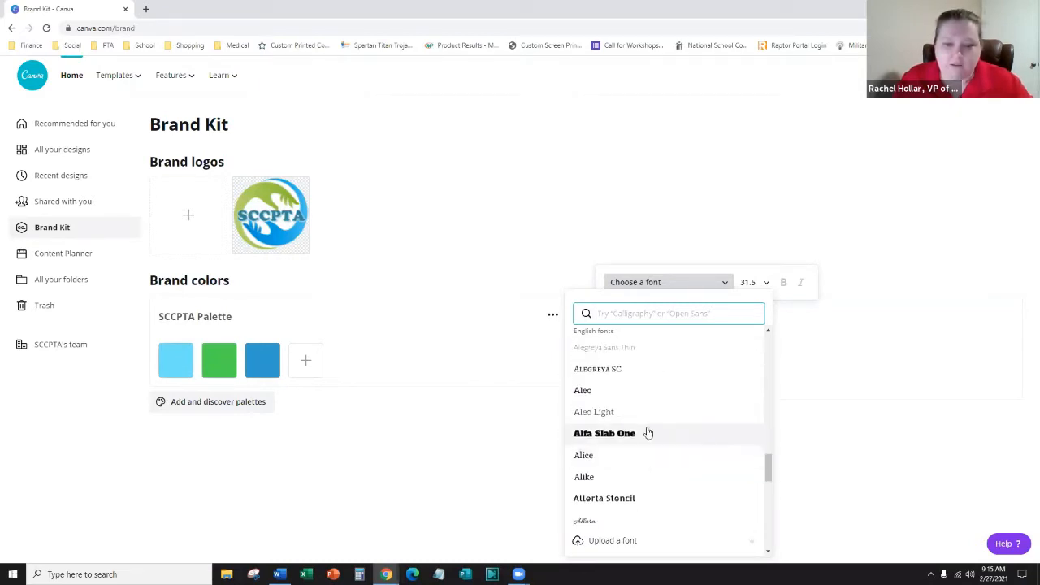
{"action": "scroll", "coordinate": [662, 425], "scroll_direction": "down", "scroll_amount": 3}
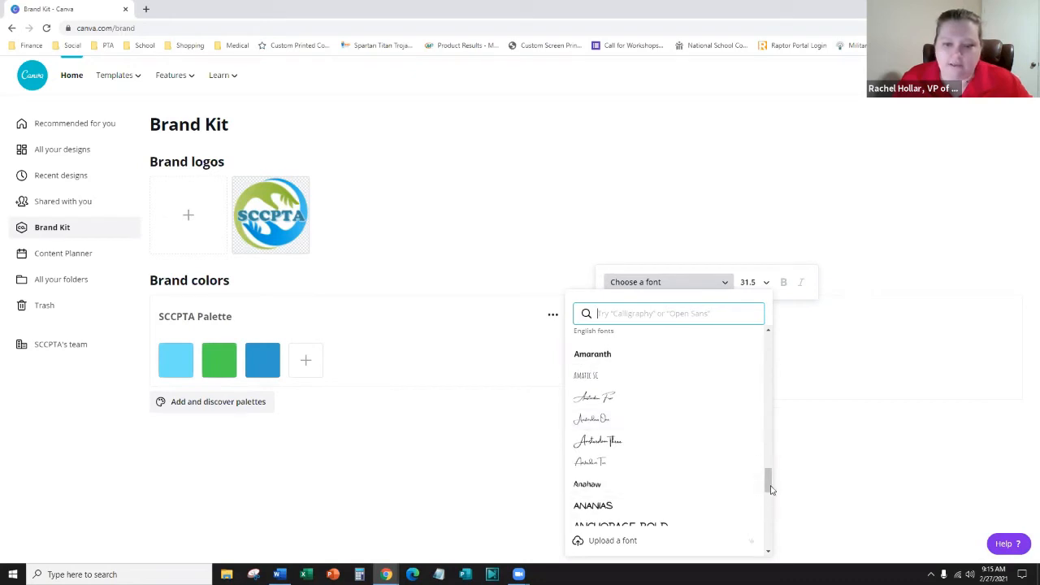
{"action": "scroll", "coordinate": [705, 487], "scroll_direction": "down", "scroll_amount": 2}
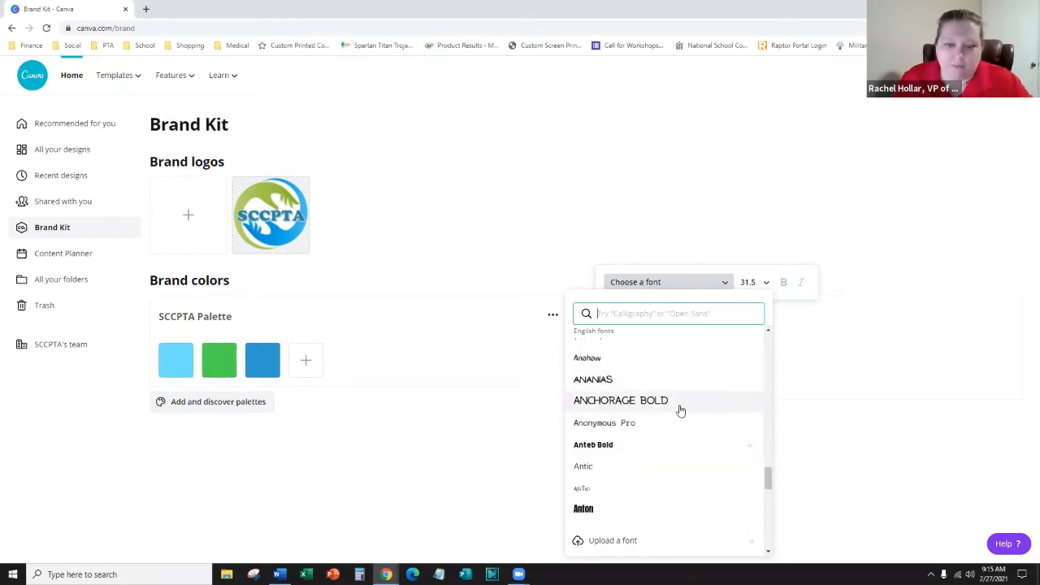
{"action": "left_click", "coordinate": [608, 450]}
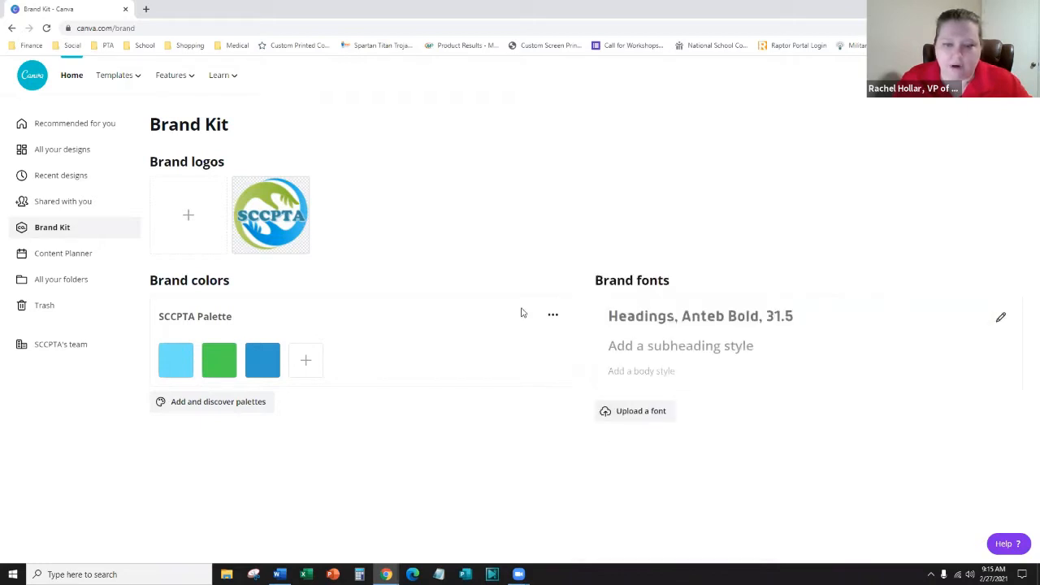
- Add a subheading style set to the Anonymous Pro font
{"action": "left_click", "coordinate": [786, 354]}
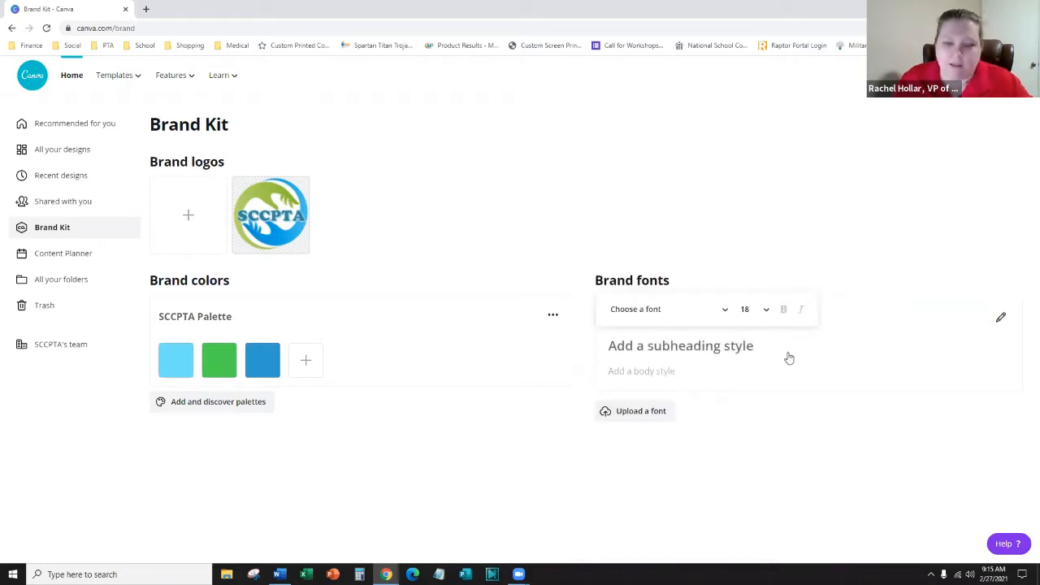
{"action": "left_click", "coordinate": [692, 313]}
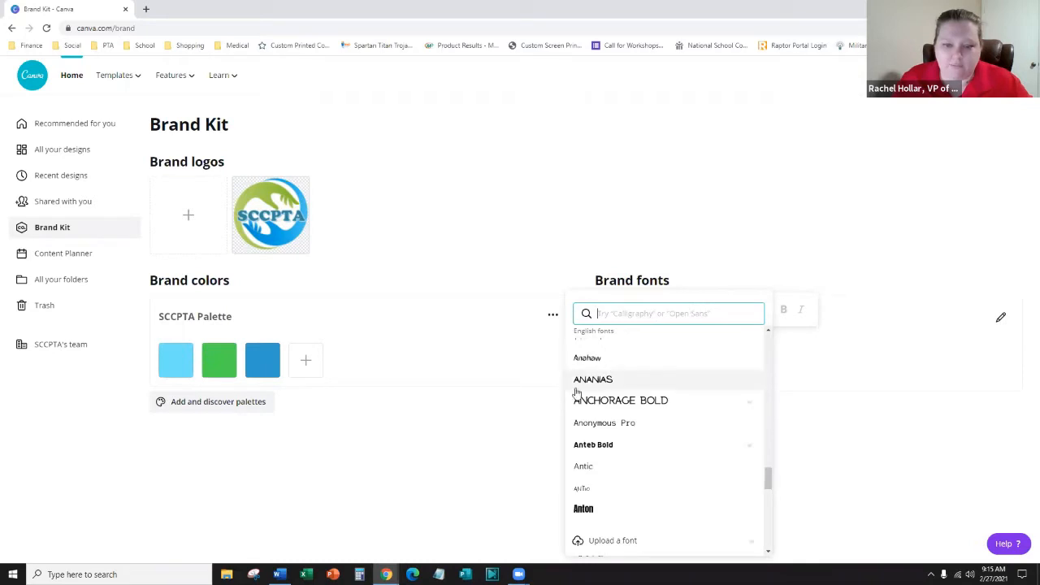
{"action": "left_click", "coordinate": [623, 425]}
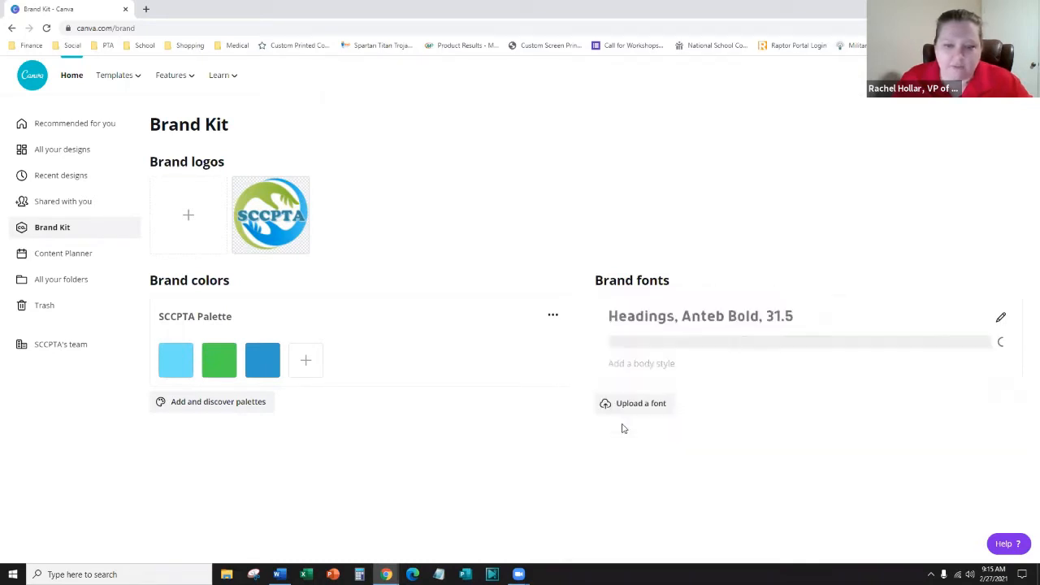
- Add a body text style in Anonymous Pro at size 12
{"action": "left_click", "coordinate": [660, 368]}
{"action": "left_click", "coordinate": [658, 338]}
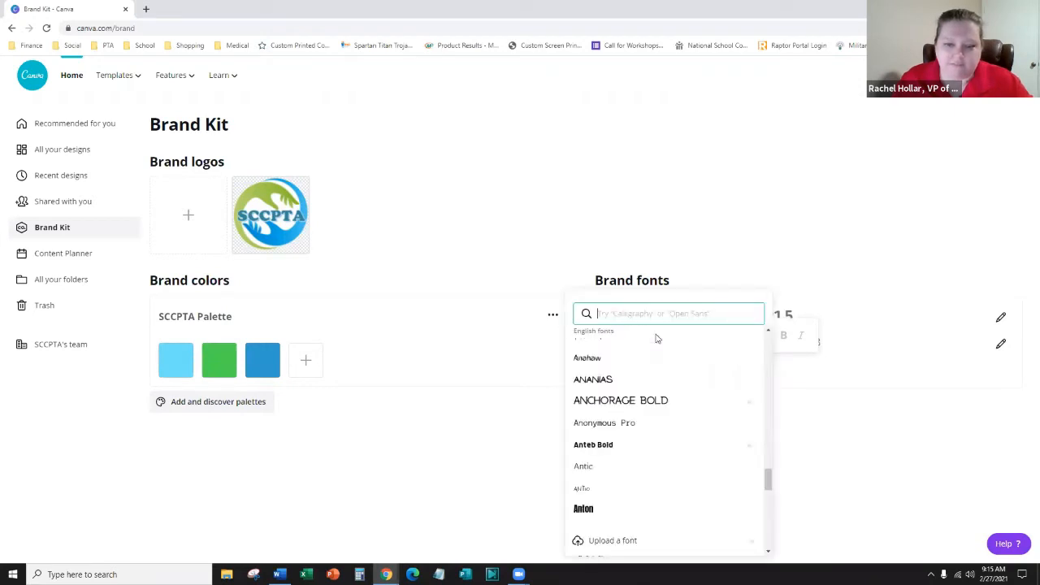
{"action": "left_click", "coordinate": [619, 424]}
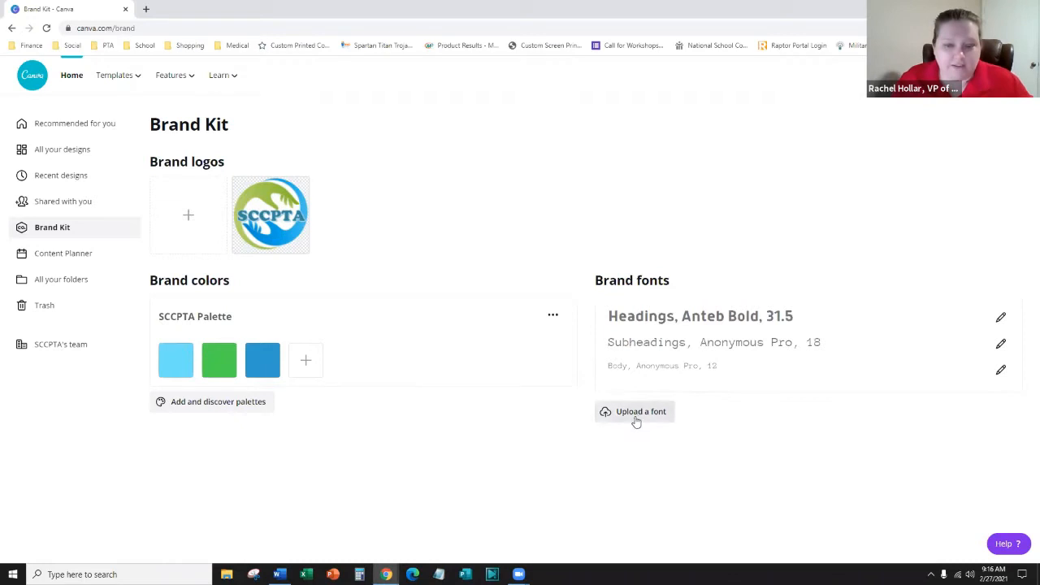
- Search Google for 'free spartan font' in a new tab
{"action": "left_click", "coordinate": [148, 8]}
{"action": "type", "text": "p"}
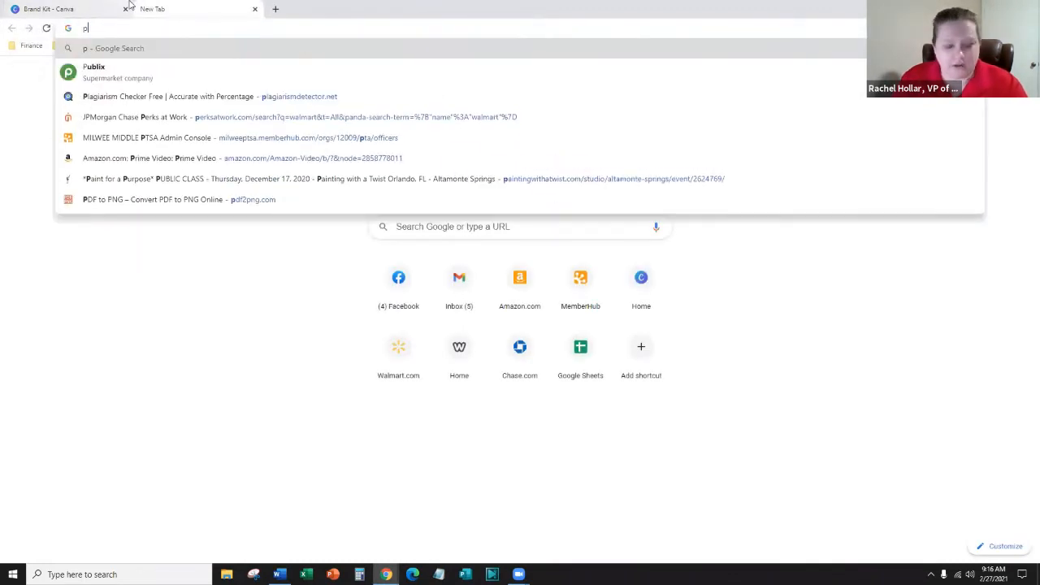
{"action": "key", "text": "BackSpace"}
{"action": "type", "text": "free s"}
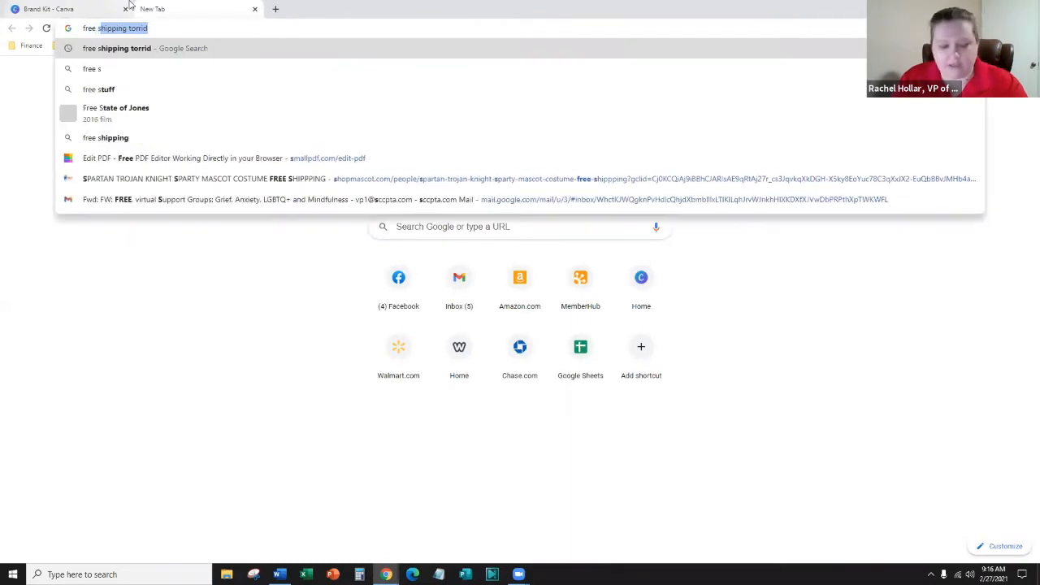
{"action": "type", "text": "partan"}
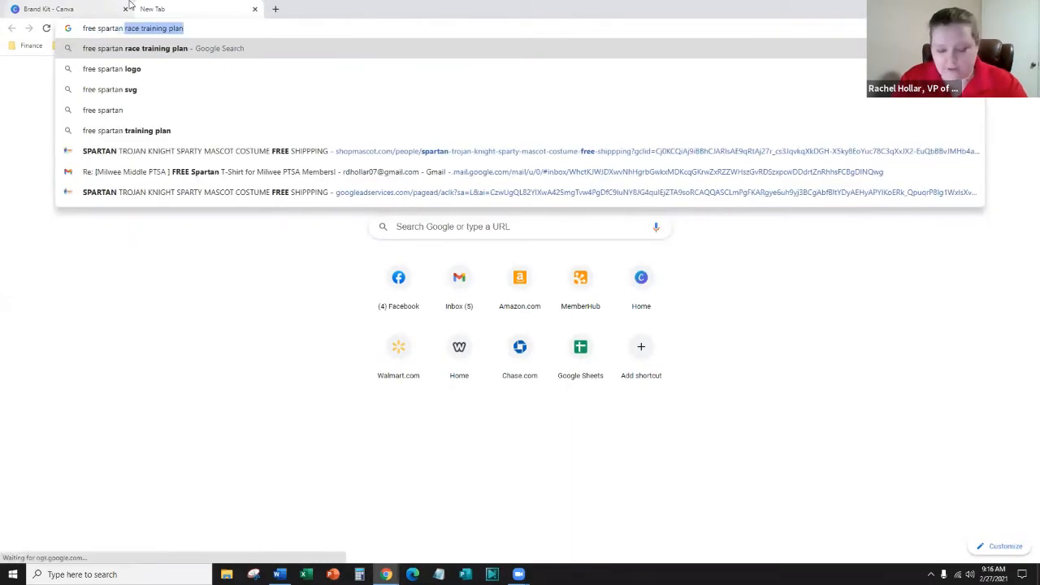
{"action": "type", "text": " font"}
{"action": "key", "text": "Return"}
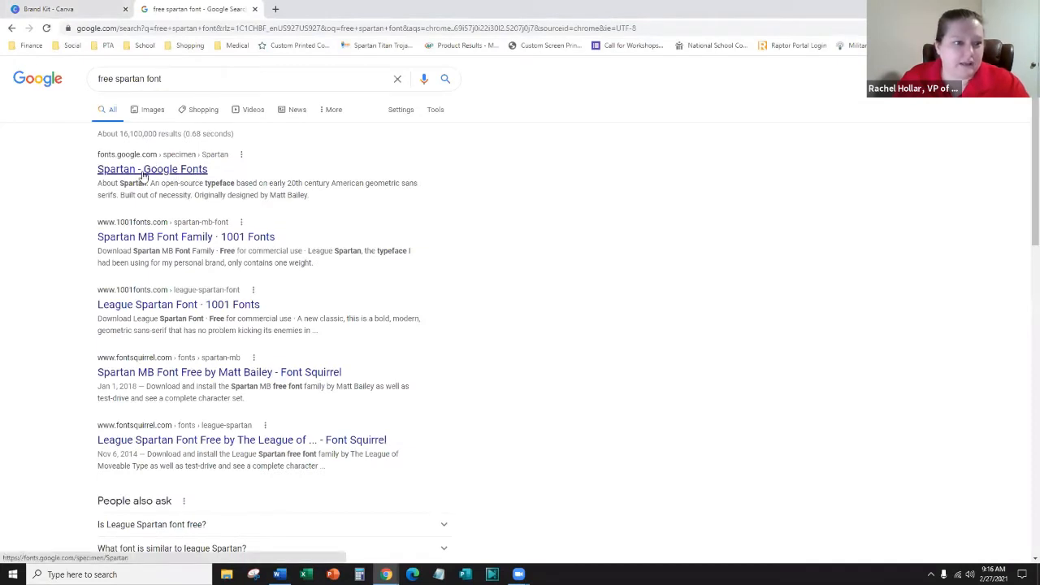
- Compare the 1001 Fonts and Font Squirrel results, ending on the 1001 Fonts Spartan MB page
{"action": "left_click", "coordinate": [124, 238]}
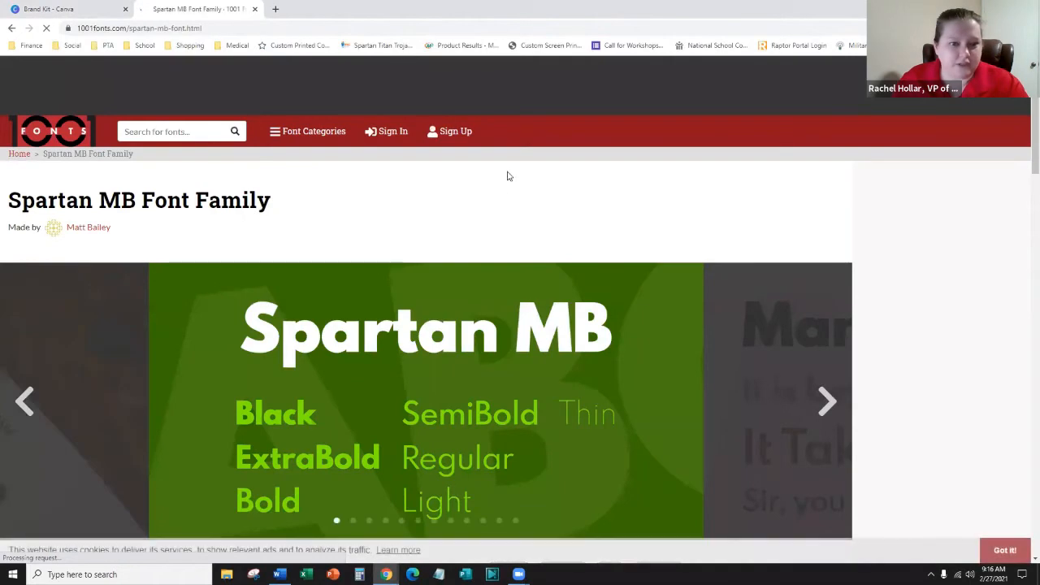
{"action": "scroll", "coordinate": [488, 154], "scroll_direction": "down", "scroll_amount": 5}
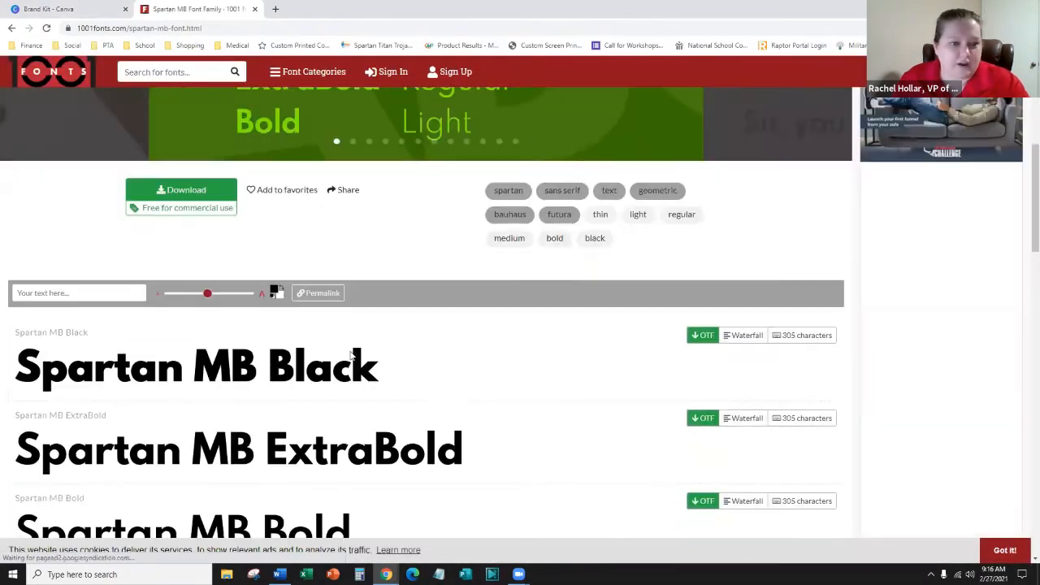
{"action": "scroll", "coordinate": [351, 355], "scroll_direction": "down", "scroll_amount": 7}
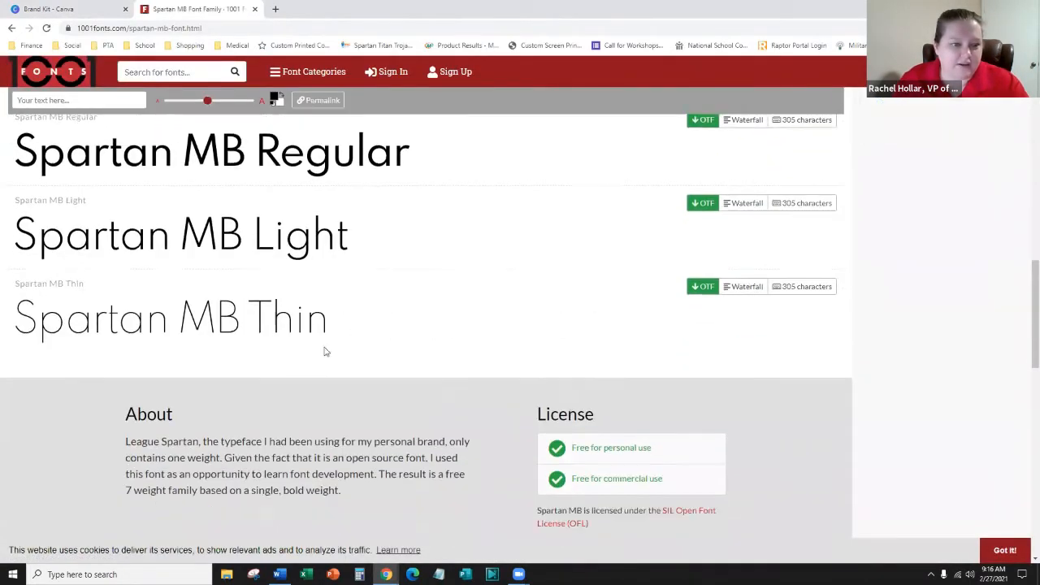
{"action": "scroll", "coordinate": [325, 351], "scroll_direction": "up", "scroll_amount": 5}
{"action": "left_click", "coordinate": [12, 28]}
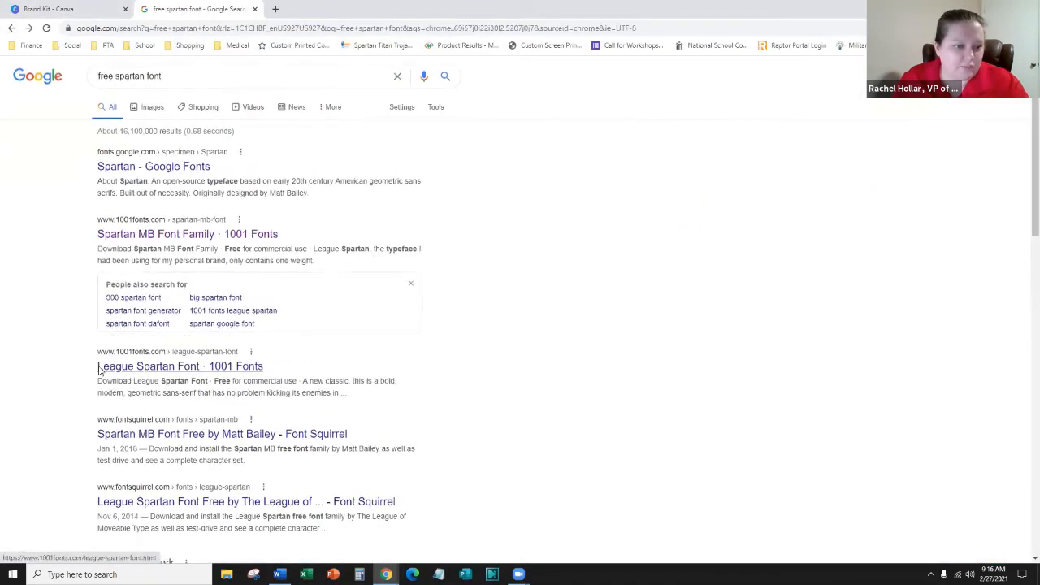
{"action": "scroll", "coordinate": [62, 243], "scroll_direction": "down", "scroll_amount": 3}
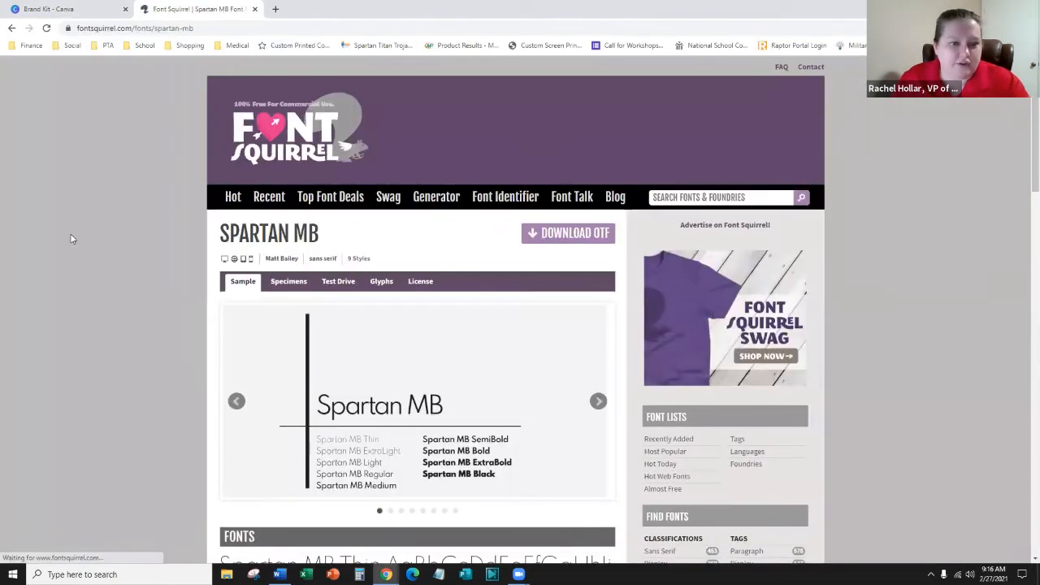
{"action": "scroll", "coordinate": [49, 254], "scroll_direction": "down", "scroll_amount": 3}
{"action": "scroll", "coordinate": [23, 273], "scroll_direction": "down", "scroll_amount": 7}
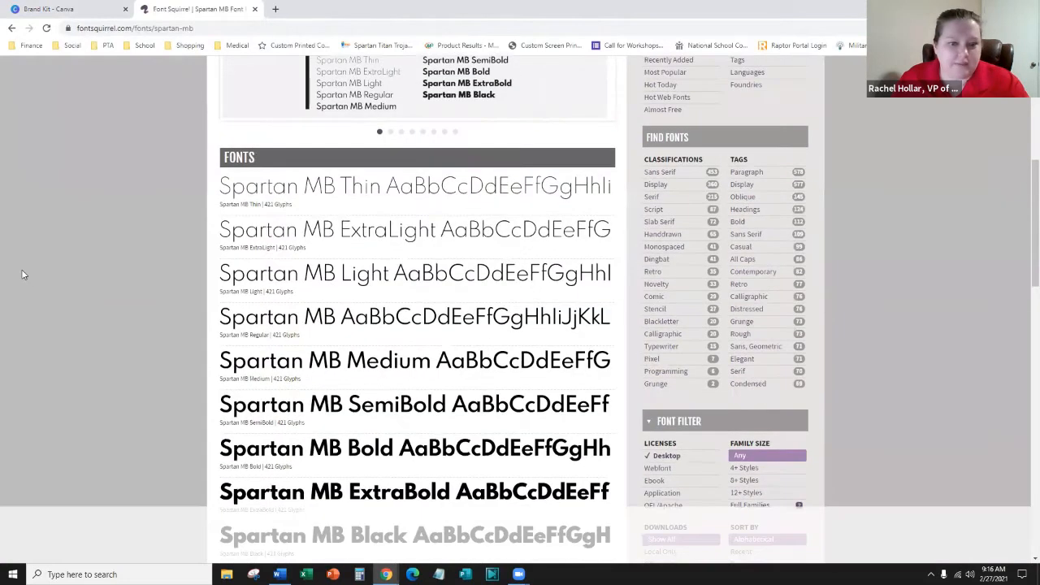
{"action": "left_click", "coordinate": [11, 29]}
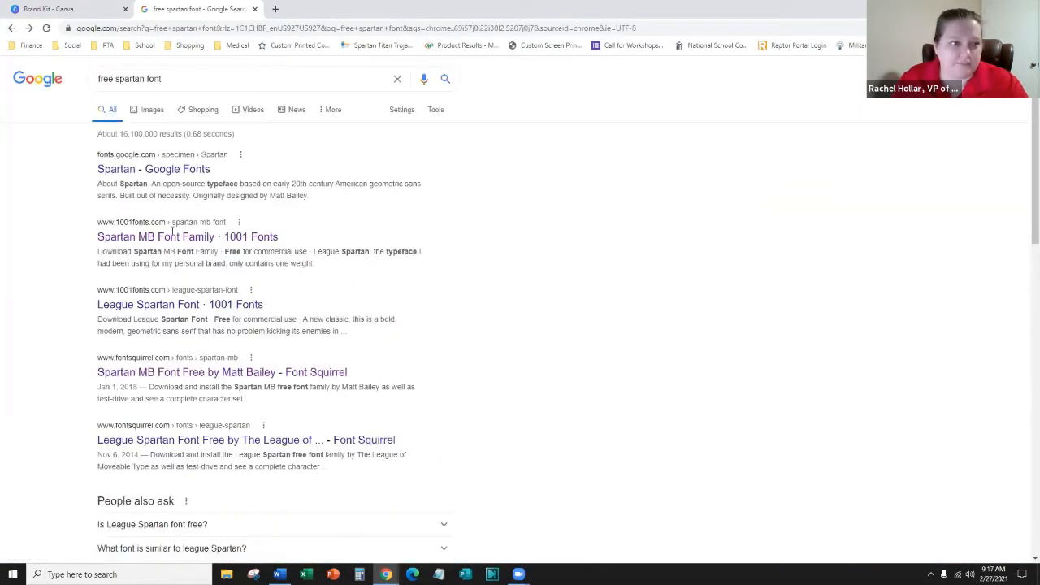
{"action": "left_click", "coordinate": [195, 237]}
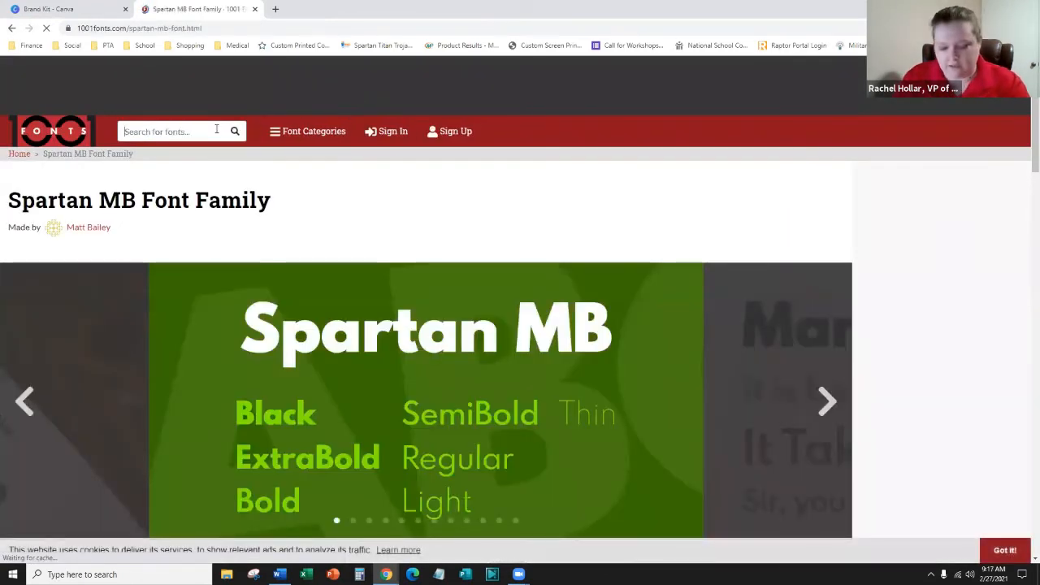
- Search 1001 Fonts for 'eagle', download Eagle Lake as eagle-lake.zip and open it
{"action": "type", "text": "eagle"}
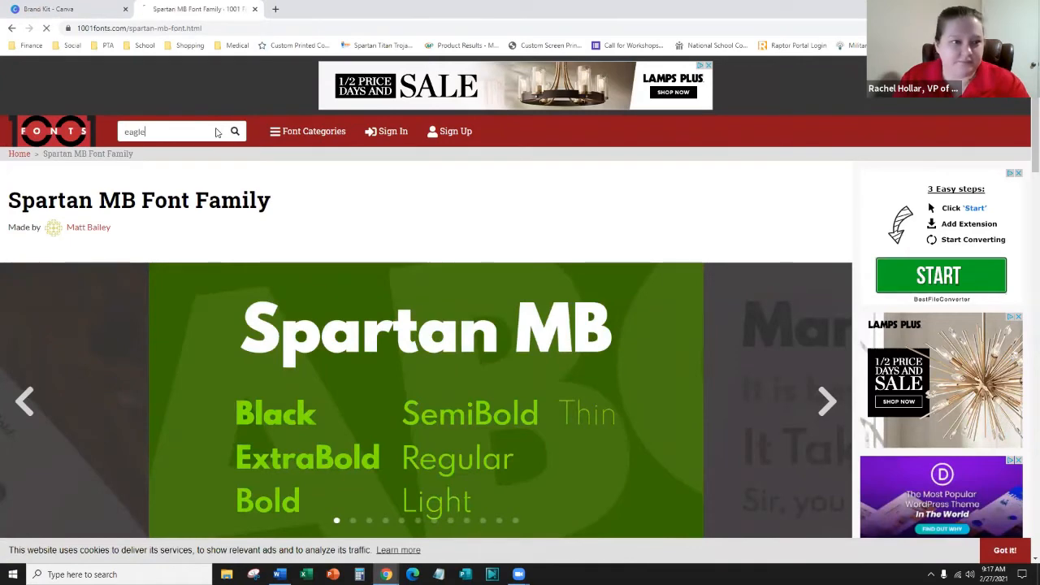
{"action": "key", "text": "Return"}
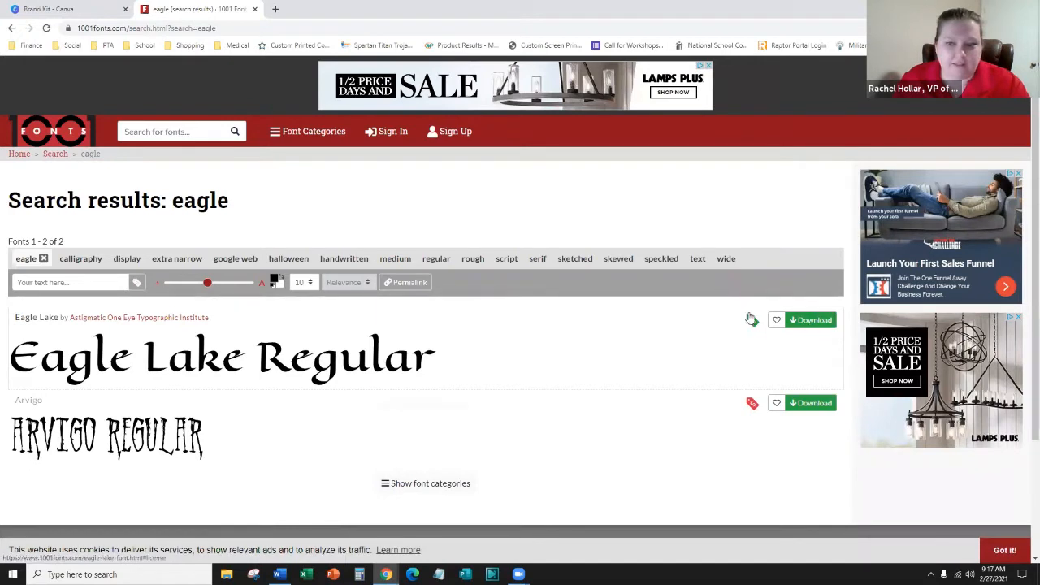
{"action": "mouse_move", "coordinate": [752, 324]}
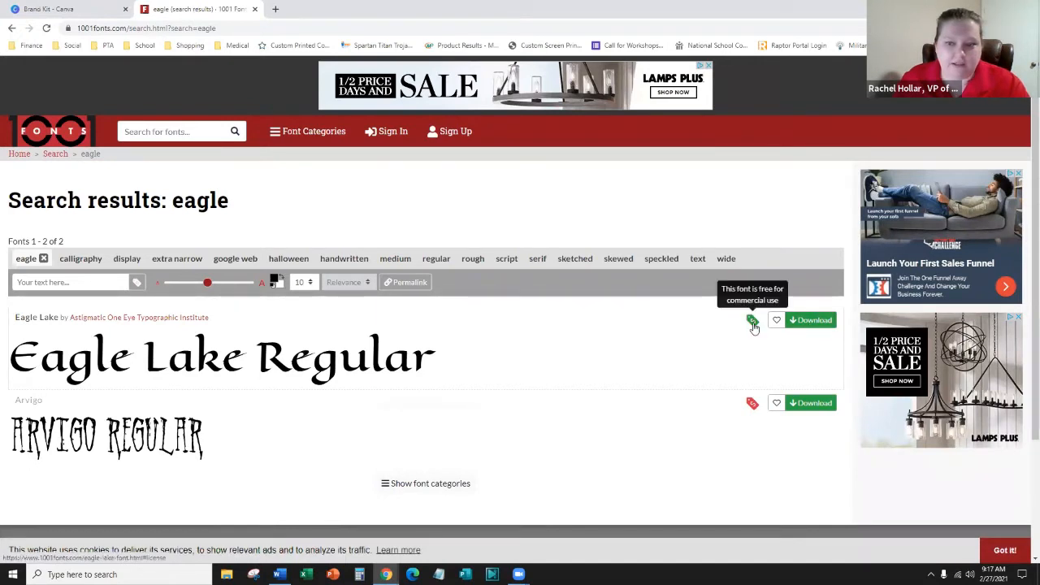
{"action": "left_click", "coordinate": [813, 321]}
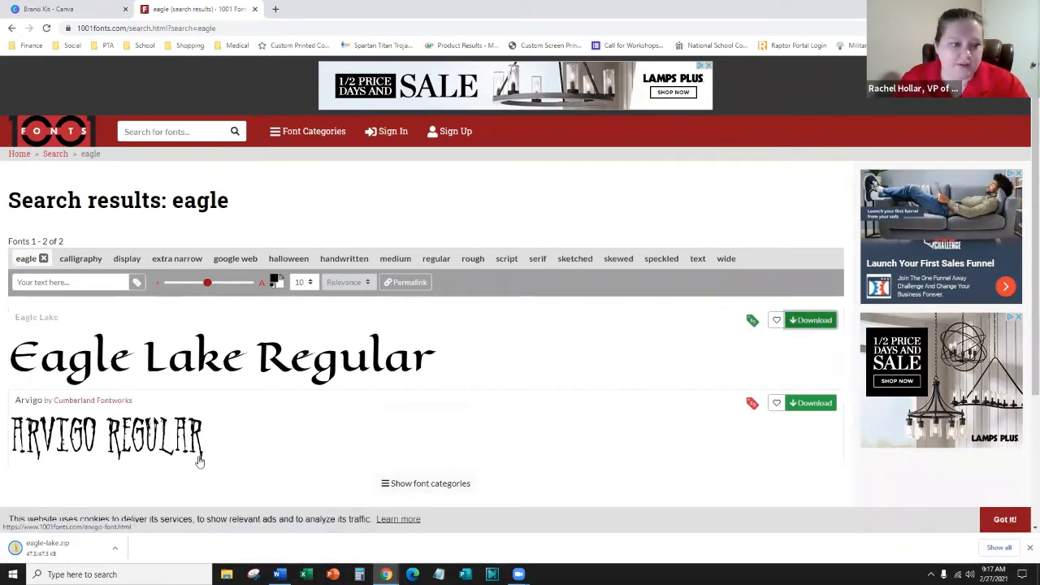
{"action": "left_click", "coordinate": [78, 556]}
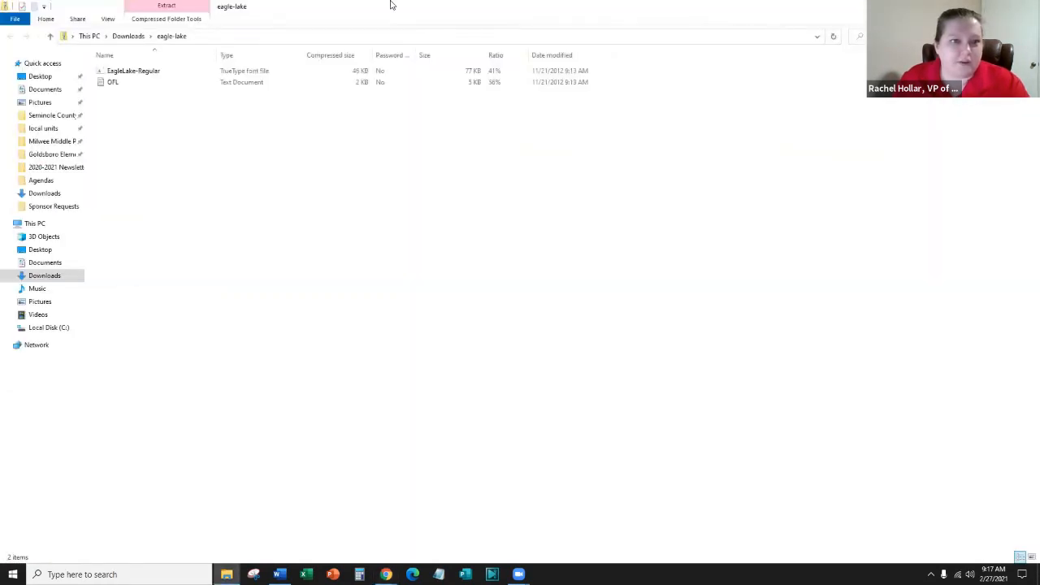
- Resize and reposition the eagle-lake zip window and inspect its EagleLake-Regular and OFL files
{"action": "double_click", "coordinate": [397, 16]}
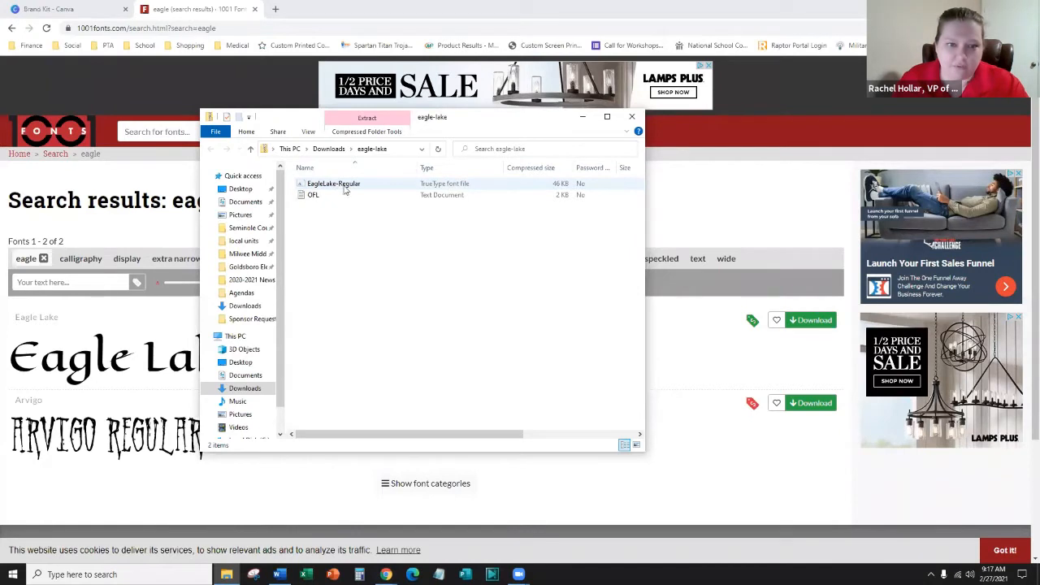
{"action": "left_click", "coordinate": [457, 188]}
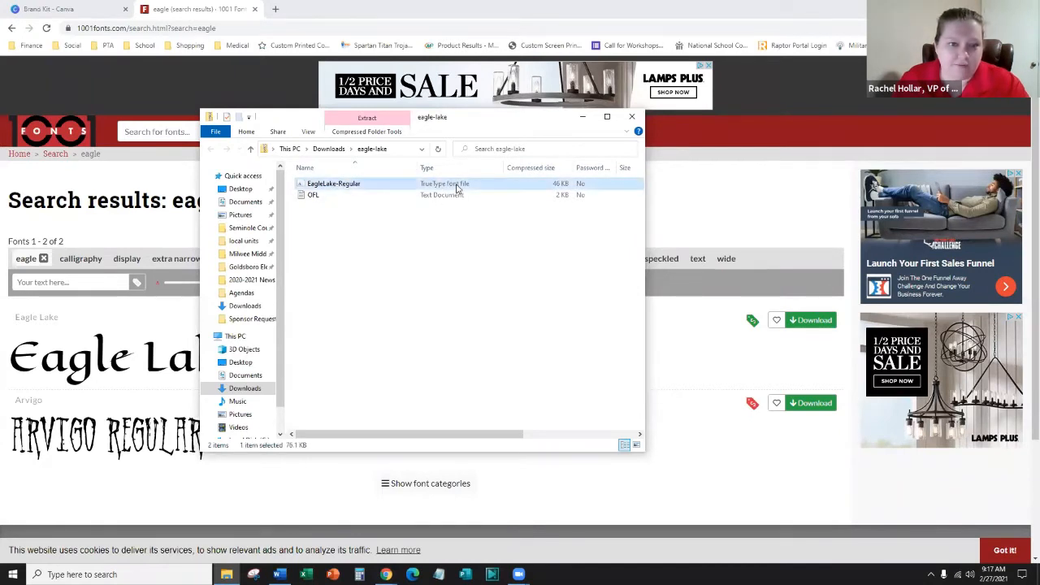
{"action": "left_click", "coordinate": [447, 197]}
{"action": "left_click", "coordinate": [398, 279]}
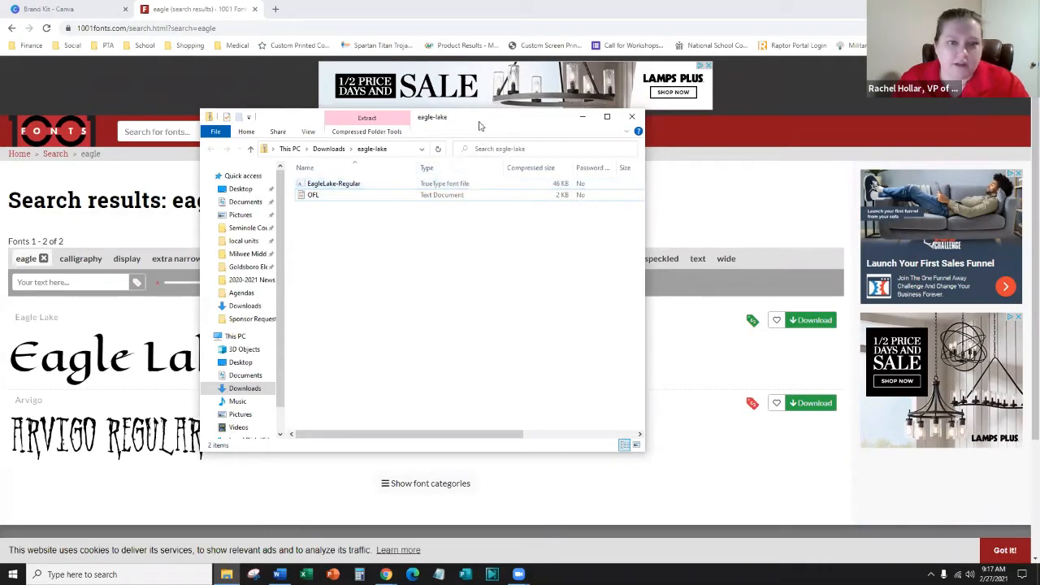
{"action": "left_click_drag", "start_coordinate": [495, 126], "coordinate": [557, 146]}
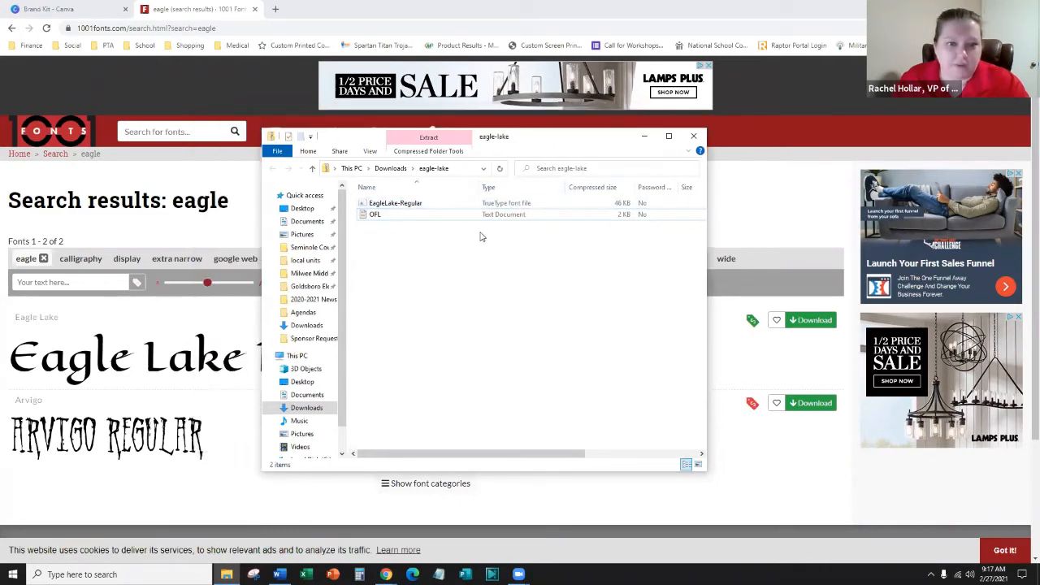
{"action": "right_click", "coordinate": [509, 203]}
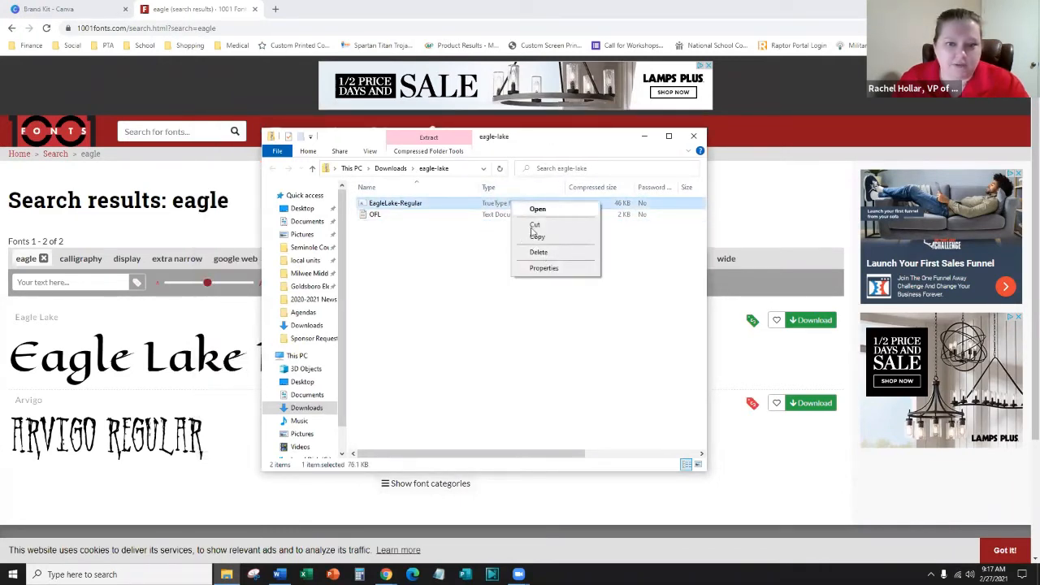
{"action": "left_click", "coordinate": [442, 244]}
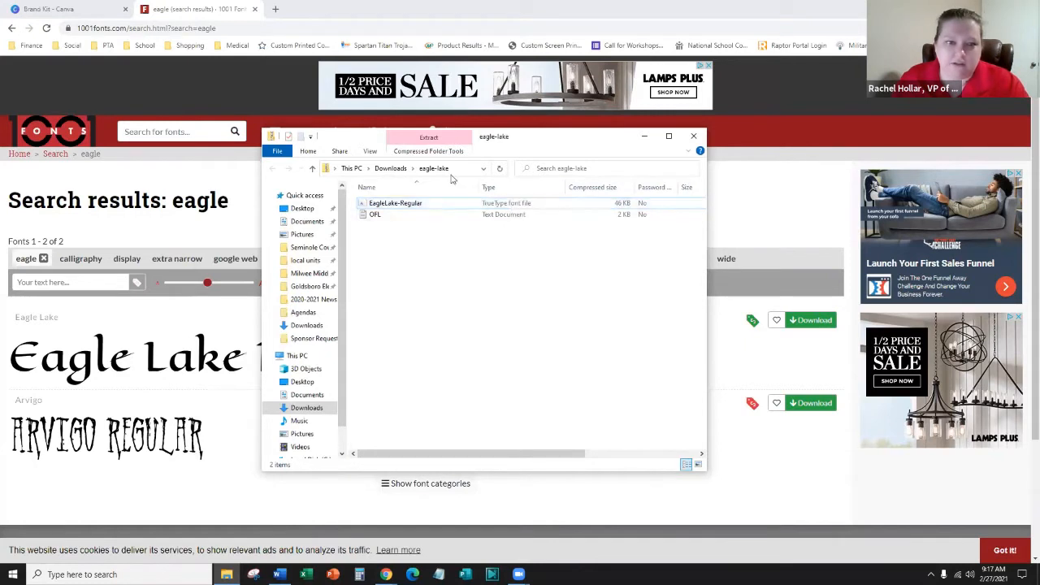
- Extract all files from eagle-lake.zip in Downloads and close both Explorer windows
{"action": "left_click", "coordinate": [393, 168]}
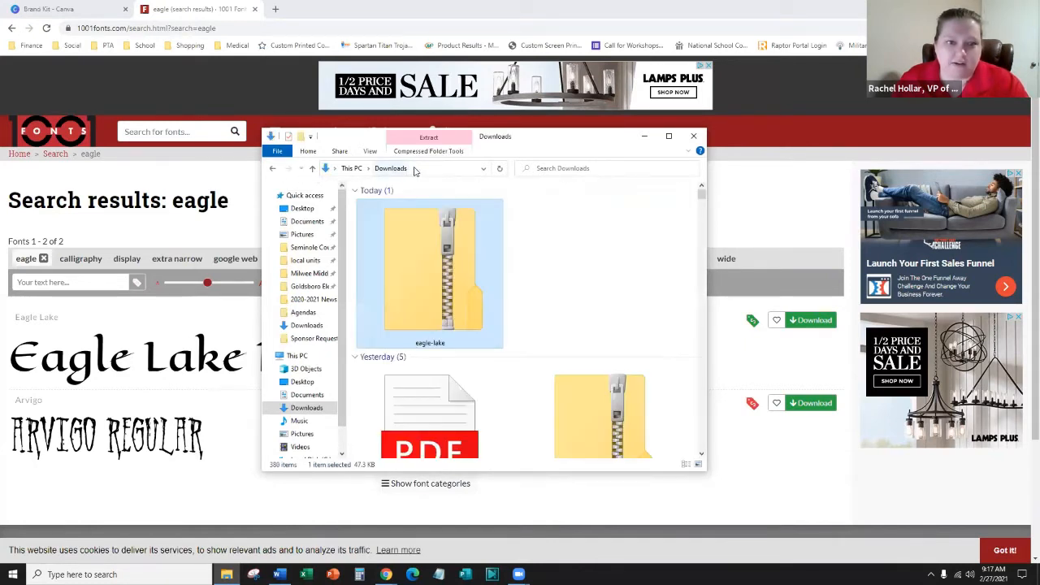
{"action": "right_click", "coordinate": [384, 262]}
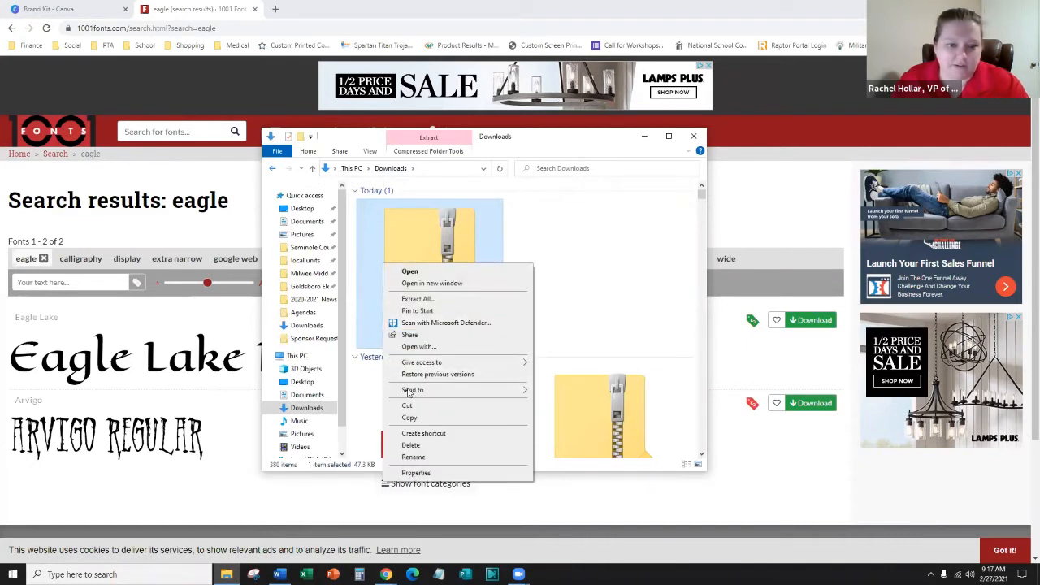
{"action": "left_click", "coordinate": [446, 300]}
{"action": "left_click", "coordinate": [636, 392]}
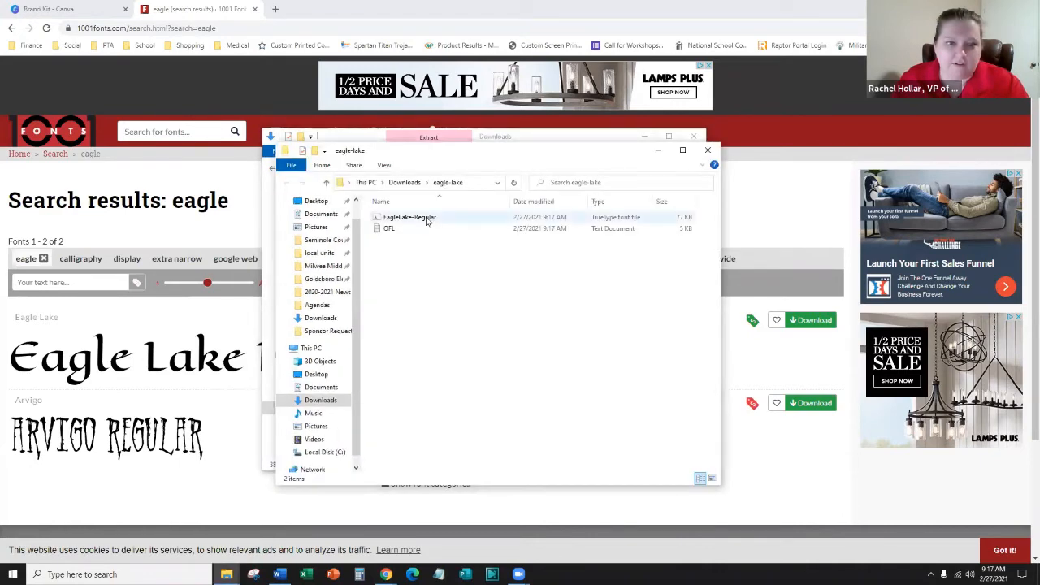
{"action": "left_click", "coordinate": [708, 153]}
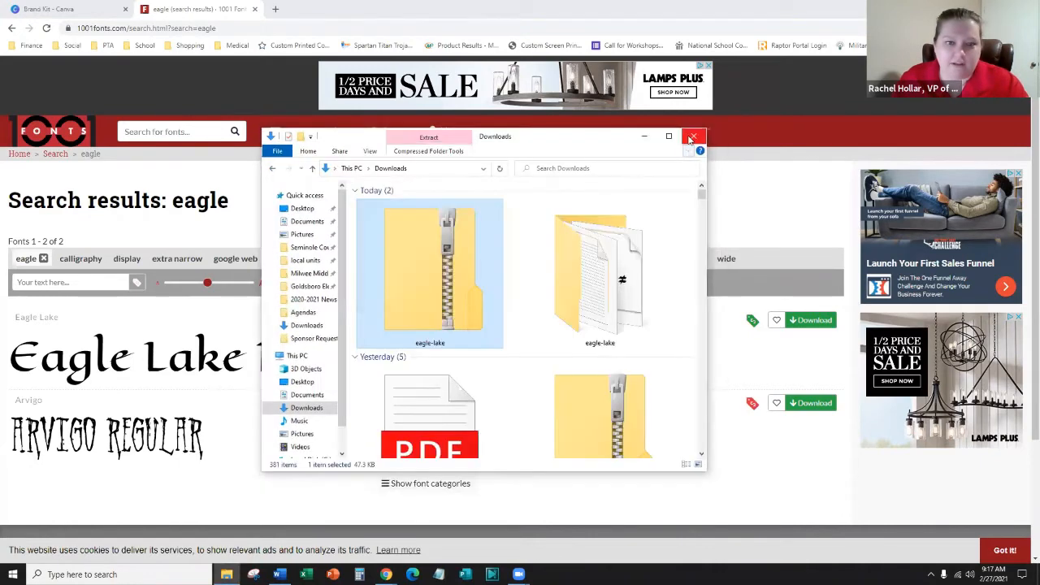
{"action": "left_click", "coordinate": [692, 136]}
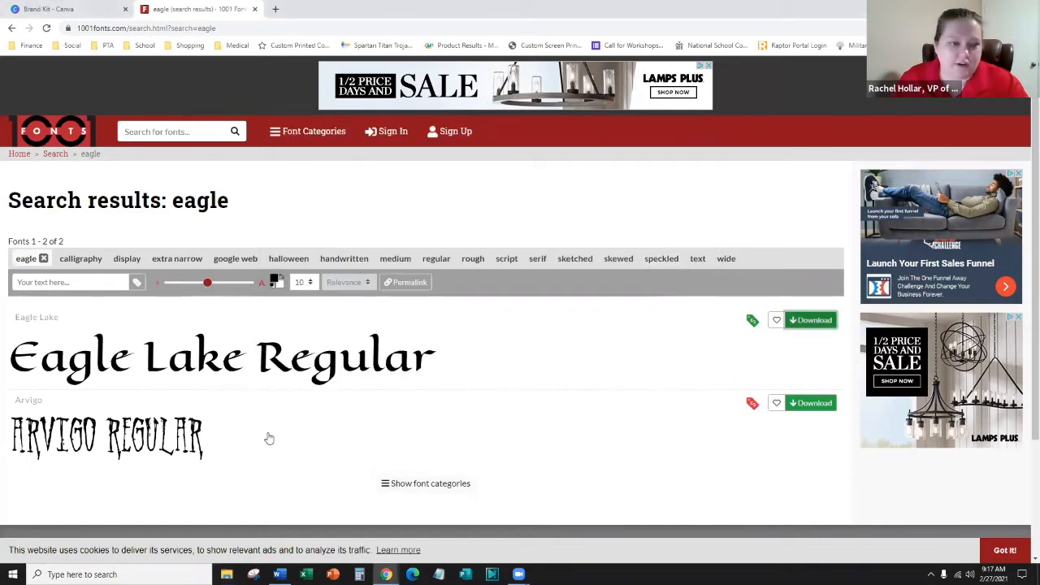
- Upload EagleLake-Regular from Downloads > eagle-lake as a brand font, confirming upload rights
{"action": "left_click", "coordinate": [24, 4]}
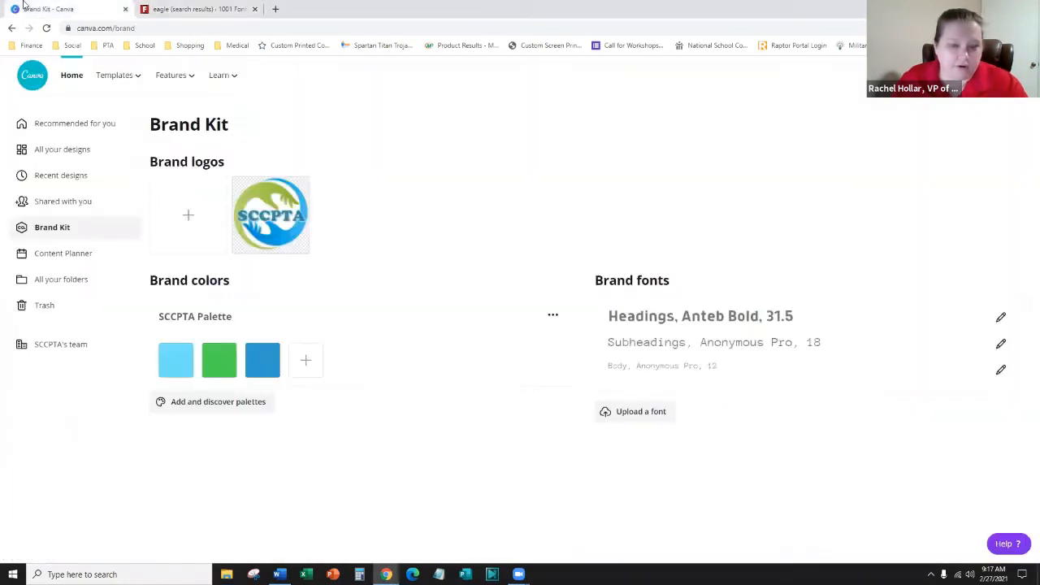
{"action": "left_click", "coordinate": [659, 416]}
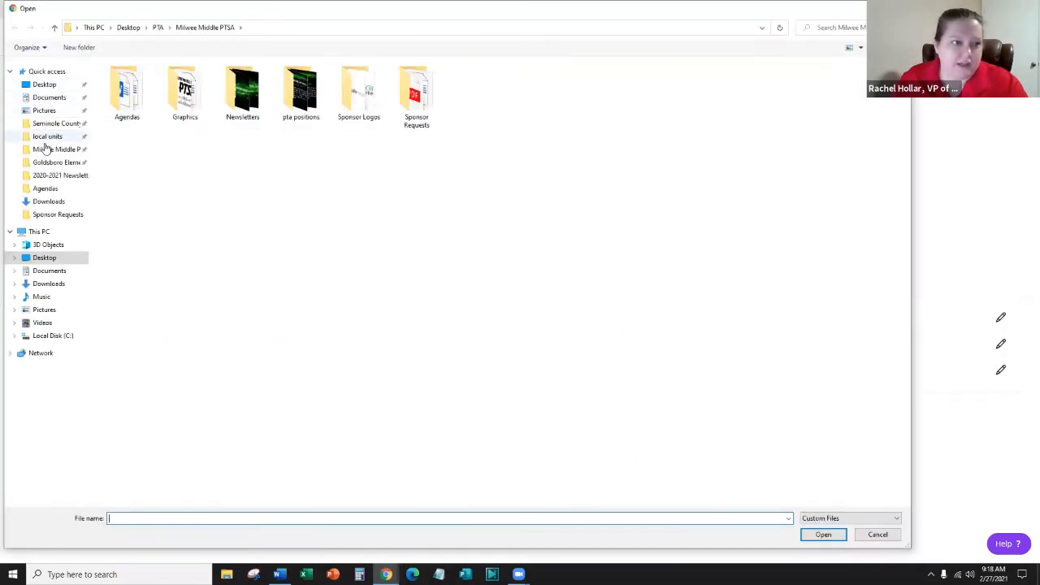
{"action": "left_click", "coordinate": [44, 201]}
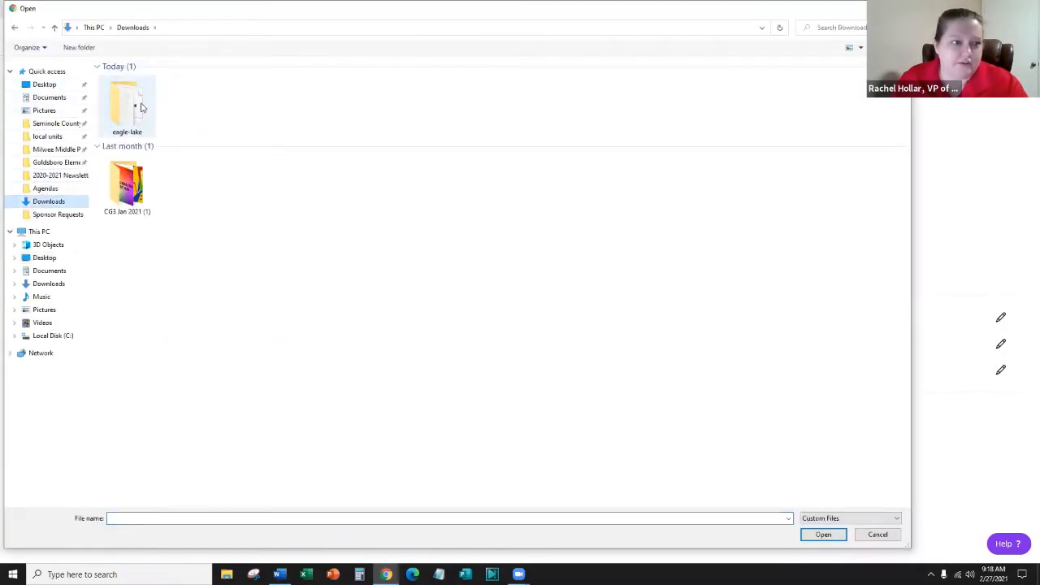
{"action": "double_click", "coordinate": [140, 107]}
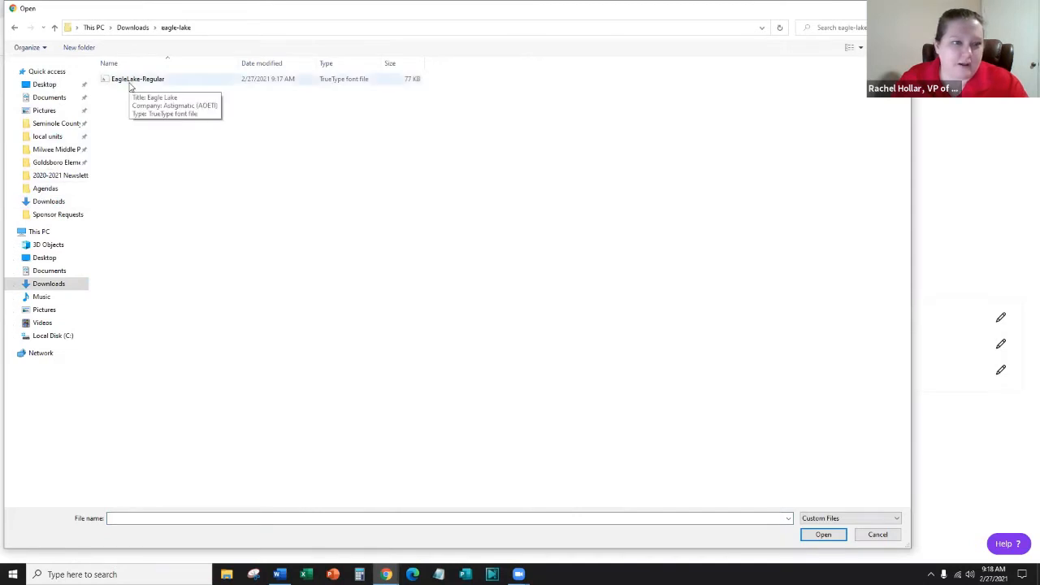
{"action": "left_click", "coordinate": [131, 82]}
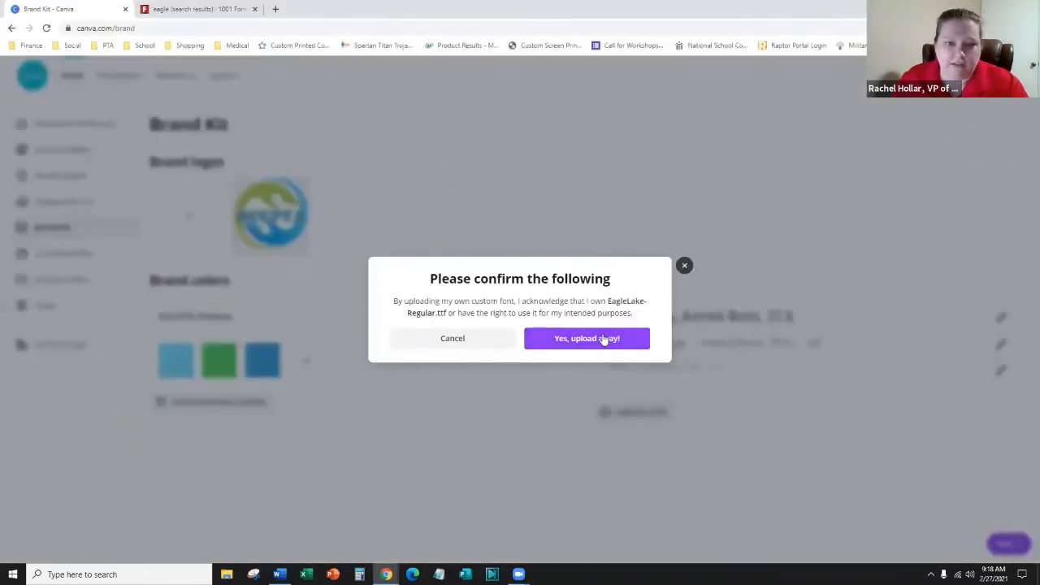
{"action": "left_click", "coordinate": [603, 340]}
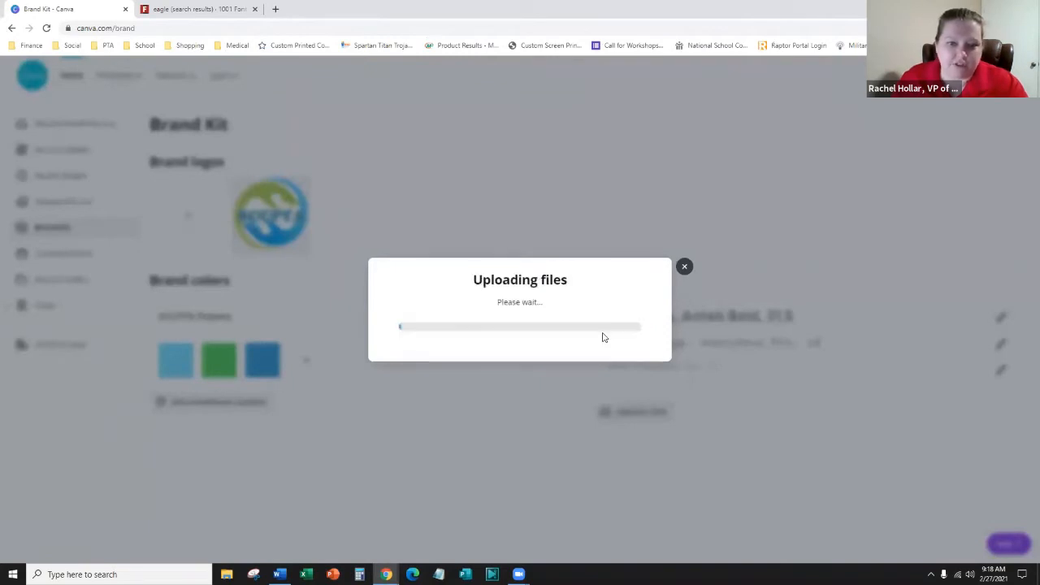
{"action": "left_click", "coordinate": [216, 6]}
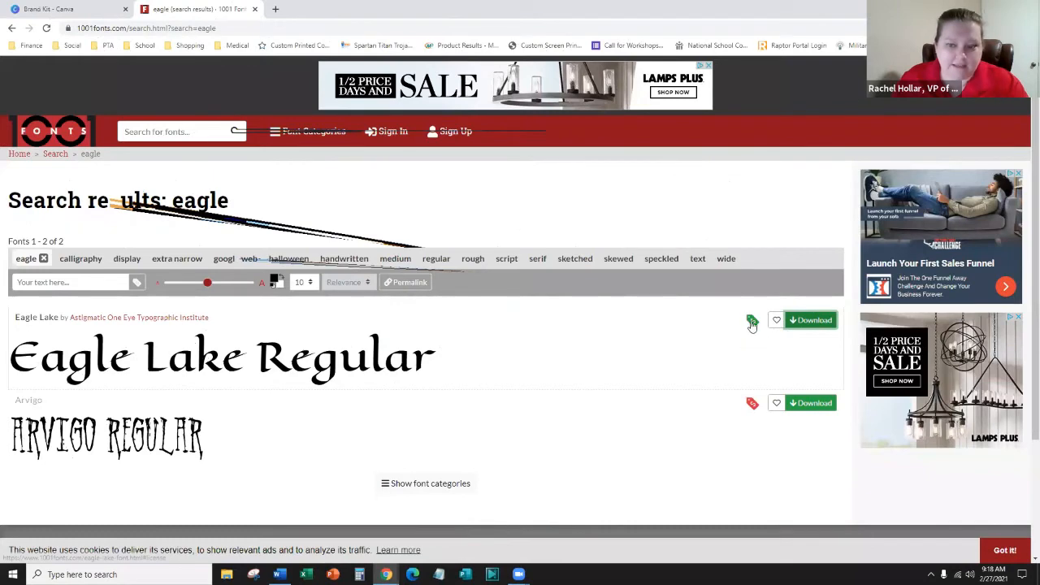
{"action": "mouse_move", "coordinate": [753, 324]}
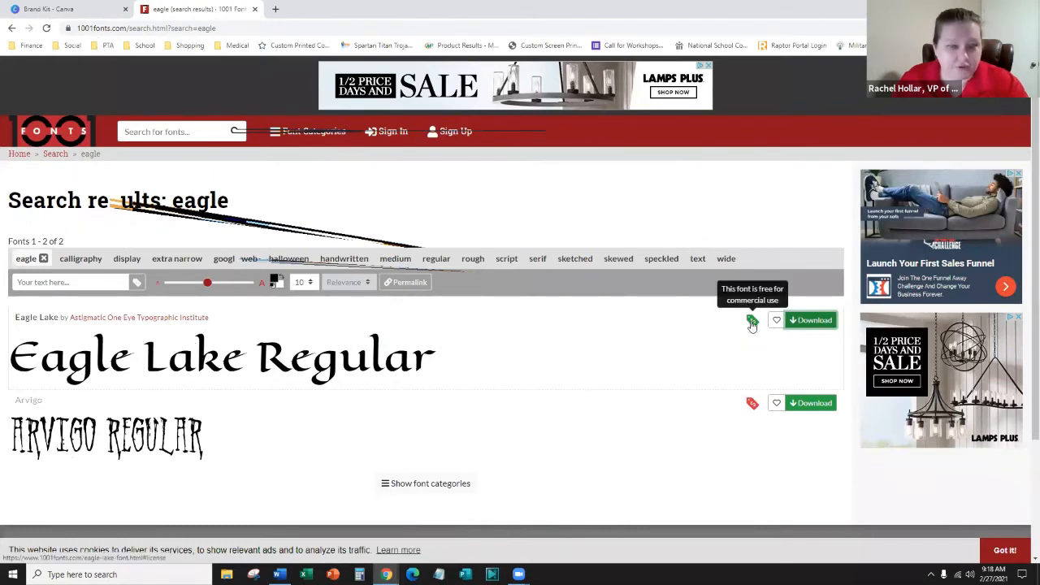
{"action": "left_click", "coordinate": [49, 9]}
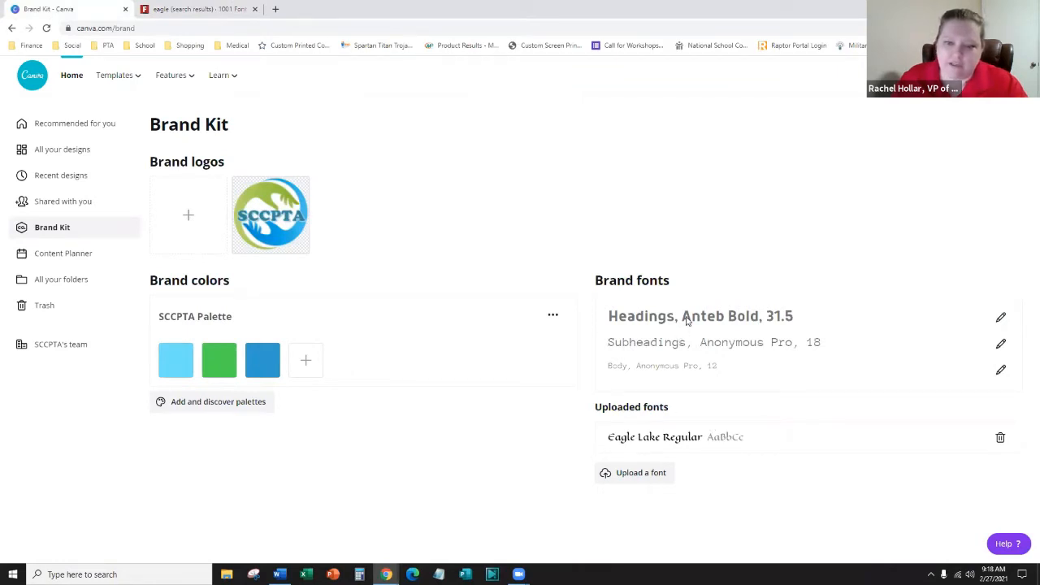
- Change the Headings font to Eagle Lake Regular at 31.5, then go to Content Planner
{"action": "left_click", "coordinate": [1001, 317]}
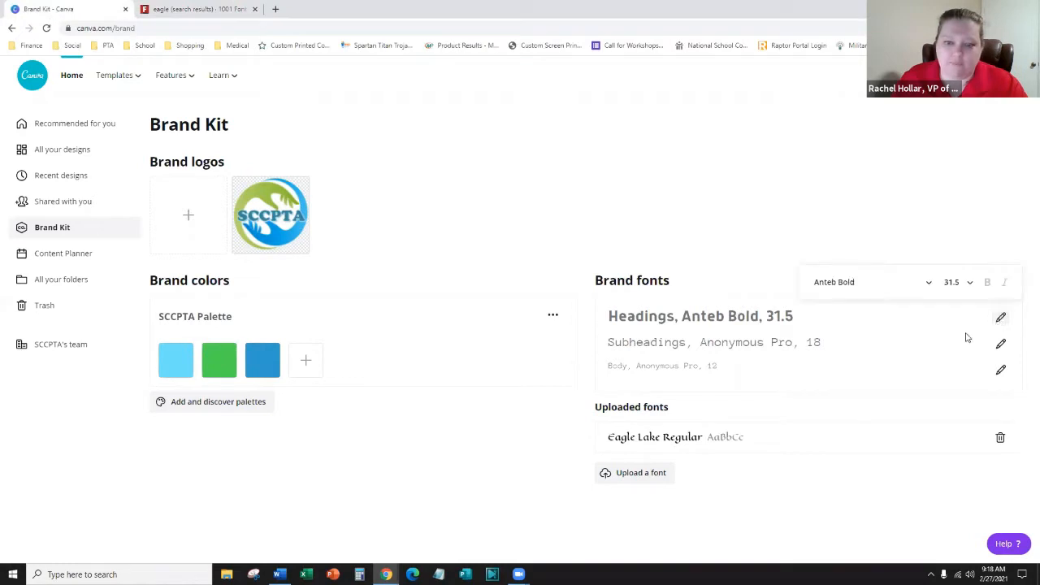
{"action": "left_click", "coordinate": [899, 286]}
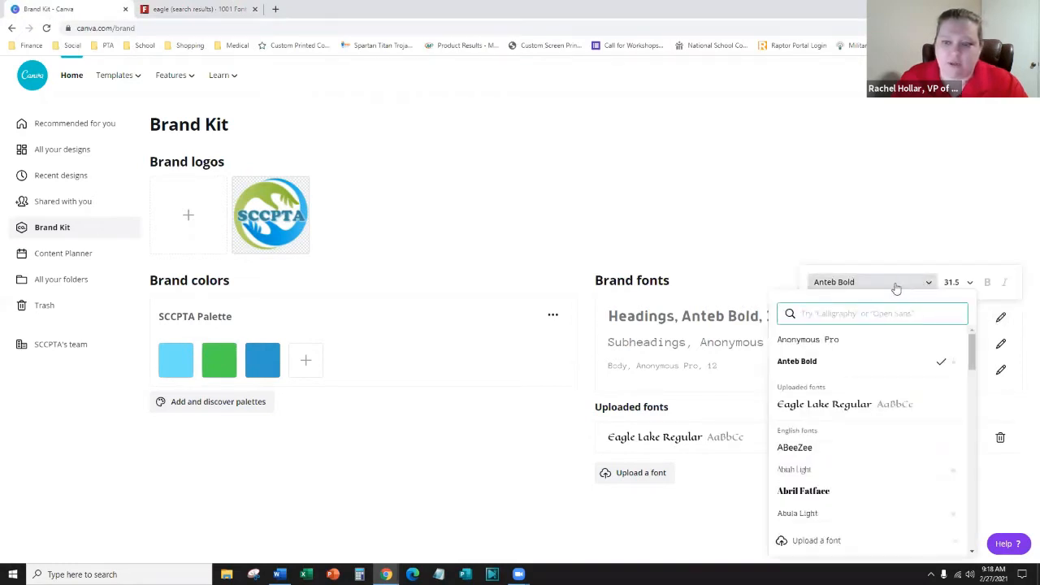
{"action": "left_click", "coordinate": [817, 406]}
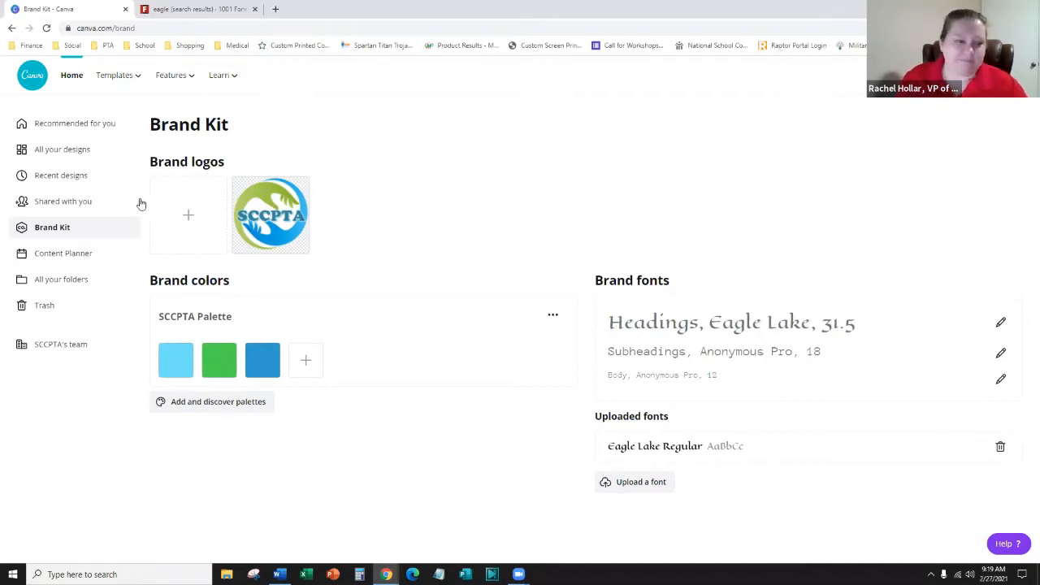
{"action": "left_click", "coordinate": [78, 253]}
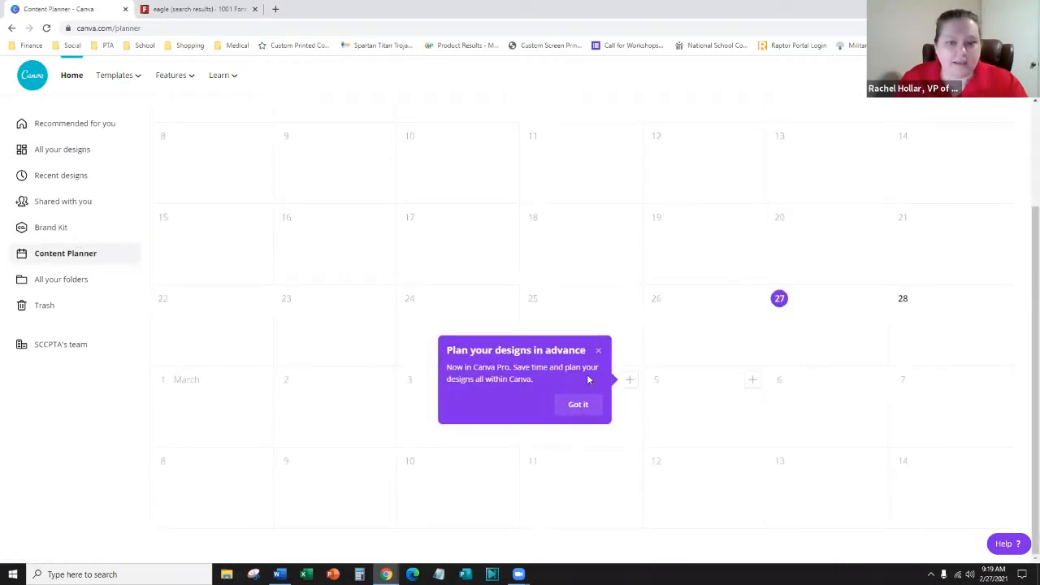
- Dismiss the planner popup, browse All your folders and Trash, then return Home
{"action": "left_click", "coordinate": [599, 351]}
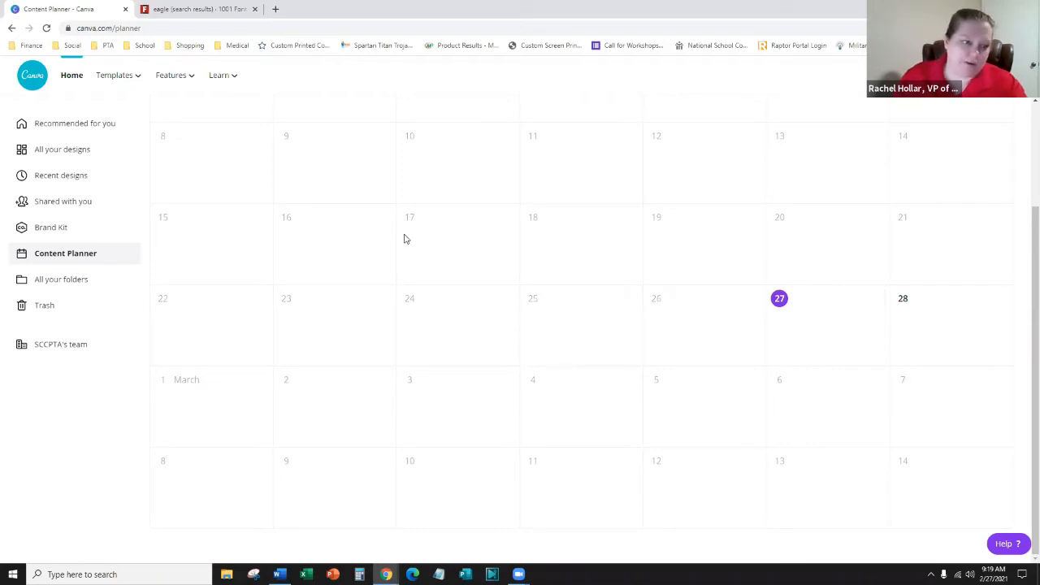
{"action": "left_click", "coordinate": [72, 280]}
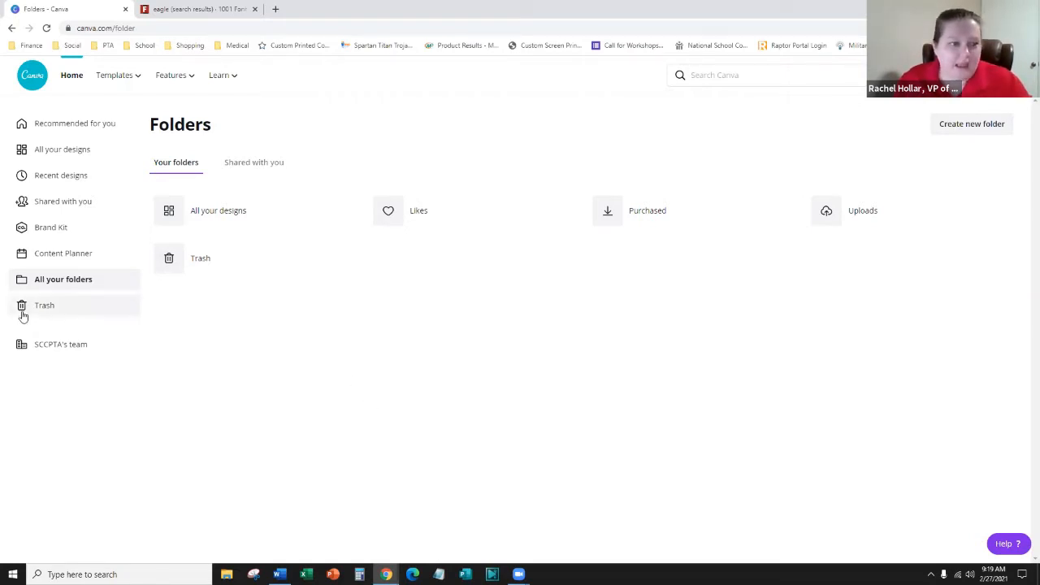
{"action": "left_click", "coordinate": [81, 301]}
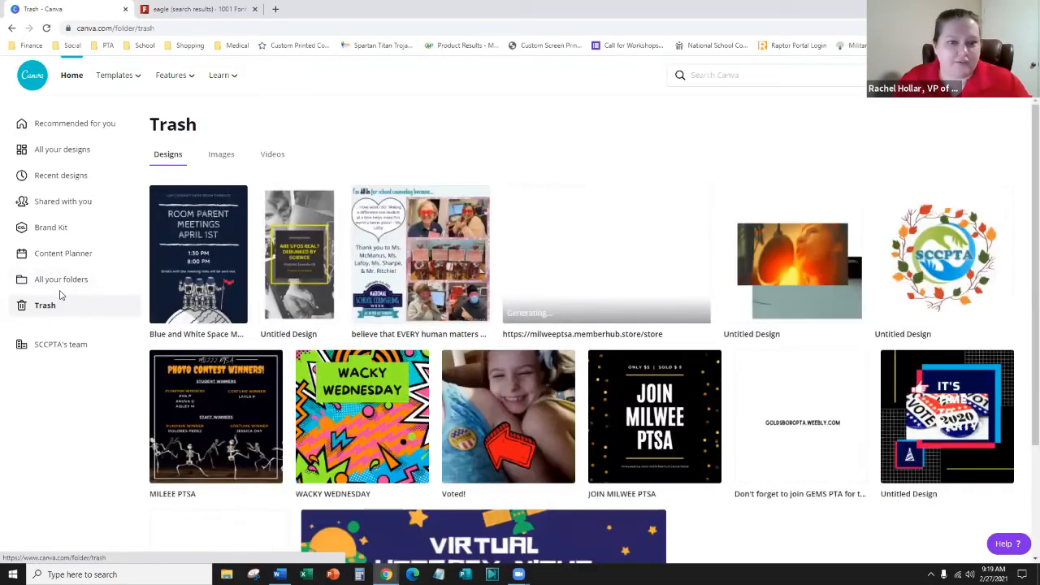
{"action": "left_click", "coordinate": [51, 127]}
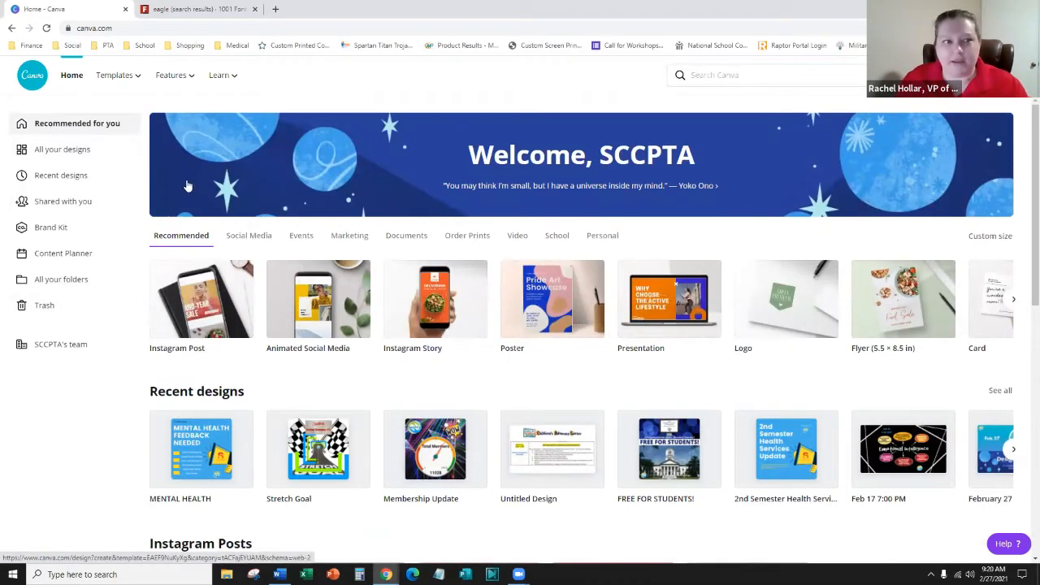
- Start a new blank Instagram Post design from the Home page tile
{"action": "mouse_move", "coordinate": [130, 75]}
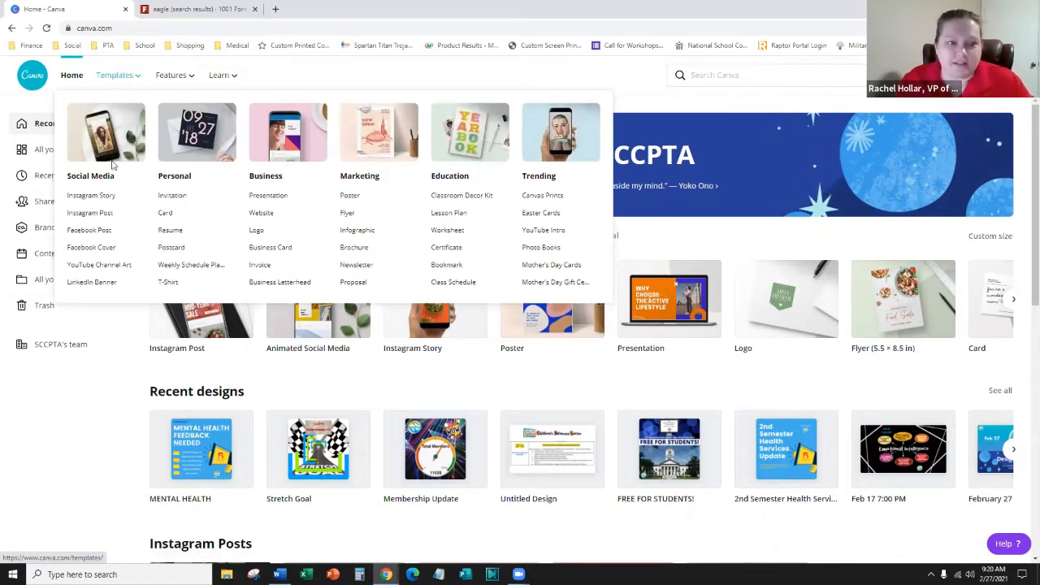
{"action": "mouse_move", "coordinate": [182, 76]}
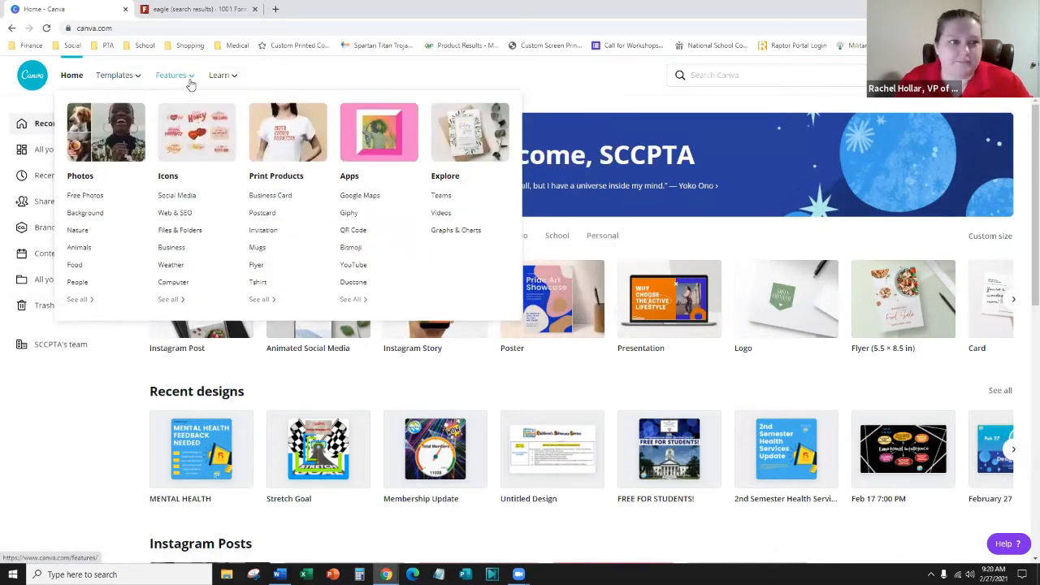
{"action": "mouse_move", "coordinate": [229, 77]}
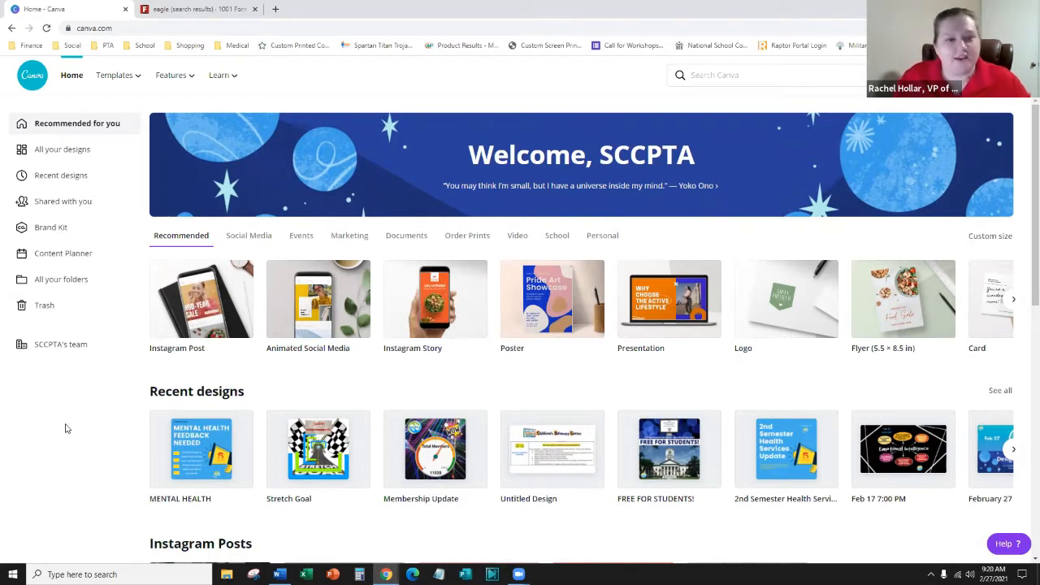
{"action": "left_click", "coordinate": [206, 303]}
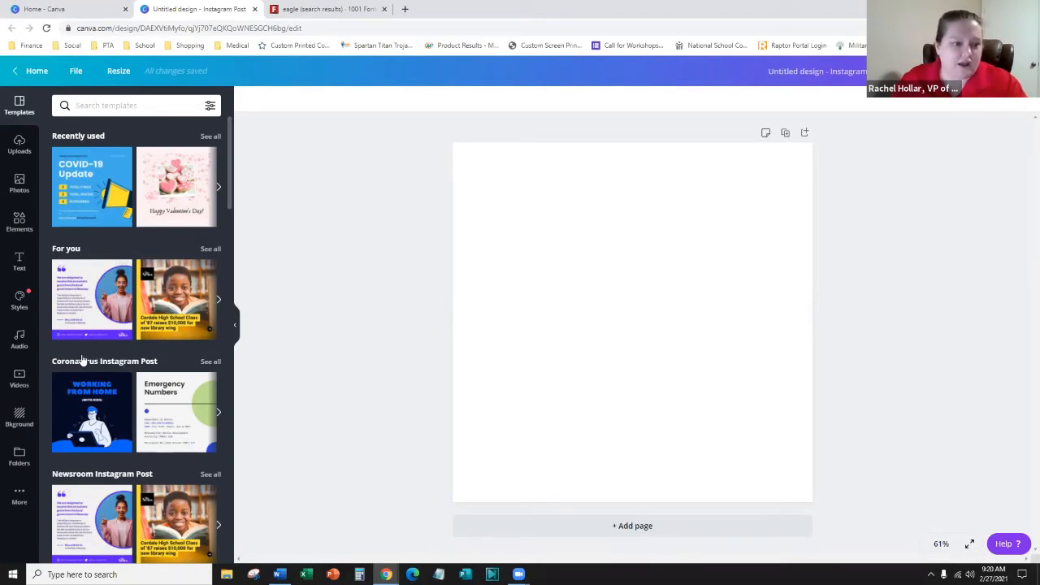
- Search the template library for 'irish'
{"action": "scroll", "coordinate": [81, 361], "scroll_direction": "down", "scroll_amount": 8}
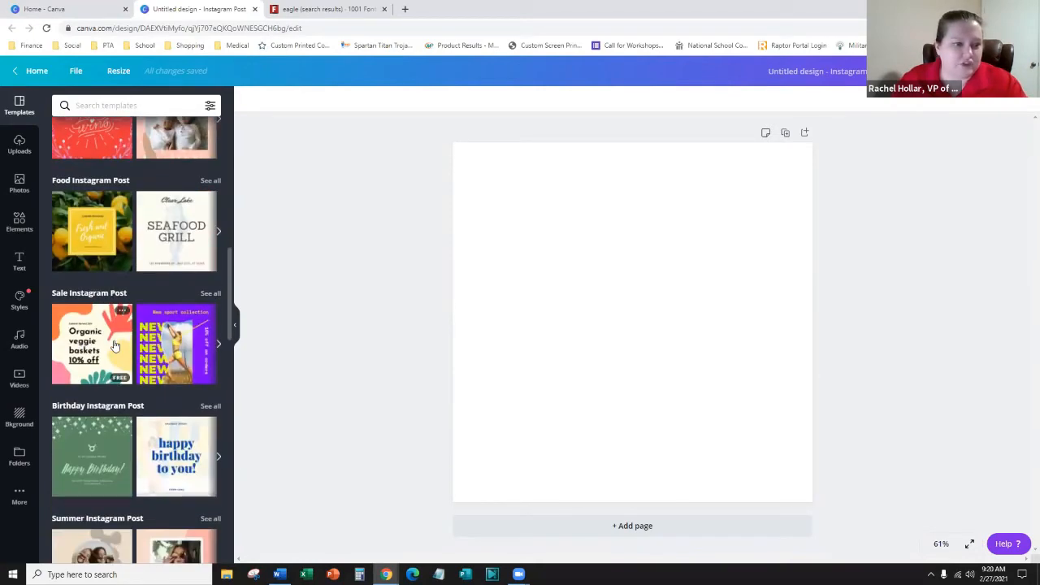
{"action": "scroll", "coordinate": [115, 346], "scroll_direction": "up", "scroll_amount": 8}
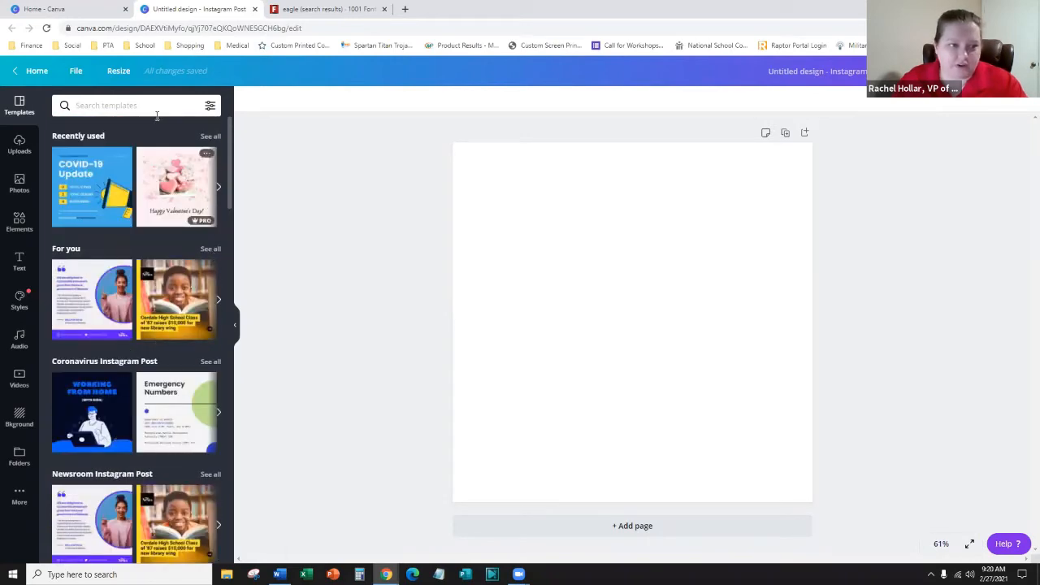
{"action": "left_click", "coordinate": [149, 105]}
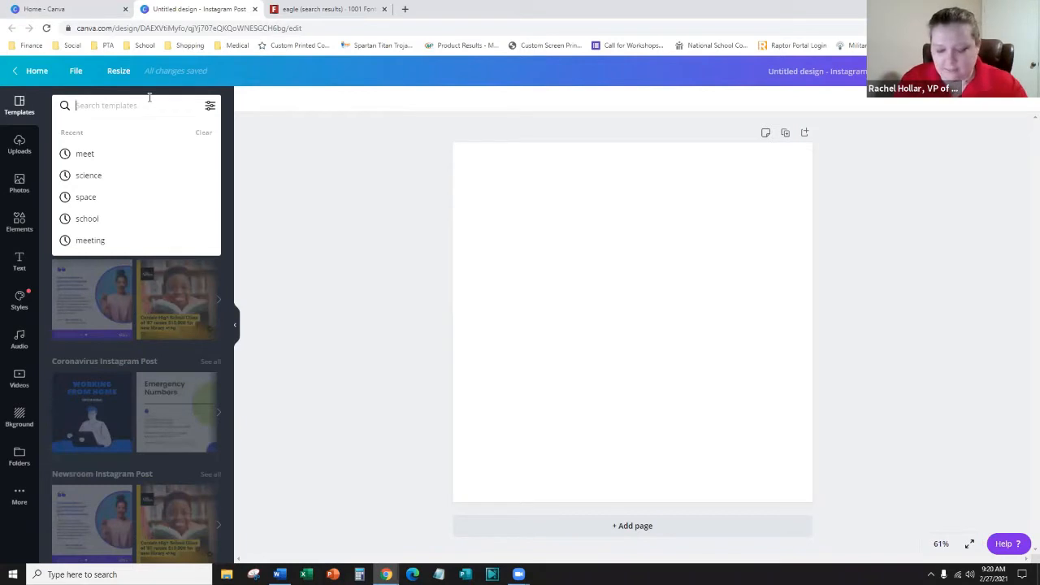
{"action": "type", "text": "ir"}
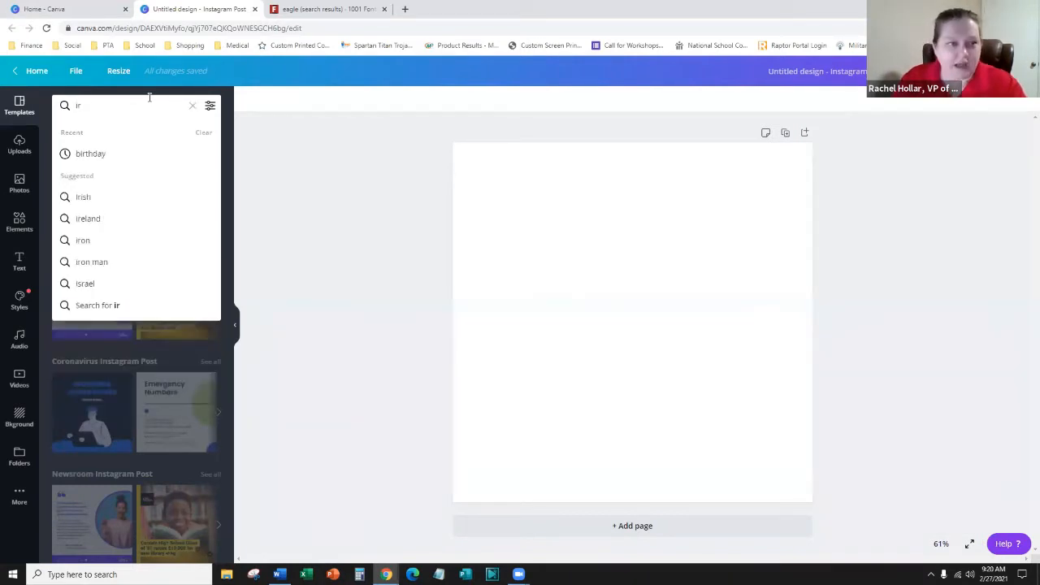
{"action": "type", "text": "ish"}
{"action": "key", "text": "Return"}
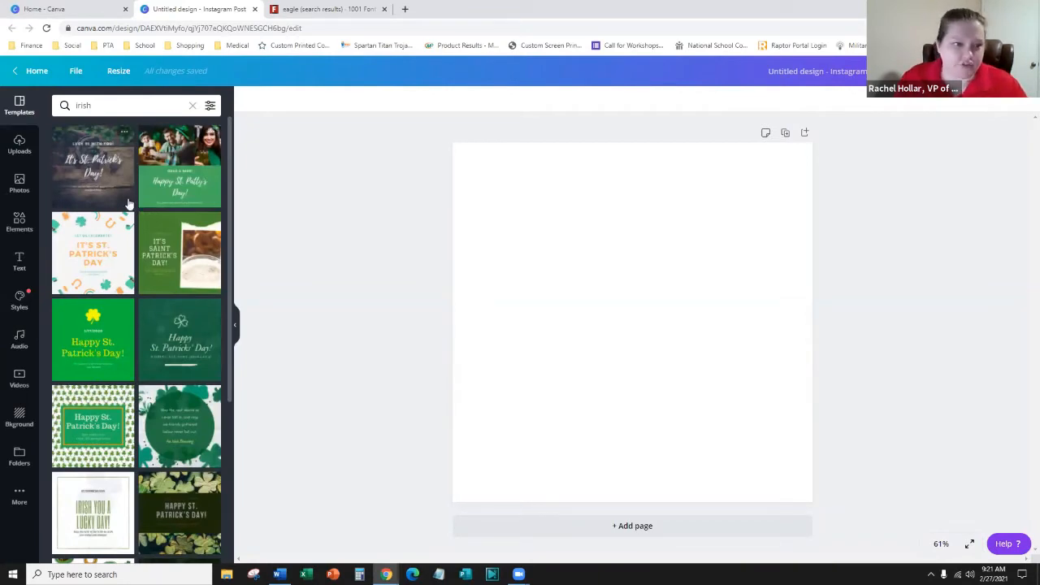
- Apply the Happy St. Patty's Day template, replacing the It's Saint Patrick's Day one
{"action": "scroll", "coordinate": [122, 191], "scroll_direction": "down", "scroll_amount": 5}
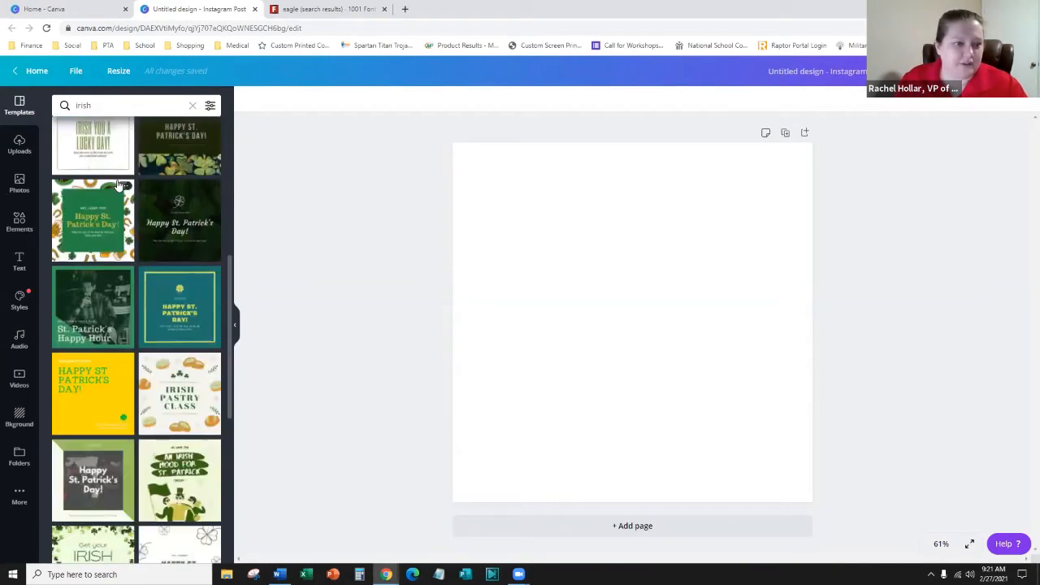
{"action": "scroll", "coordinate": [131, 276], "scroll_direction": "down", "scroll_amount": 2}
{"action": "scroll", "coordinate": [127, 281], "scroll_direction": "down", "scroll_amount": 2}
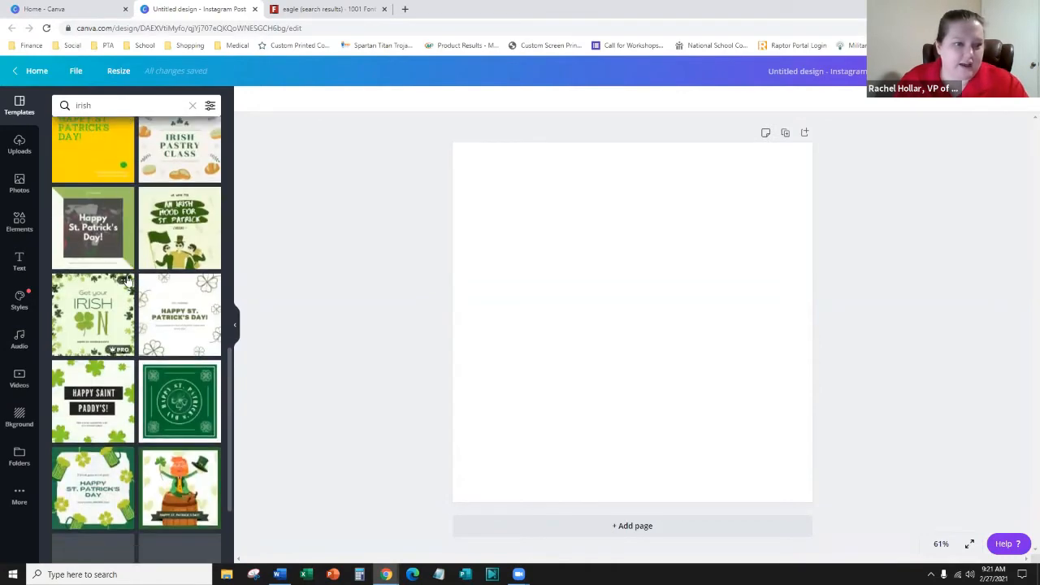
{"action": "scroll", "coordinate": [89, 325], "scroll_direction": "down", "scroll_amount": 3}
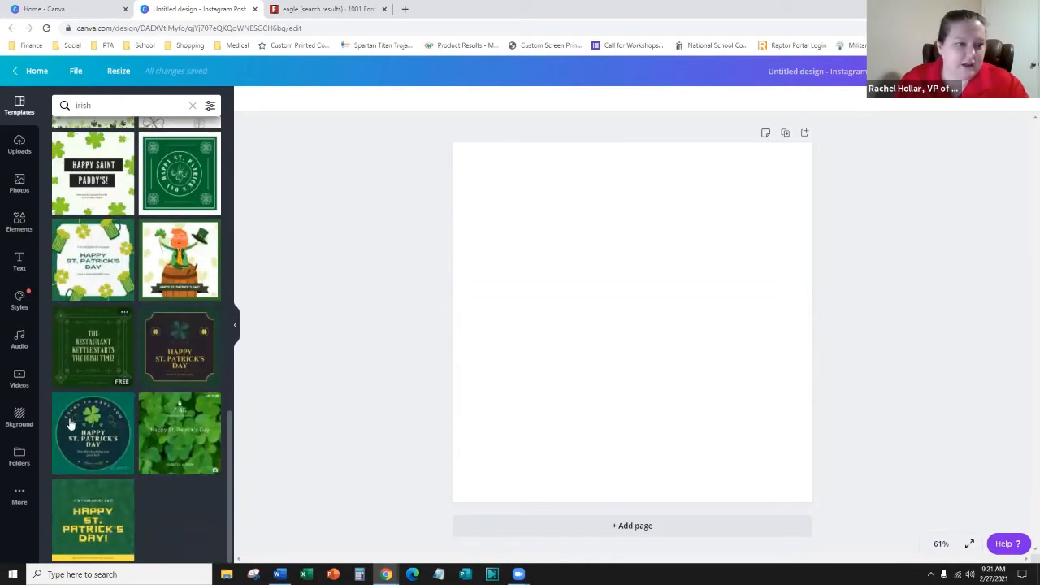
{"action": "scroll", "coordinate": [141, 350], "scroll_direction": "up", "scroll_amount": 10}
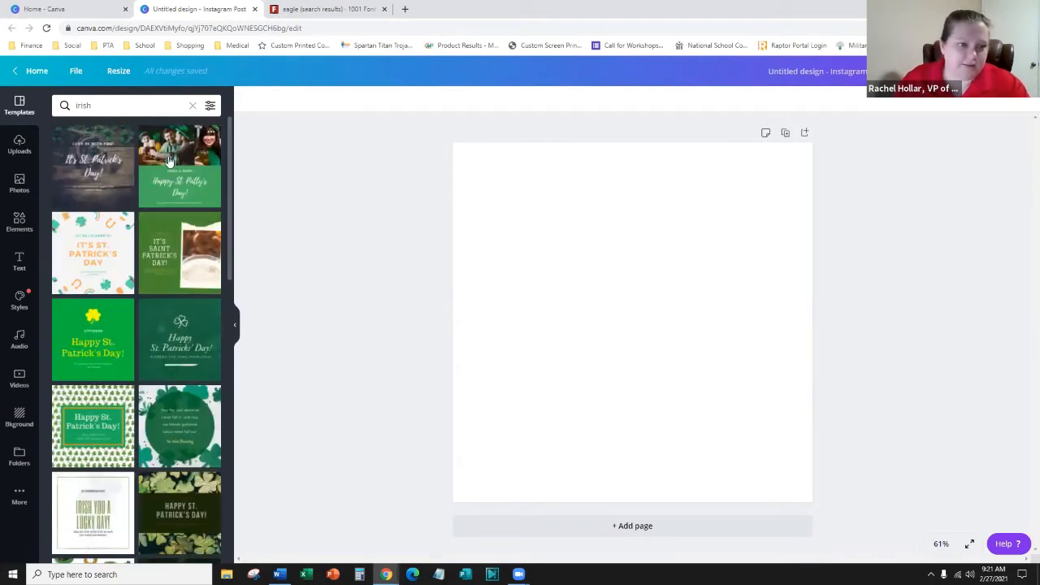
{"action": "left_click", "coordinate": [187, 260]}
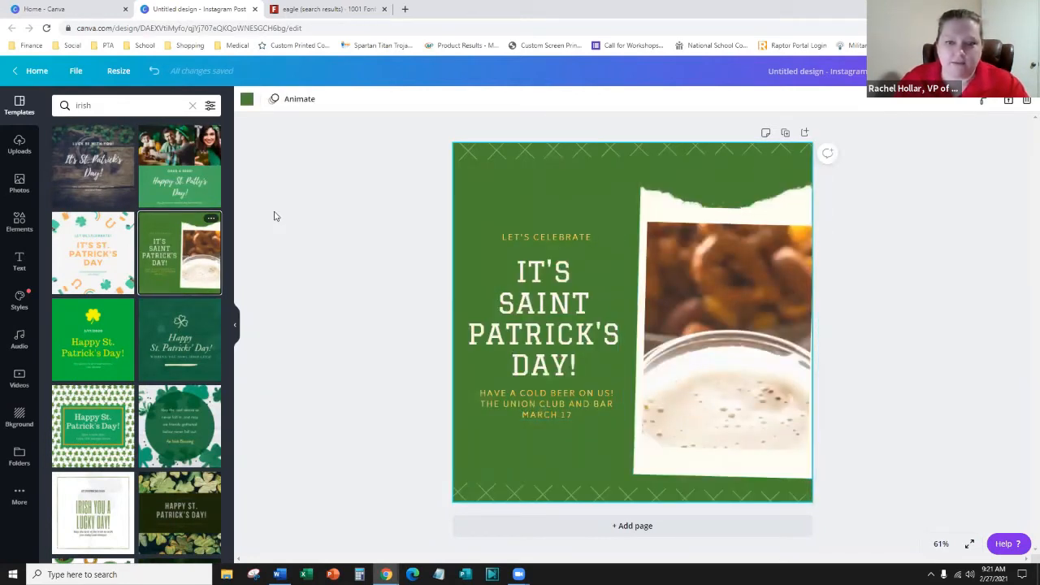
{"action": "left_click", "coordinate": [187, 151]}
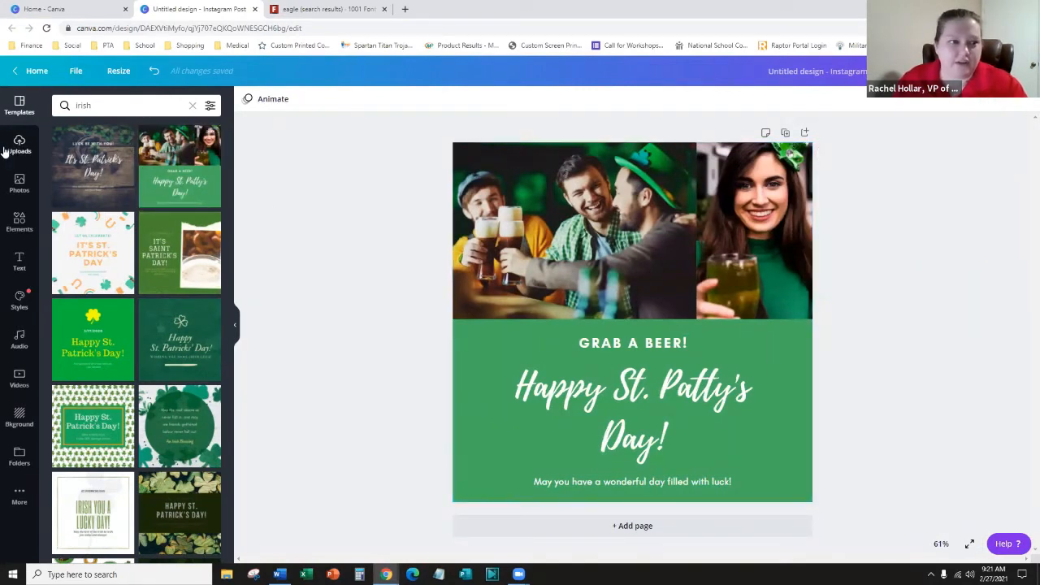
- Replace the 'GRAB A BEER!' line in the text group with 'WEAR GREEN!'
{"action": "left_click", "coordinate": [624, 243]}
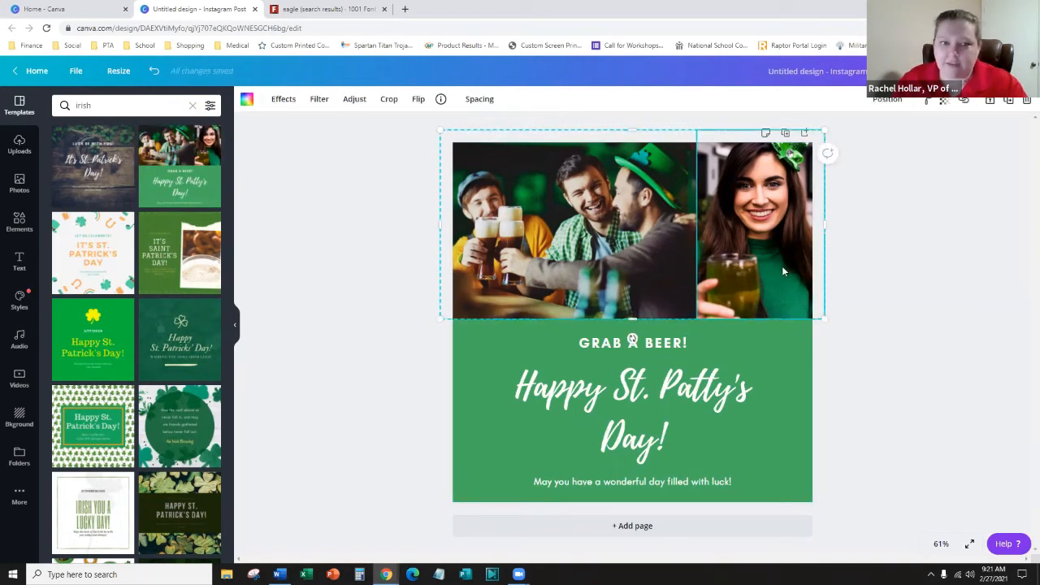
{"action": "left_click", "coordinate": [737, 358]}
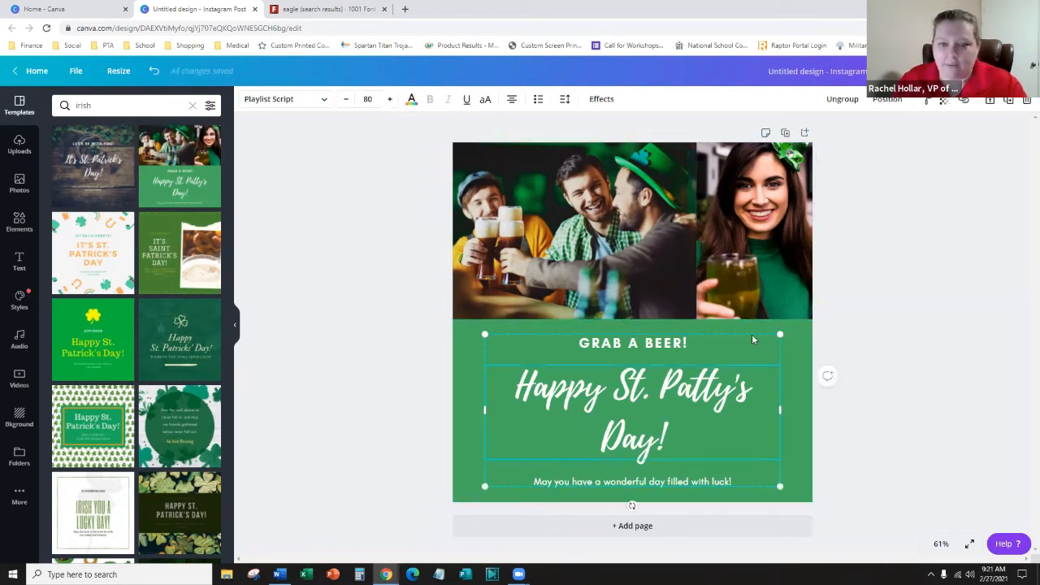
{"action": "left_click", "coordinate": [919, 357]}
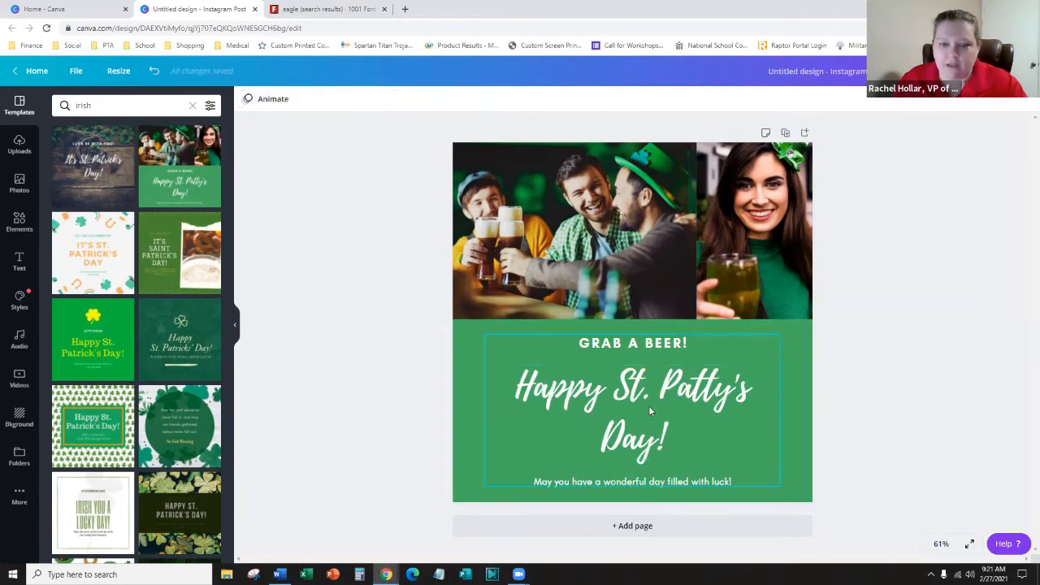
{"action": "left_click", "coordinate": [648, 405]}
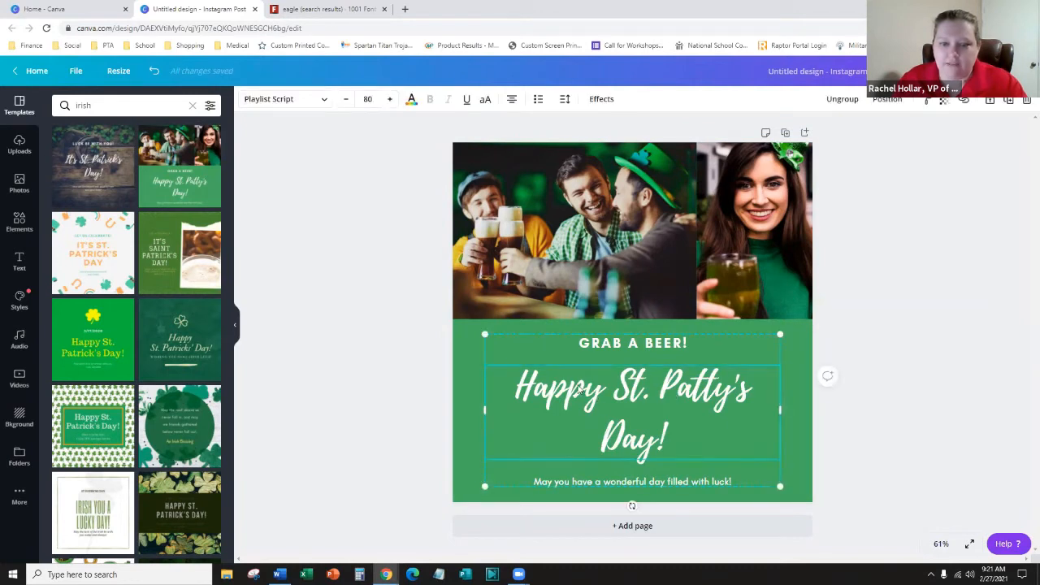
{"action": "left_click", "coordinate": [634, 347]}
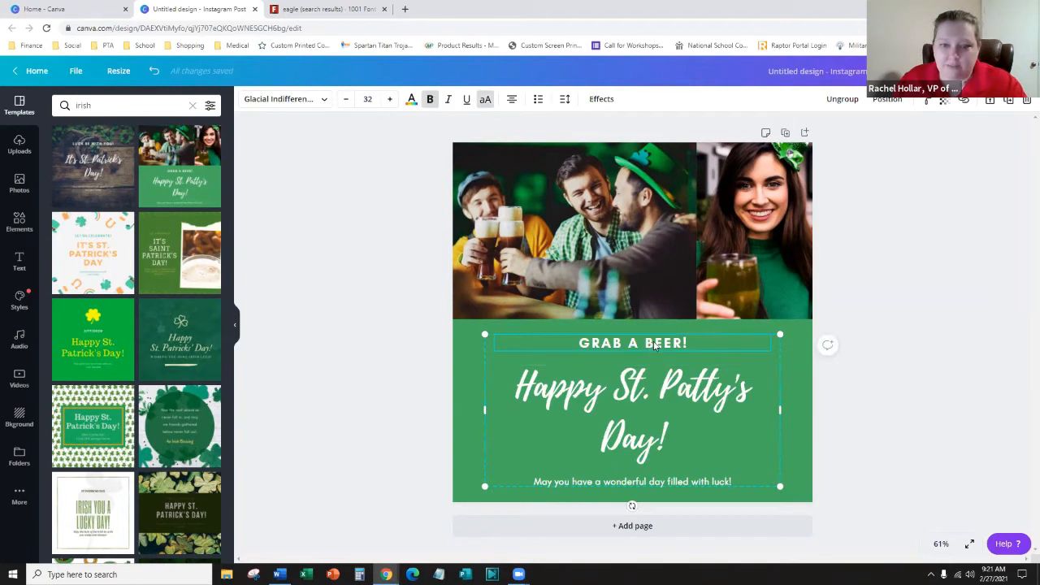
{"action": "double_click", "coordinate": [655, 345]}
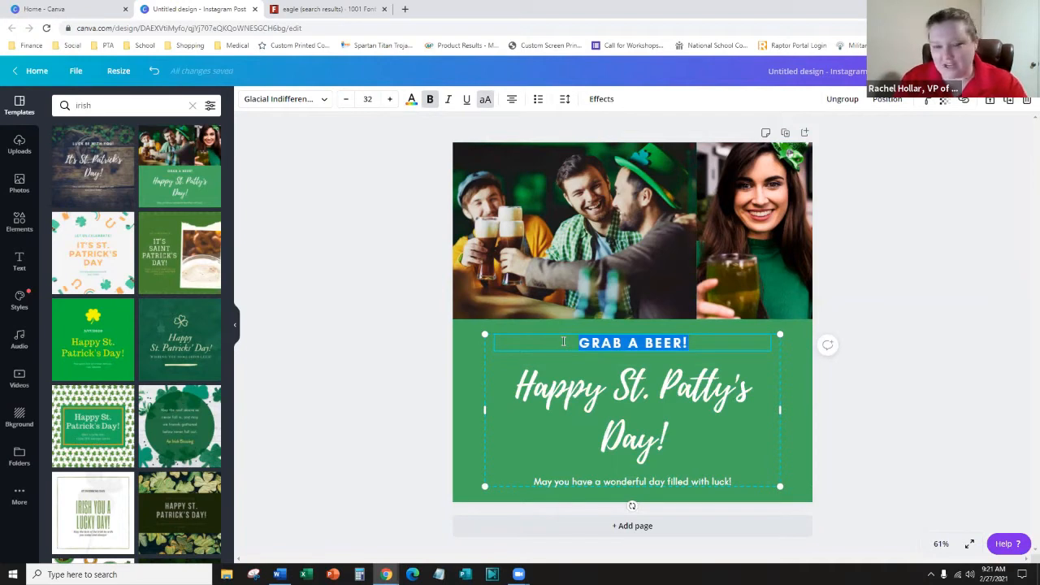
{"action": "type", "text": "WEAR"}
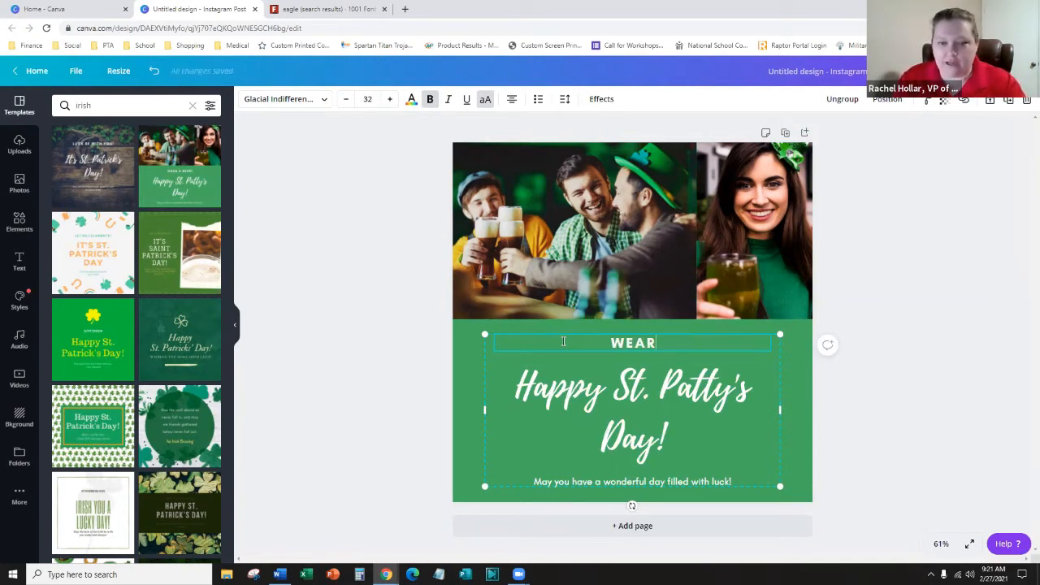
{"action": "key", "text": "BackSpace"}
{"action": "type", "text": "R GREEN!"}
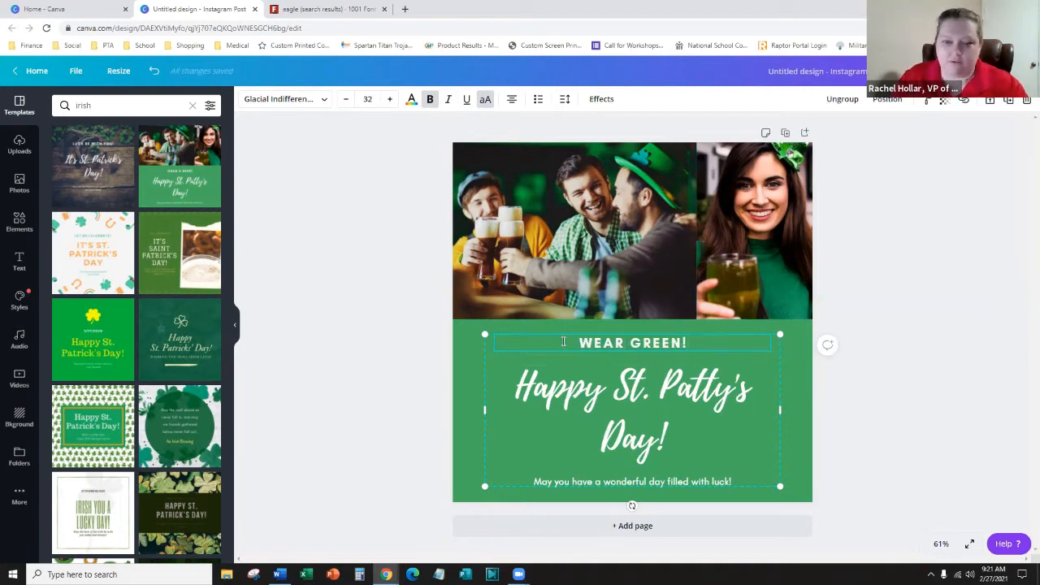
{"action": "left_click", "coordinate": [361, 395]}
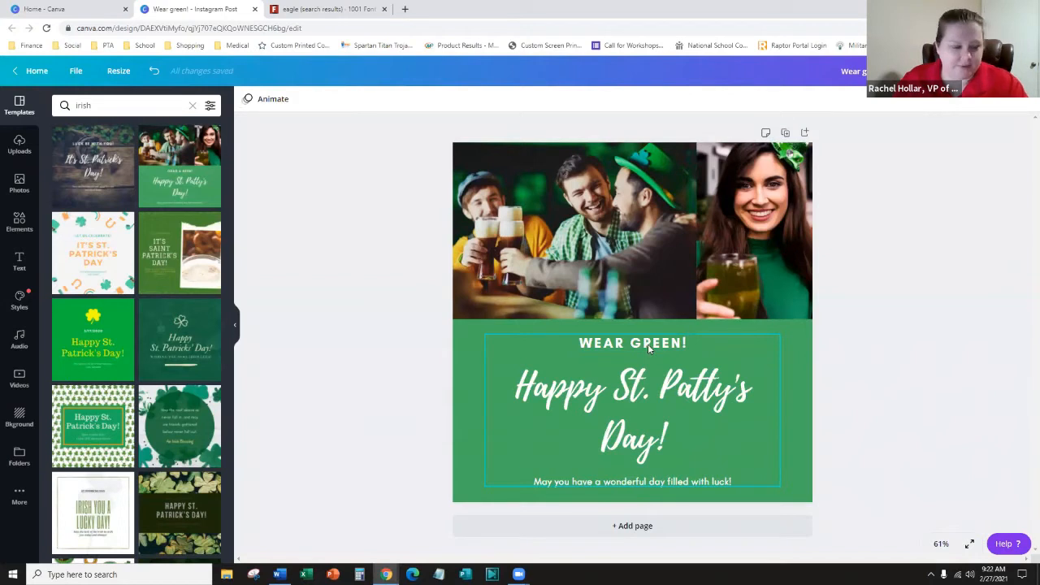
{"action": "left_click", "coordinate": [593, 207]}
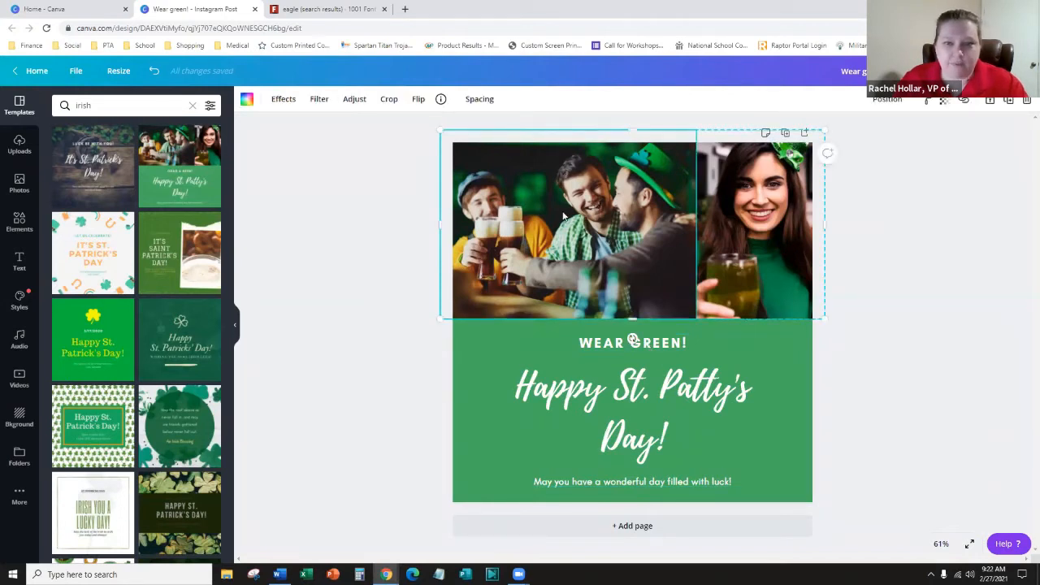
{"action": "right_click", "coordinate": [563, 216]}
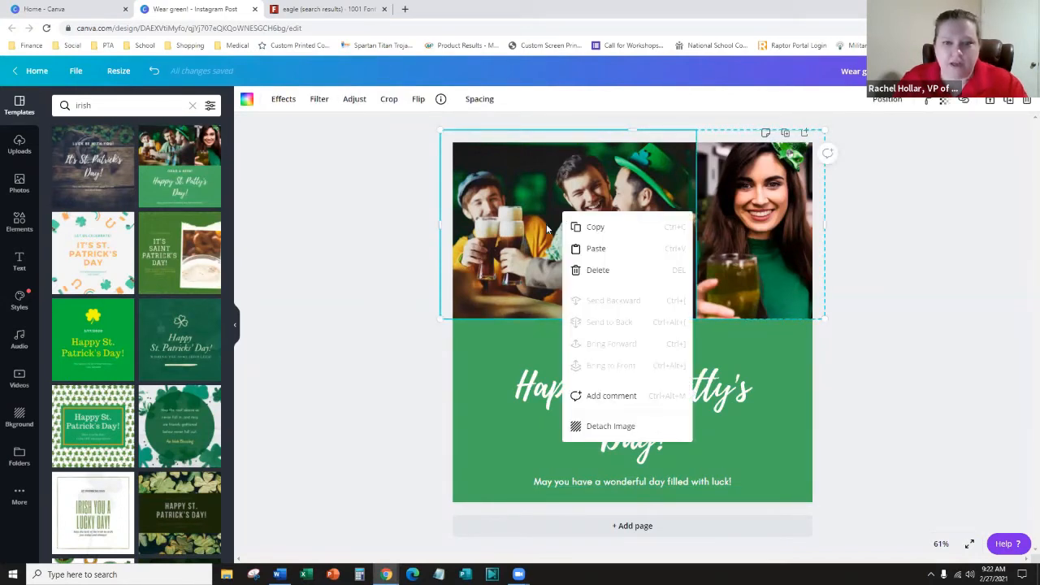
{"action": "left_click", "coordinate": [368, 335]}
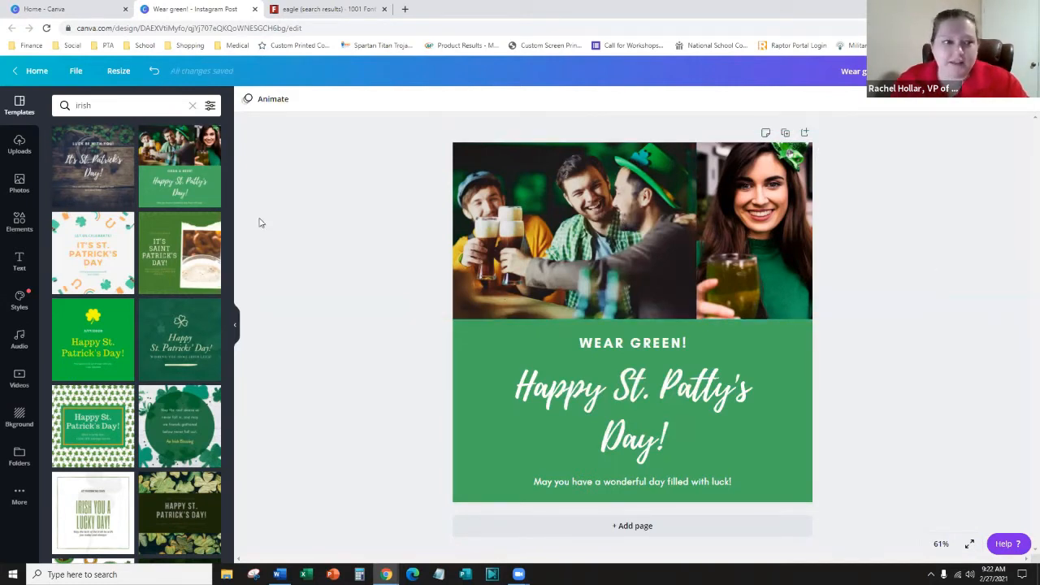
{"action": "left_click", "coordinate": [615, 209]}
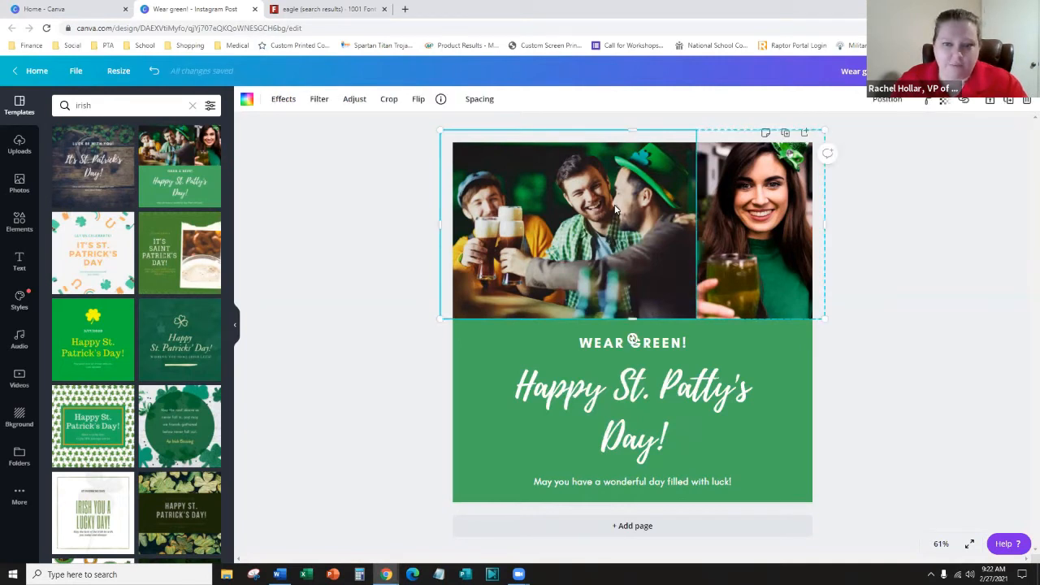
{"action": "left_click", "coordinate": [344, 221]}
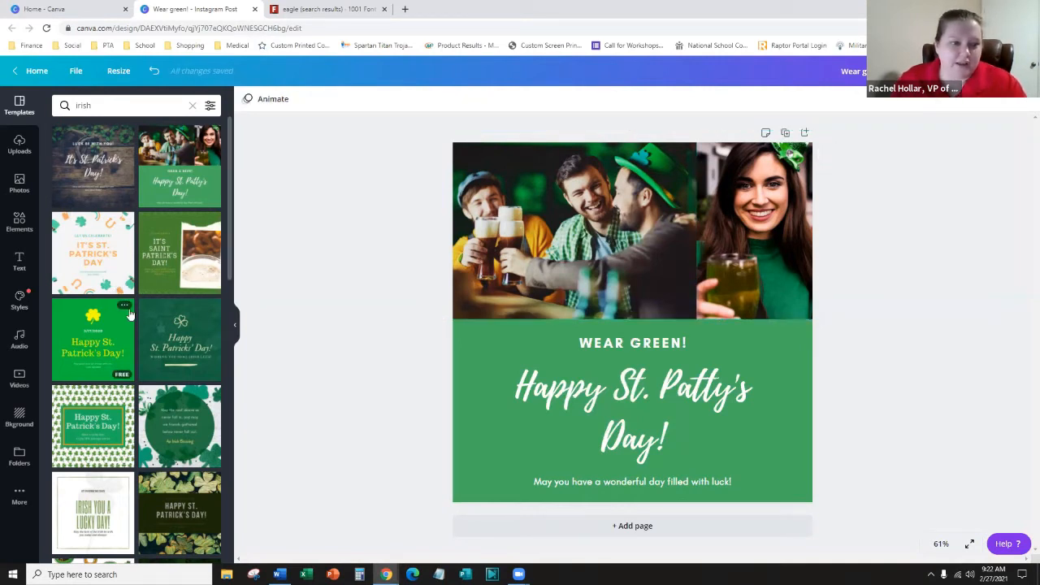
{"action": "scroll", "coordinate": [131, 284], "scroll_direction": "down", "scroll_amount": 3}
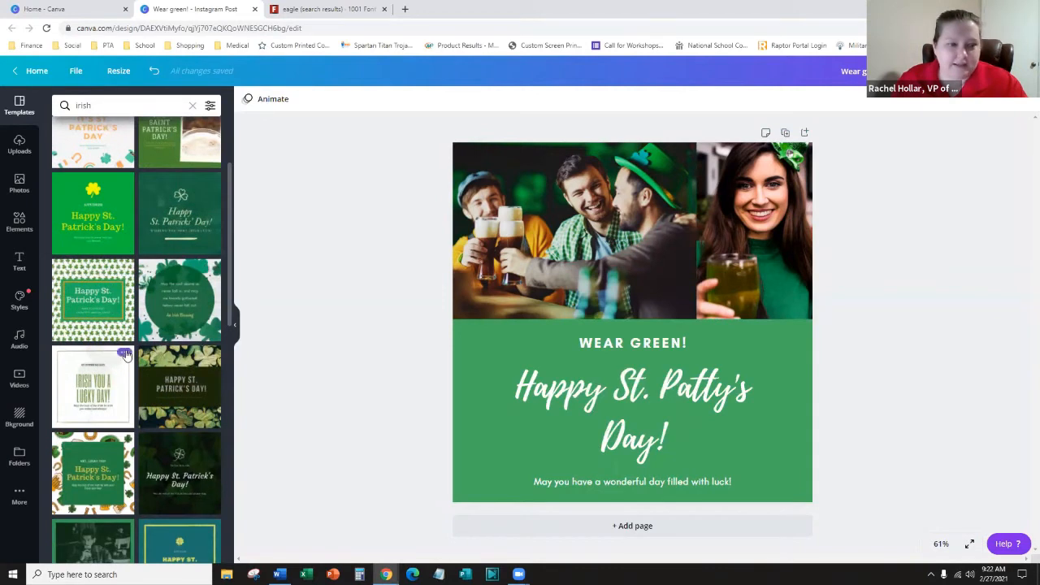
{"action": "scroll", "coordinate": [126, 348], "scroll_direction": "down", "scroll_amount": 3}
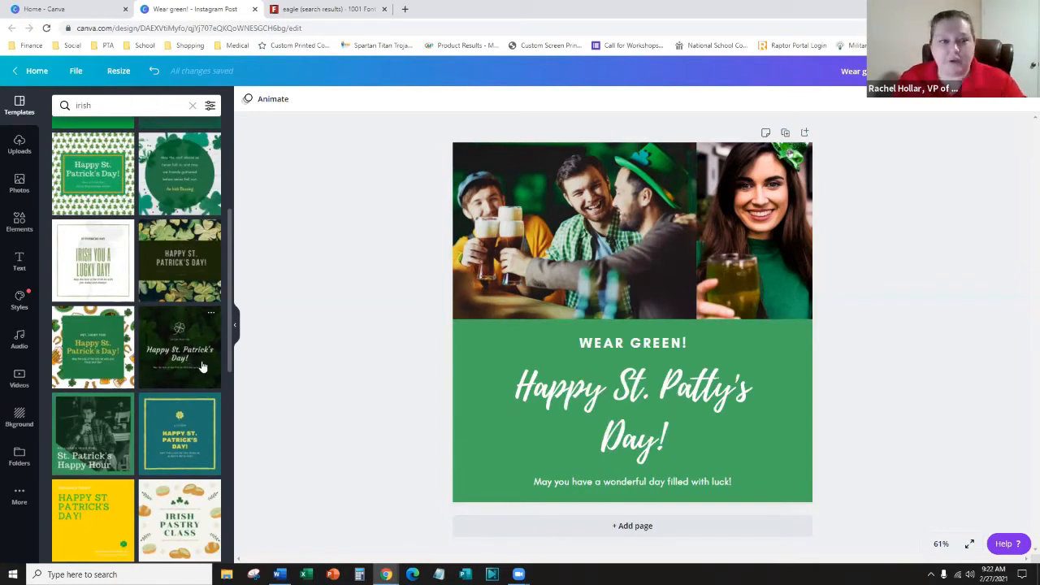
{"action": "scroll", "coordinate": [136, 301], "scroll_direction": "down", "scroll_amount": 3}
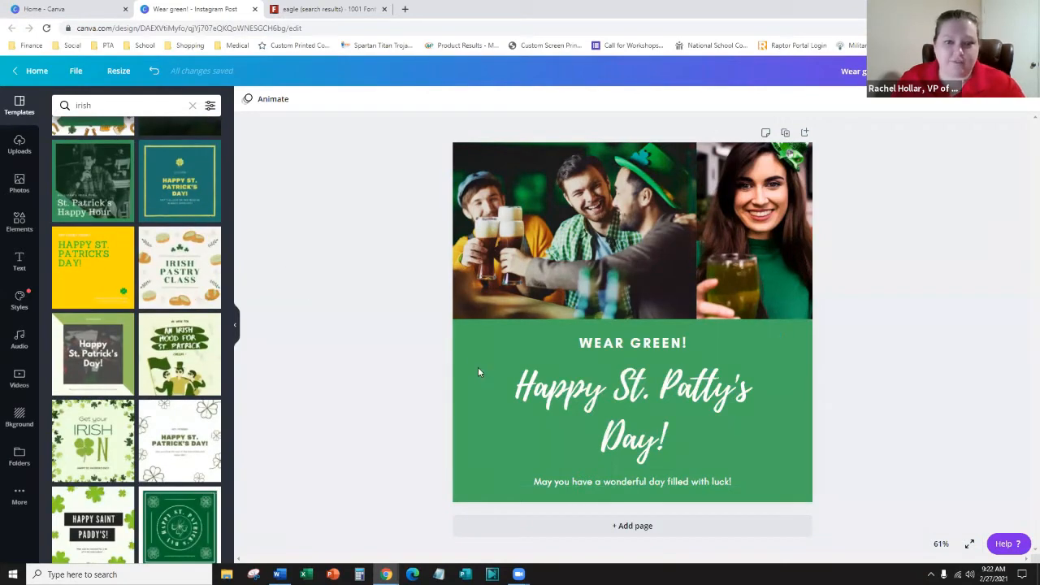
{"action": "left_click", "coordinate": [467, 341]}
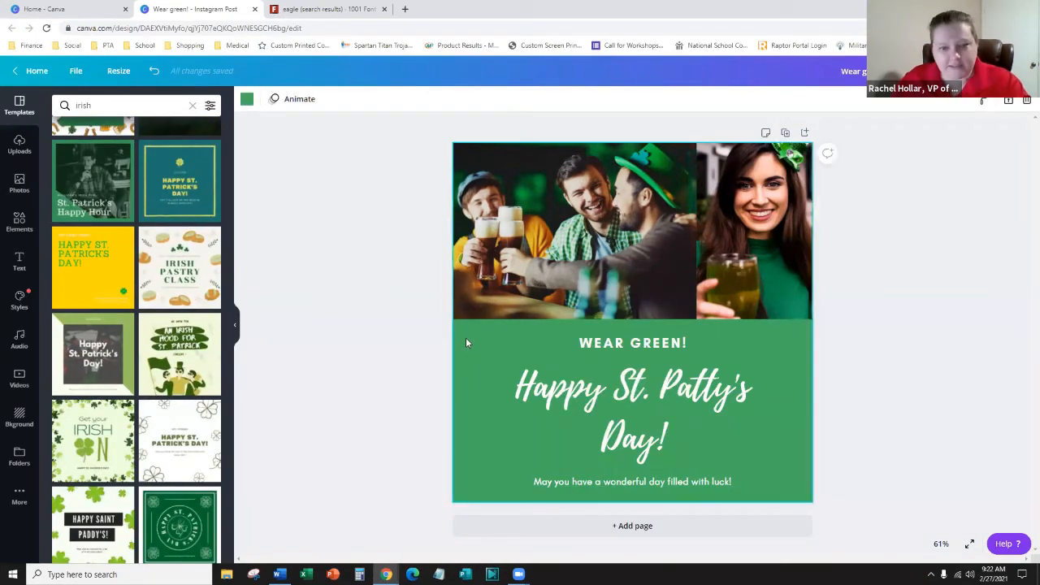
- Try green backgrounds for the greeting panel, settling on light mint #7BE49F
{"action": "left_click", "coordinate": [246, 98]}
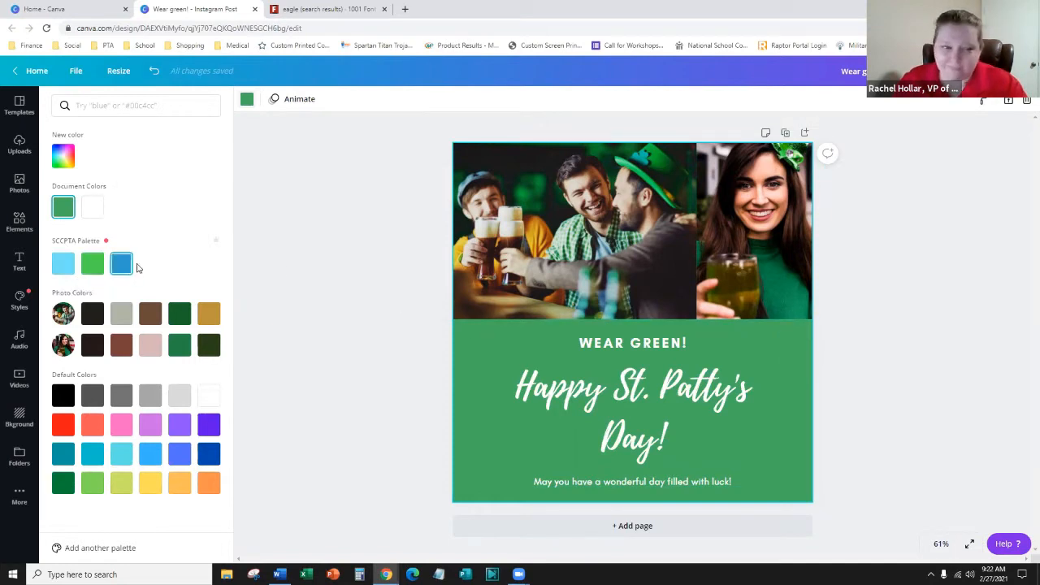
{"action": "left_click", "coordinate": [92, 267]}
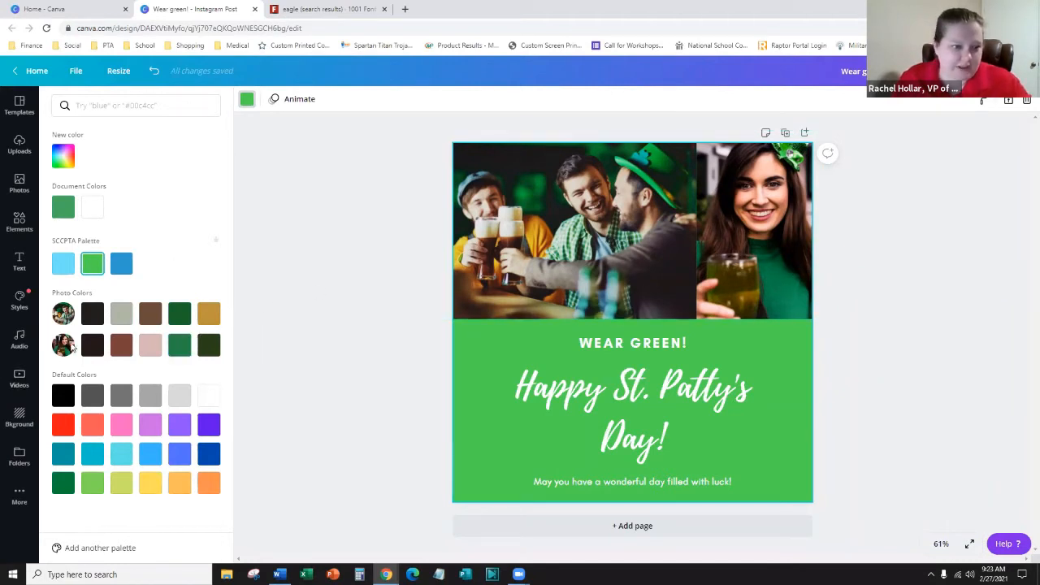
{"action": "left_click", "coordinate": [180, 347]}
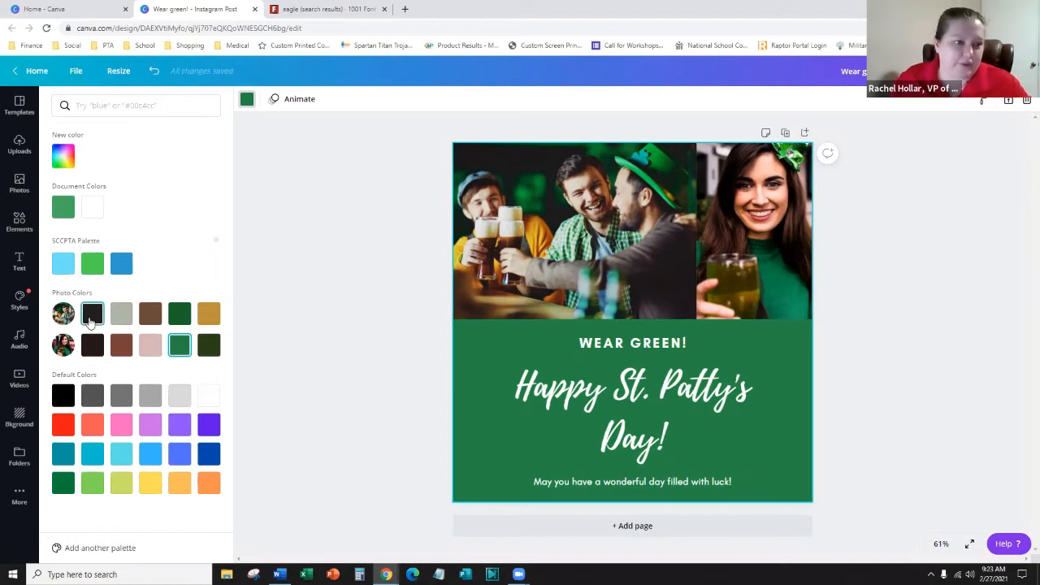
{"action": "left_click", "coordinate": [66, 156]}
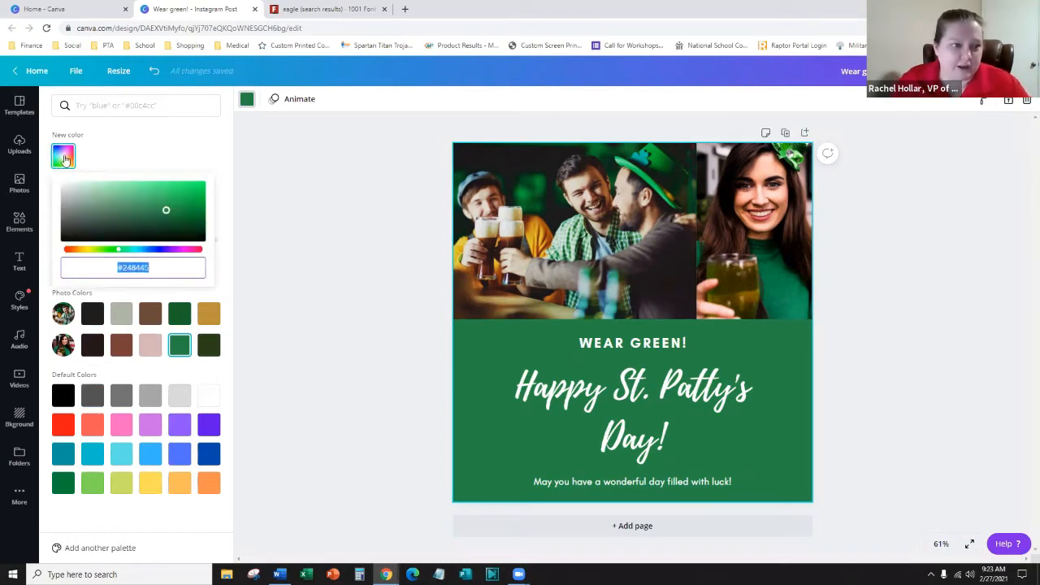
{"action": "mouse_move", "coordinate": [122, 187]}
{"action": "left_mouse_down"}
{"action": "mouse_move", "coordinate": [111, 198]}
{"action": "mouse_move", "coordinate": [113, 185]}
{"action": "mouse_move", "coordinate": [127, 187]}
{"action": "left_mouse_up"}
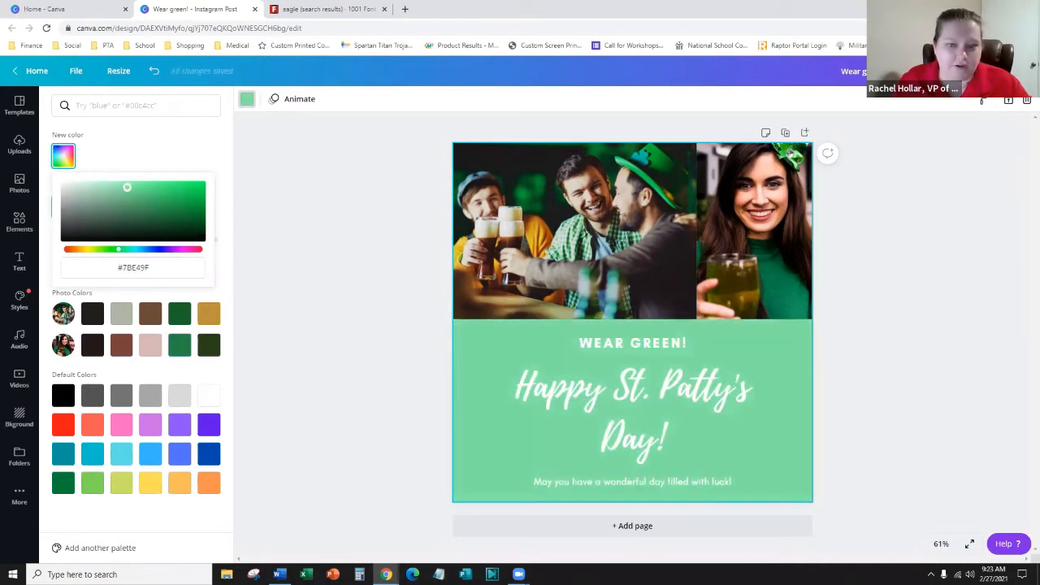
{"action": "left_click", "coordinate": [191, 539]}
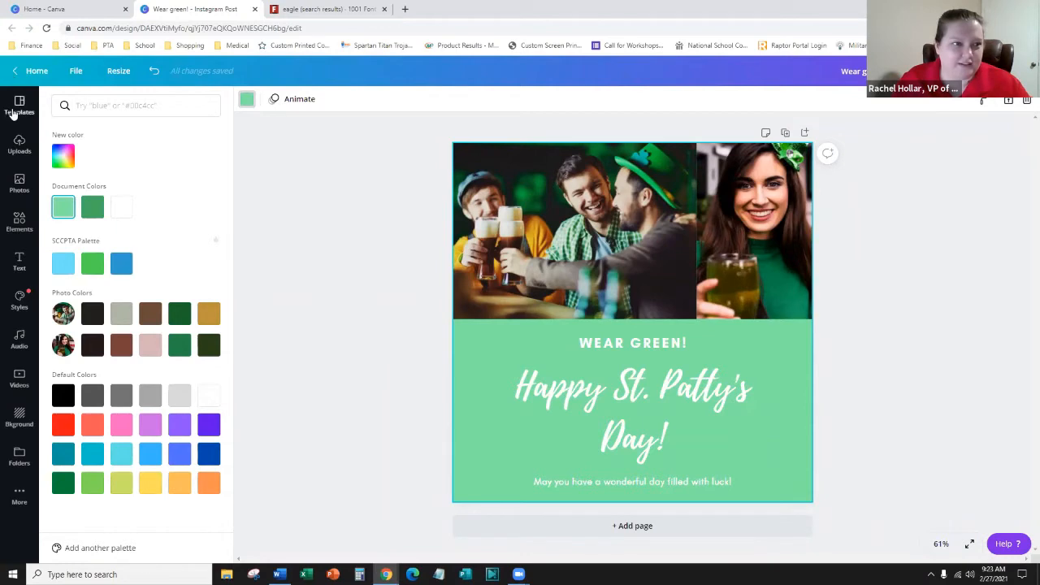
- Show the uploaded images library, then start a new browser tab
{"action": "left_click", "coordinate": [20, 143]}
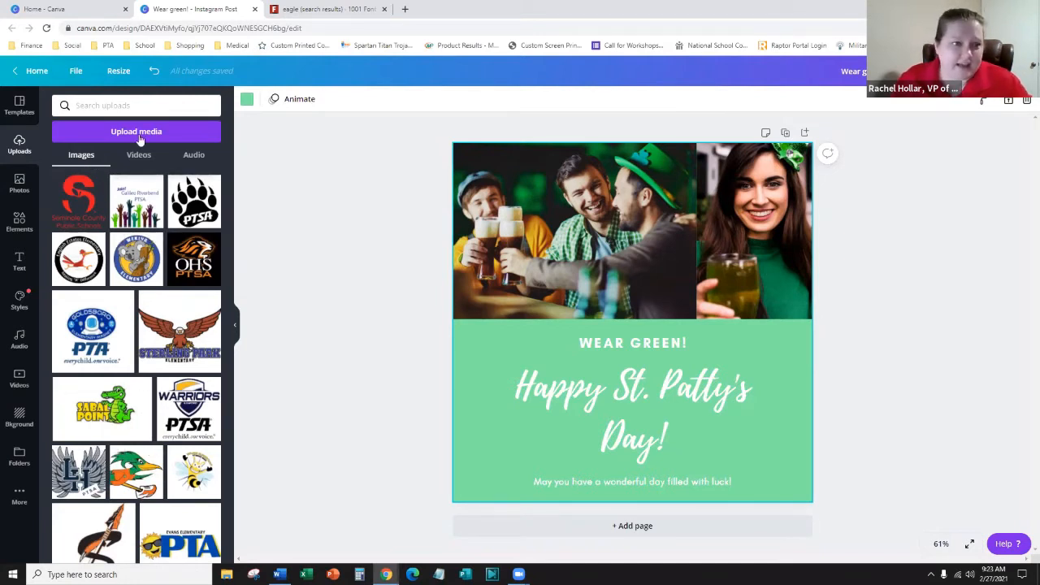
{"action": "left_click", "coordinate": [407, 9]}
- Search Google Images for 'st patrick' and copy the pot-of-gold and green hat picture
{"action": "type", "text": "st patrick"}
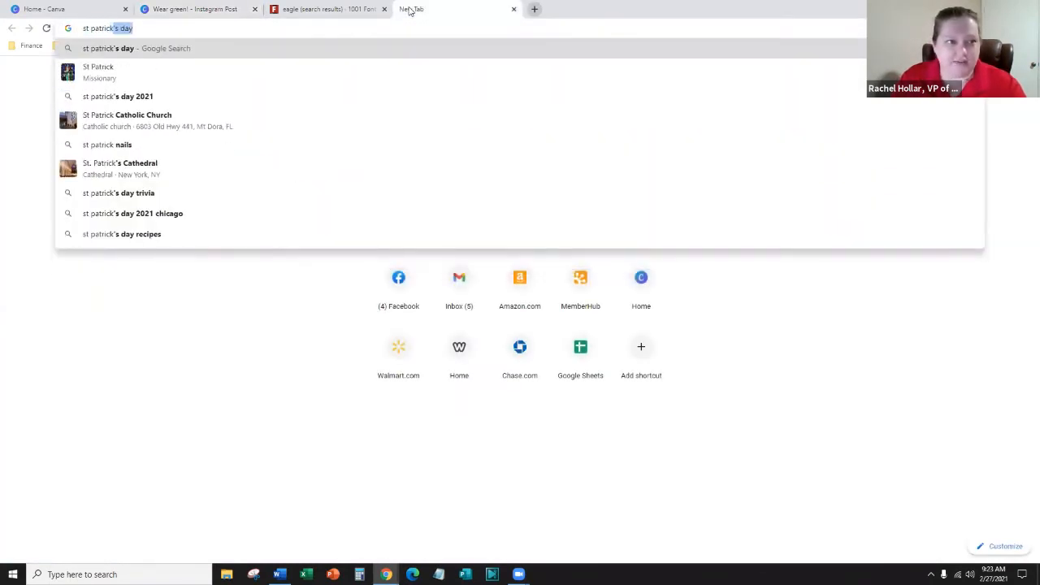
{"action": "key", "text": "Return"}
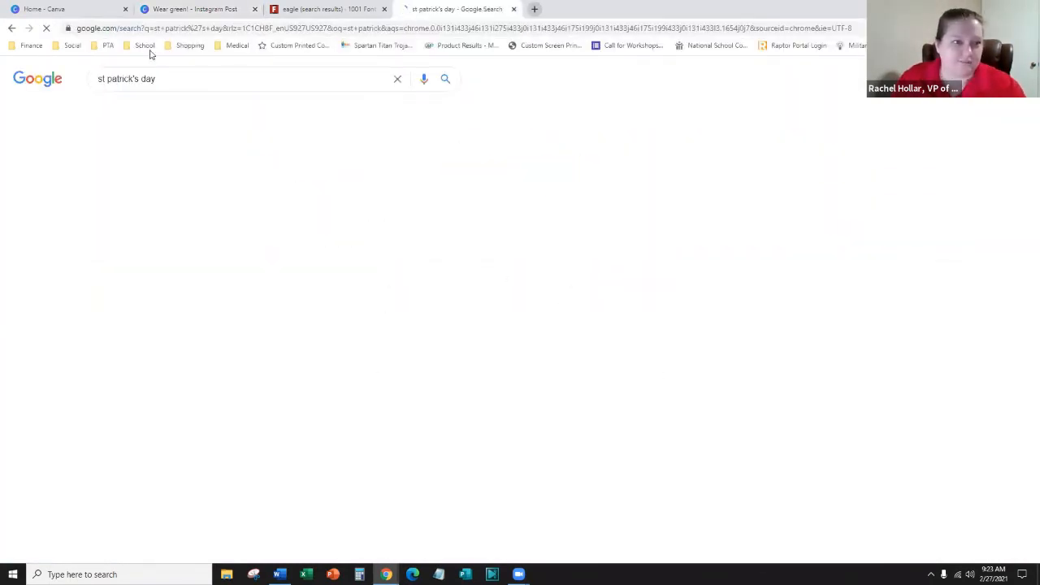
{"action": "left_click", "coordinate": [154, 109]}
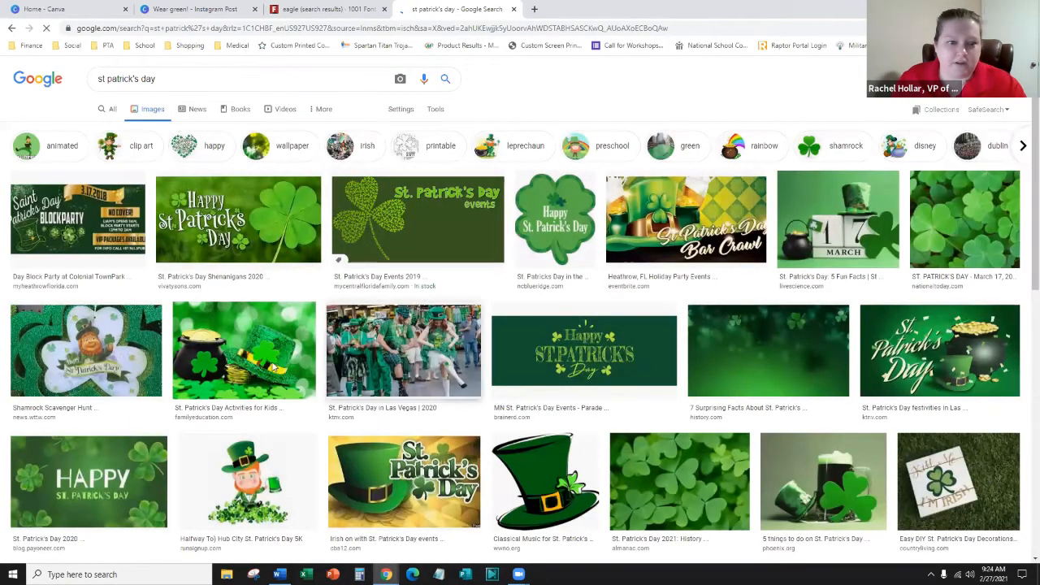
{"action": "left_click", "coordinate": [236, 361]}
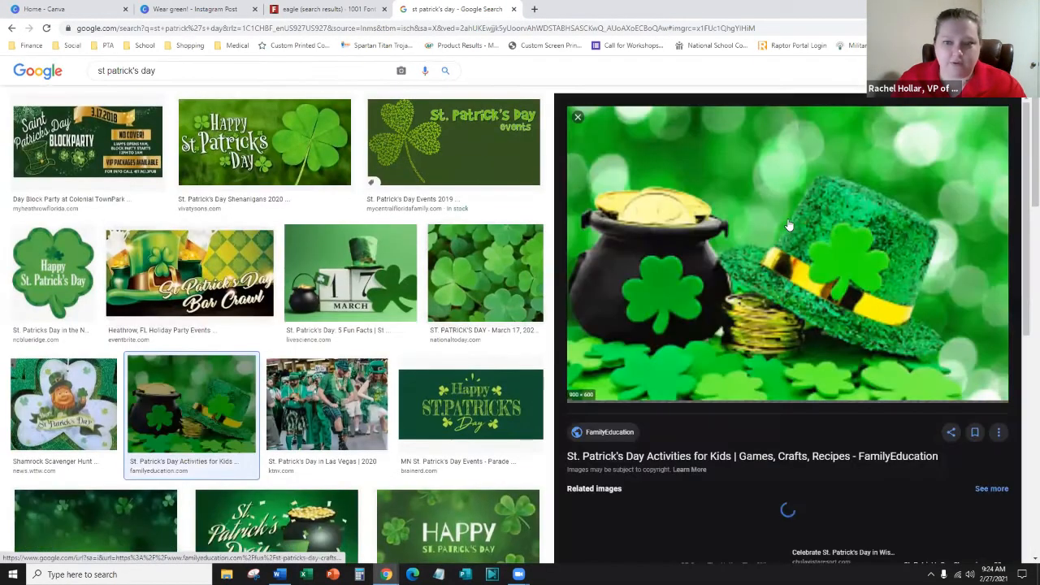
{"action": "right_click", "coordinate": [788, 221]}
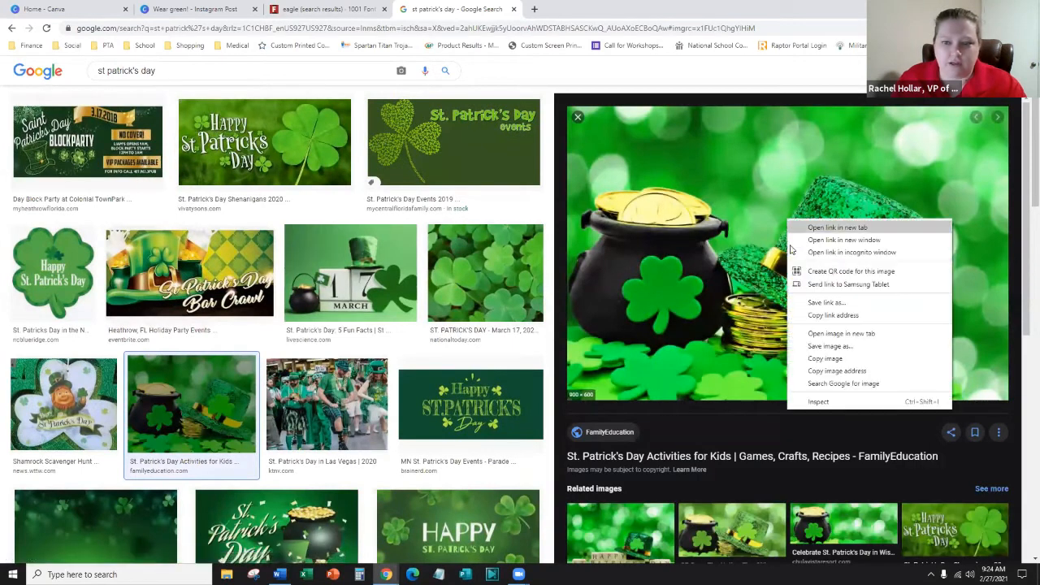
{"action": "left_click", "coordinate": [819, 362]}
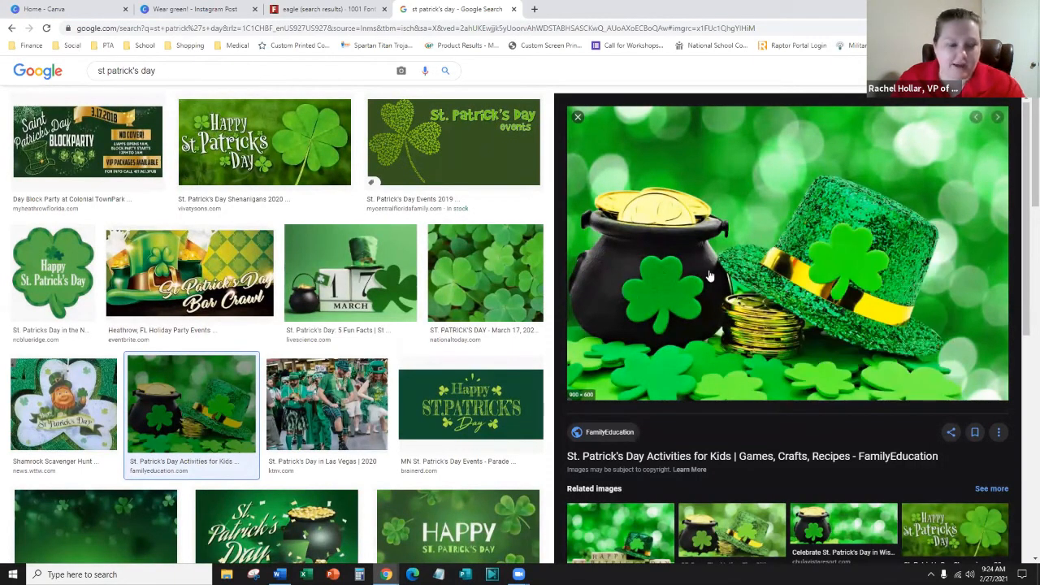
- Return to the Wear green! design in Canva with nothing selected
{"action": "left_click", "coordinate": [346, 5]}
{"action": "left_click", "coordinate": [210, 7]}
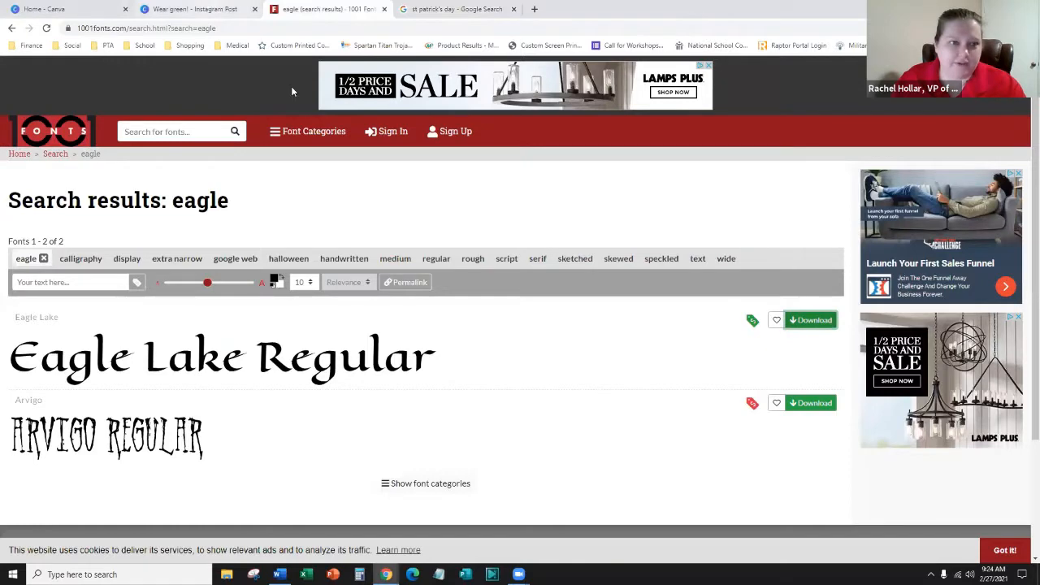
{"action": "left_click", "coordinate": [390, 336]}
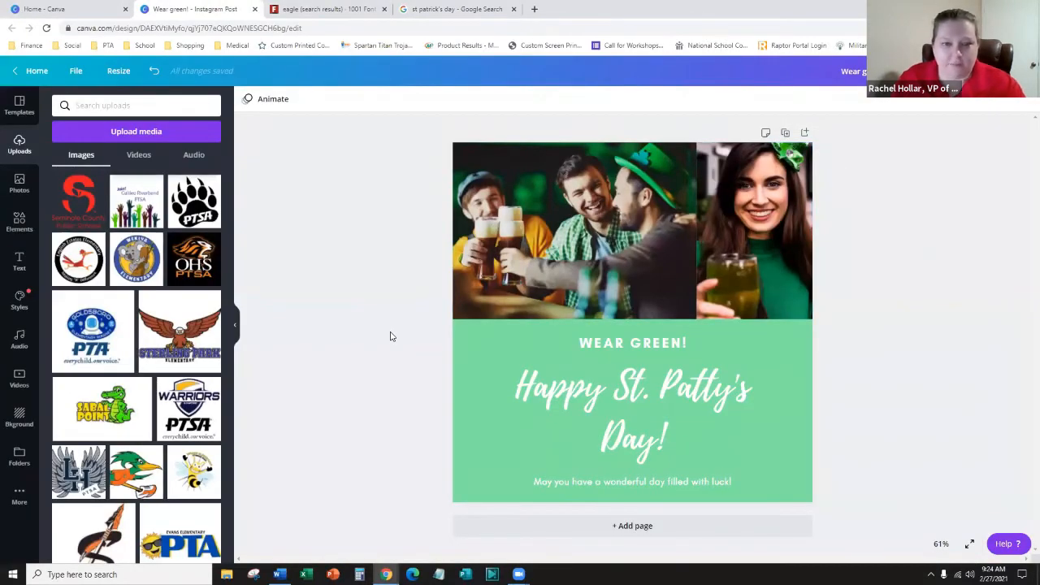
- Paste the pot-of-gold picture and drag it to the post's lower left
{"action": "key", "text": "ctrl+v"}
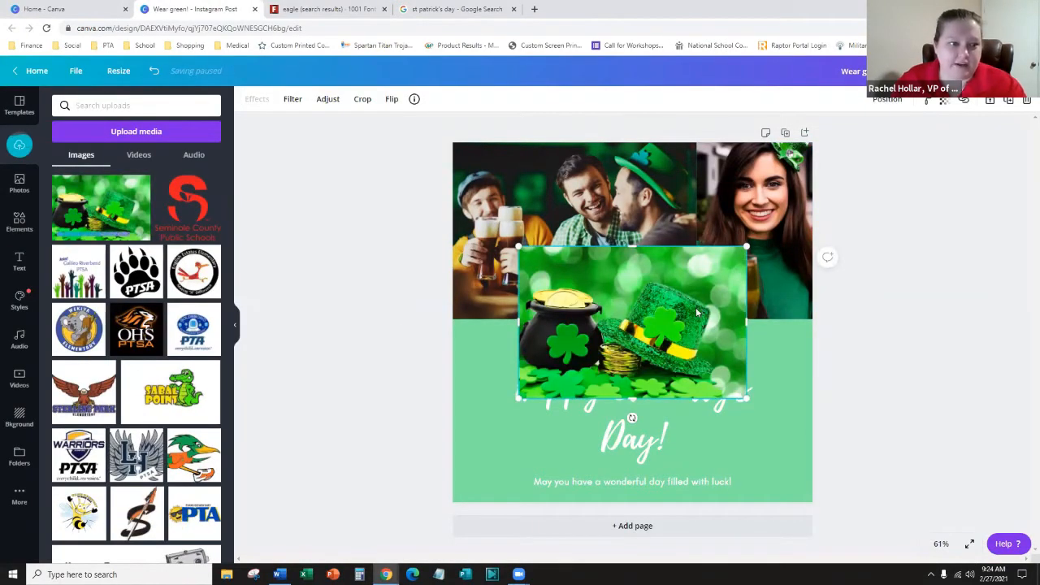
{"action": "left_click_drag", "start_coordinate": [626, 319], "coordinate": [574, 401]}
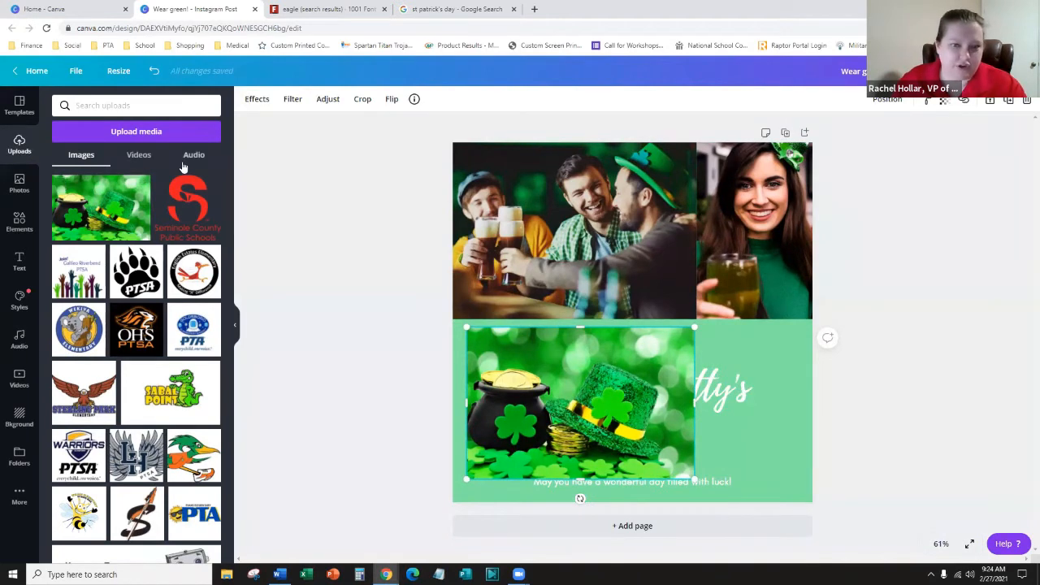
{"action": "left_click", "coordinate": [140, 184]}
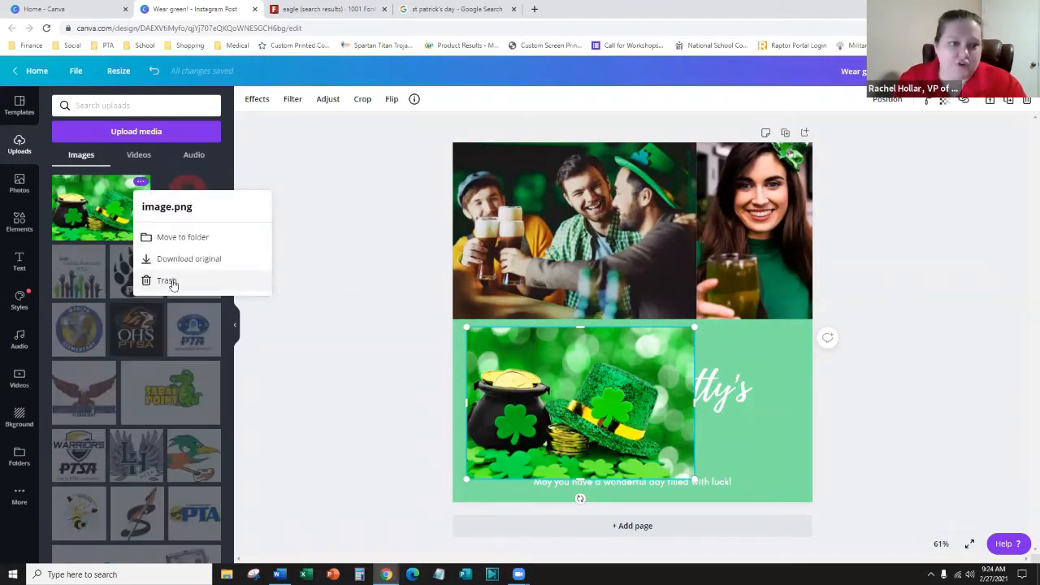
{"action": "left_click", "coordinate": [98, 217]}
- Check the new pot-of-gold thumbnail among the uploads, scrolling through the list
{"action": "left_click", "coordinate": [61, 186]}
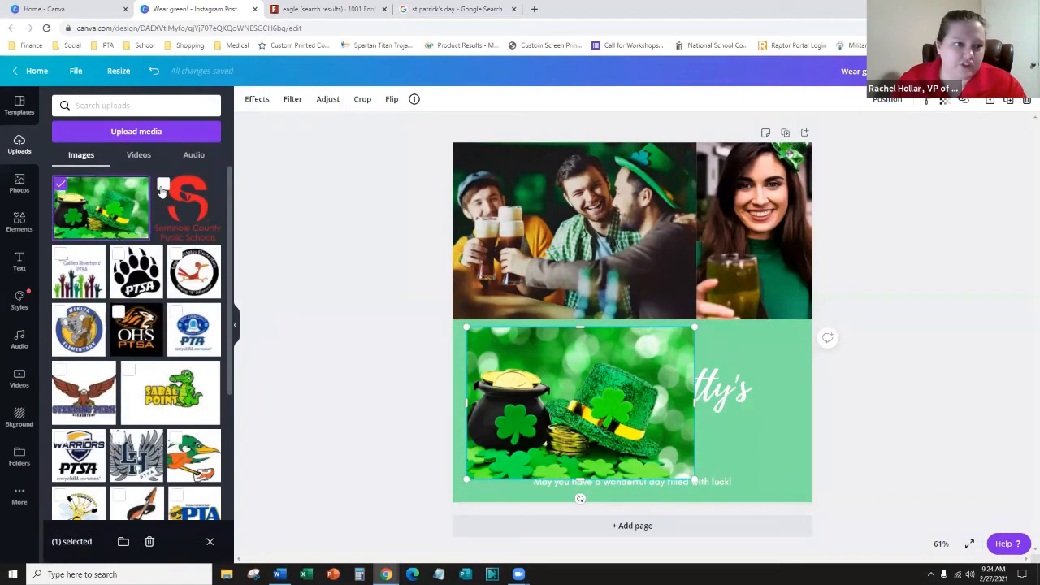
{"action": "left_click", "coordinate": [163, 185]}
{"action": "left_click", "coordinate": [163, 186]}
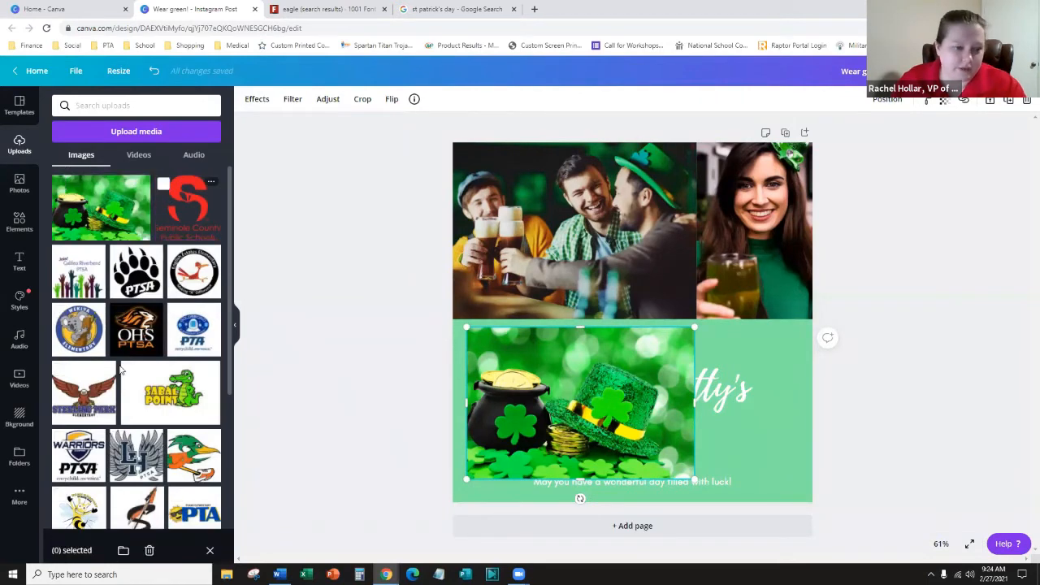
{"action": "scroll", "coordinate": [101, 347], "scroll_direction": "down", "scroll_amount": 3}
{"action": "scroll", "coordinate": [102, 347], "scroll_direction": "up", "scroll_amount": 3}
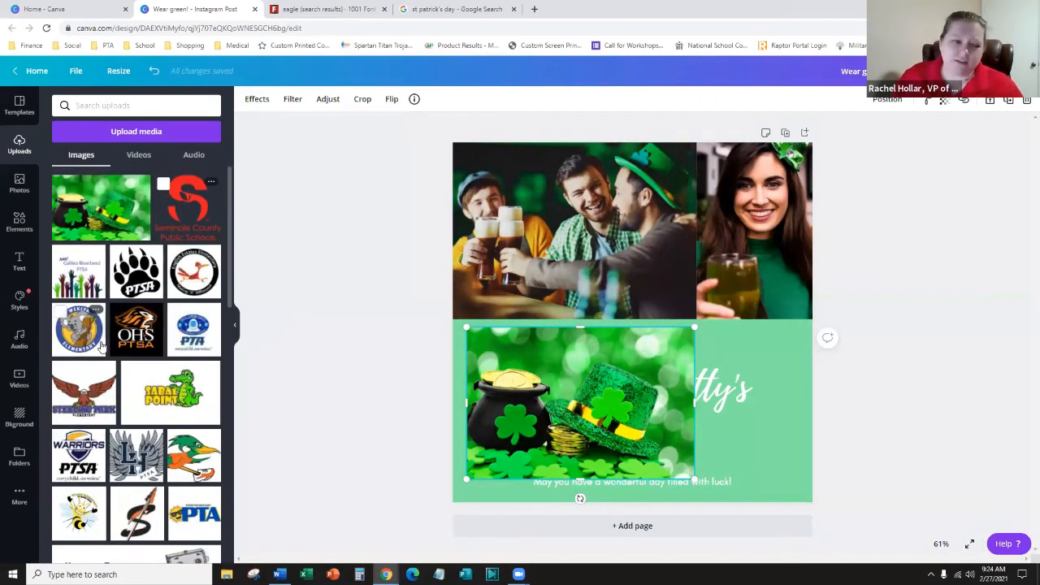
{"action": "scroll", "coordinate": [101, 347], "scroll_direction": "down", "scroll_amount": 3}
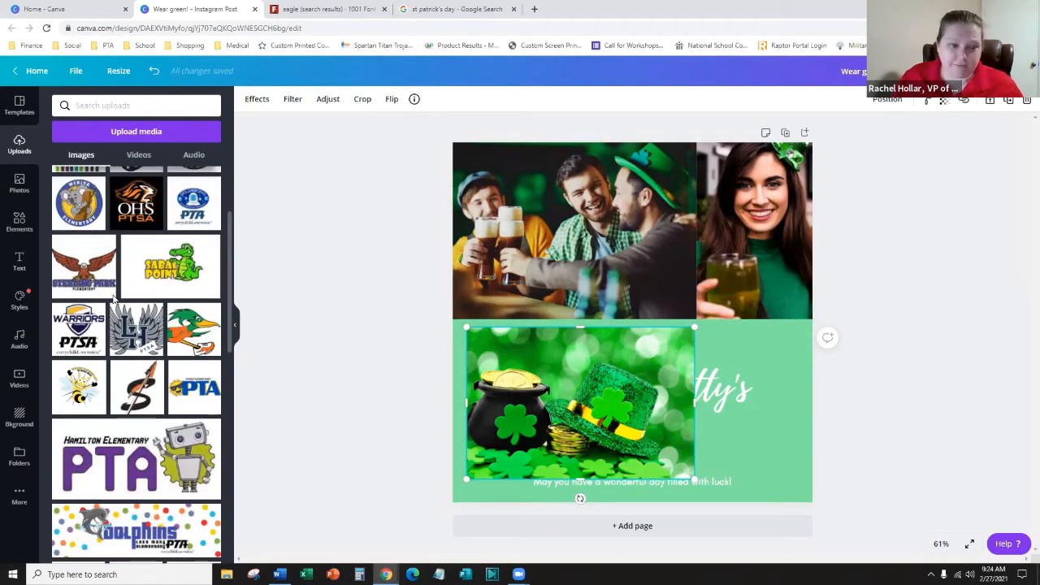
{"action": "scroll", "coordinate": [102, 317], "scroll_direction": "down", "scroll_amount": 10}
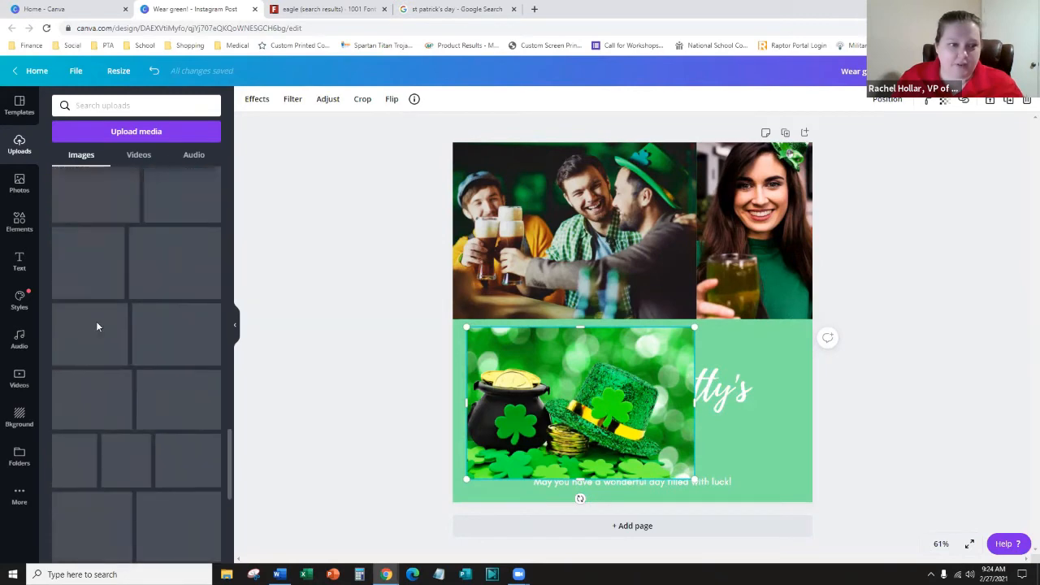
{"action": "scroll", "coordinate": [94, 327], "scroll_direction": "down", "scroll_amount": 10}
{"action": "scroll", "coordinate": [88, 330], "scroll_direction": "up", "scroll_amount": 14}
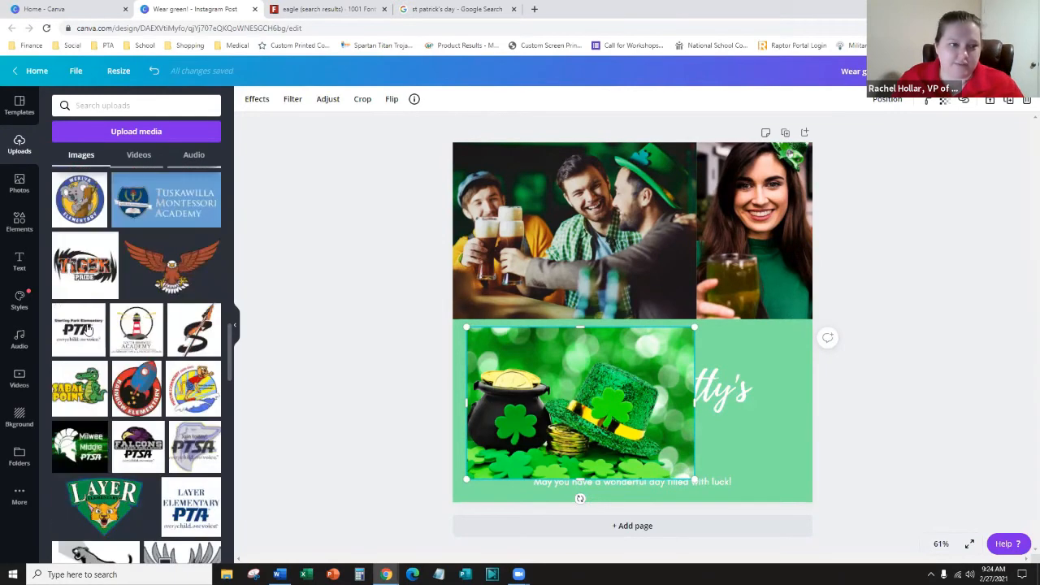
{"action": "scroll", "coordinate": [88, 330], "scroll_direction": "up", "scroll_amount": 5}
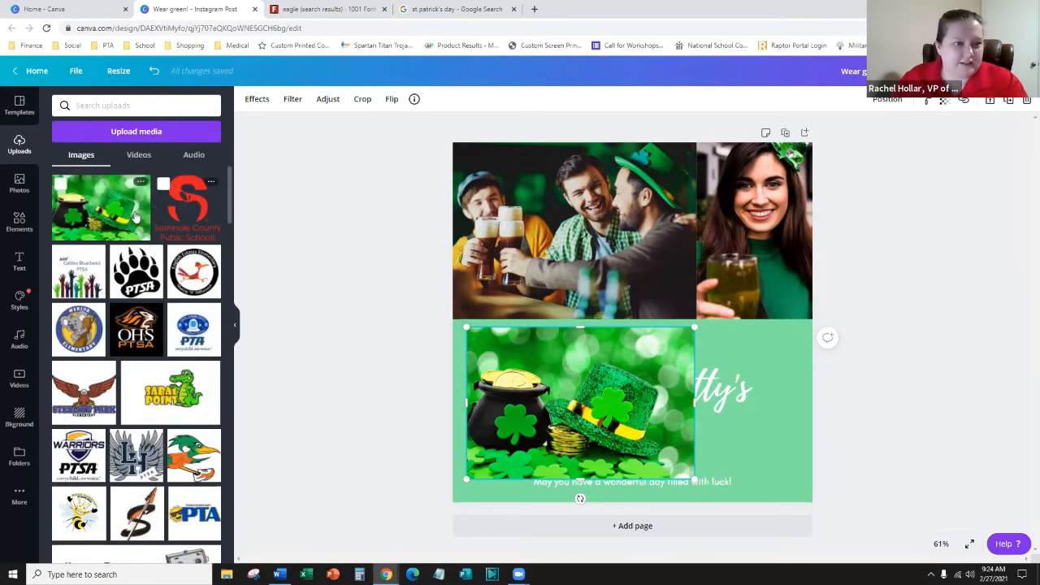
{"action": "left_click", "coordinate": [147, 159]}
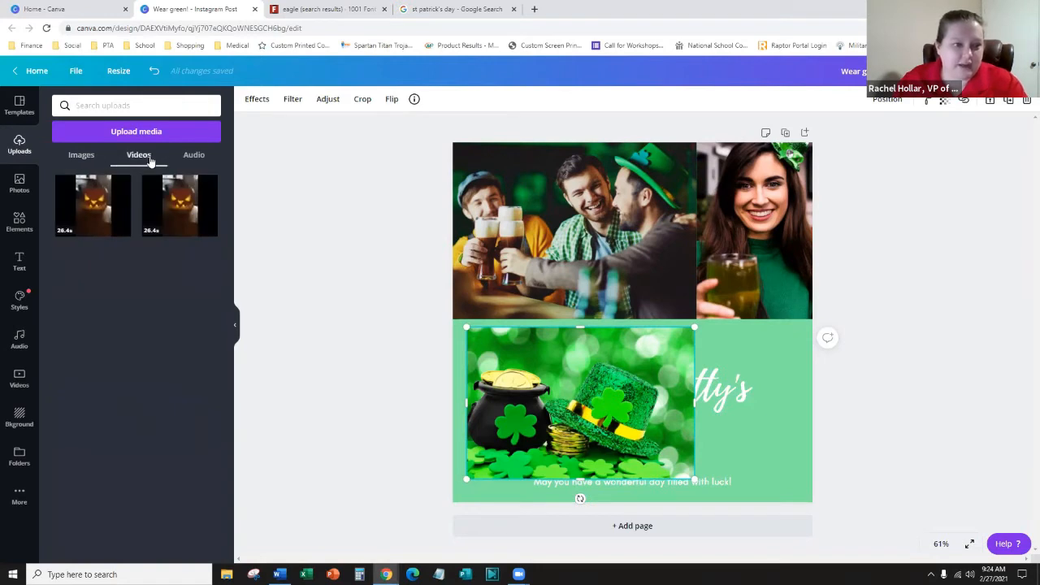
{"action": "left_click", "coordinate": [192, 156]}
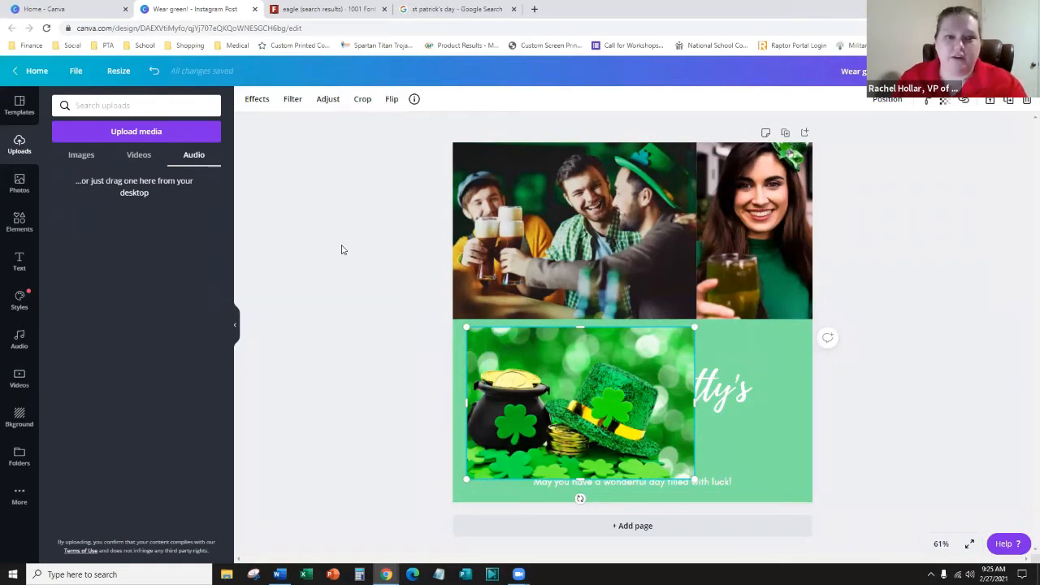
{"action": "left_click", "coordinate": [421, 384]}
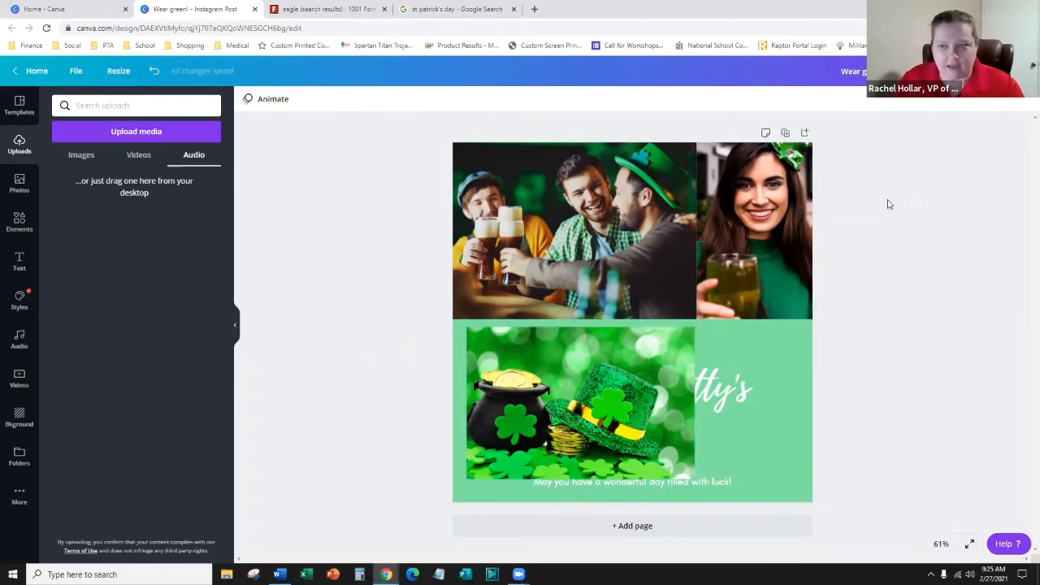
{"action": "left_click", "coordinate": [140, 158]}
{"action": "left_click", "coordinate": [95, 165]}
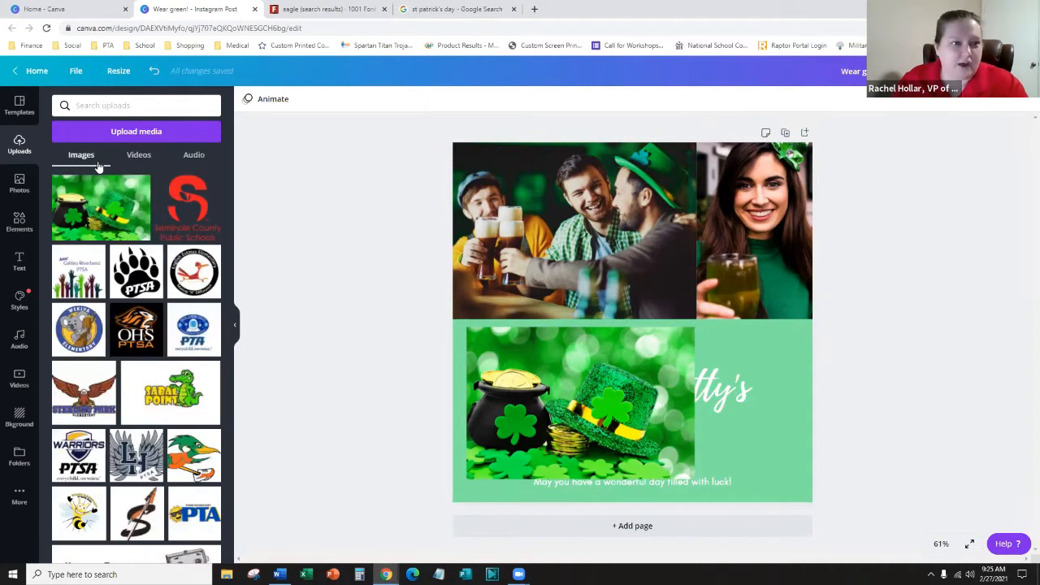
- Delete the pasted pot-of-gold picture from the post
{"action": "left_click", "coordinate": [20, 182]}
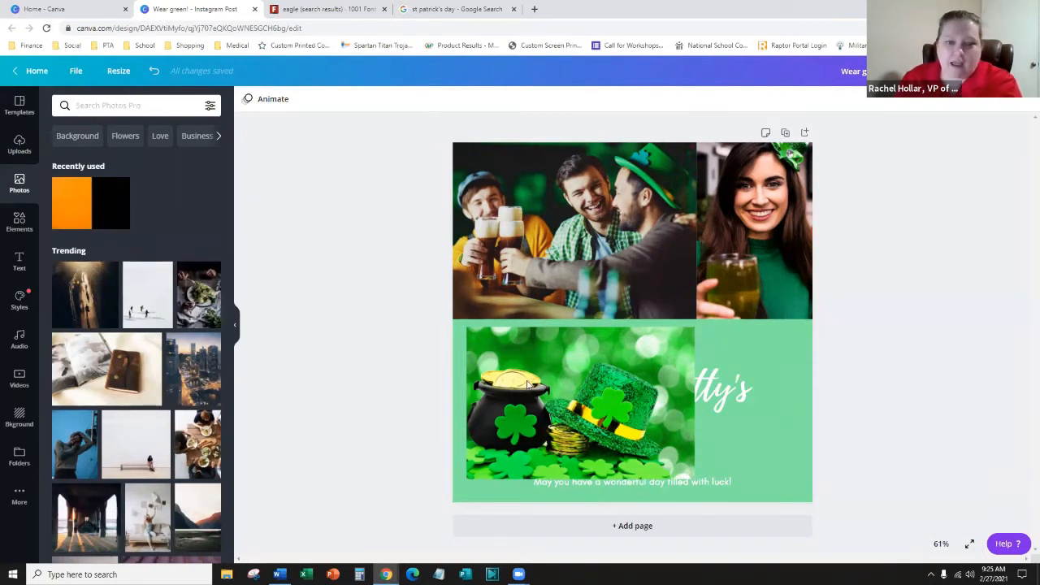
{"action": "left_click", "coordinate": [572, 379]}
{"action": "left_click_drag", "start_coordinate": [572, 379], "coordinate": [669, 414]}
{"action": "key", "text": "Delete"}
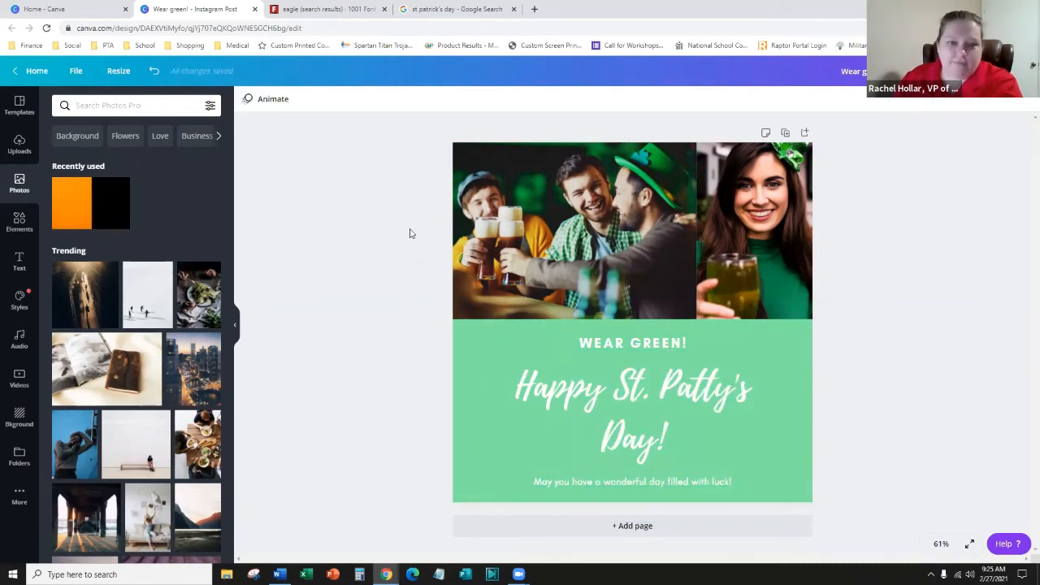
- Detach the woman and men photos from the top grid and delete both
{"action": "left_click", "coordinate": [587, 218]}
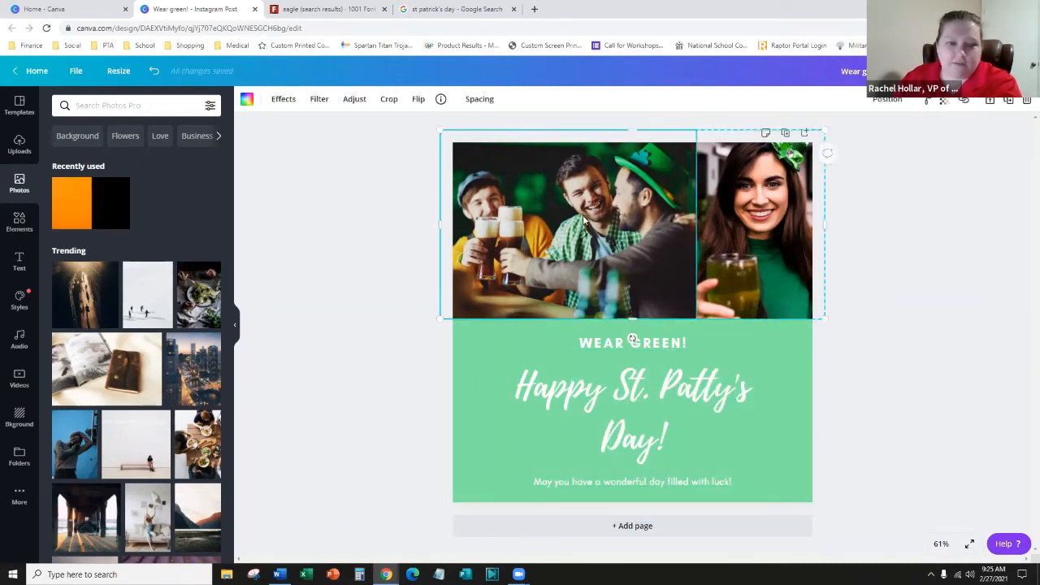
{"action": "right_click", "coordinate": [583, 219]}
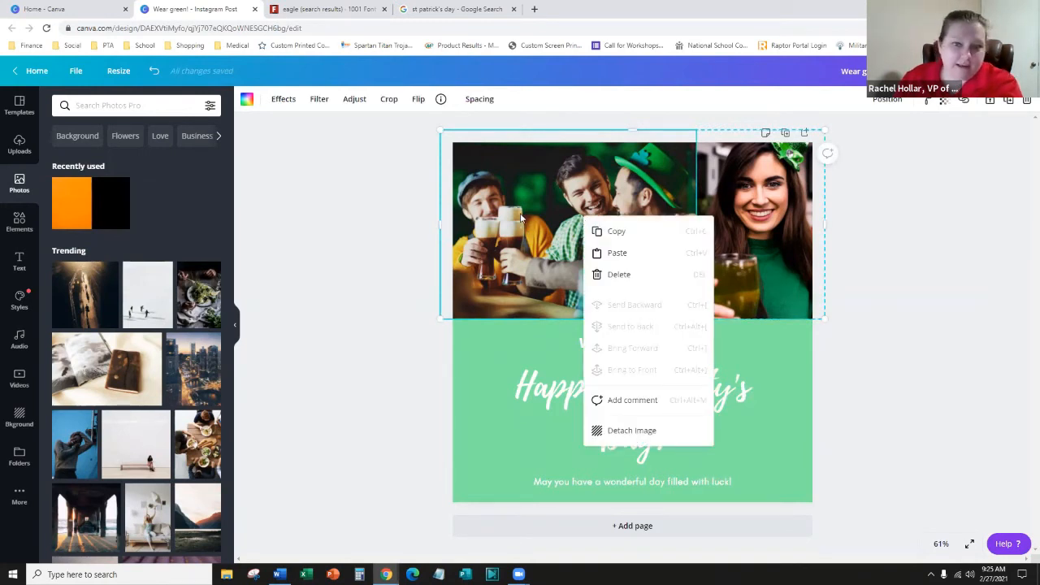
{"action": "left_click", "coordinate": [631, 432]}
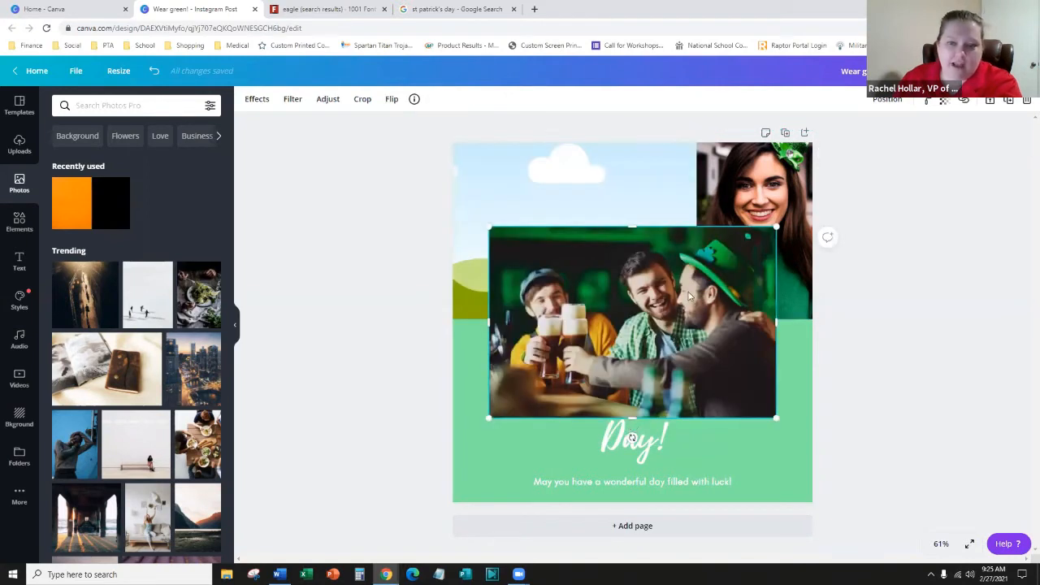
{"action": "left_click", "coordinate": [694, 182]}
{"action": "right_click", "coordinate": [747, 168]}
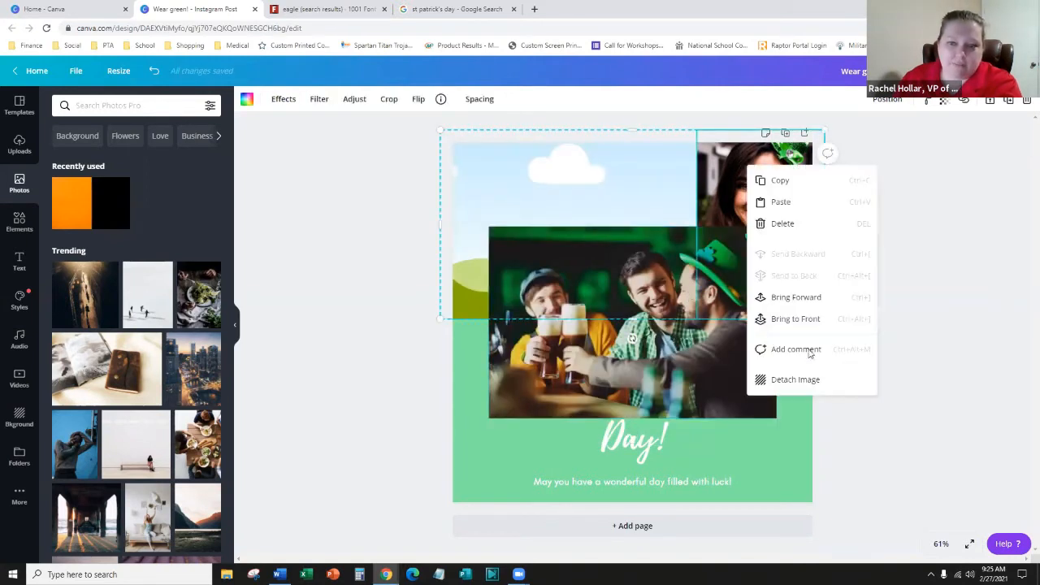
{"action": "left_click", "coordinate": [810, 381]}
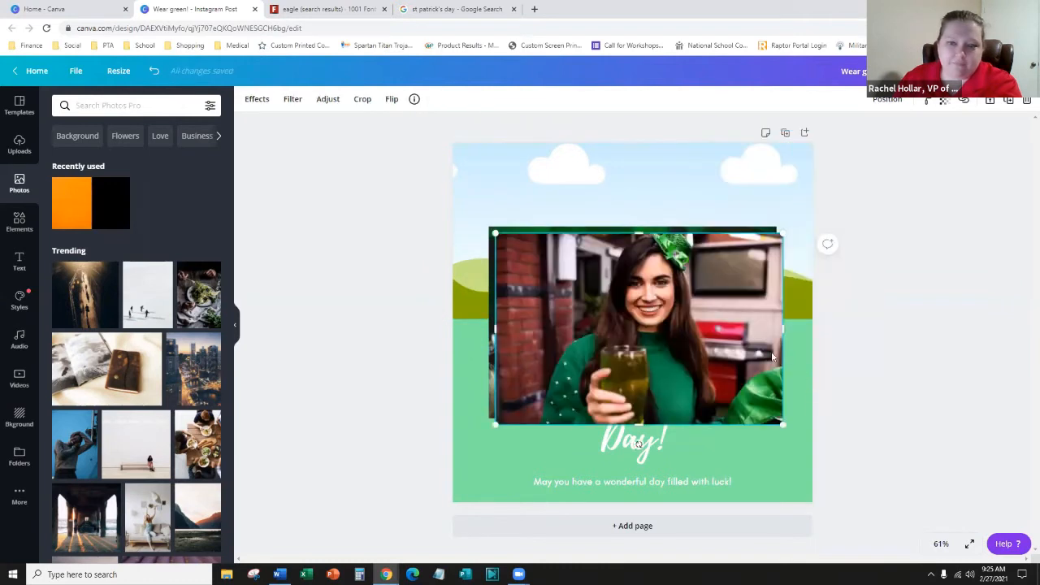
{"action": "key", "text": "Delete"}
{"action": "left_click", "coordinate": [671, 350]}
{"action": "key", "text": "Delete"}
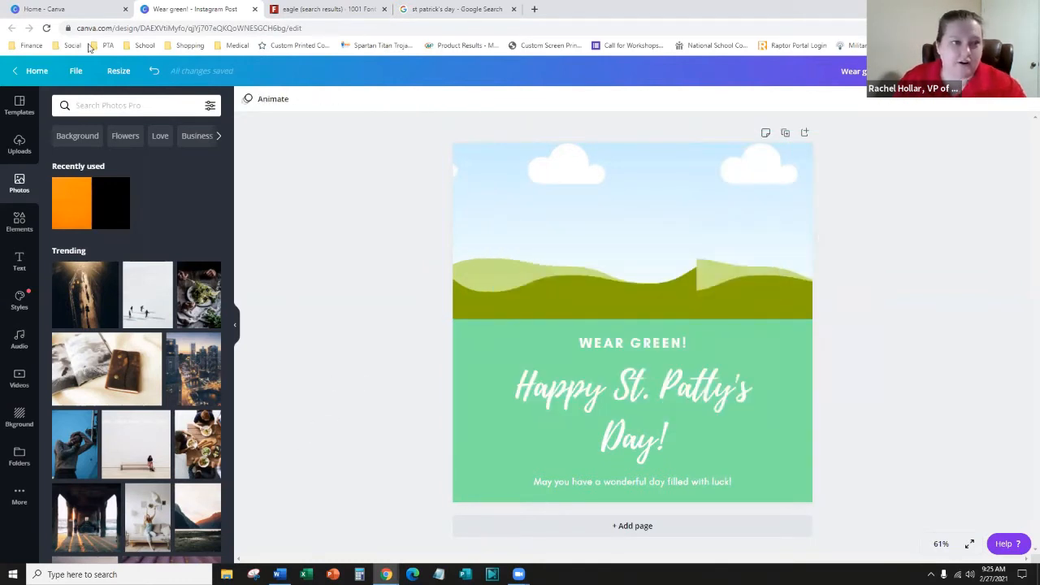
{"action": "left_click", "coordinate": [130, 105]}
- Search photos for 'irish' and add the leprechaun hat and IRISH beads photos
{"action": "type", "text": "irish"}
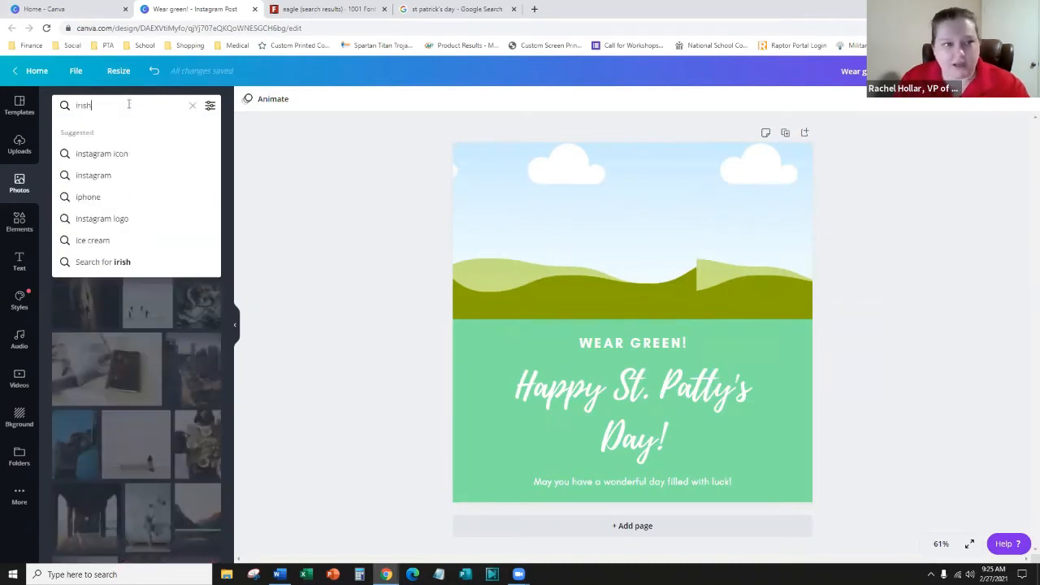
{"action": "key", "text": "Return"}
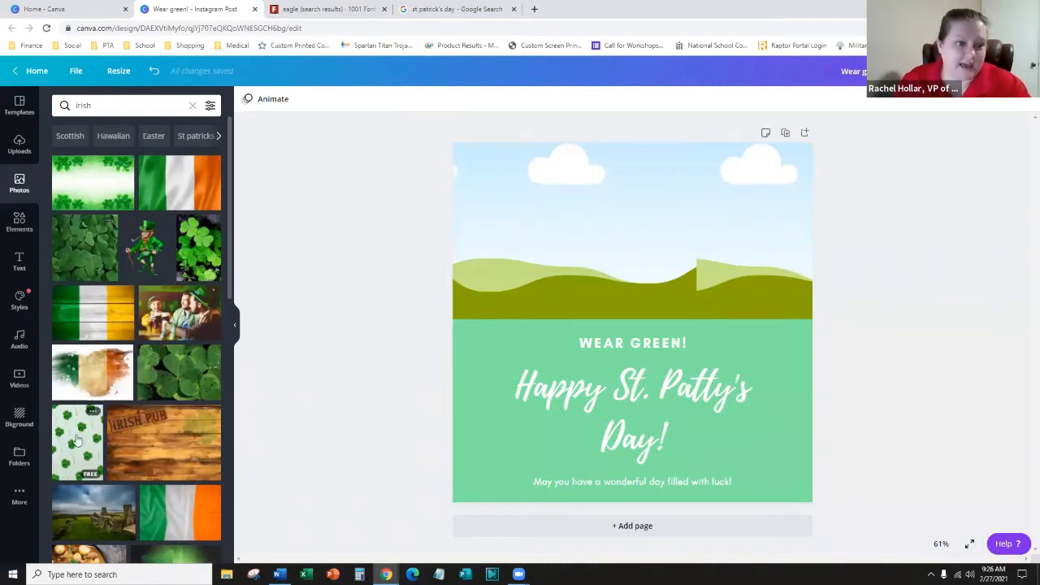
{"action": "scroll", "coordinate": [119, 234], "scroll_direction": "down", "scroll_amount": 1}
{"action": "scroll", "coordinate": [119, 230], "scroll_direction": "down", "scroll_amount": 5}
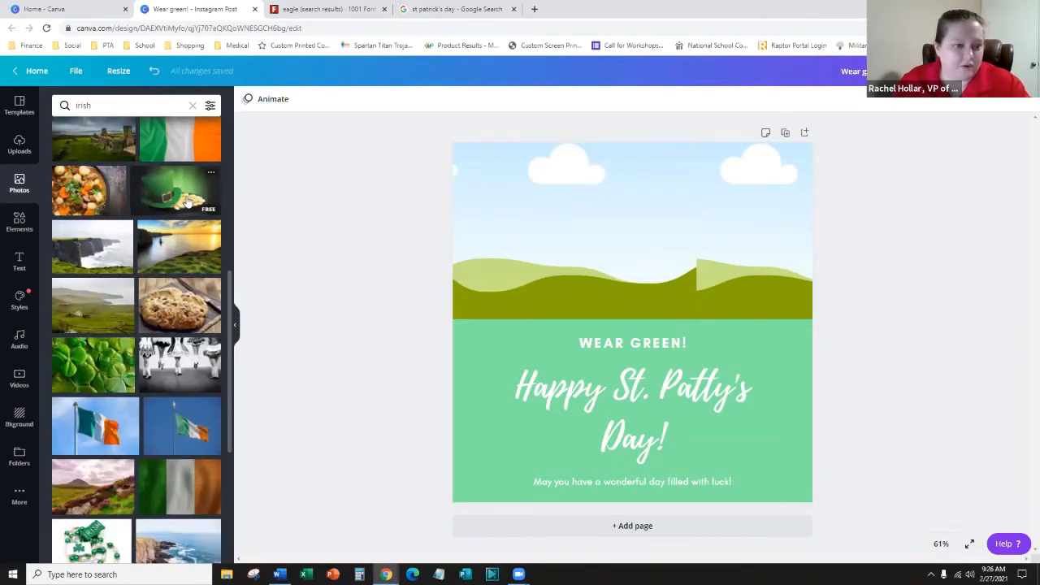
{"action": "left_click", "coordinate": [187, 202]}
{"action": "scroll", "coordinate": [130, 322], "scroll_direction": "down", "scroll_amount": 3}
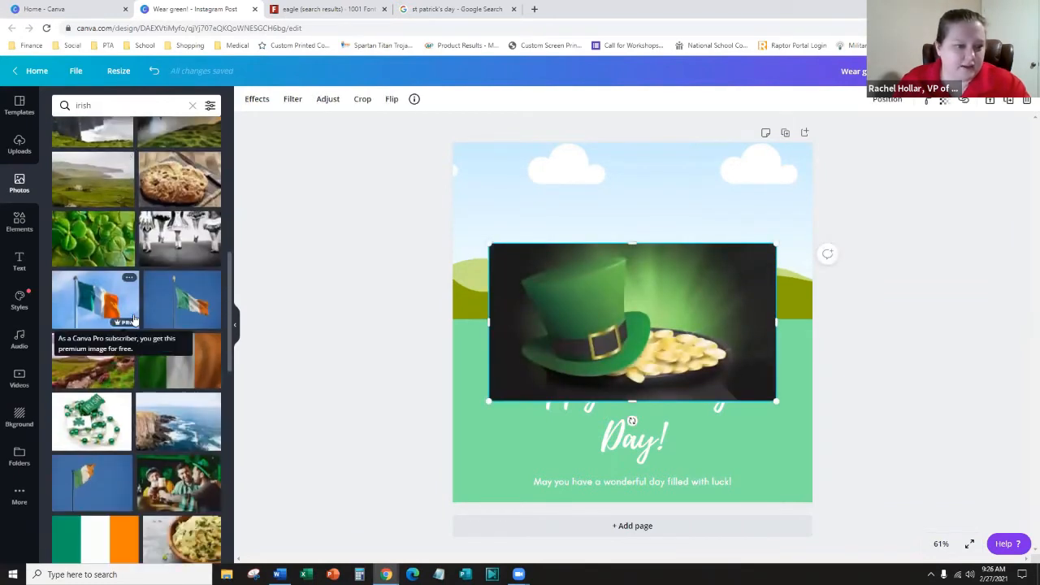
{"action": "scroll", "coordinate": [130, 317], "scroll_direction": "down", "scroll_amount": 4}
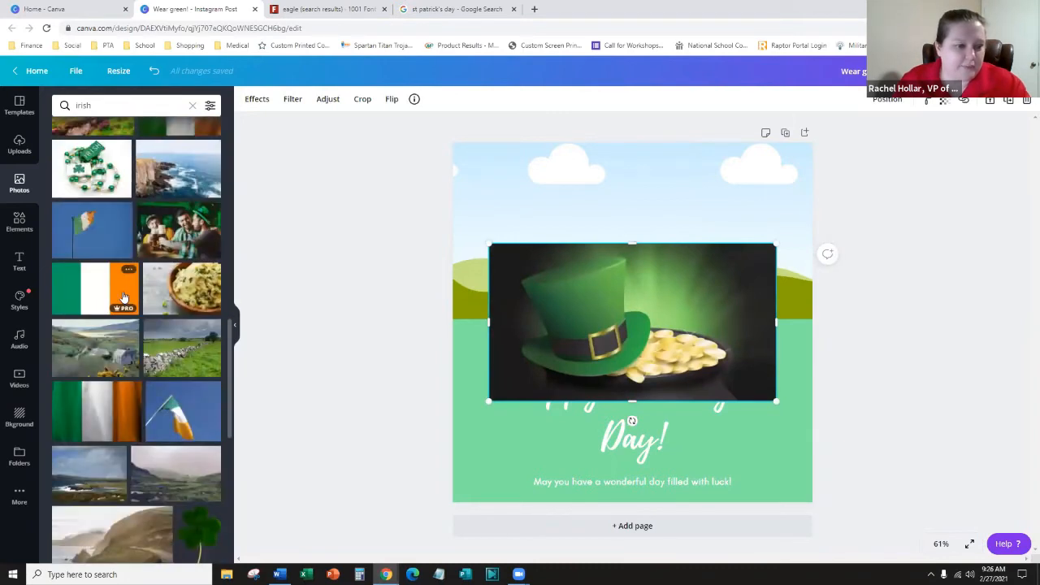
{"action": "scroll", "coordinate": [123, 298], "scroll_direction": "down", "scroll_amount": 4}
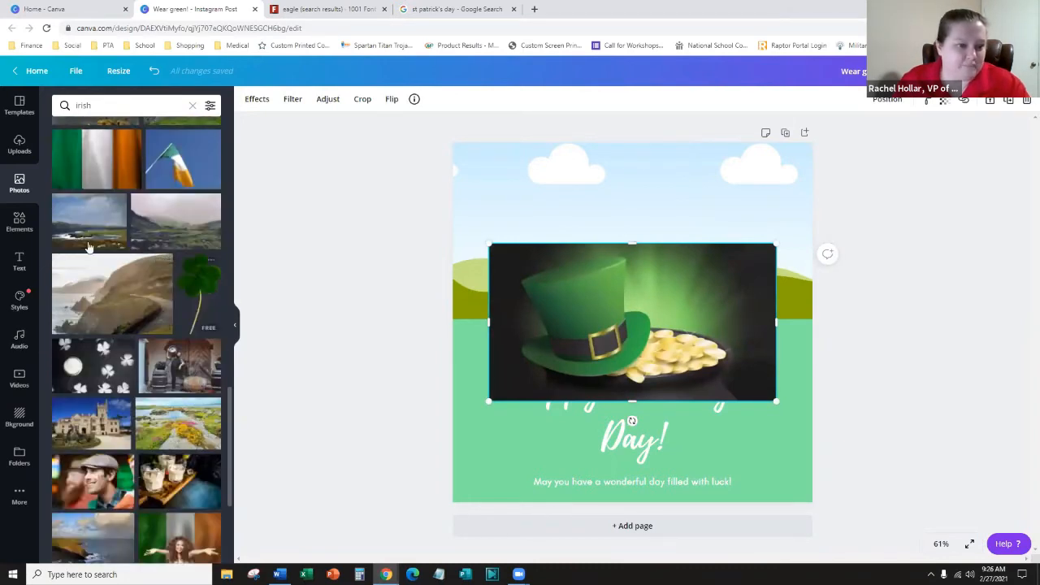
{"action": "scroll", "coordinate": [85, 374], "scroll_direction": "up", "scroll_amount": 4}
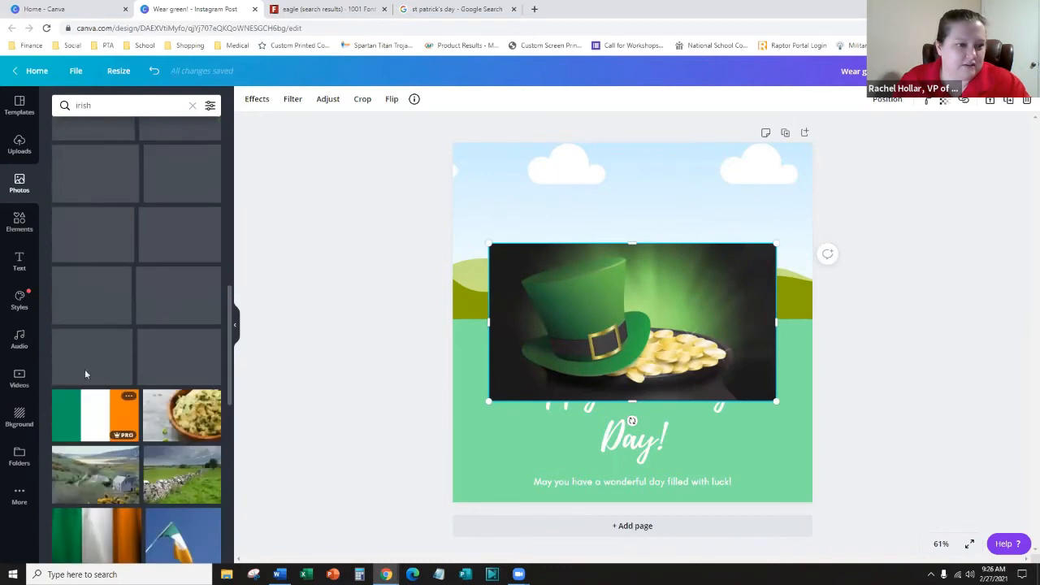
{"action": "left_click", "coordinate": [103, 301]}
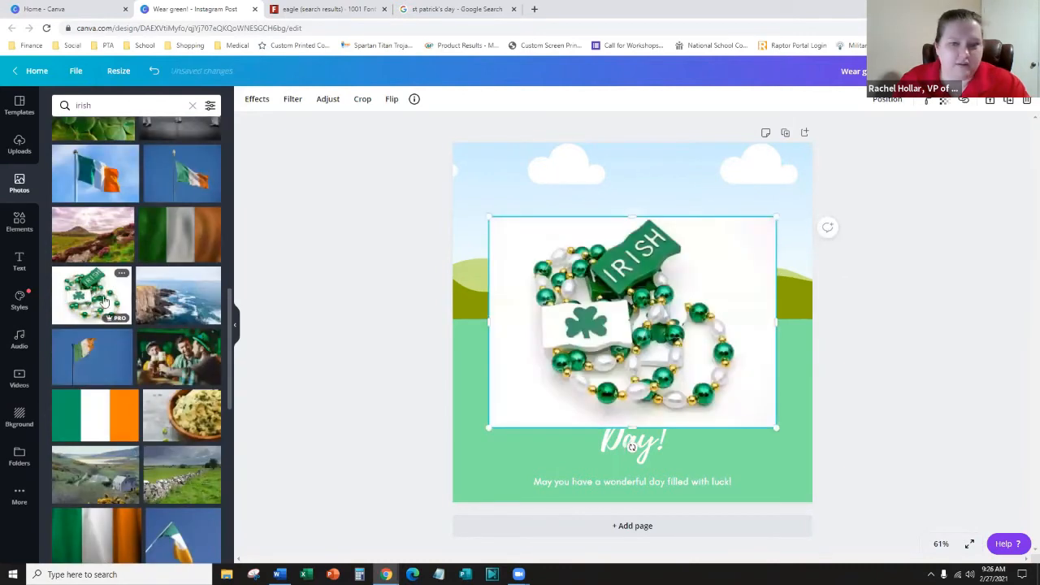
- Drop the hat photo into the top-left frame and the beads photo into the top-right
{"action": "left_click_drag", "start_coordinate": [648, 323], "coordinate": [674, 430]}
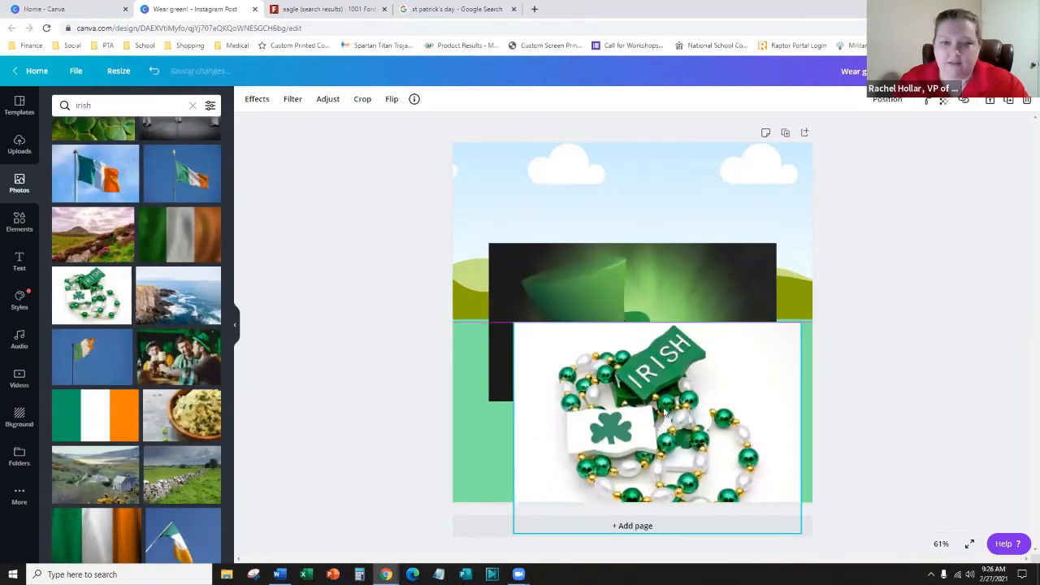
{"action": "left_click", "coordinate": [642, 299]}
{"action": "left_click_drag", "start_coordinate": [659, 273], "coordinate": [578, 227]}
{"action": "left_click_drag", "start_coordinate": [555, 453], "coordinate": [760, 212]}
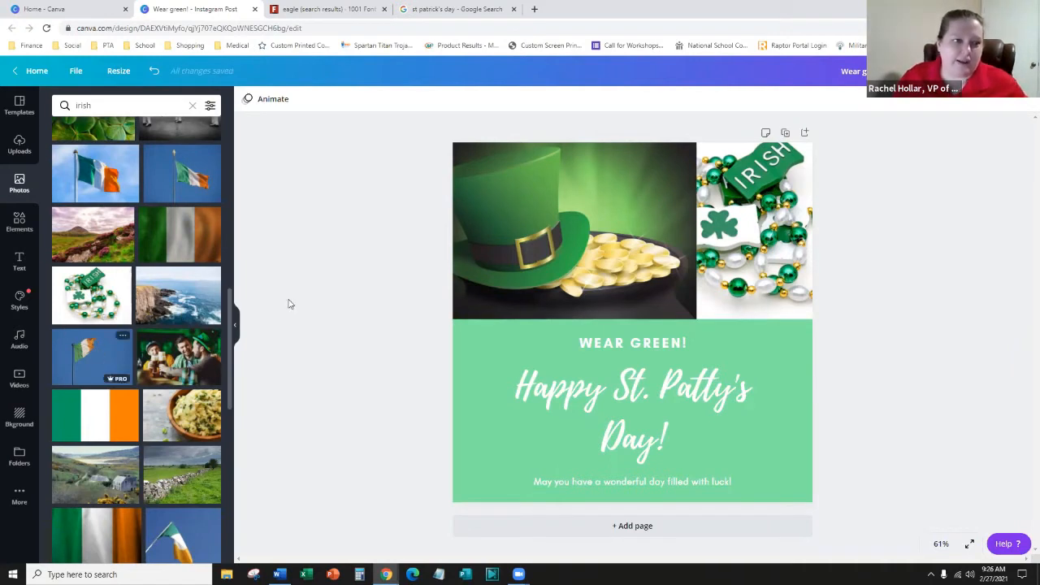
{"action": "scroll", "coordinate": [159, 338], "scroll_direction": "up", "scroll_amount": 3}
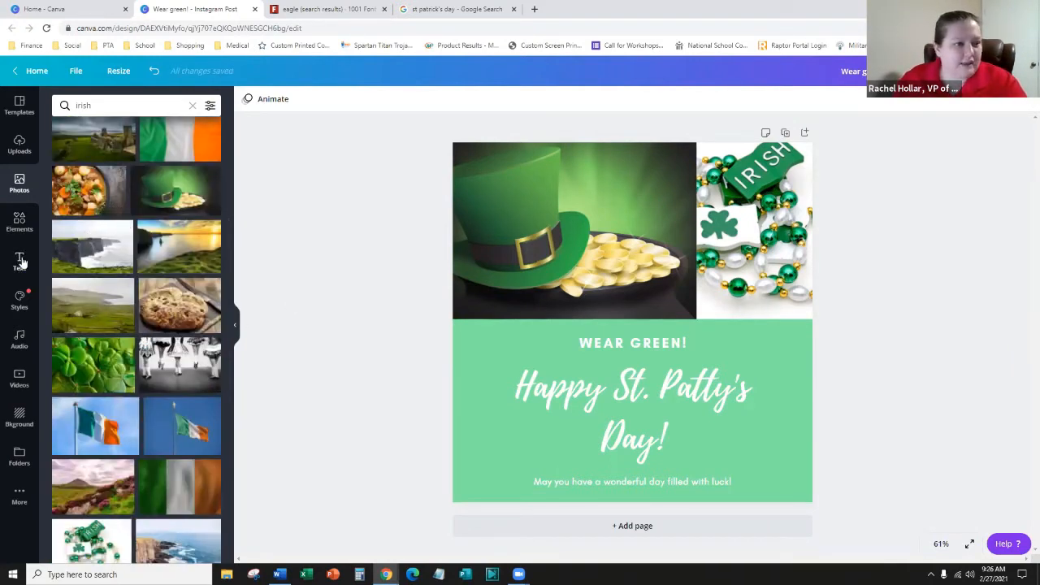
{"action": "scroll", "coordinate": [130, 228], "scroll_direction": "up", "scroll_amount": 5}
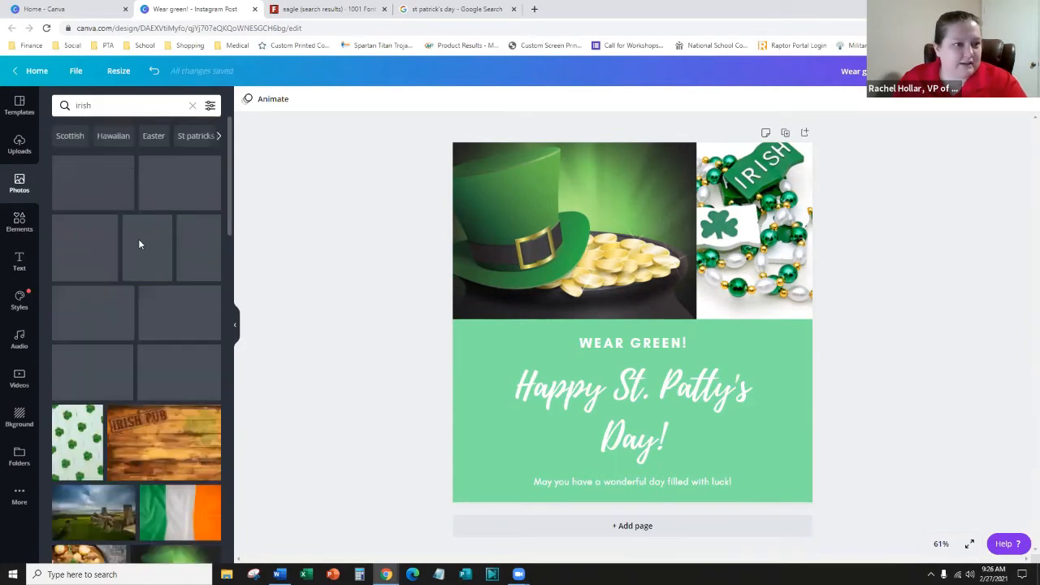
- Filter the 'irish' photo results to Square orientation and Cut-outs only
{"action": "left_click", "coordinate": [211, 106]}
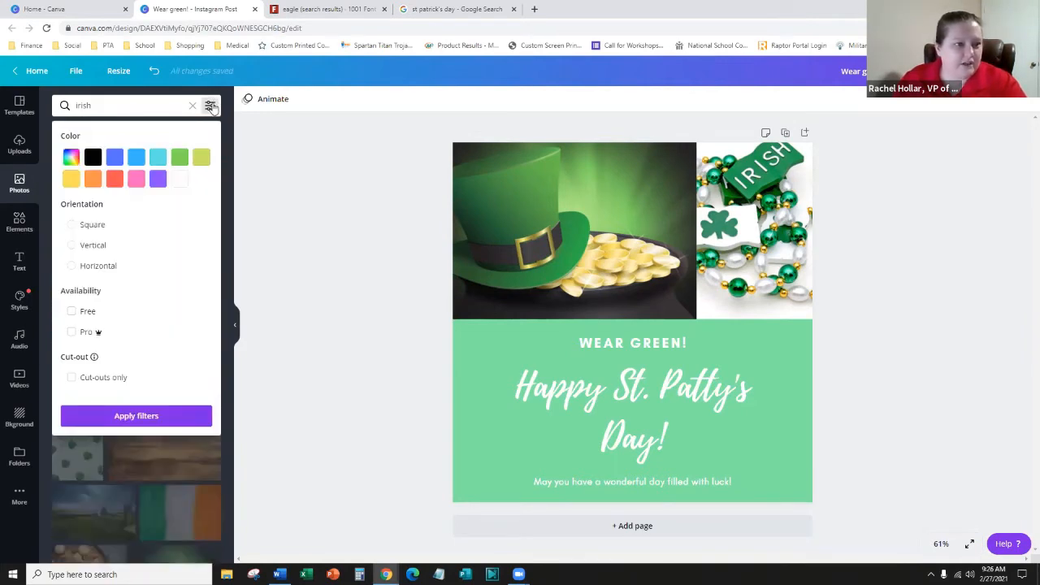
{"action": "left_click", "coordinate": [71, 226]}
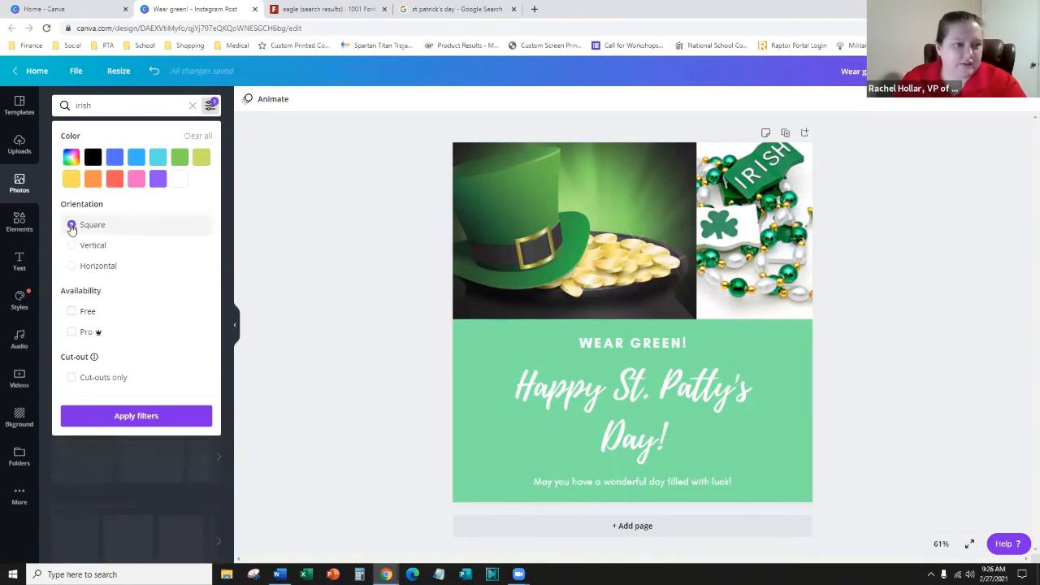
{"action": "left_click", "coordinate": [153, 417]}
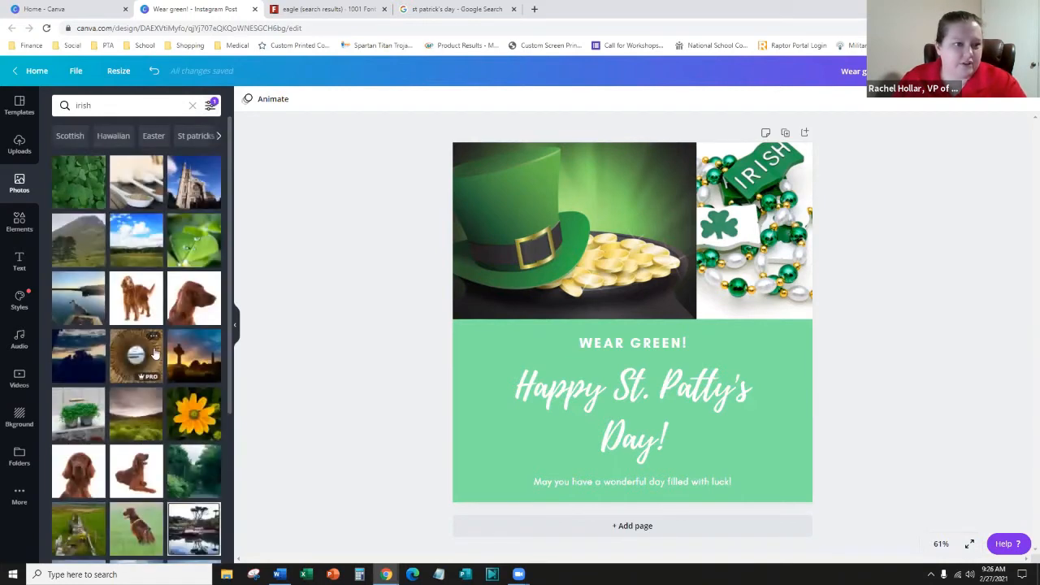
{"action": "left_click", "coordinate": [211, 105]}
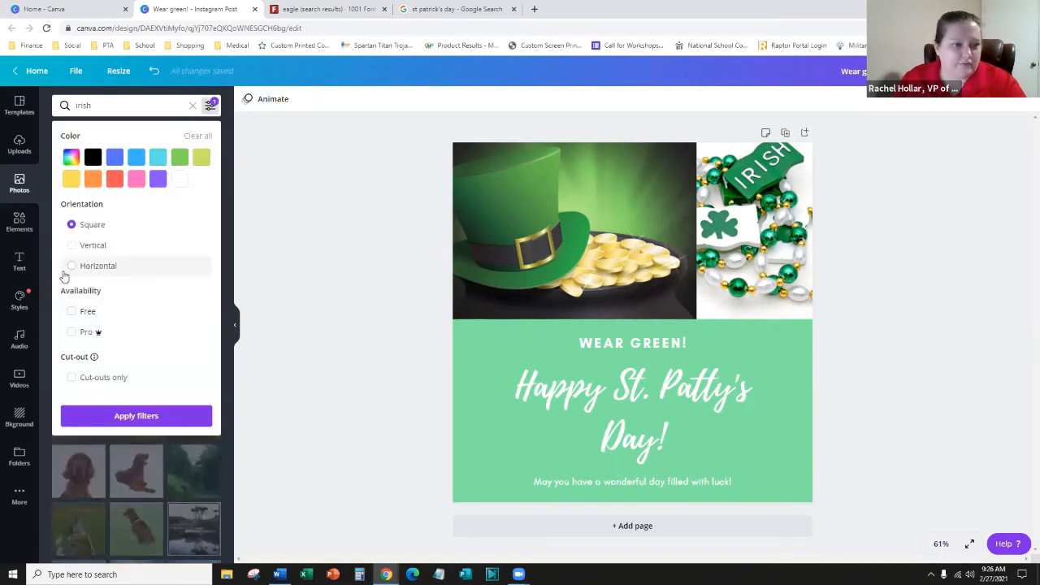
{"action": "left_click", "coordinate": [70, 378]}
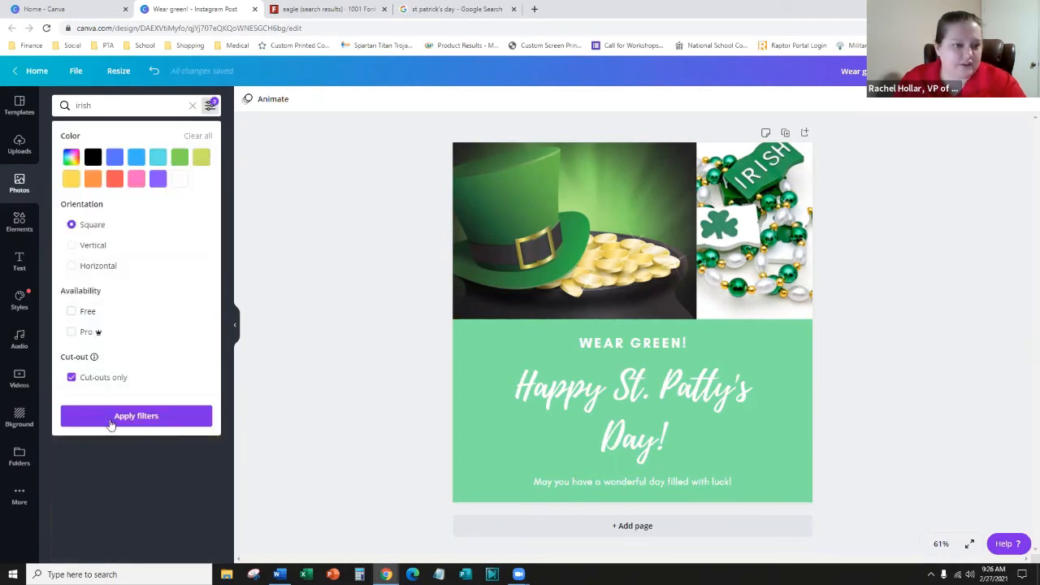
{"action": "left_click", "coordinate": [111, 419]}
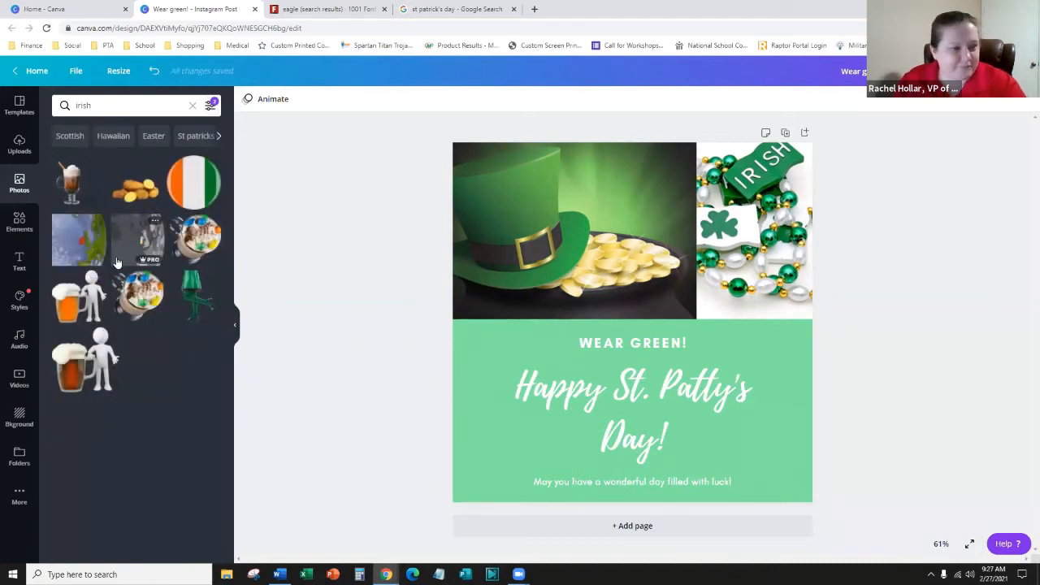
- Detach the IRISH beads photo from the grid and remove its white background
{"action": "left_click", "coordinate": [779, 251]}
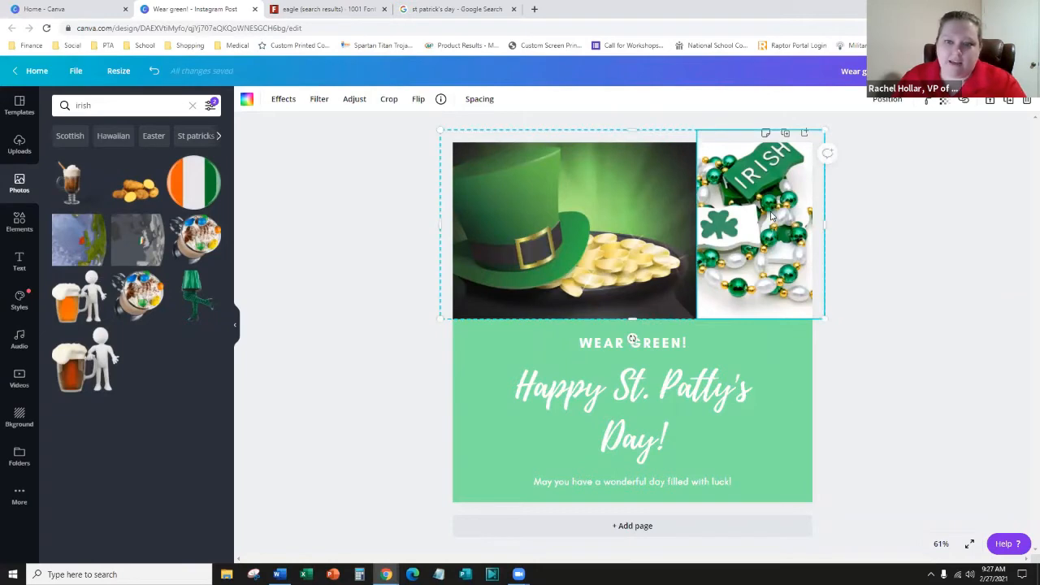
{"action": "right_click", "coordinate": [772, 215]}
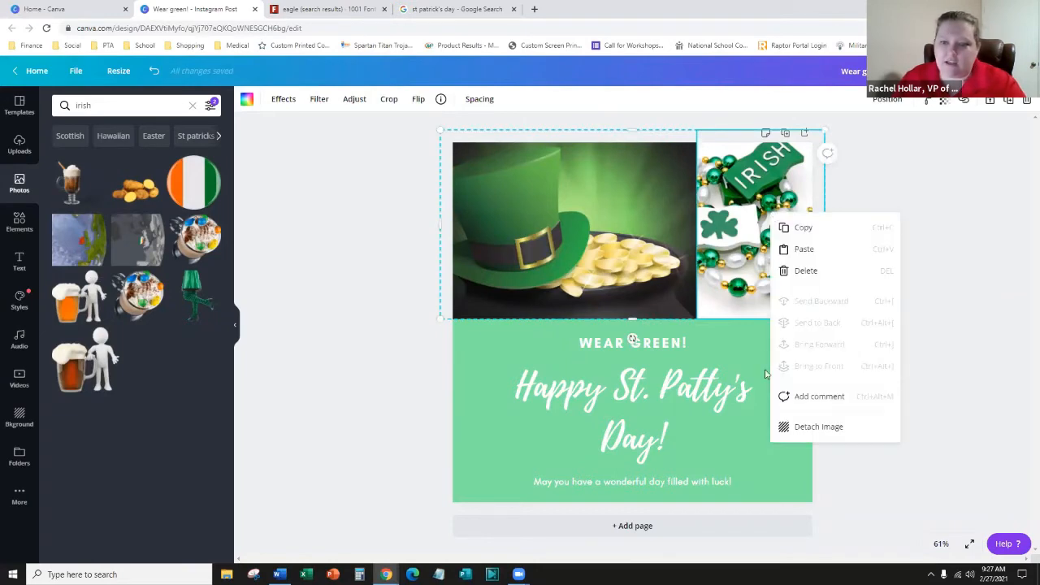
{"action": "left_click", "coordinate": [815, 427]}
{"action": "left_click_drag", "start_coordinate": [643, 316], "coordinate": [634, 367]}
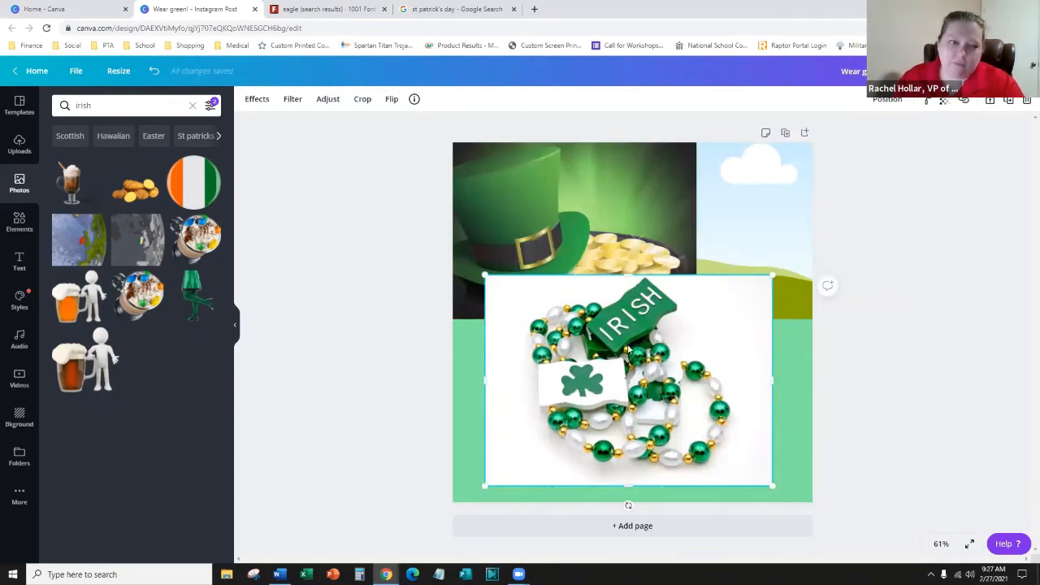
{"action": "left_click", "coordinate": [254, 100]}
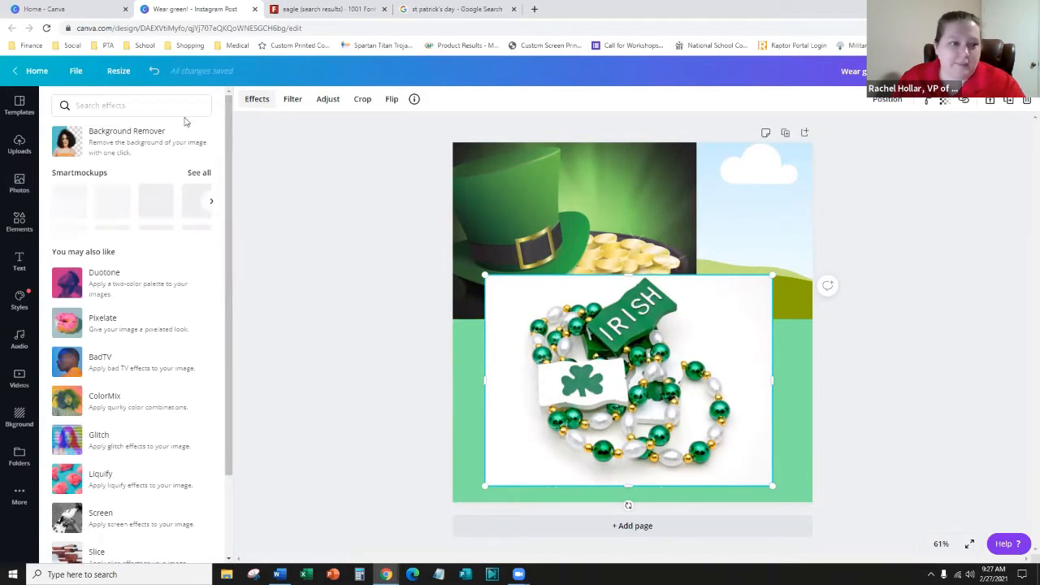
{"action": "left_click", "coordinate": [116, 143]}
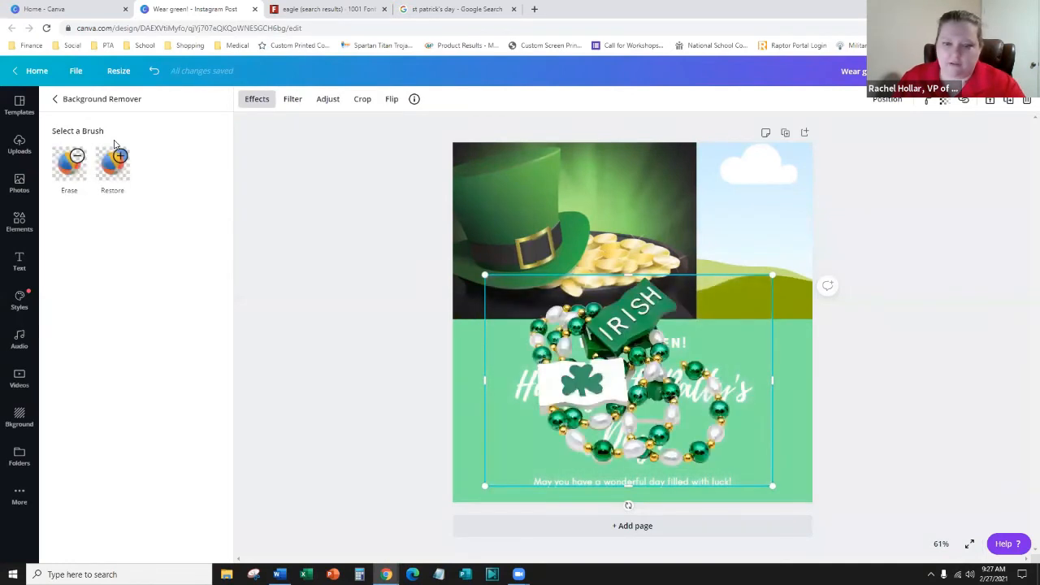
- Reposition the beads cut-out and enlarge it across the greeting text
{"action": "left_click_drag", "start_coordinate": [682, 344], "coordinate": [637, 378]}
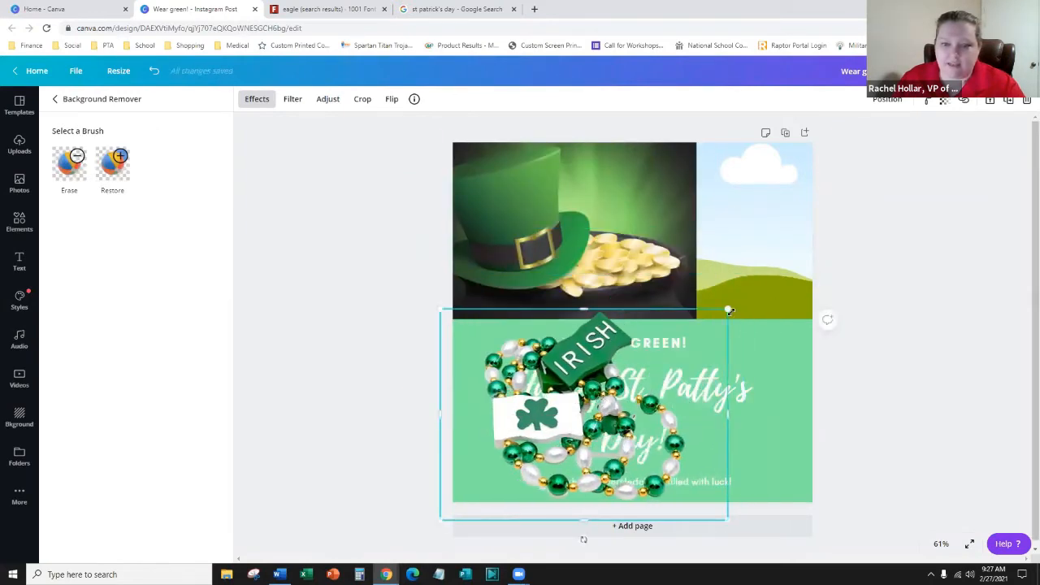
{"action": "left_click_drag", "start_coordinate": [687, 334], "coordinate": [628, 411]}
{"action": "left_click_drag", "start_coordinate": [533, 464], "coordinate": [578, 365]}
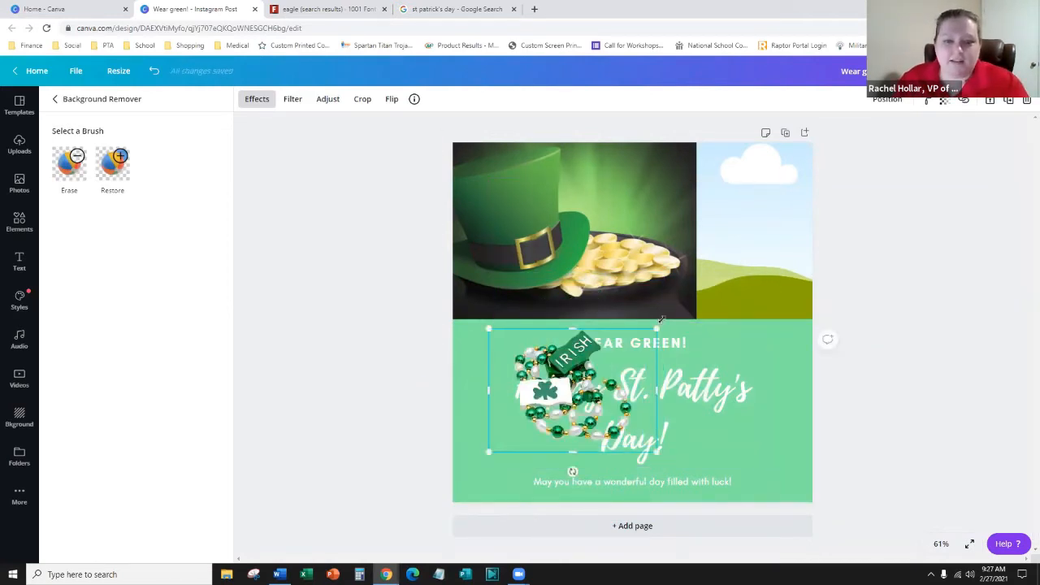
{"action": "left_click_drag", "start_coordinate": [657, 328], "coordinate": [767, 232]}
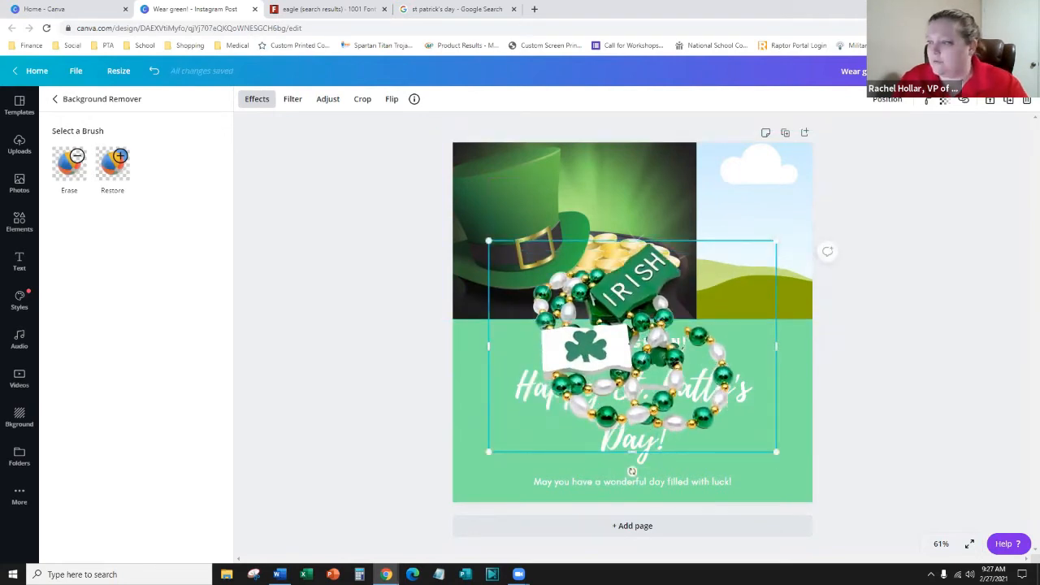
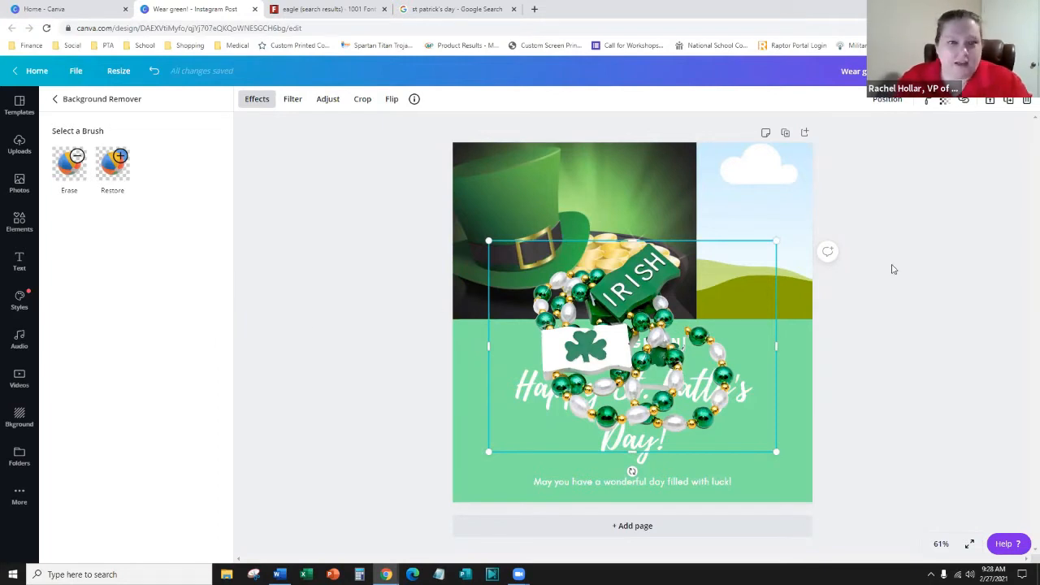
- Enlarge the beads cut-out and erase the 'IR' letters on its IRISH box with a size-33 brush
{"action": "left_click_drag", "start_coordinate": [794, 236], "coordinate": [797, 227]}
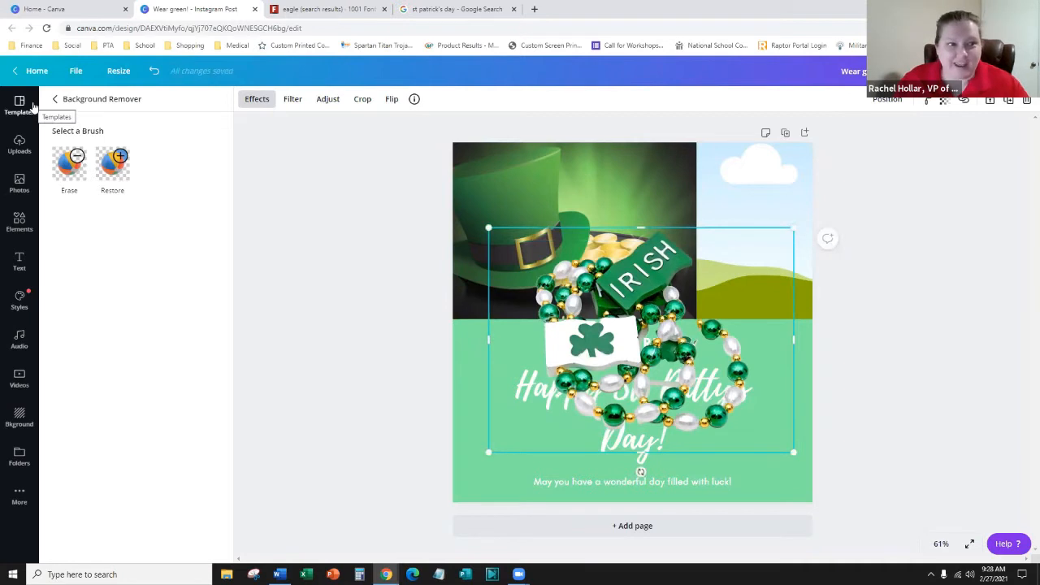
{"action": "left_click", "coordinate": [108, 167]}
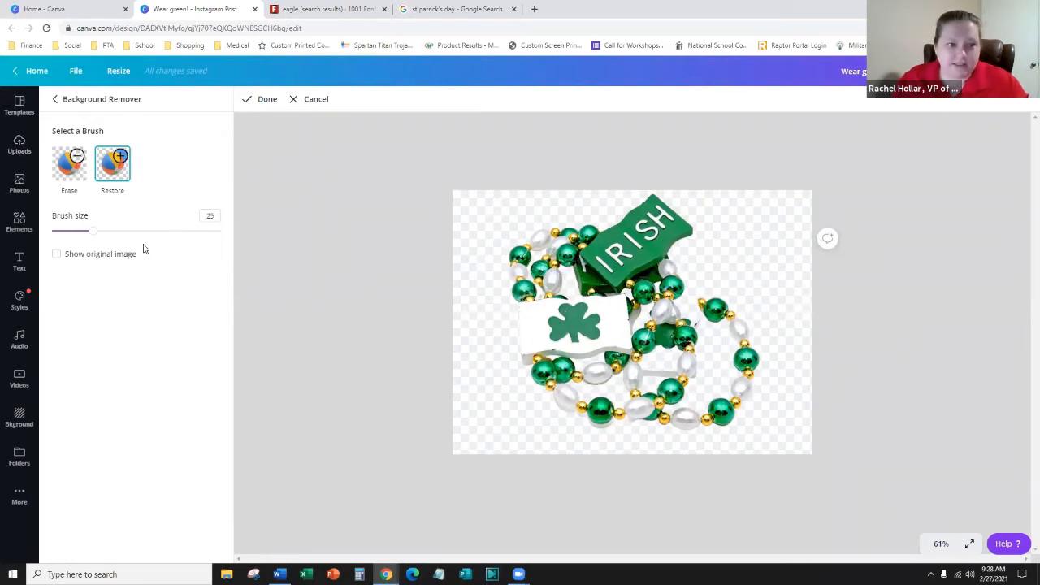
{"action": "left_click_drag", "start_coordinate": [93, 233], "coordinate": [229, 233]}
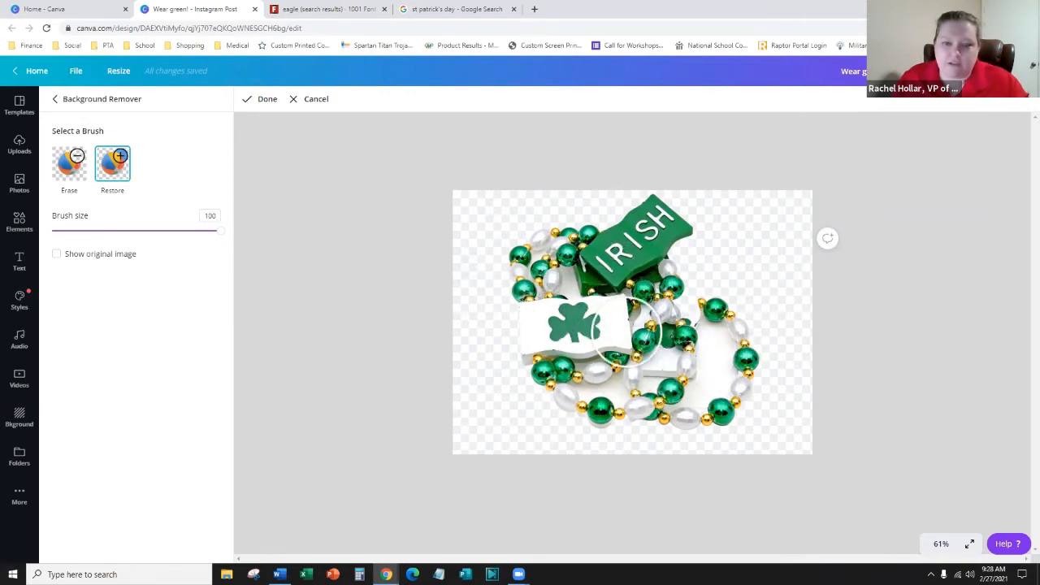
{"action": "left_click", "coordinate": [65, 172]}
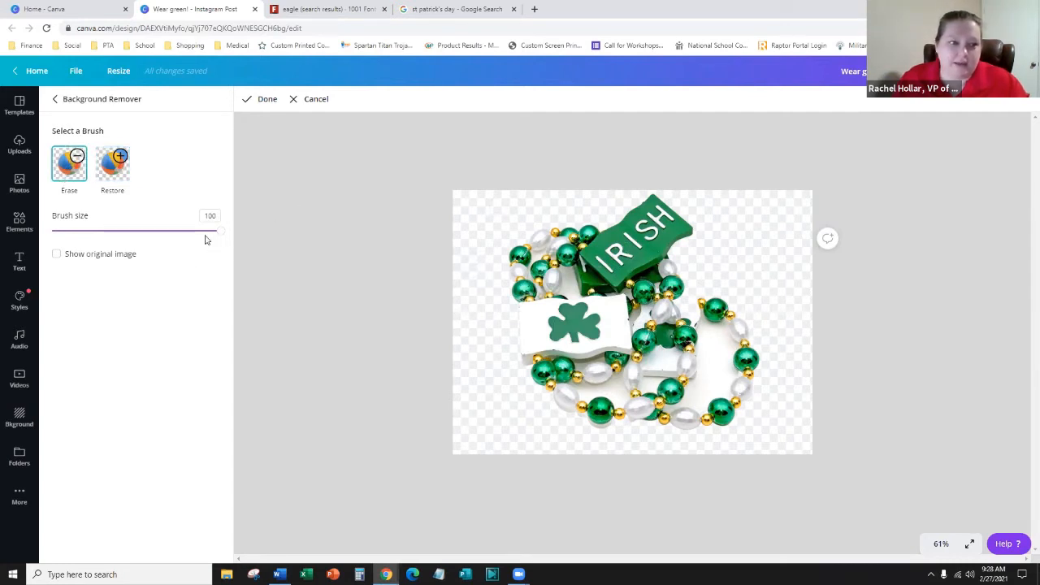
{"action": "left_click_drag", "start_coordinate": [217, 236], "coordinate": [108, 239]}
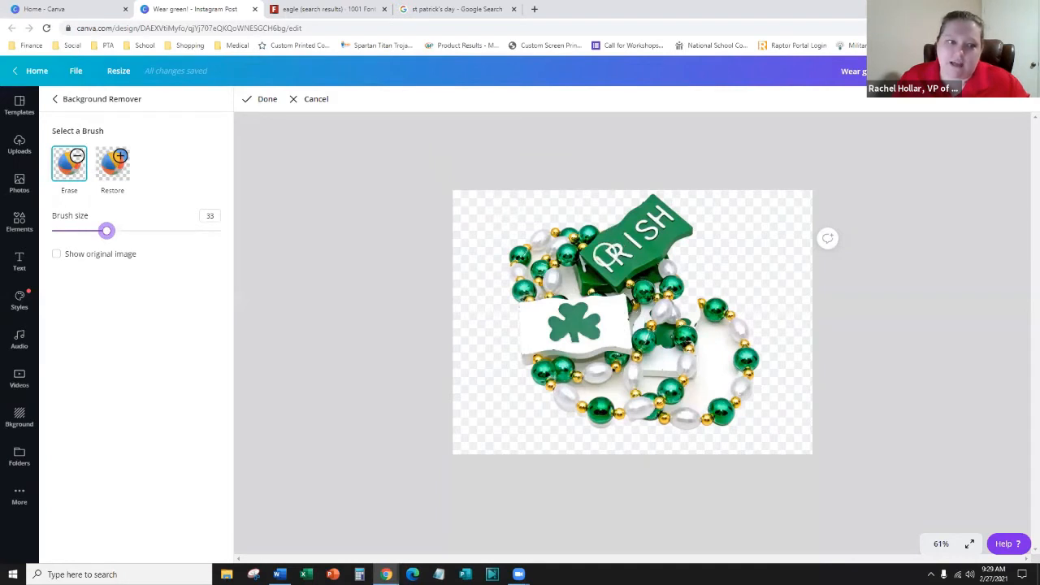
{"action": "left_click_drag", "start_coordinate": [604, 254], "coordinate": [625, 255]}
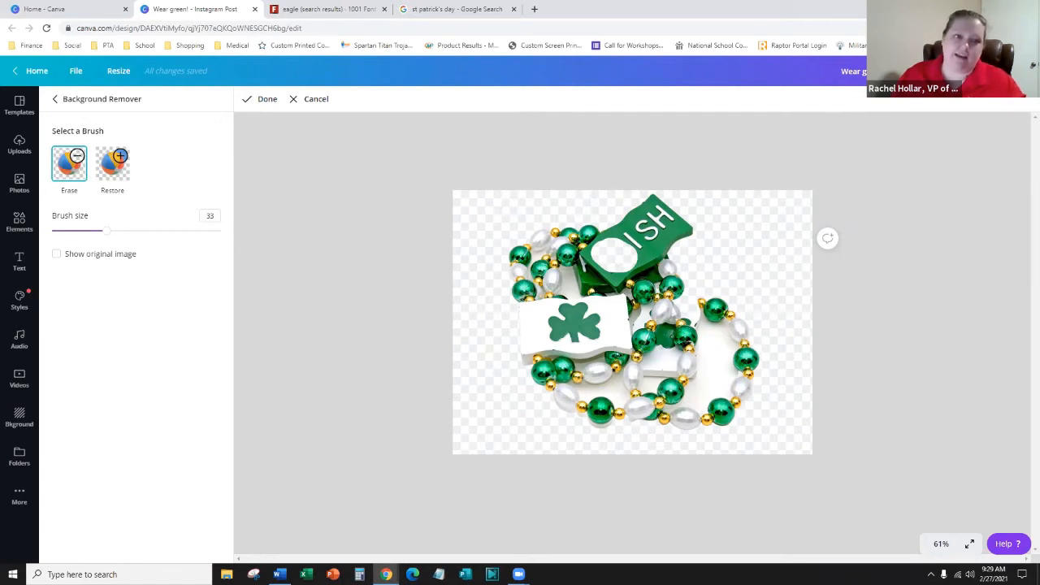
{"action": "left_click", "coordinate": [248, 99]}
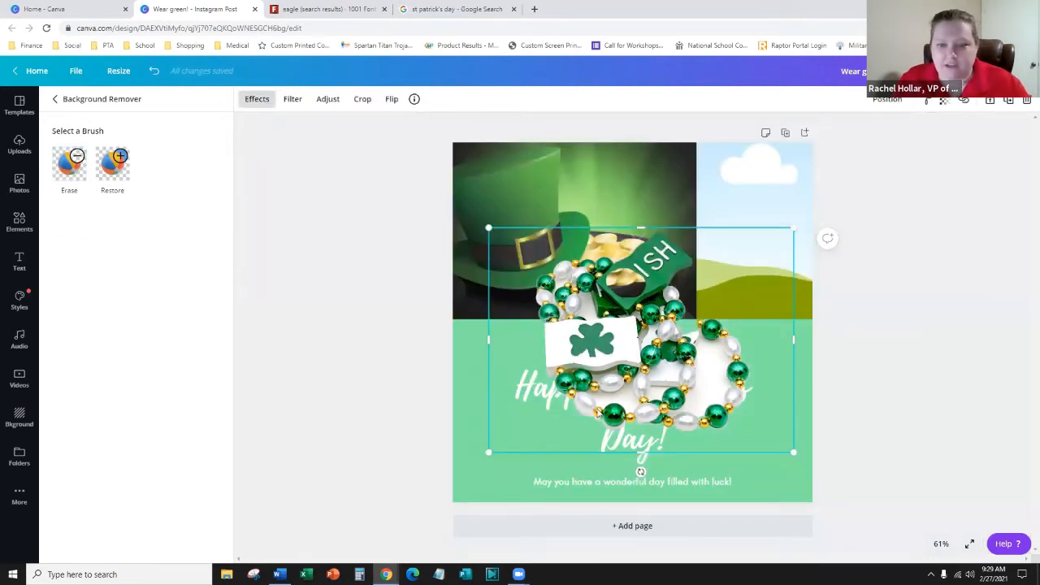
- Delete the beads image and fill the top-right grid cell with a clover photo from the filtered 'irish' search
{"action": "left_click_drag", "start_coordinate": [585, 420], "coordinate": [543, 473]}
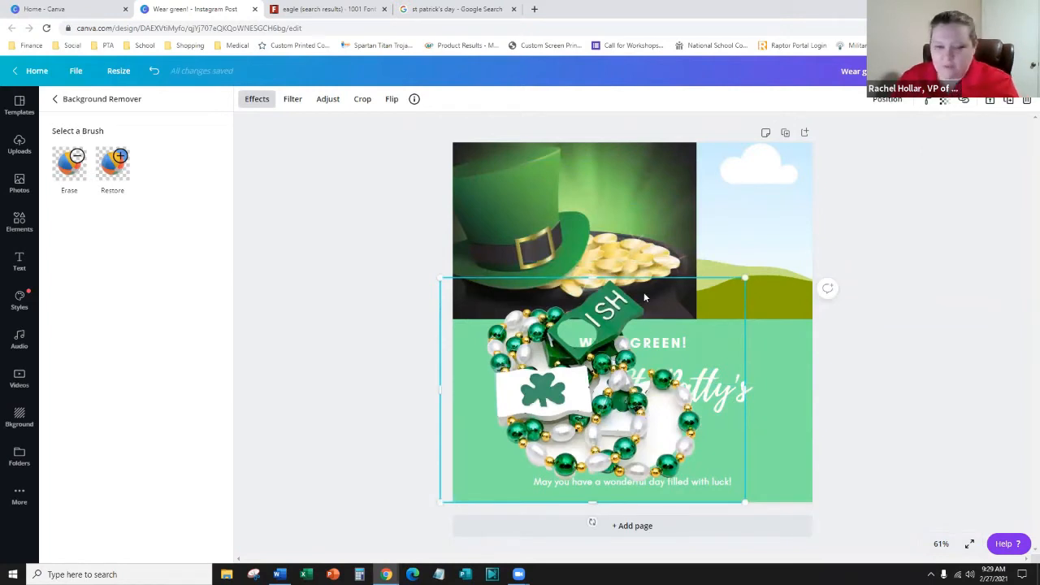
{"action": "key", "text": "Delete"}
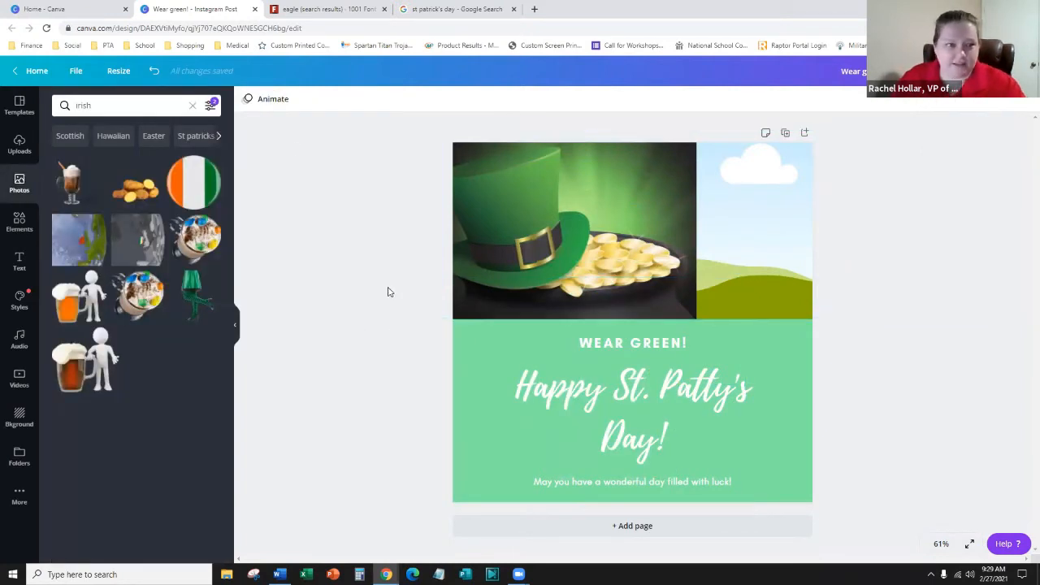
{"action": "left_click", "coordinate": [209, 106]}
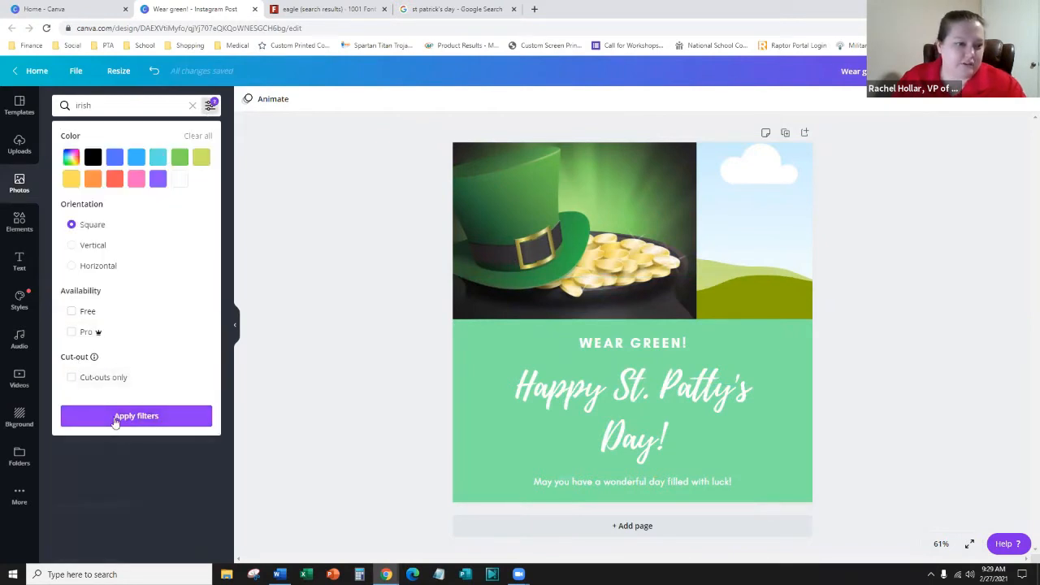
{"action": "left_click", "coordinate": [114, 417]}
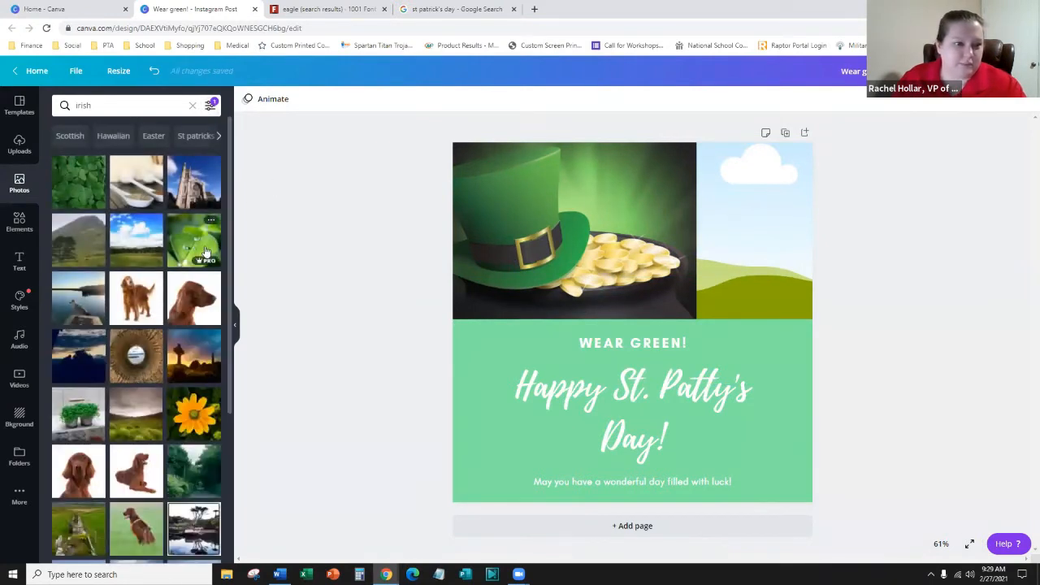
{"action": "left_click", "coordinate": [89, 204]}
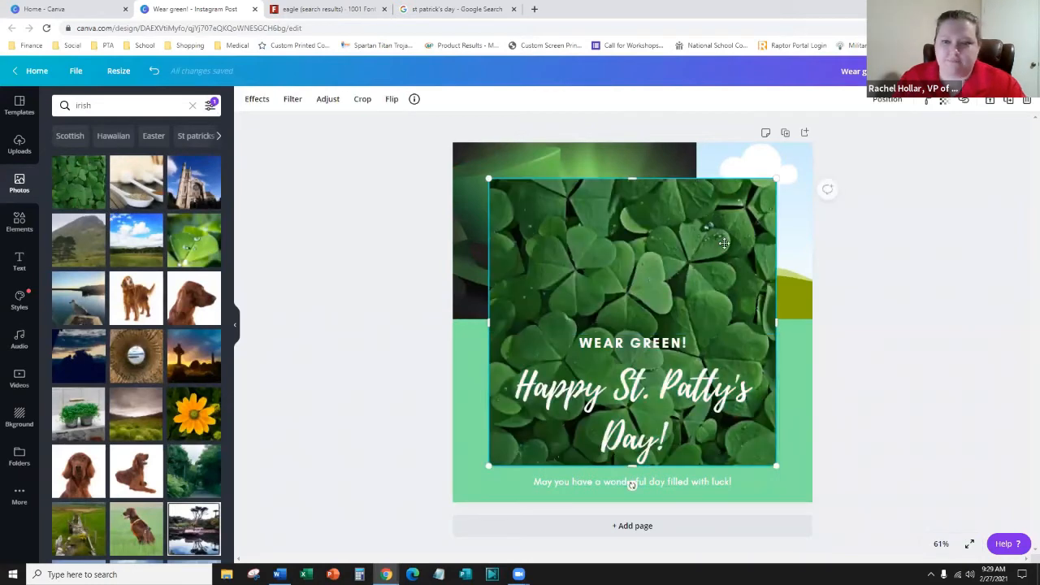
{"action": "left_click_drag", "start_coordinate": [626, 285], "coordinate": [715, 232]}
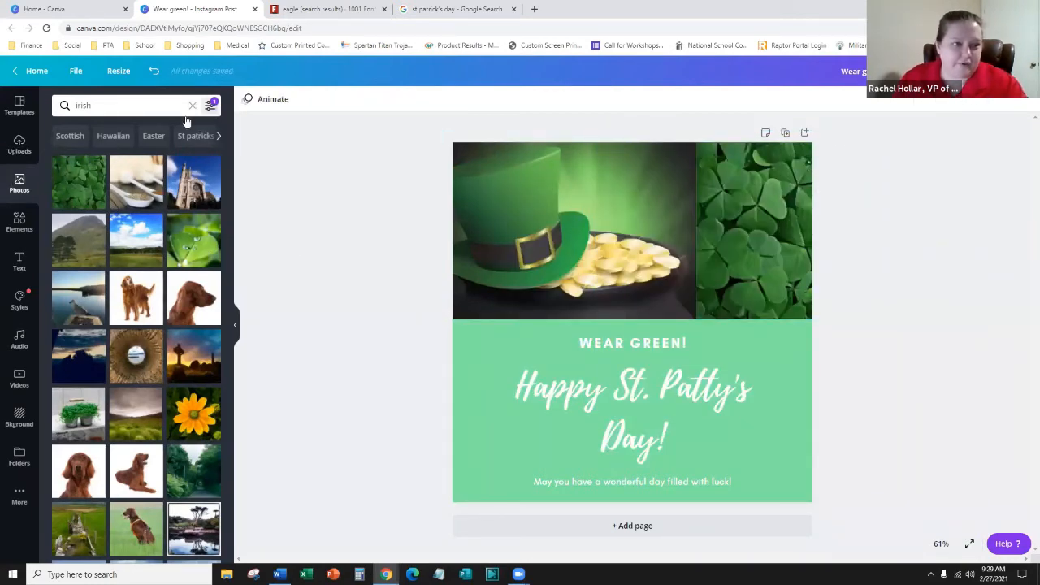
- Search stock videos for 'irish' and place the grazing-cow clip over the middle of the design
{"action": "left_click", "coordinate": [13, 379]}
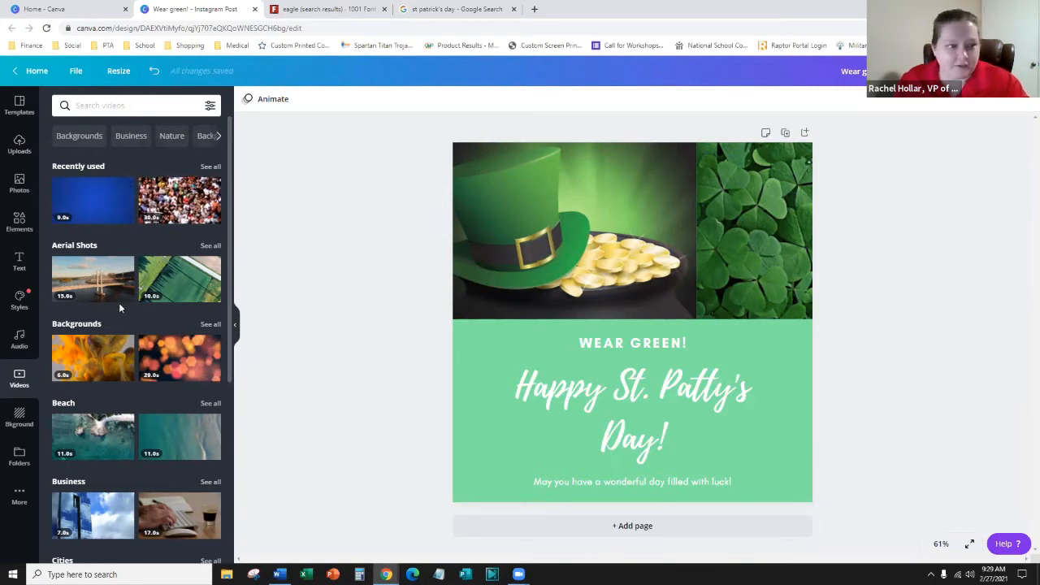
{"action": "scroll", "coordinate": [134, 325], "scroll_direction": "down", "scroll_amount": 2}
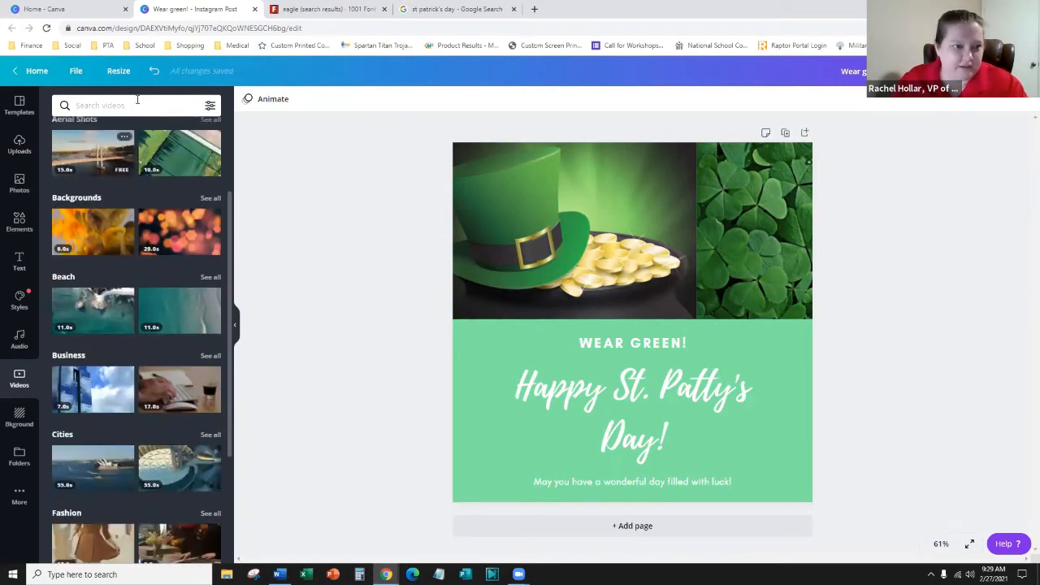
{"action": "type", "text": "irsh"}
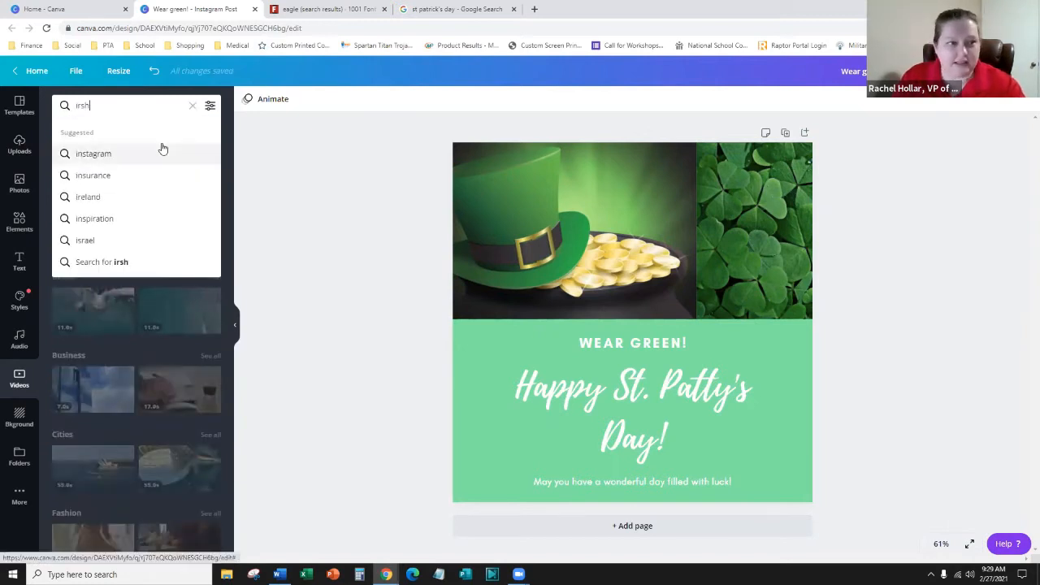
{"action": "type", "text": "ish"}
{"action": "key", "text": "Return"}
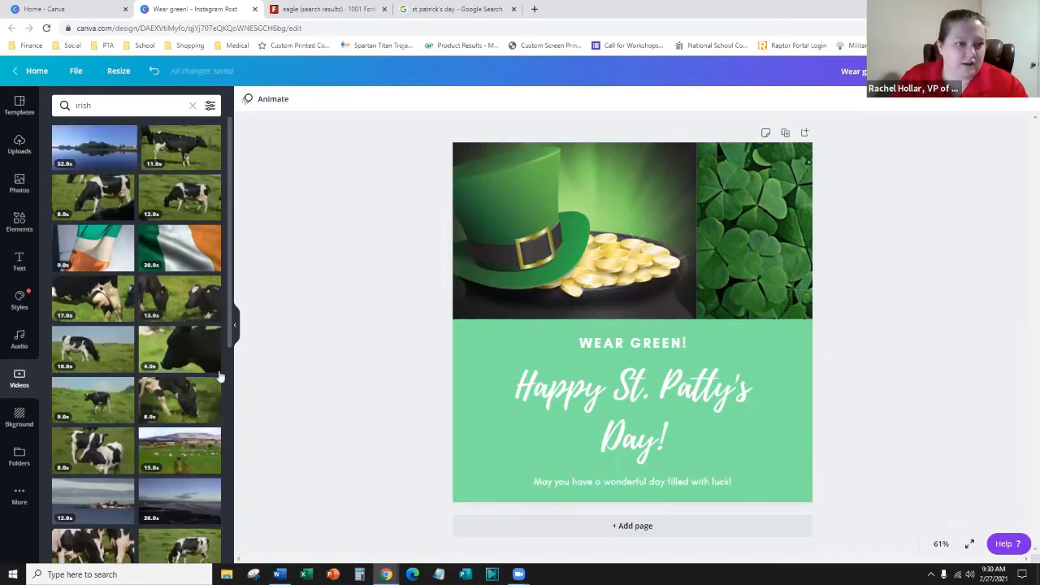
{"action": "scroll", "coordinate": [200, 473], "scroll_direction": "down", "scroll_amount": 2}
{"action": "scroll", "coordinate": [145, 415], "scroll_direction": "up", "scroll_amount": 3}
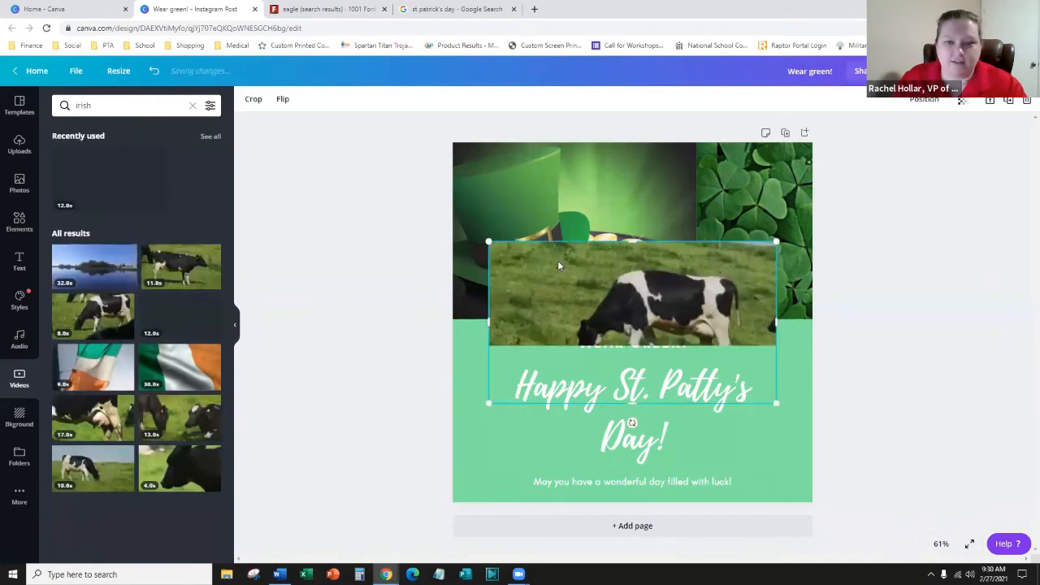
{"action": "left_click_drag", "start_coordinate": [734, 330], "coordinate": [738, 348]}
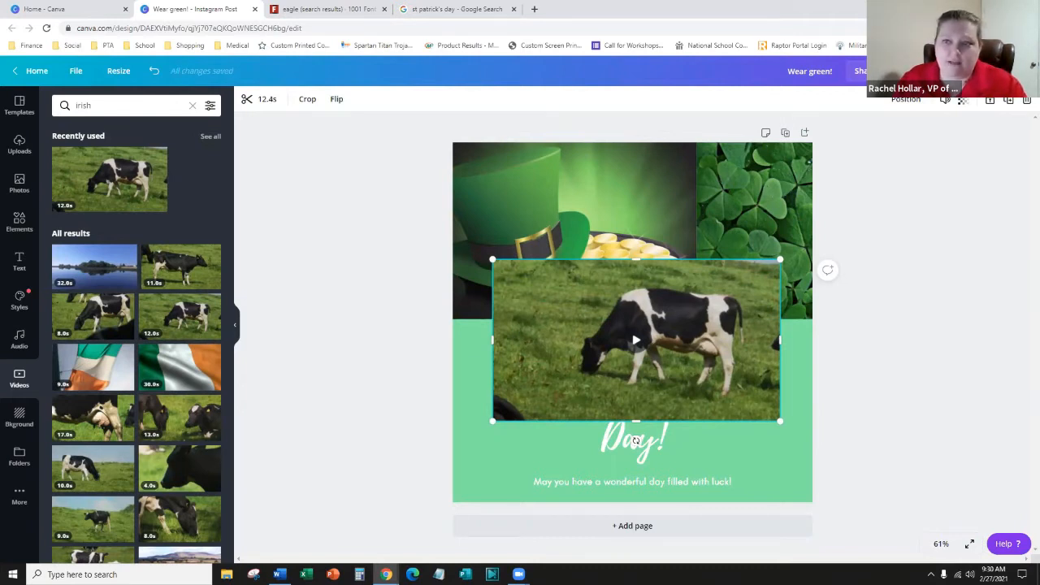
{"action": "left_click", "coordinate": [912, 71]}
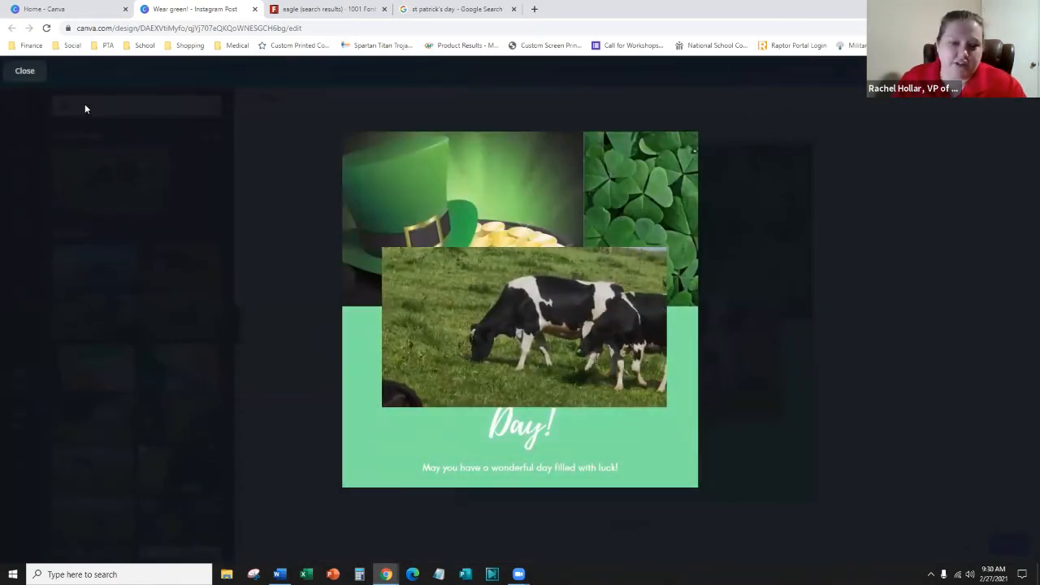
{"action": "left_click", "coordinate": [30, 74]}
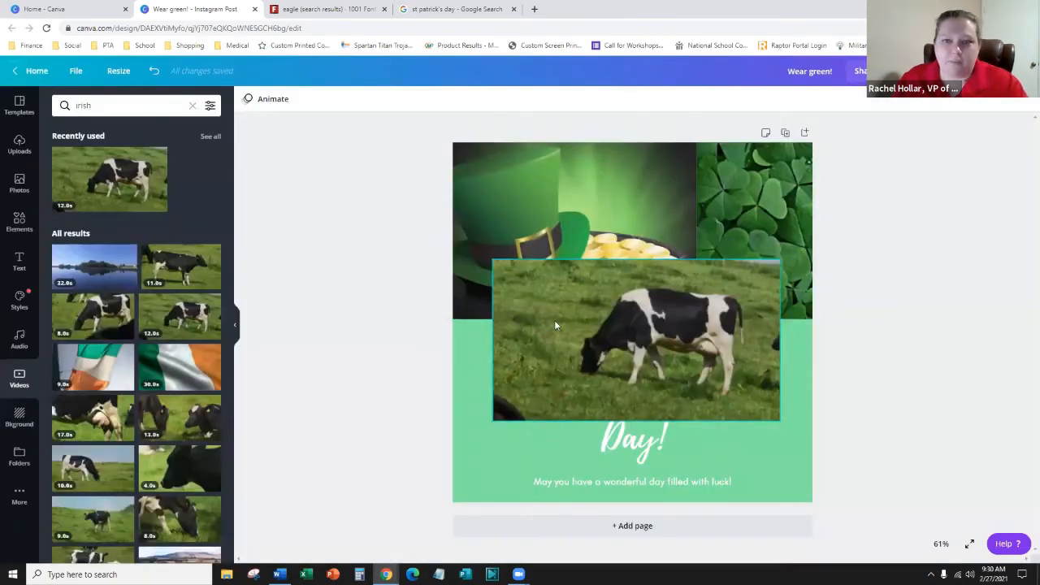
{"action": "left_click", "coordinate": [262, 100]}
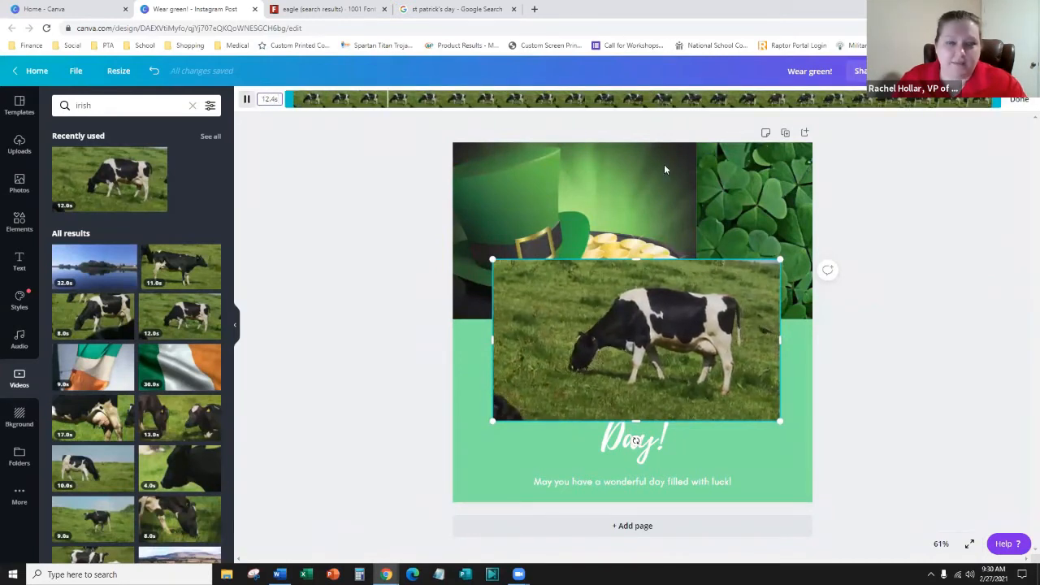
{"action": "left_click", "coordinate": [1016, 99]}
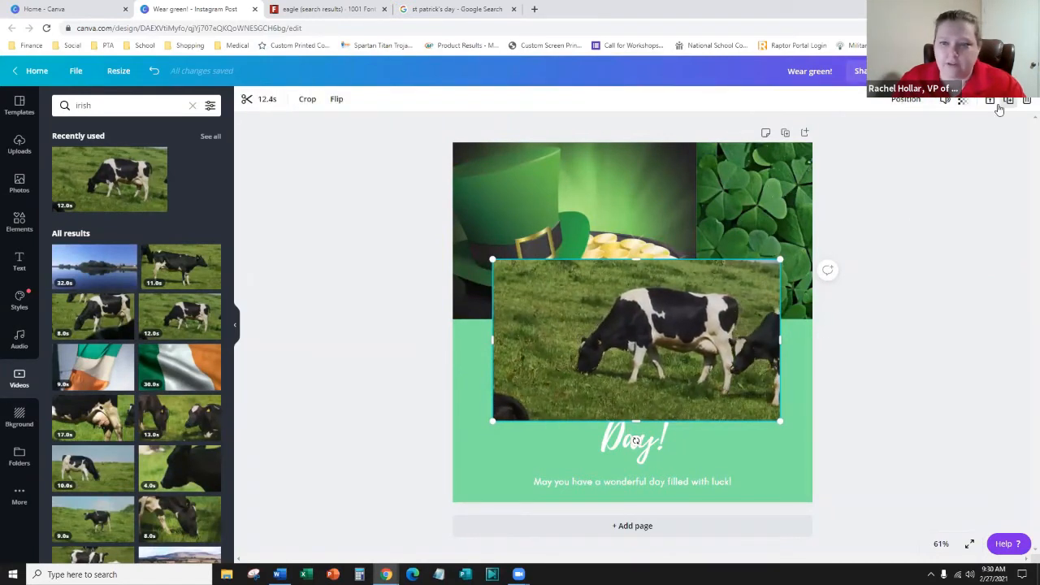
{"action": "left_click", "coordinate": [945, 110]}
{"action": "left_click", "coordinate": [966, 72]}
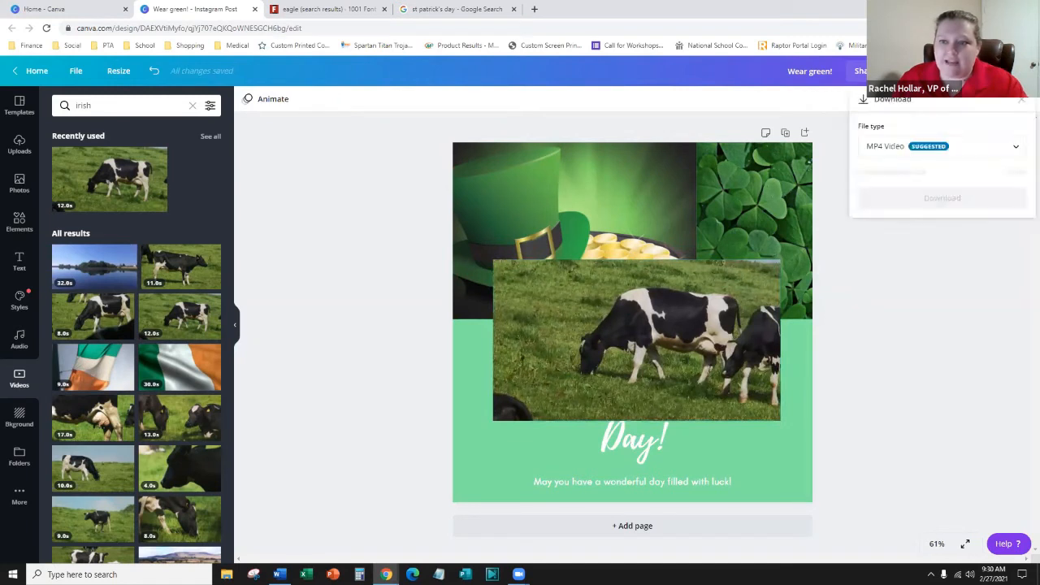
{"action": "left_click", "coordinate": [1013, 151]}
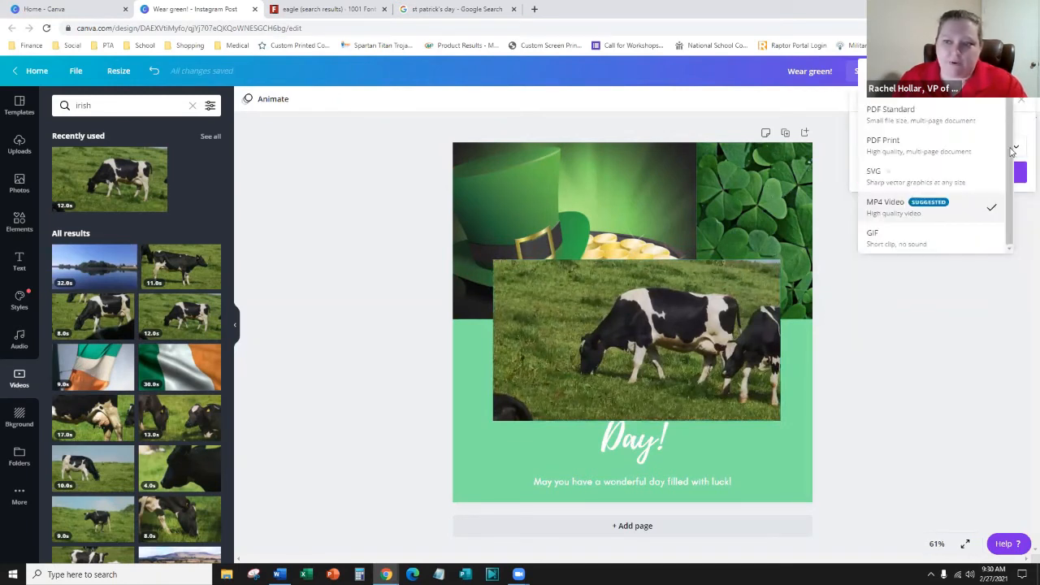
{"action": "left_click", "coordinate": [985, 365]}
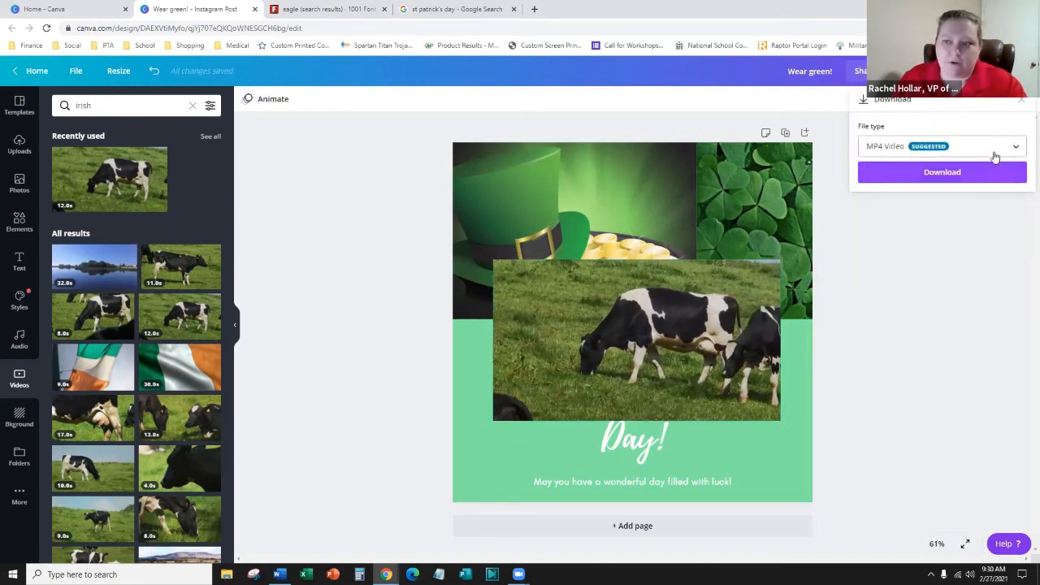
{"action": "left_click", "coordinate": [932, 303]}
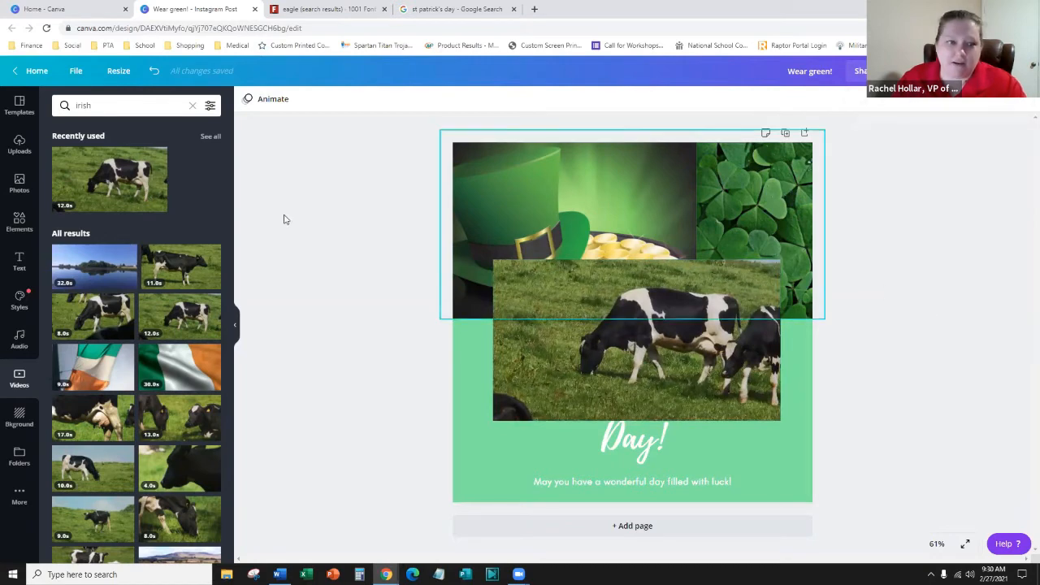
- Move the cow video off the hat photo in the top grid
{"action": "left_click", "coordinate": [468, 198]}
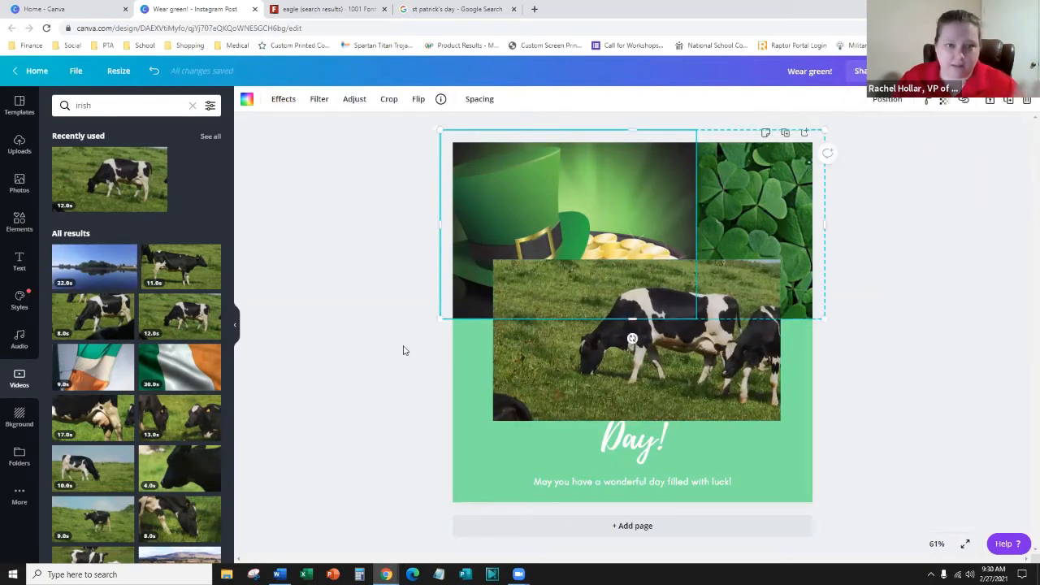
{"action": "left_click", "coordinate": [465, 439]}
{"action": "left_click", "coordinate": [596, 310]}
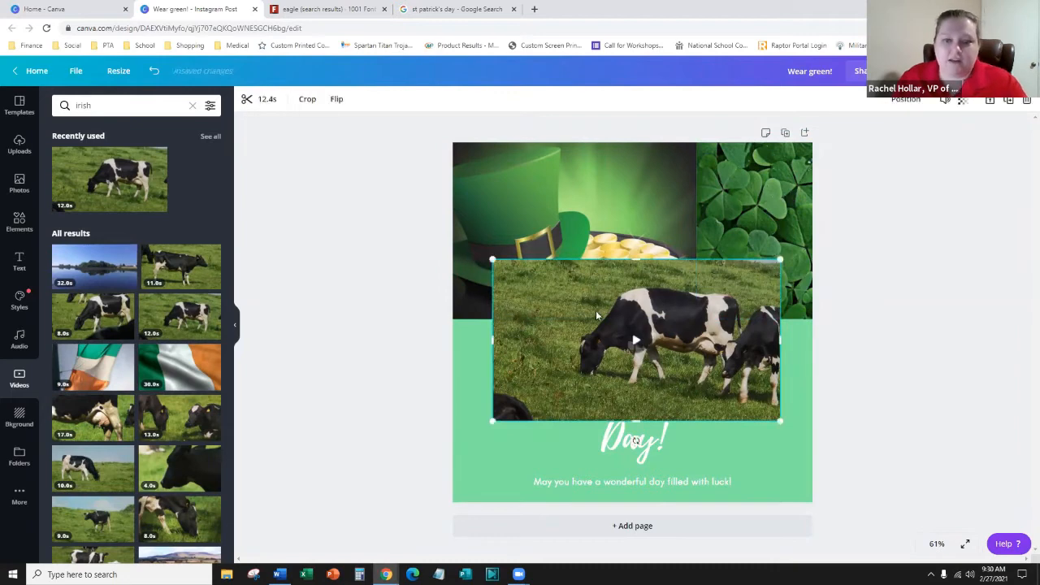
{"action": "left_click_drag", "start_coordinate": [673, 326], "coordinate": [673, 331]}
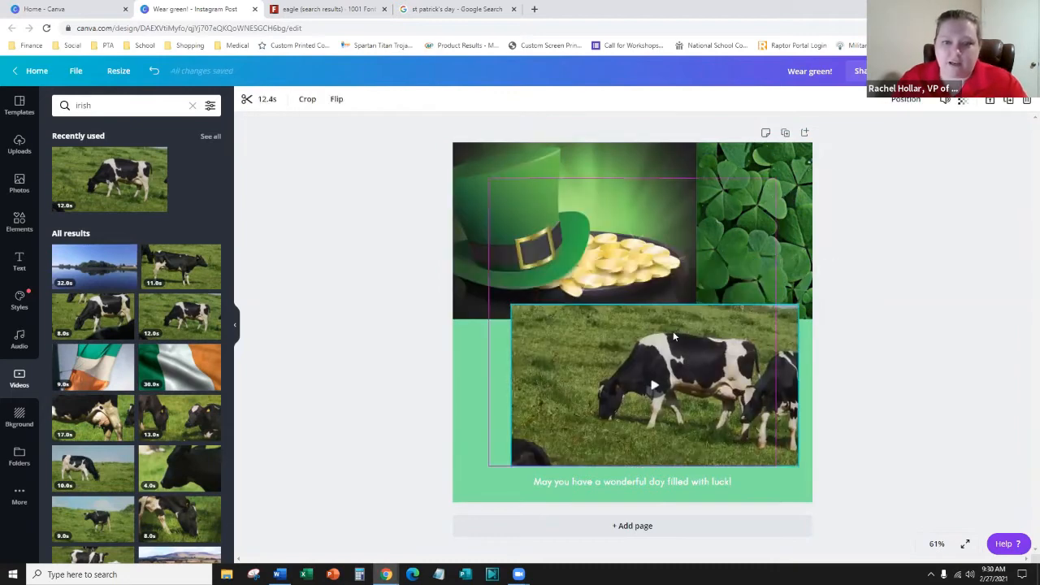
{"action": "left_click", "coordinate": [634, 193]}
{"action": "right_click", "coordinate": [626, 193]}
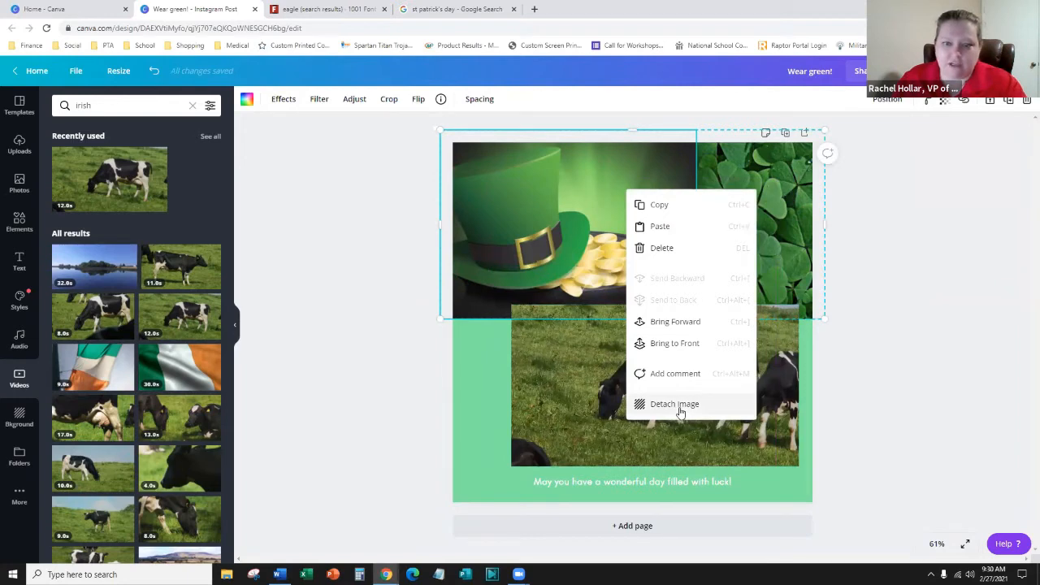
{"action": "left_click", "coordinate": [943, 304]}
- Replace the clover photo in the top-right frame with the cow video and preview the design full-screen
{"action": "left_click", "coordinate": [772, 215]}
{"action": "right_click", "coordinate": [779, 219]}
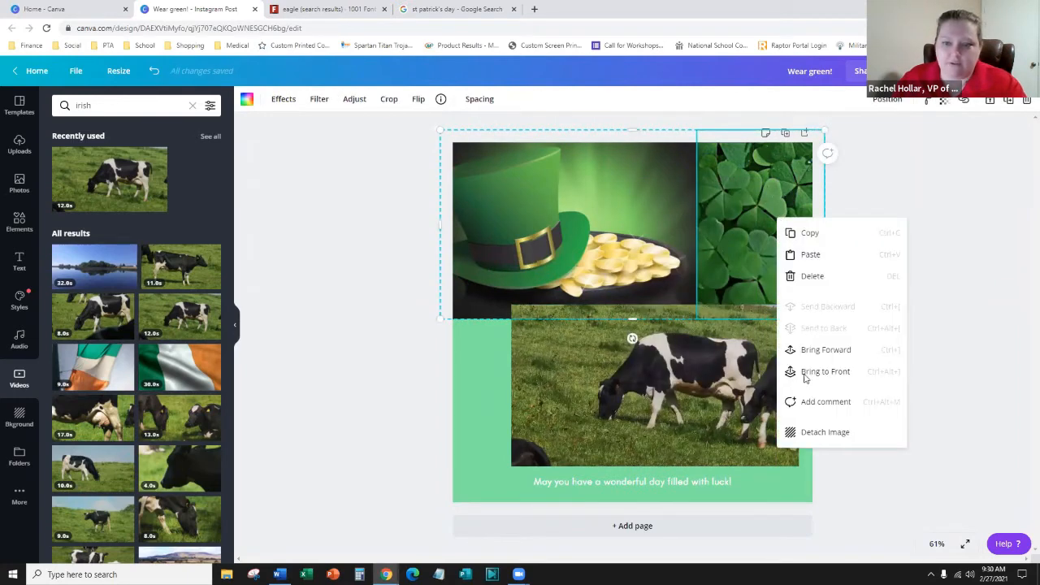
{"action": "left_click", "coordinate": [817, 432]}
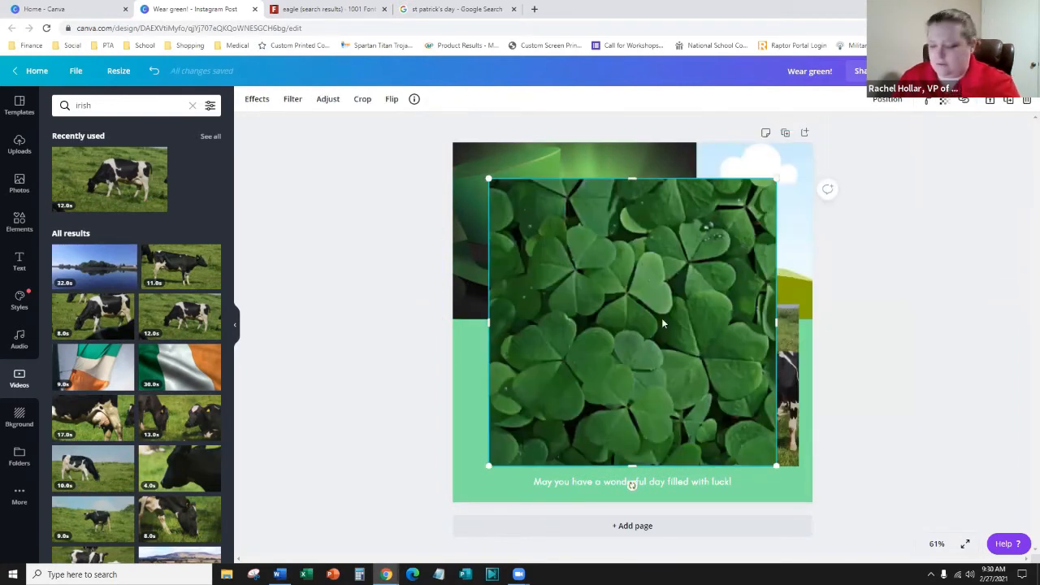
{"action": "key", "text": "Delete"}
{"action": "left_click", "coordinate": [655, 391]}
{"action": "left_click_drag", "start_coordinate": [656, 390], "coordinate": [732, 244]}
{"action": "left_click", "coordinate": [900, 429]}
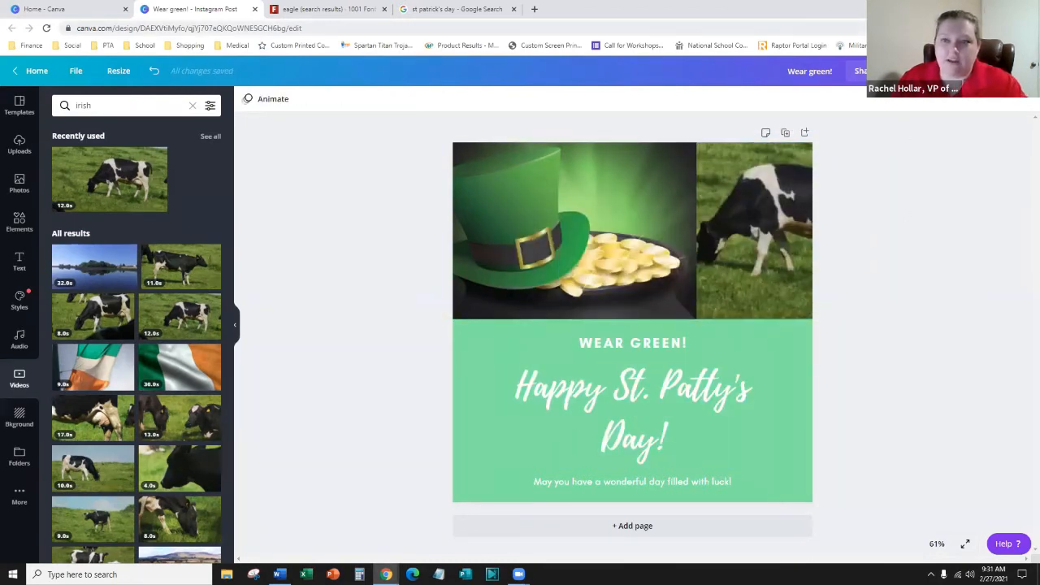
{"action": "left_click", "coordinate": [914, 71]}
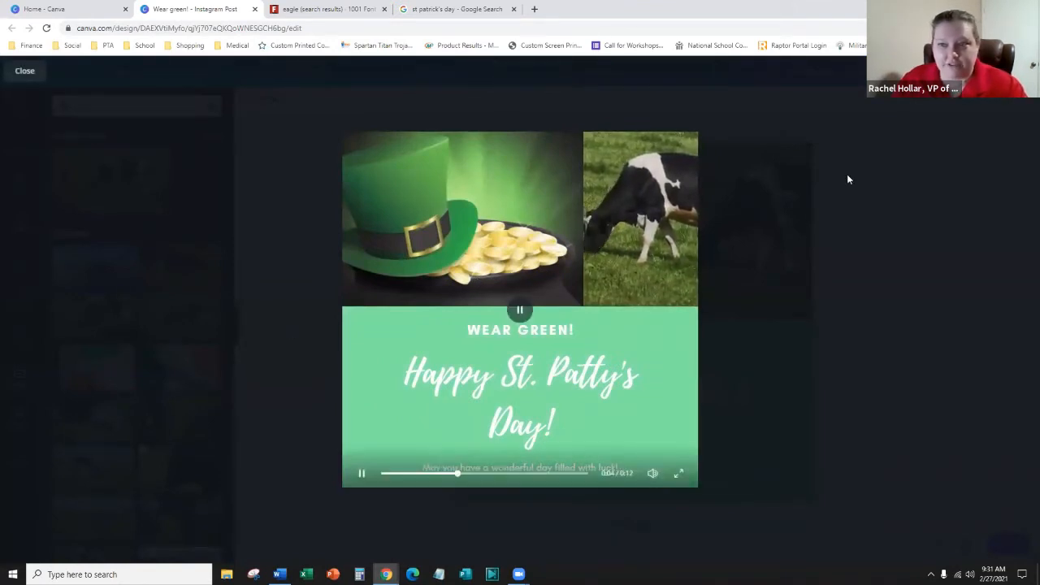
{"action": "left_click", "coordinate": [24, 71]}
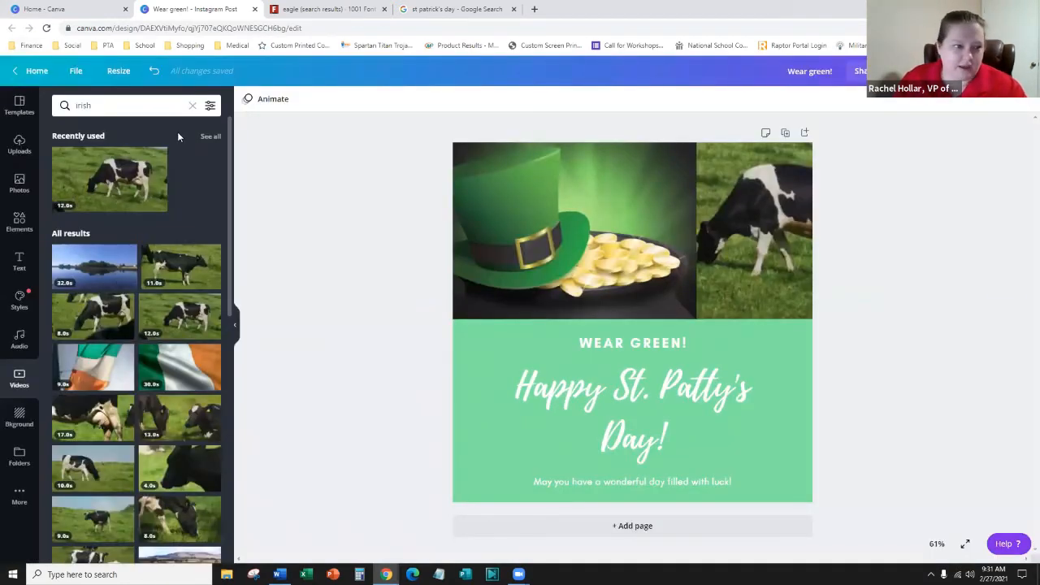
- Open the Background panel, then copy the 17 March image from Google Images and return to Canva
{"action": "left_click", "coordinate": [16, 429]}
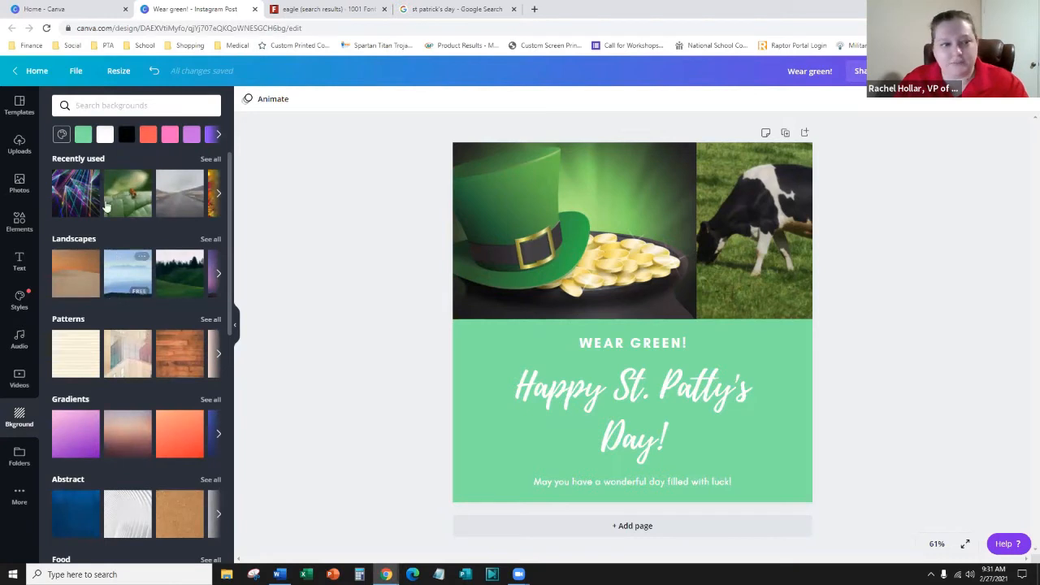
{"action": "scroll", "coordinate": [134, 434], "scroll_direction": "down", "scroll_amount": 3}
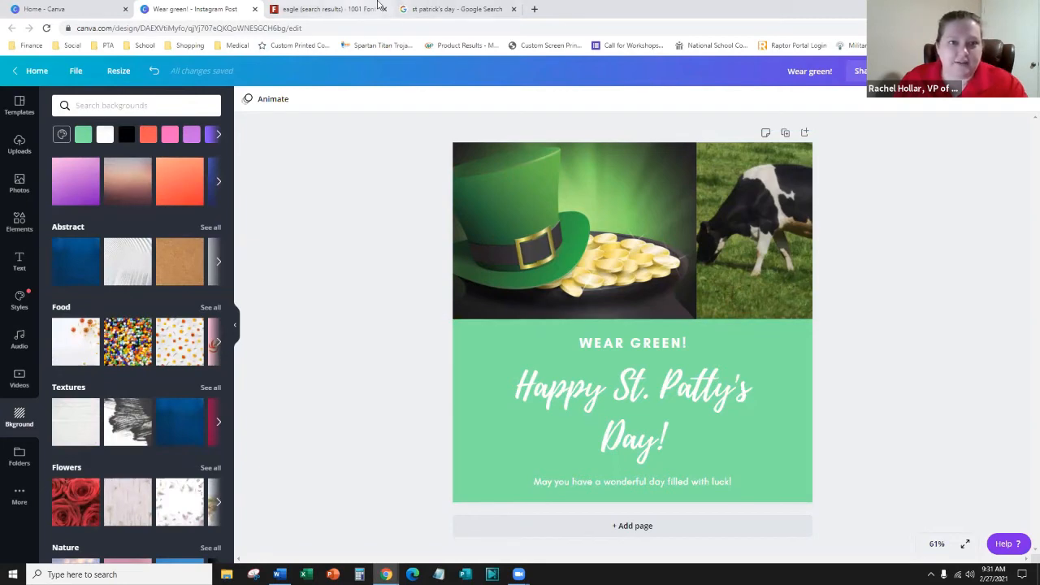
{"action": "left_click", "coordinate": [350, 272]}
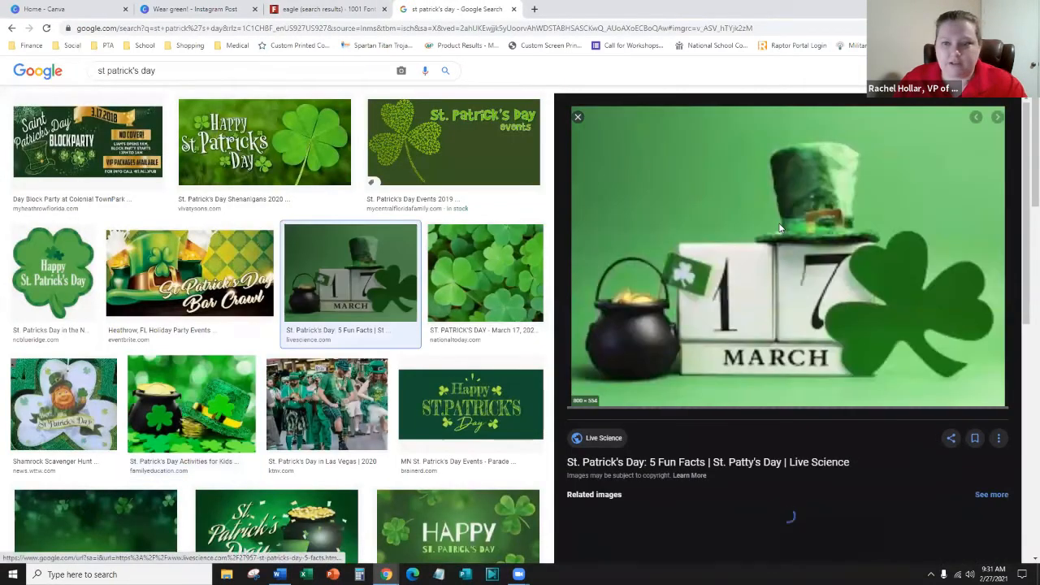
{"action": "right_click", "coordinate": [780, 221]}
{"action": "left_click", "coordinate": [815, 366]}
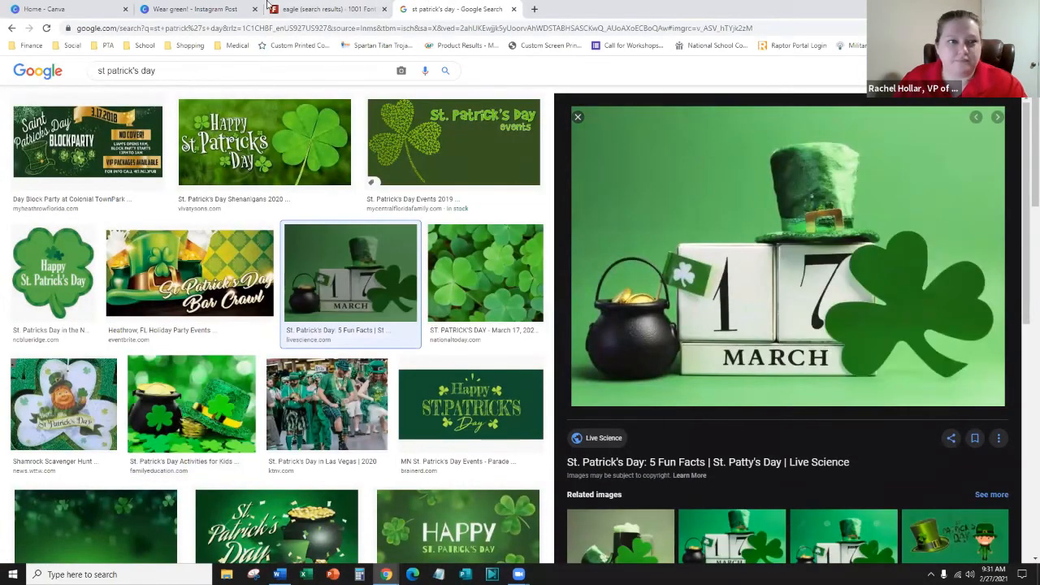
{"action": "left_click", "coordinate": [325, 9]}
{"action": "left_click", "coordinate": [195, 9]}
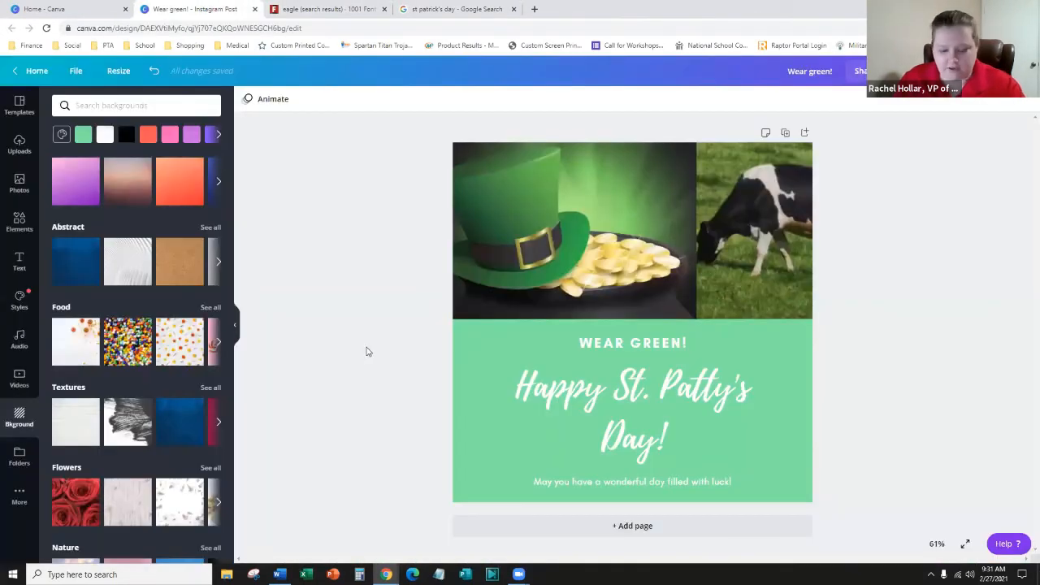
- Paste the 17 March image and make it the page background behind the greeting text
{"action": "key", "text": "ctrl+v"}
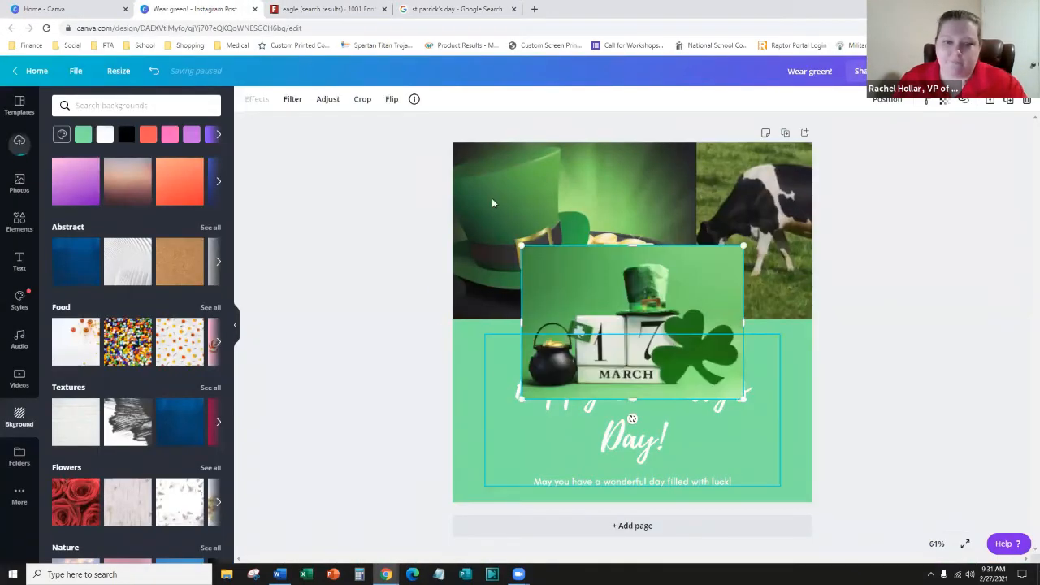
{"action": "left_click_drag", "start_coordinate": [590, 280], "coordinate": [563, 343]}
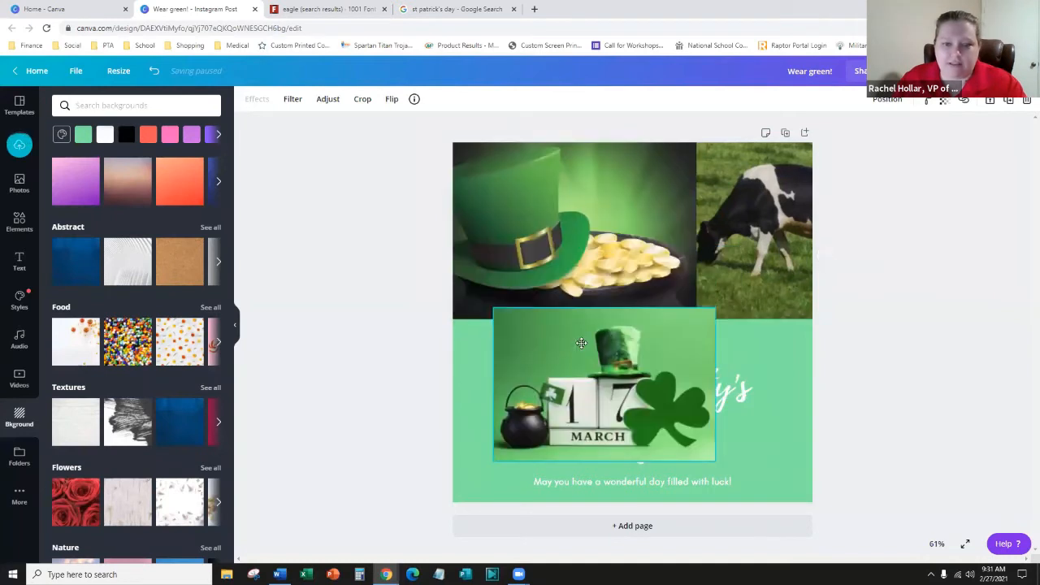
{"action": "right_click", "coordinate": [518, 347]}
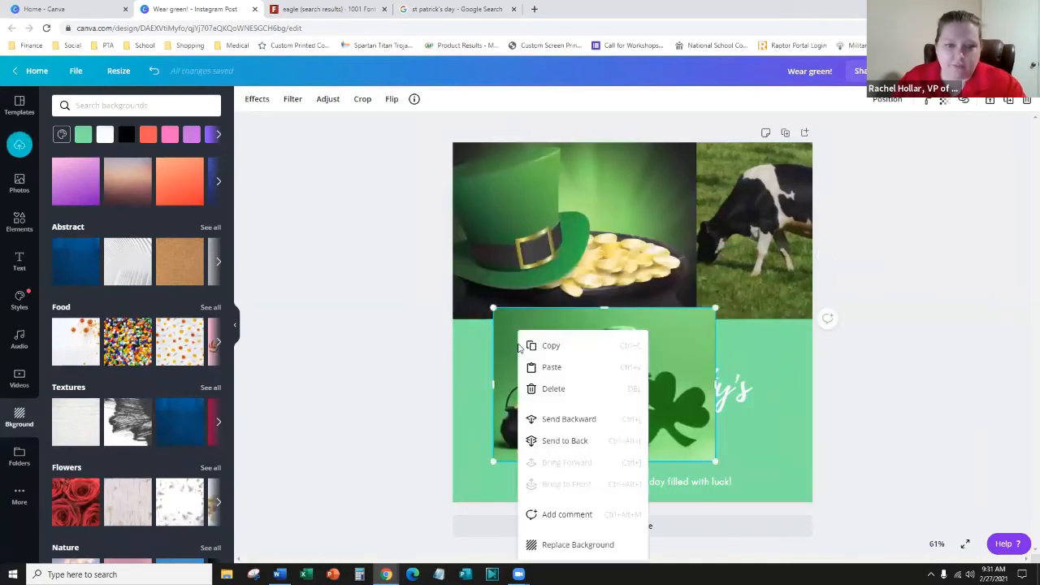
{"action": "left_click", "coordinate": [578, 545]}
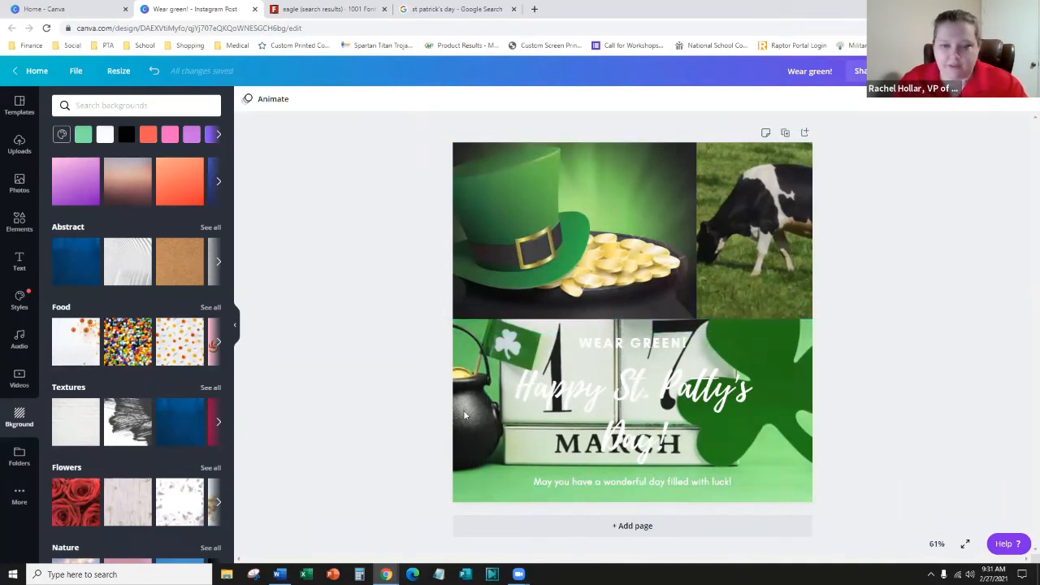
{"action": "right_click", "coordinate": [794, 382]}
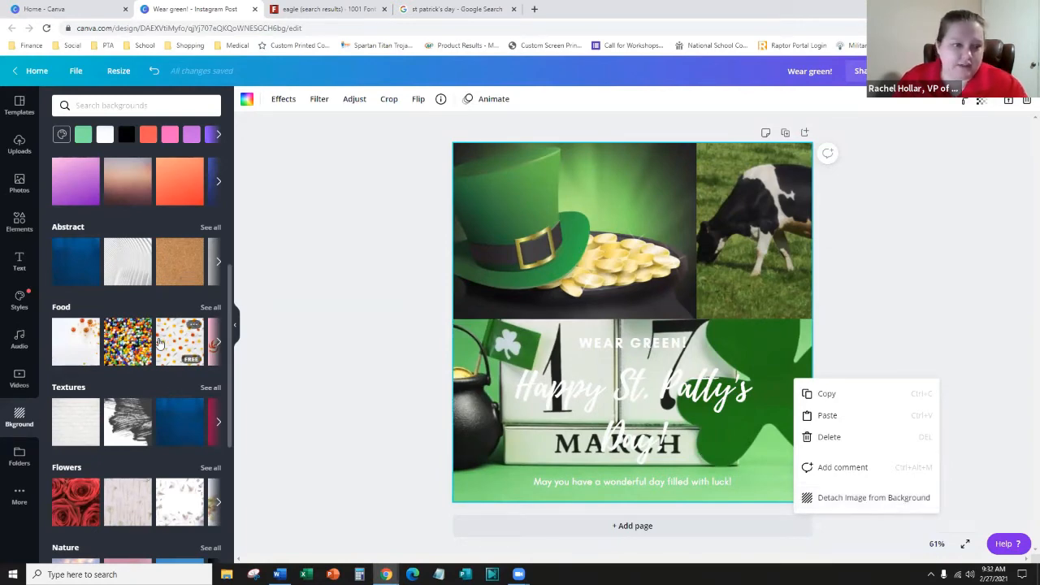
- Choose the colourful beads image from the Food category as the page background
{"action": "left_click", "coordinate": [128, 345]}
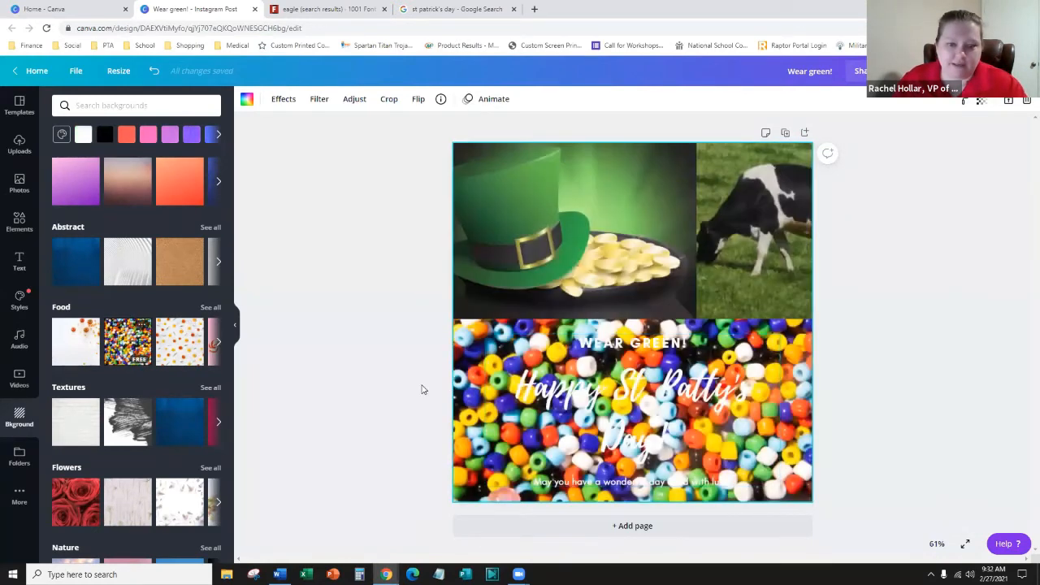
{"action": "scroll", "coordinate": [108, 372], "scroll_direction": "down", "scroll_amount": 2}
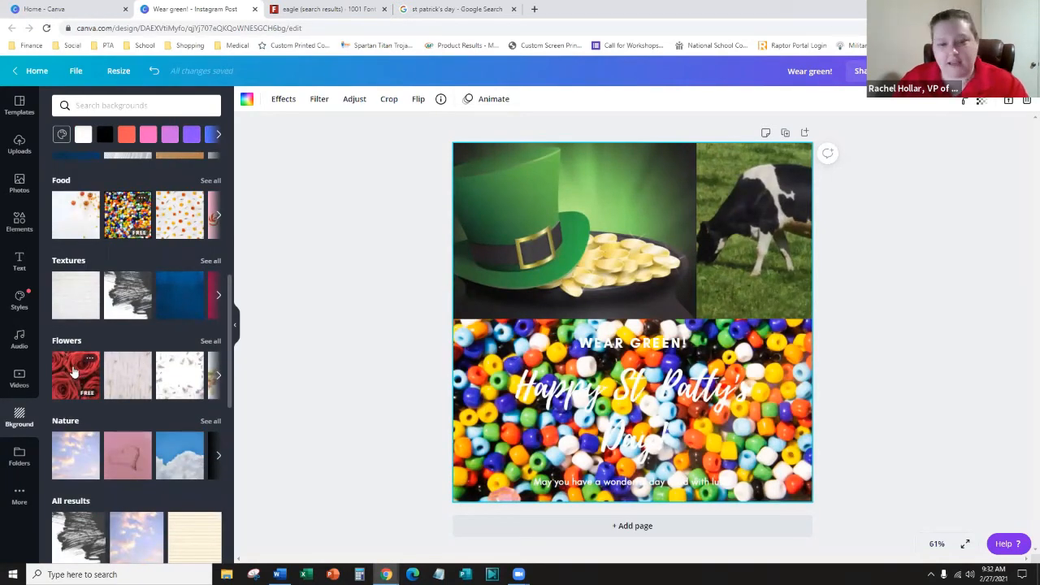
- Reopen the 'irish' video results, dismiss the filter, and scroll further through the clips
{"action": "left_click", "coordinate": [18, 379]}
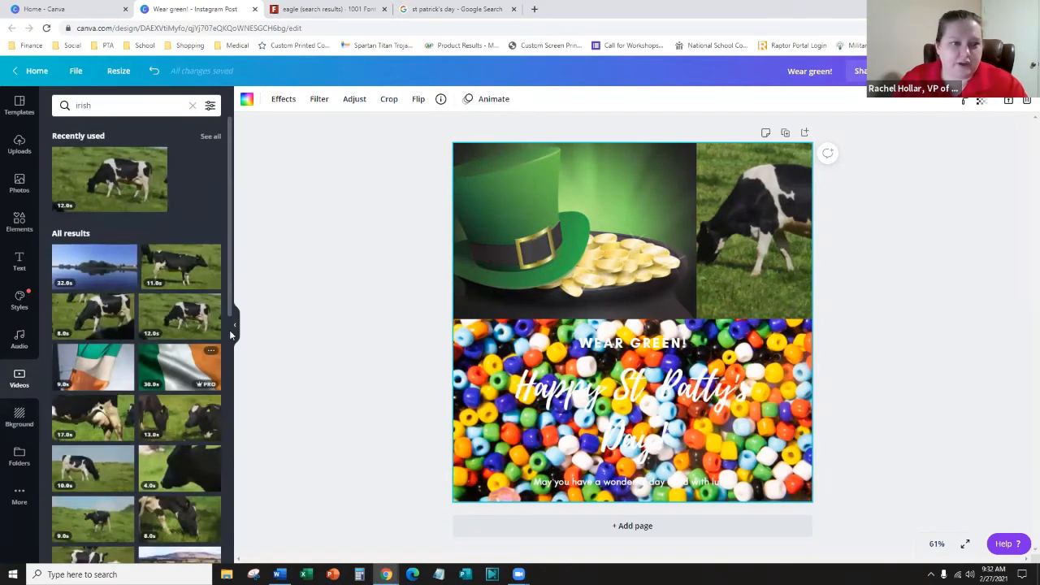
{"action": "scroll", "coordinate": [181, 143], "scroll_direction": "down", "scroll_amount": 2}
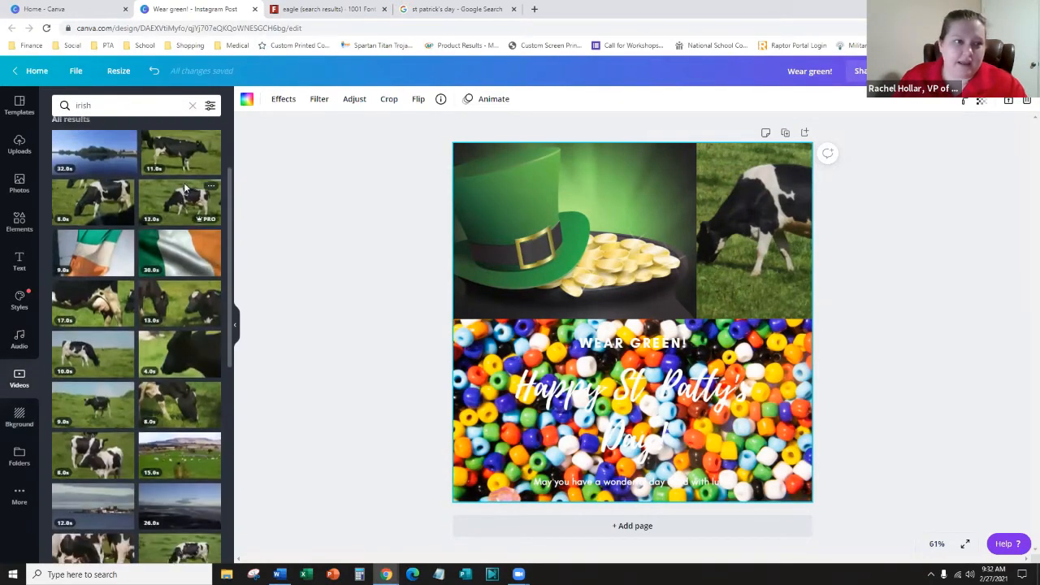
{"action": "scroll", "coordinate": [180, 143], "scroll_direction": "up", "scroll_amount": 2}
{"action": "left_click", "coordinate": [210, 106]}
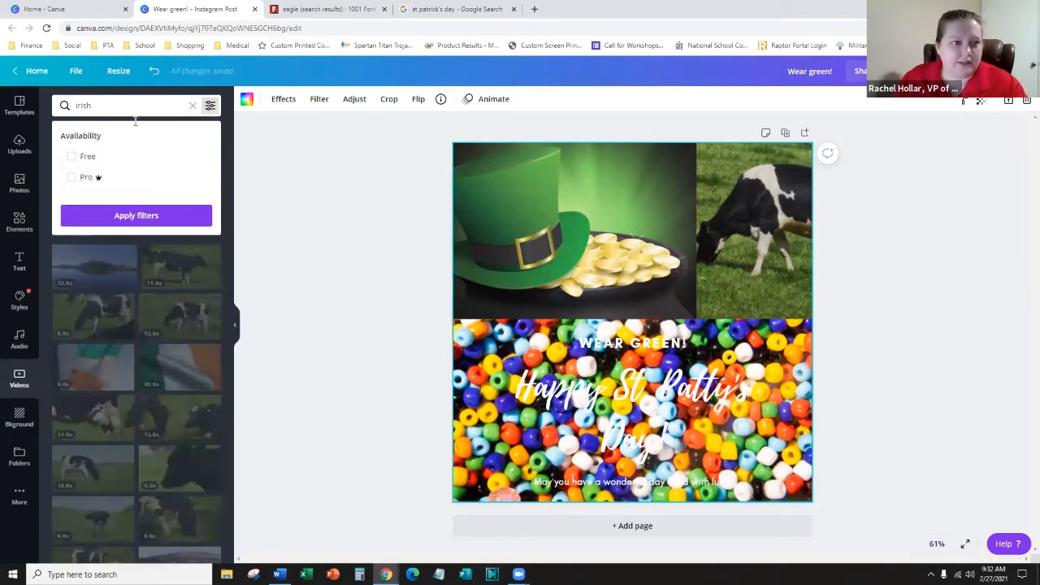
{"action": "left_click", "coordinate": [105, 470]}
{"action": "scroll", "coordinate": [113, 466], "scroll_direction": "down", "scroll_amount": 10}
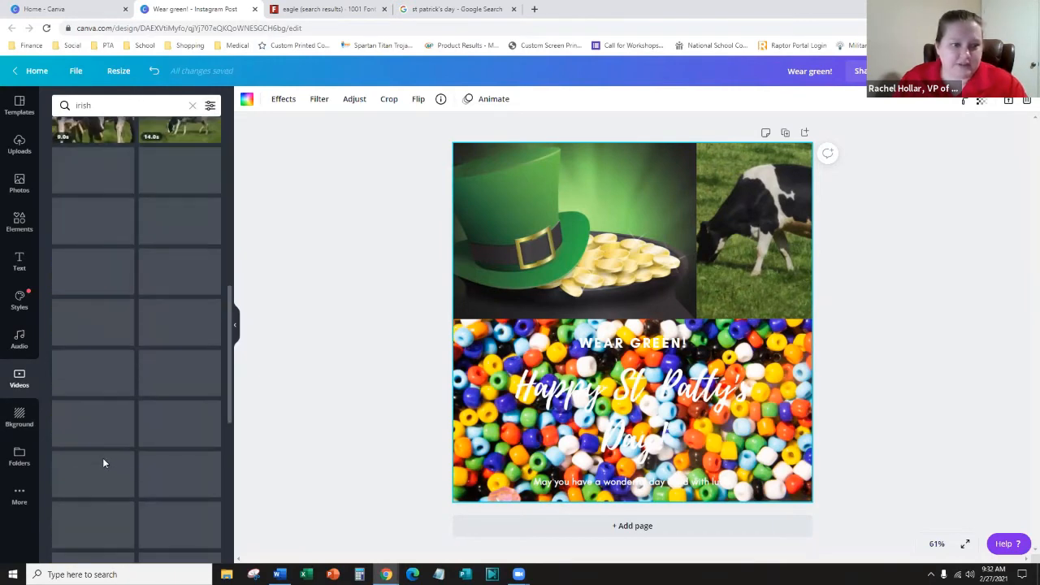
{"action": "scroll", "coordinate": [114, 390], "scroll_direction": "down", "scroll_amount": 5}
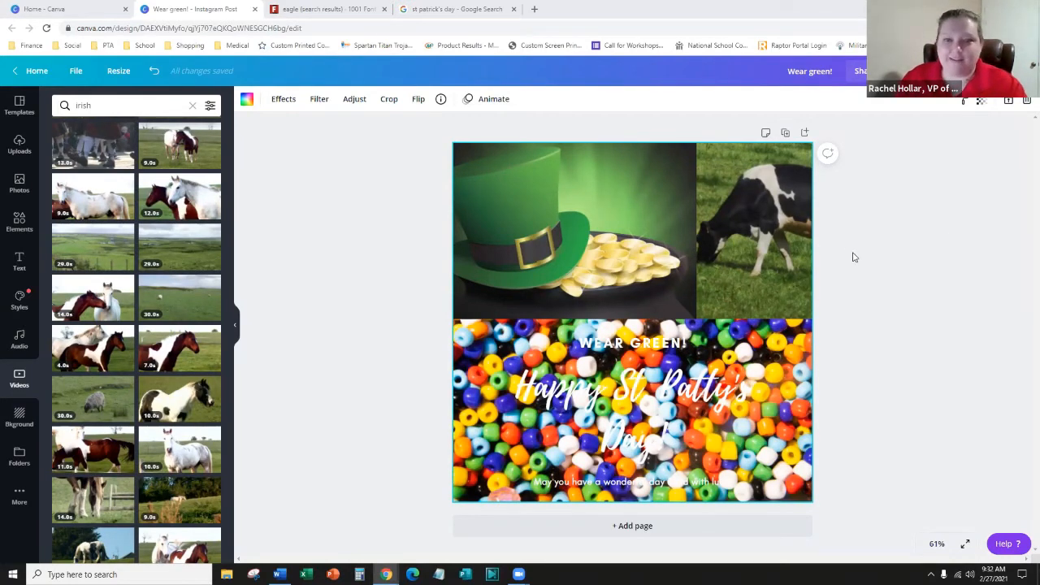
- Detach and delete the cow video from the top-right cell, then show the Folders panel
{"action": "left_click", "coordinate": [763, 199]}
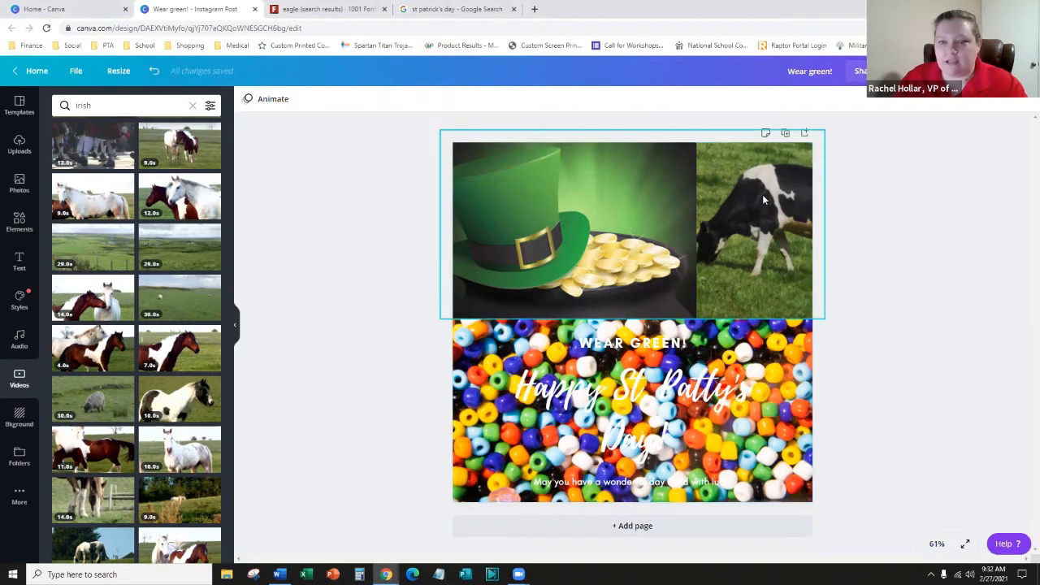
{"action": "left_click", "coordinate": [738, 187]}
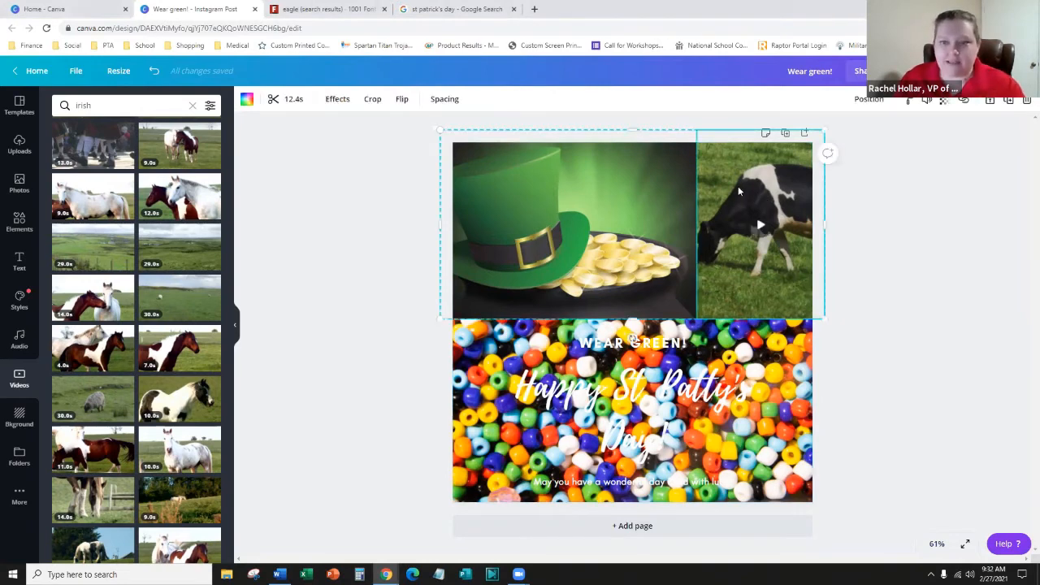
{"action": "right_click", "coordinate": [738, 186]}
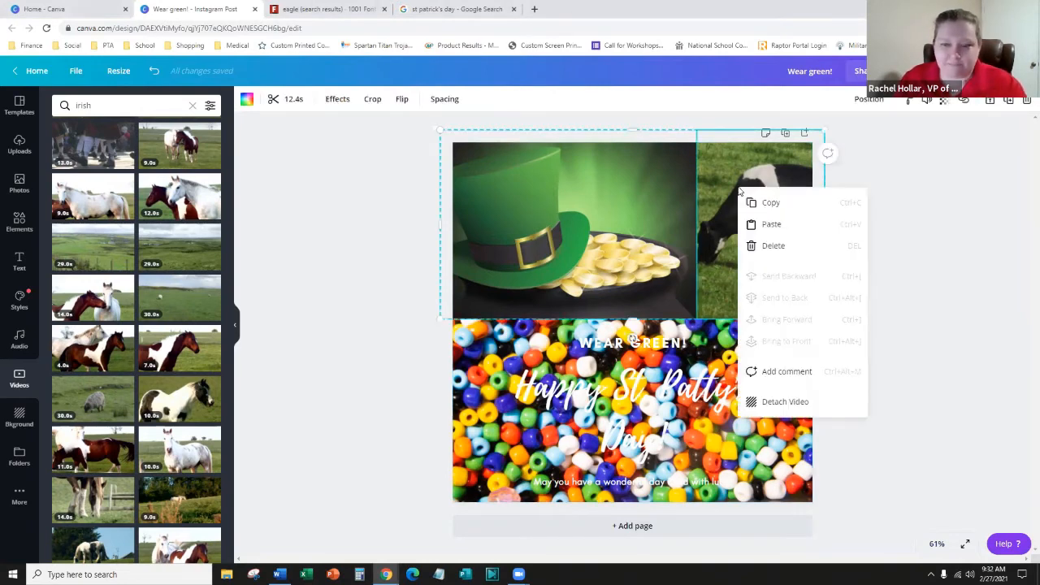
{"action": "left_click", "coordinate": [779, 401]}
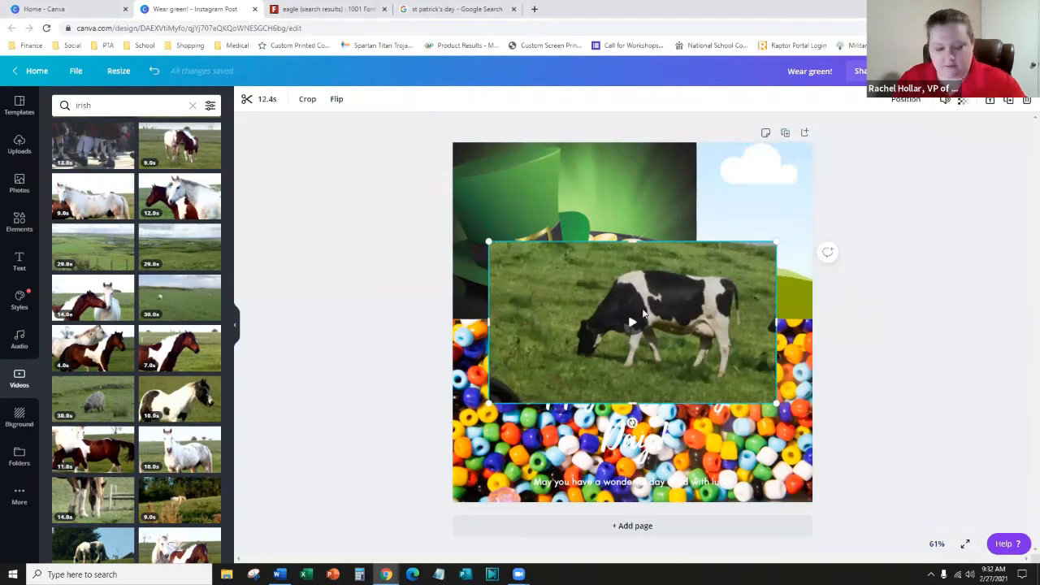
{"action": "key", "text": "Delete"}
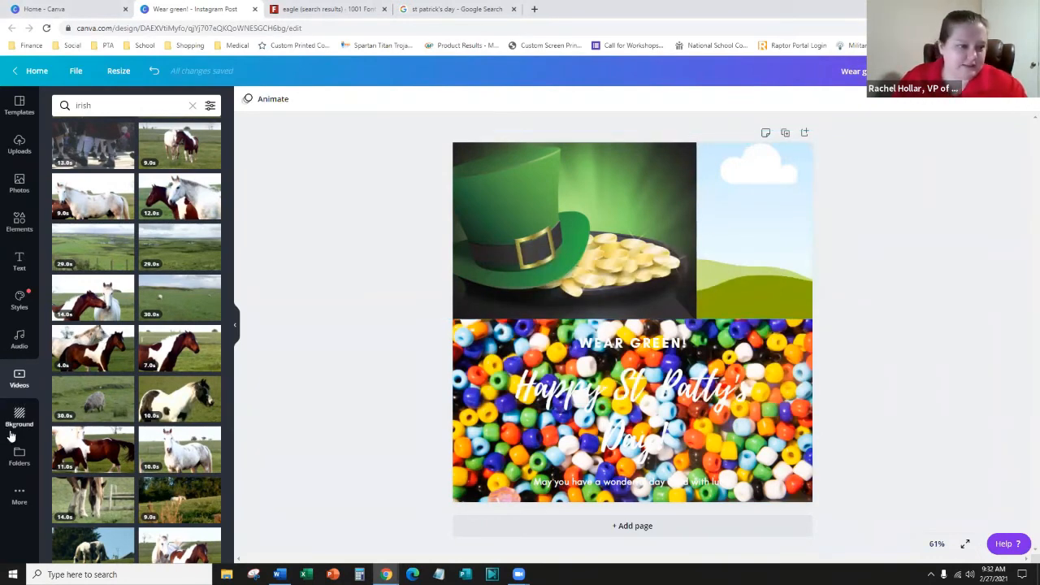
{"action": "left_click", "coordinate": [21, 458]}
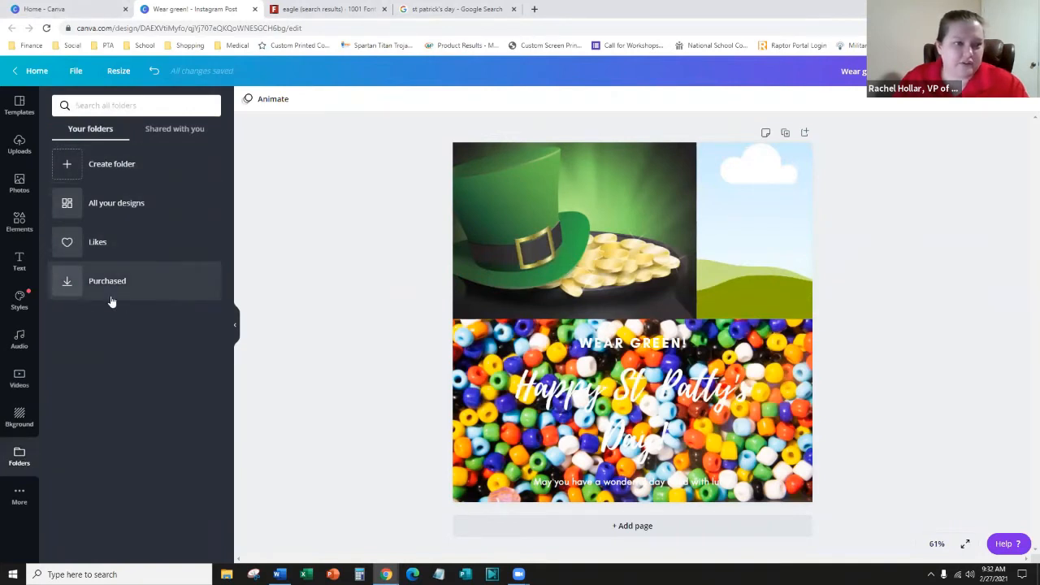
- Return from All your designs and Home to the Wear green! design and show the Audio library
{"action": "left_click", "coordinate": [119, 211]}
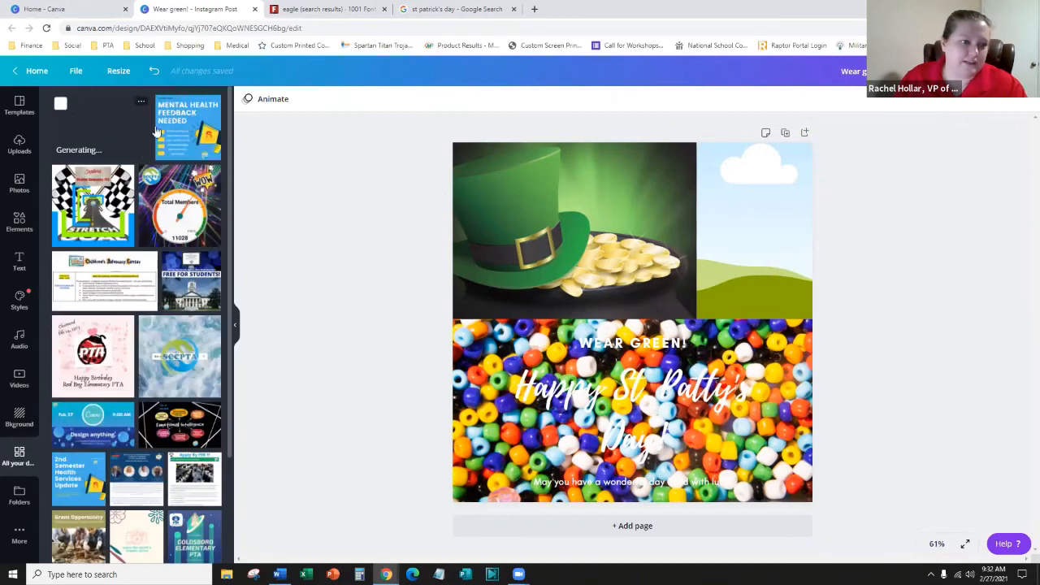
{"action": "left_click", "coordinate": [18, 71]}
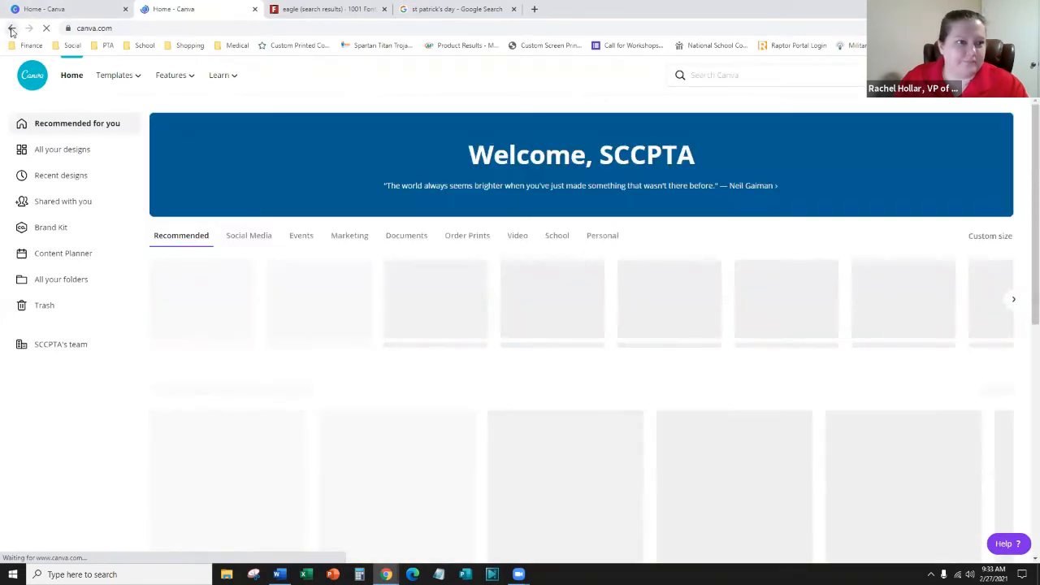
{"action": "left_click", "coordinate": [11, 28]}
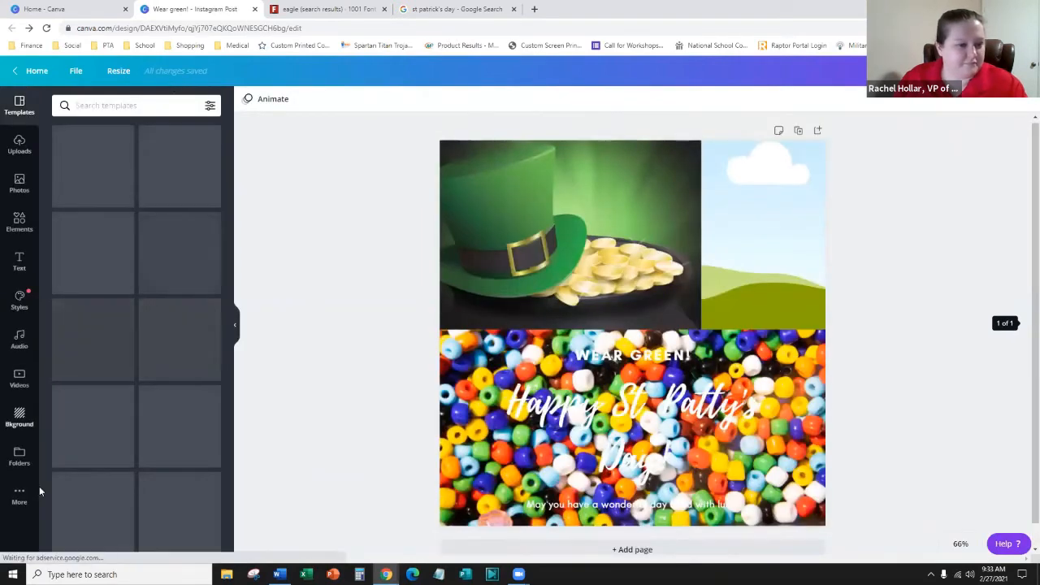
{"action": "left_click", "coordinate": [16, 495]}
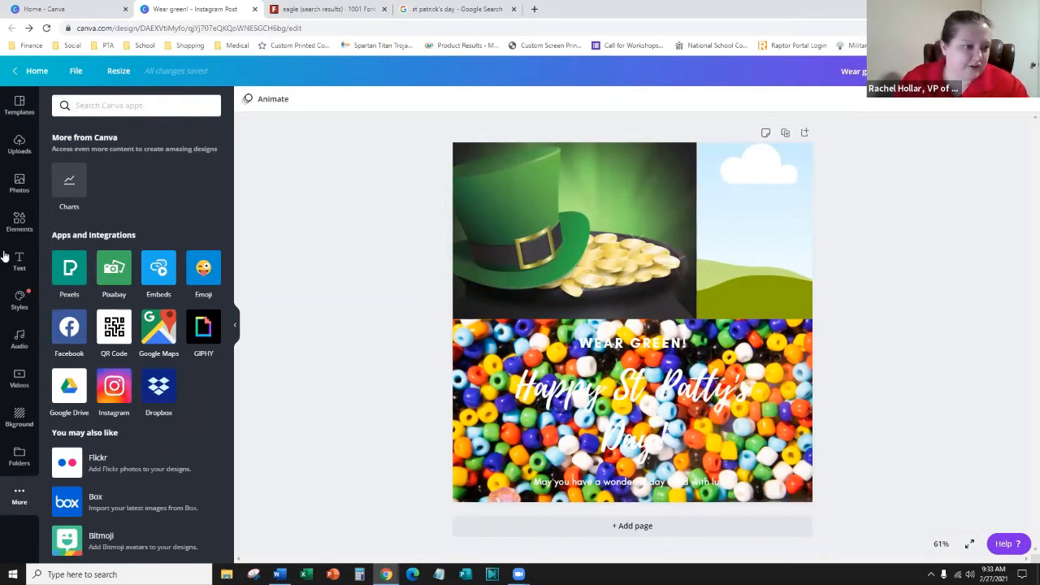
{"action": "left_click", "coordinate": [15, 340]}
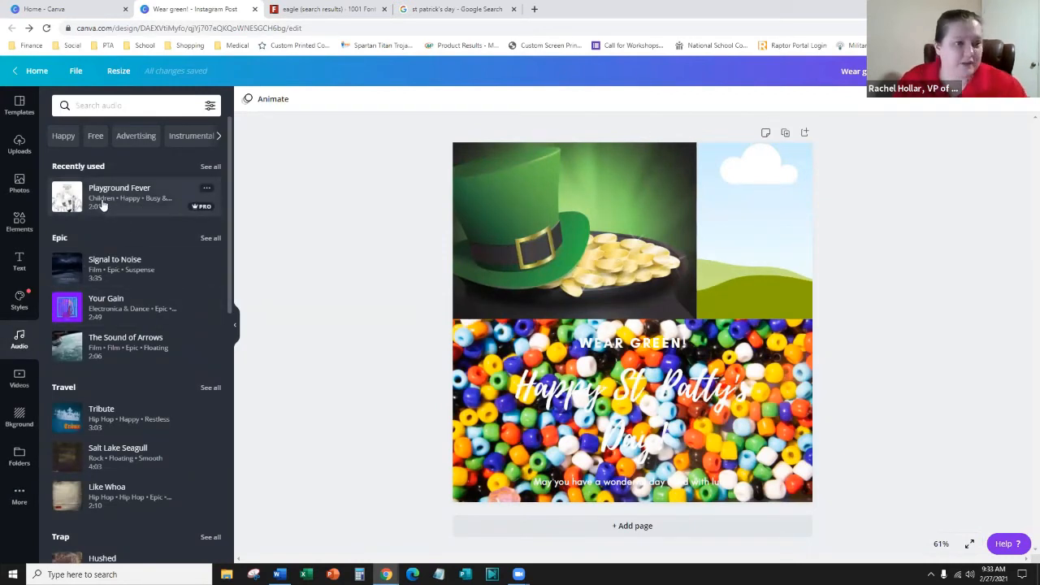
- Add the Playground Fever track from Recently used and listen to its audio preview
{"action": "scroll", "coordinate": [106, 326], "scroll_direction": "down", "scroll_amount": 5}
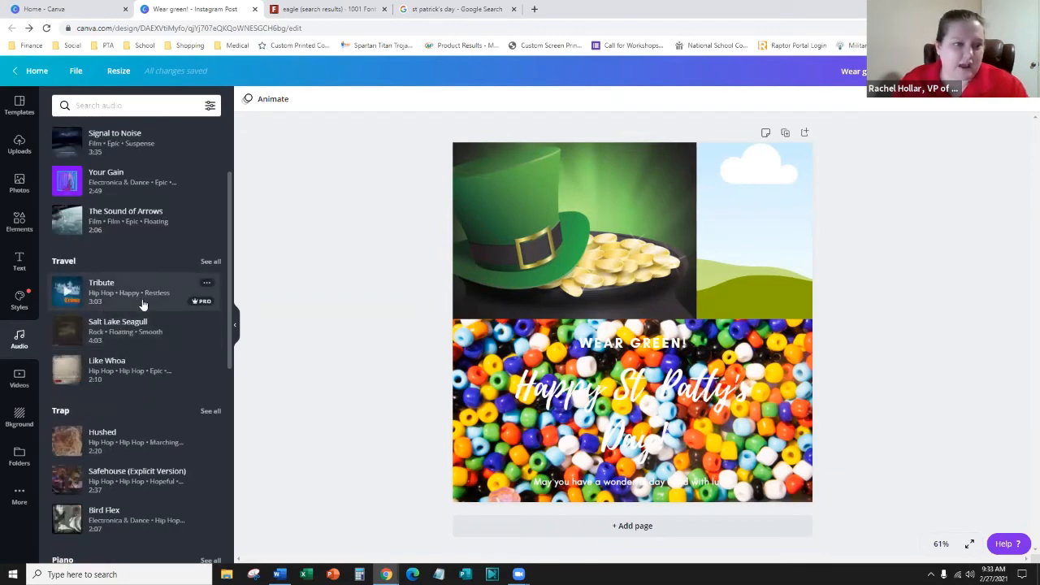
{"action": "scroll", "coordinate": [112, 334], "scroll_direction": "up", "scroll_amount": 5}
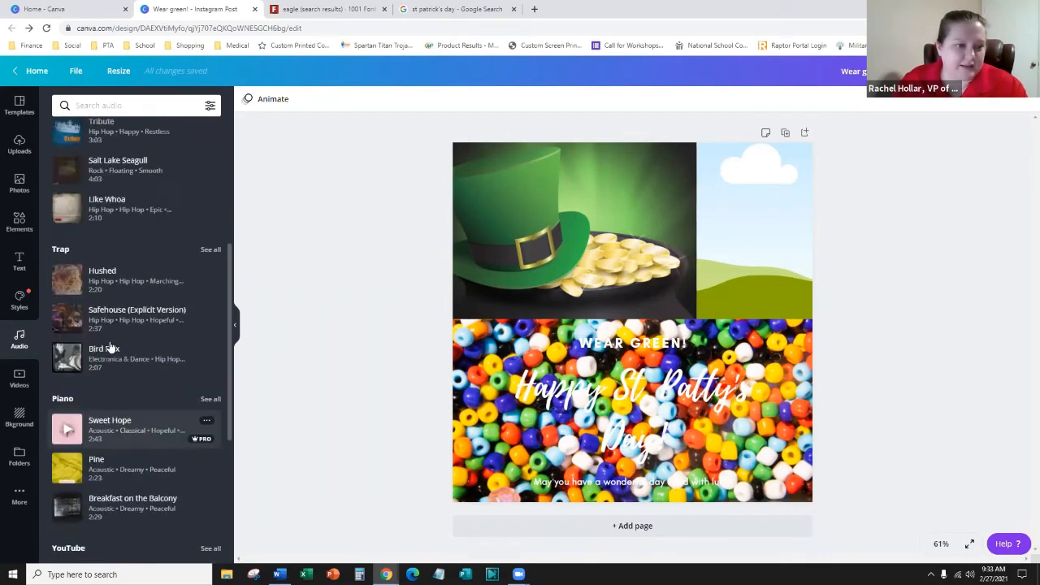
{"action": "left_click", "coordinate": [130, 204]}
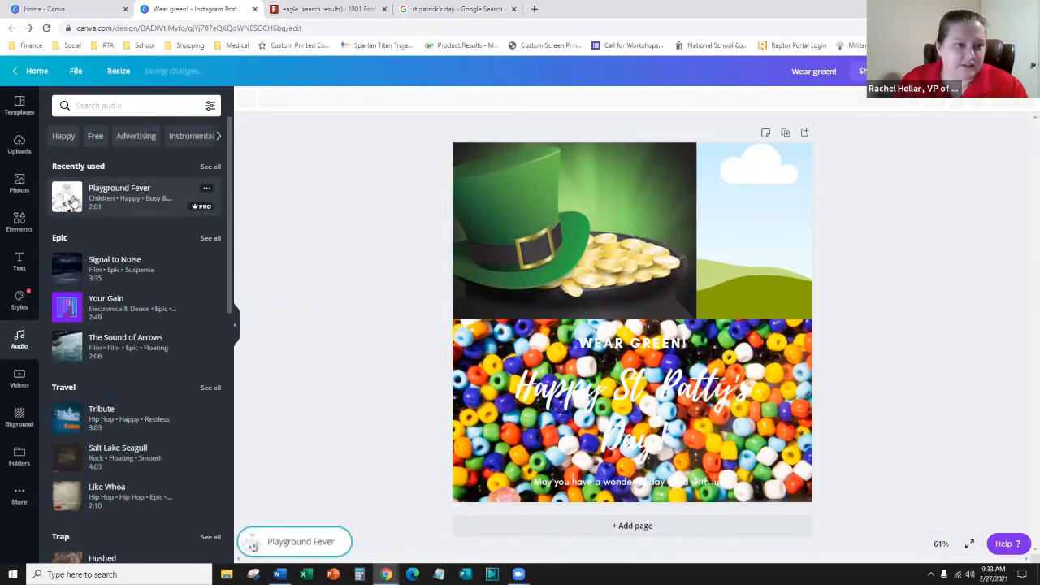
{"action": "left_click", "coordinate": [71, 201]}
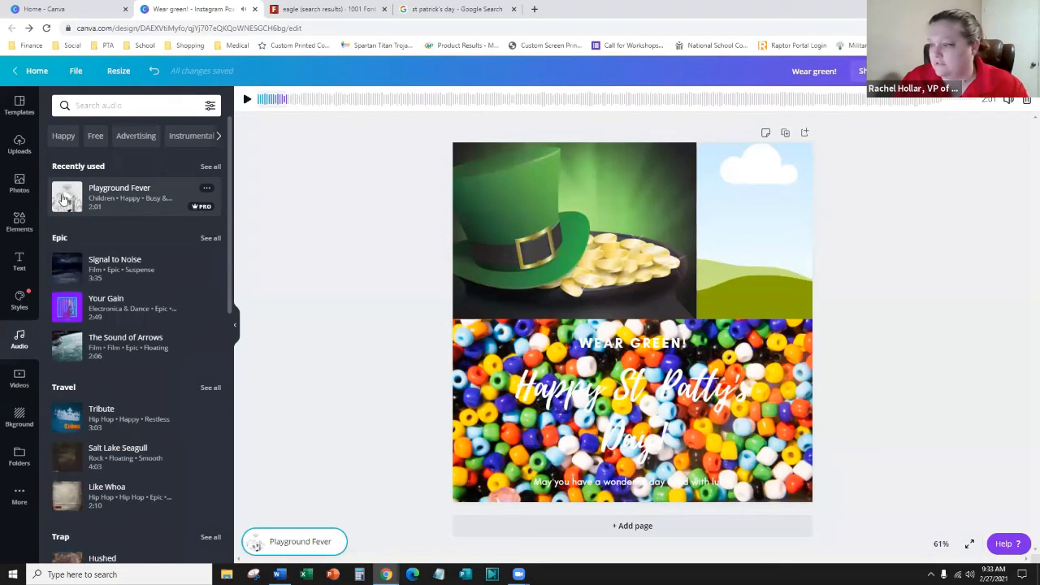
{"action": "left_click", "coordinate": [63, 199]}
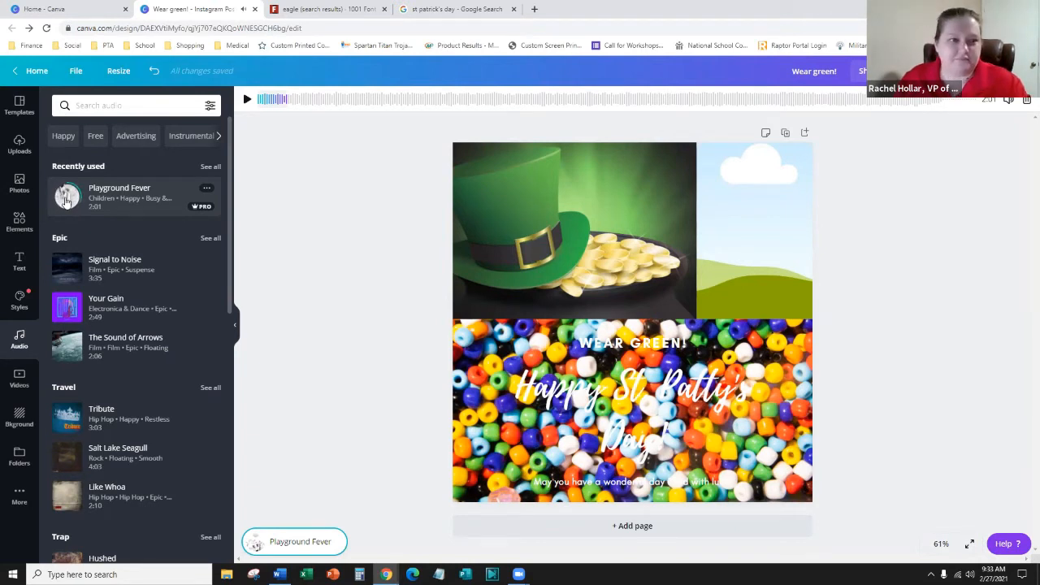
{"action": "left_click", "coordinate": [66, 201]}
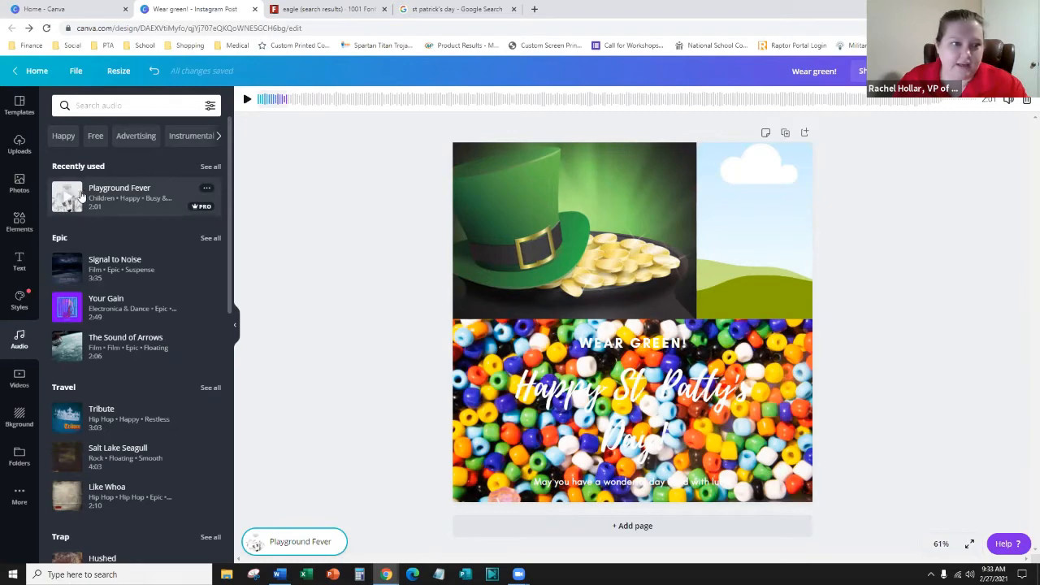
- Drop Playground Fever onto the post and play the full-screen design preview
{"action": "left_click_drag", "start_coordinate": [134, 209], "coordinate": [594, 415]}
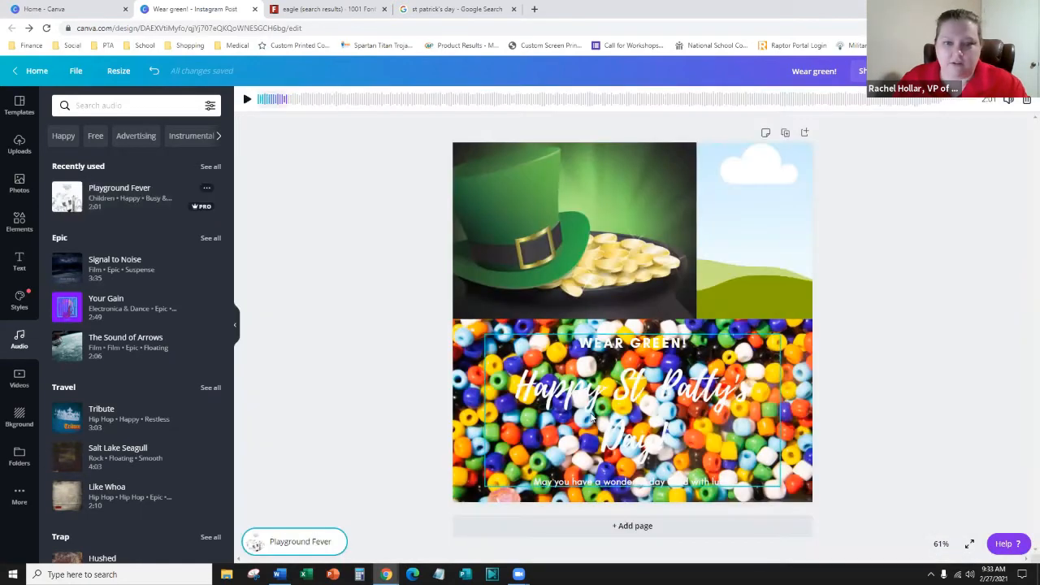
{"action": "left_click", "coordinate": [295, 299]}
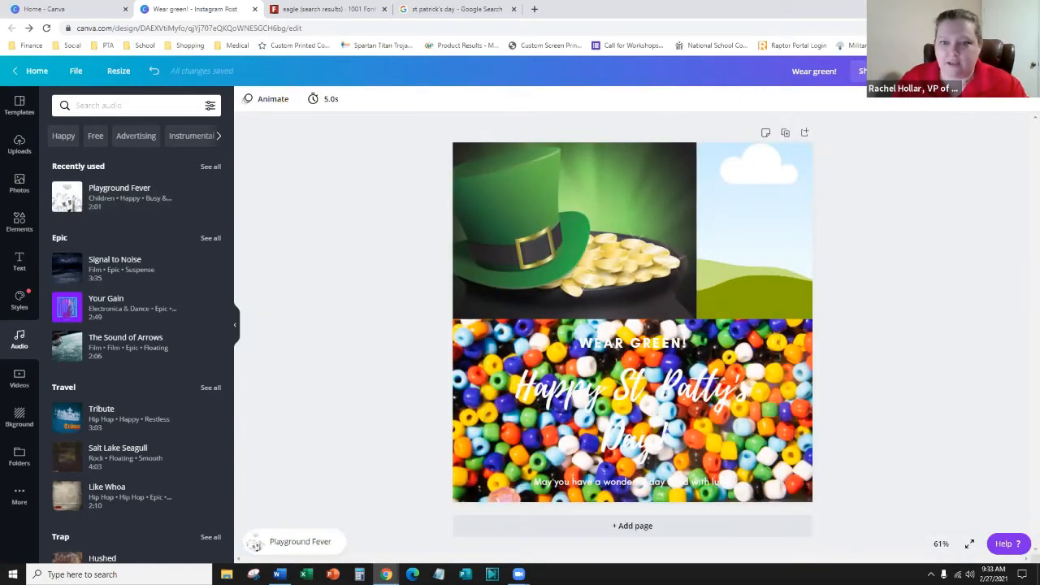
{"action": "left_click", "coordinate": [919, 71]}
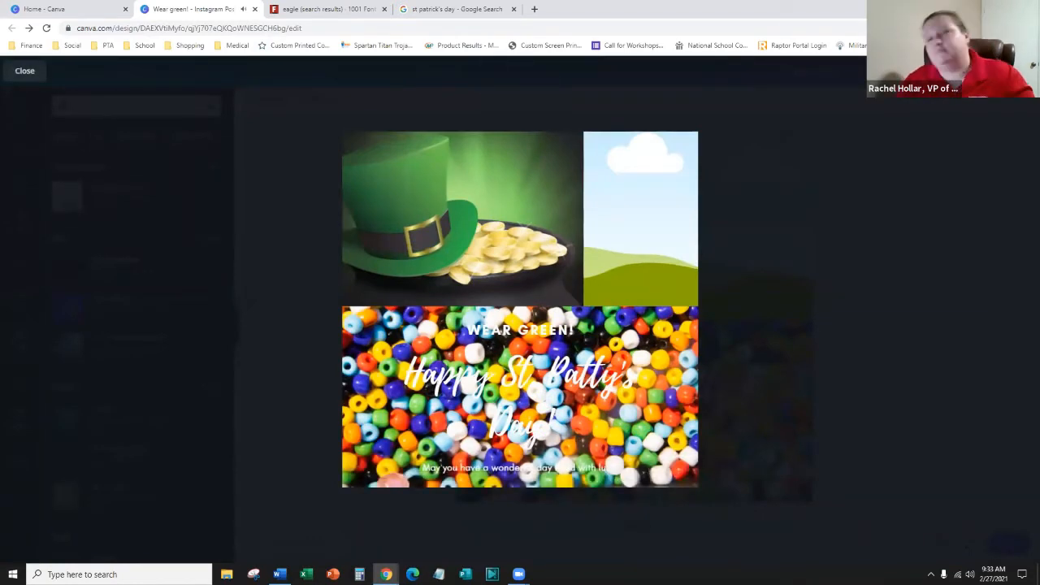
- Close the full-screen preview to get back to the post editor
{"action": "left_click", "coordinate": [26, 73]}
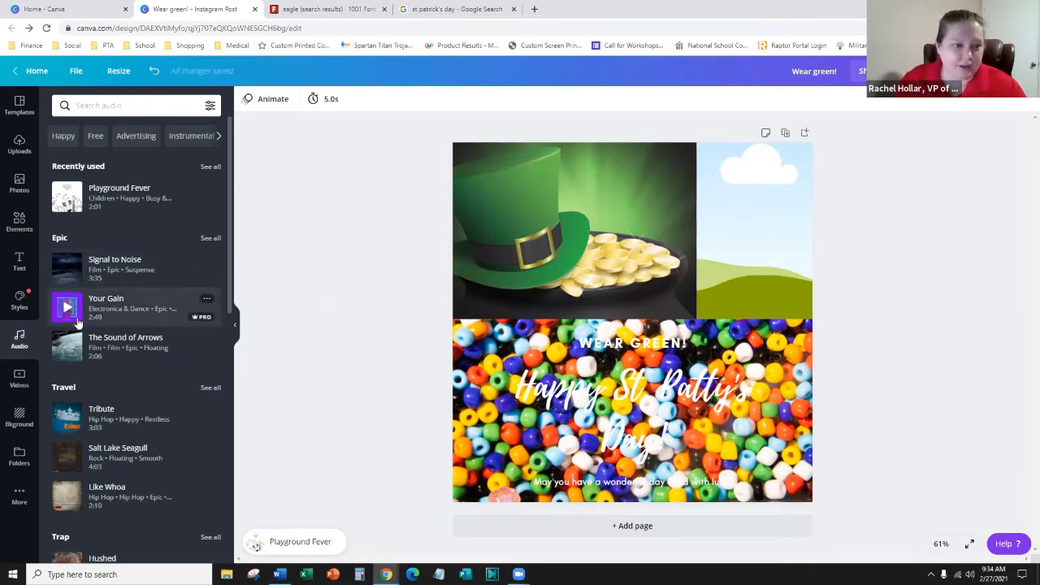
{"action": "scroll", "coordinate": [94, 364], "scroll_direction": "down", "scroll_amount": 2}
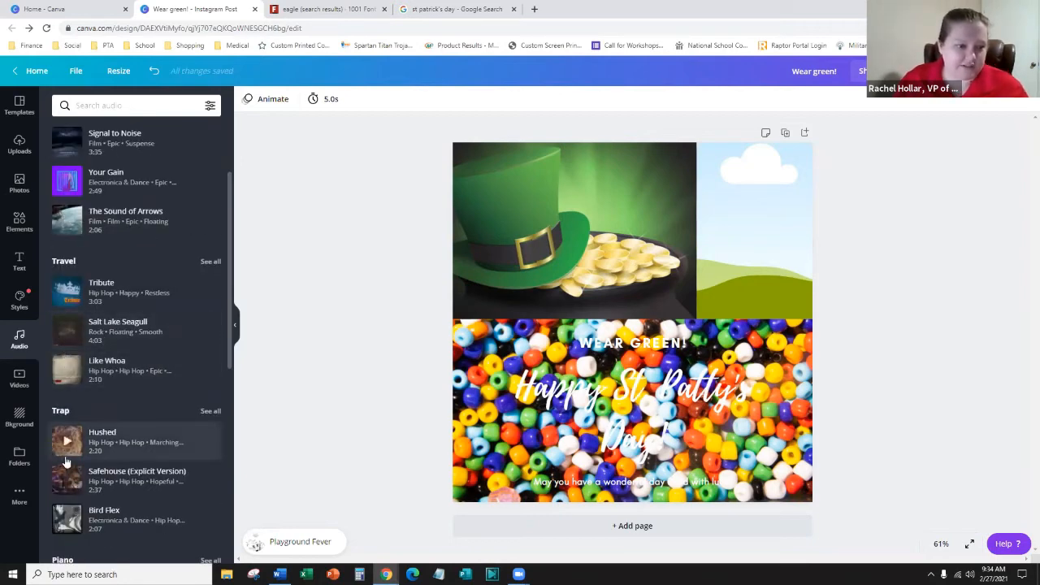
{"action": "scroll", "coordinate": [68, 312], "scroll_direction": "down", "scroll_amount": 2}
{"action": "scroll", "coordinate": [90, 455], "scroll_direction": "down", "scroll_amount": 2}
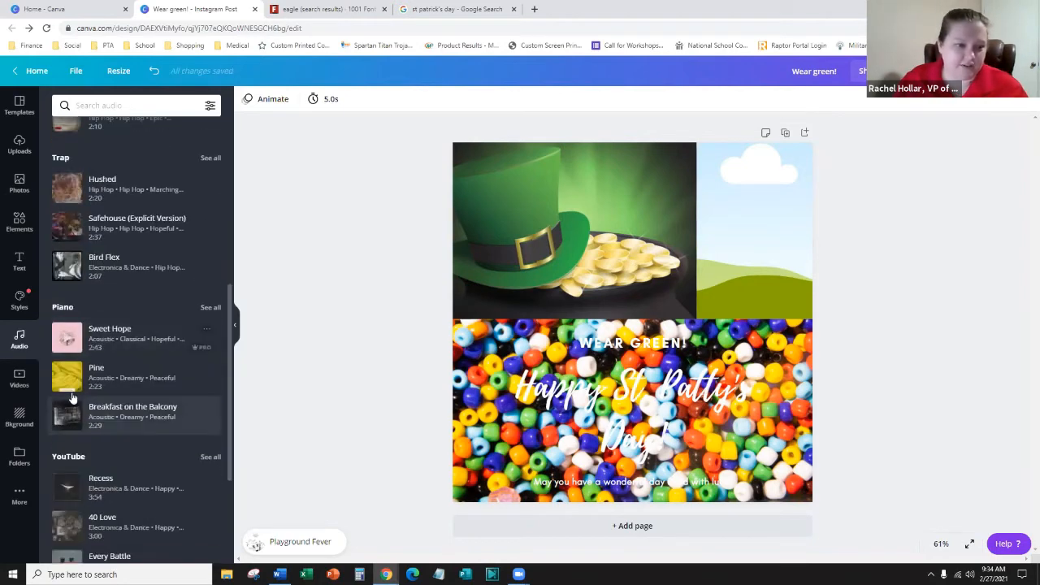
{"action": "left_click", "coordinate": [69, 343]}
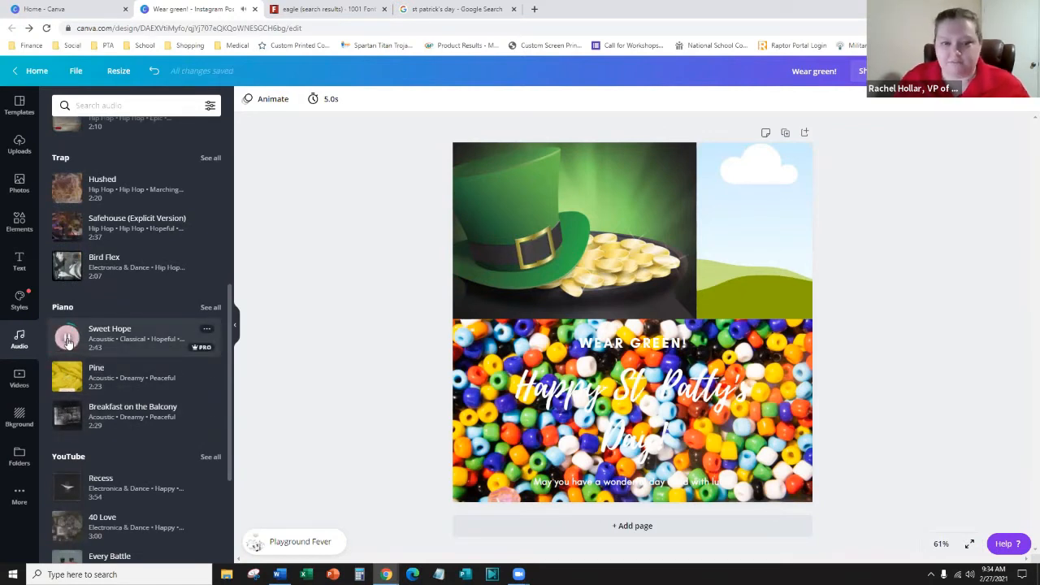
{"action": "left_click", "coordinate": [69, 342]}
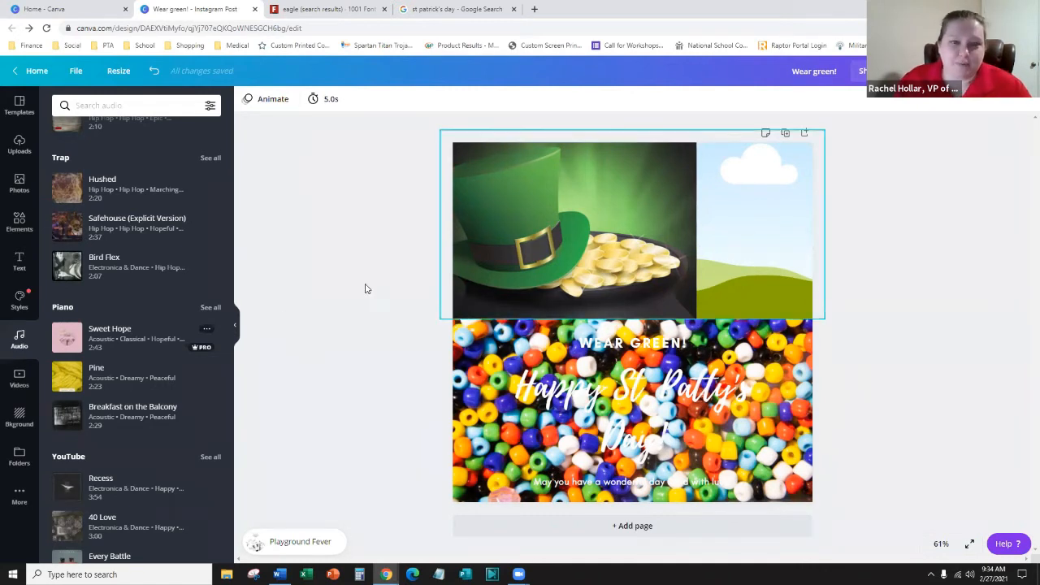
- Drag the page Timing slider from 5.0s to 30.0s, then dismiss the timing control
{"action": "left_click", "coordinate": [324, 98]}
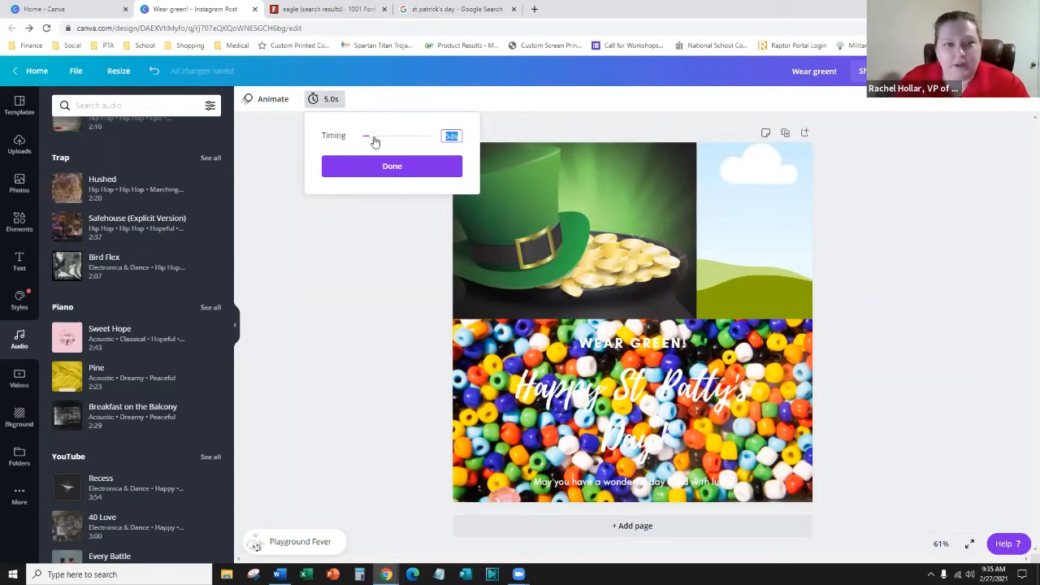
{"action": "left_click_drag", "start_coordinate": [371, 138], "coordinate": [447, 148]}
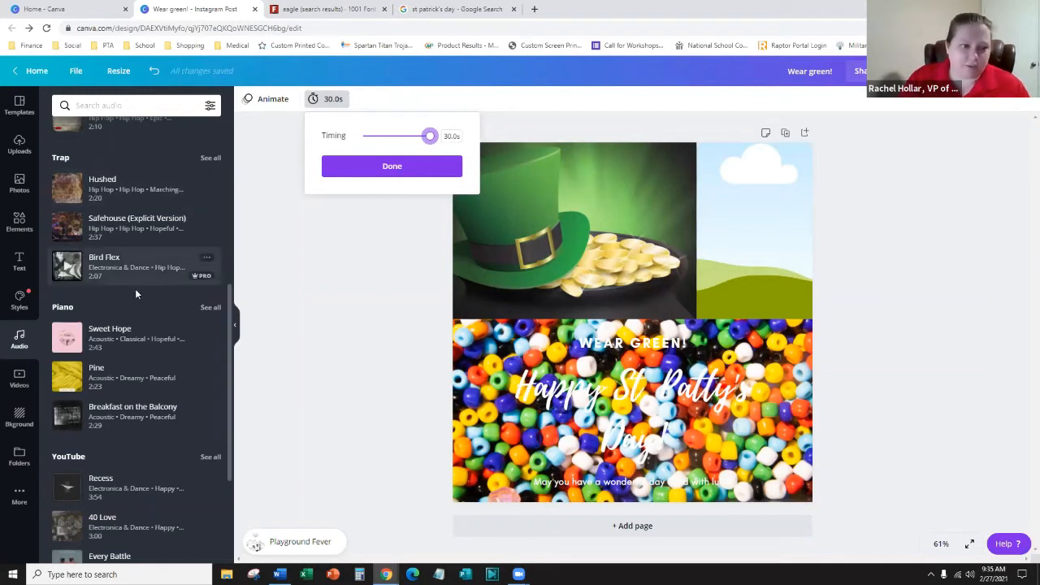
{"action": "scroll", "coordinate": [138, 321], "scroll_direction": "down", "scroll_amount": 3}
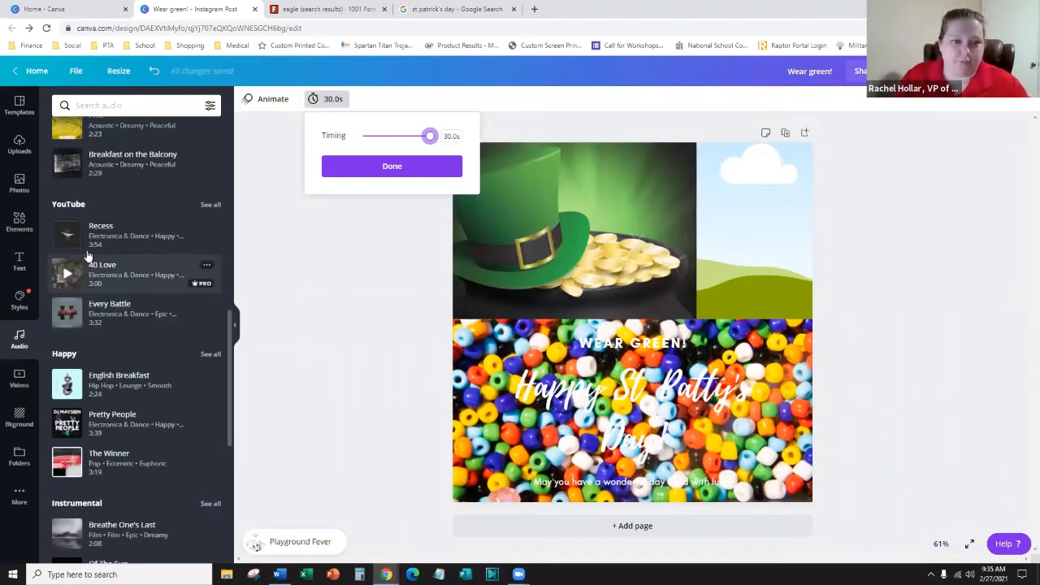
{"action": "left_click", "coordinate": [354, 307]}
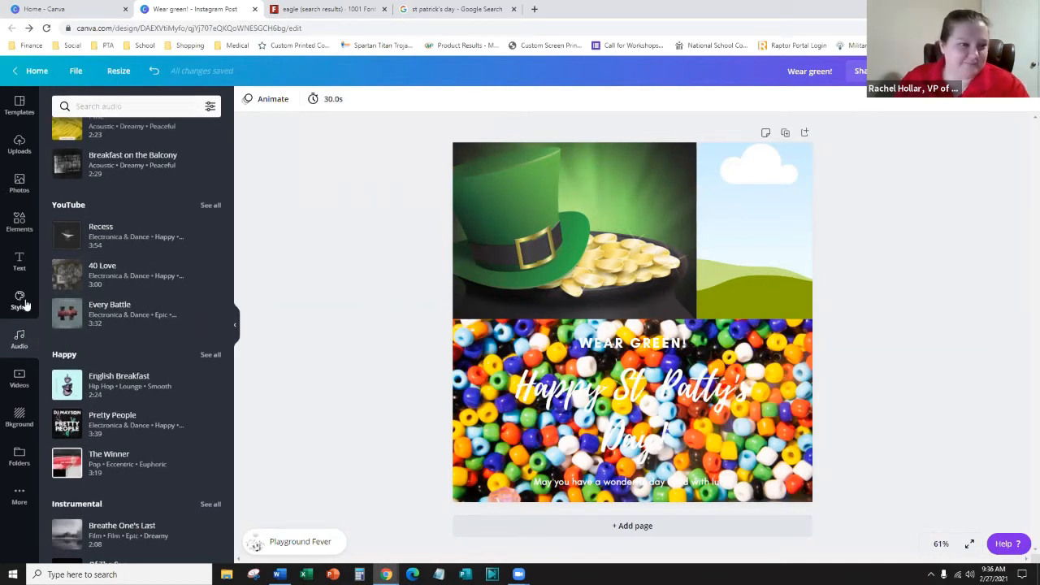
- Recolour the design with the Forest Fog palette from Styles > Colors
{"action": "left_click", "coordinate": [25, 308]}
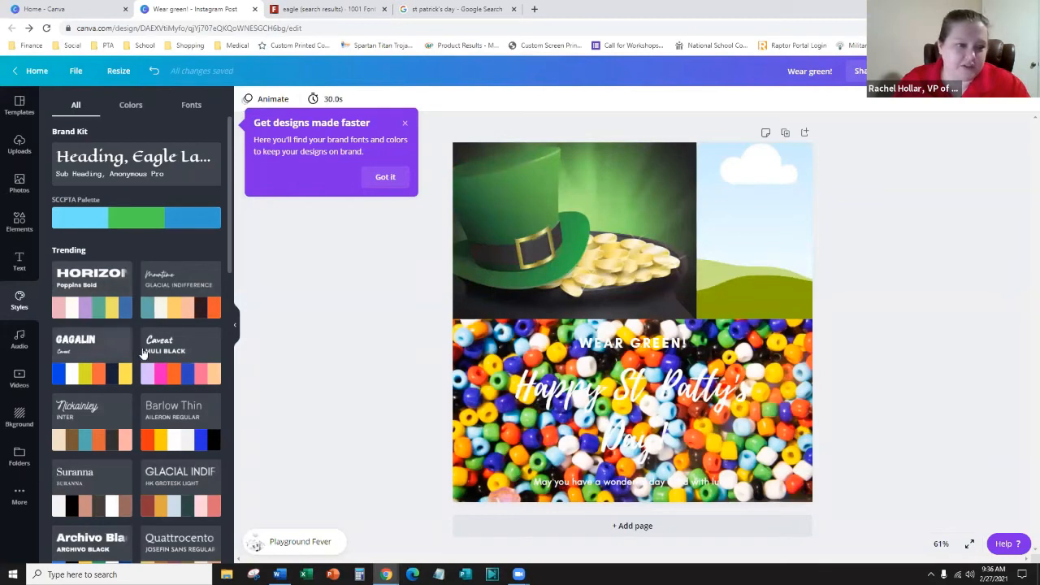
{"action": "scroll", "coordinate": [177, 348], "scroll_direction": "down", "scroll_amount": 3}
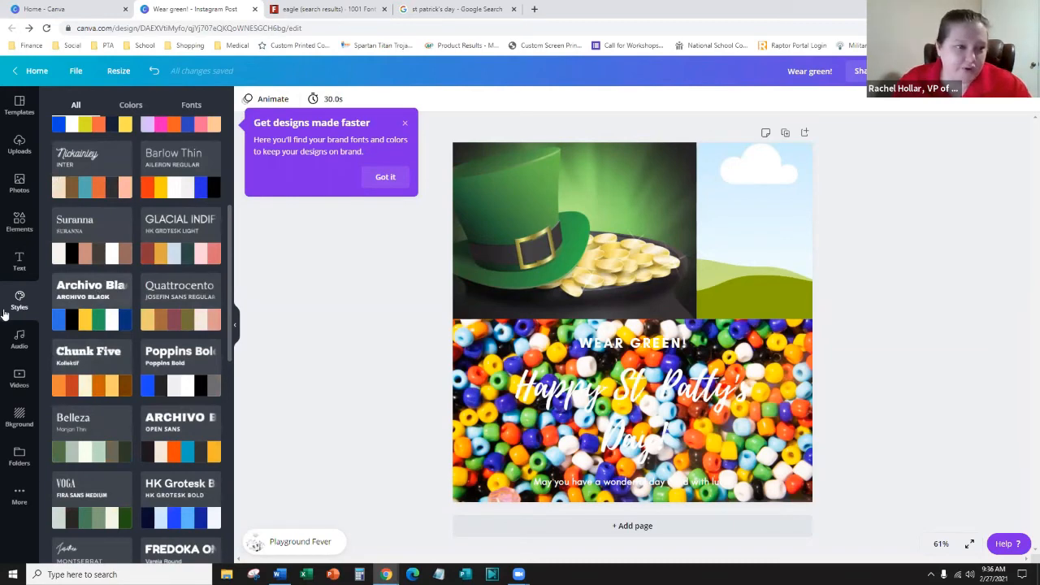
{"action": "scroll", "coordinate": [175, 293], "scroll_direction": "down", "scroll_amount": 2}
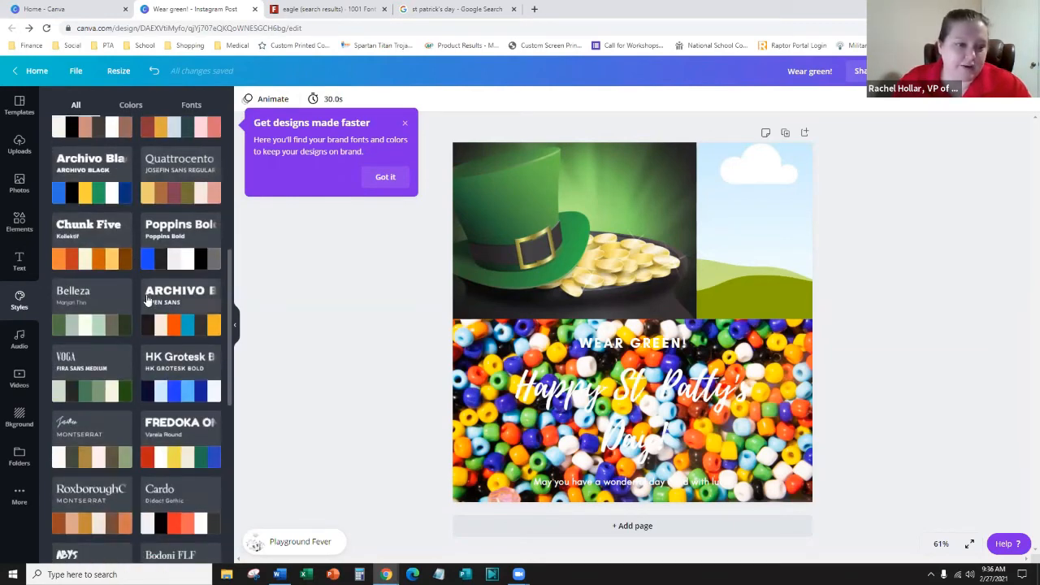
{"action": "scroll", "coordinate": [147, 300], "scroll_direction": "down", "scroll_amount": 3}
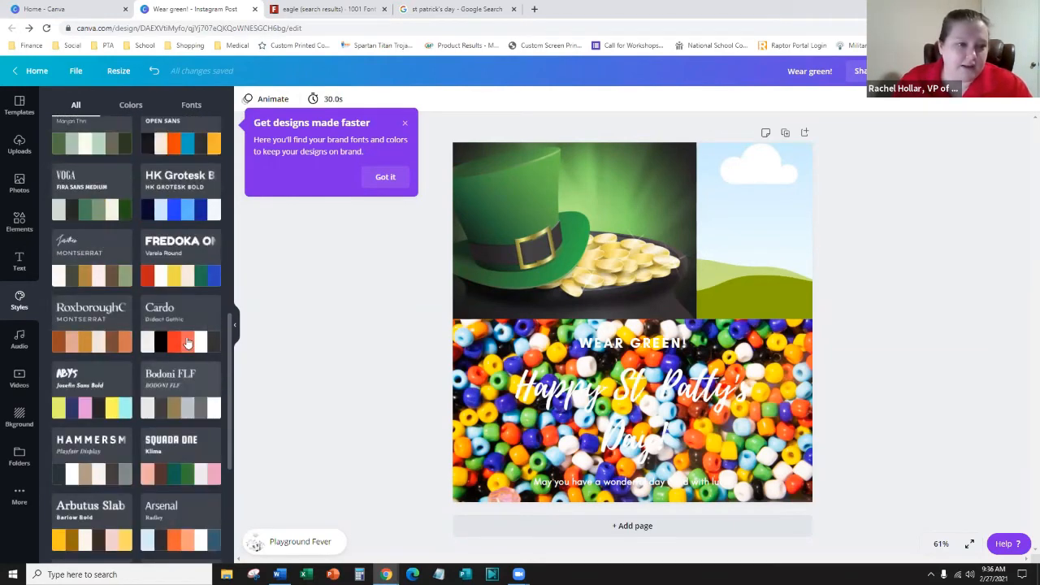
{"action": "scroll", "coordinate": [187, 343], "scroll_direction": "up", "scroll_amount": 10}
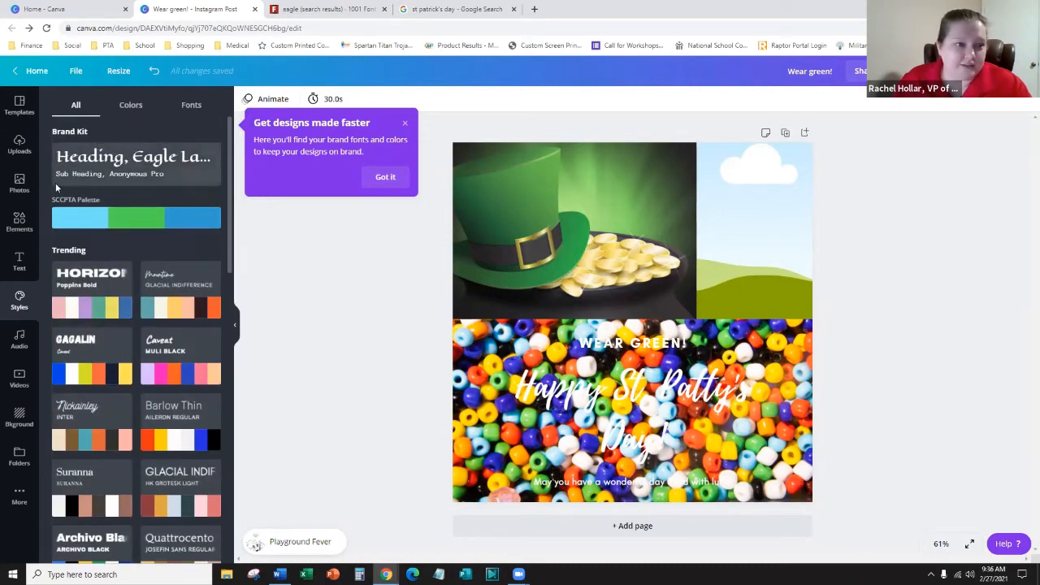
{"action": "left_click", "coordinate": [132, 106]}
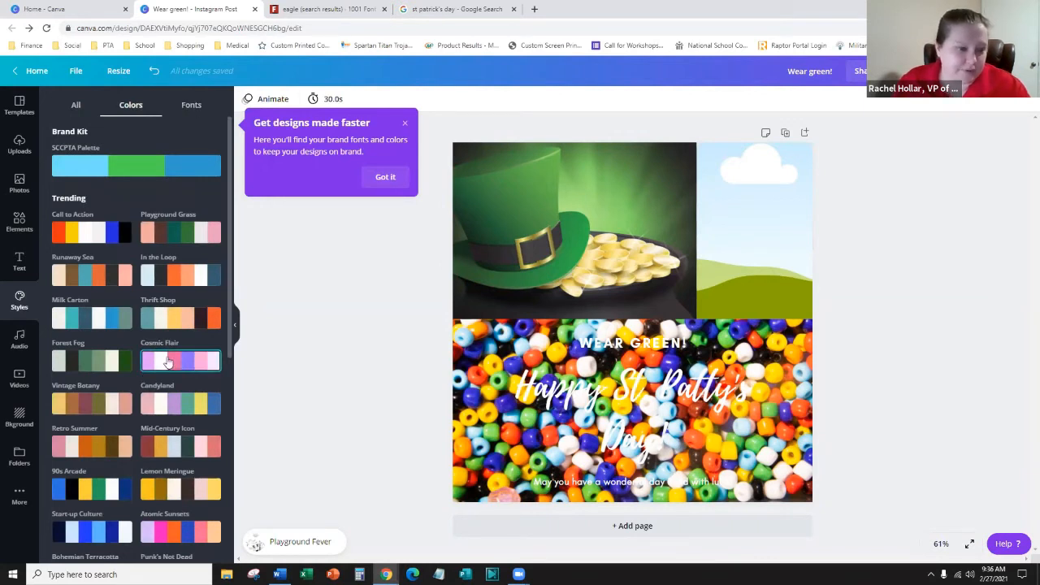
{"action": "left_click", "coordinate": [101, 367]}
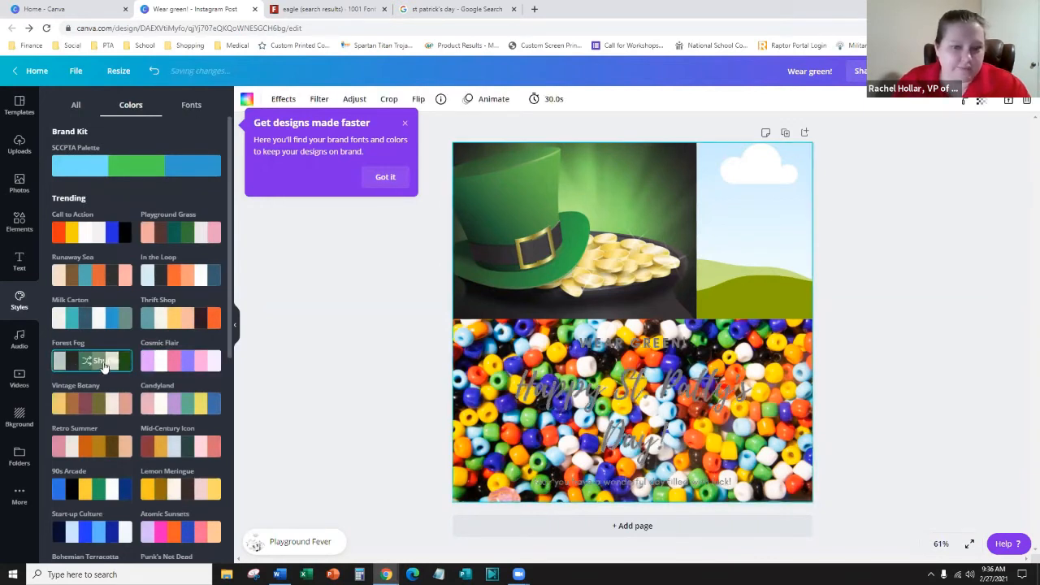
- Detach the beads photo from the background and delete it
{"action": "right_click", "coordinate": [469, 363]}
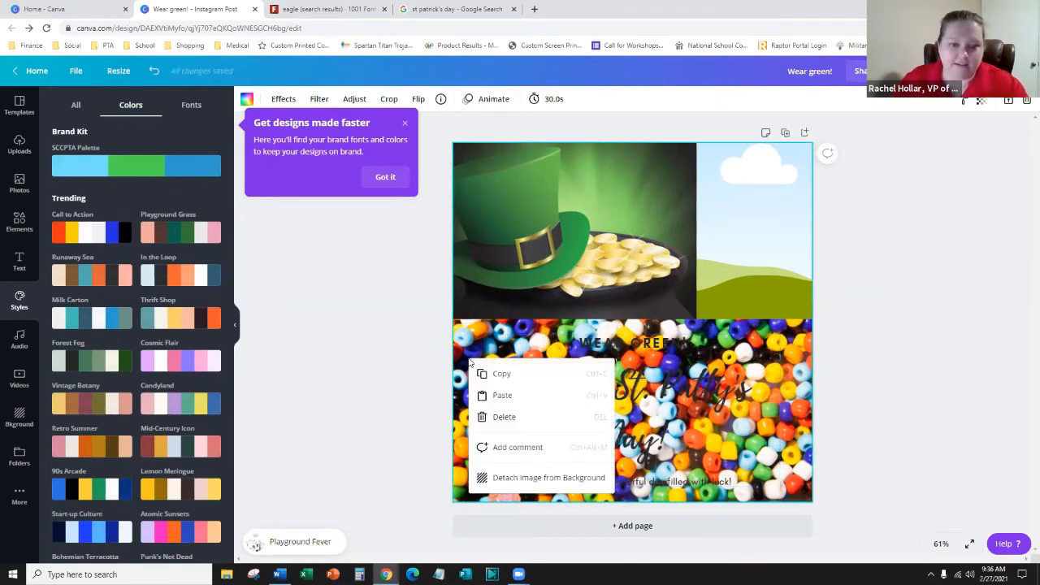
{"action": "left_click", "coordinate": [545, 479]}
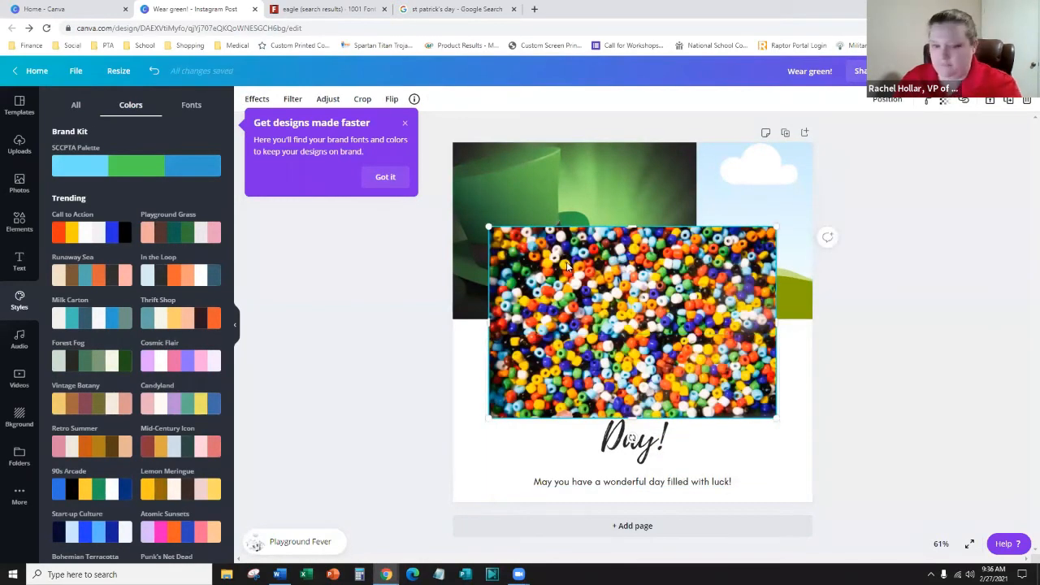
{"action": "key", "text": "Delete"}
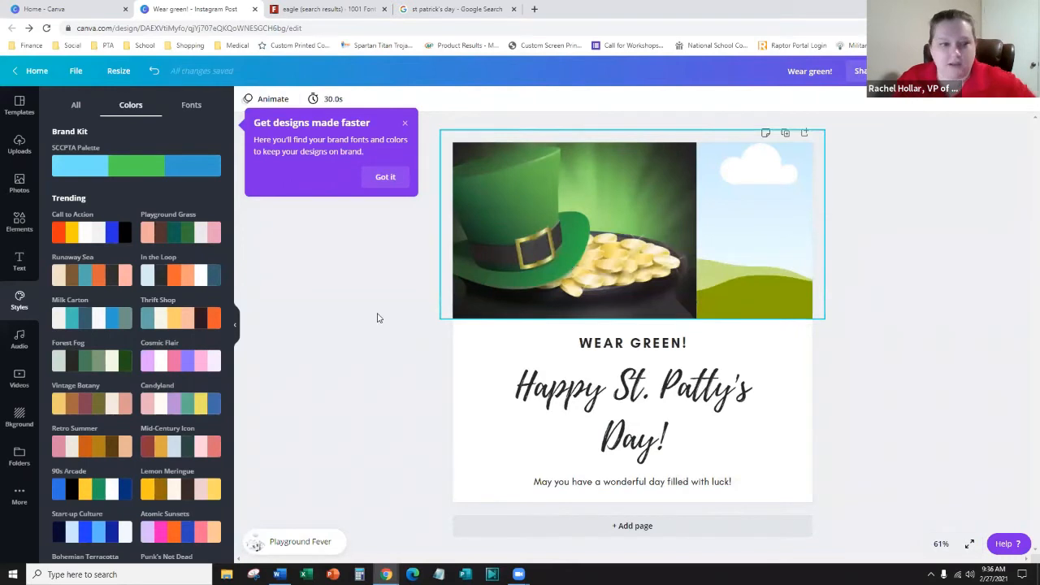
- Try the Playground Grass and In the Loop palettes, then the Nickainley and Poppins Bold styles
{"action": "left_click", "coordinate": [193, 237]}
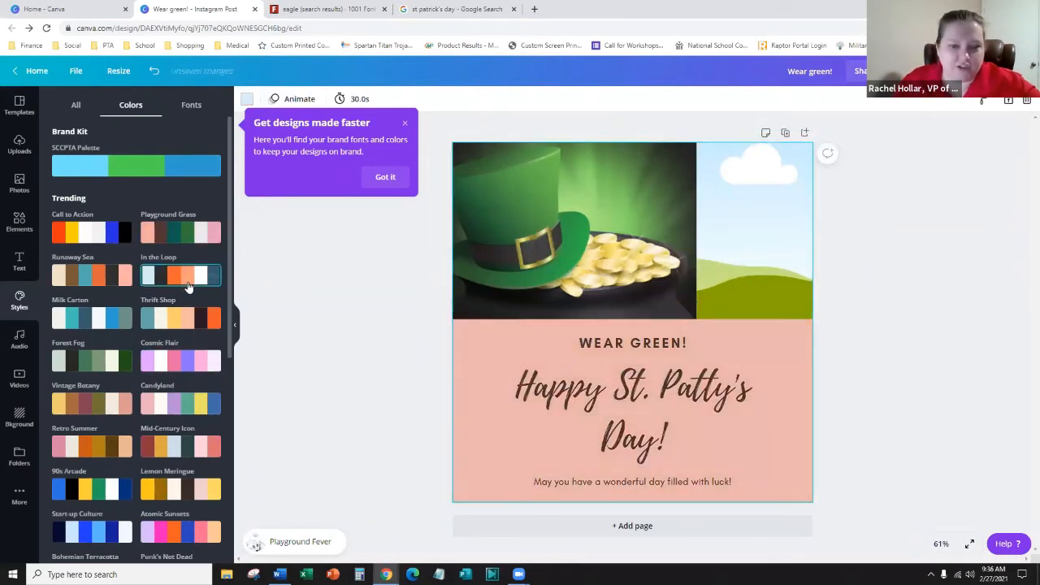
{"action": "left_click", "coordinate": [188, 286]}
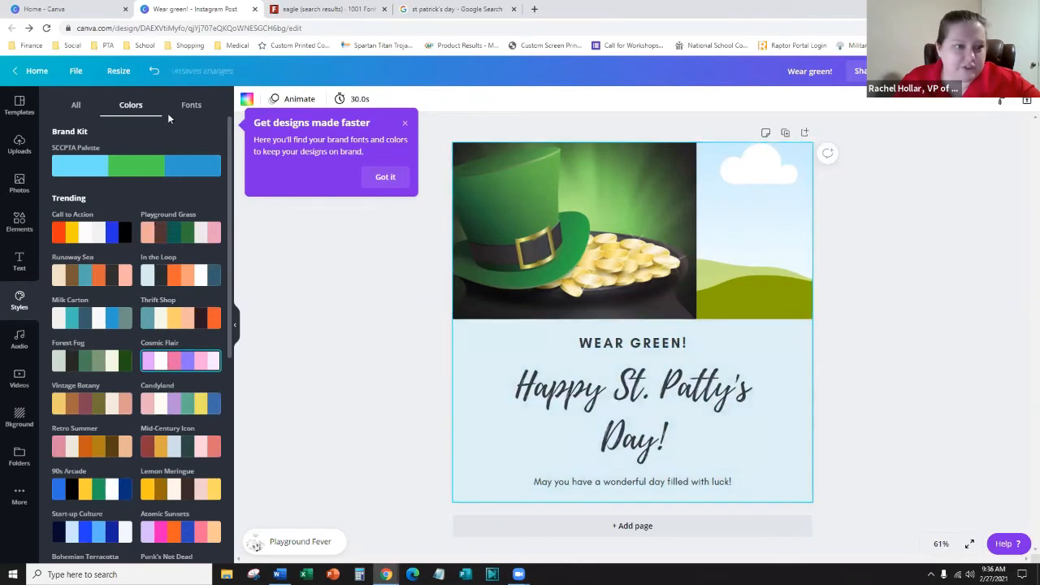
{"action": "left_click", "coordinate": [75, 105]}
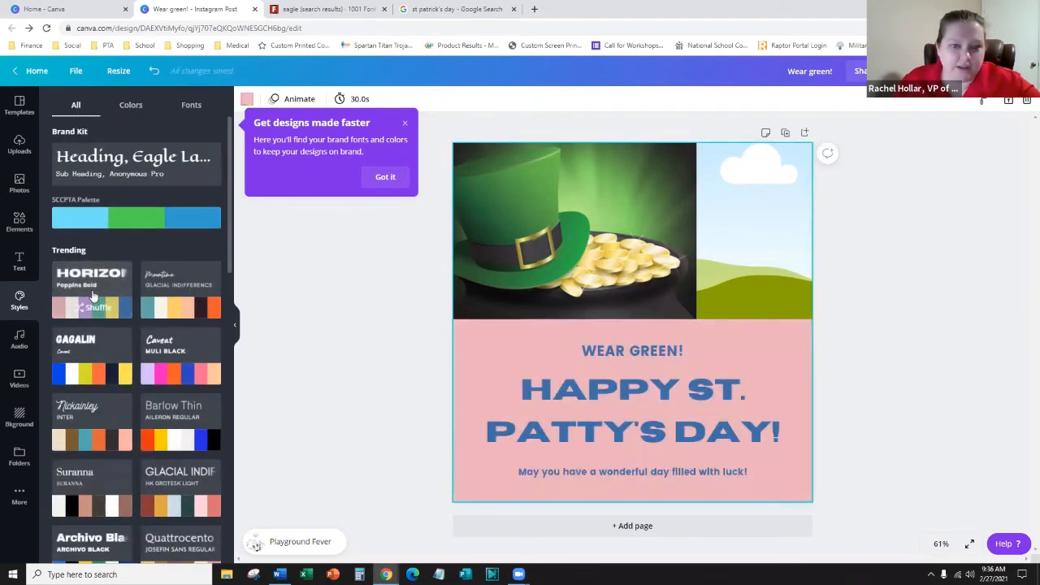
{"action": "left_click", "coordinate": [84, 434]}
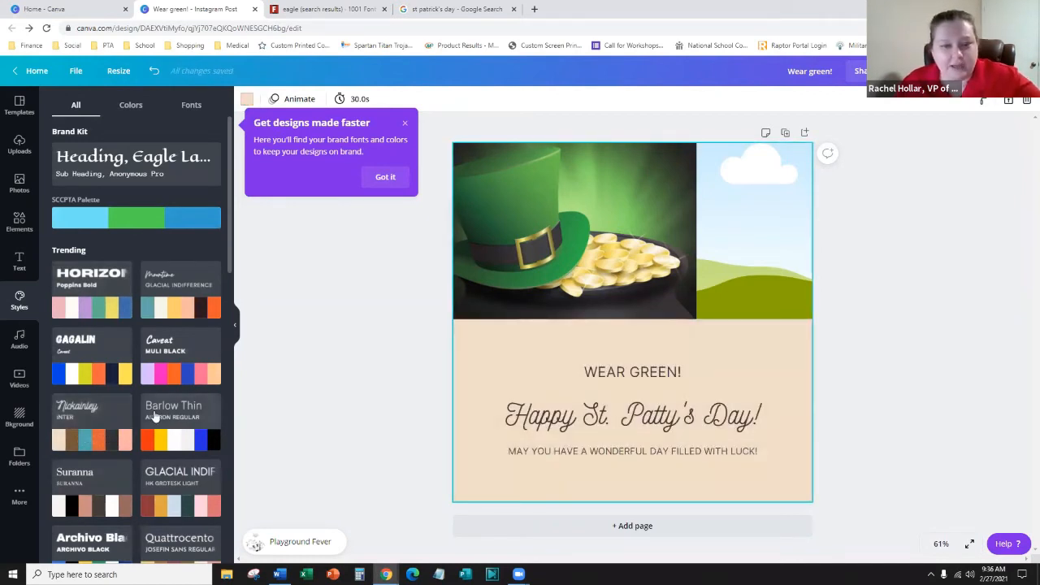
{"action": "scroll", "coordinate": [154, 416], "scroll_direction": "down", "scroll_amount": 2}
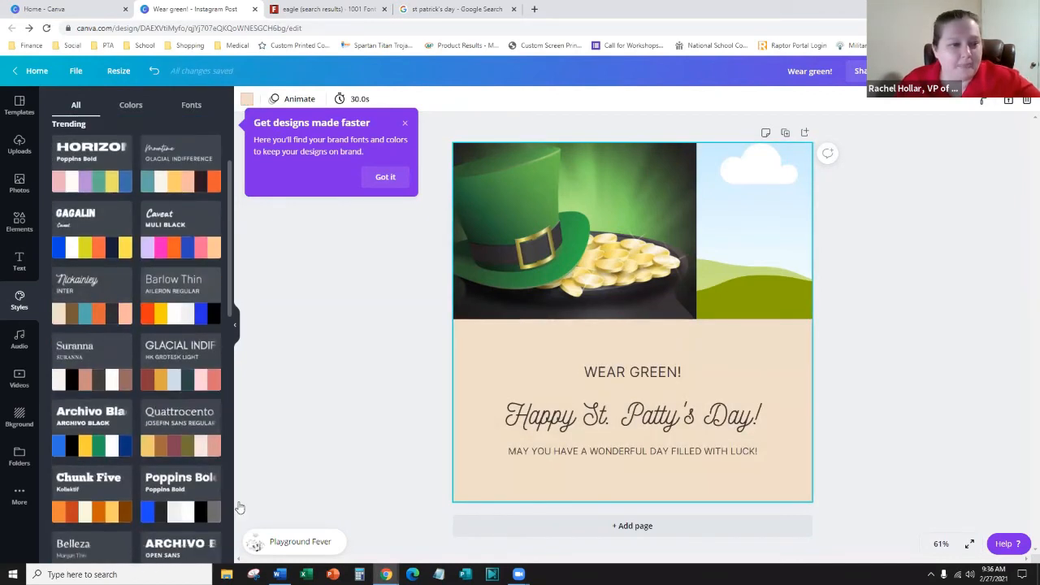
{"action": "left_click", "coordinate": [162, 472]}
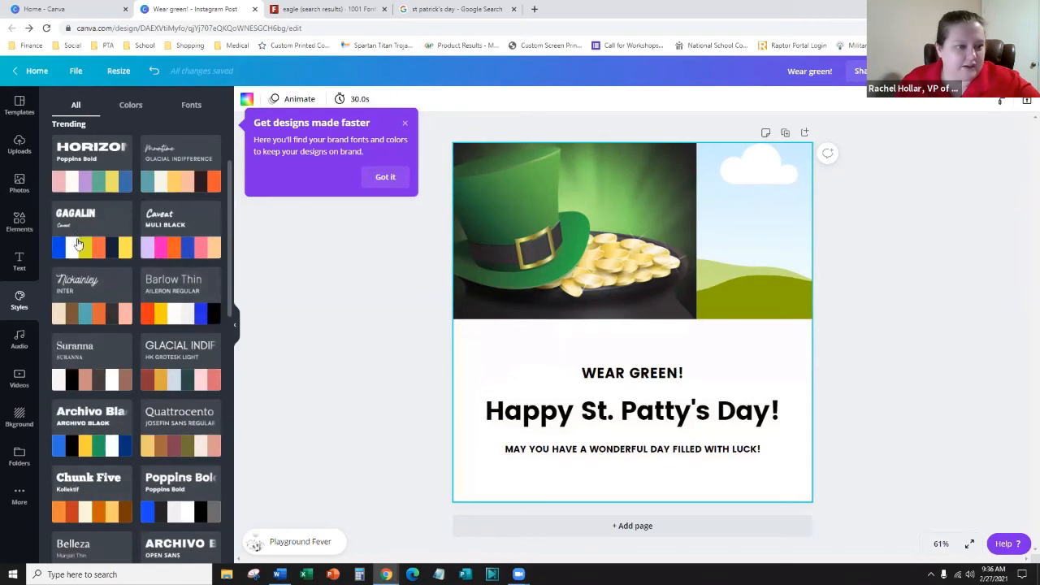
{"action": "scroll", "coordinate": [78, 244], "scroll_direction": "up", "scroll_amount": 2}
{"action": "scroll", "coordinate": [89, 243], "scroll_direction": "down", "scroll_amount": 6}
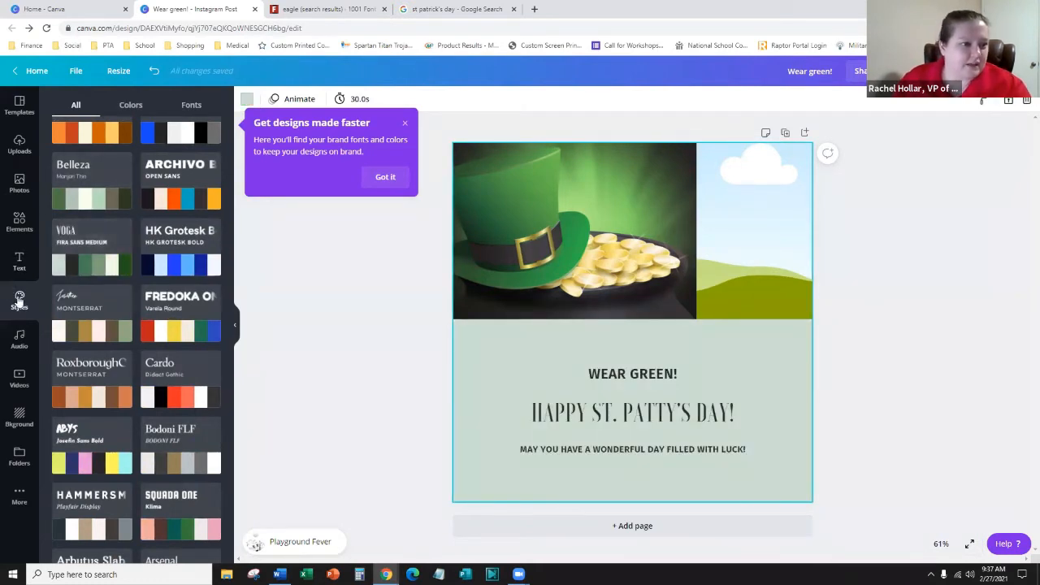
- Bring up the Elements library through the sidebar's More section
{"action": "left_click", "coordinate": [16, 497]}
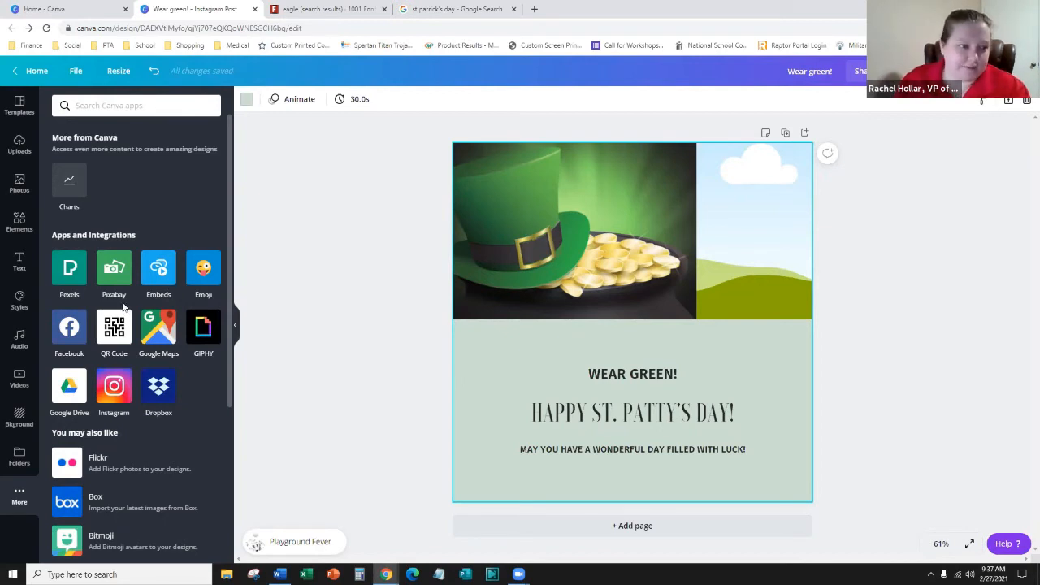
{"action": "left_click", "coordinate": [19, 219]}
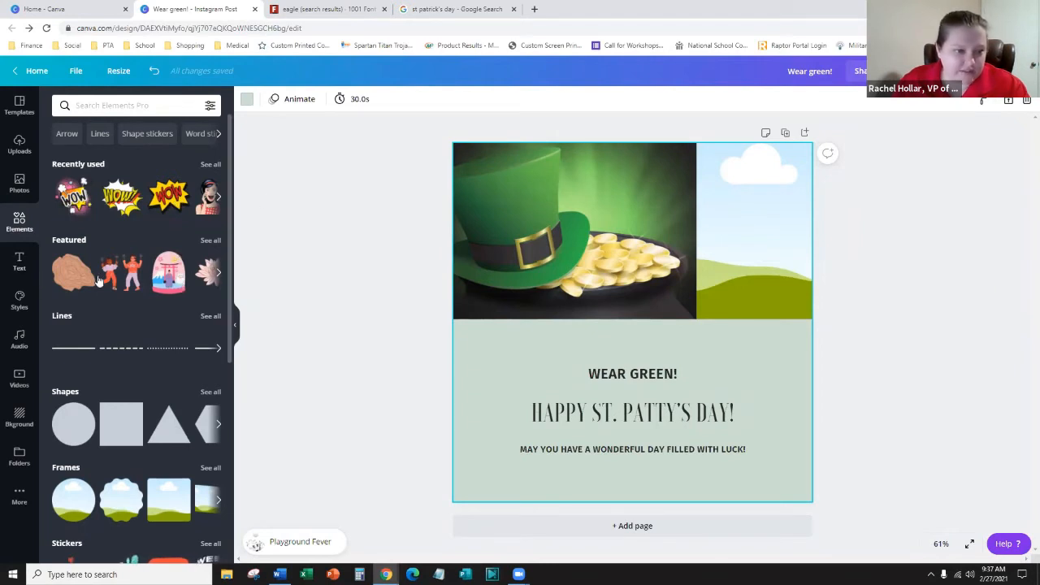
- Add an arrow line, angle it toward the pot of gold and lower it
{"action": "left_click", "coordinate": [220, 273]}
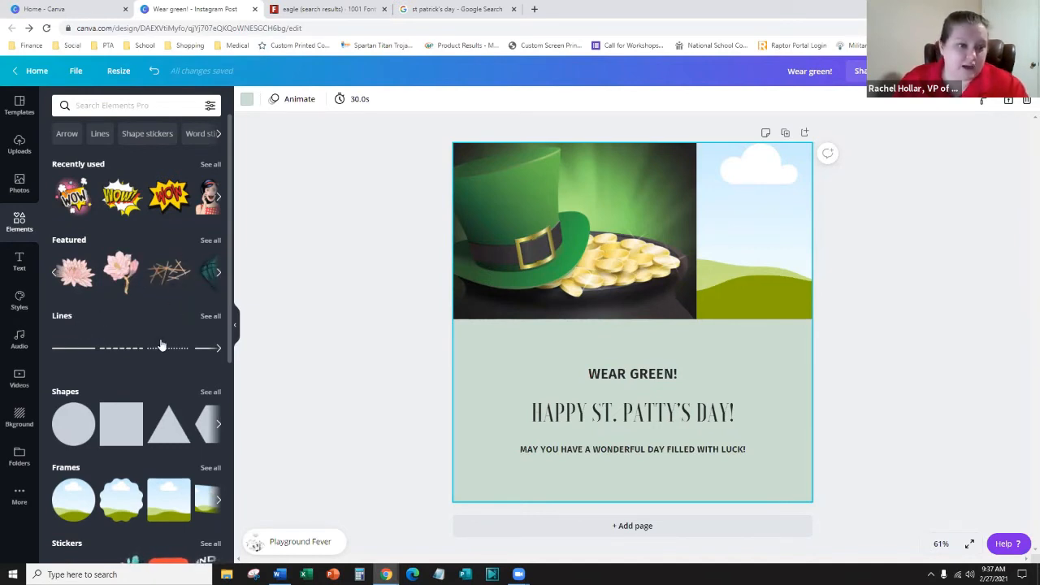
{"action": "left_click", "coordinate": [210, 355]}
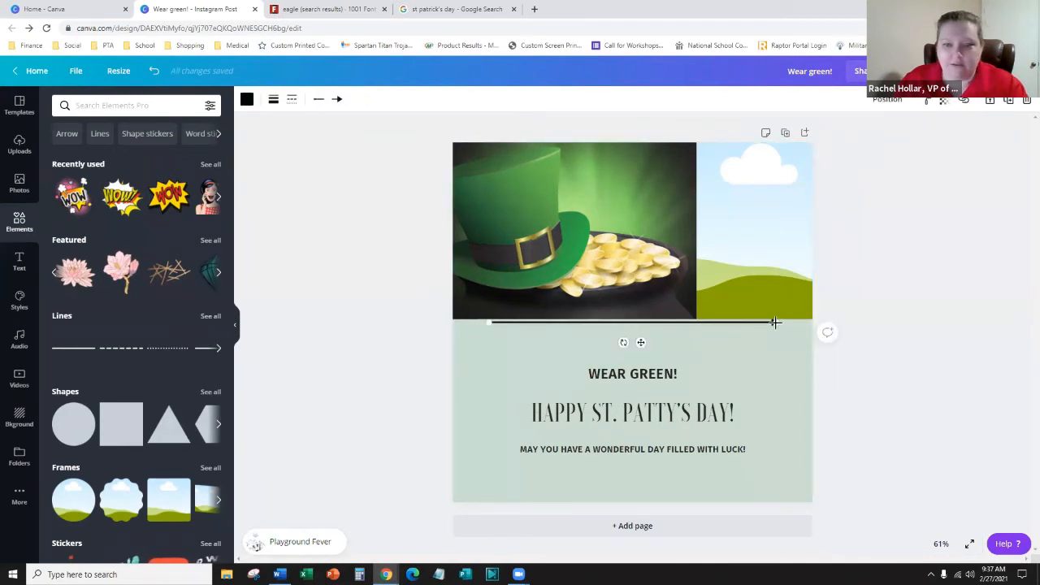
{"action": "left_click_drag", "start_coordinate": [775, 323], "coordinate": [605, 258]}
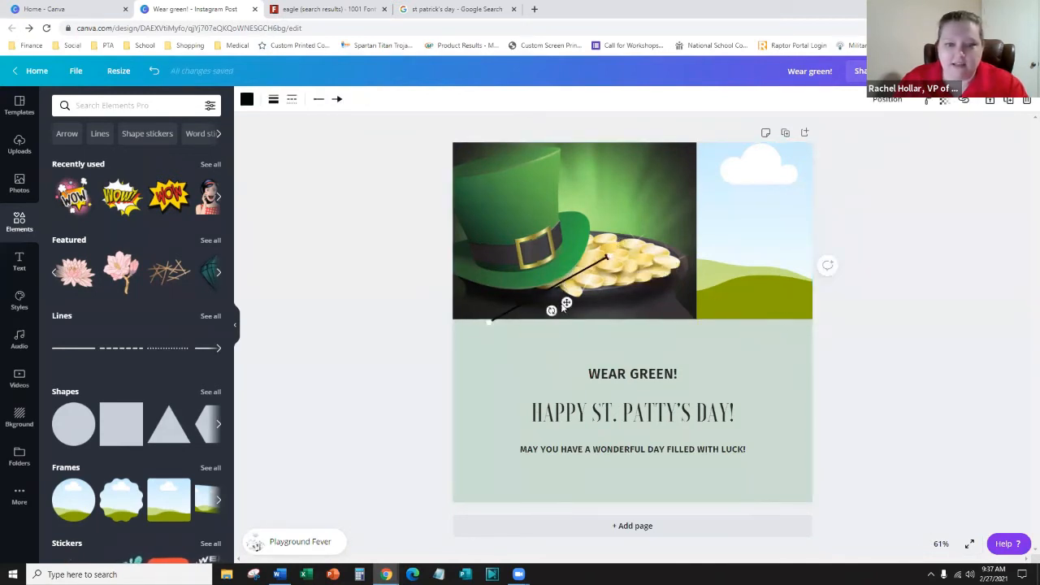
{"action": "left_click_drag", "start_coordinate": [563, 307], "coordinate": [559, 362]}
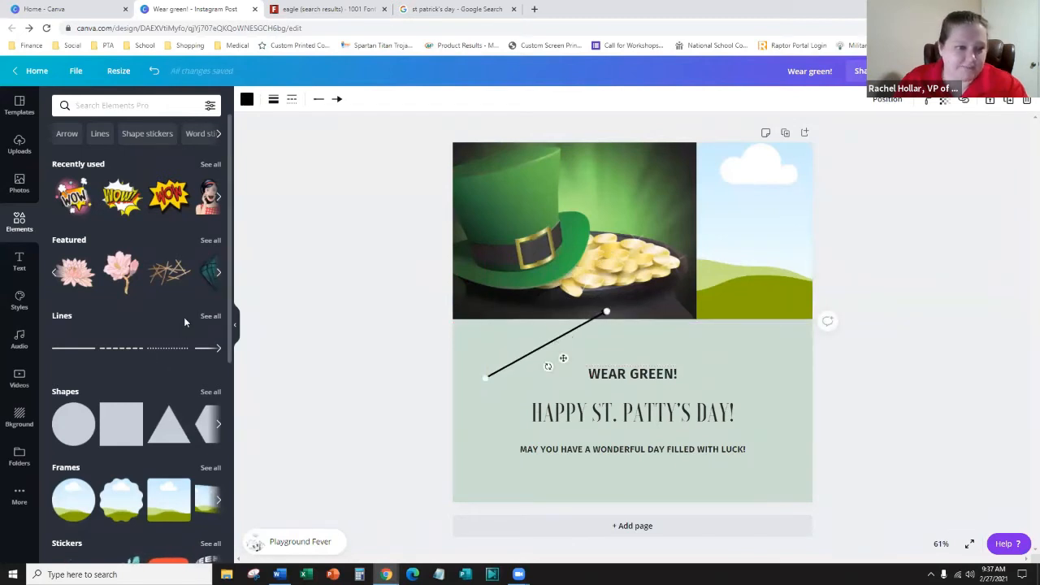
- Add a dotted line, delete the arrow line, and place the dots between the two headings
{"action": "left_click", "coordinate": [166, 356]}
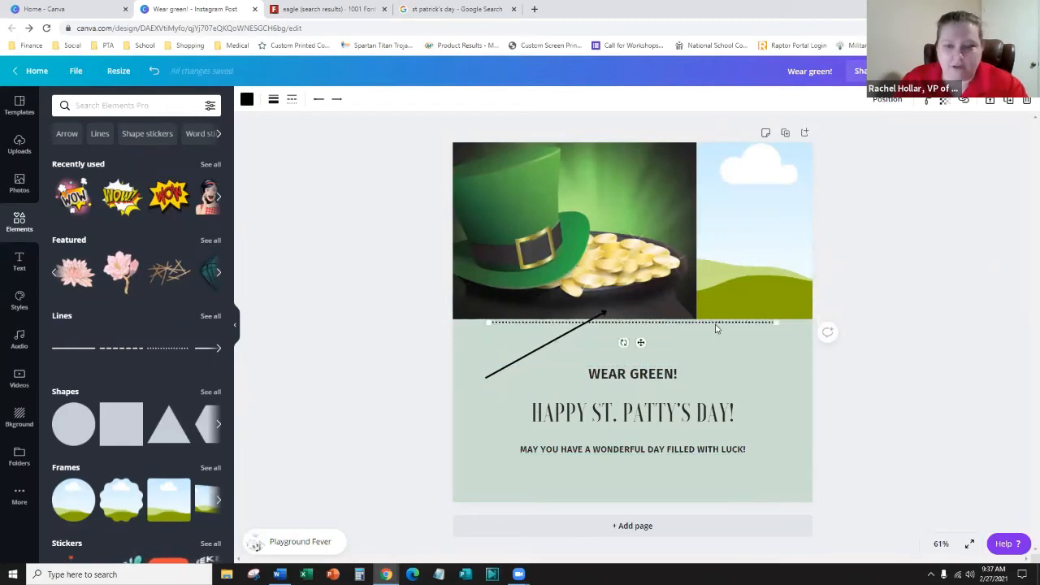
{"action": "left_click", "coordinate": [488, 373]}
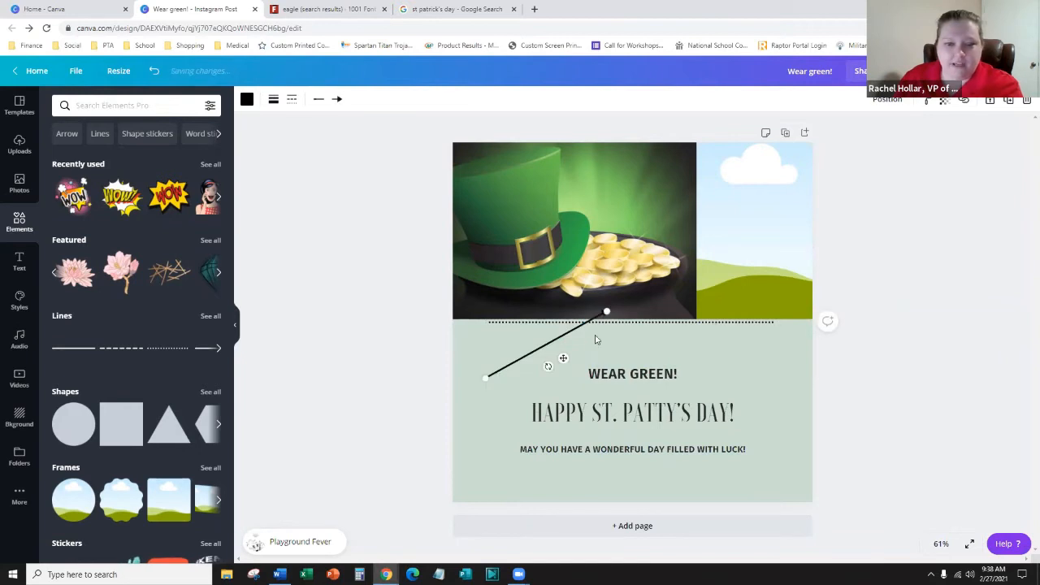
{"action": "key", "text": "Delete"}
{"action": "left_click_drag", "start_coordinate": [613, 326], "coordinate": [591, 334]}
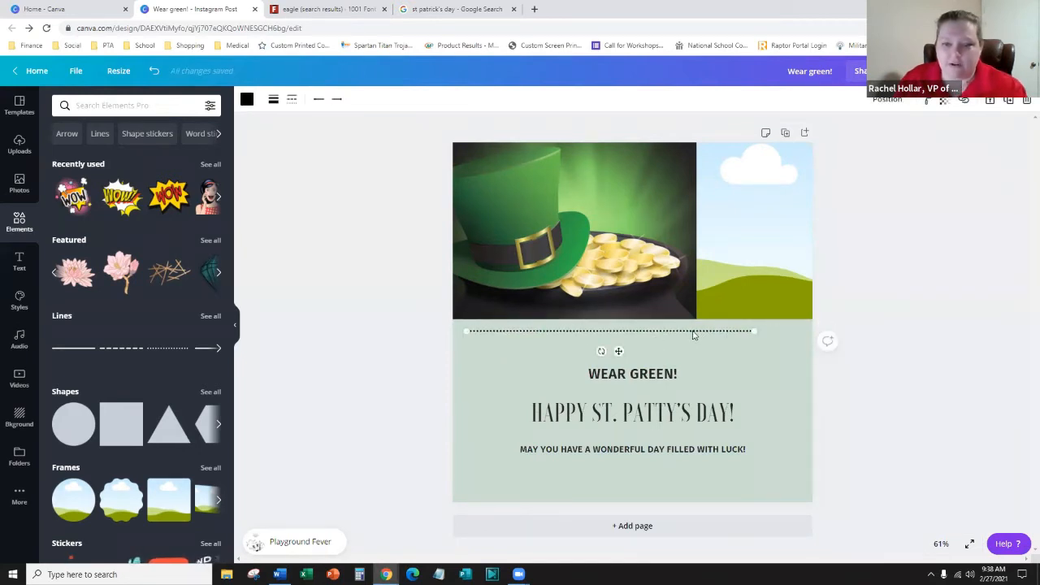
{"action": "left_click_drag", "start_coordinate": [693, 333], "coordinate": [722, 391]}
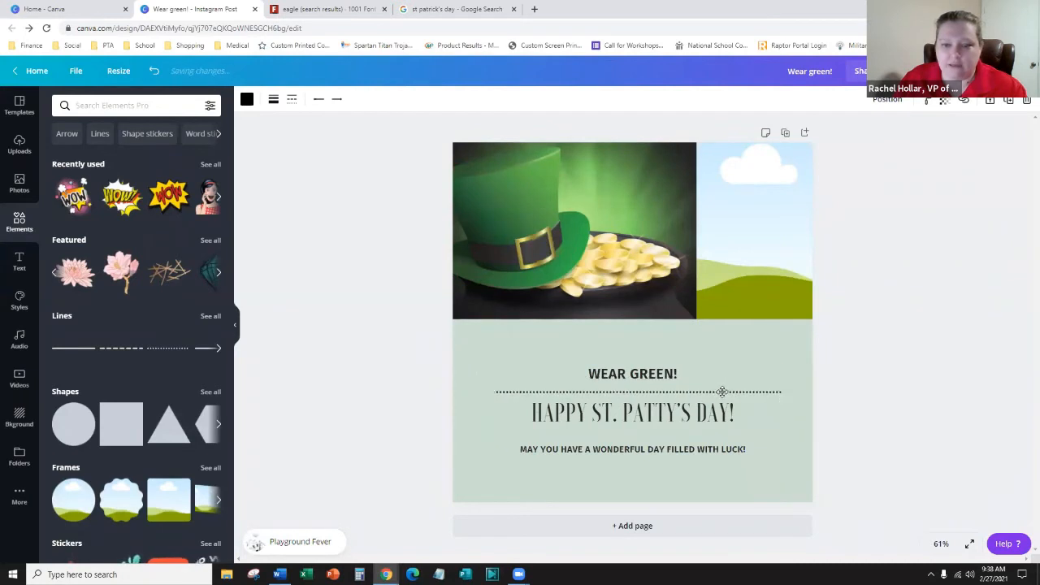
{"action": "left_click", "coordinate": [637, 372]}
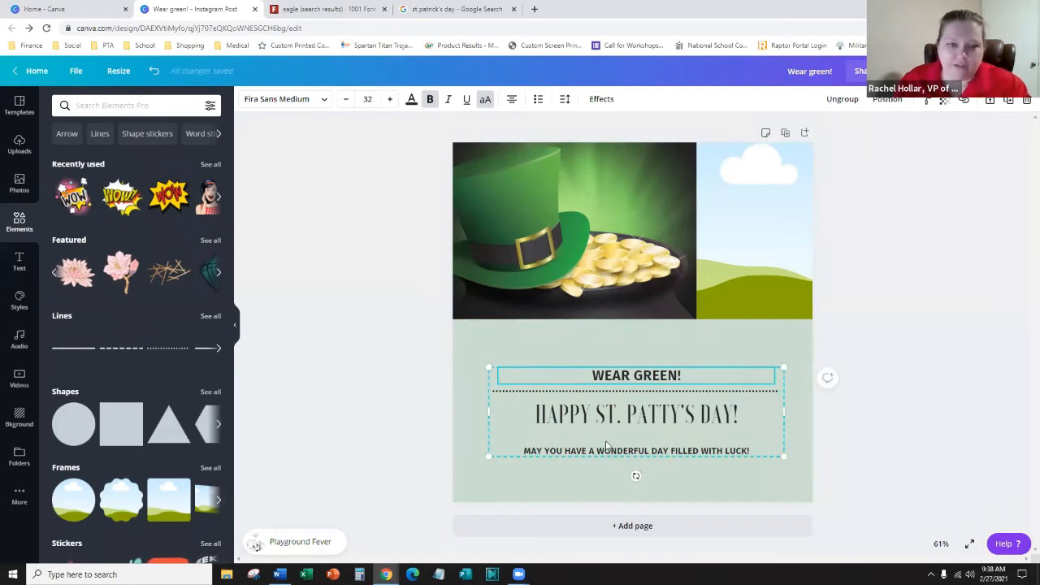
- Ungroup the greeting text so each heading line moves independently
{"action": "left_click", "coordinate": [570, 369]}
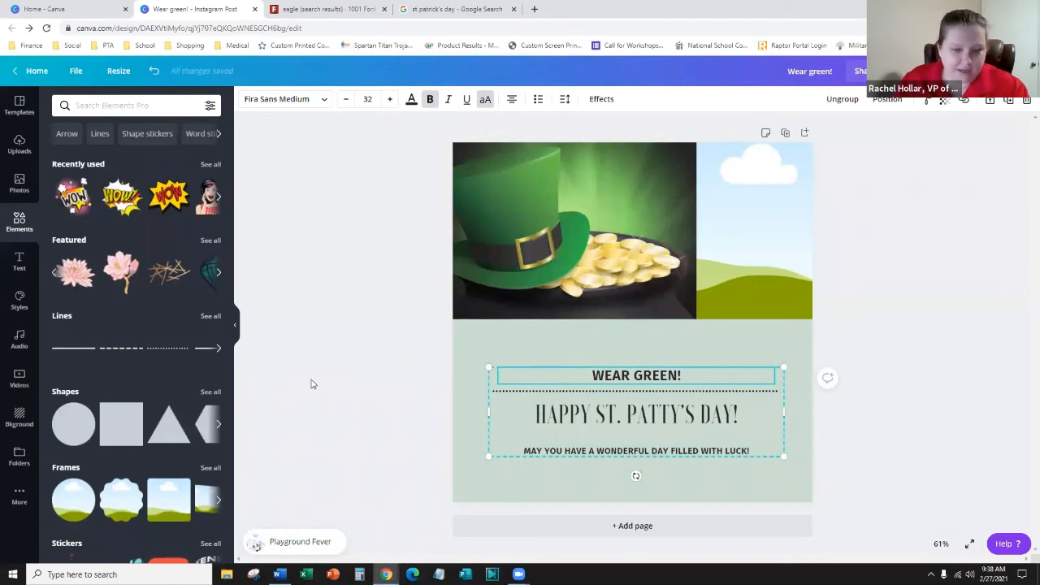
{"action": "left_click", "coordinate": [321, 378]}
{"action": "left_click", "coordinate": [563, 377]}
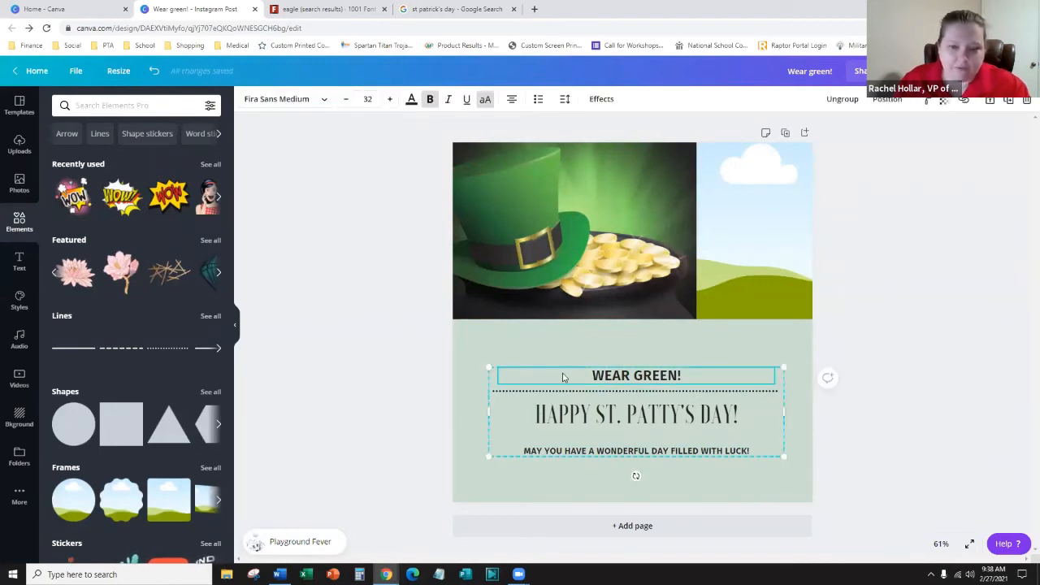
{"action": "mouse_move", "coordinate": [567, 375]}
{"action": "left_mouse_down"}
{"action": "mouse_move", "coordinate": [576, 344]}
{"action": "mouse_move", "coordinate": [568, 377]}
{"action": "left_mouse_up"}
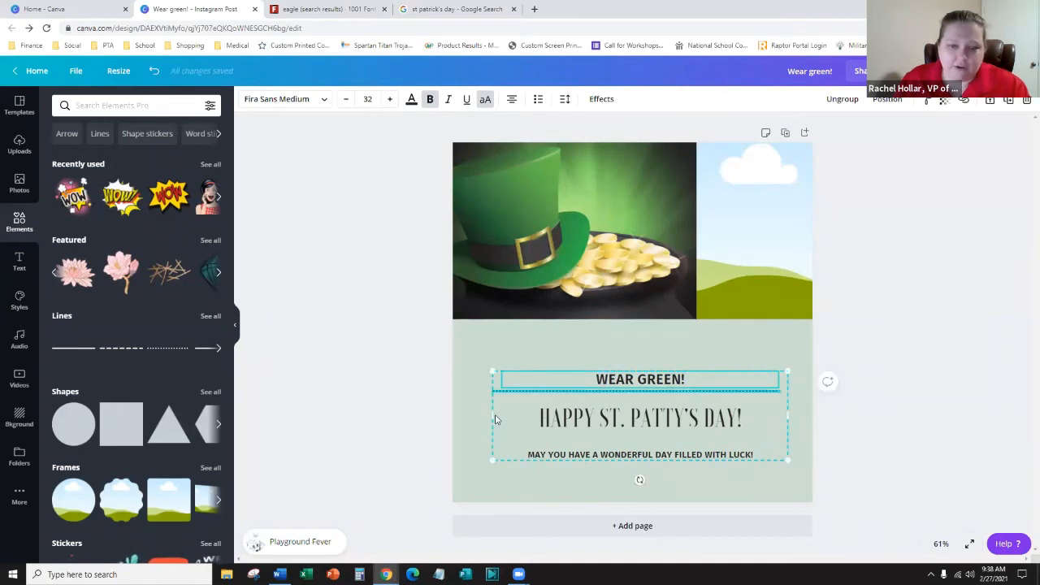
{"action": "left_click", "coordinate": [547, 415]}
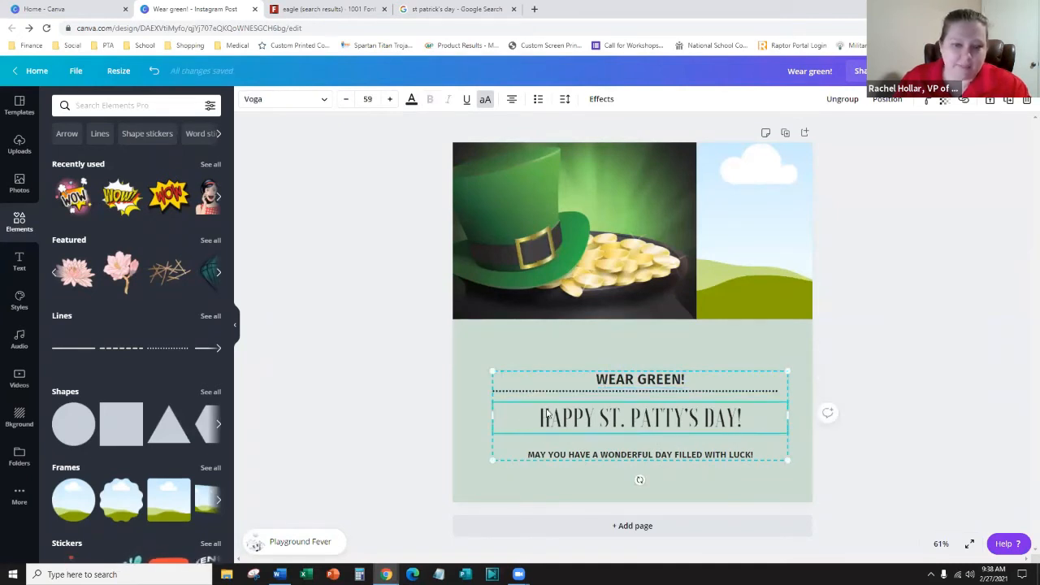
{"action": "right_click", "coordinate": [551, 456]}
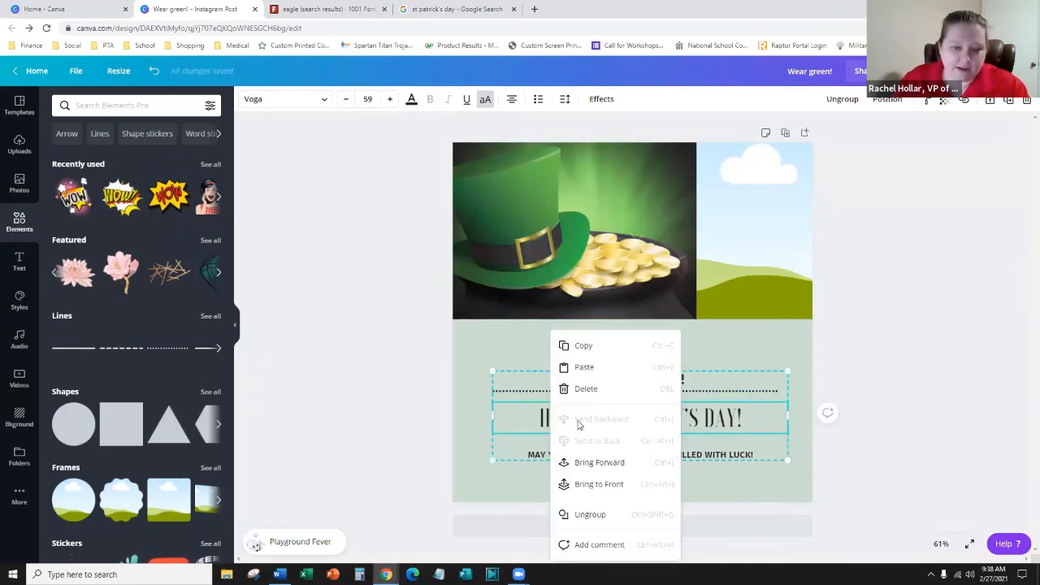
{"action": "left_click", "coordinate": [625, 514]}
{"action": "left_click", "coordinate": [423, 428]}
- Move the WEAR GREEN! line up onto the green hill at the picture's right
{"action": "left_click", "coordinate": [623, 376]}
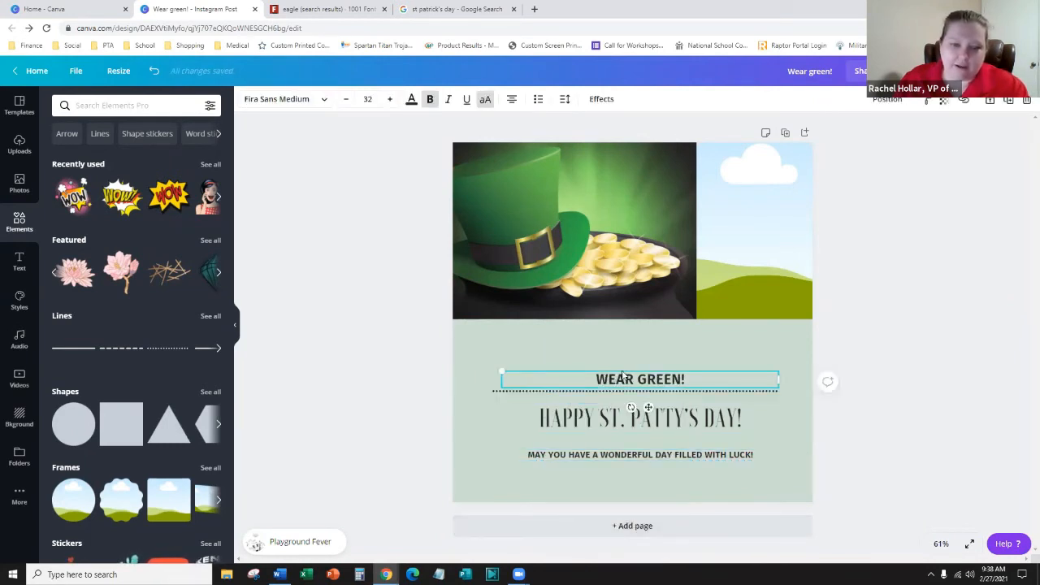
{"action": "left_click_drag", "start_coordinate": [626, 371], "coordinate": [624, 362]}
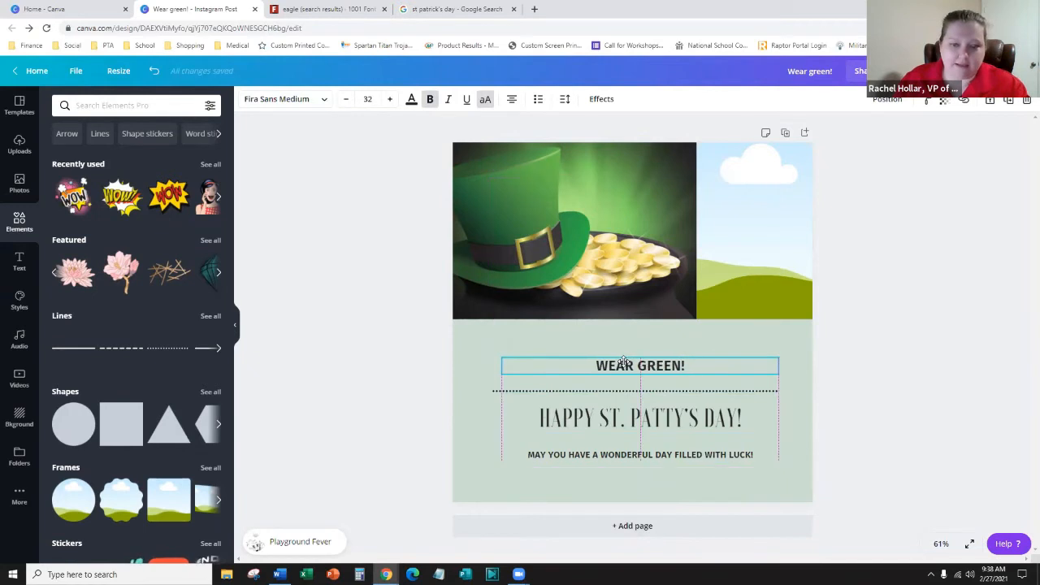
{"action": "left_click", "coordinate": [367, 434]}
{"action": "left_click", "coordinate": [618, 421]}
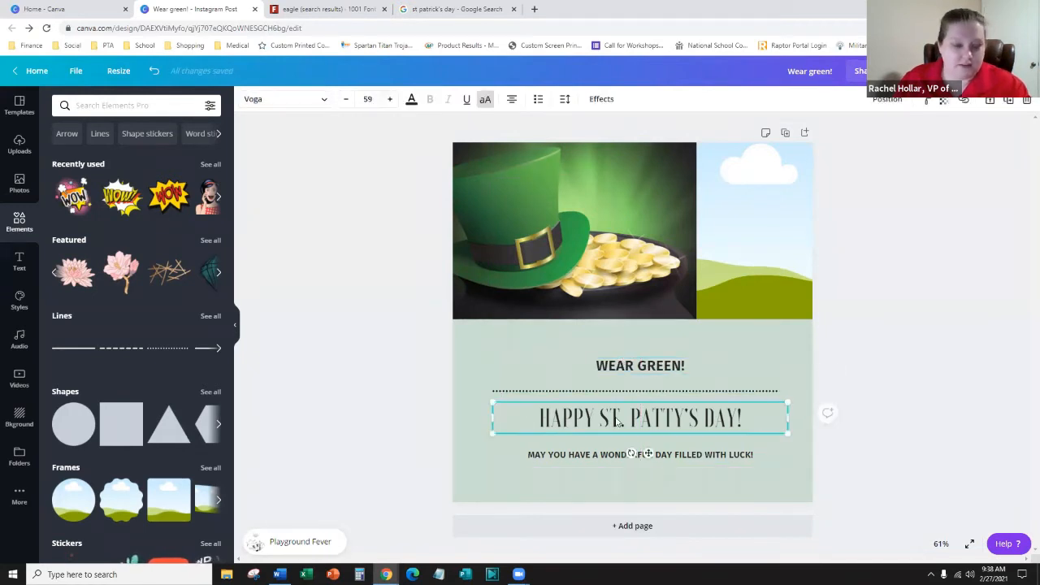
{"action": "right_click", "coordinate": [630, 420]}
{"action": "left_click", "coordinate": [437, 393]}
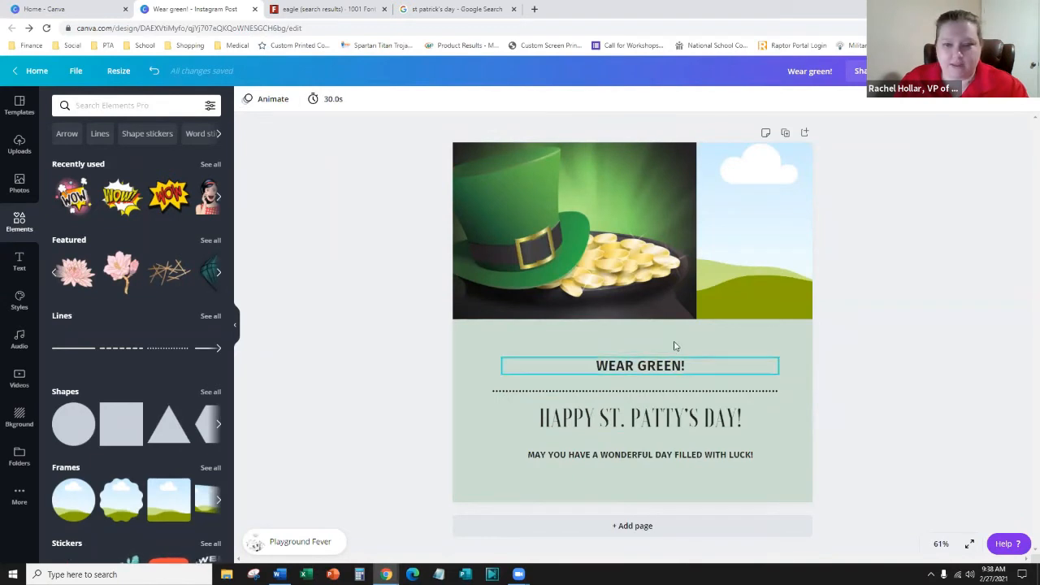
{"action": "left_click_drag", "start_coordinate": [677, 348], "coordinate": [801, 269]}
- Add a grey square over the hat picture and adjust its height and width
{"action": "left_click", "coordinate": [320, 369]}
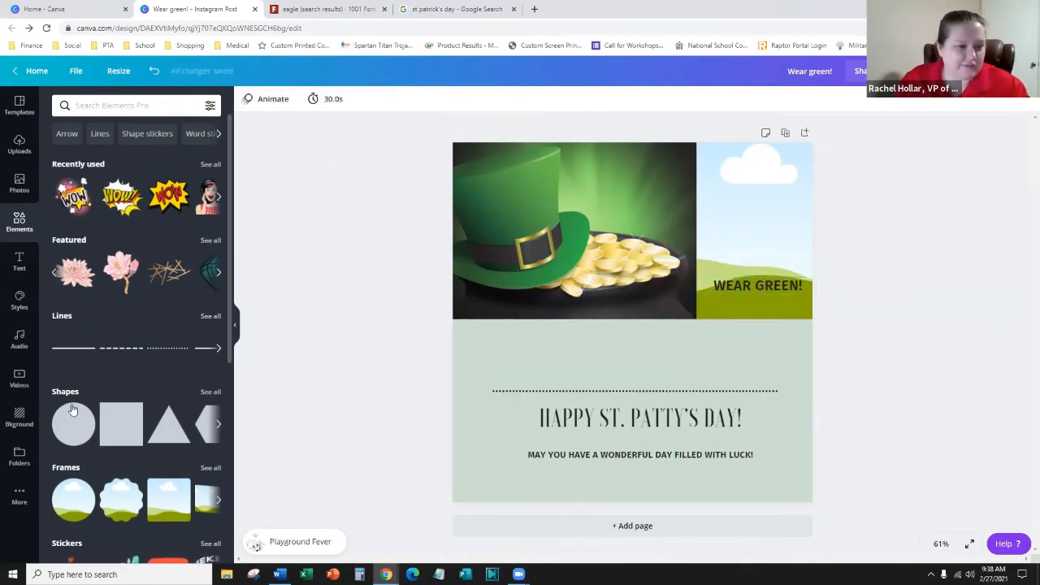
{"action": "left_click", "coordinate": [216, 424]}
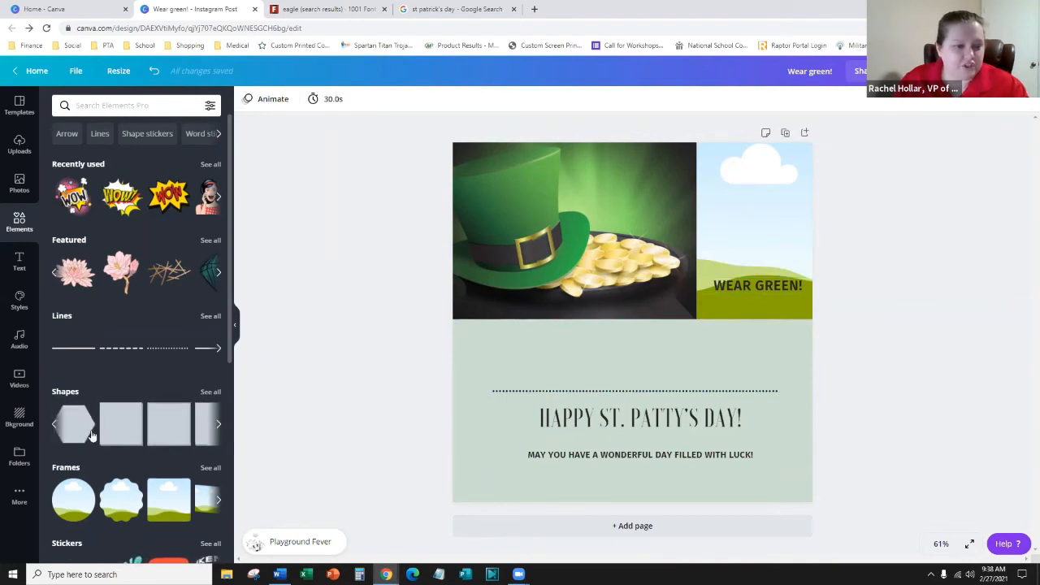
{"action": "left_click", "coordinate": [122, 424]}
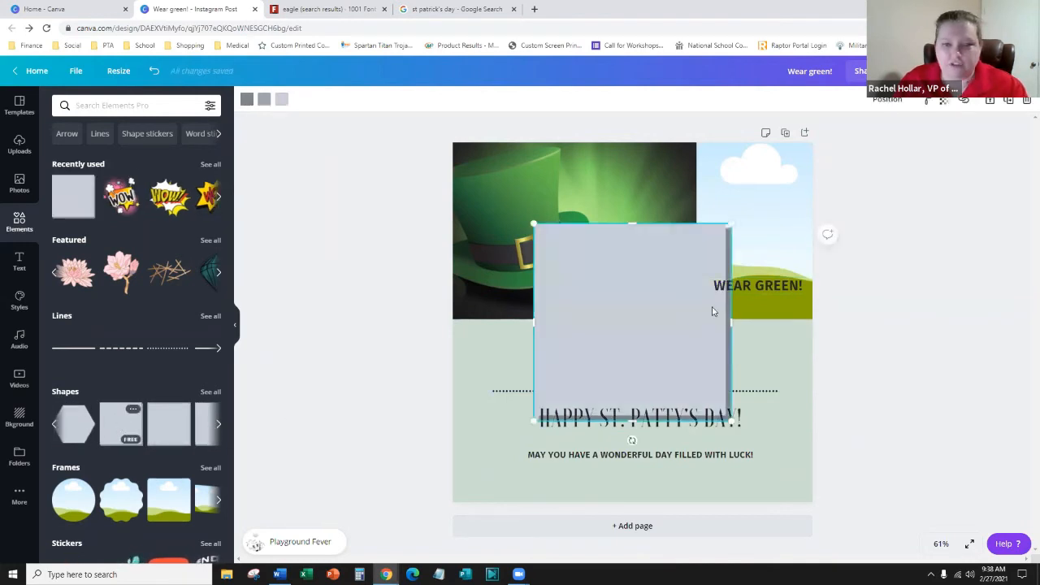
{"action": "left_click_drag", "start_coordinate": [597, 243], "coordinate": [618, 294]}
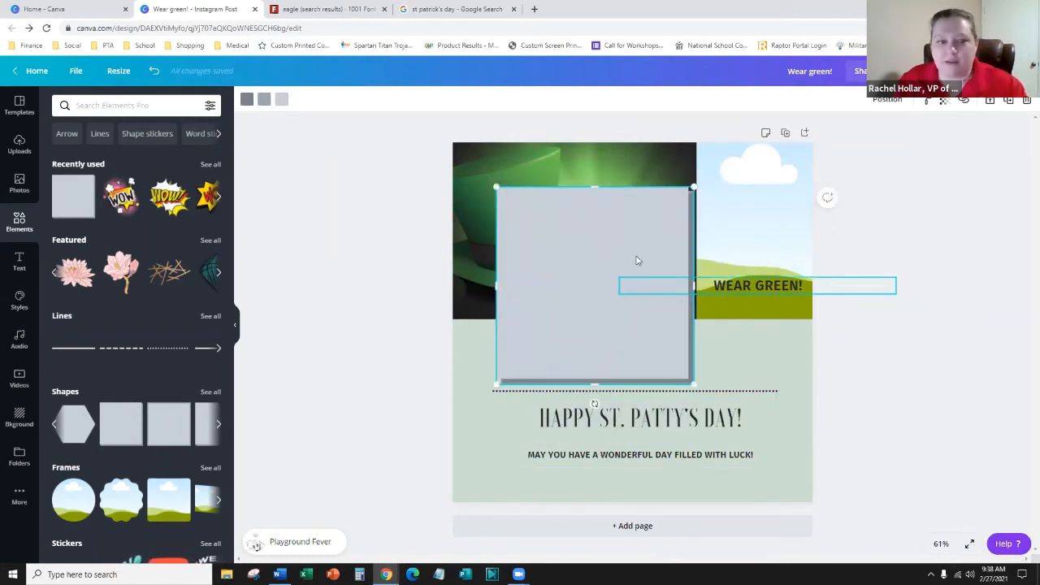
{"action": "mouse_move", "coordinate": [594, 186]}
{"action": "left_mouse_down"}
{"action": "mouse_move", "coordinate": [574, 266]}
{"action": "mouse_move", "coordinate": [594, 198]}
{"action": "left_mouse_up"}
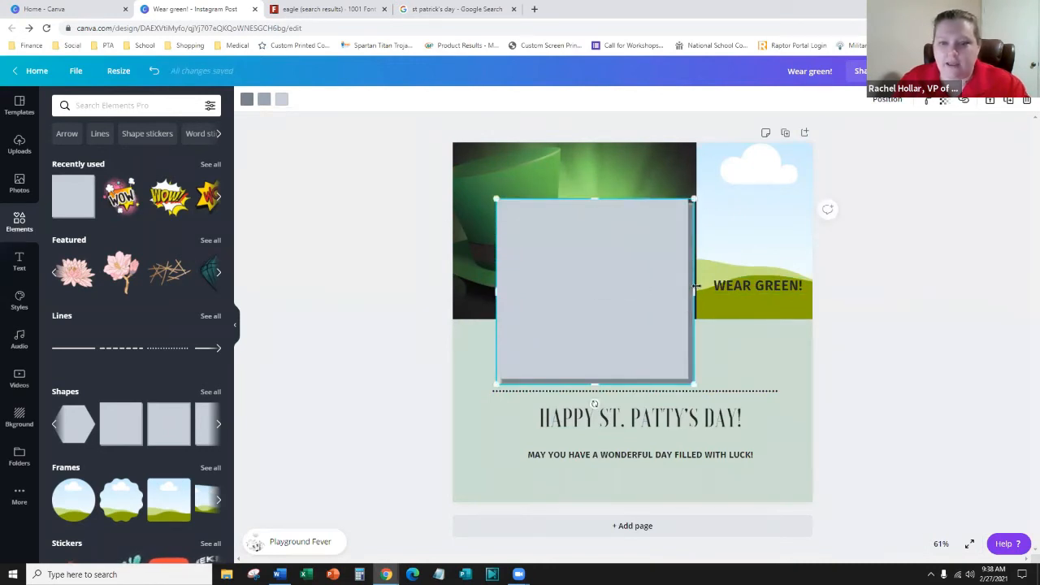
{"action": "left_click_drag", "start_coordinate": [750, 282], "coordinate": [718, 297]}
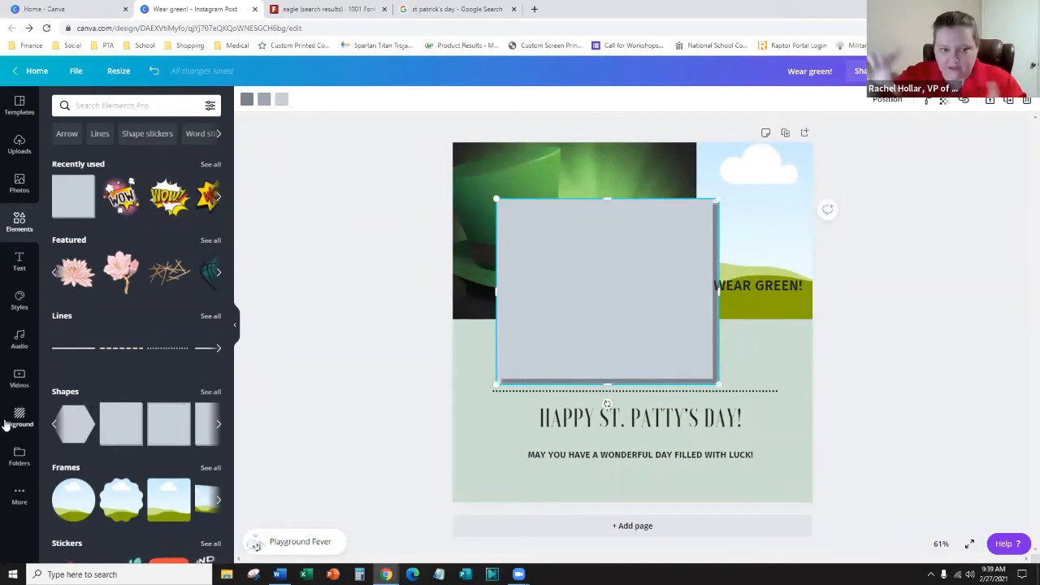
- Browse further shapes and bring up the full Stickers collection
{"action": "left_click", "coordinate": [218, 427]}
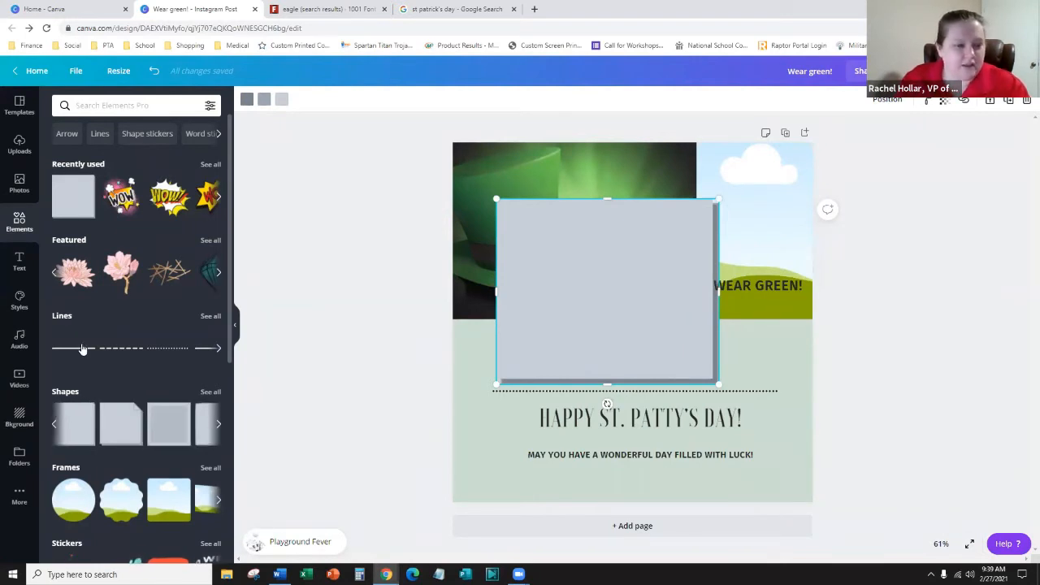
{"action": "scroll", "coordinate": [82, 349], "scroll_direction": "down", "scroll_amount": 2}
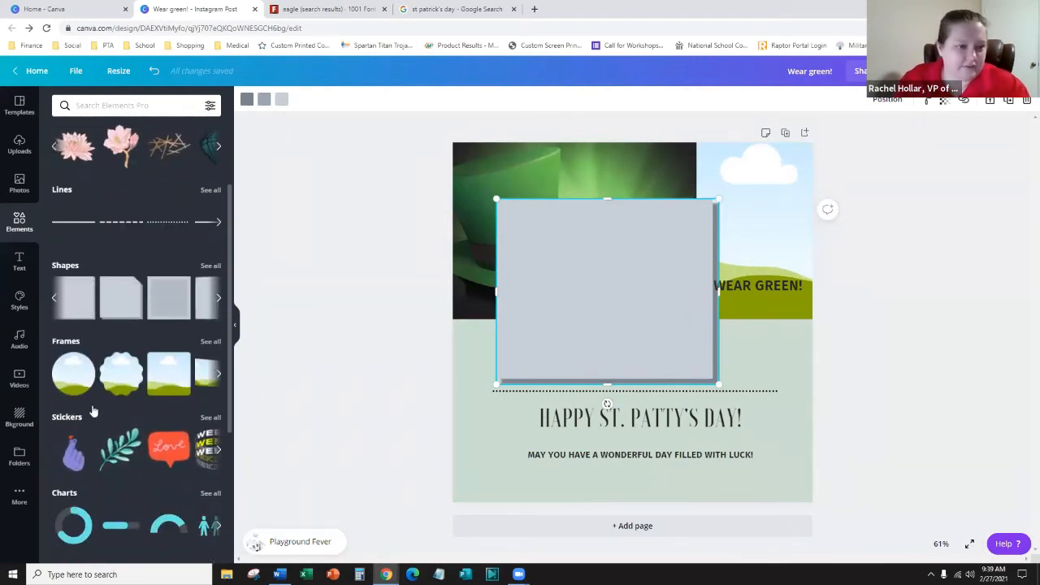
{"action": "left_click", "coordinate": [211, 417]}
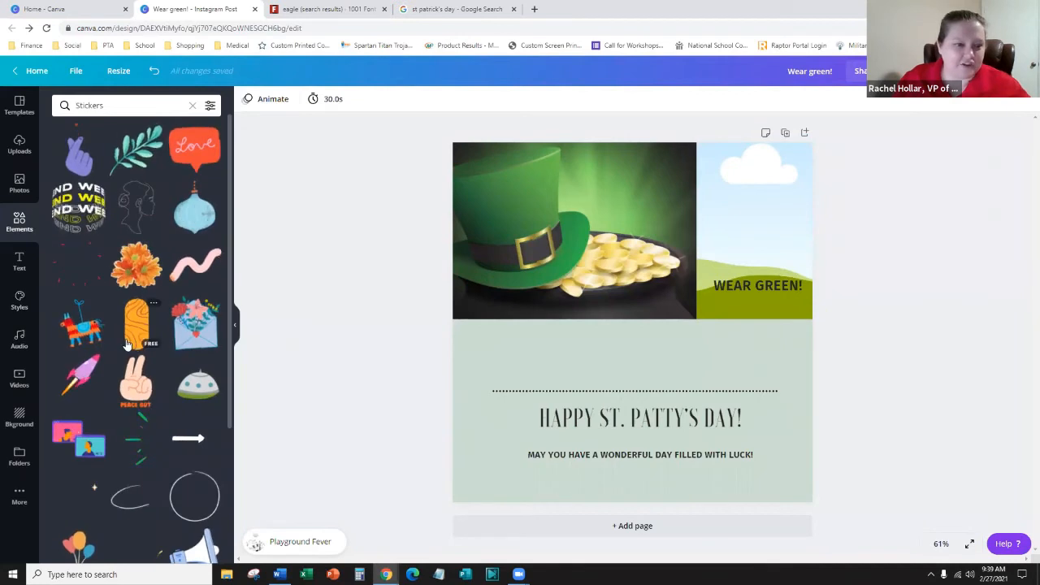
- Search stickers for 'green', add the teal arrow sticker and shrink it
{"action": "left_click", "coordinate": [110, 106]}
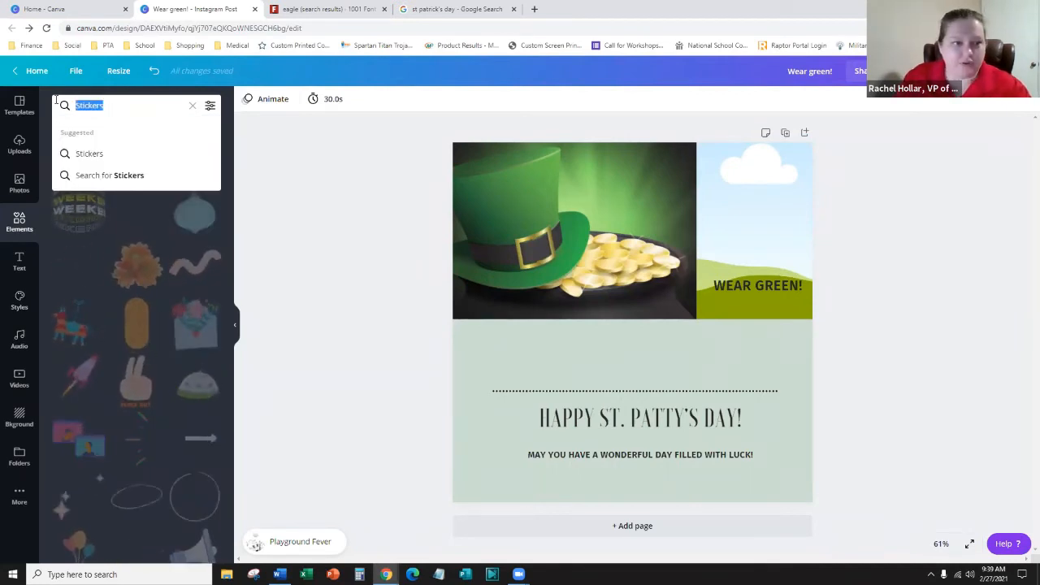
{"action": "key", "text": "End"}
{"action": "type", "text": "green"}
{"action": "key", "text": "Return"}
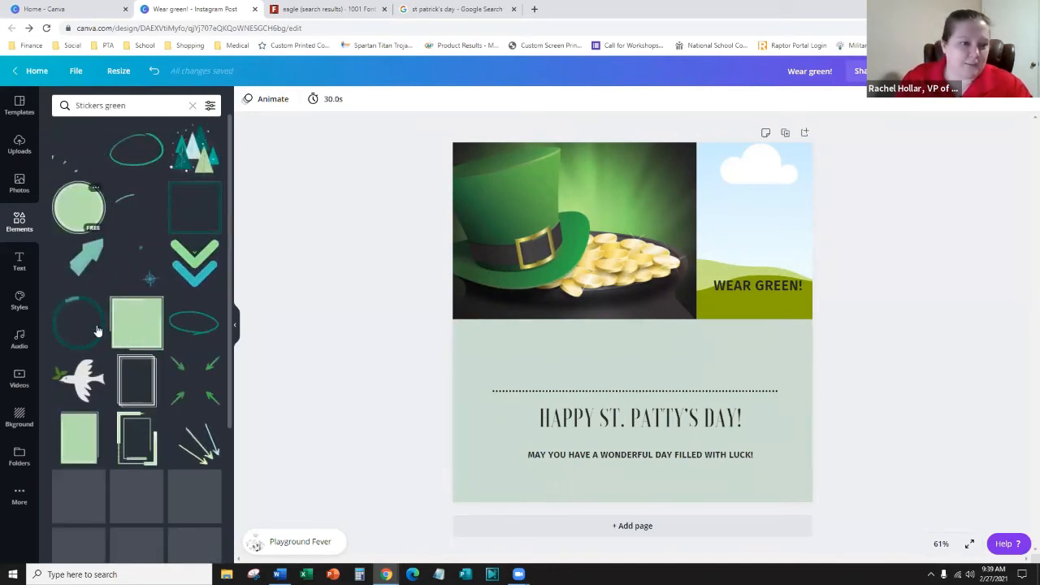
{"action": "scroll", "coordinate": [122, 325], "scroll_direction": "down", "scroll_amount": 2}
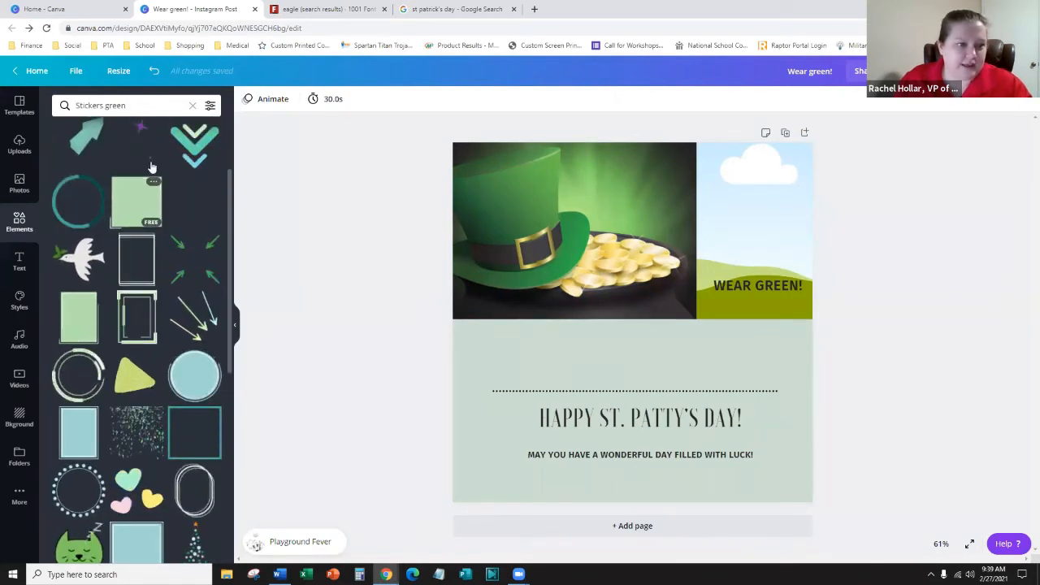
{"action": "scroll", "coordinate": [130, 155], "scroll_direction": "up", "scroll_amount": 2}
{"action": "left_click", "coordinate": [74, 265]}
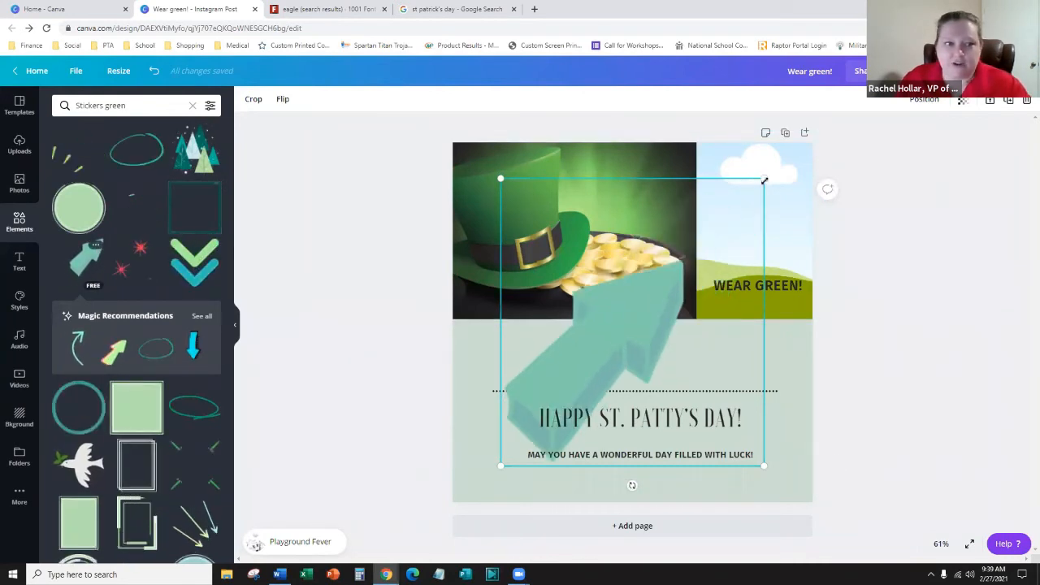
{"action": "left_click_drag", "start_coordinate": [765, 178], "coordinate": [667, 286]}
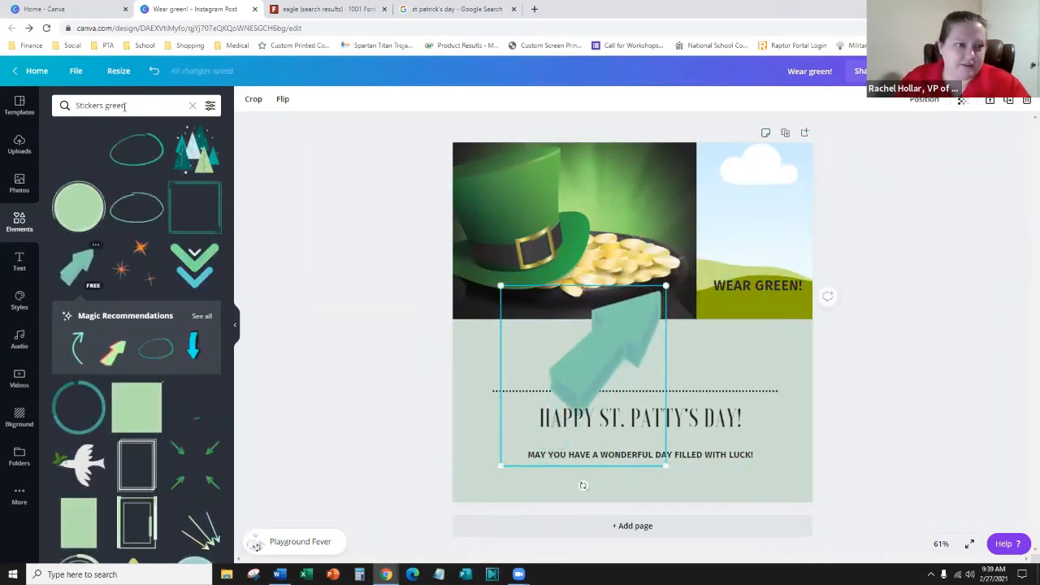
- Add a smaller clapping-hands sticker from the plain Stickers search and move the arrow lower-left
{"action": "double_click", "coordinate": [104, 105]}
{"action": "key", "text": "BackSpace"}
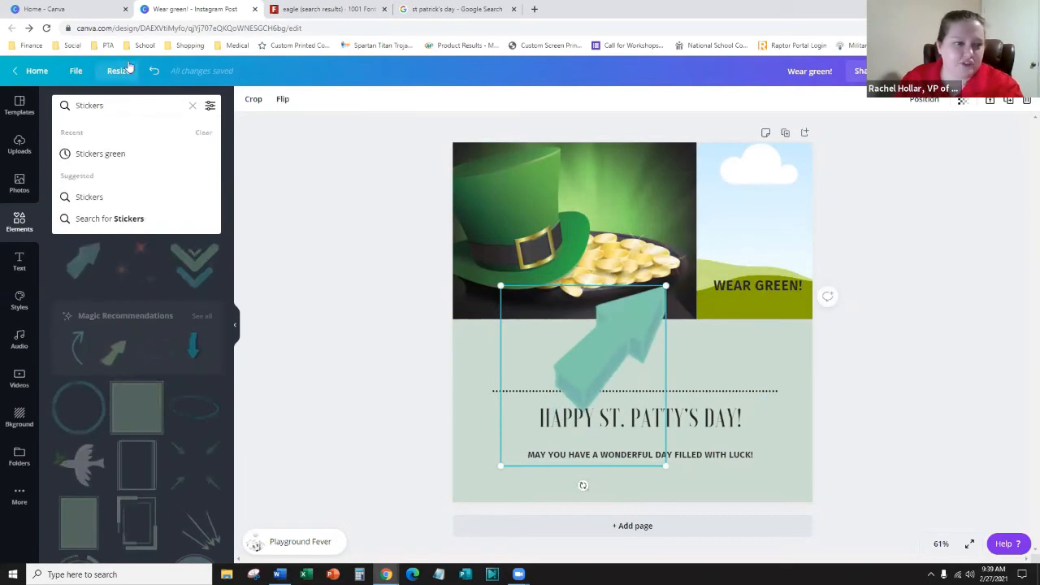
{"action": "key", "text": "Return"}
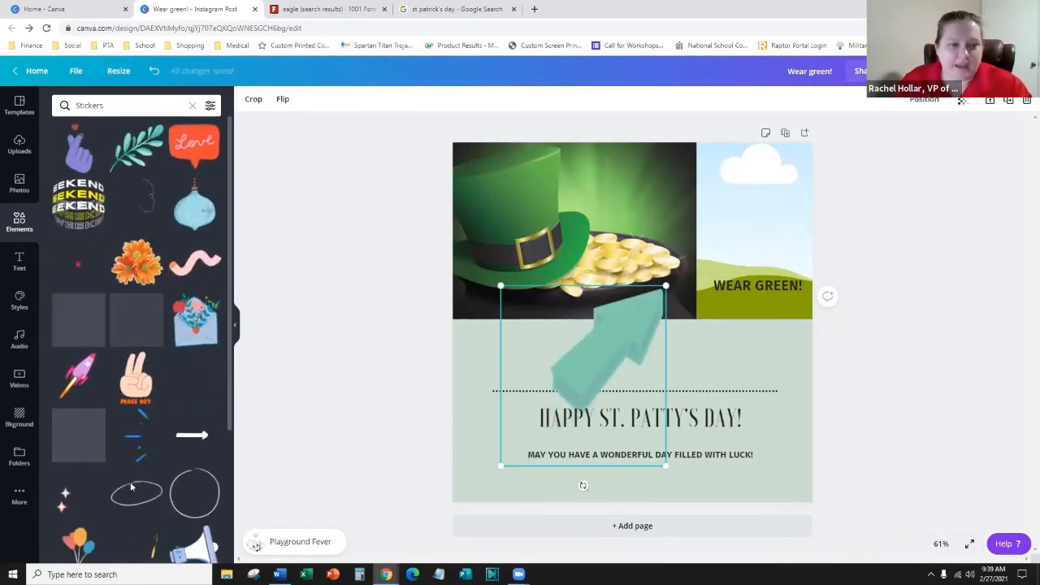
{"action": "scroll", "coordinate": [110, 357], "scroll_direction": "down", "scroll_amount": 3}
{"action": "scroll", "coordinate": [122, 366], "scroll_direction": "down", "scroll_amount": 3}
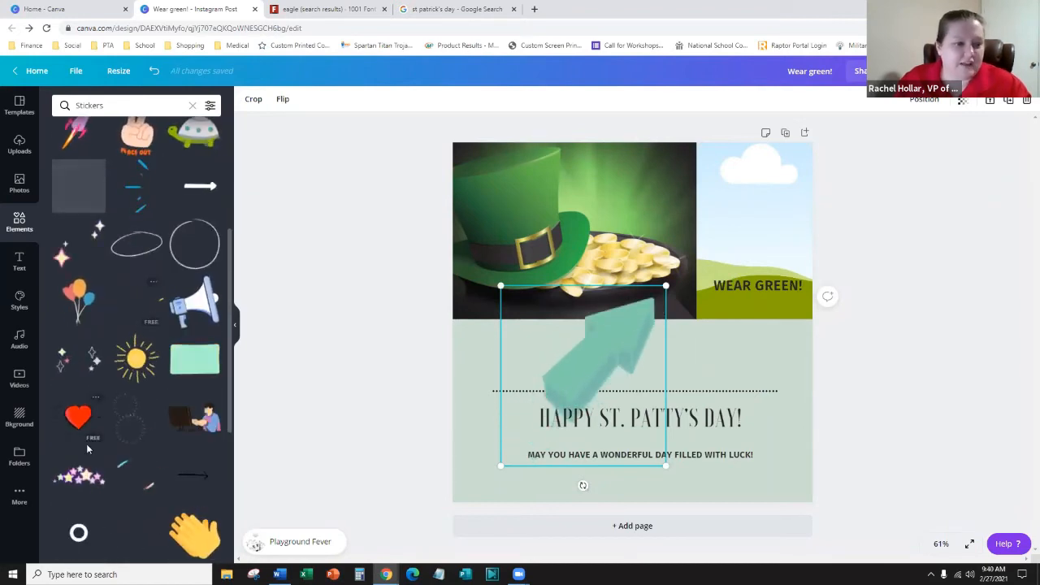
{"action": "scroll", "coordinate": [89, 455], "scroll_direction": "down", "scroll_amount": 3}
{"action": "left_click", "coordinate": [198, 413]}
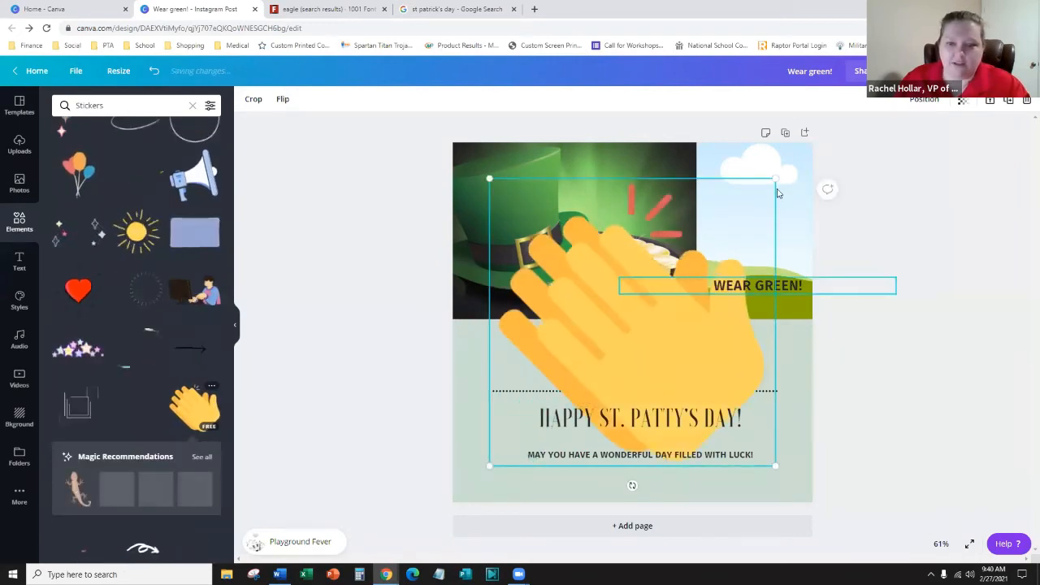
{"action": "left_click_drag", "start_coordinate": [730, 239], "coordinate": [730, 346]}
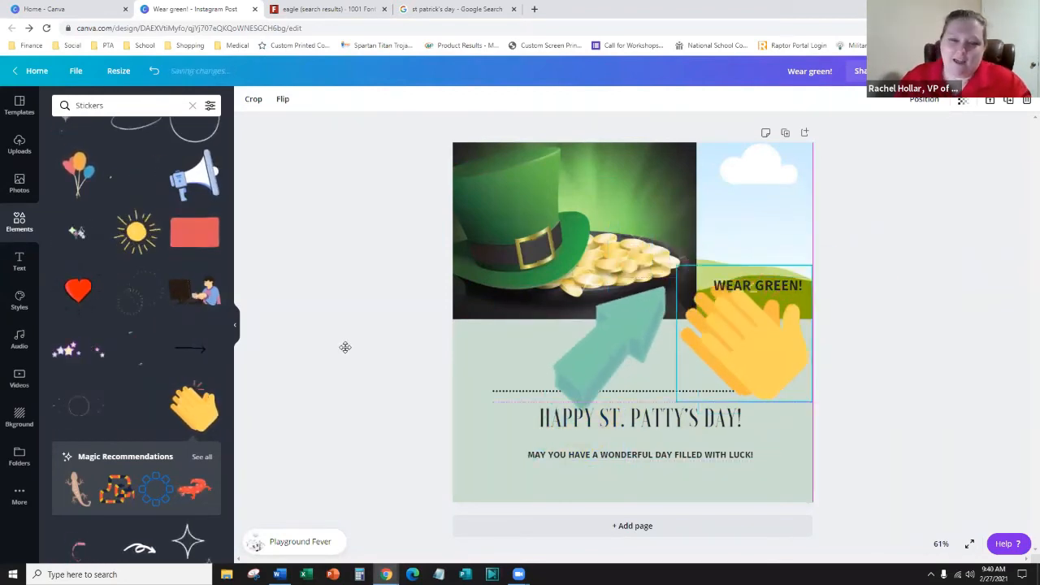
{"action": "left_click_drag", "start_coordinate": [567, 379], "coordinate": [540, 391]}
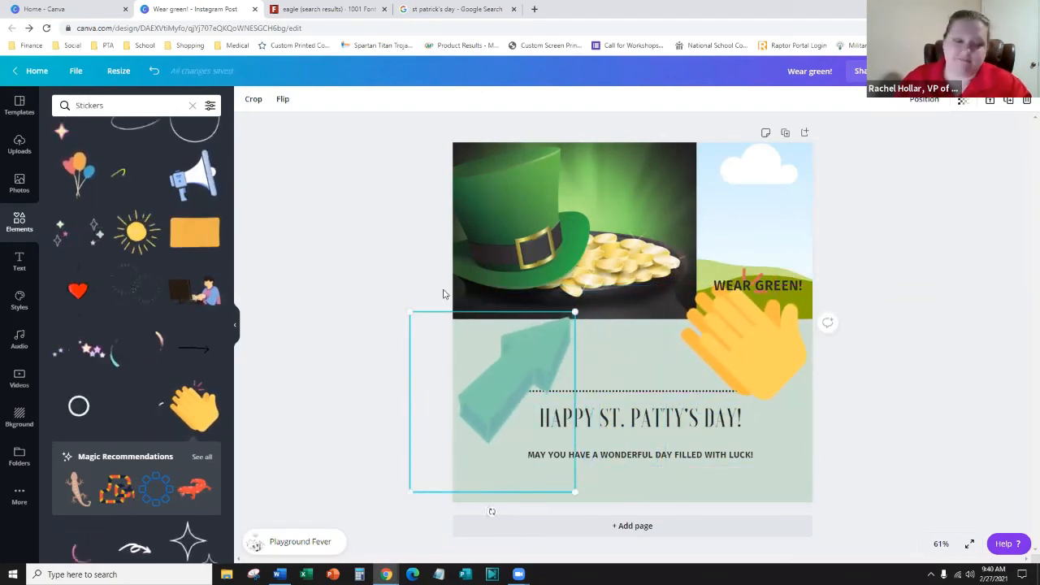
{"action": "scroll", "coordinate": [164, 377], "scroll_direction": "down", "scroll_amount": 2}
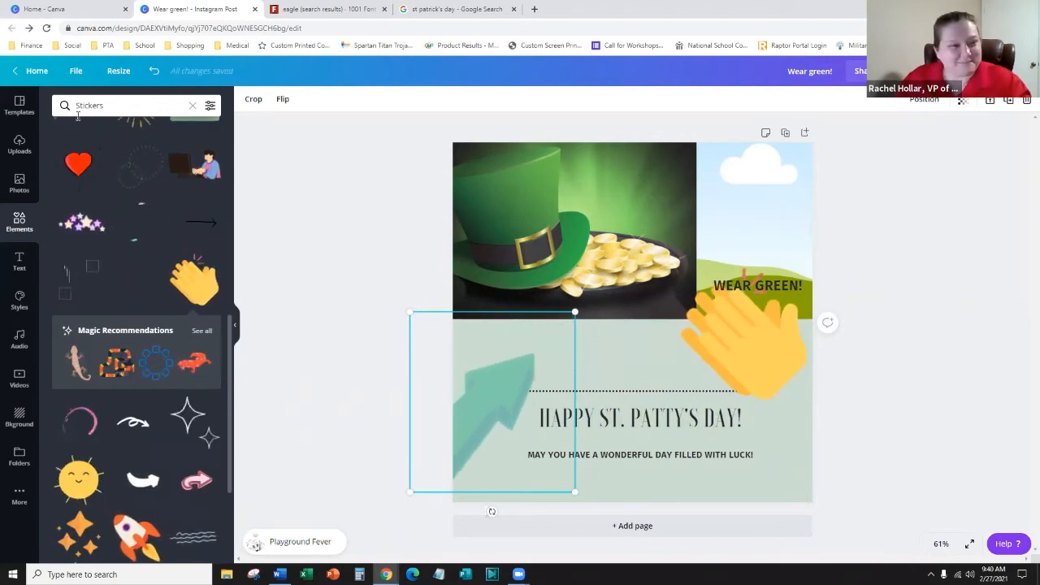
- Add a bar chart to the page from the Elements chart styles
{"action": "left_click", "coordinate": [10, 222]}
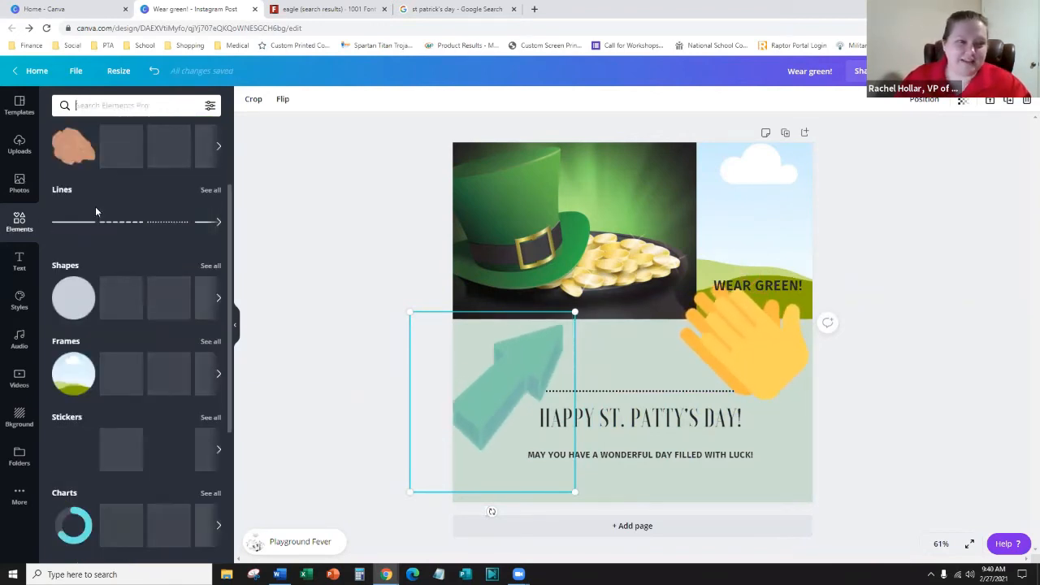
{"action": "scroll", "coordinate": [108, 276], "scroll_direction": "down", "scroll_amount": 2}
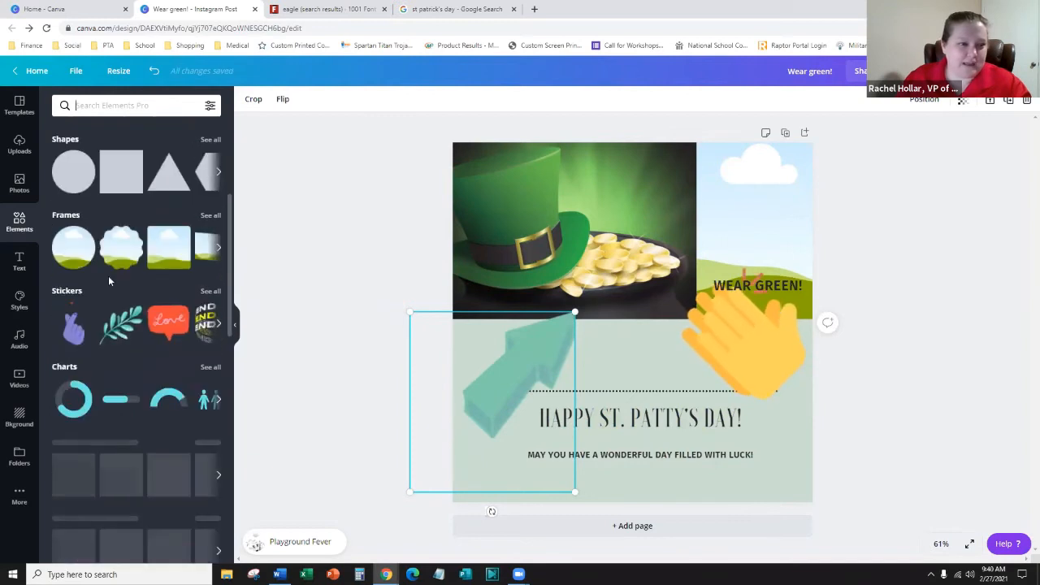
{"action": "left_click", "coordinate": [217, 403]}
{"action": "left_click", "coordinate": [218, 402]}
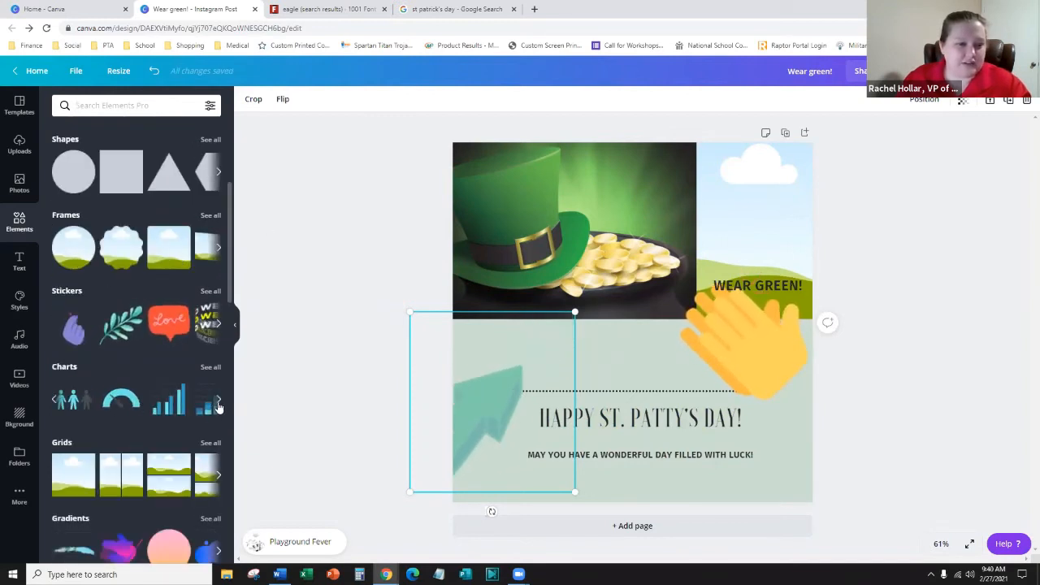
{"action": "left_click", "coordinate": [197, 404]}
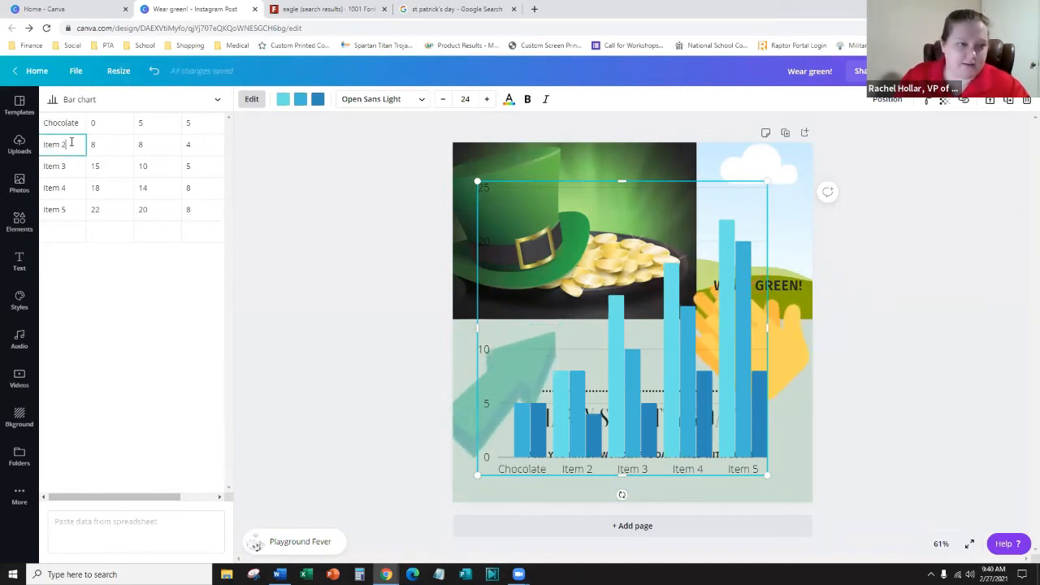
- Rename the second category to Cookies and change its first value from 8 to 5
{"action": "type", "text": "Cookies"}
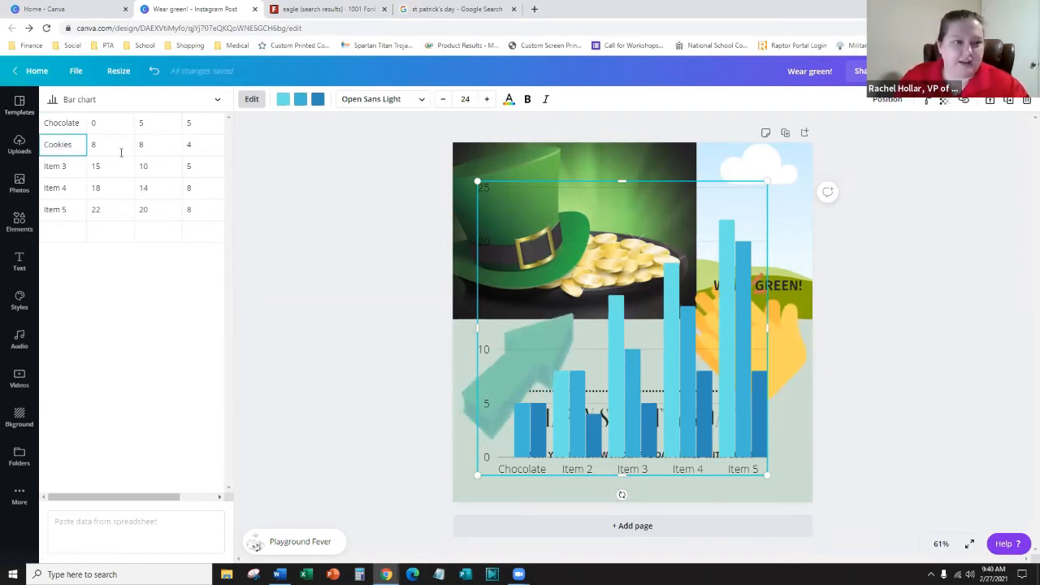
{"action": "key", "text": "Tab"}
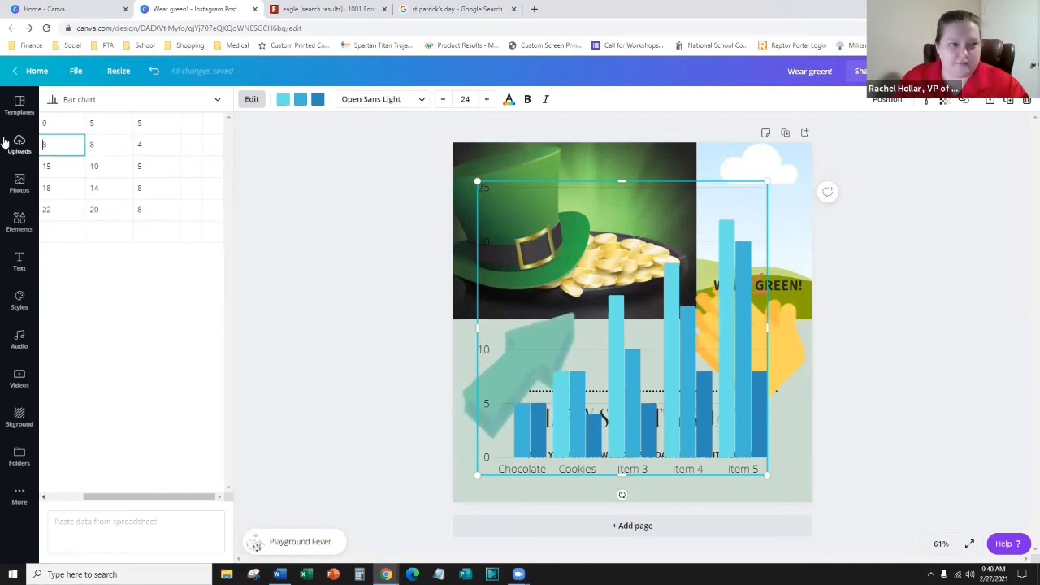
{"action": "left_click_drag", "start_coordinate": [53, 144], "coordinate": [45, 141]}
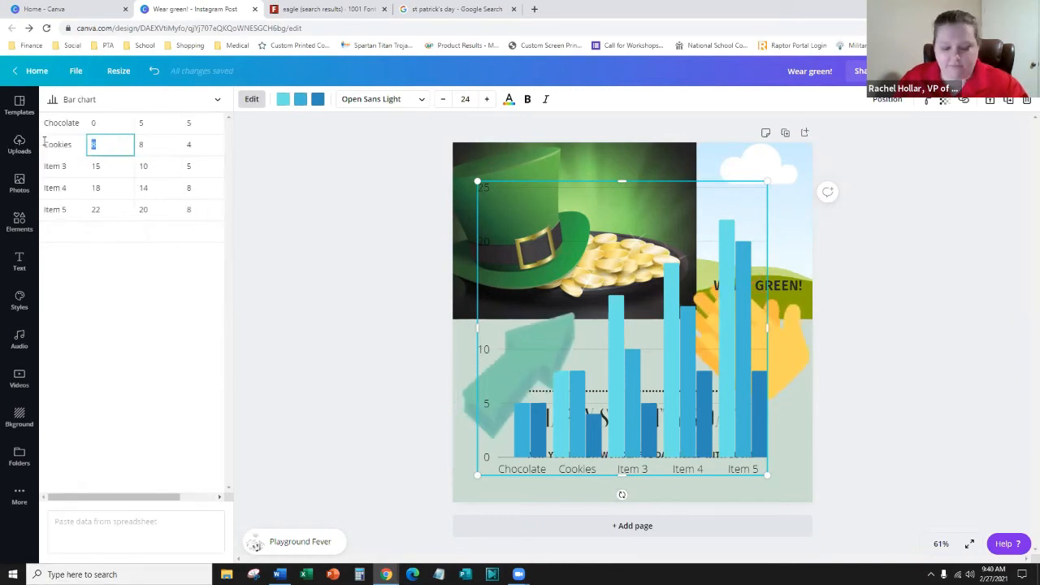
{"action": "type", "text": "5"}
{"action": "key", "text": "Tab"}
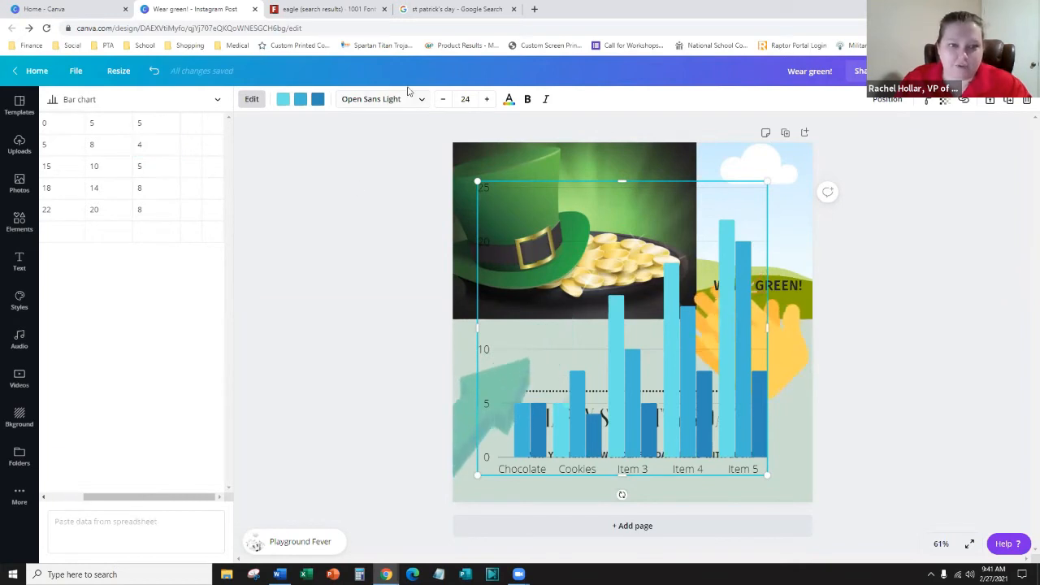
- Colour the chart's third data series purple and its first series orange
{"action": "left_click", "coordinate": [318, 100]}
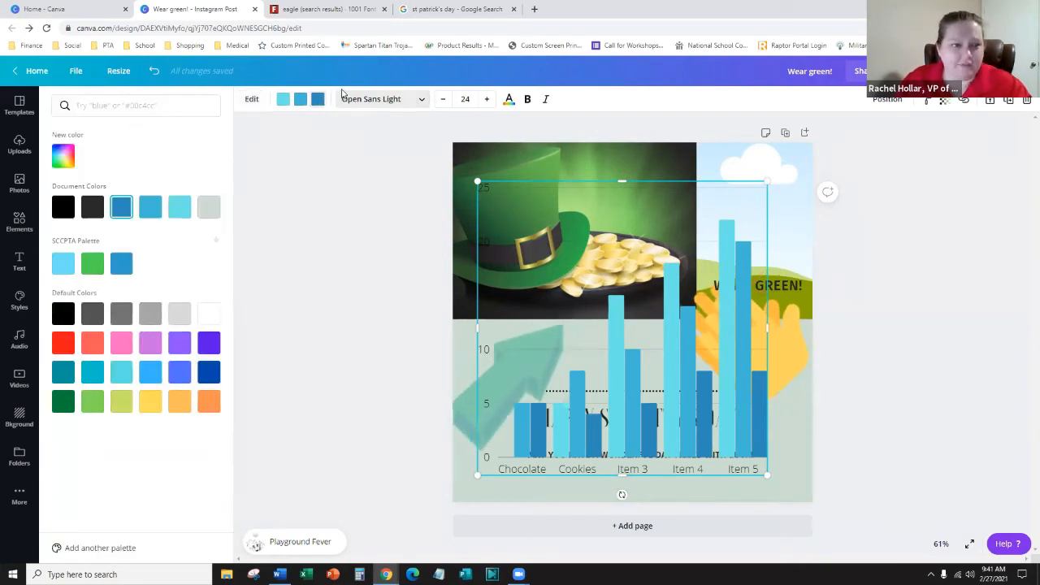
{"action": "left_click", "coordinate": [208, 344]}
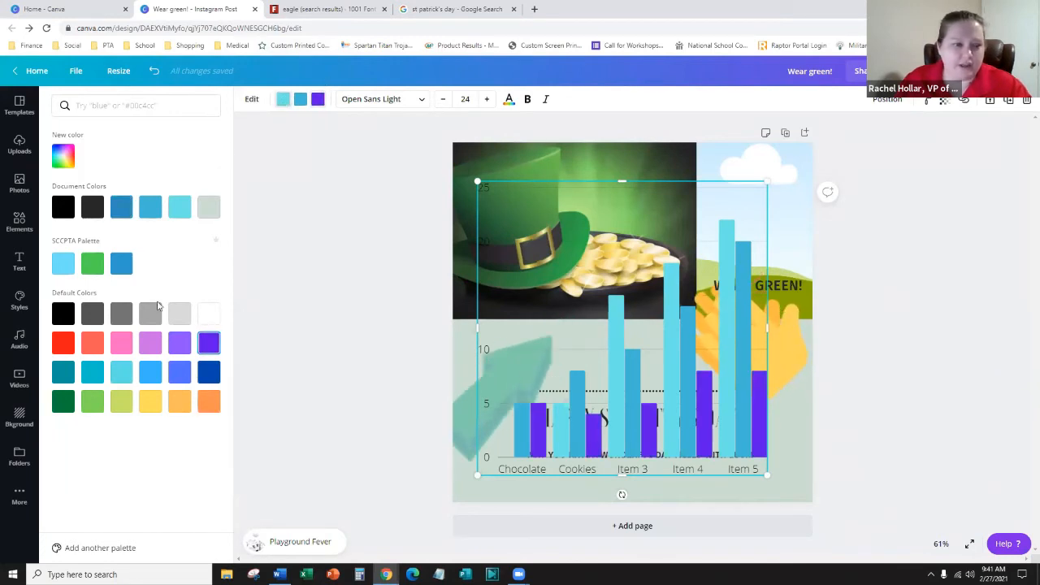
{"action": "left_click", "coordinate": [208, 407]}
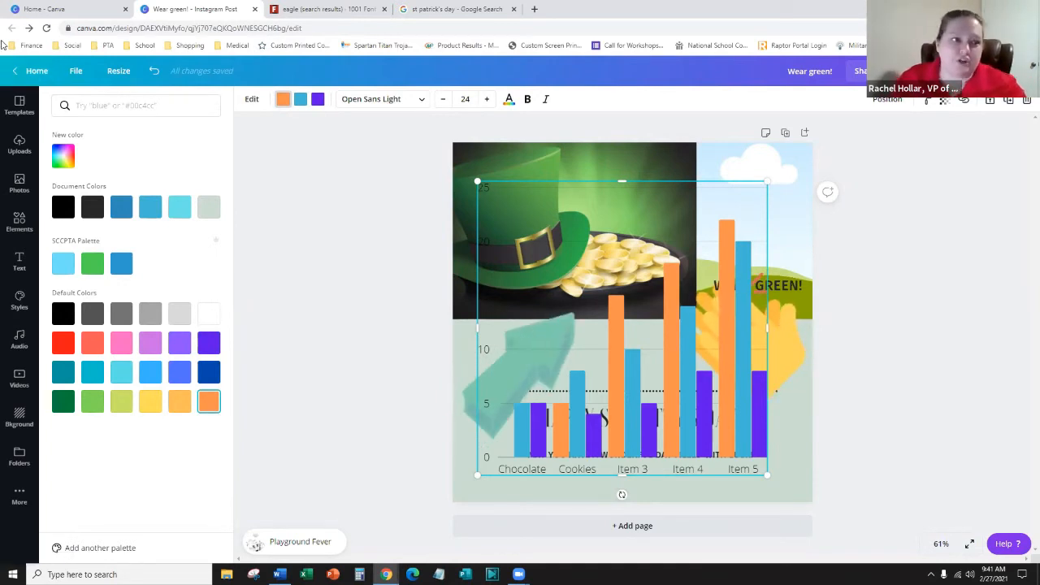
- Reselect the bar chart, then open and close its data editor
{"action": "left_click", "coordinate": [12, 74]}
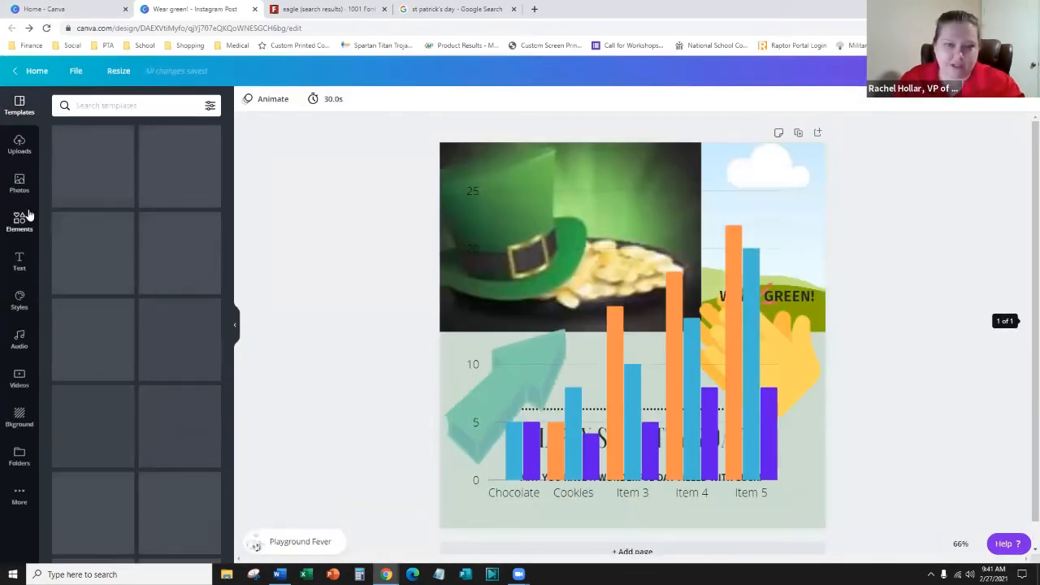
{"action": "left_click", "coordinate": [615, 333]}
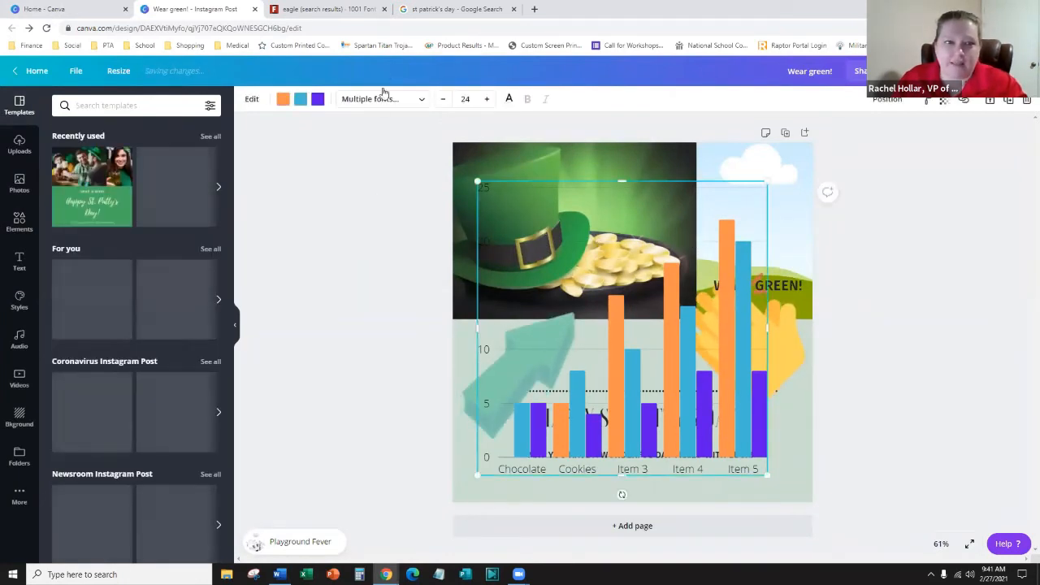
{"action": "left_click", "coordinate": [246, 103]}
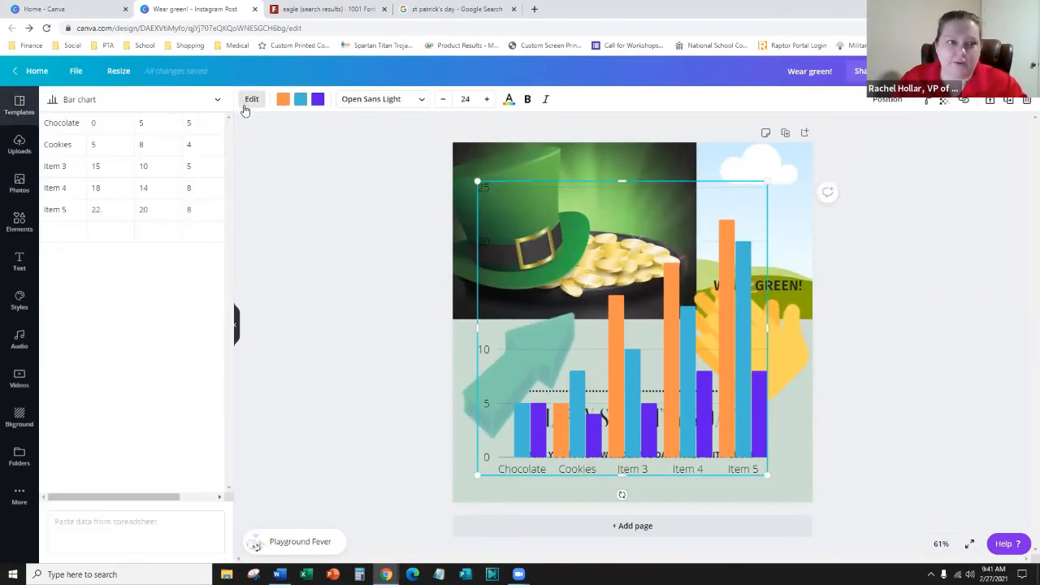
{"action": "left_click", "coordinate": [90, 525]}
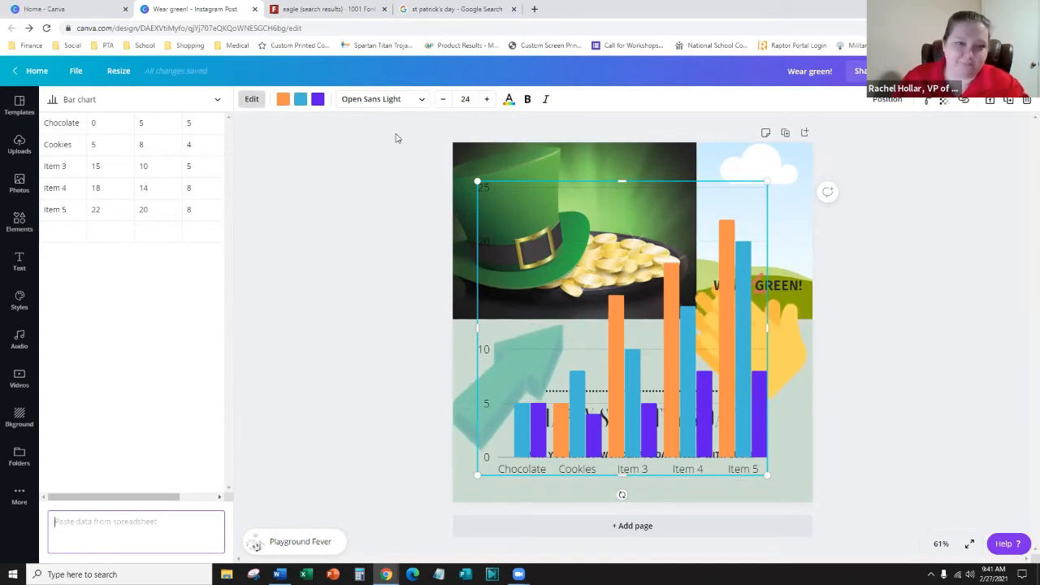
{"action": "left_click", "coordinate": [921, 155]}
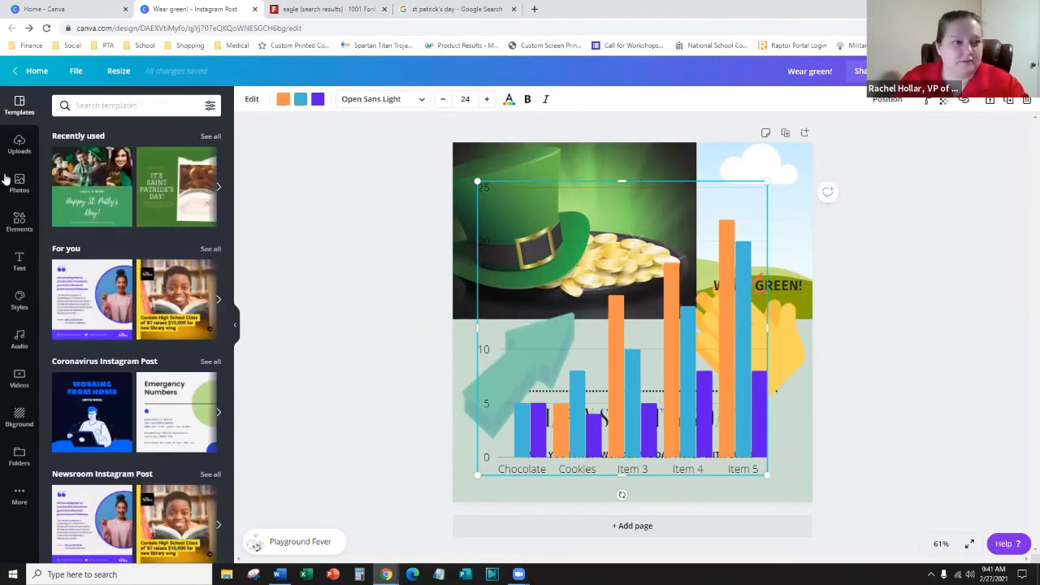
- Centre the bar chart horizontally and vertically on the page
{"action": "left_click", "coordinate": [890, 101]}
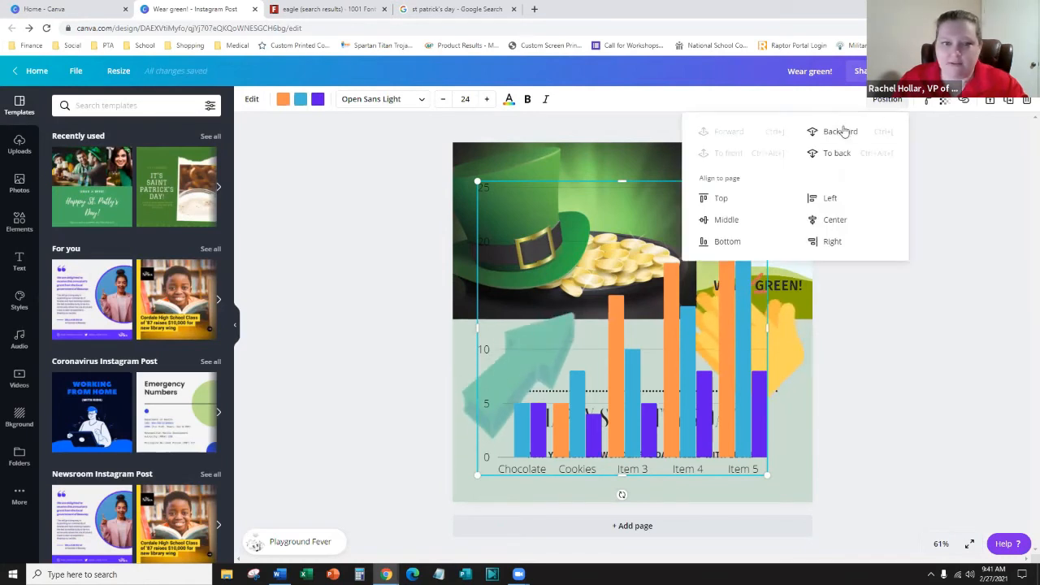
{"action": "left_click", "coordinate": [851, 221]}
{"action": "left_click", "coordinate": [719, 220]}
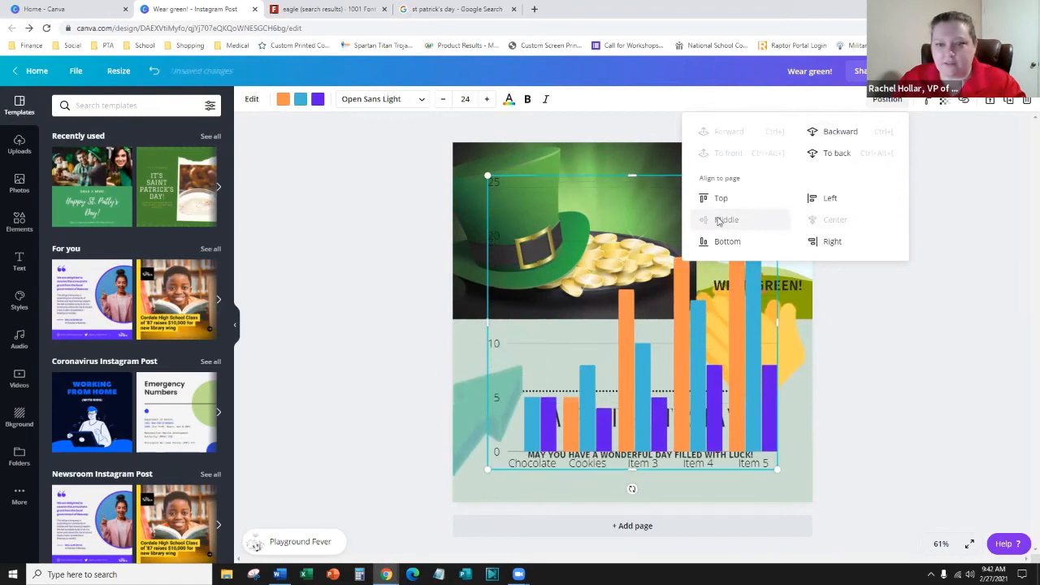
{"action": "left_click", "coordinate": [717, 200]}
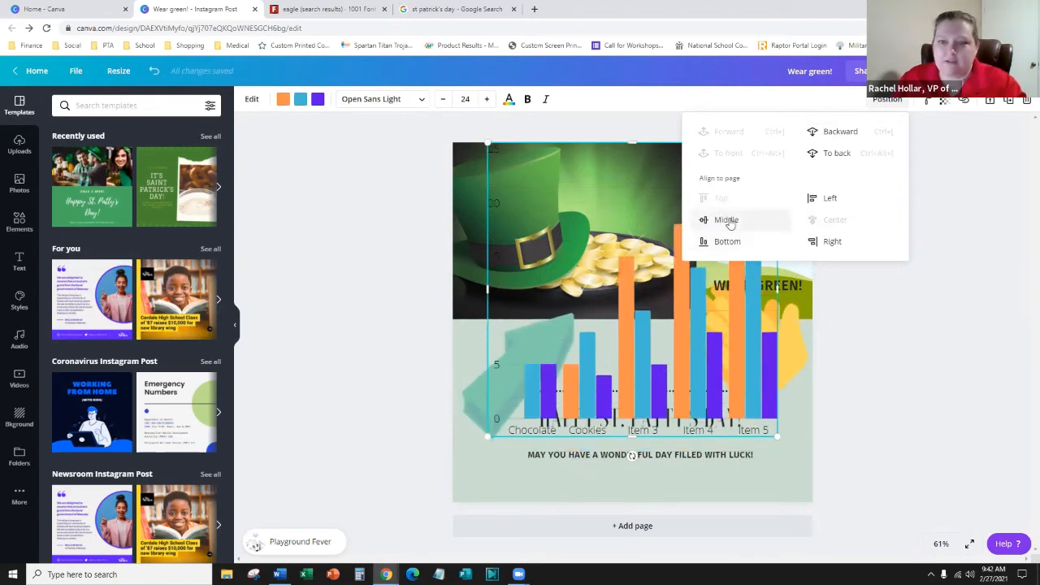
{"action": "left_click", "coordinate": [720, 220]}
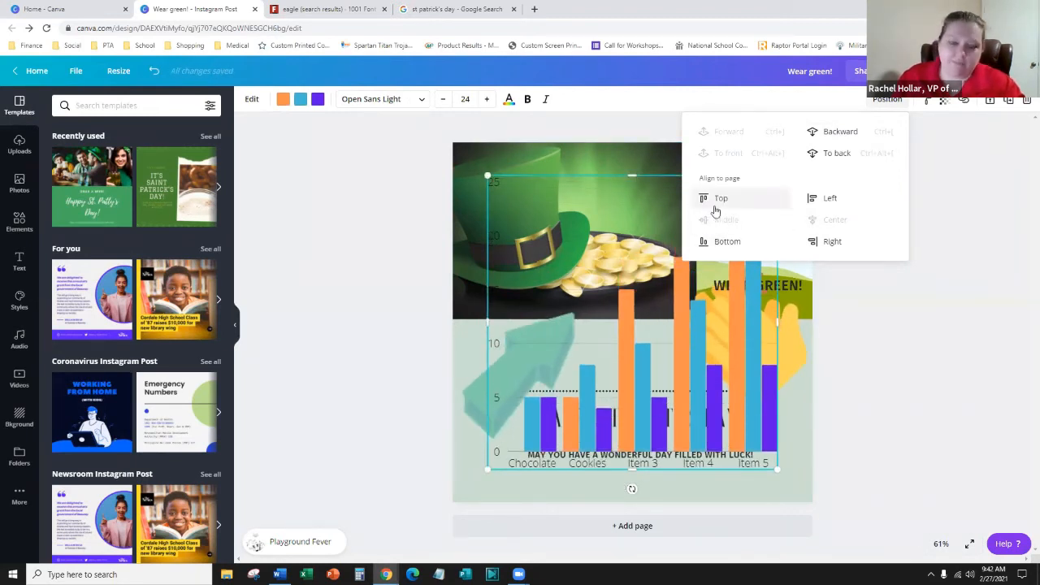
- Layer the chart just above the hat photo, behind the text and waving hand
{"action": "left_click", "coordinate": [839, 133]}
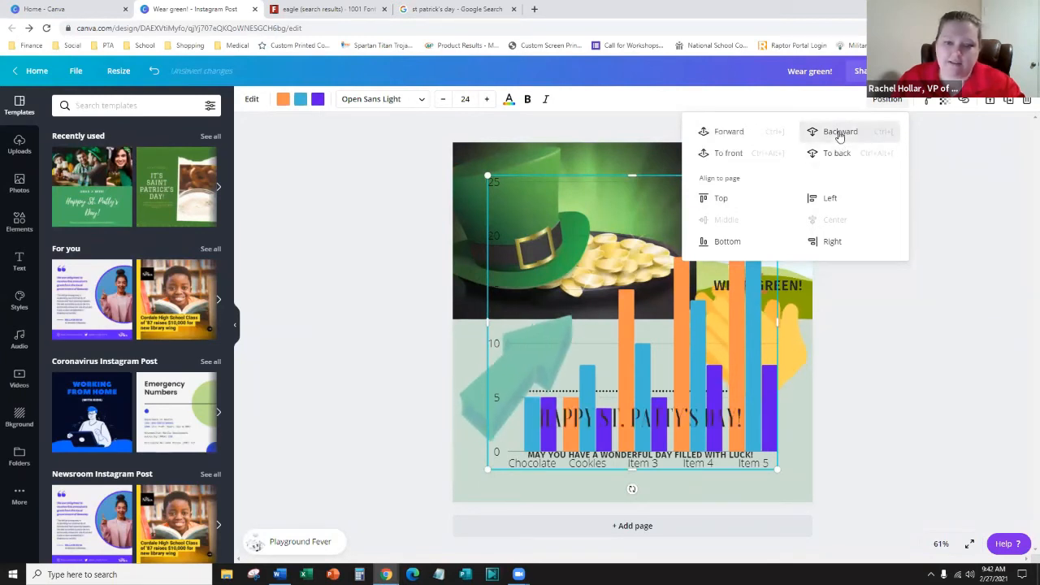
{"action": "left_click", "coordinate": [839, 133]}
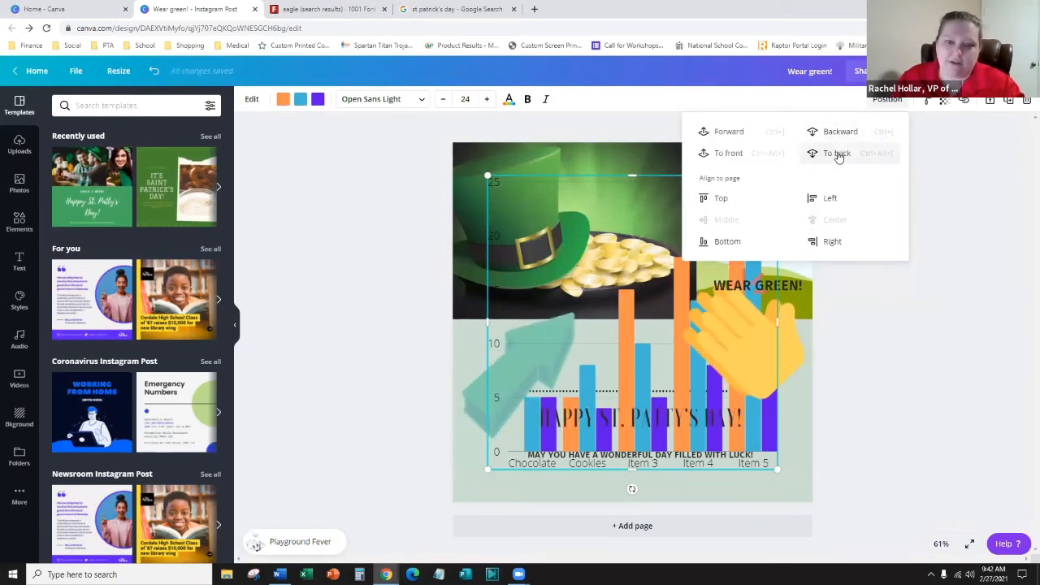
{"action": "left_click", "coordinate": [837, 154]}
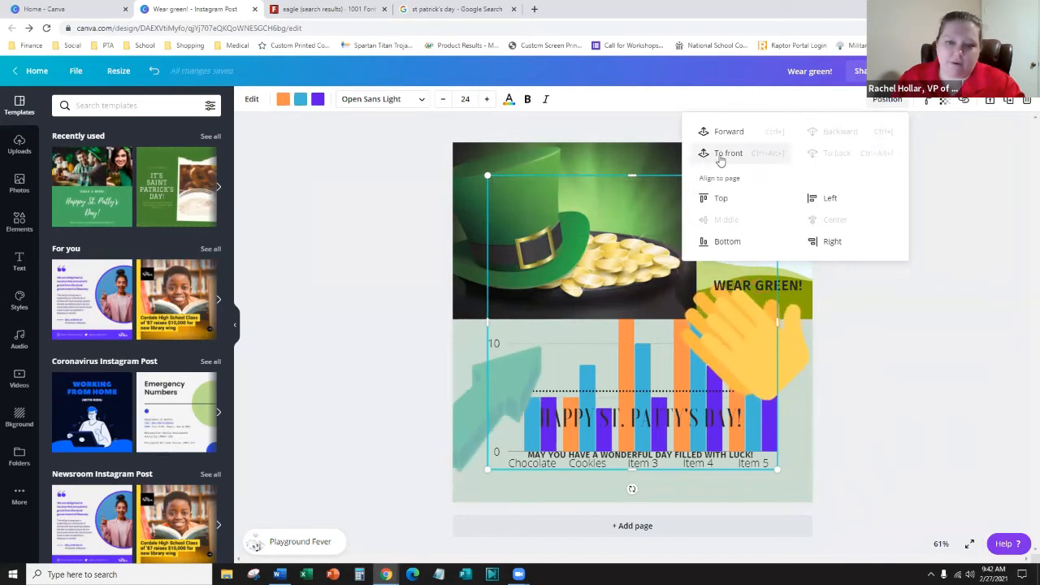
{"action": "left_click", "coordinate": [727, 131]}
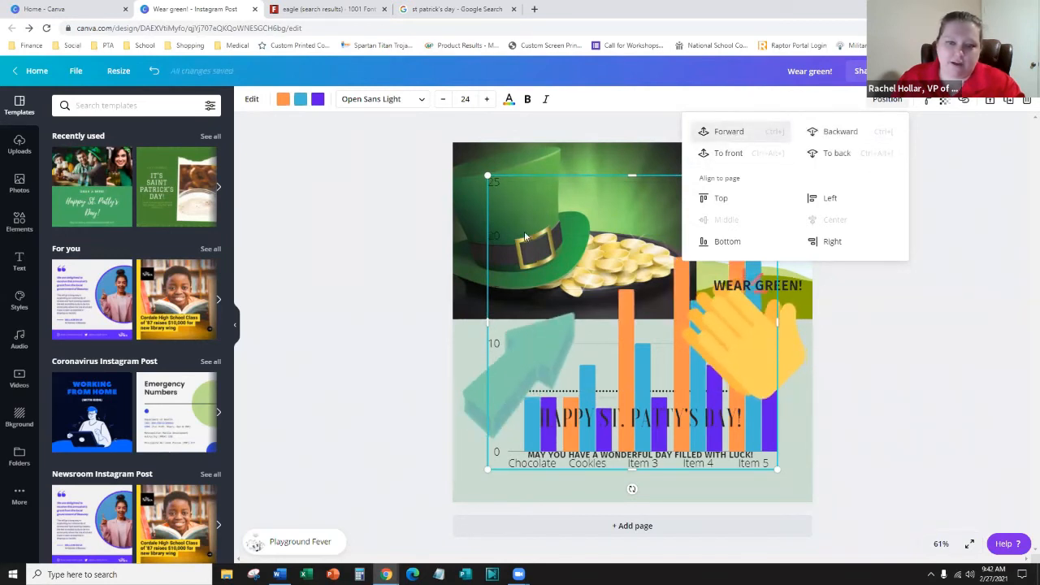
- Deselect the chart, then select and deselect the page background and green arrow
{"action": "left_click", "coordinate": [373, 352]}
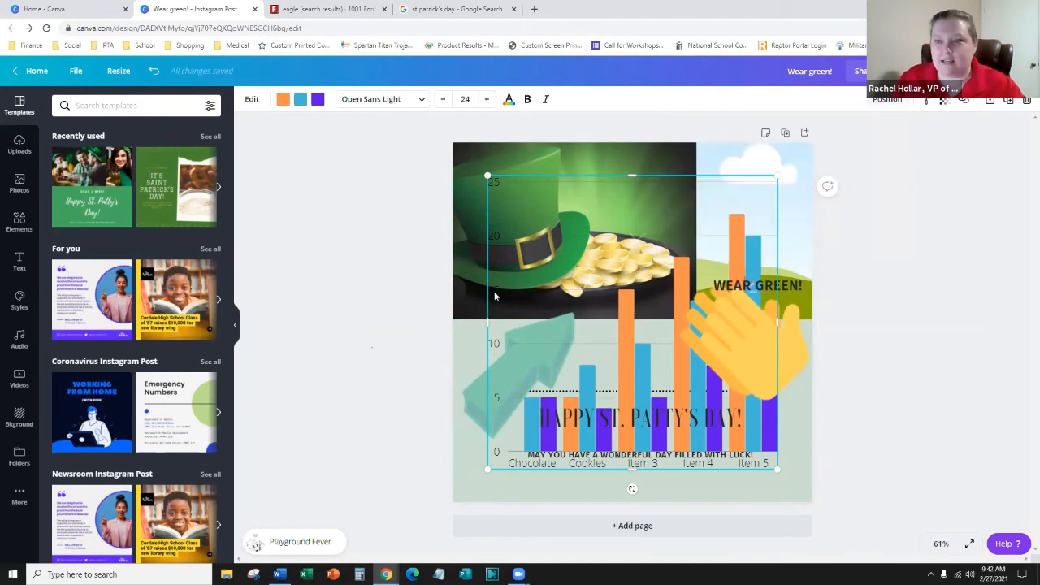
{"action": "left_click", "coordinate": [800, 471]}
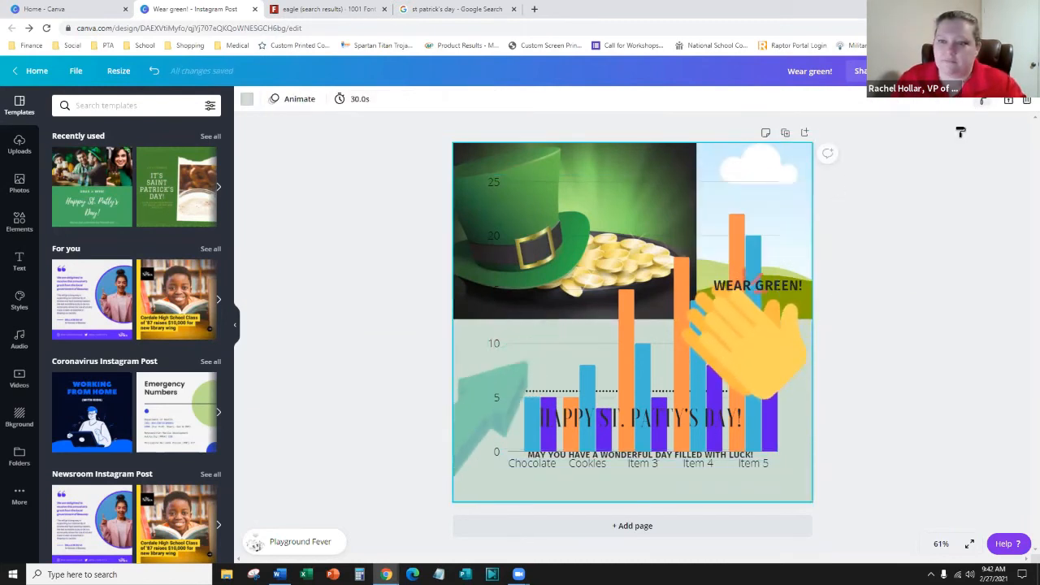
{"action": "left_click", "coordinate": [455, 379]}
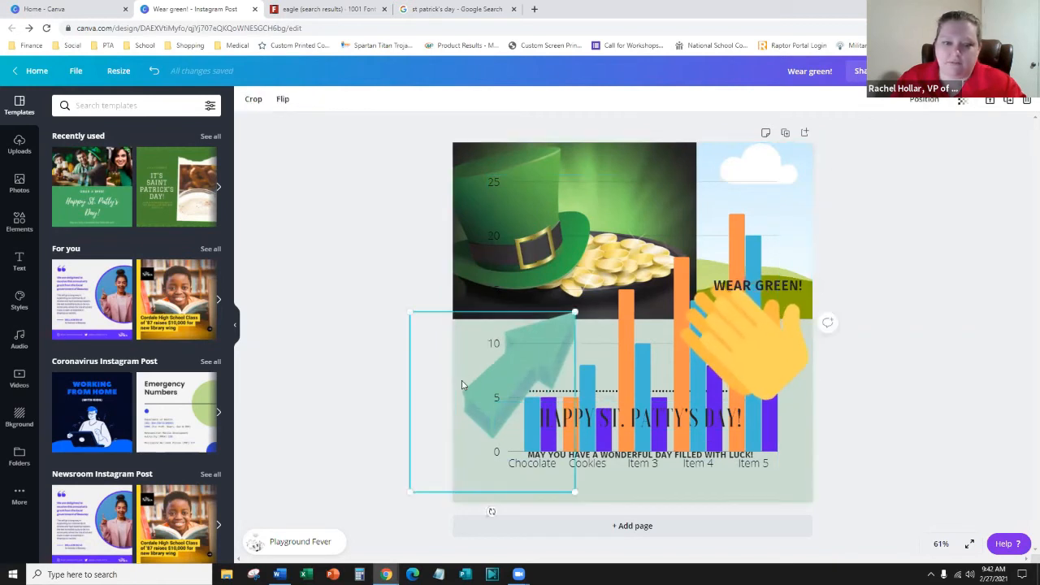
{"action": "left_click", "coordinate": [334, 423]}
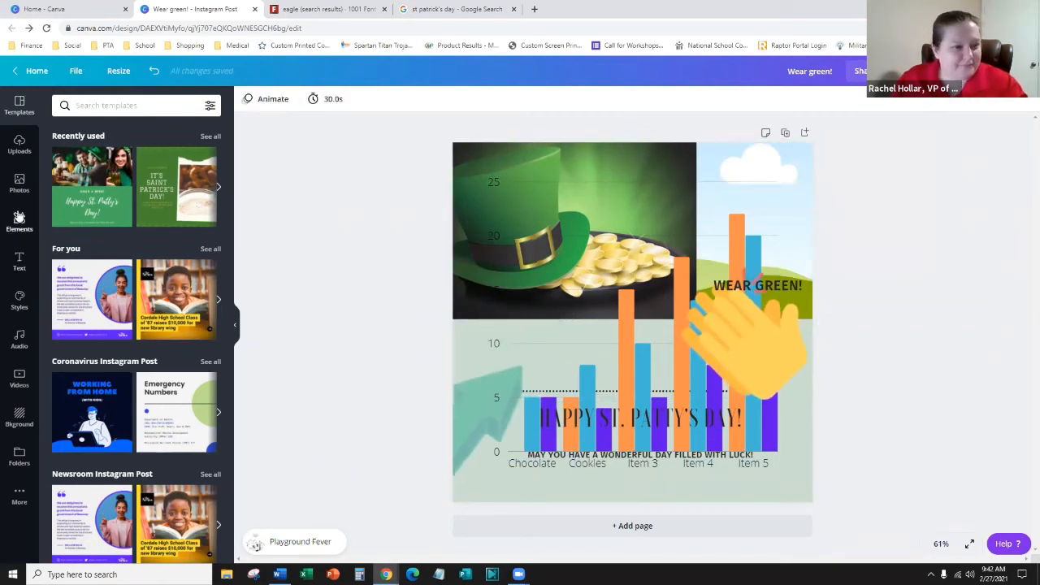
- Delete the clapping-hands sticker from the post
{"action": "left_click", "coordinate": [20, 219]}
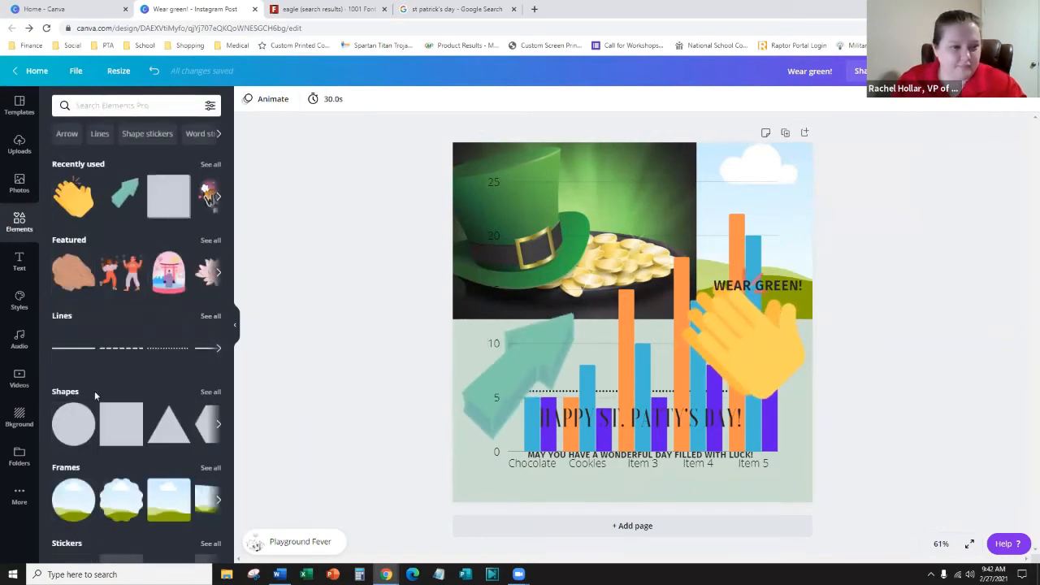
{"action": "scroll", "coordinate": [105, 396], "scroll_direction": "down", "scroll_amount": 3}
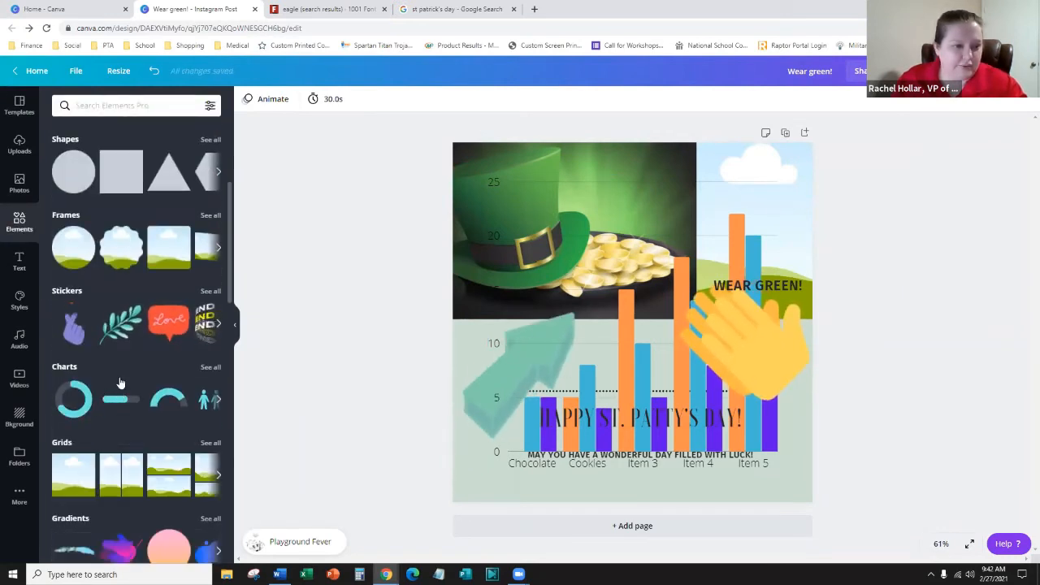
{"action": "scroll", "coordinate": [117, 374], "scroll_direction": "down", "scroll_amount": 2}
{"action": "scroll", "coordinate": [95, 350], "scroll_direction": "up", "scroll_amount": 2}
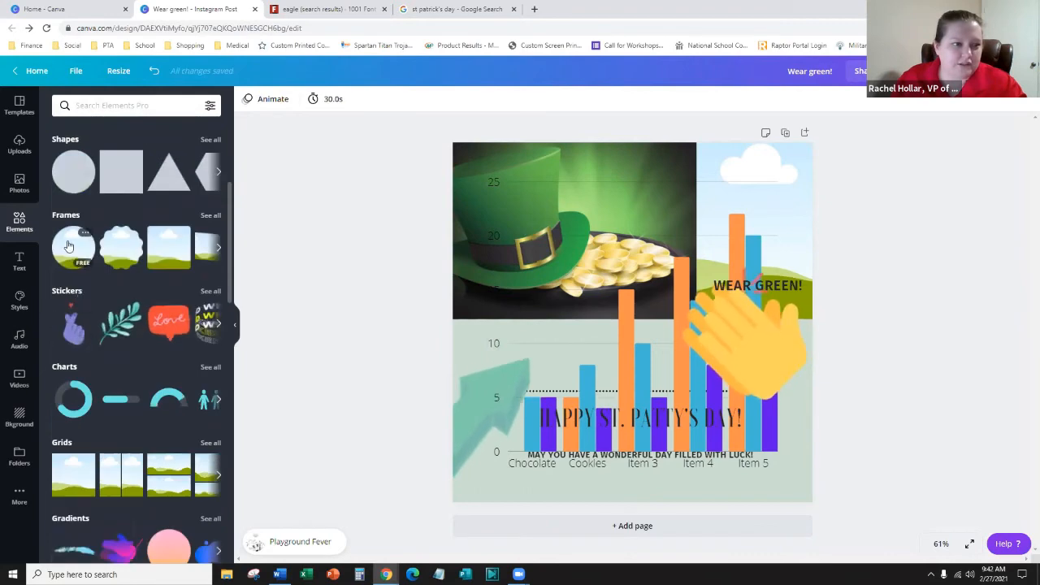
{"action": "scroll", "coordinate": [122, 414], "scroll_direction": "down", "scroll_amount": 2}
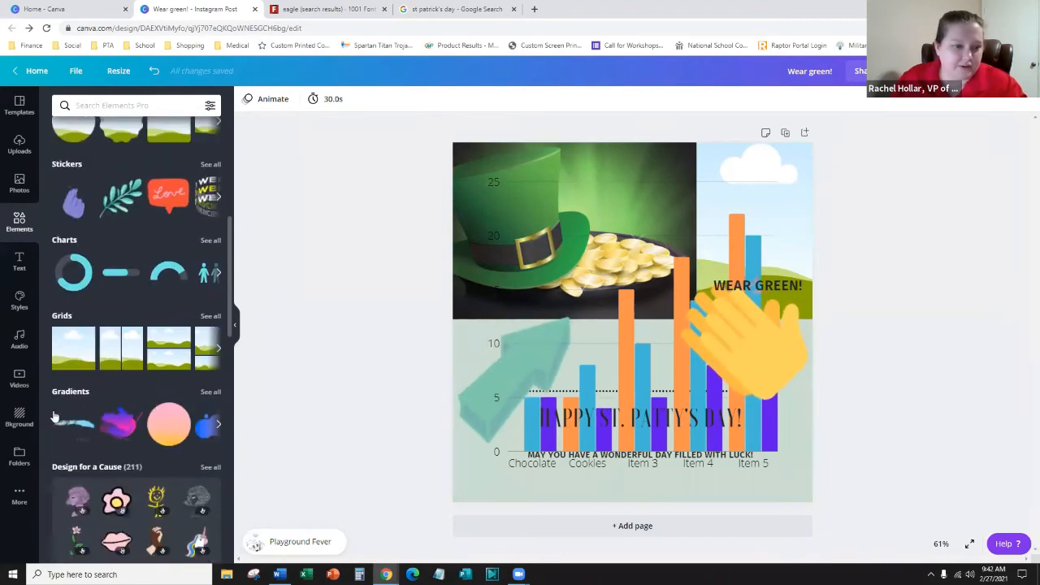
{"action": "scroll", "coordinate": [206, 397], "scroll_direction": "down", "scroll_amount": 2}
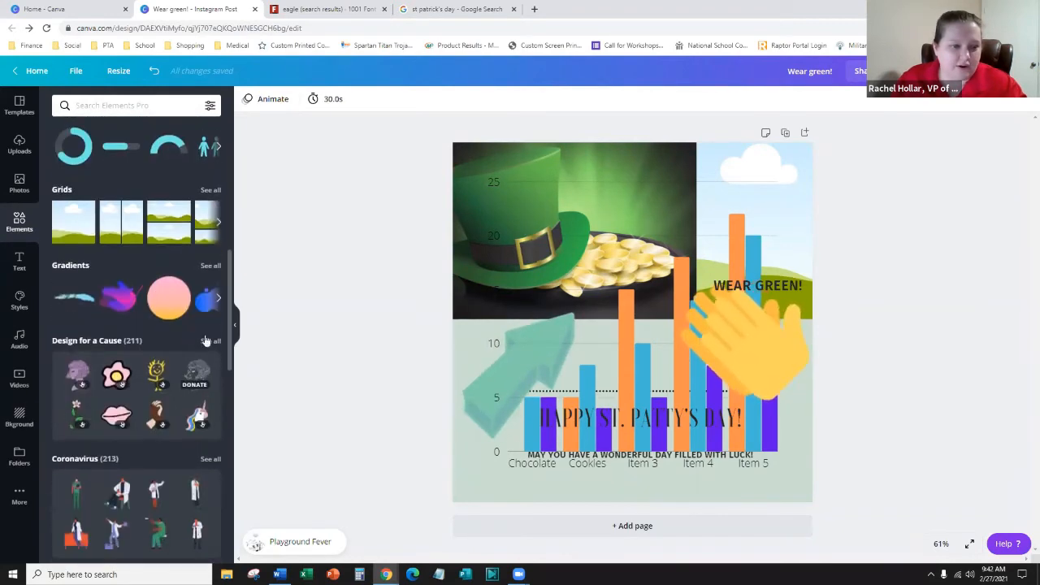
{"action": "left_click", "coordinate": [218, 303]}
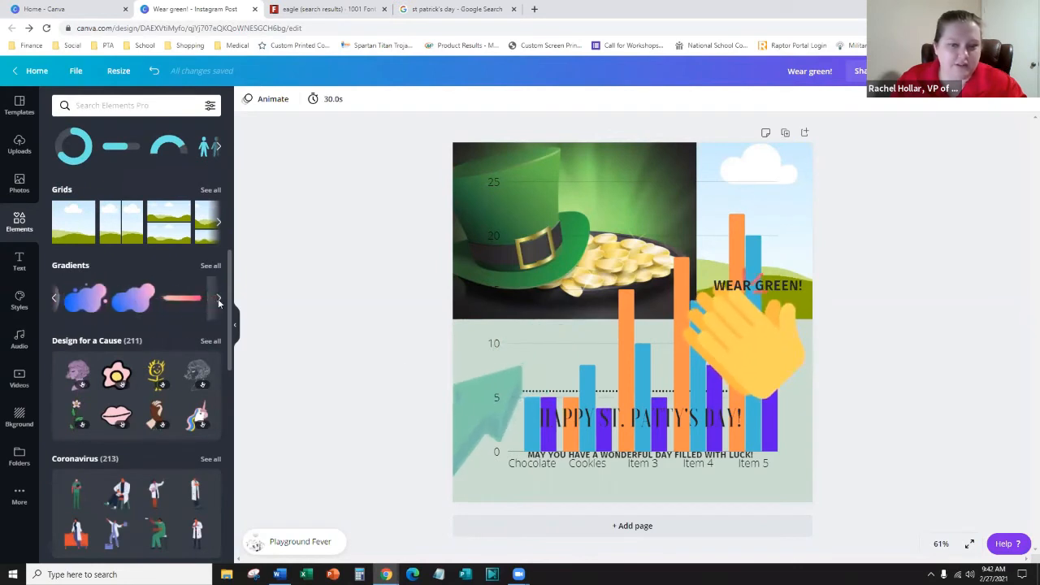
{"action": "left_click", "coordinate": [768, 363]}
{"action": "key", "text": "Delete"}
- Delete the bar chart and the green arrow
{"action": "left_click", "coordinate": [576, 420]}
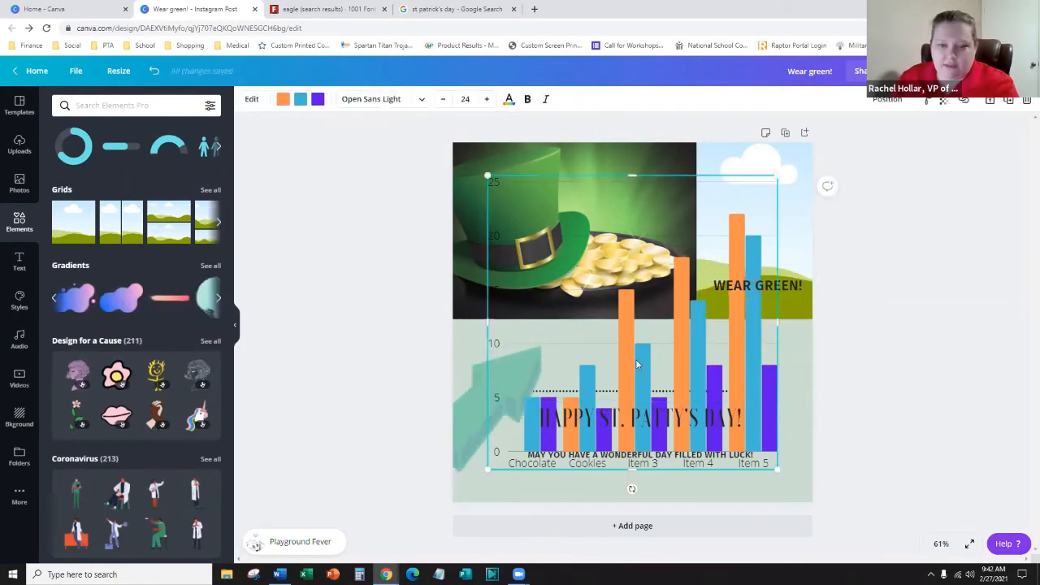
{"action": "key", "text": "Delete"}
{"action": "left_click", "coordinate": [512, 358]}
{"action": "key", "text": "Delete"}
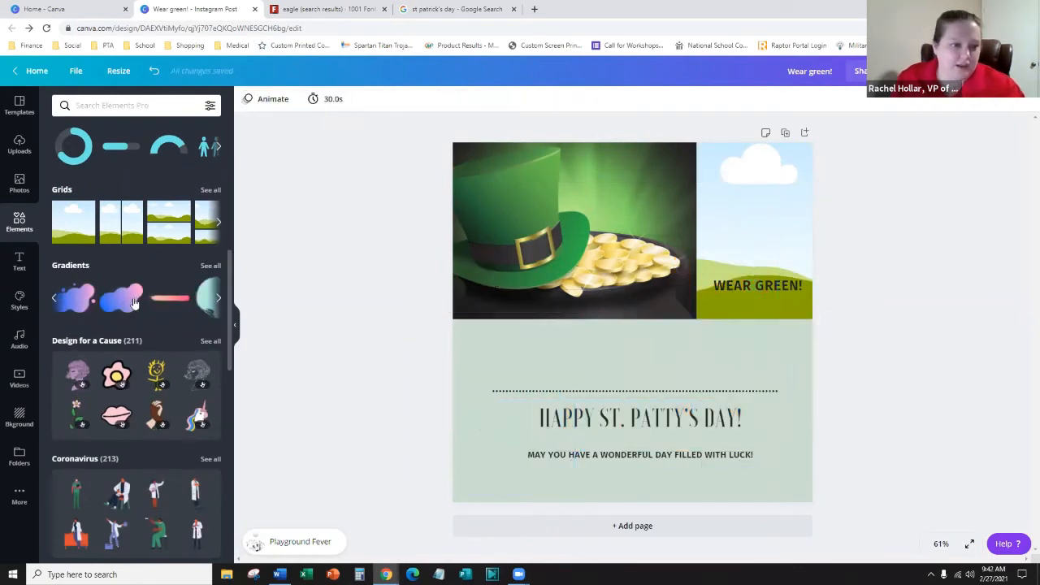
{"action": "left_click", "coordinate": [219, 300]}
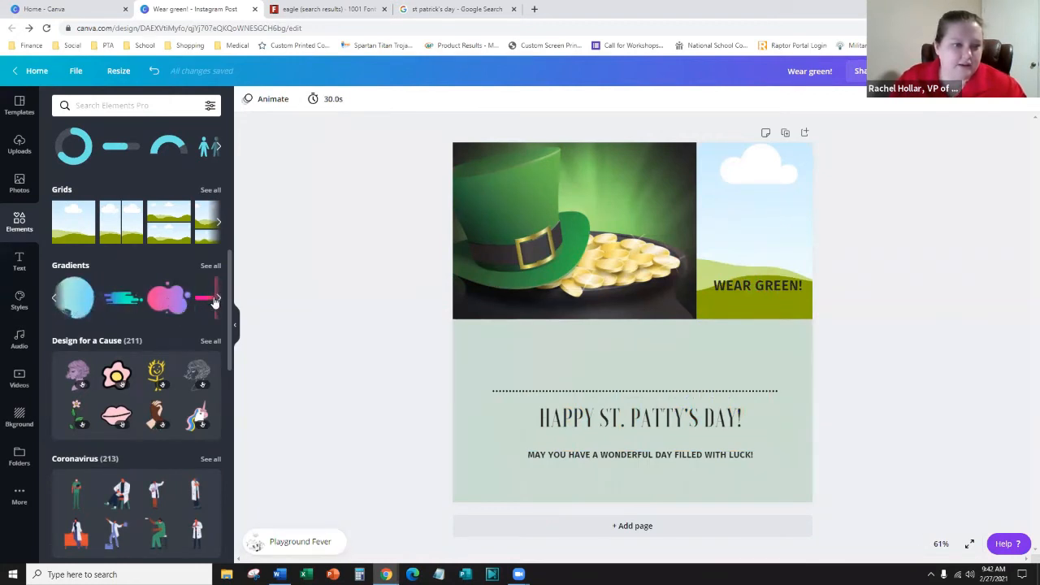
- Add the cyan-to-pink dripping gradient, enlarge it over the greeting, and send it to back
{"action": "left_click", "coordinate": [211, 266]}
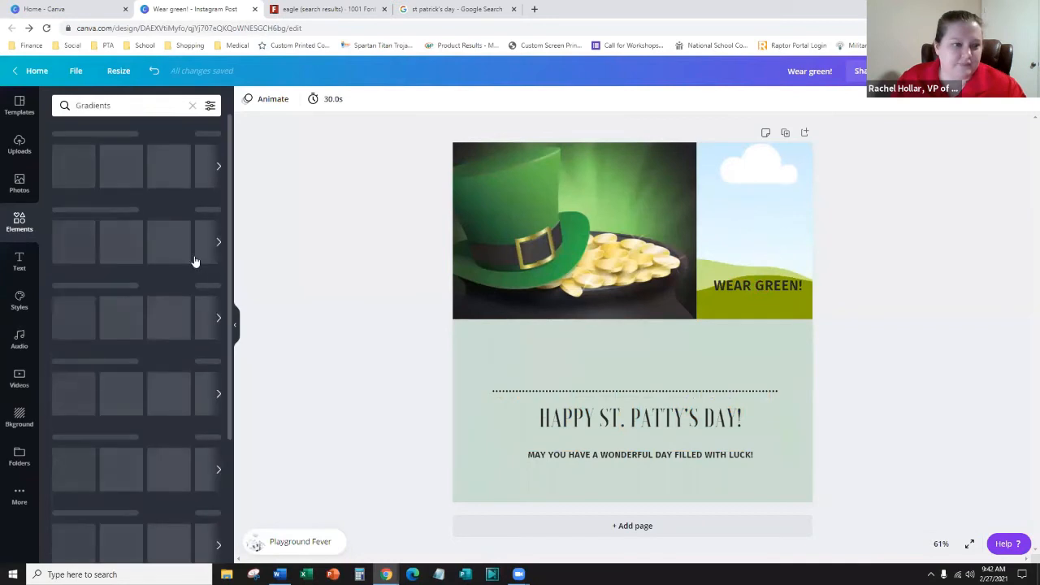
{"action": "scroll", "coordinate": [138, 325], "scroll_direction": "down", "scroll_amount": 3}
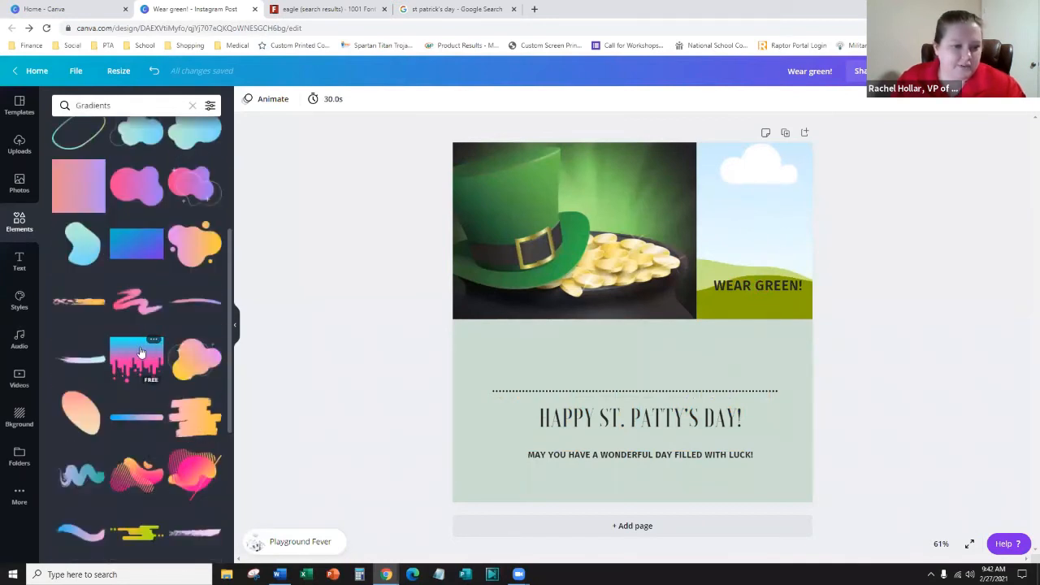
{"action": "left_click", "coordinate": [146, 351]}
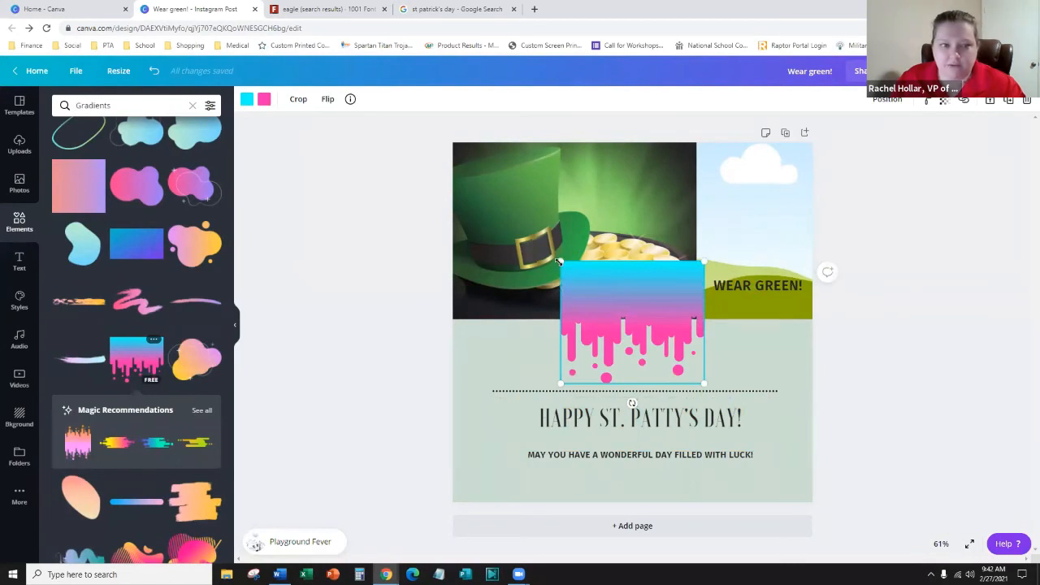
{"action": "left_click_drag", "start_coordinate": [560, 261], "coordinate": [467, 182]}
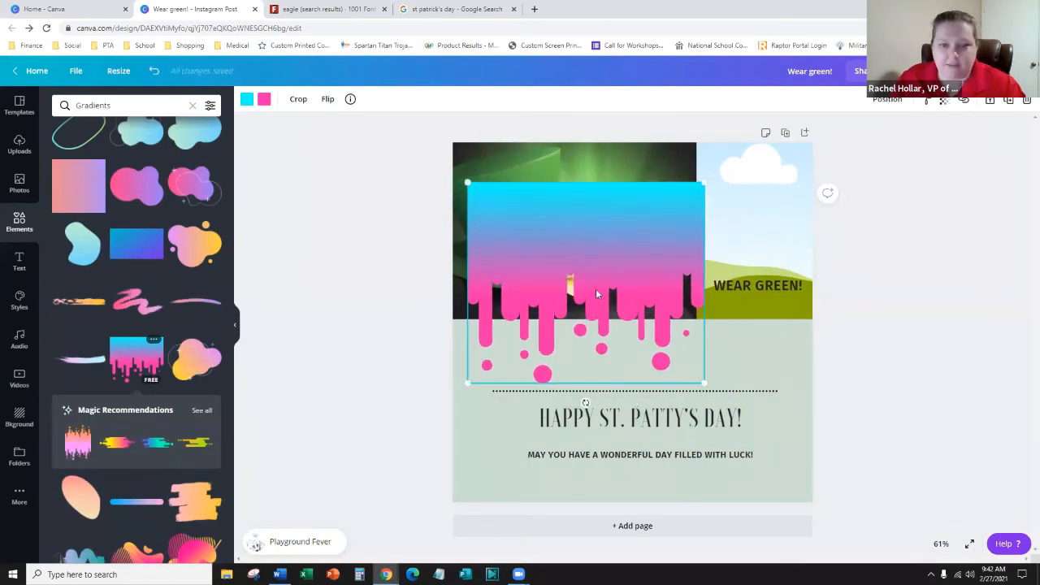
{"action": "left_click_drag", "start_coordinate": [596, 290], "coordinate": [642, 457]}
{"action": "right_click", "coordinate": [664, 373]}
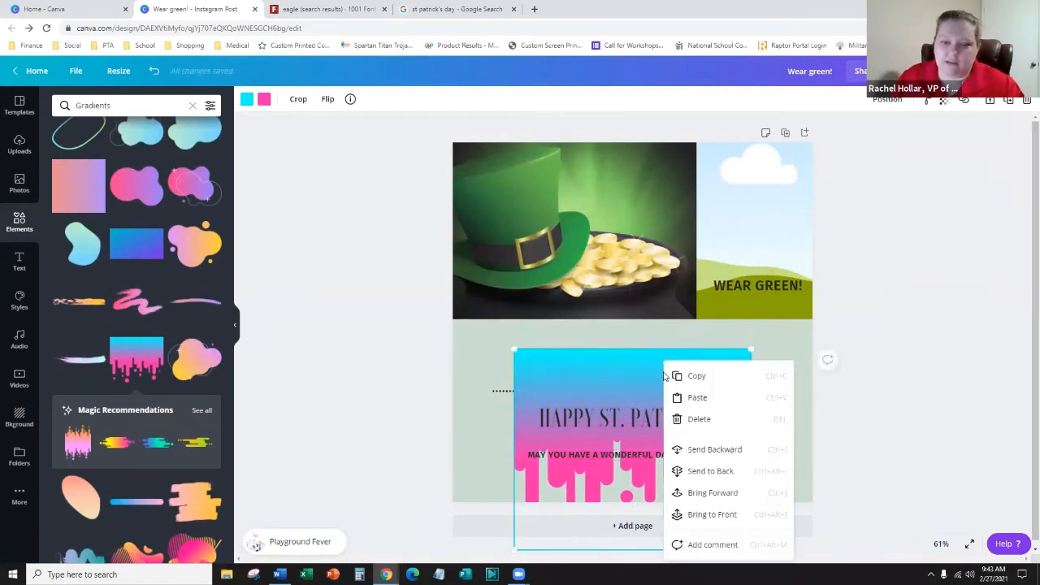
{"action": "left_click", "coordinate": [729, 473]}
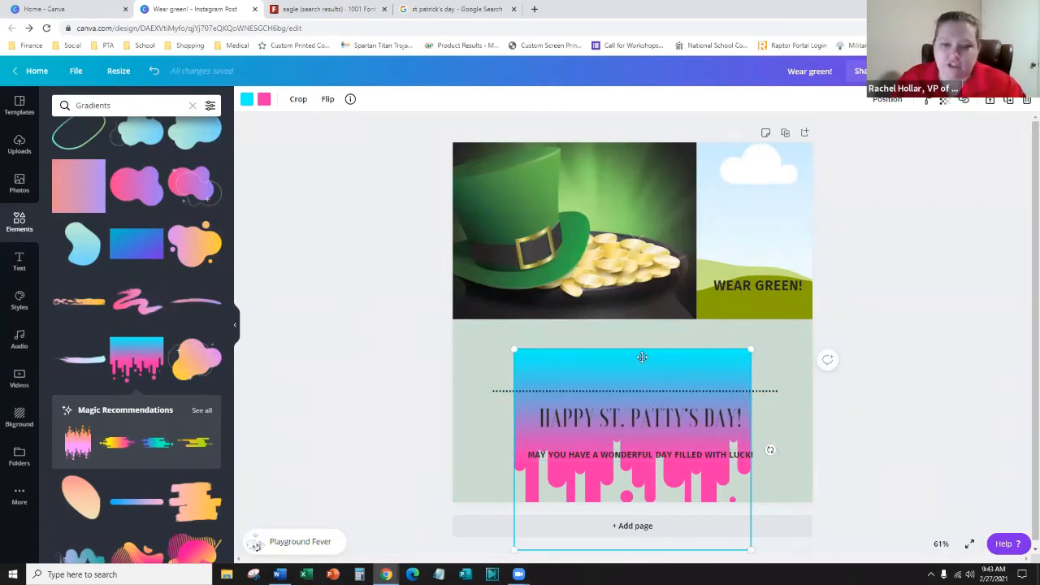
{"action": "left_click_drag", "start_coordinate": [647, 376], "coordinate": [645, 354]}
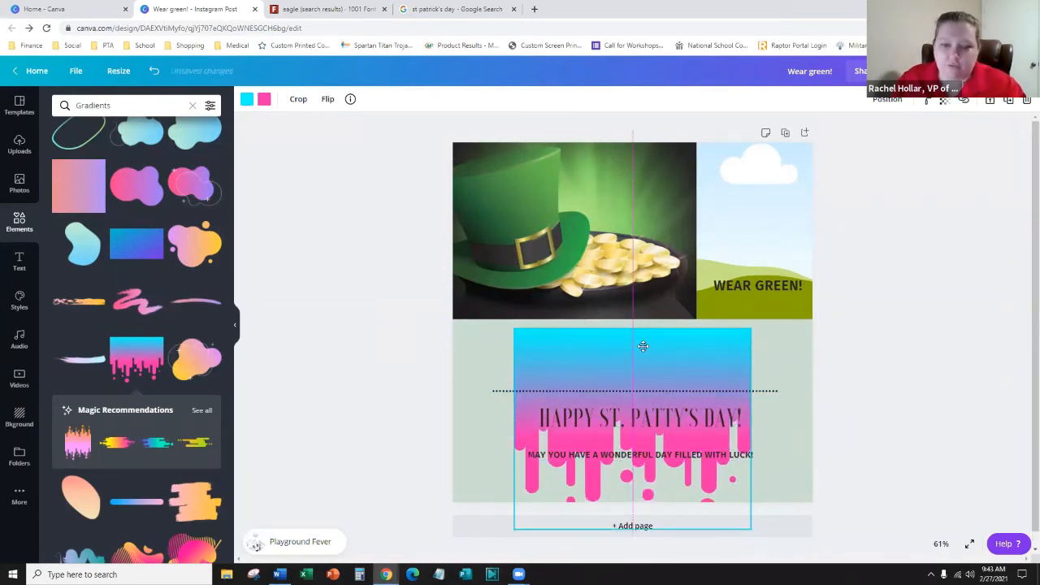
- Change the gradient's pink to dark green and its cyan to light green
{"action": "left_click", "coordinate": [264, 102]}
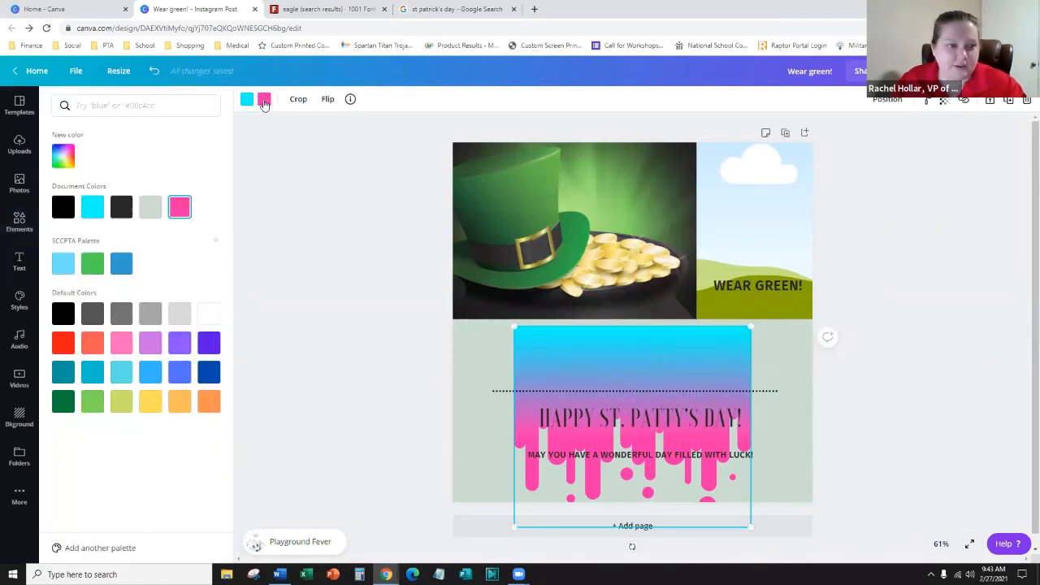
{"action": "left_click", "coordinate": [61, 409]}
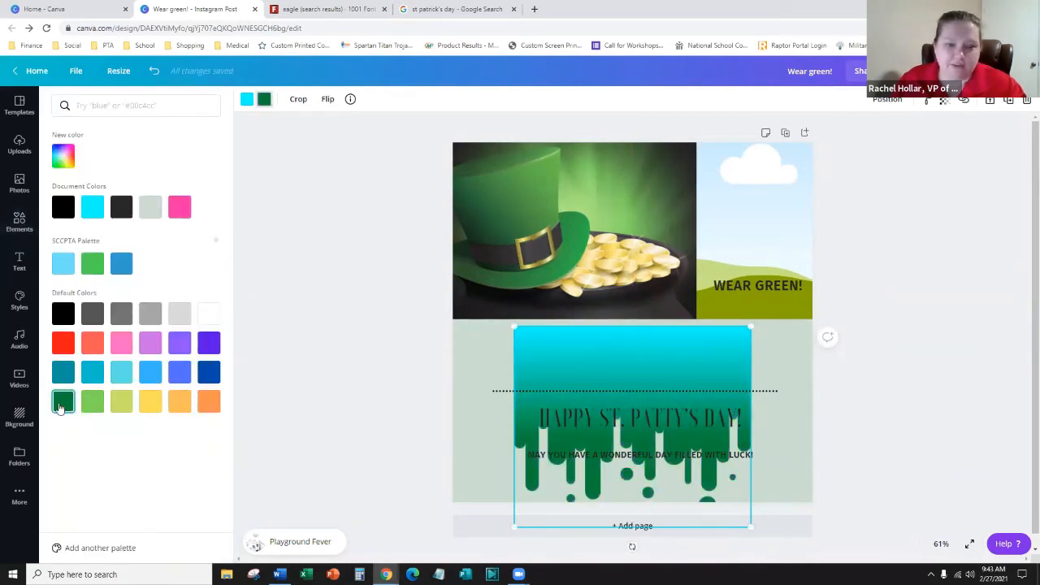
{"action": "left_click", "coordinate": [248, 101]}
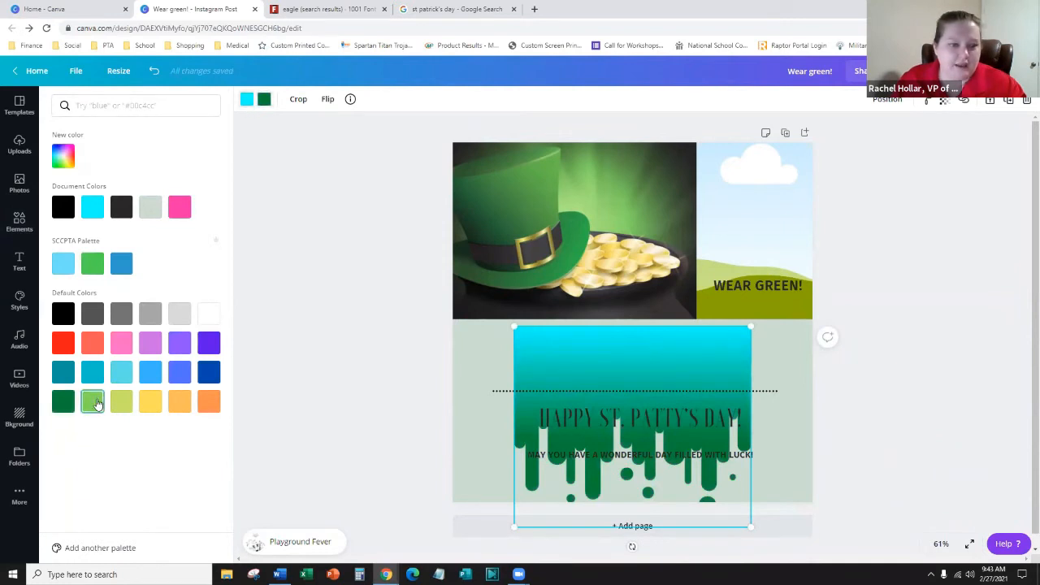
{"action": "left_click", "coordinate": [92, 404]}
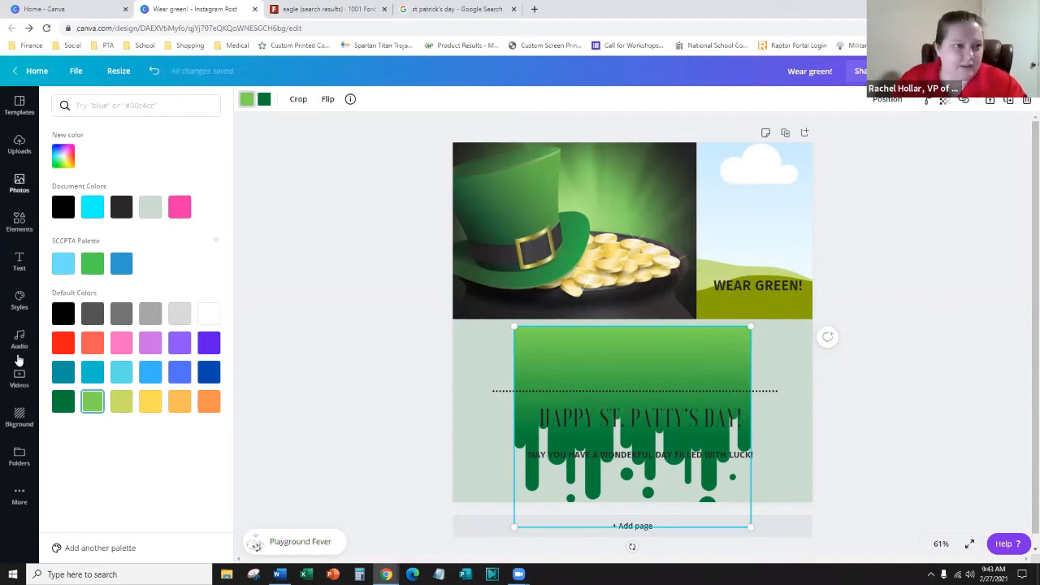
- Add the pink-and-yellow striped gradient shape and drag it over the green banner
{"action": "left_click", "coordinate": [365, 240]}
{"action": "scroll", "coordinate": [139, 358], "scroll_direction": "down", "scroll_amount": 5}
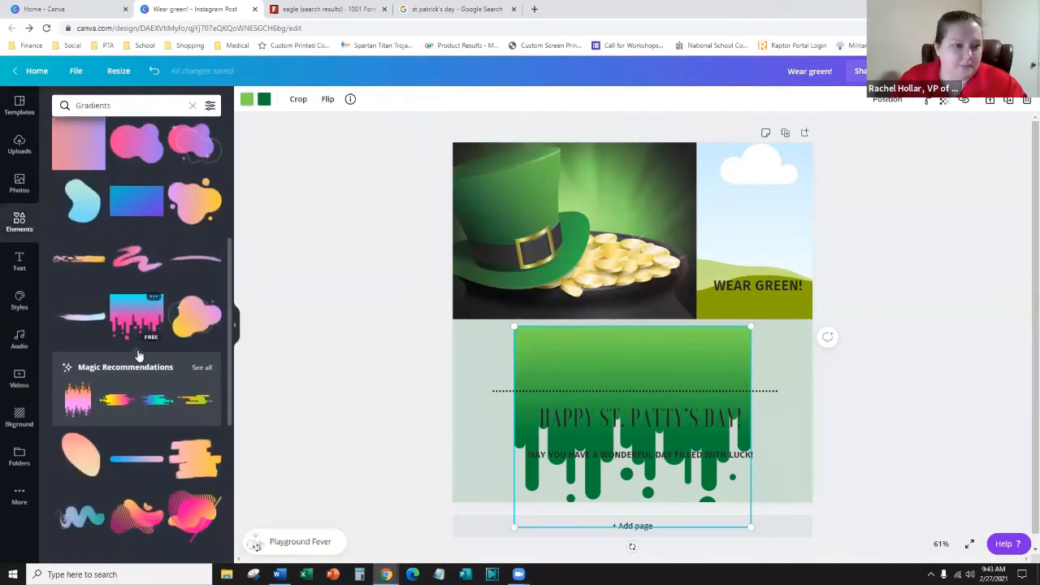
{"action": "scroll", "coordinate": [150, 319], "scroll_direction": "down", "scroll_amount": 2}
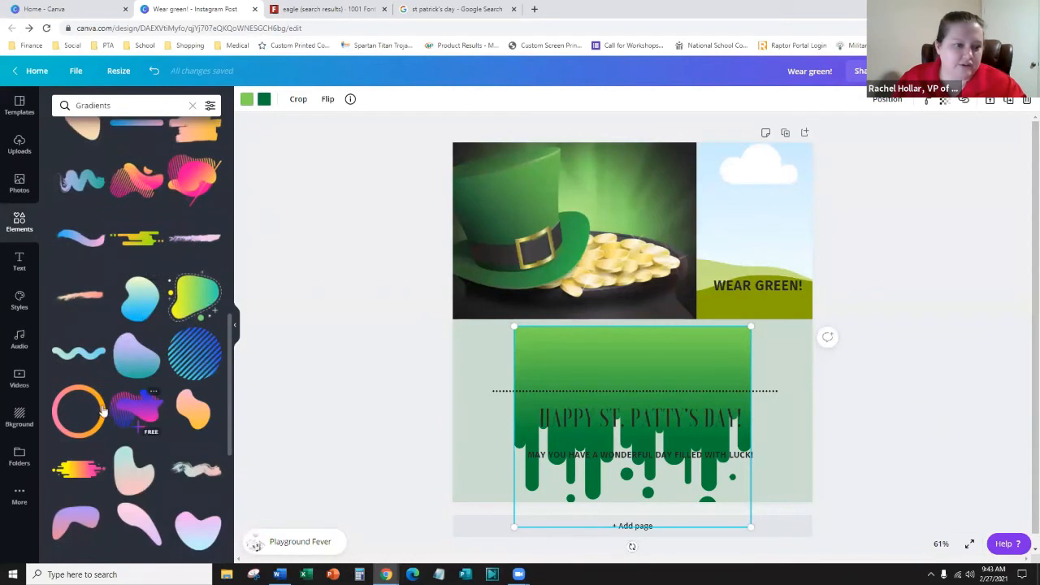
{"action": "scroll", "coordinate": [101, 406], "scroll_direction": "down", "scroll_amount": 2}
{"action": "scroll", "coordinate": [102, 407], "scroll_direction": "down", "scroll_amount": 2}
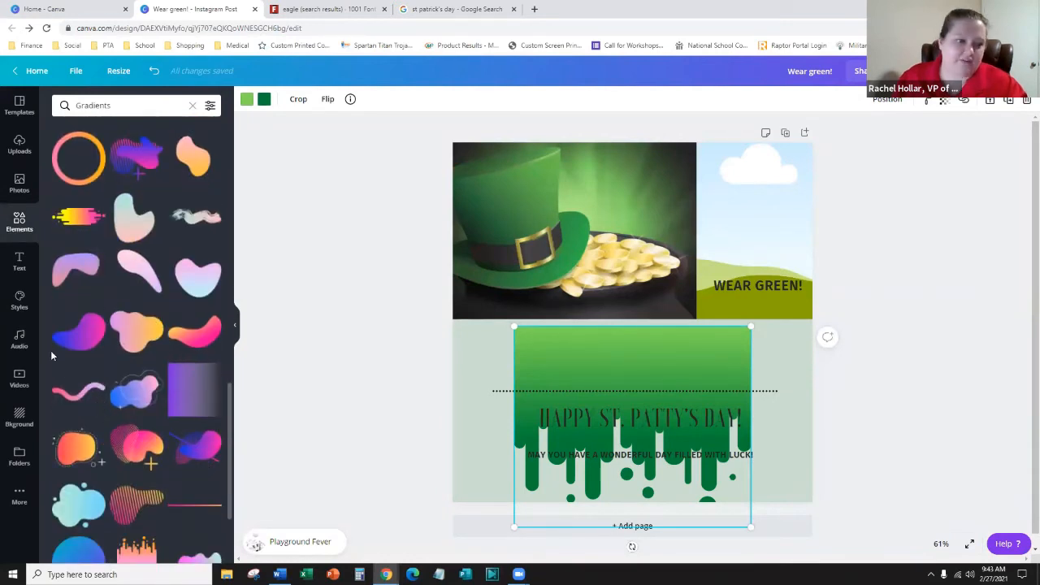
{"action": "scroll", "coordinate": [81, 354], "scroll_direction": "down", "scroll_amount": 2}
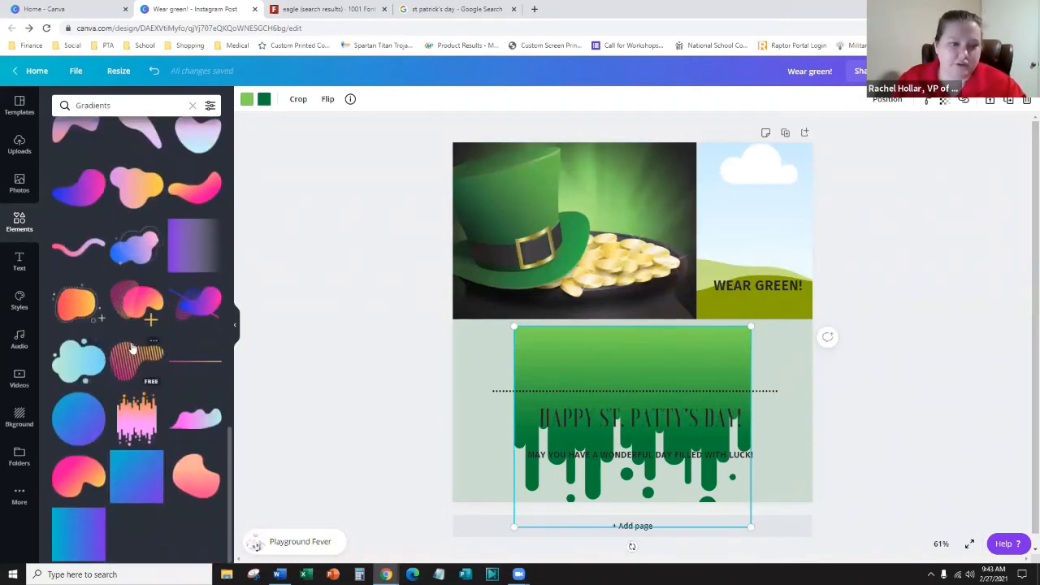
{"action": "left_click", "coordinate": [134, 365]}
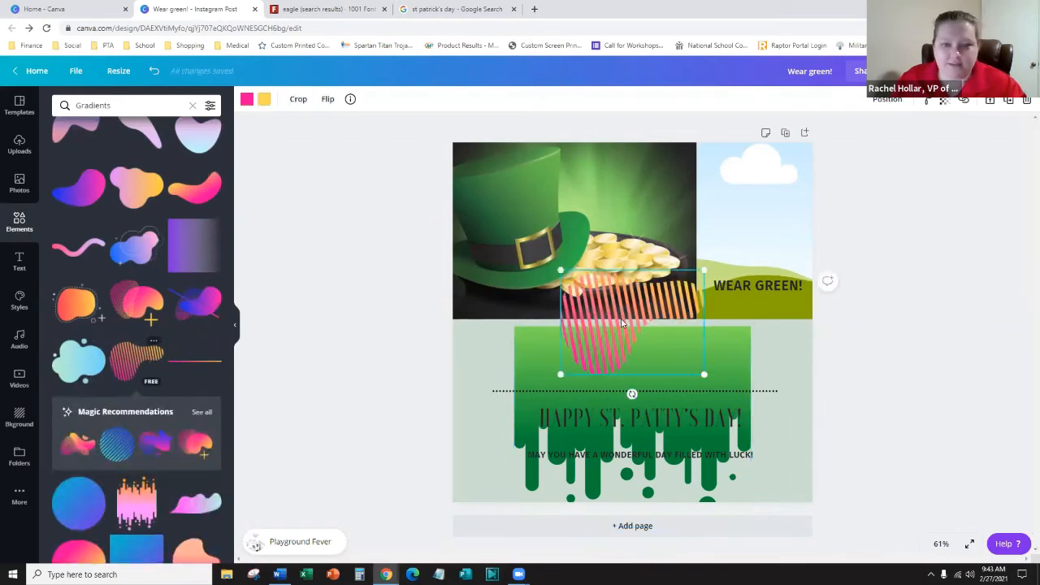
{"action": "left_click_drag", "start_coordinate": [637, 312], "coordinate": [751, 314]}
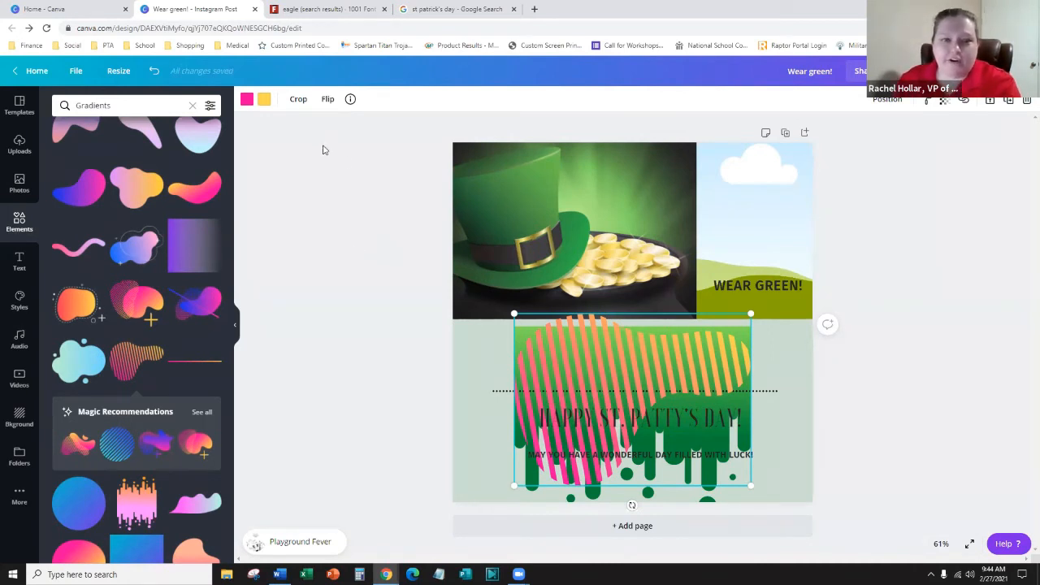
- Delete the striped gradient shape from the post
{"action": "left_click", "coordinate": [531, 206]}
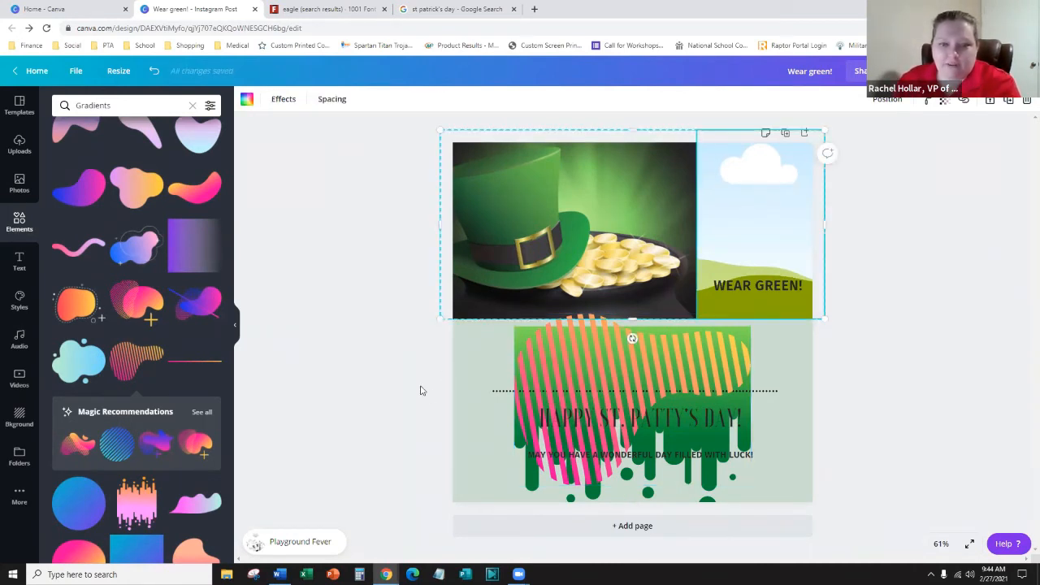
{"action": "left_click", "coordinate": [550, 355]}
{"action": "key", "text": "Delete"}
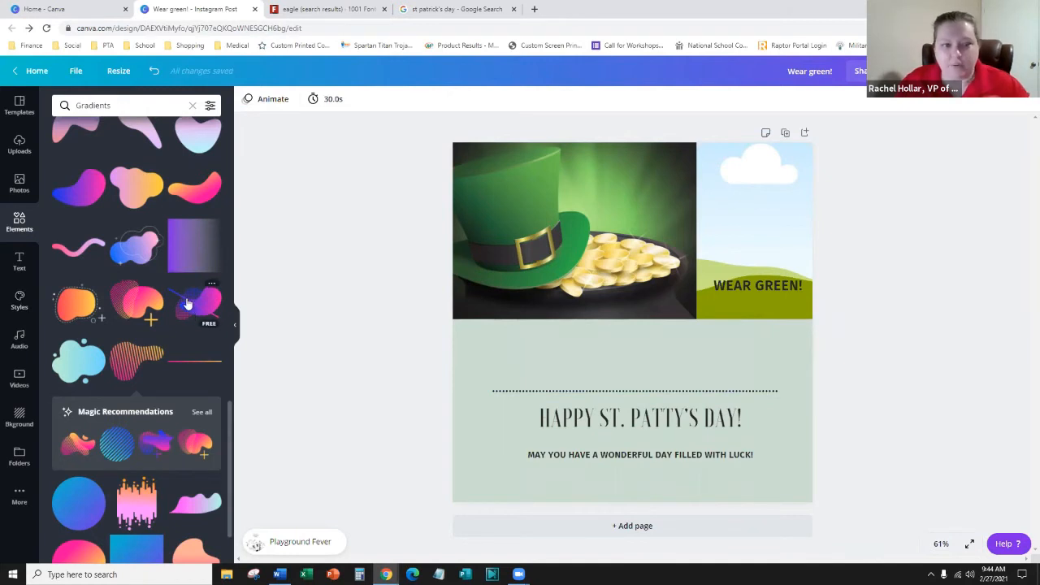
{"action": "scroll", "coordinate": [171, 301], "scroll_direction": "down", "scroll_amount": 1}
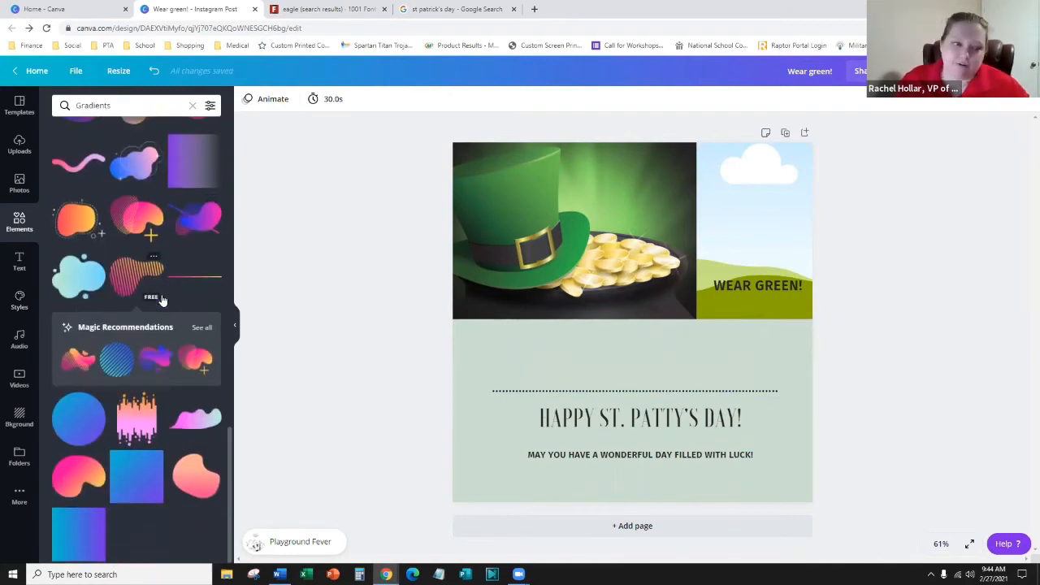
{"action": "scroll", "coordinate": [159, 308], "scroll_direction": "up", "scroll_amount": 4}
{"action": "scroll", "coordinate": [163, 315], "scroll_direction": "up", "scroll_amount": 5}
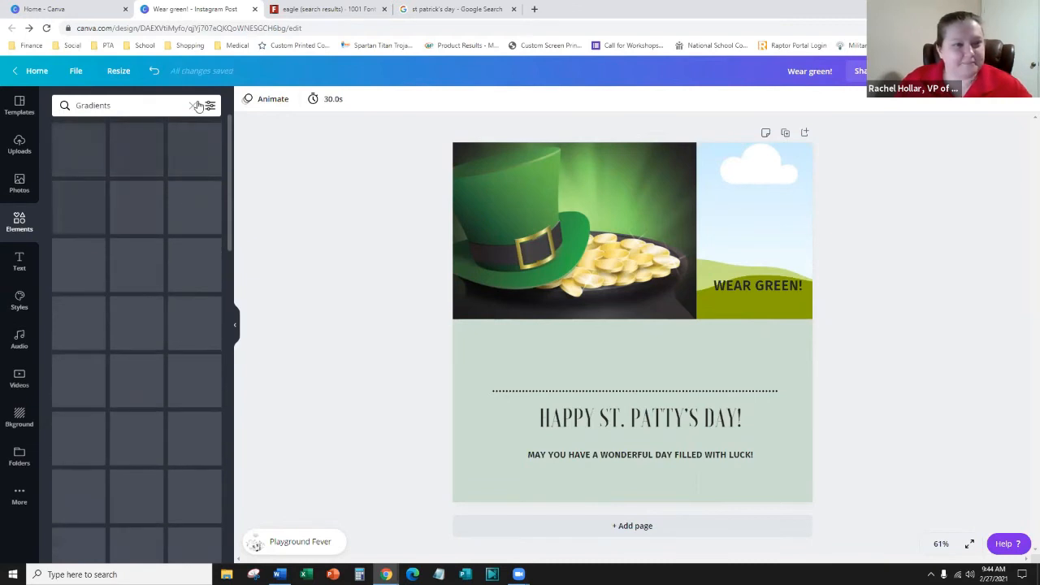
- Search the Elements panel for 'irish'
{"action": "left_click", "coordinate": [194, 106]}
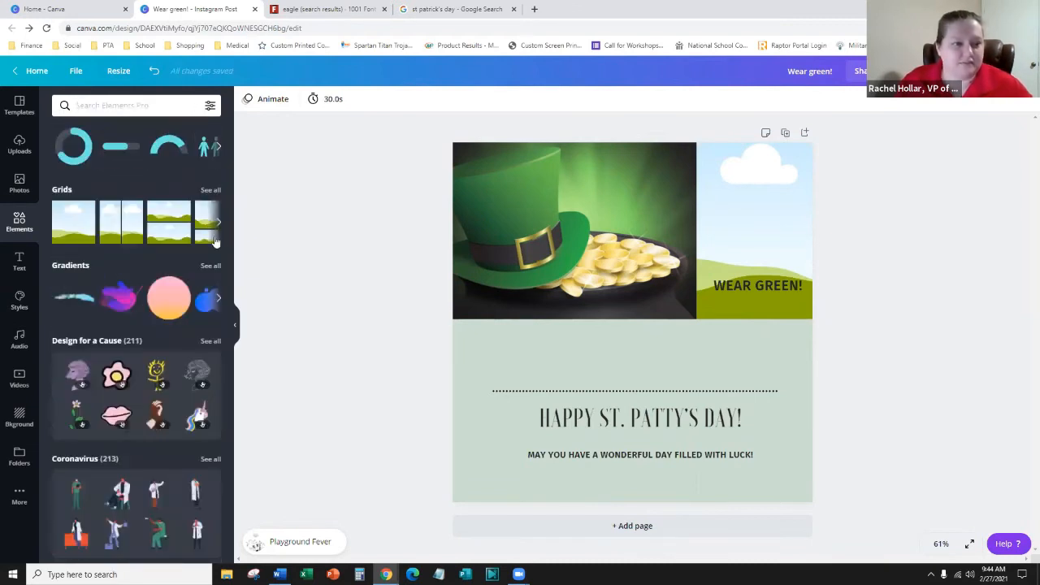
{"action": "scroll", "coordinate": [193, 250], "scroll_direction": "down", "scroll_amount": 3}
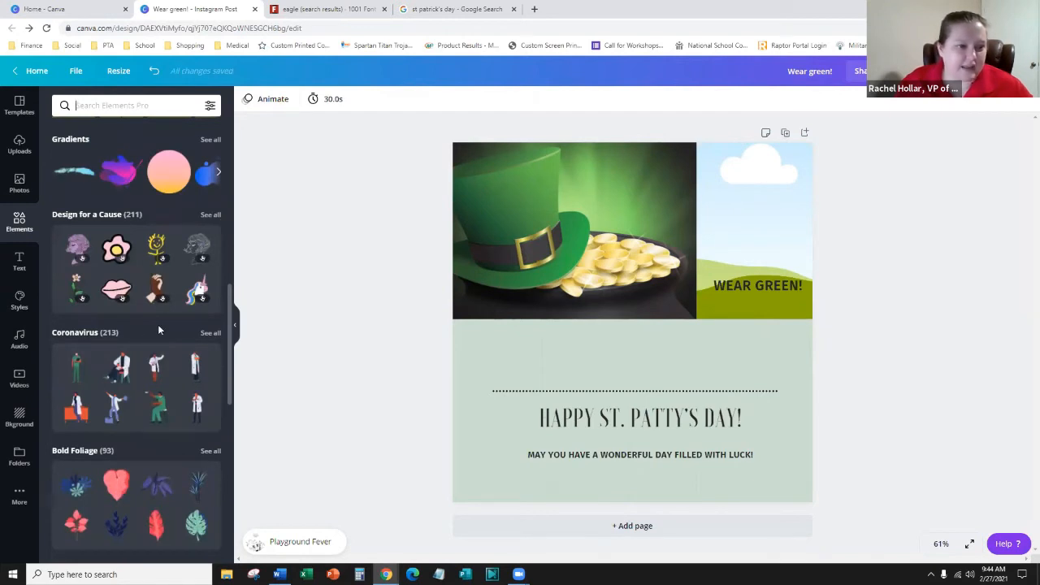
{"action": "scroll", "coordinate": [145, 337], "scroll_direction": "down", "scroll_amount": 3}
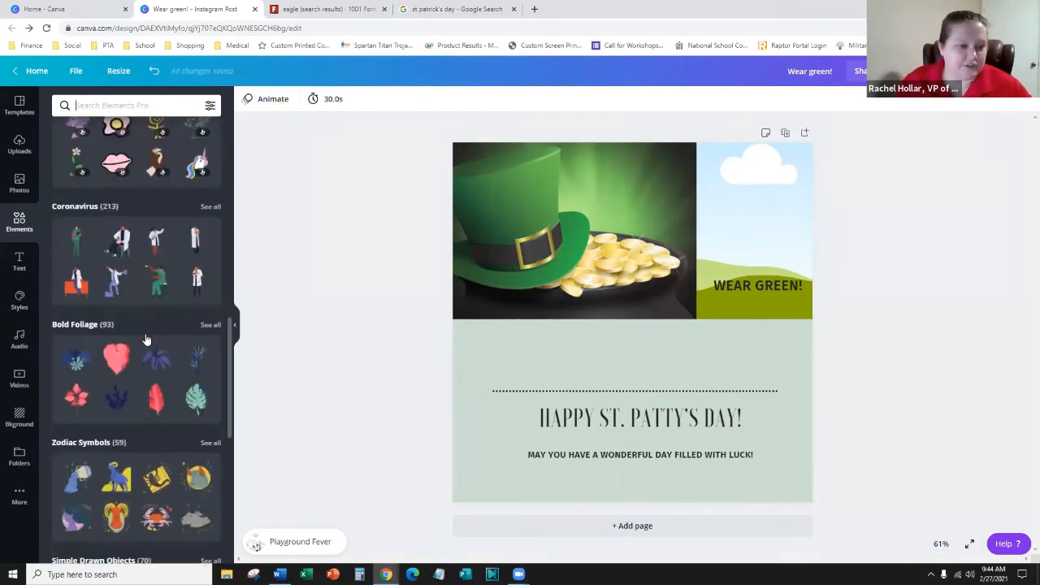
{"action": "scroll", "coordinate": [121, 329], "scroll_direction": "down", "scroll_amount": 9}
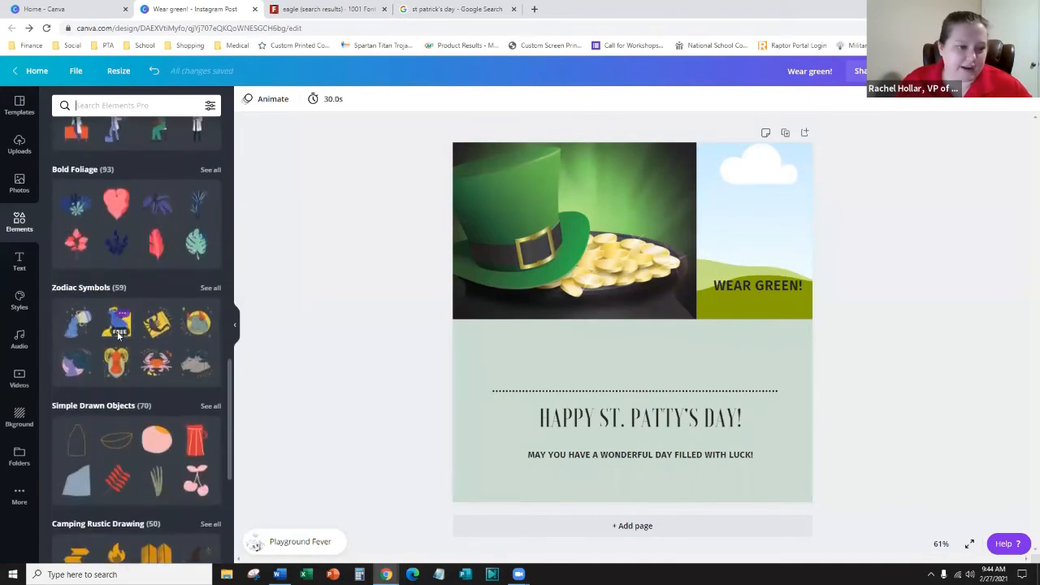
{"action": "scroll", "coordinate": [106, 329], "scroll_direction": "up", "scroll_amount": 12}
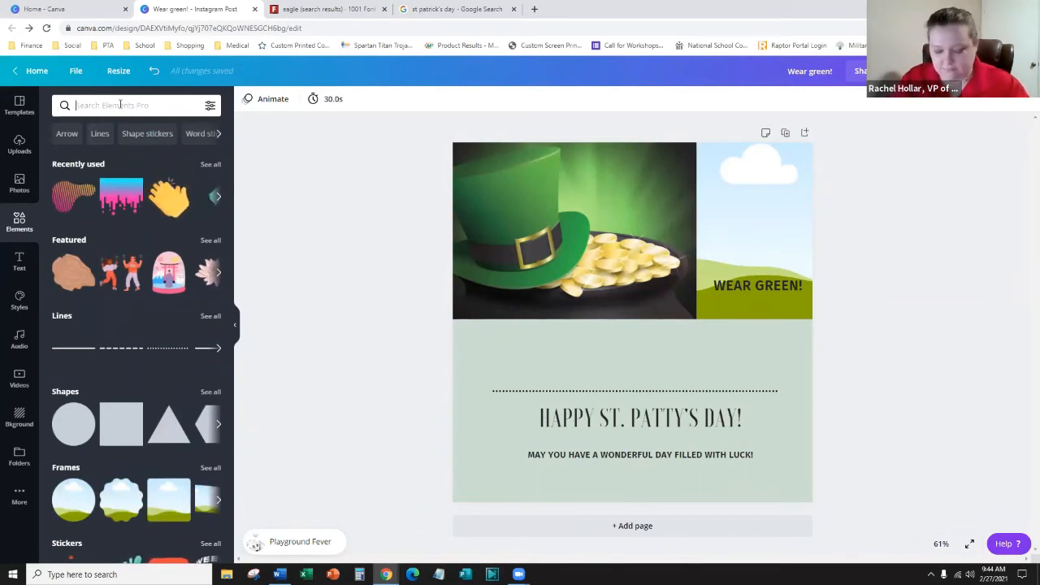
{"action": "type", "text": "in"}
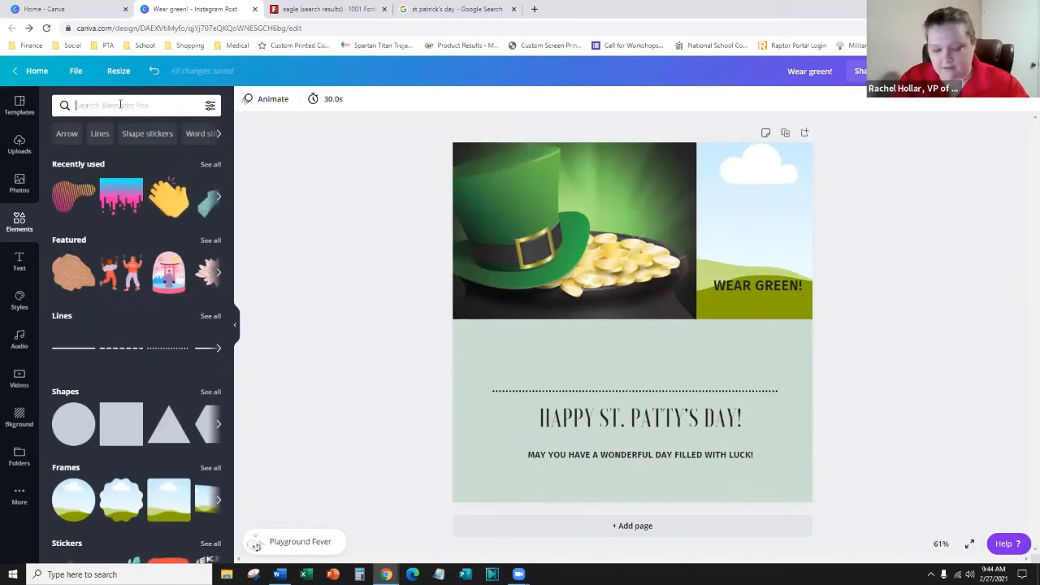
{"action": "type", "text": "ish"}
{"action": "key", "text": "Return"}
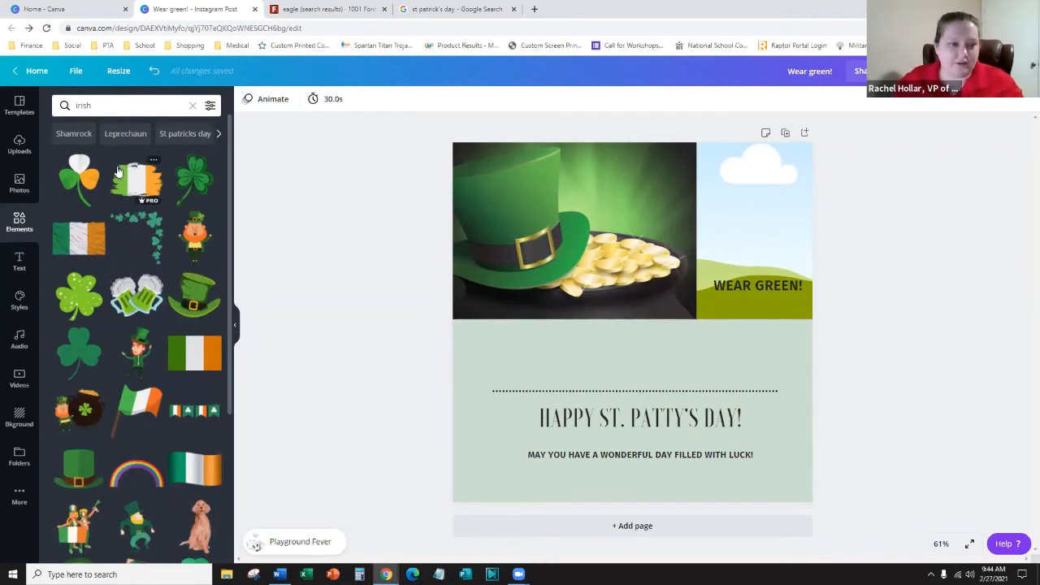
- Filter the 'irish' results to Animated only, which returns no matches
{"action": "scroll", "coordinate": [147, 340], "scroll_direction": "down", "scroll_amount": 3}
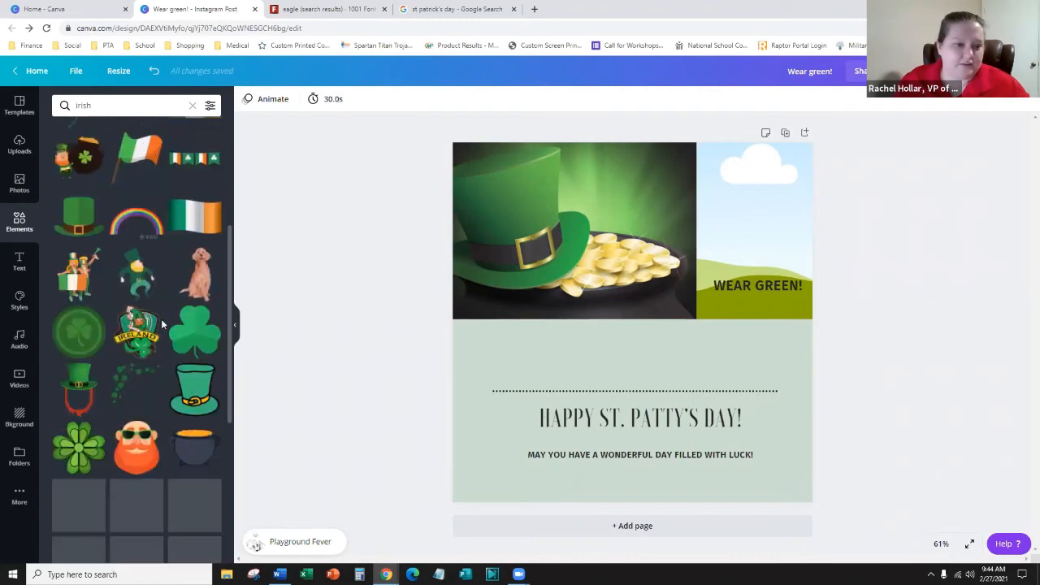
{"action": "scroll", "coordinate": [107, 336], "scroll_direction": "down", "scroll_amount": 2}
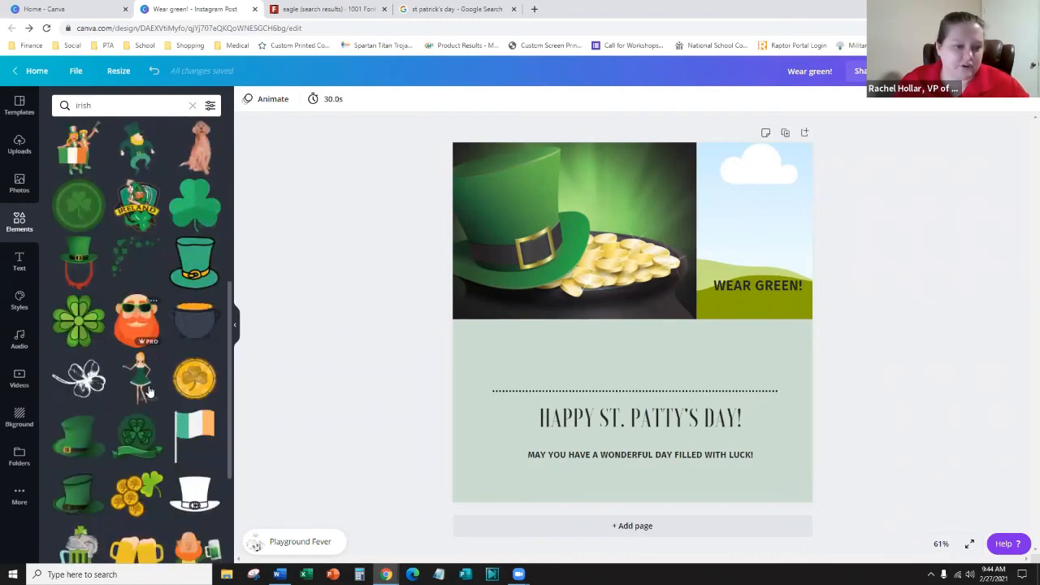
{"action": "scroll", "coordinate": [150, 378], "scroll_direction": "up", "scroll_amount": 10}
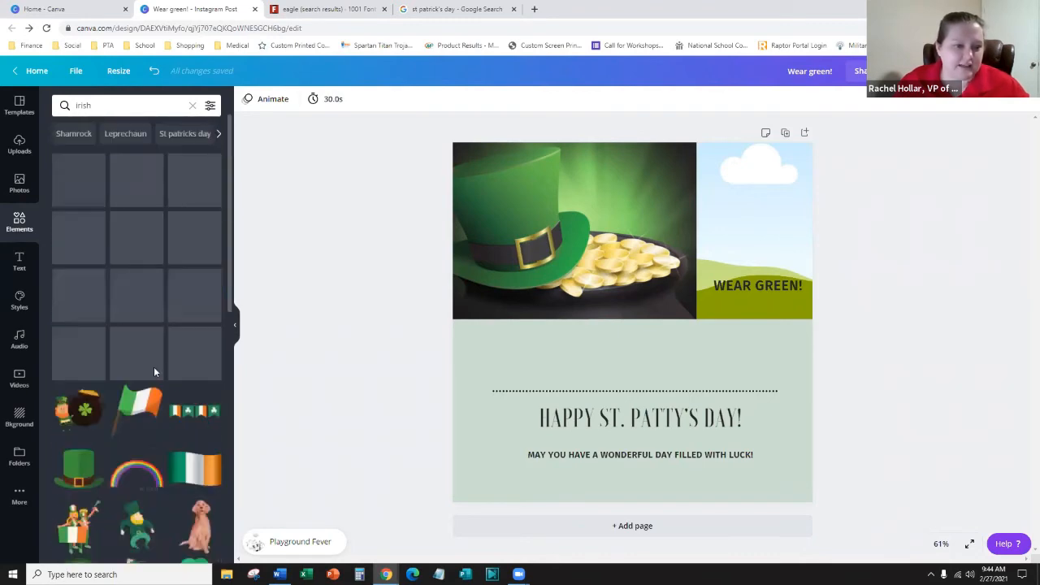
{"action": "left_click", "coordinate": [211, 105]}
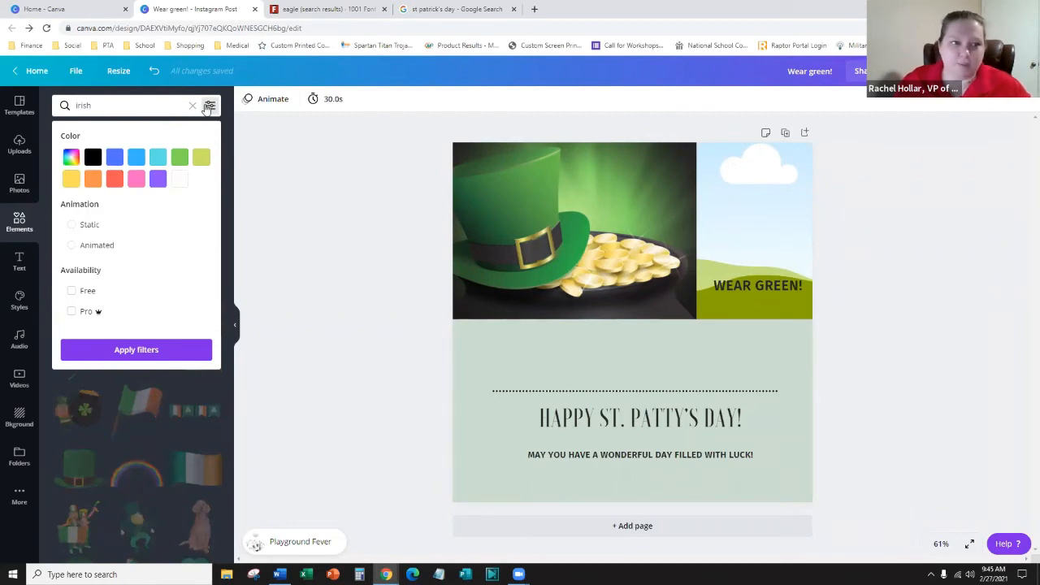
{"action": "left_click", "coordinate": [72, 246]}
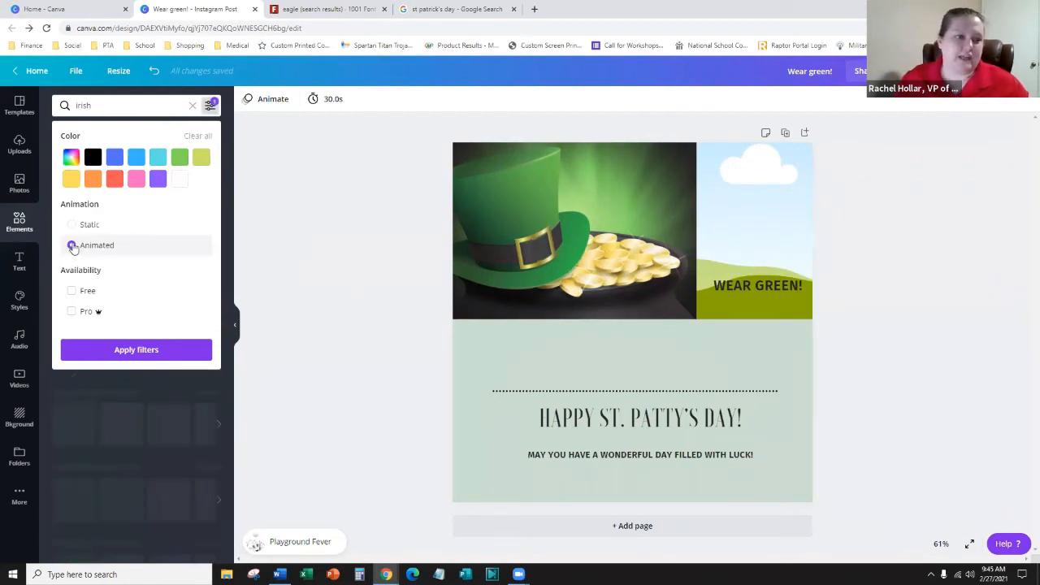
{"action": "left_click", "coordinate": [134, 356]}
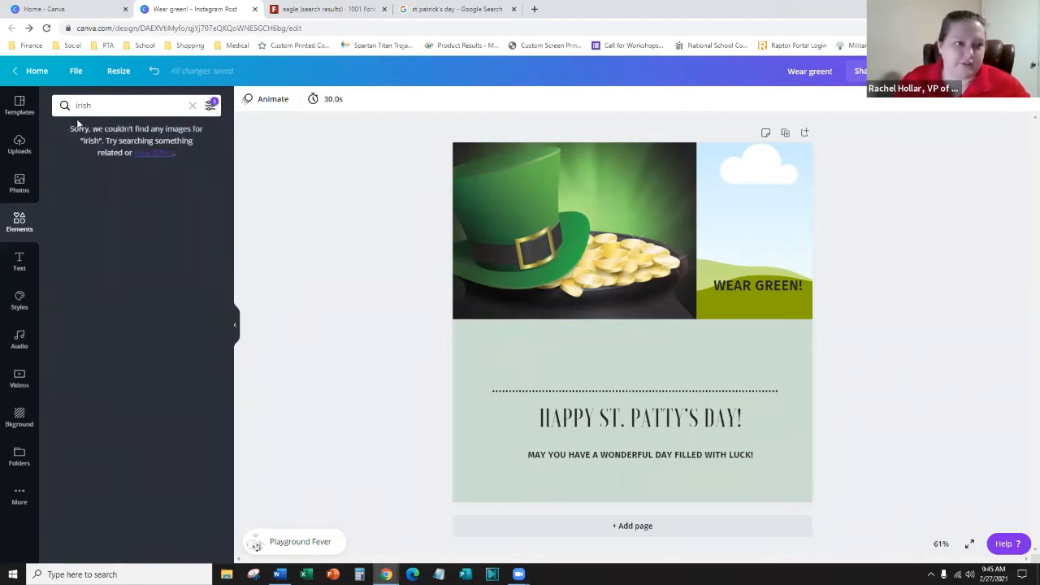
{"action": "left_click_drag", "start_coordinate": [111, 101], "coordinate": [73, 99]}
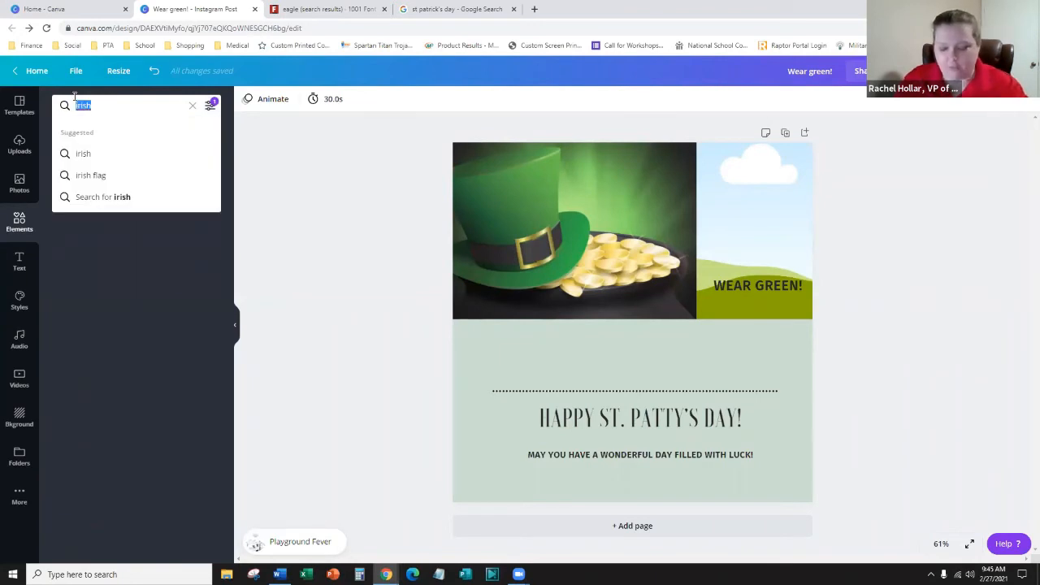
- Place the animated green high-heel sticker from a 'green' search over the greeting, then bring up download options
{"action": "type", "text": "green"}
{"action": "key", "text": "Return"}
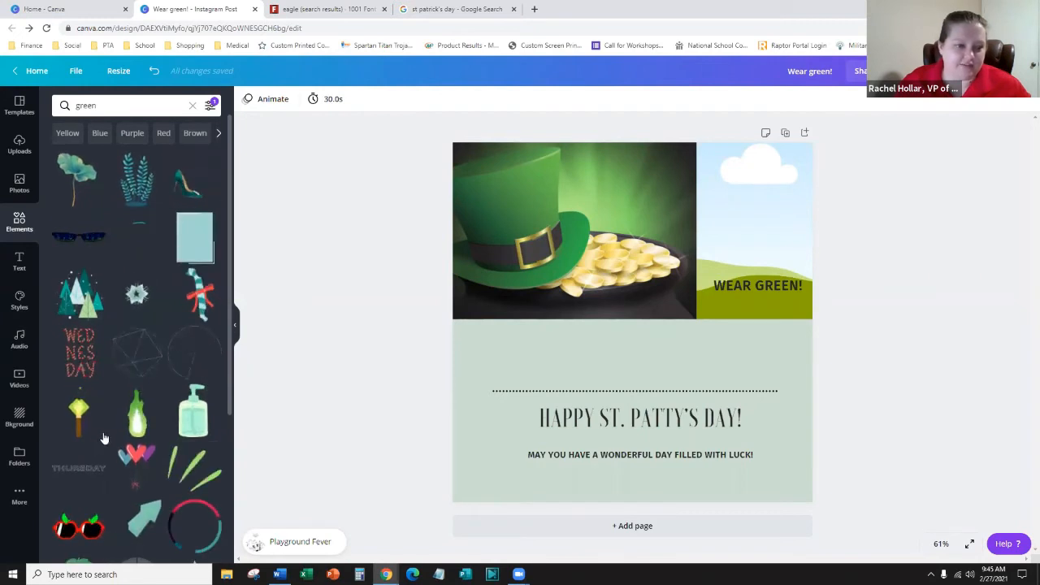
{"action": "scroll", "coordinate": [103, 434], "scroll_direction": "down", "scroll_amount": 2}
{"action": "scroll", "coordinate": [150, 321], "scroll_direction": "up", "scroll_amount": 2}
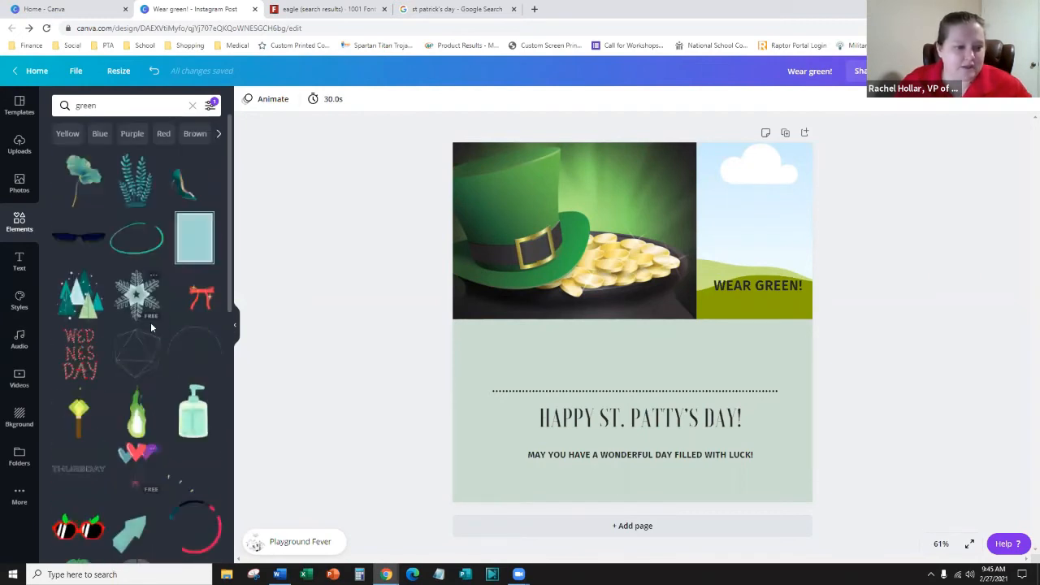
{"action": "left_click", "coordinate": [183, 196]}
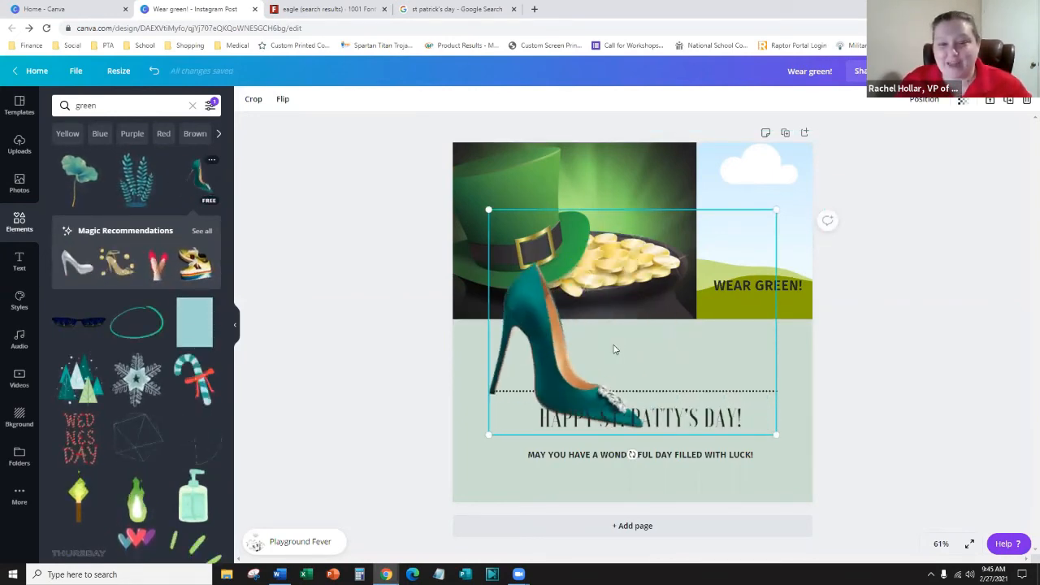
{"action": "left_click_drag", "start_coordinate": [628, 347], "coordinate": [634, 390]}
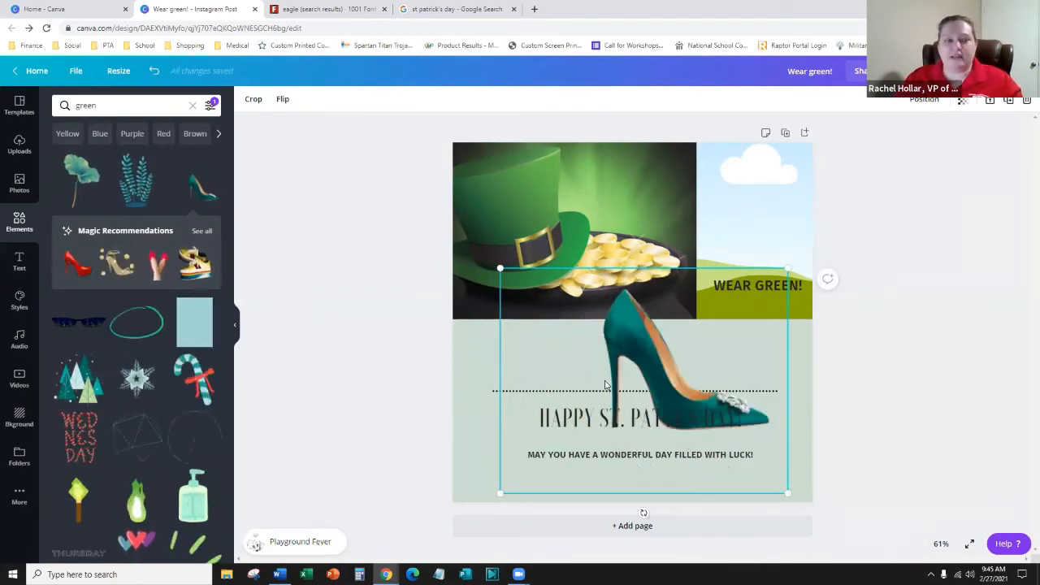
{"action": "left_click", "coordinate": [948, 253]}
{"action": "left_click", "coordinate": [967, 72]}
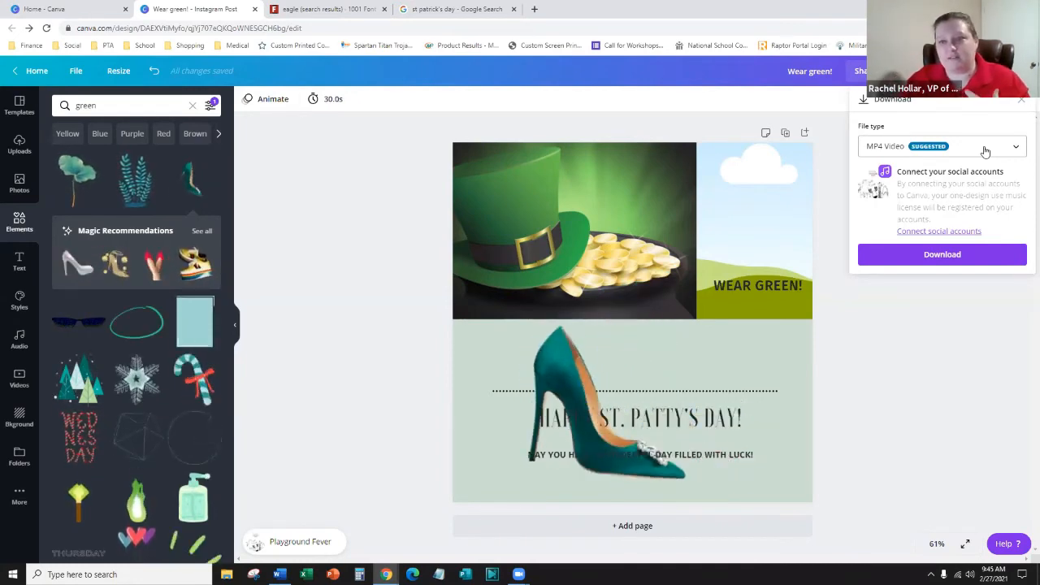
- Browse the download file-type list, keep MP4 Video, and dismiss the Download panel to view the stiletto post
{"action": "left_click", "coordinate": [985, 152]}
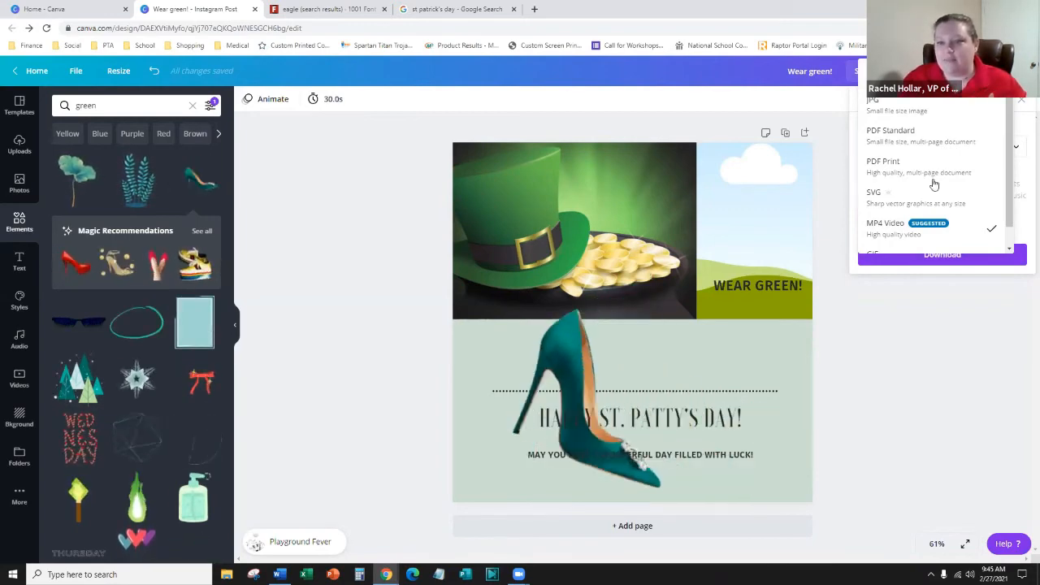
{"action": "scroll", "coordinate": [902, 203], "scroll_direction": "down", "scroll_amount": 1}
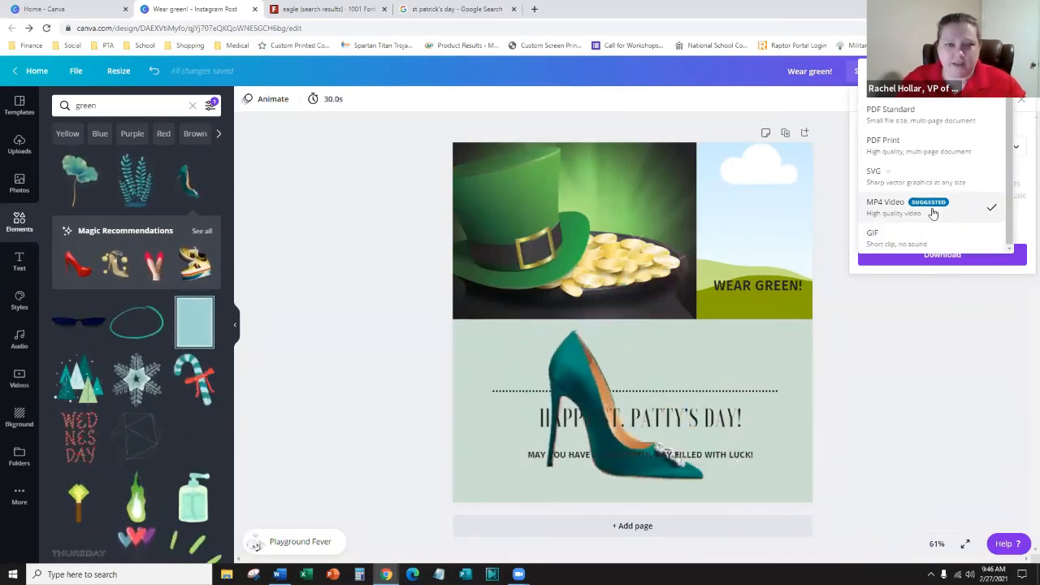
{"action": "scroll", "coordinate": [933, 213], "scroll_direction": "up", "scroll_amount": 1}
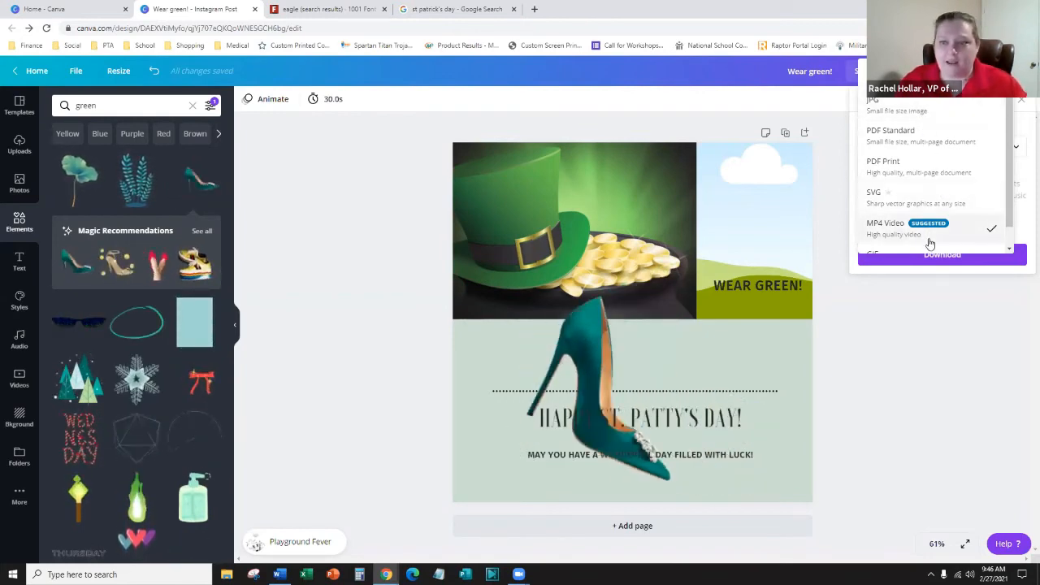
{"action": "scroll", "coordinate": [929, 240], "scroll_direction": "down", "scroll_amount": 1}
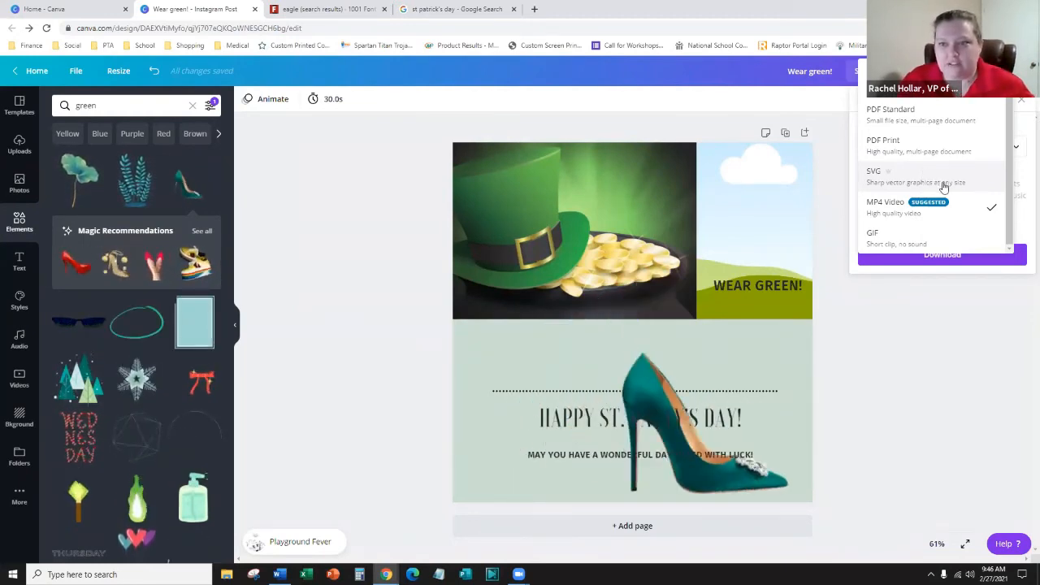
{"action": "scroll", "coordinate": [934, 179], "scroll_direction": "up", "scroll_amount": 1}
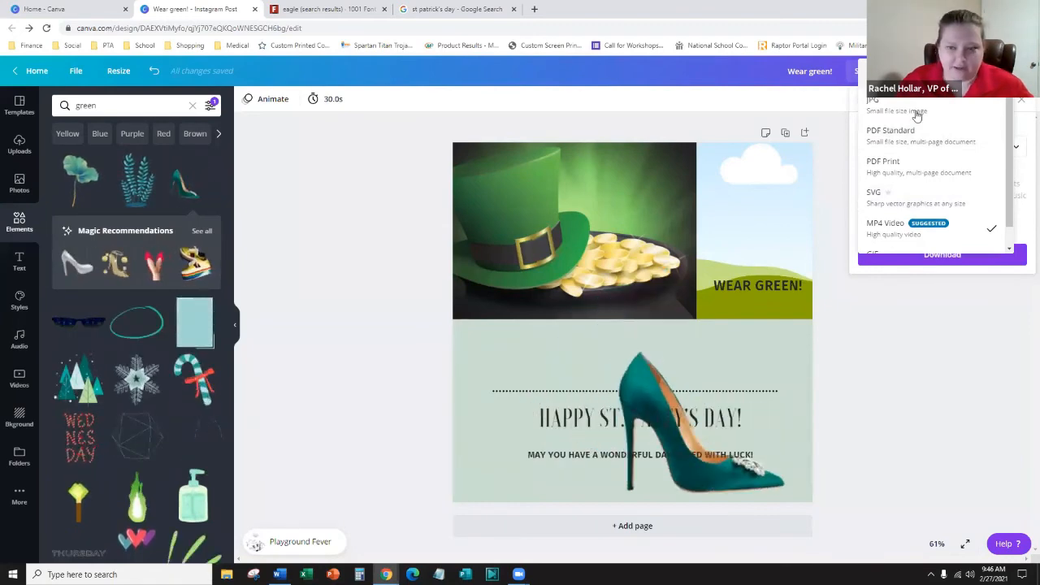
{"action": "scroll", "coordinate": [915, 109], "scroll_direction": "down", "scroll_amount": 1}
{"action": "left_click", "coordinate": [931, 368]}
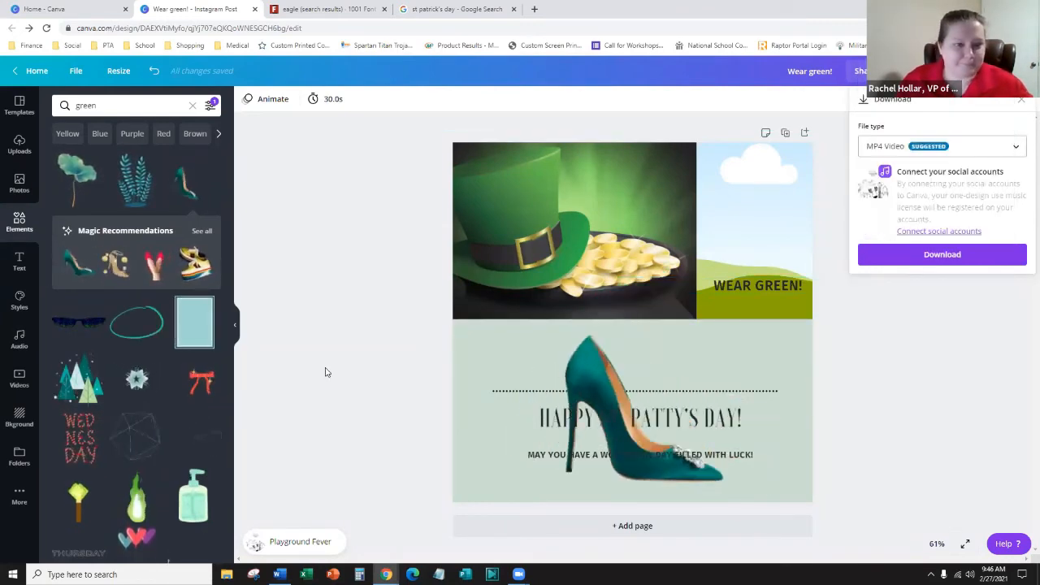
{"action": "scroll", "coordinate": [122, 325], "scroll_direction": "down", "scroll_amount": 3}
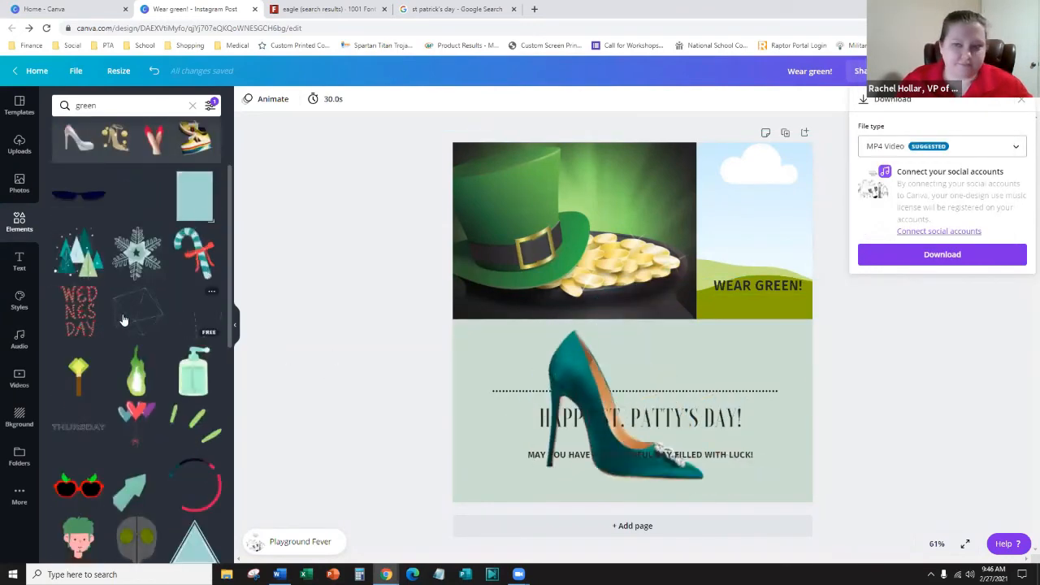
{"action": "left_click", "coordinate": [357, 275]}
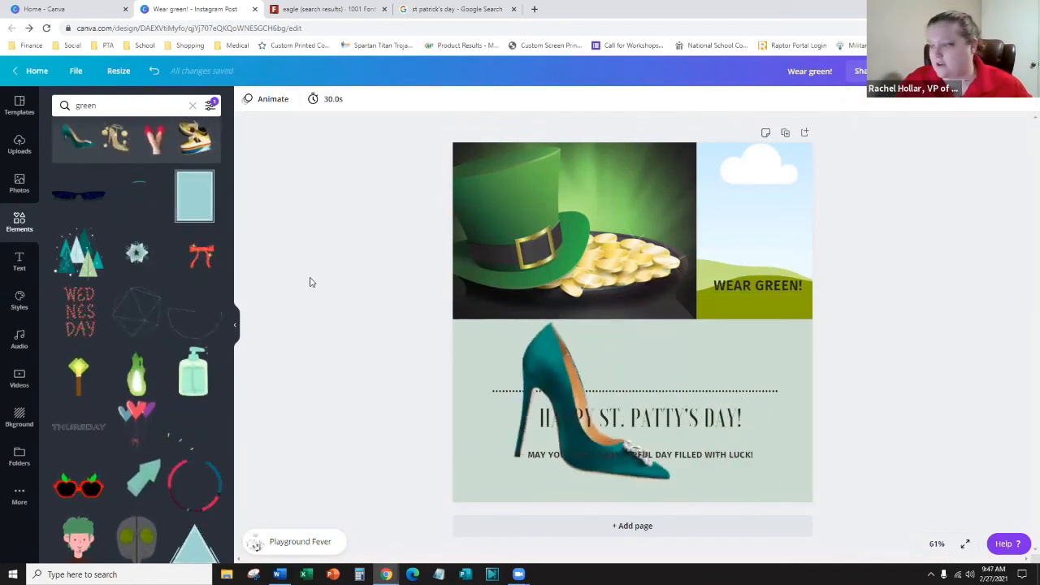
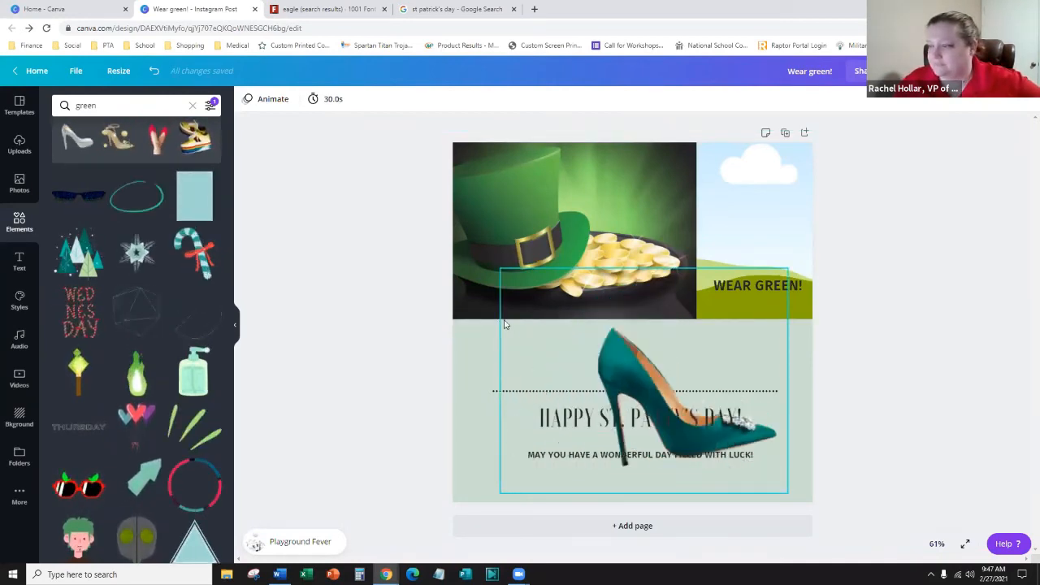
- Search Elements for 'border' and stretch the gold hearts pattern across the whole page
{"action": "left_click_drag", "start_coordinate": [109, 106], "coordinate": [31, 99]}
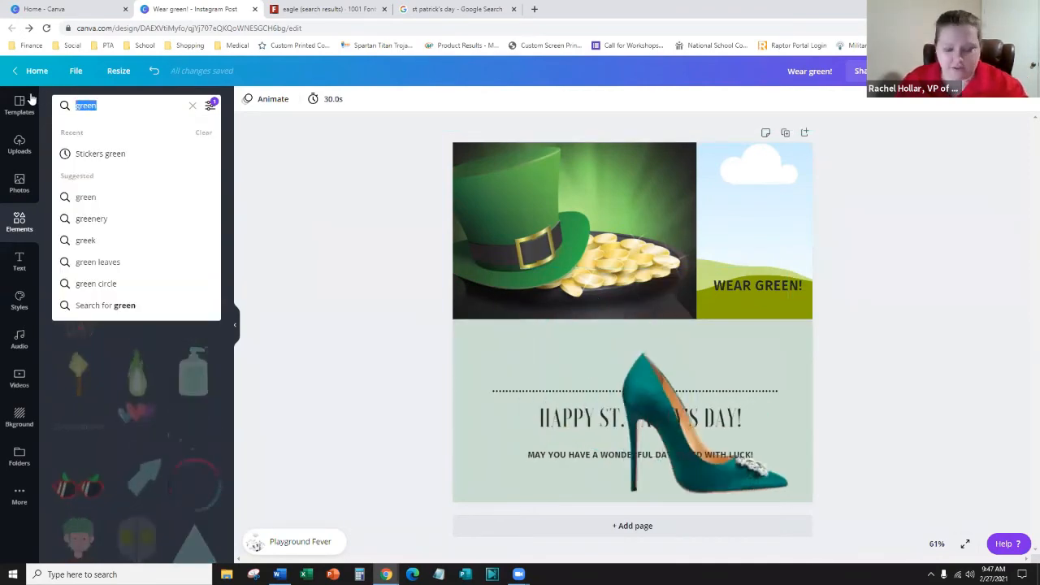
{"action": "type", "text": "border"}
{"action": "key", "text": "Return"}
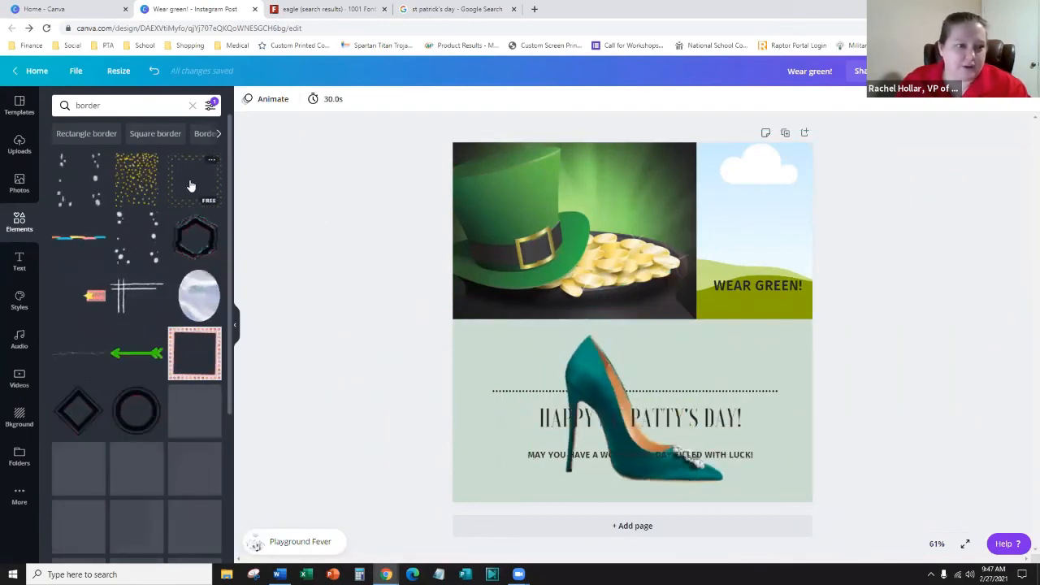
{"action": "left_click", "coordinate": [601, 286]}
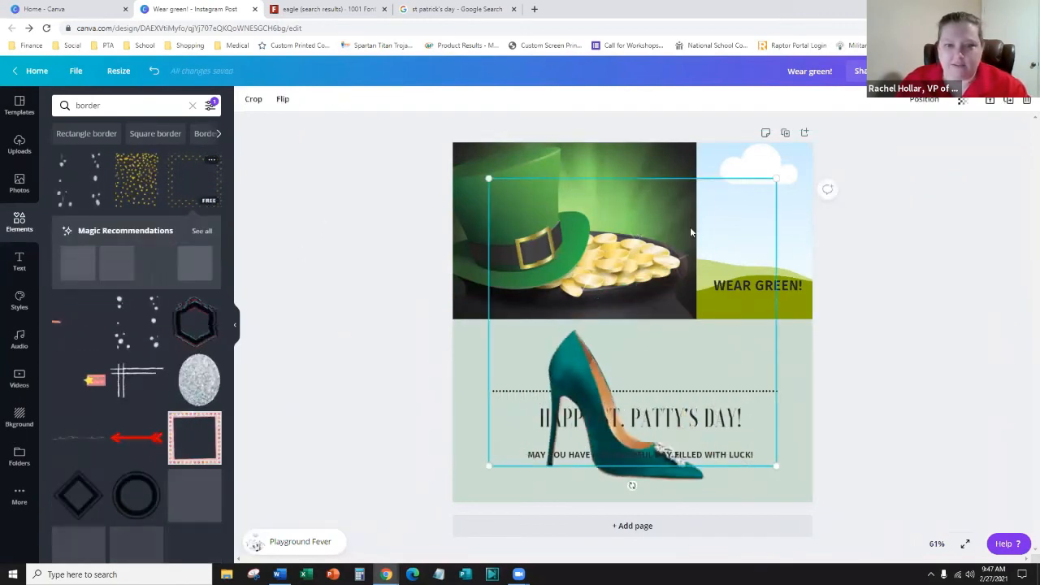
{"action": "left_click_drag", "start_coordinate": [720, 209], "coordinate": [692, 162]}
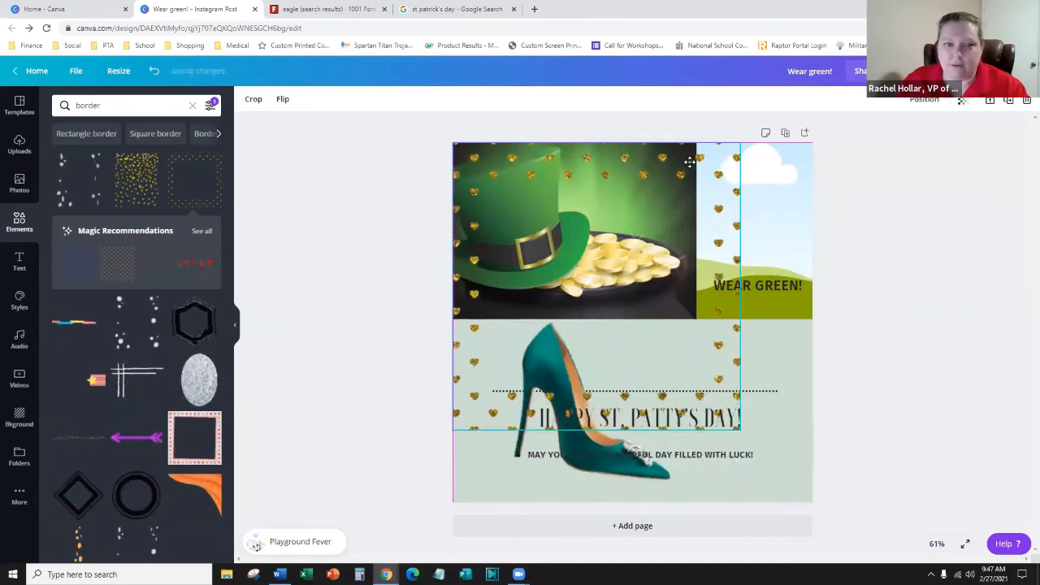
{"action": "left_click_drag", "start_coordinate": [740, 429], "coordinate": [821, 504]}
{"action": "left_click", "coordinate": [871, 354]}
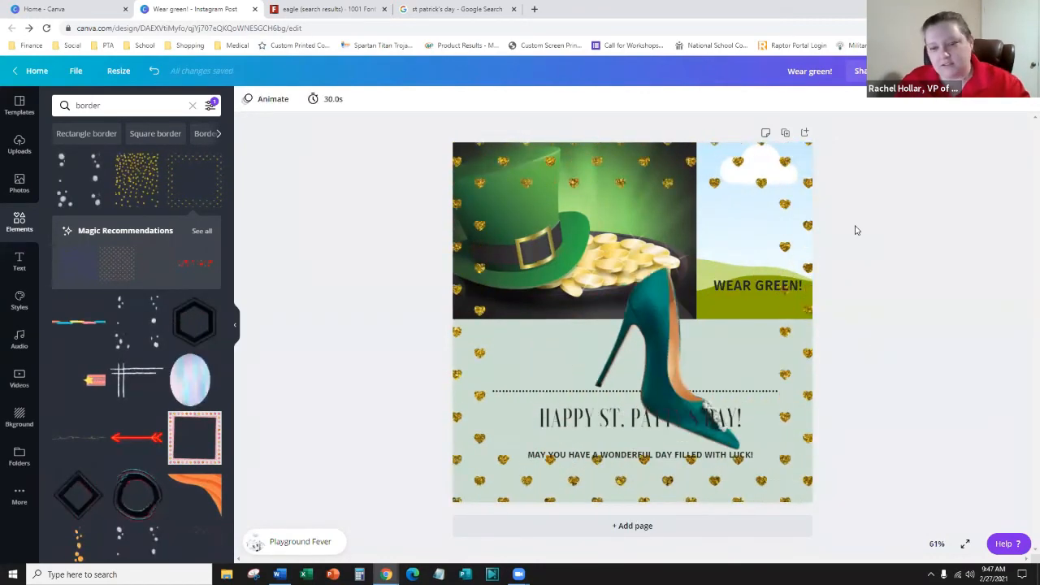
- Filter the border results to Static elements only
{"action": "scroll", "coordinate": [138, 326], "scroll_direction": "down", "scroll_amount": 2}
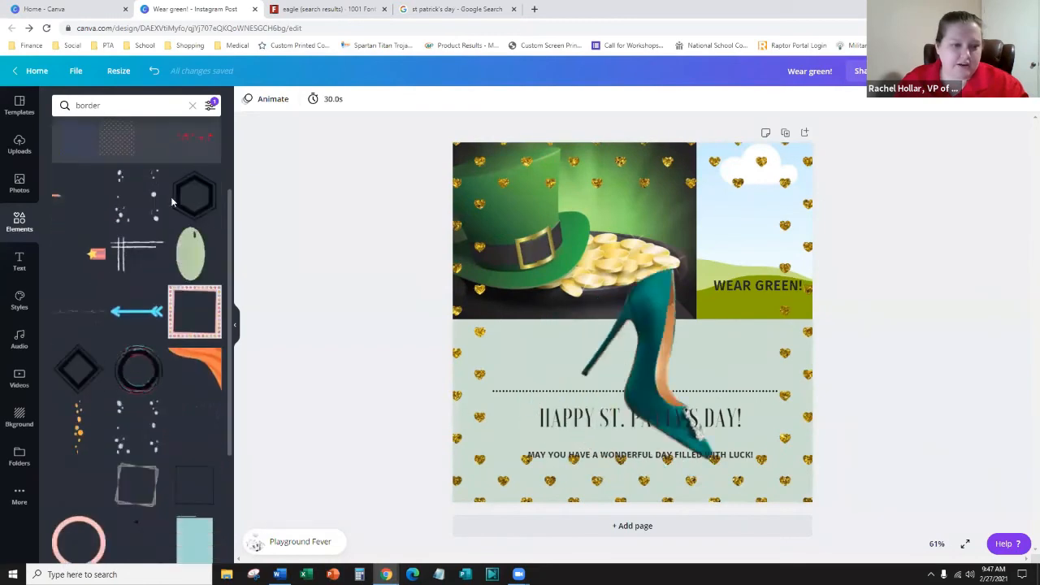
{"action": "left_click", "coordinate": [211, 106]}
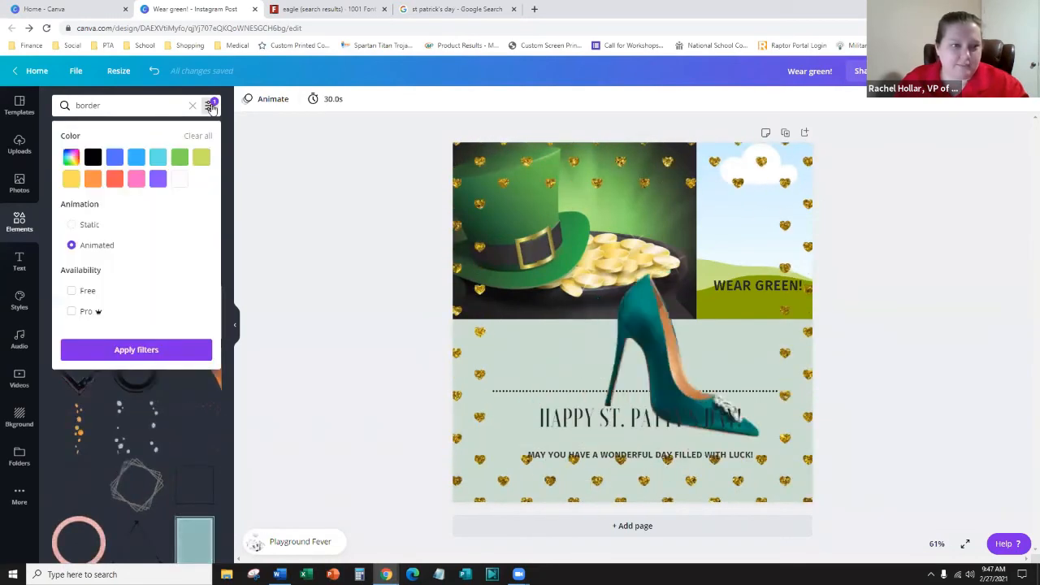
{"action": "left_click", "coordinate": [75, 228]}
{"action": "left_click", "coordinate": [155, 352]}
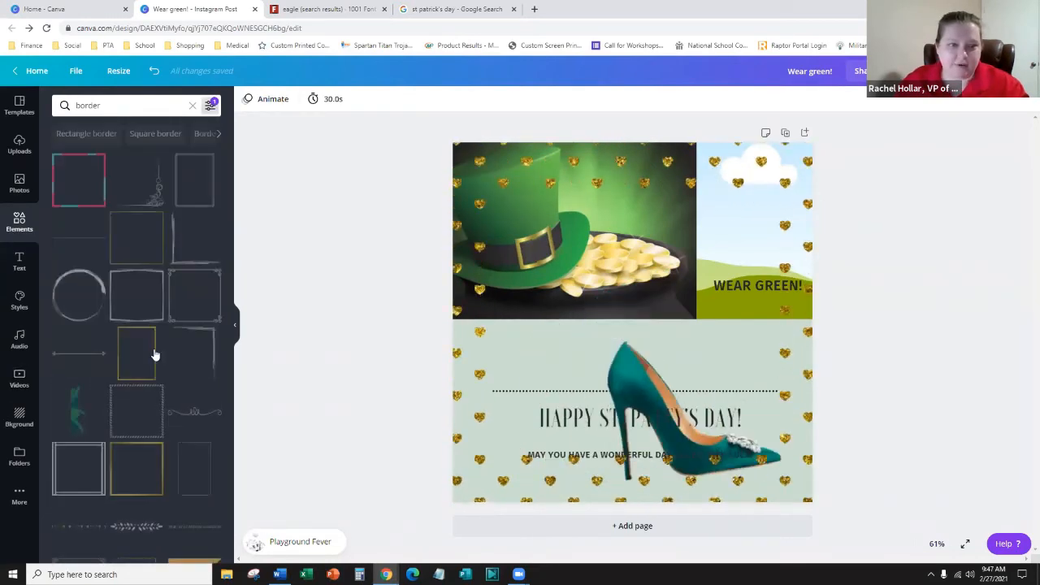
- Delete the gold hearts overlay and the animated shoe graphic
{"action": "left_click", "coordinate": [502, 172]}
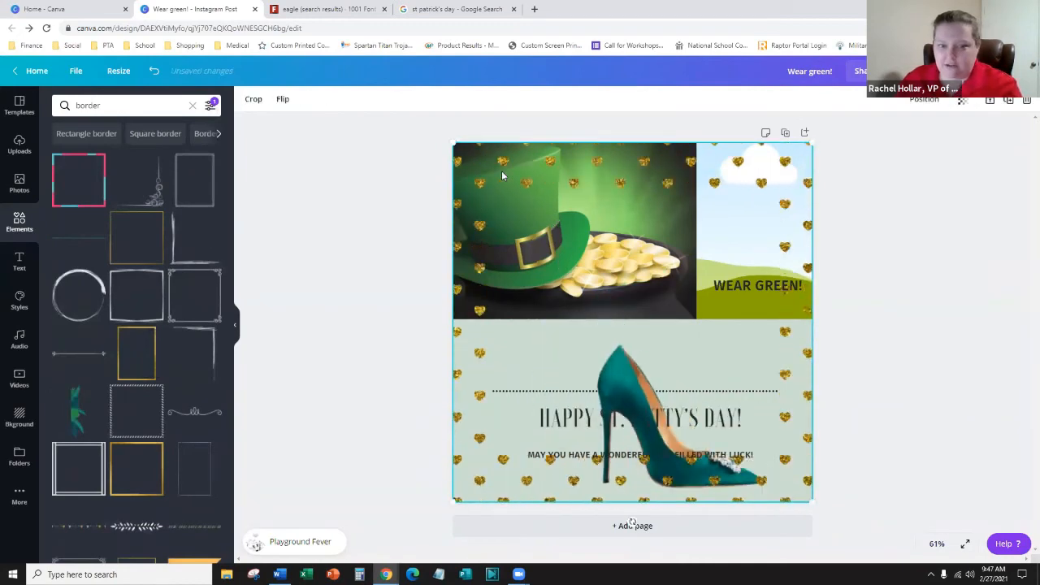
{"action": "key", "text": "Delete"}
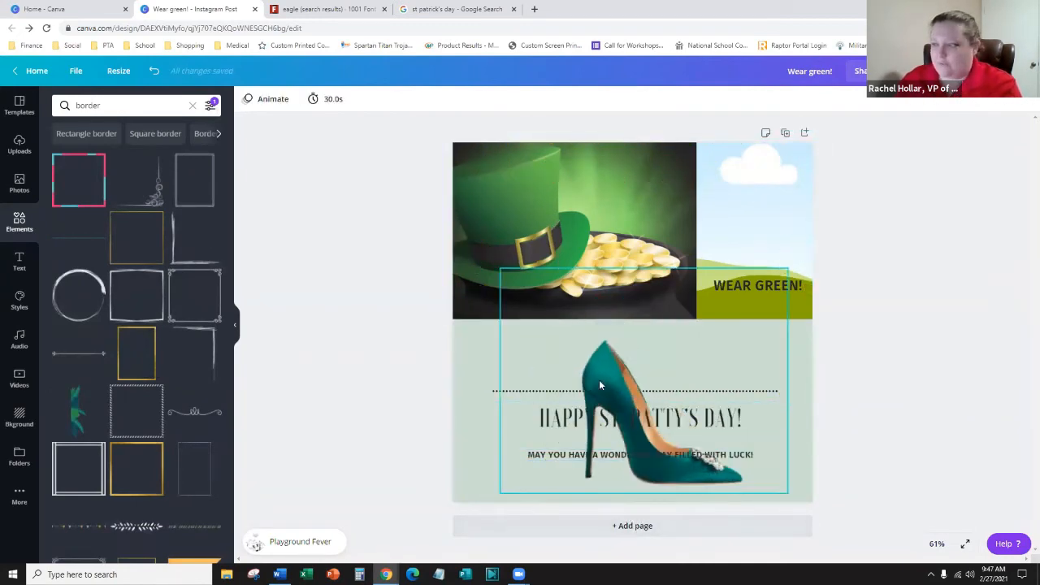
{"action": "left_click", "coordinate": [583, 359]}
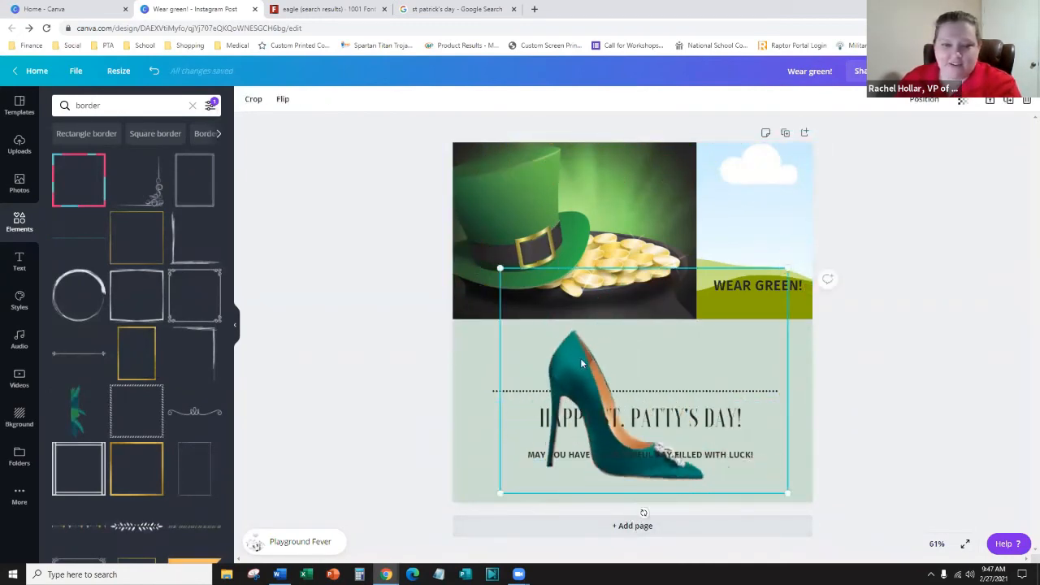
{"action": "key", "text": "Delete"}
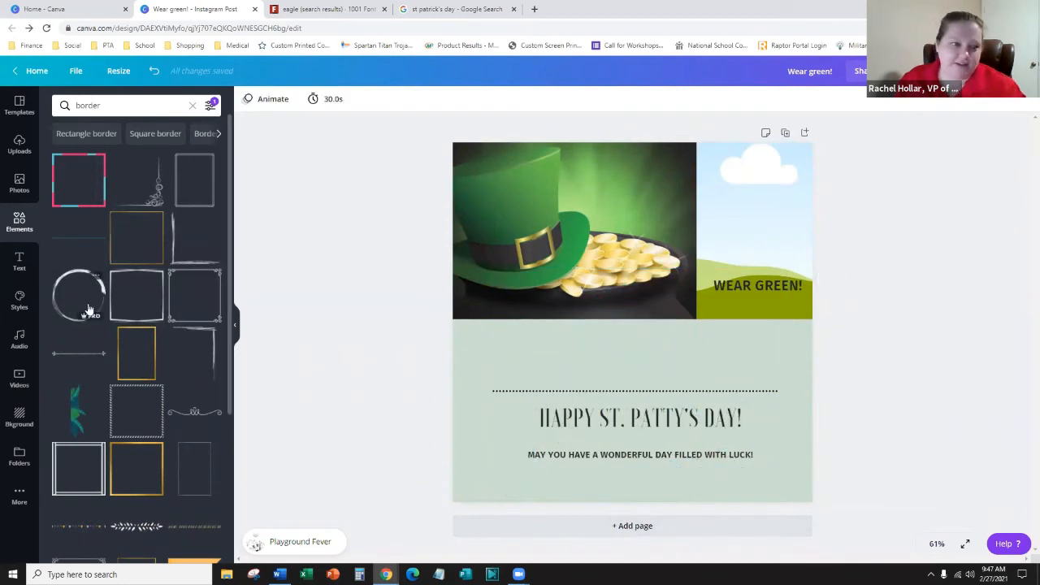
- Try the ornate corner frame enlarged over the design, then delete it
{"action": "left_click", "coordinate": [207, 306]}
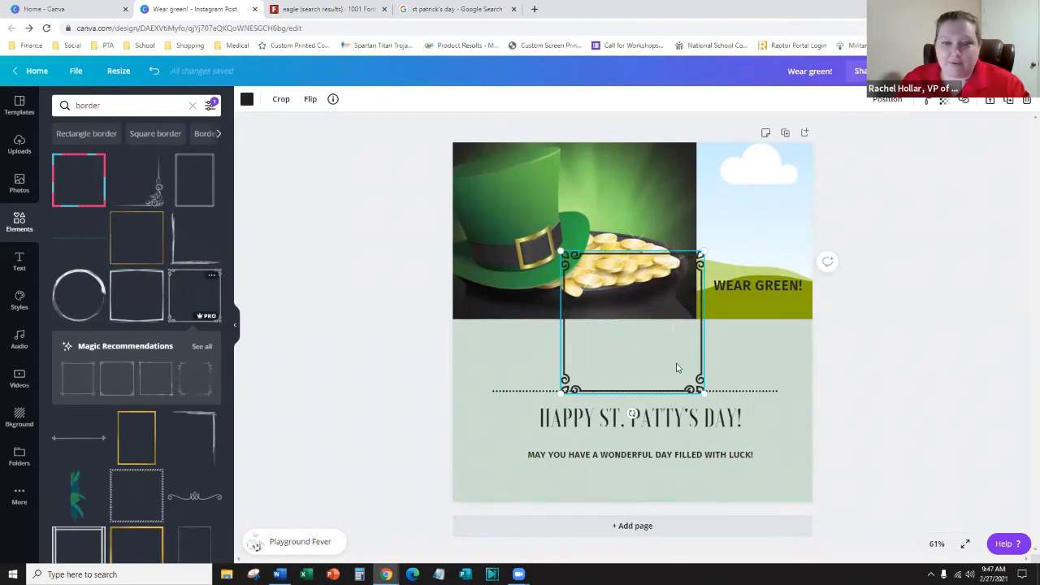
{"action": "left_click_drag", "start_coordinate": [677, 368], "coordinate": [561, 248]}
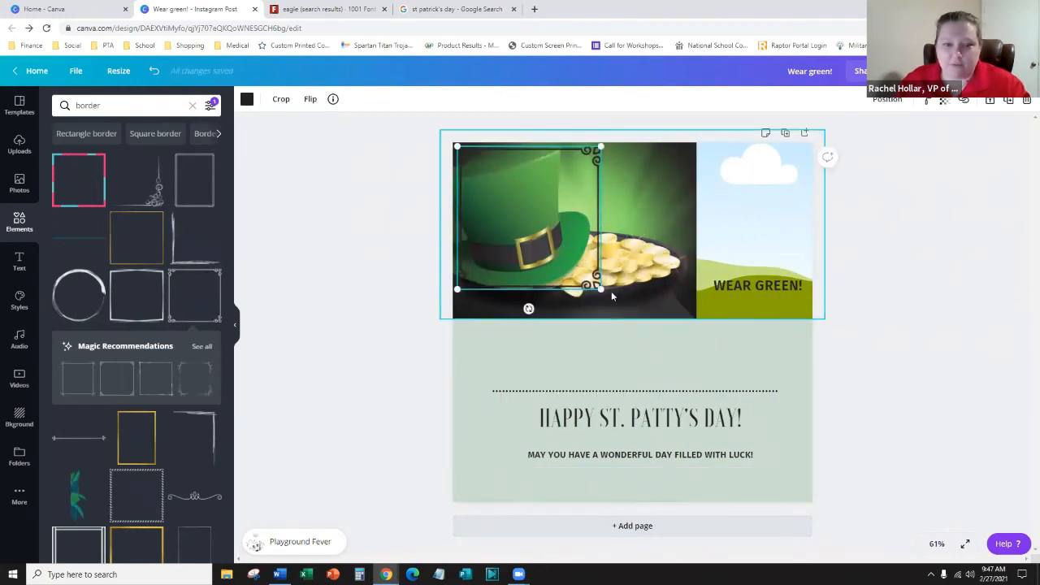
{"action": "left_click_drag", "start_coordinate": [626, 332], "coordinate": [819, 492]}
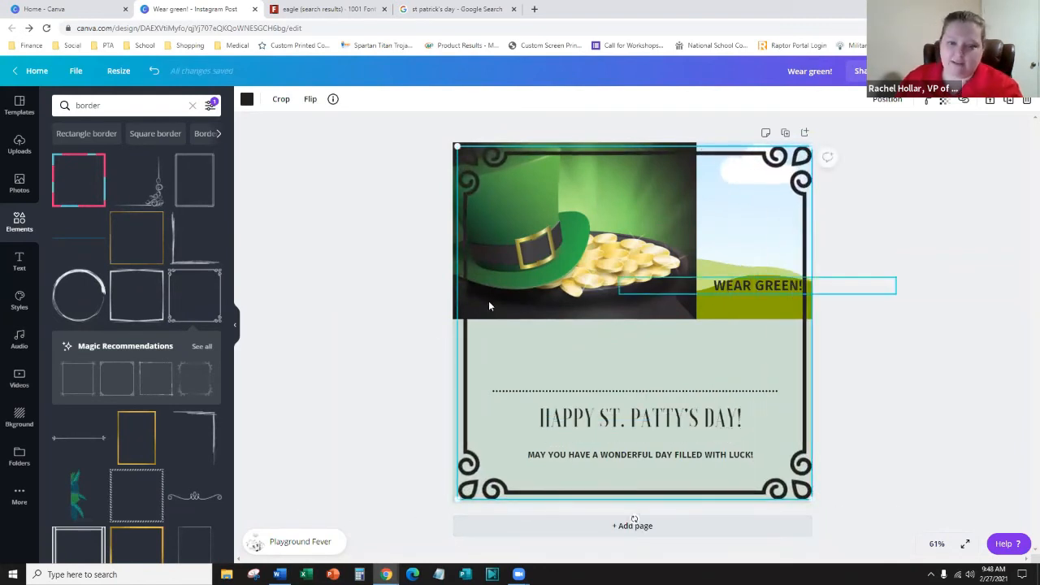
{"action": "key", "text": "Delete"}
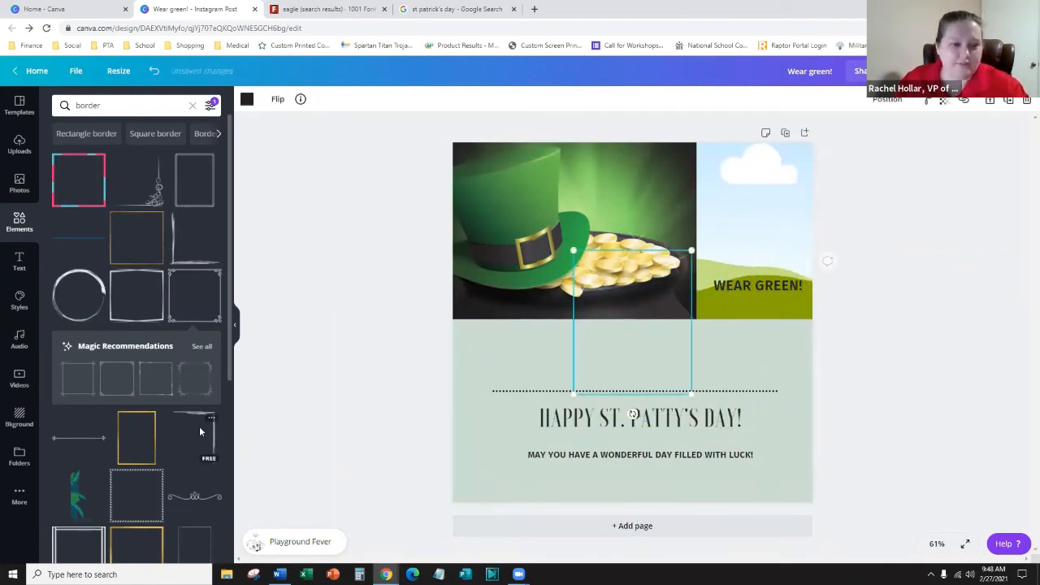
- Add the sketchy corner-bracket border, rotate it 90°, and place it bottom-right
{"action": "left_click", "coordinate": [199, 431]}
{"action": "left_click_drag", "start_coordinate": [673, 358], "coordinate": [574, 361]}
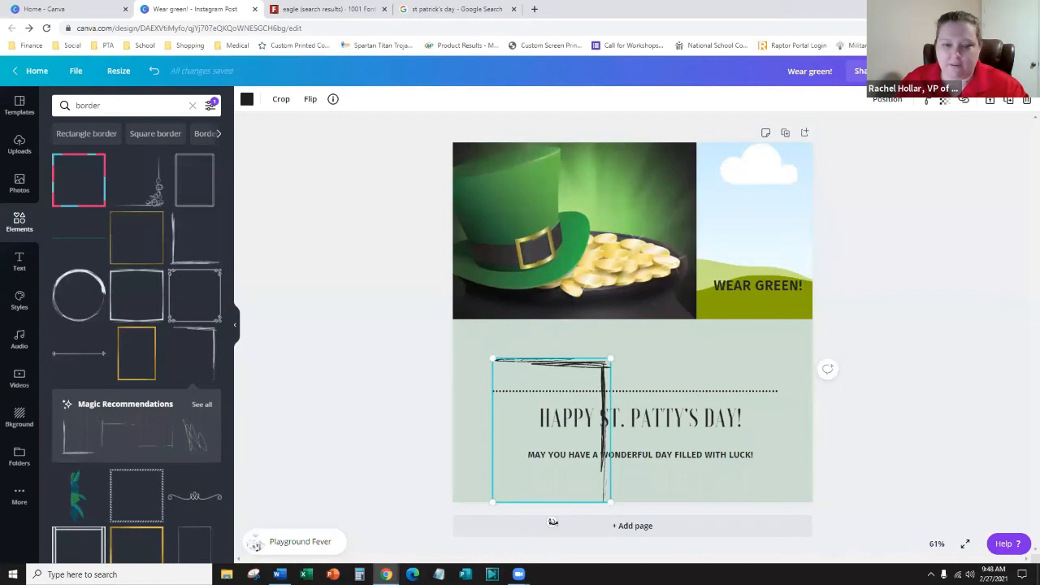
{"action": "left_click_drag", "start_coordinate": [522, 513], "coordinate": [474, 433]}
{"action": "left_click_drag", "start_coordinate": [577, 422], "coordinate": [582, 428]}
{"action": "key", "text": "ctrl+z"}
{"action": "left_click_drag", "start_coordinate": [533, 478], "coordinate": [720, 485]}
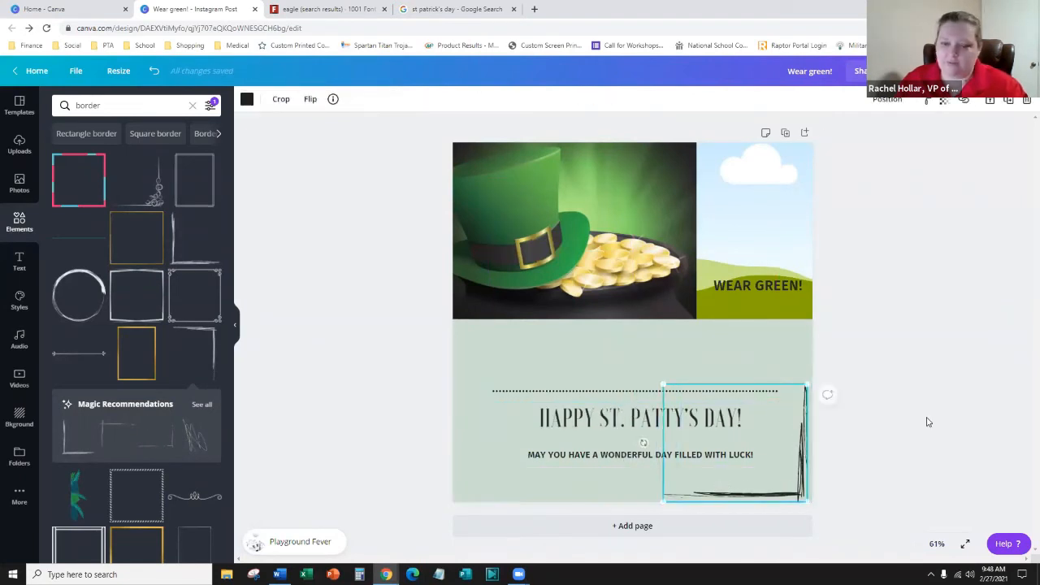
{"action": "left_click", "coordinate": [889, 450]}
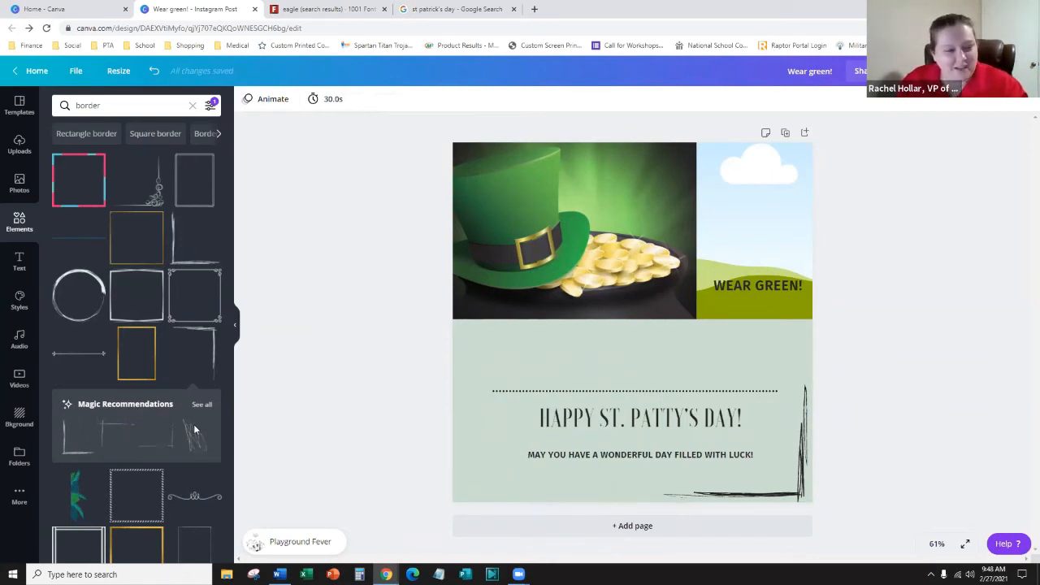
- Clear the 'border' search in the Elements panel
{"action": "scroll", "coordinate": [187, 423], "scroll_direction": "down", "scroll_amount": 4}
{"action": "scroll", "coordinate": [147, 434], "scroll_direction": "up", "scroll_amount": 6}
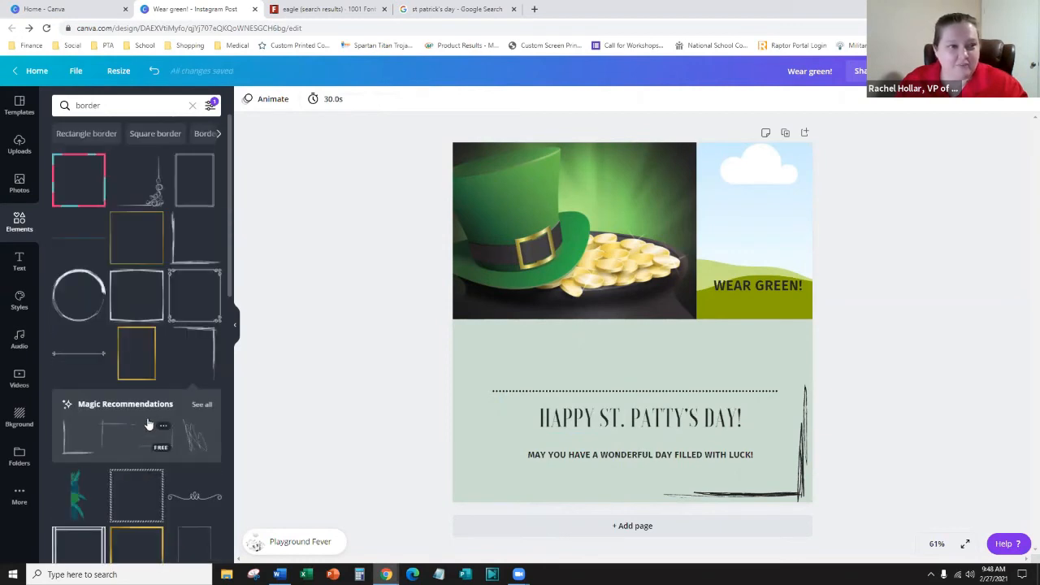
{"action": "left_click", "coordinate": [192, 105]}
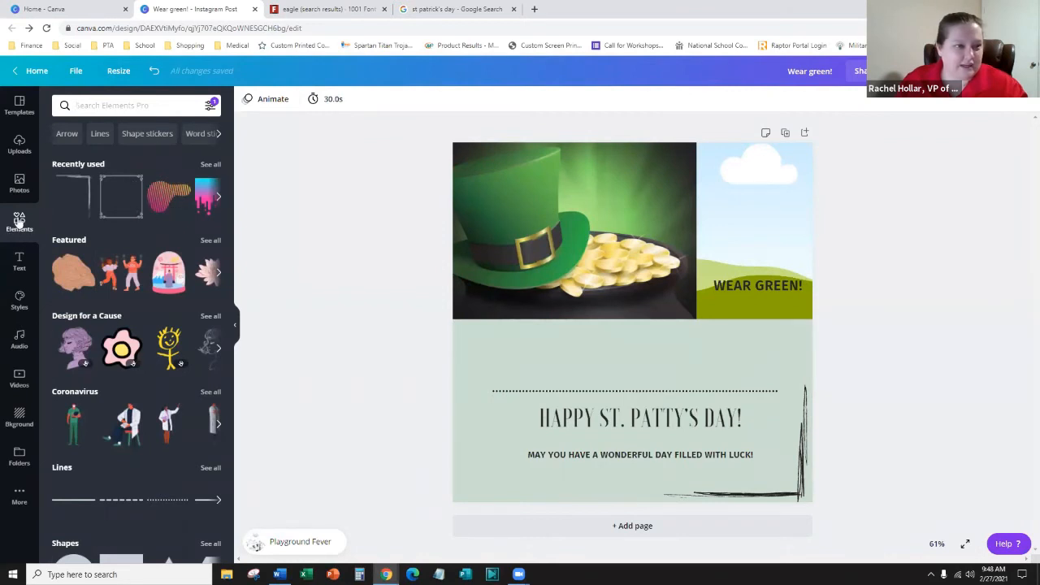
- Browse the Elements panel and expand the grid layouts
{"action": "scroll", "coordinate": [89, 295], "scroll_direction": "down", "scroll_amount": 4}
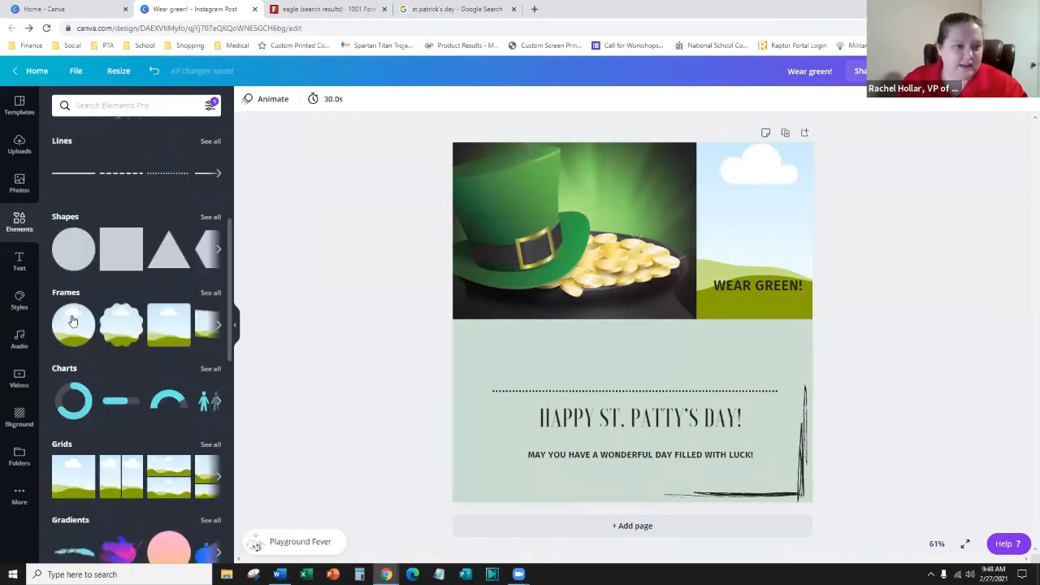
{"action": "scroll", "coordinate": [72, 321], "scroll_direction": "down", "scroll_amount": 1}
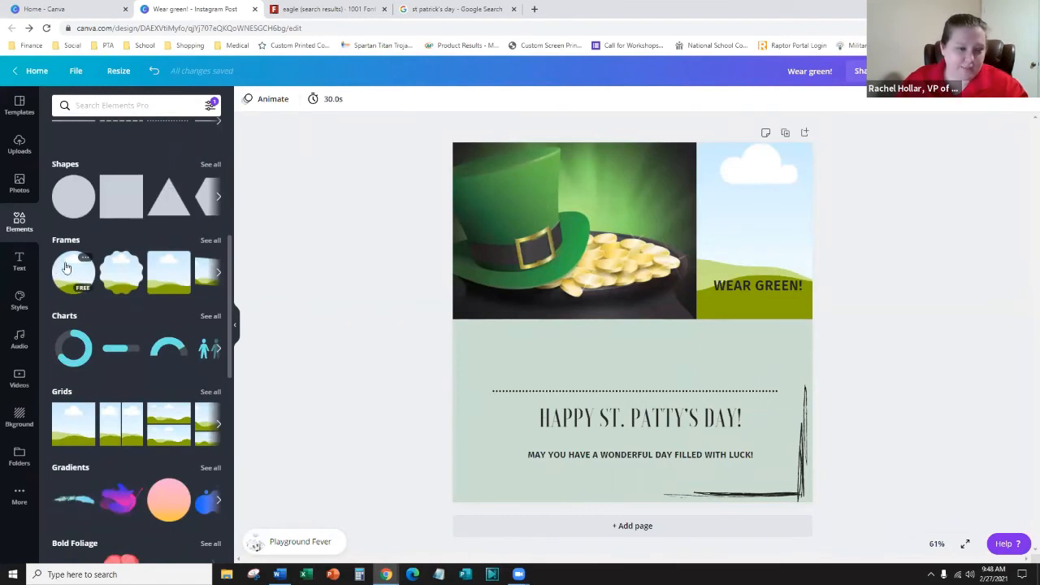
{"action": "left_click", "coordinate": [219, 424]}
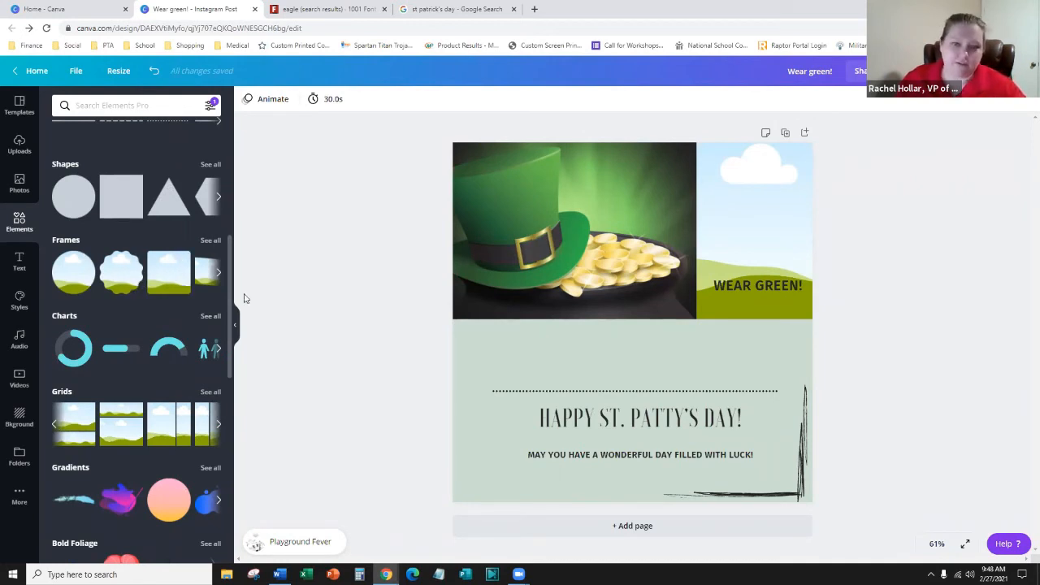
- Delete the hat-and-sky photo grid from the top and list all frames
{"action": "left_click", "coordinate": [787, 226]}
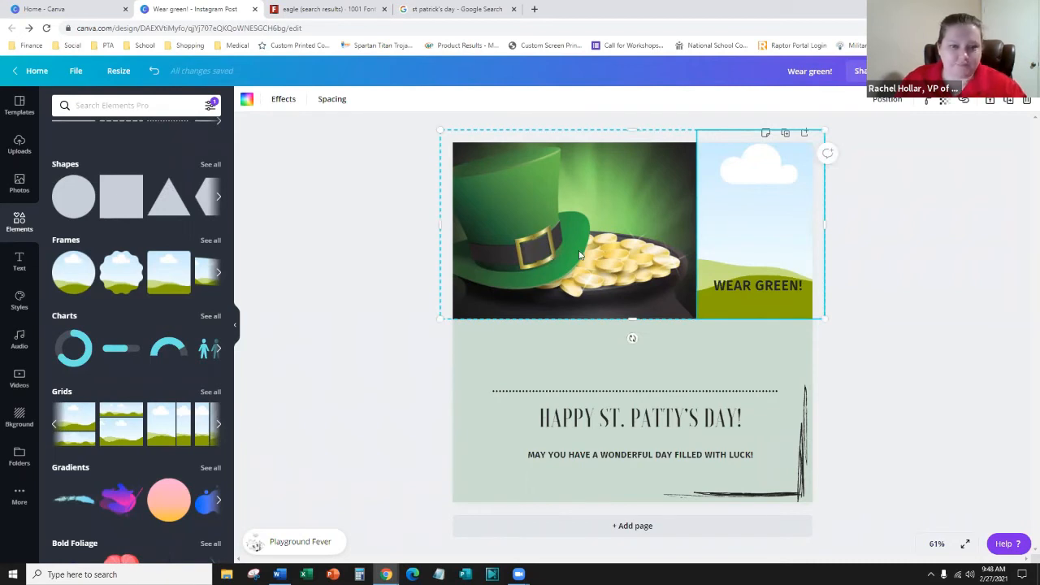
{"action": "left_click", "coordinate": [650, 222]}
{"action": "left_click", "coordinate": [760, 220]}
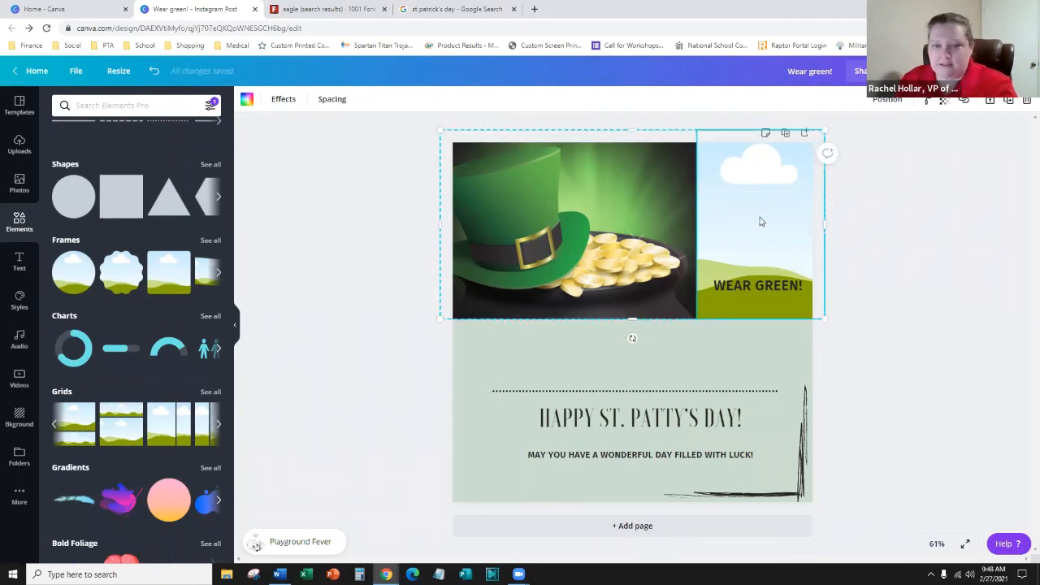
{"action": "key", "text": "Delete"}
{"action": "left_click", "coordinate": [713, 230]}
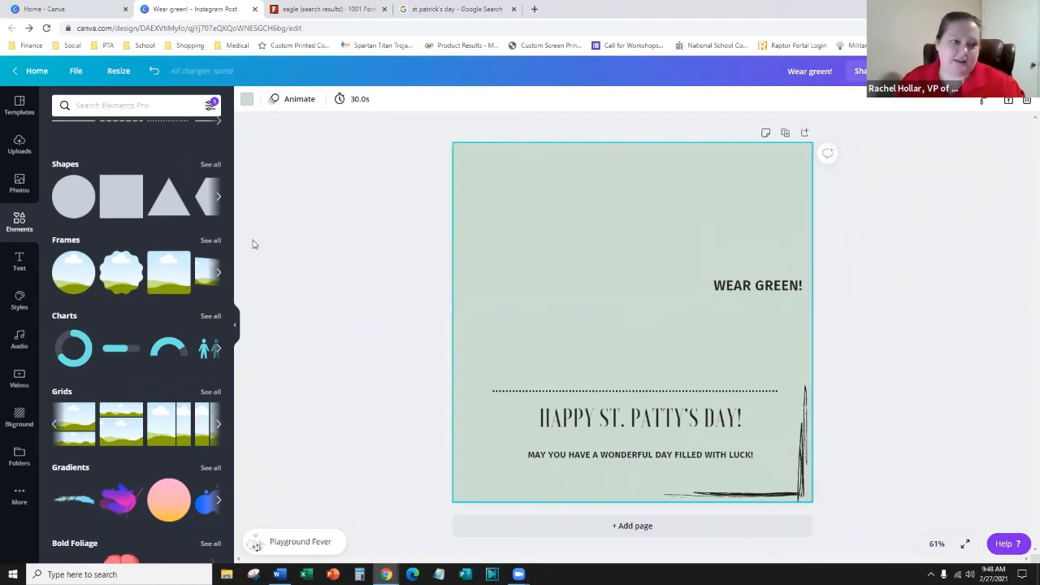
{"action": "left_click", "coordinate": [210, 241]}
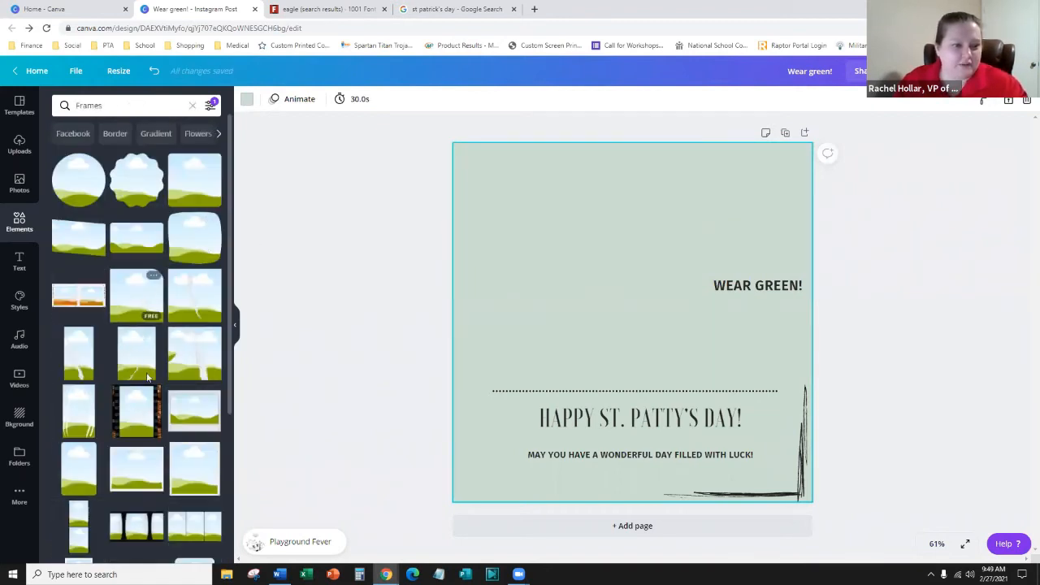
- Add the monitor-shaped frame and move it toward the page's top-left
{"action": "scroll", "coordinate": [160, 365], "scroll_direction": "down", "scroll_amount": 5}
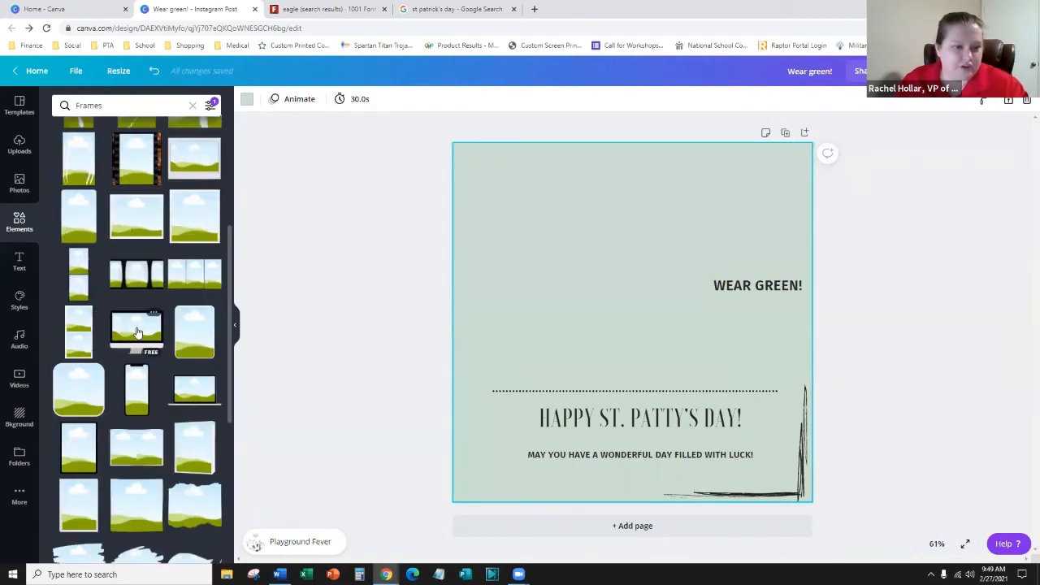
{"action": "left_click", "coordinate": [137, 333]}
{"action": "left_click_drag", "start_coordinate": [615, 301], "coordinate": [573, 251]}
{"action": "left_click", "coordinate": [339, 267]}
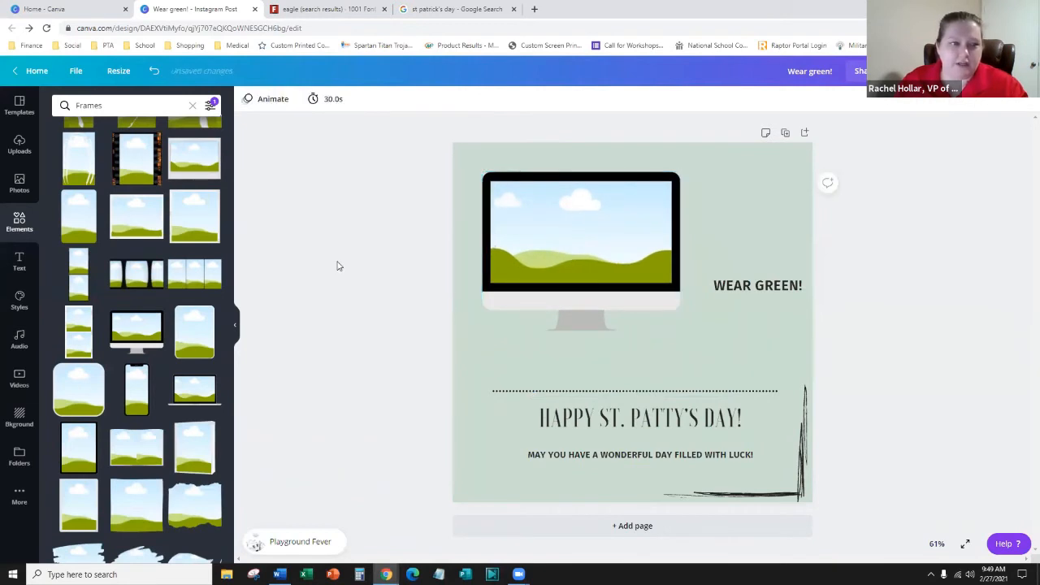
{"action": "left_click", "coordinate": [569, 226]}
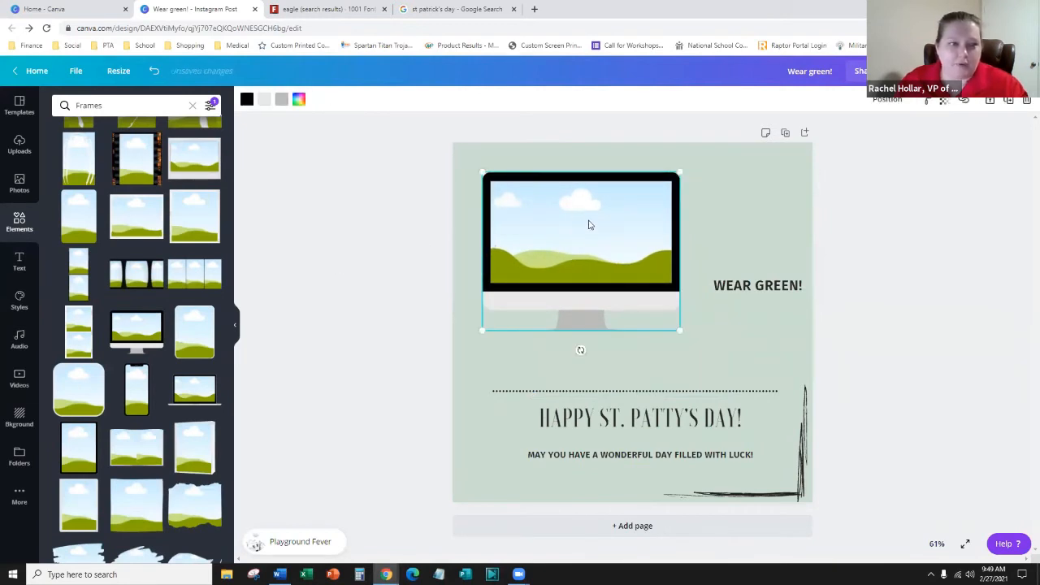
- Search Photos for 'teach' and drop the teacher photo into the monitor screen
{"action": "left_click", "coordinate": [20, 185]}
{"action": "left_click", "coordinate": [122, 105]}
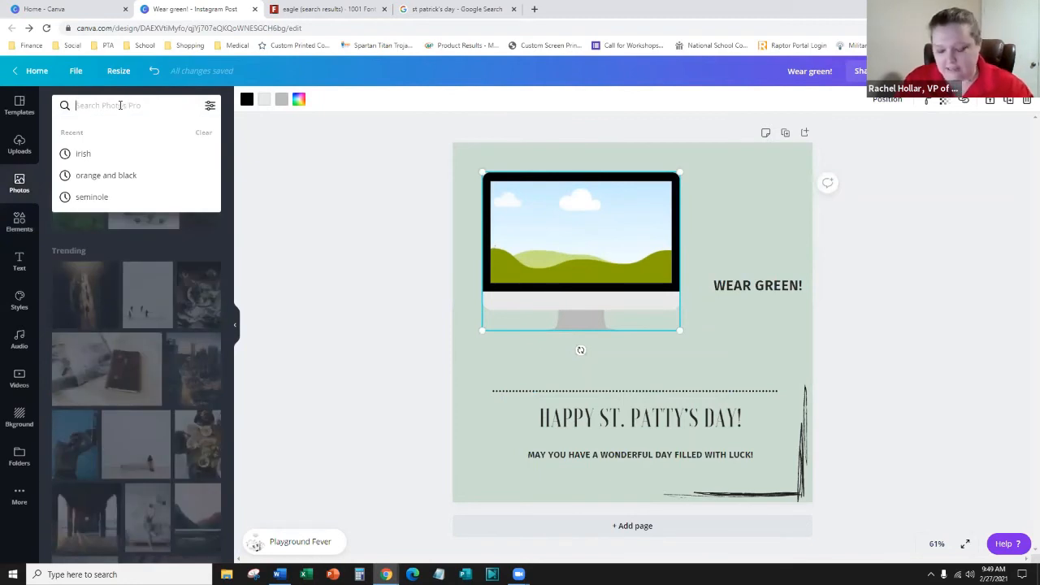
{"action": "type", "text": "teach"}
{"action": "key", "text": "Return"}
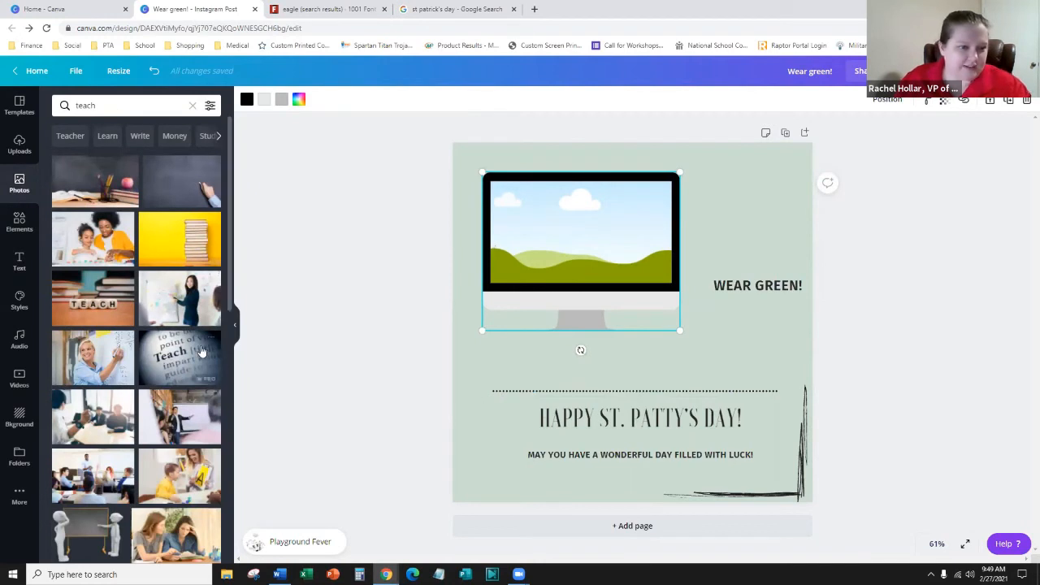
{"action": "left_click", "coordinate": [181, 302]}
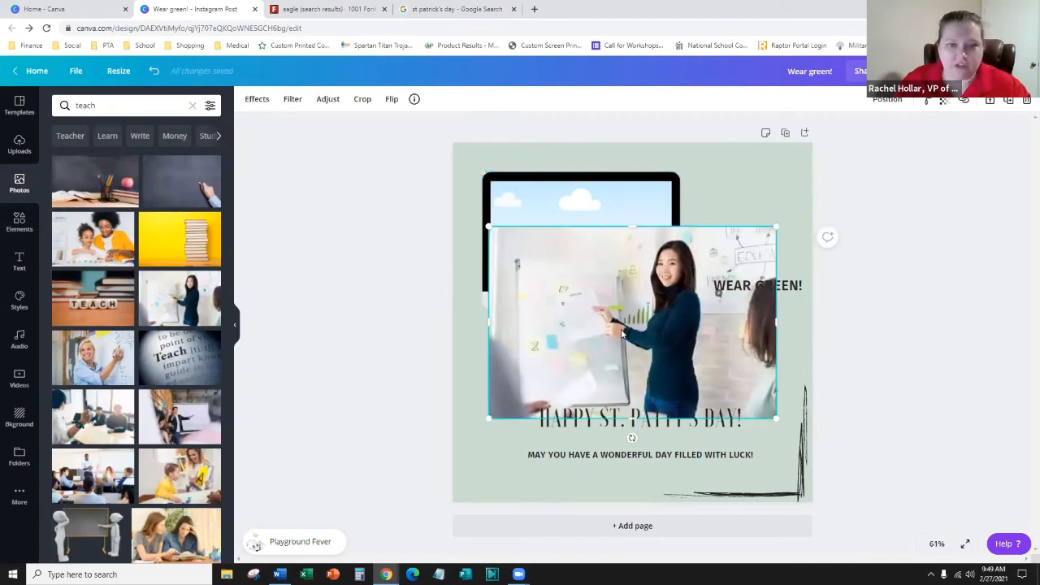
{"action": "left_click_drag", "start_coordinate": [631, 335], "coordinate": [597, 275]}
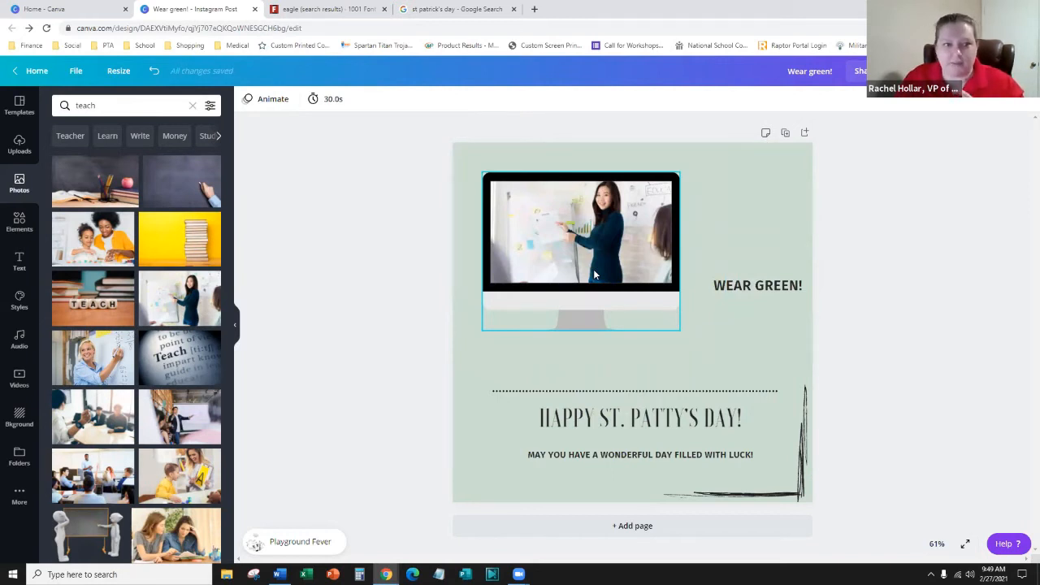
- Add a tall portrait frame near the page centre
{"action": "left_click", "coordinate": [19, 221]}
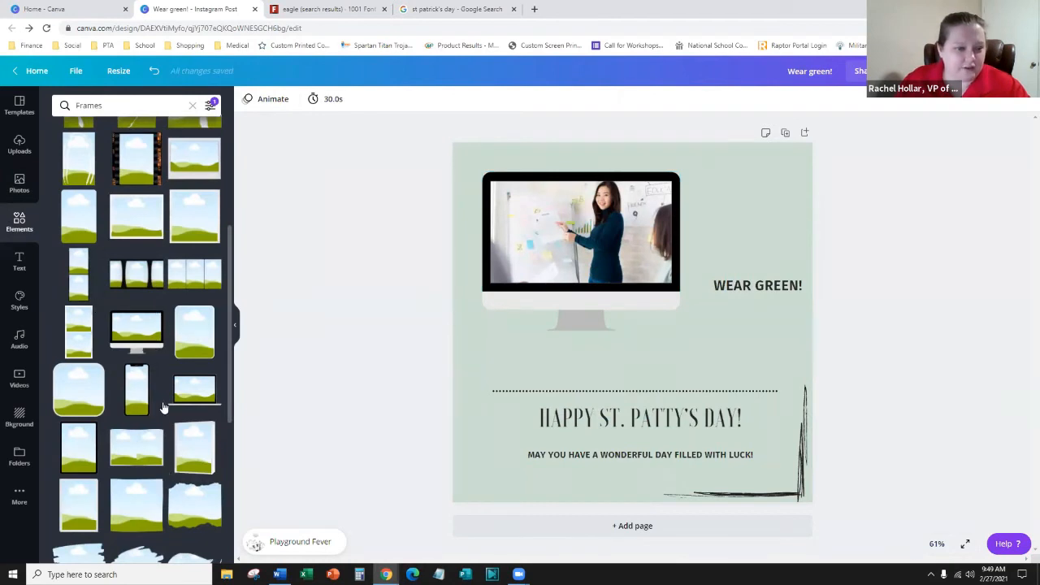
{"action": "scroll", "coordinate": [150, 354], "scroll_direction": "down", "scroll_amount": 3}
{"action": "left_click", "coordinate": [202, 325]}
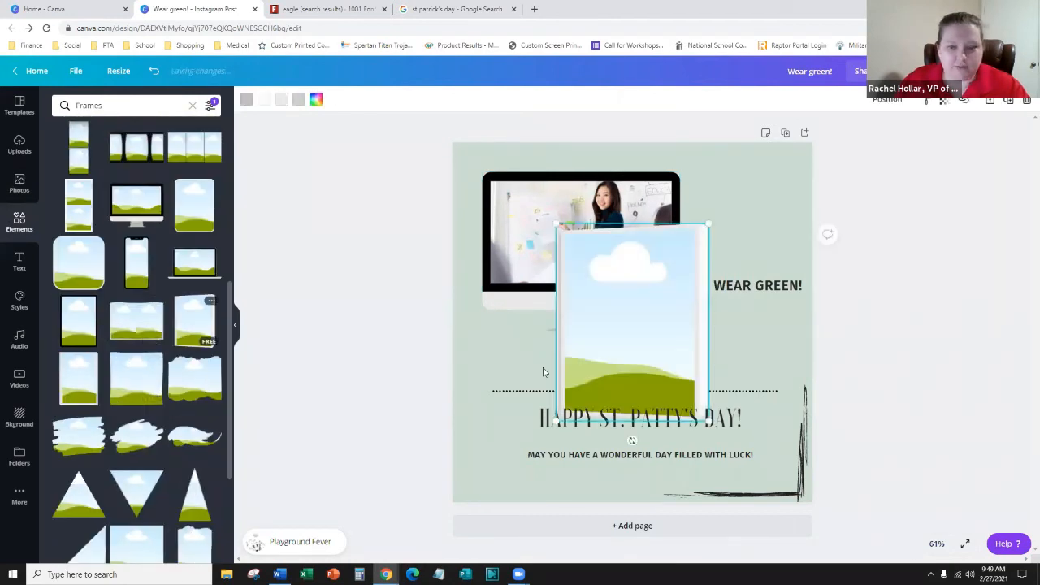
{"action": "left_click_drag", "start_coordinate": [680, 342], "coordinate": [622, 340]}
- Put the Teach dictionary photo into the portrait frame beside the monitor
{"action": "left_click", "coordinate": [19, 182]}
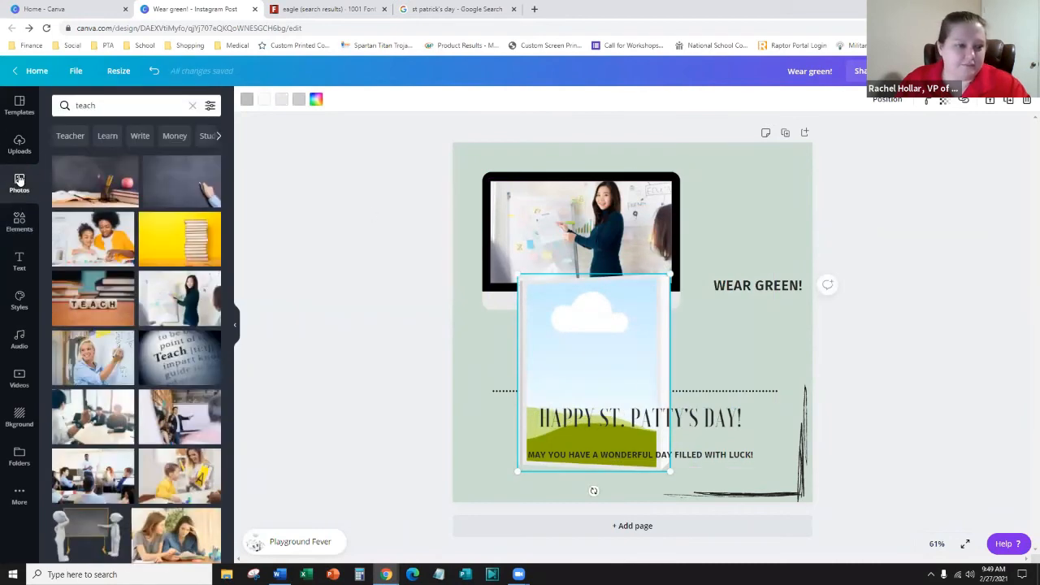
{"action": "scroll", "coordinate": [189, 247], "scroll_direction": "down", "scroll_amount": 5}
{"action": "left_click", "coordinate": [188, 247]}
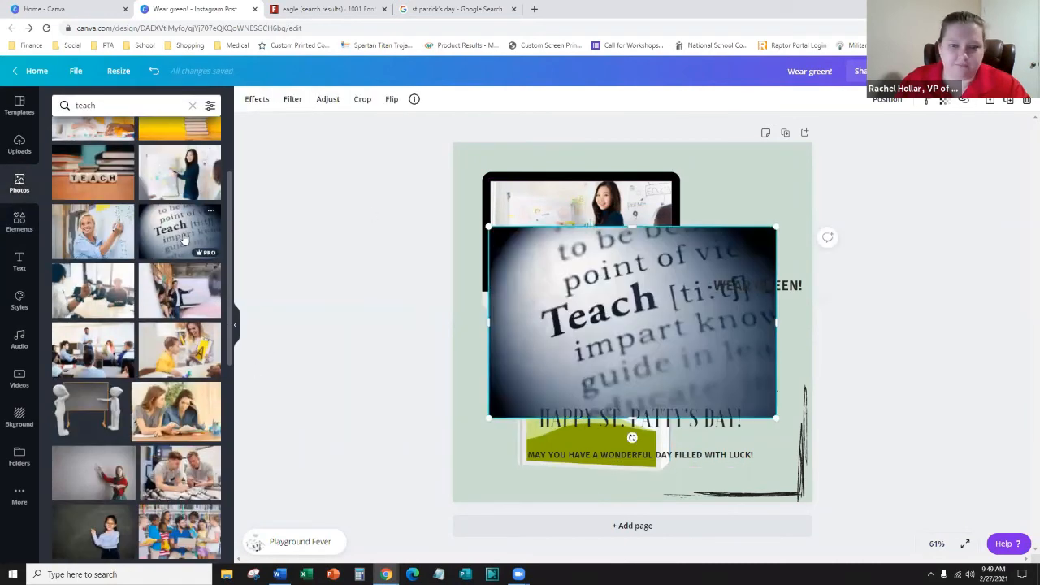
{"action": "left_click_drag", "start_coordinate": [616, 321], "coordinate": [591, 370]}
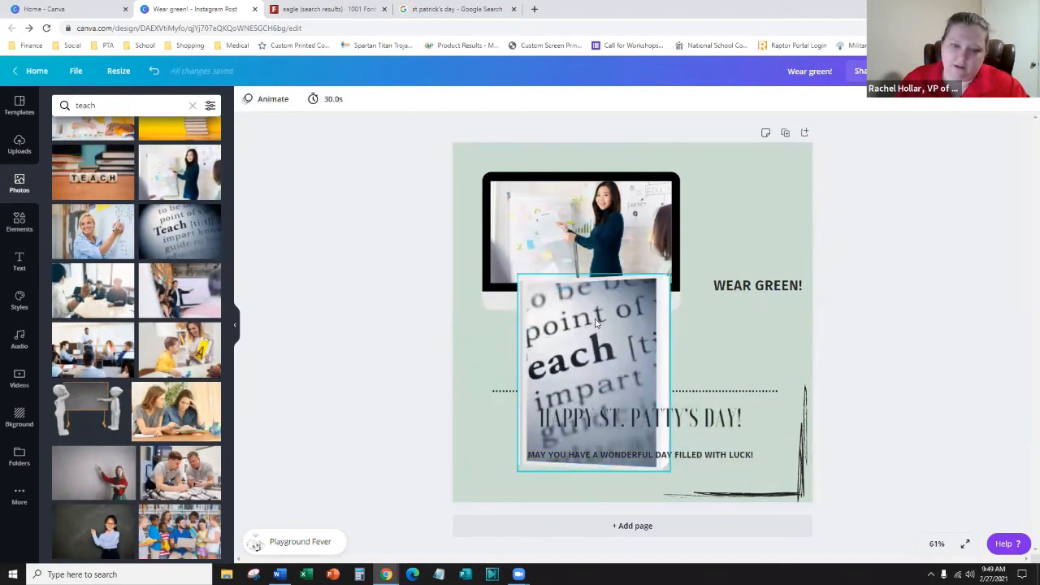
{"action": "left_click_drag", "start_coordinate": [598, 325], "coordinate": [628, 271]}
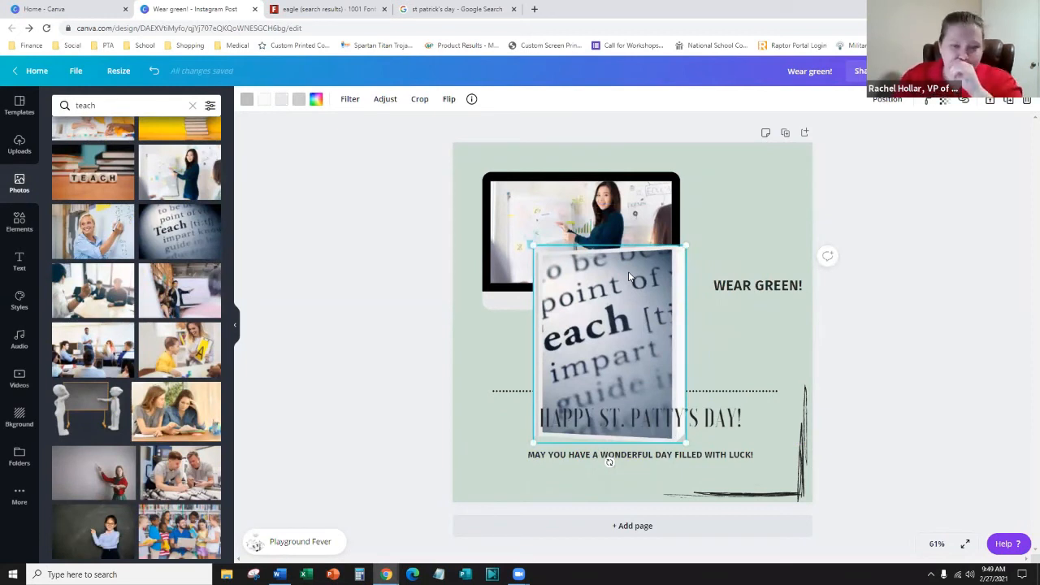
- Detach and narrow the Teach photo, reframe it, and move it over the monitor's right side
{"action": "right_click", "coordinate": [628, 277]}
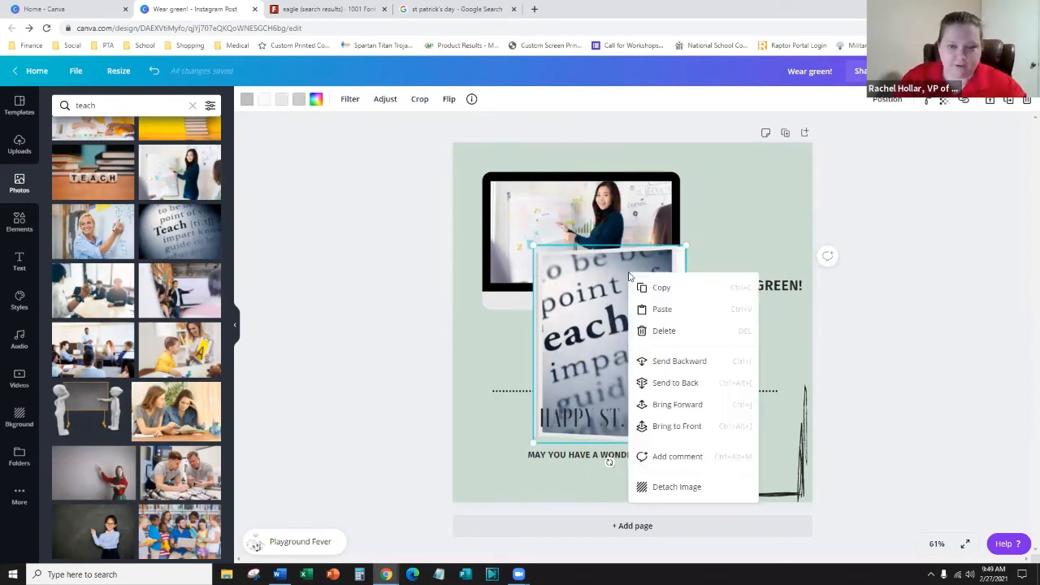
{"action": "left_click", "coordinate": [668, 488]}
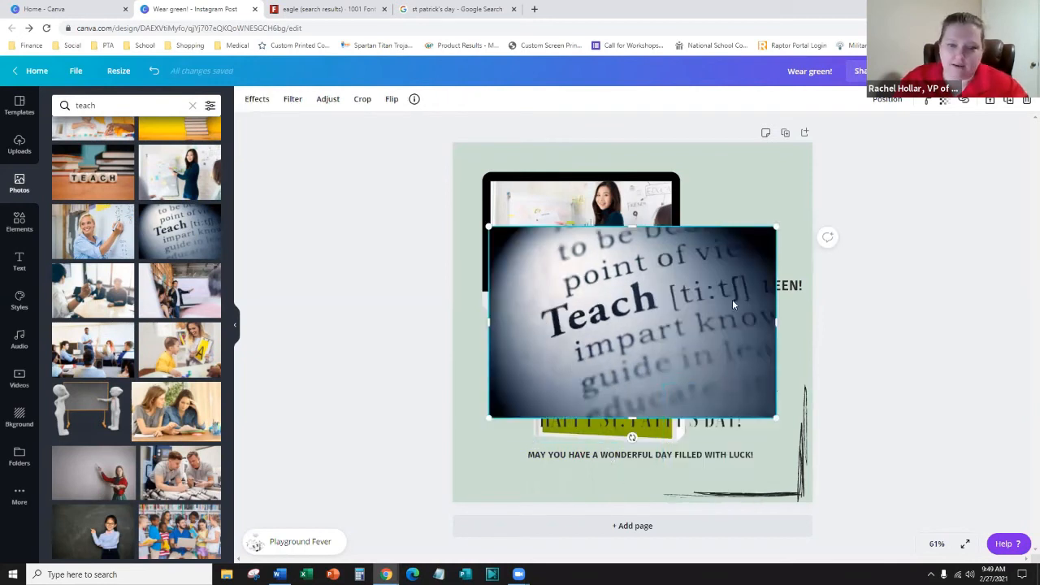
{"action": "left_click_drag", "start_coordinate": [745, 317], "coordinate": [694, 321]}
{"action": "left_click_drag", "start_coordinate": [508, 323], "coordinate": [520, 323]}
{"action": "left_click", "coordinate": [593, 351]}
{"action": "left_click_drag", "start_coordinate": [594, 351], "coordinate": [560, 371]}
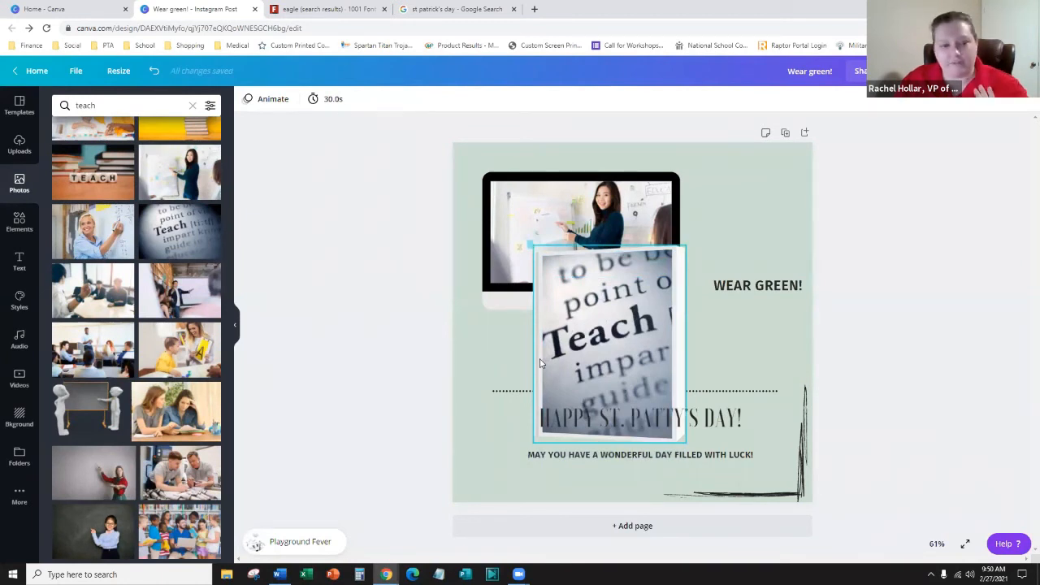
{"action": "left_click", "coordinate": [640, 282]}
{"action": "left_click_drag", "start_coordinate": [640, 282], "coordinate": [681, 203]}
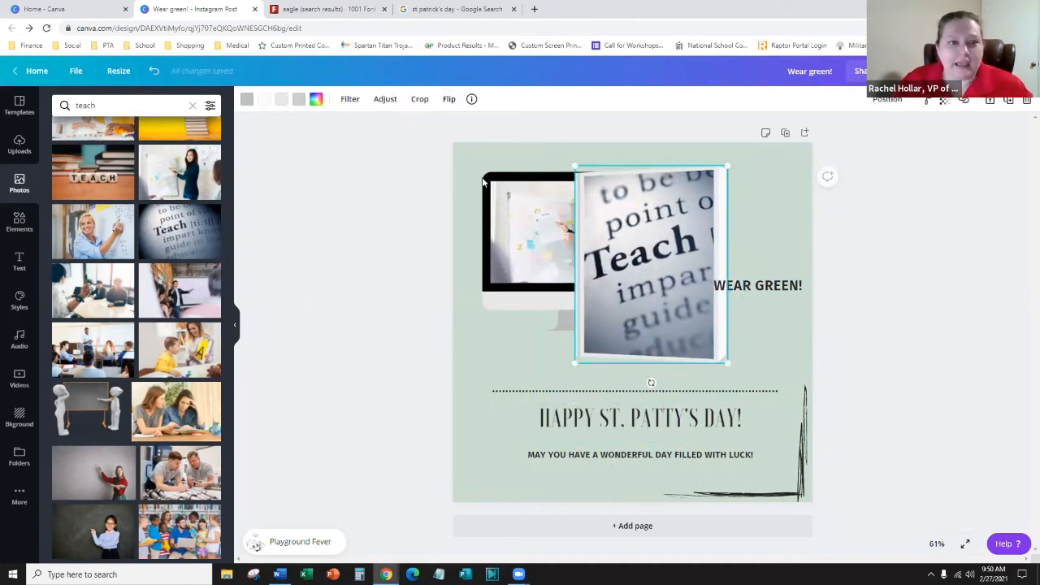
- Recolour the frame's edges blue, green, light blue and blue from the palette
{"action": "left_click", "coordinate": [249, 100]}
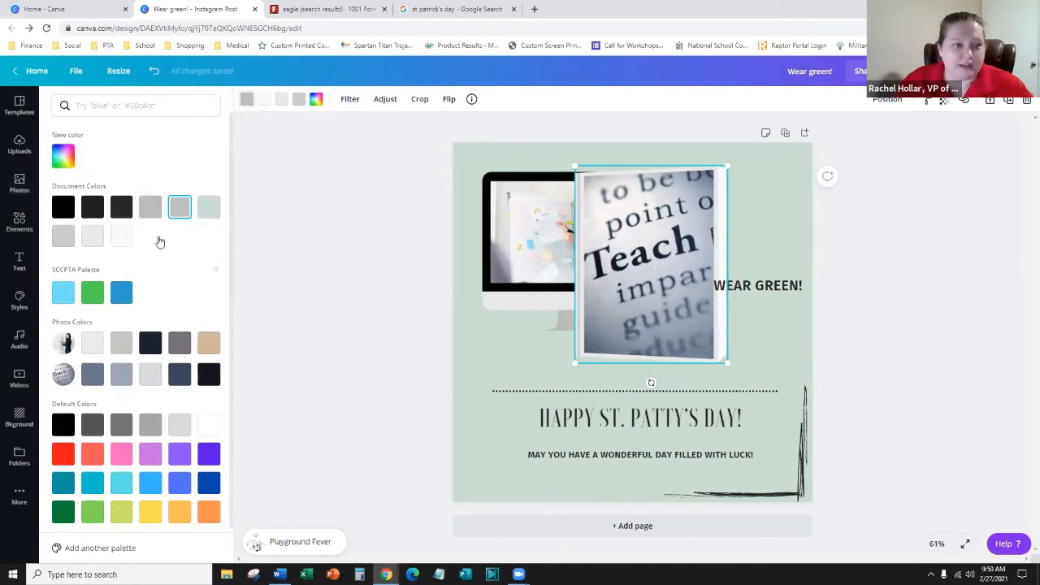
{"action": "left_click", "coordinate": [121, 294]}
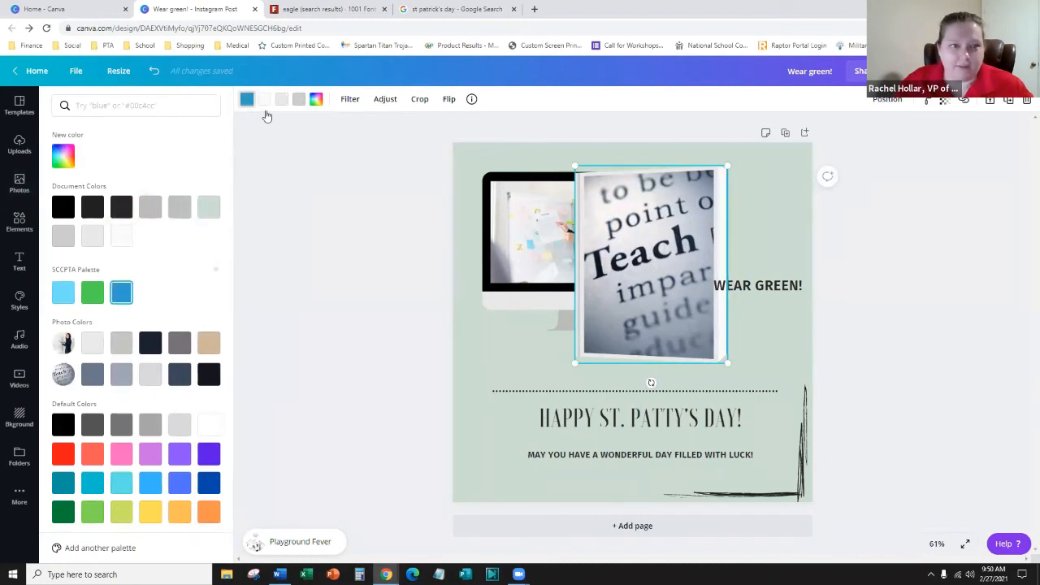
{"action": "left_click", "coordinate": [269, 101]}
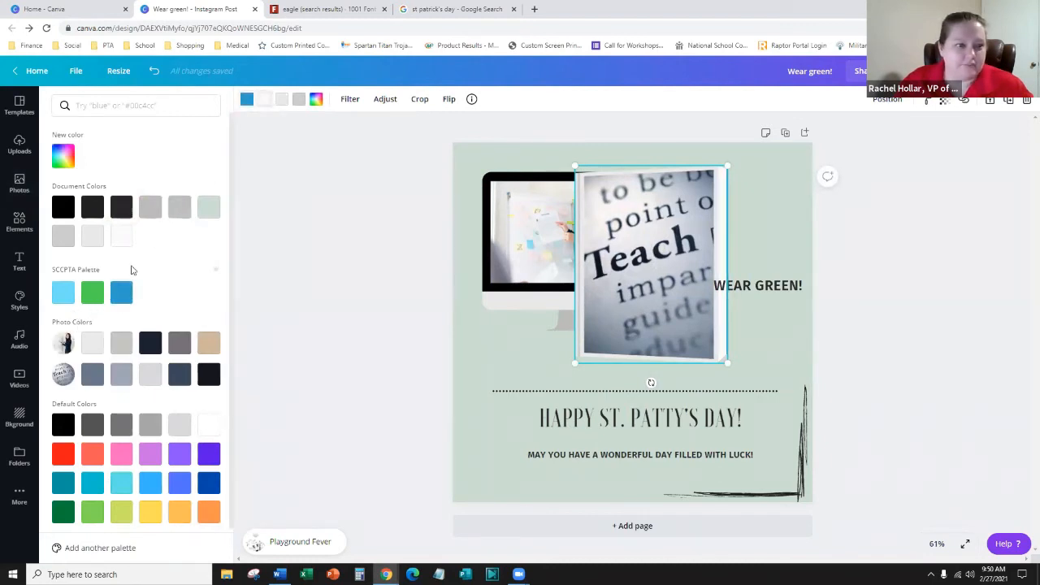
{"action": "left_click", "coordinate": [96, 297]}
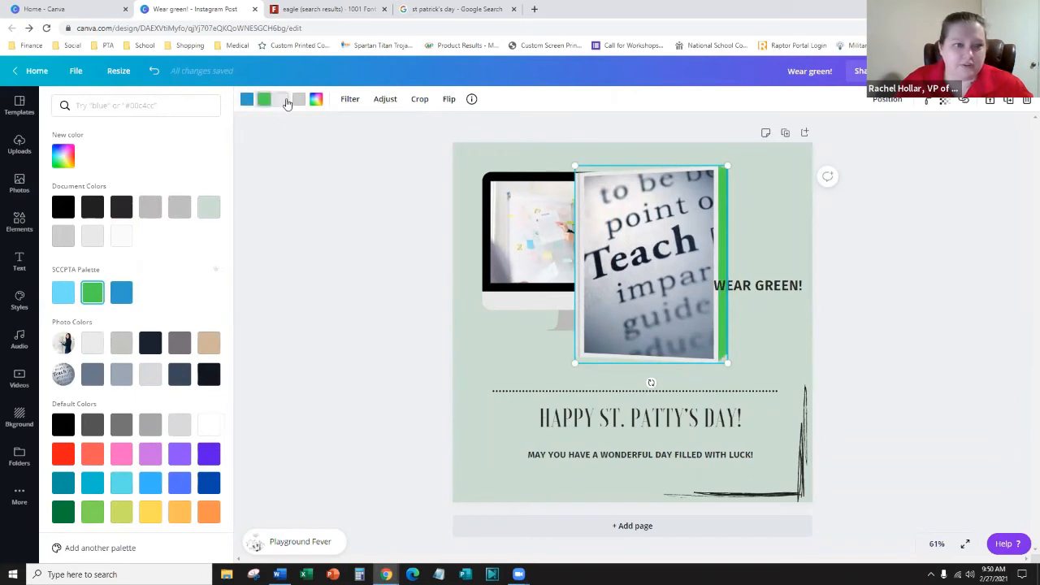
{"action": "left_click", "coordinate": [70, 296]}
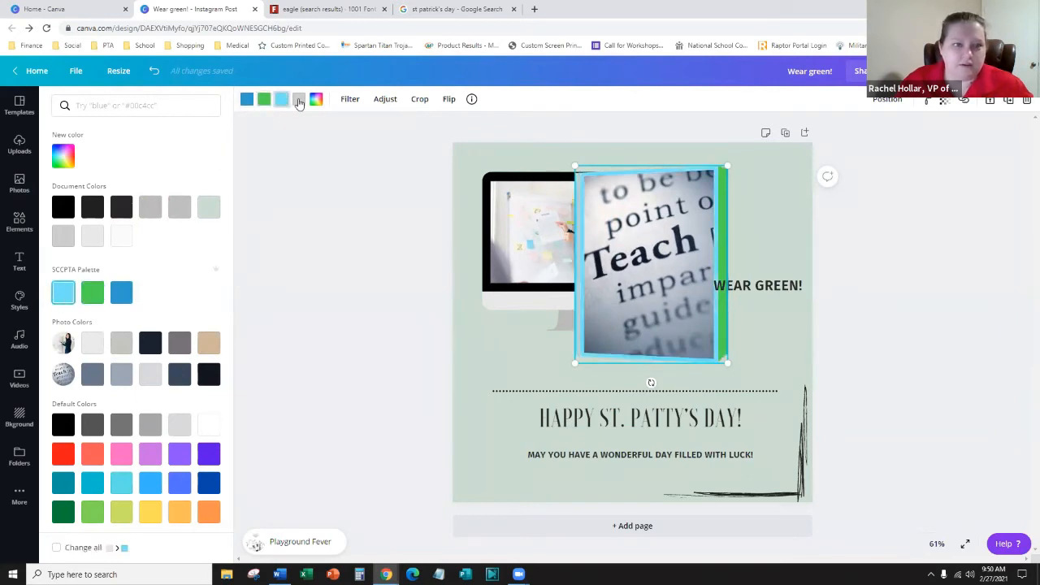
{"action": "left_click", "coordinate": [299, 100]}
{"action": "left_click", "coordinate": [120, 295]}
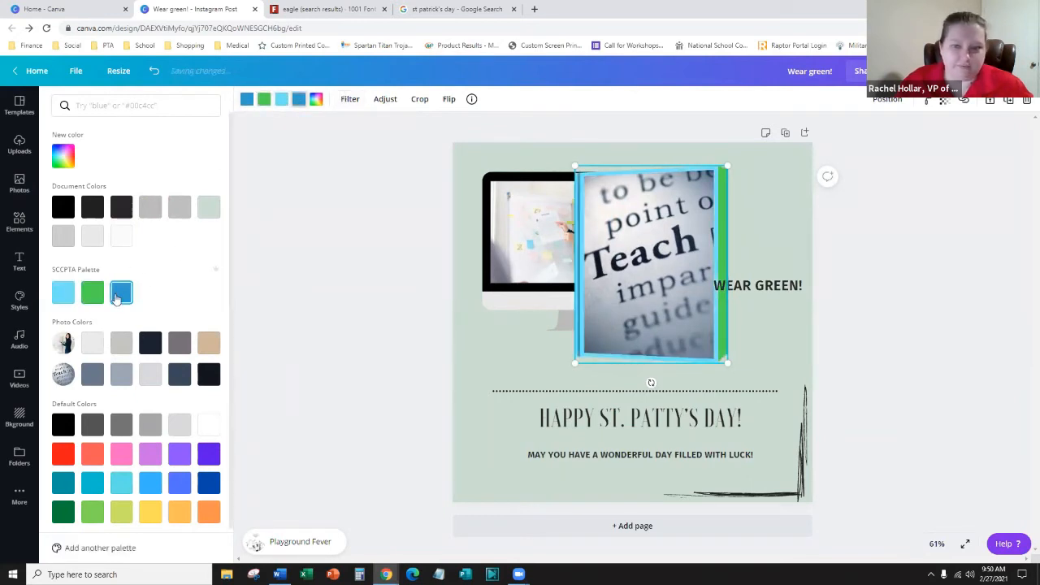
{"action": "left_click", "coordinate": [331, 317]}
- Move the Teach frame left over the monitor
{"action": "left_click", "coordinate": [799, 235]}
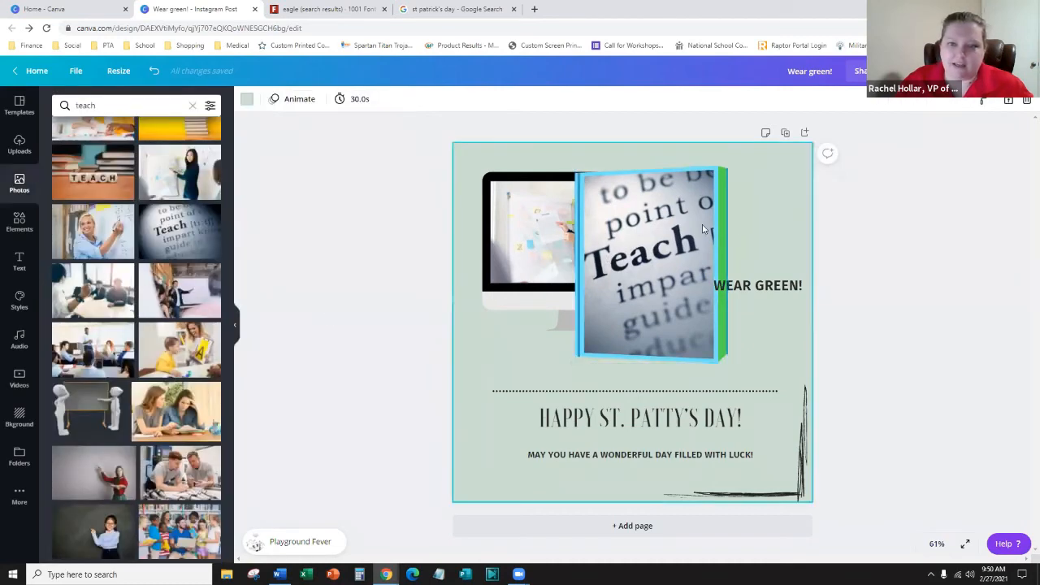
{"action": "left_click_drag", "start_coordinate": [703, 224], "coordinate": [610, 225]}
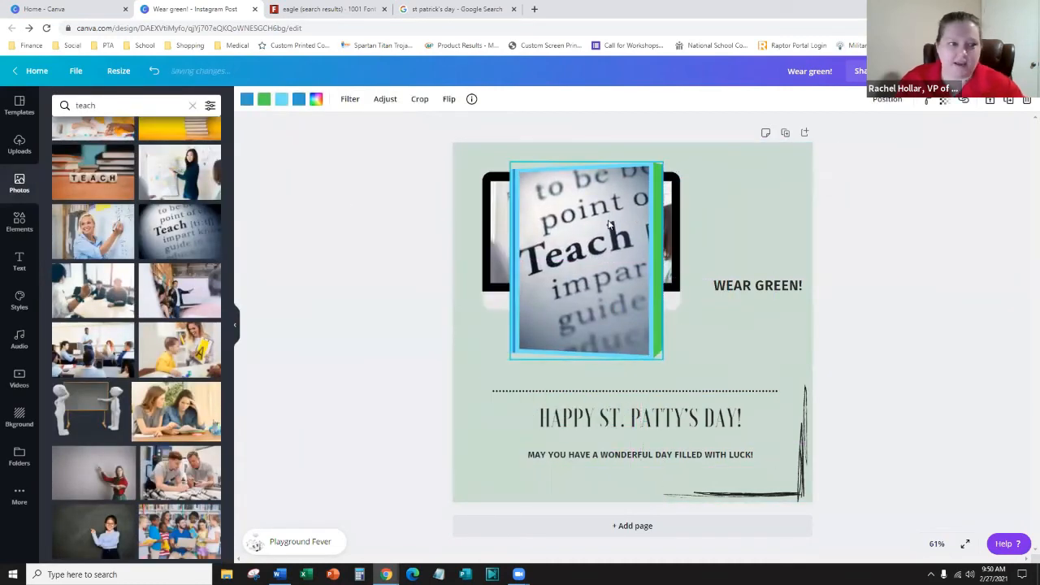
{"action": "left_click", "coordinate": [20, 221]}
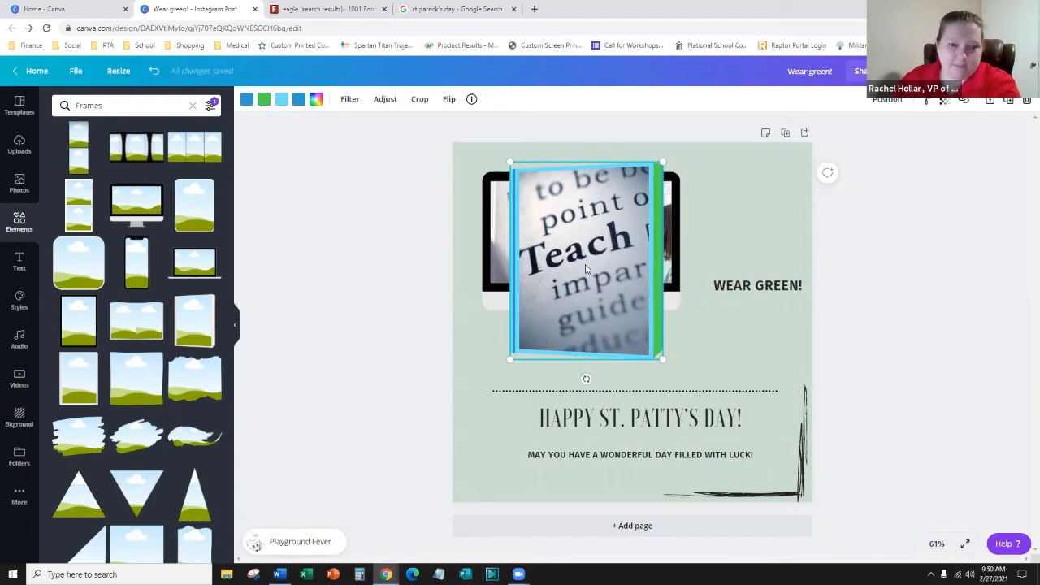
- Remove the Teach photo and its empty frame from over the monitor
{"action": "key", "text": "Delete"}
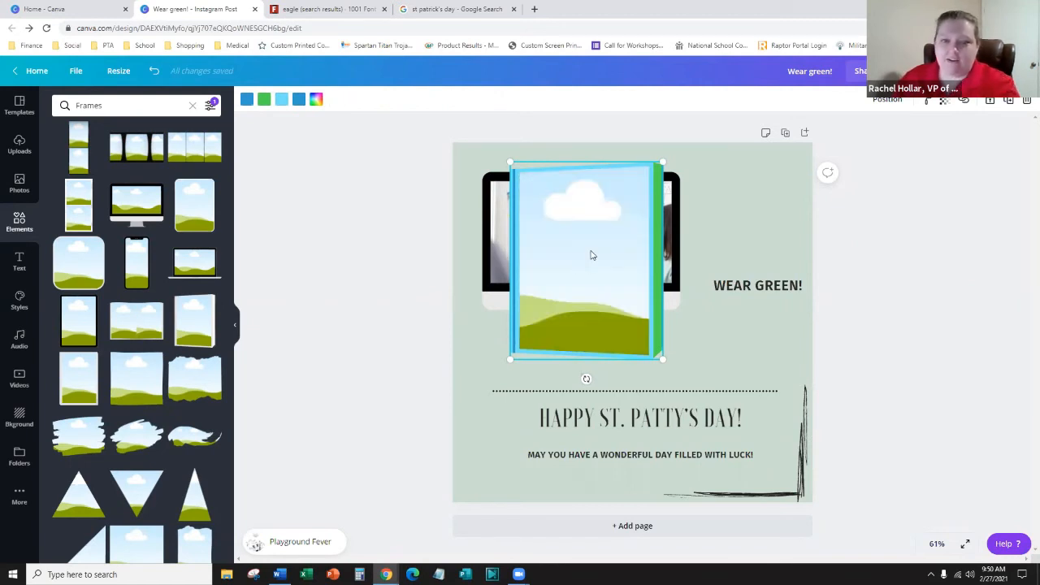
{"action": "key", "text": "Delete"}
{"action": "scroll", "coordinate": [166, 355], "scroll_direction": "down", "scroll_amount": 3}
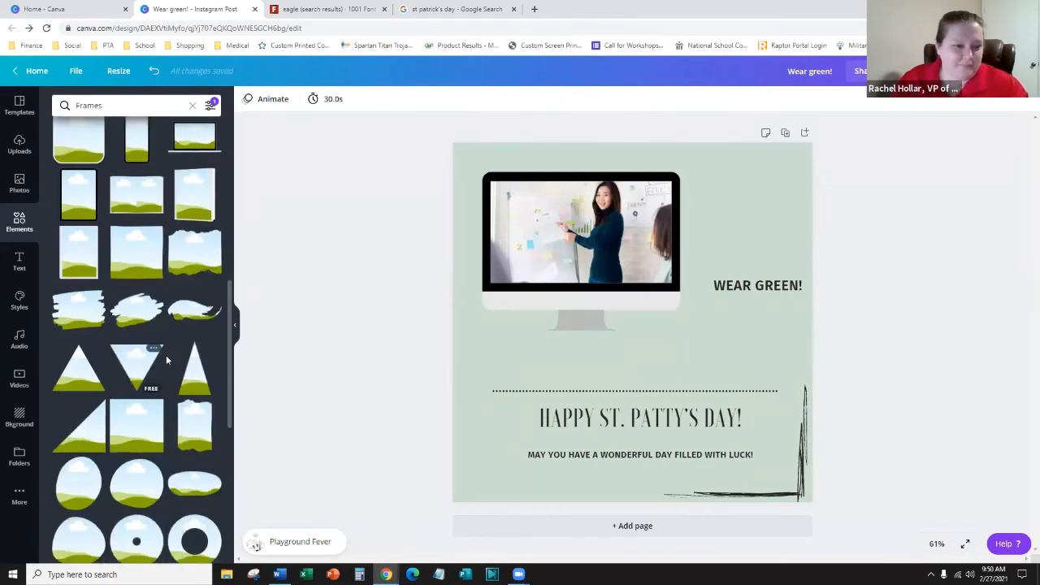
{"action": "scroll", "coordinate": [166, 355], "scroll_direction": "down", "scroll_amount": 3}
{"action": "scroll", "coordinate": [195, 286], "scroll_direction": "down", "scroll_amount": 1}
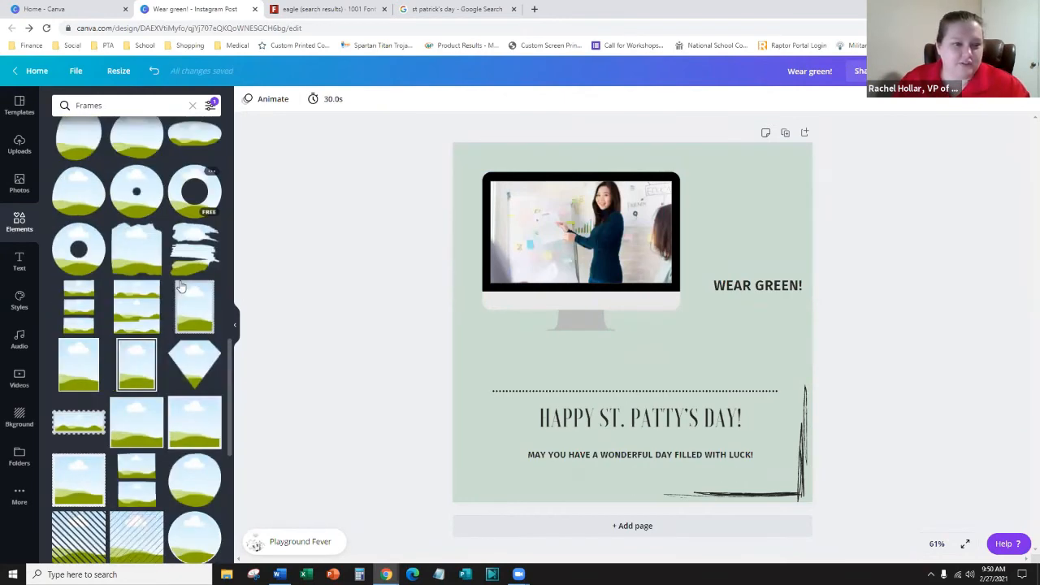
{"action": "scroll", "coordinate": [76, 268], "scroll_direction": "down", "scroll_amount": 2}
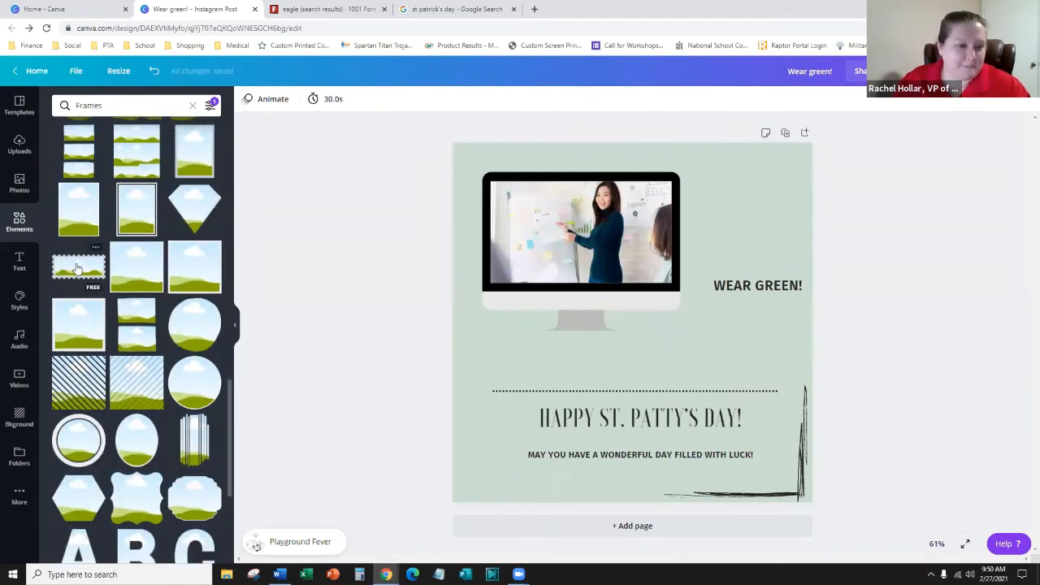
{"action": "scroll", "coordinate": [76, 269], "scroll_direction": "down", "scroll_amount": 2}
- Add the striped-bars frame, stretch it to the page bottom and centre it
{"action": "left_click", "coordinate": [194, 313]}
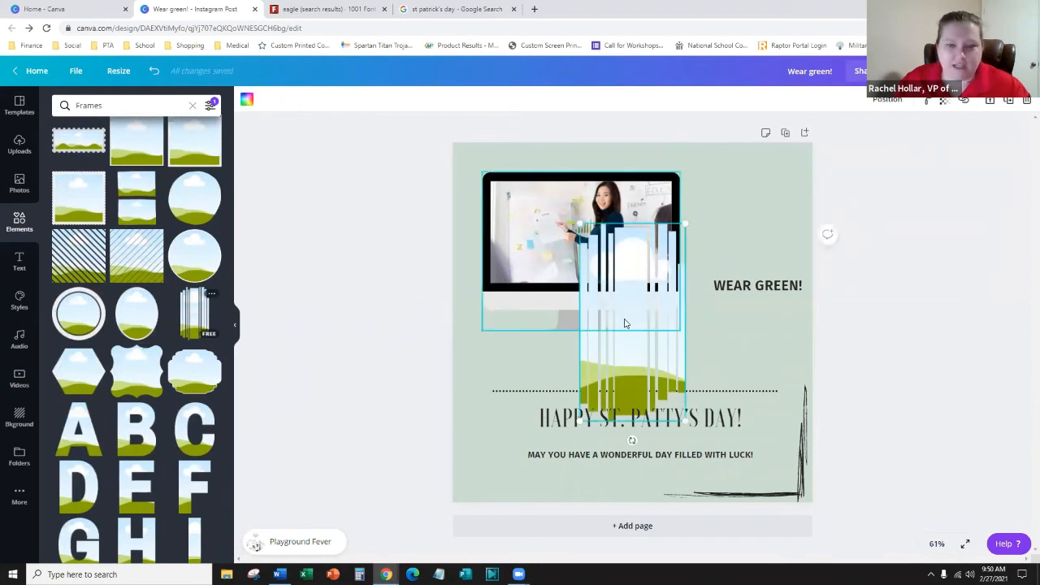
{"action": "left_click_drag", "start_coordinate": [646, 331], "coordinate": [518, 285]}
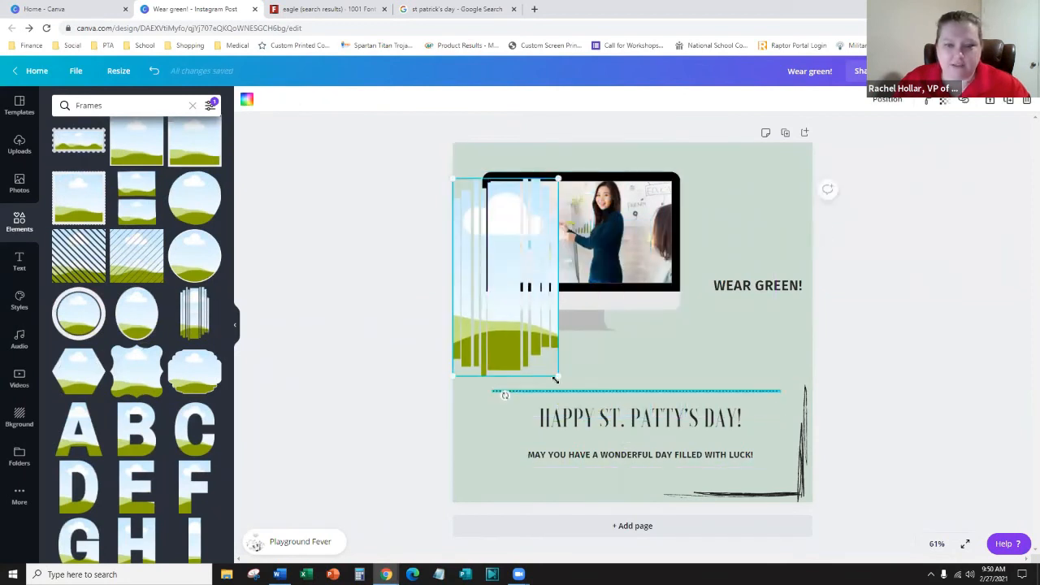
{"action": "left_click_drag", "start_coordinate": [556, 380], "coordinate": [628, 505]}
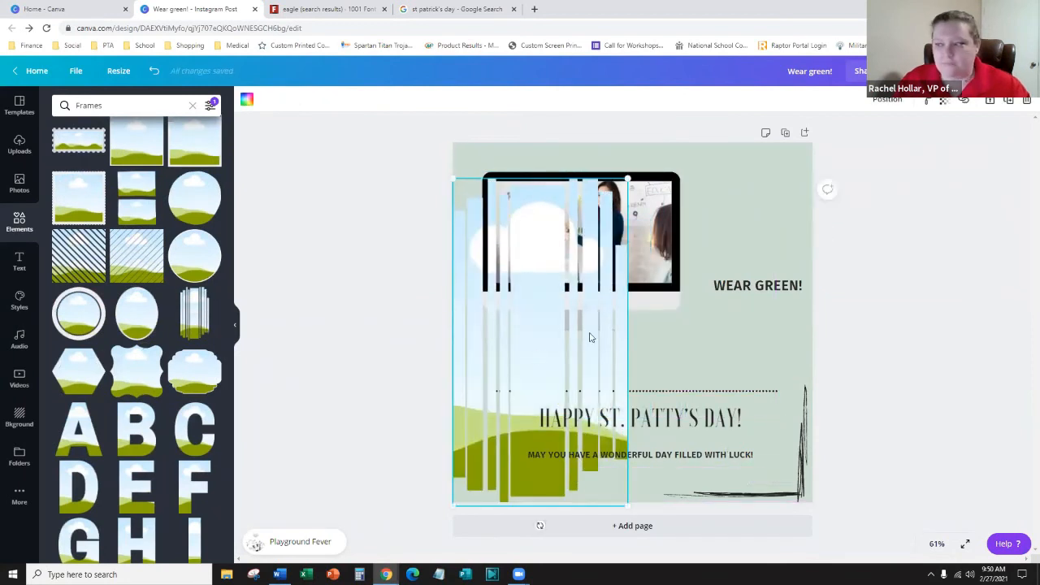
{"action": "left_click_drag", "start_coordinate": [591, 337], "coordinate": [651, 318]}
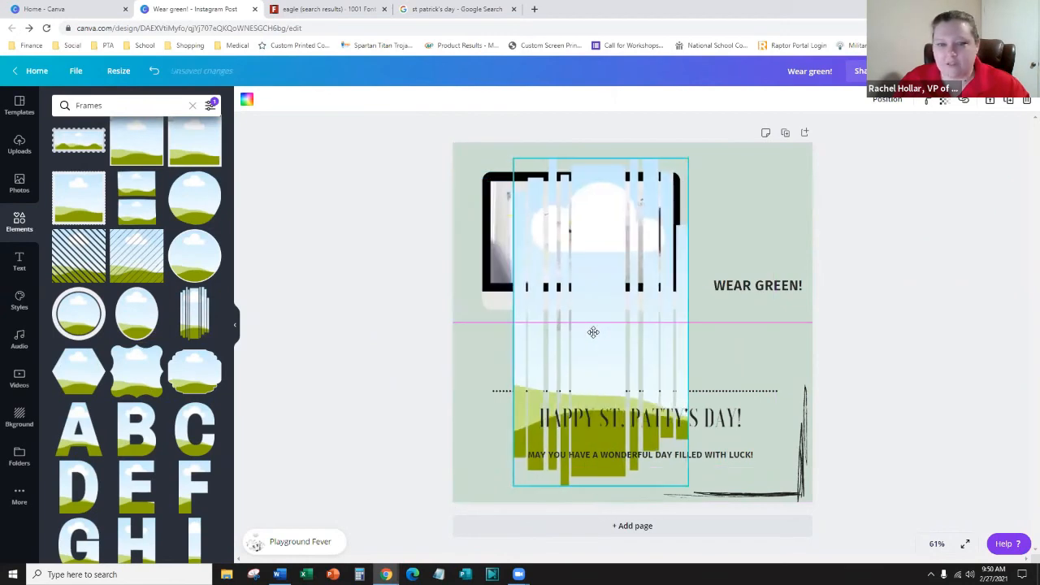
{"action": "left_click", "coordinate": [25, 193]}
- Place the girl-at-chalkboard photo in the striped frame, then detach and crop it narrower
{"action": "scroll", "coordinate": [118, 369], "scroll_direction": "down", "scroll_amount": 5}
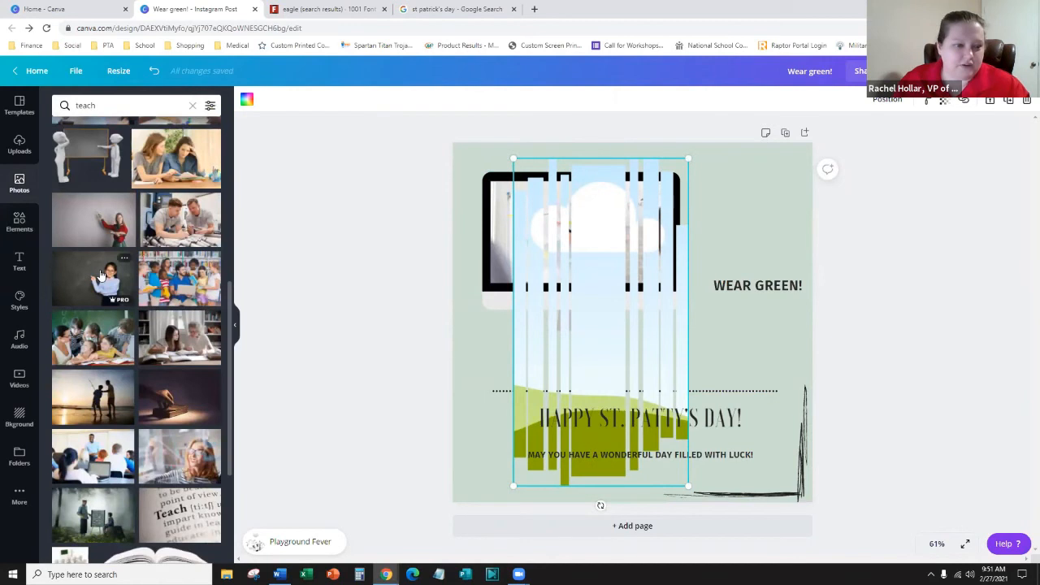
{"action": "left_click_drag", "start_coordinate": [100, 274], "coordinate": [554, 354]}
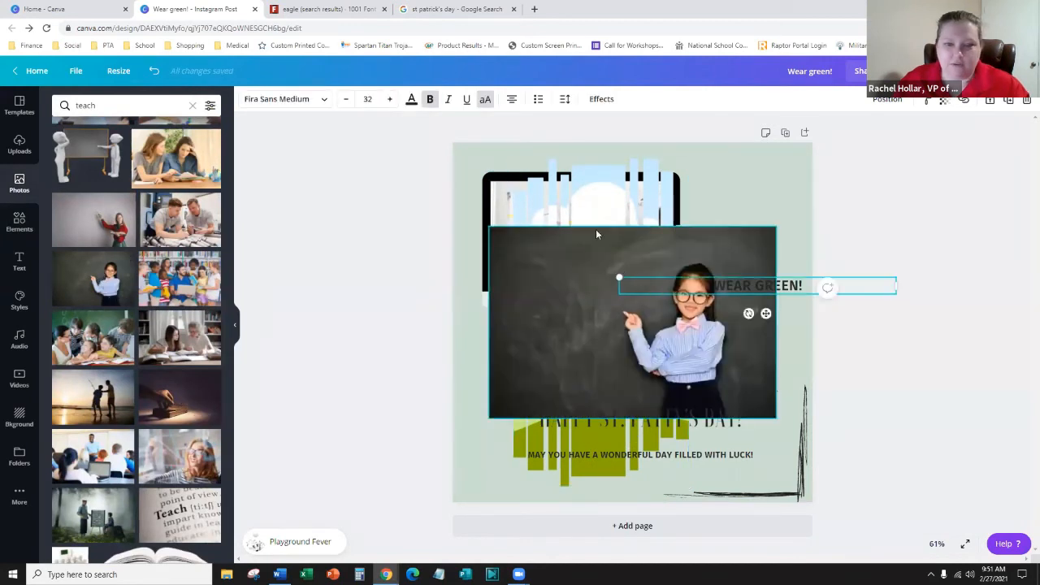
{"action": "left_click", "coordinate": [546, 337]}
{"action": "mouse_move", "coordinate": [591, 270]}
{"action": "left_mouse_down"}
{"action": "mouse_move", "coordinate": [594, 253]}
{"action": "mouse_move", "coordinate": [602, 285]}
{"action": "left_mouse_up"}
{"action": "left_click", "coordinate": [588, 288]}
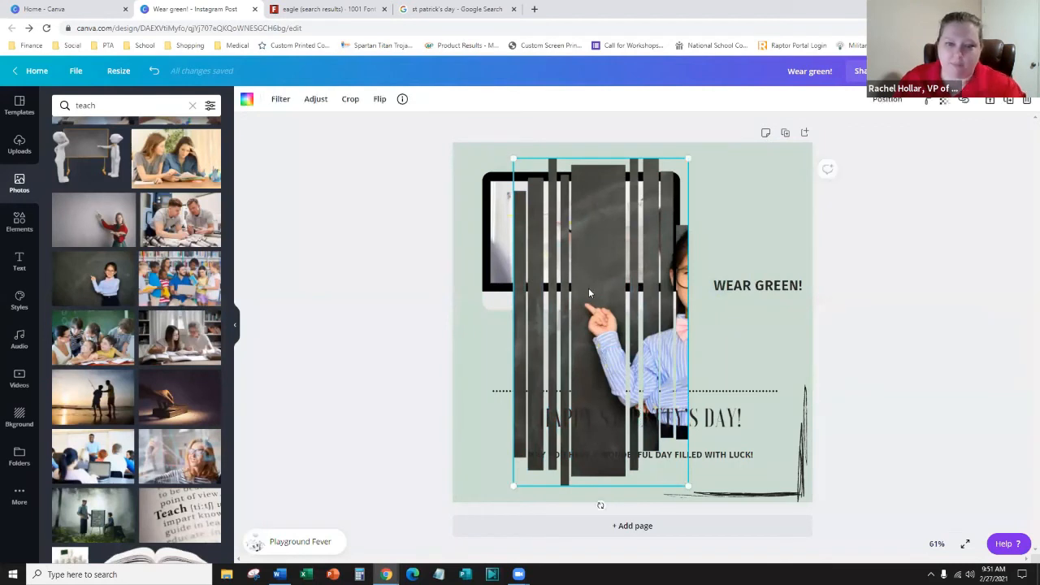
{"action": "right_click", "coordinate": [589, 288]}
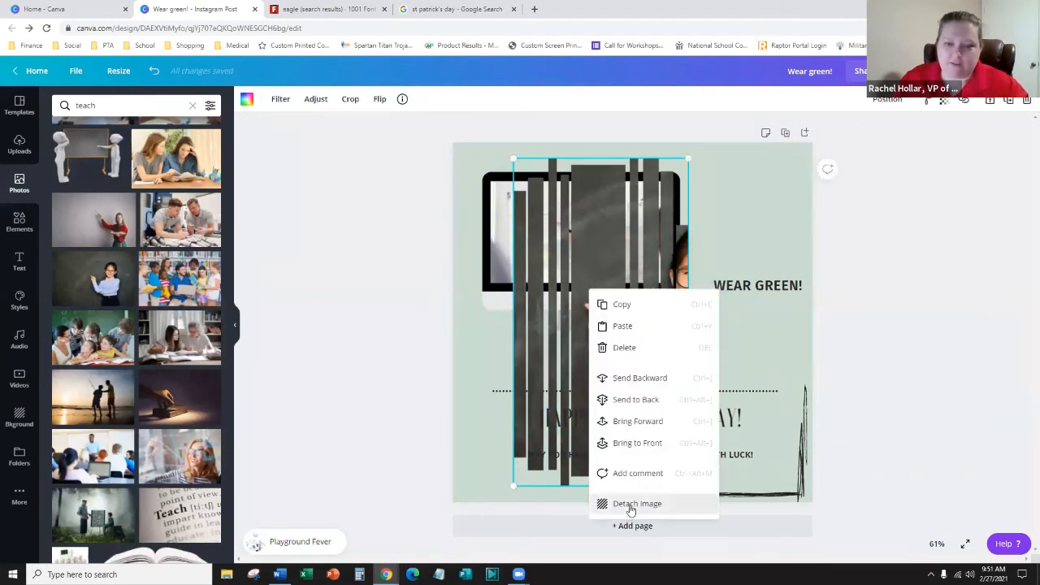
{"action": "left_click", "coordinate": [634, 504]}
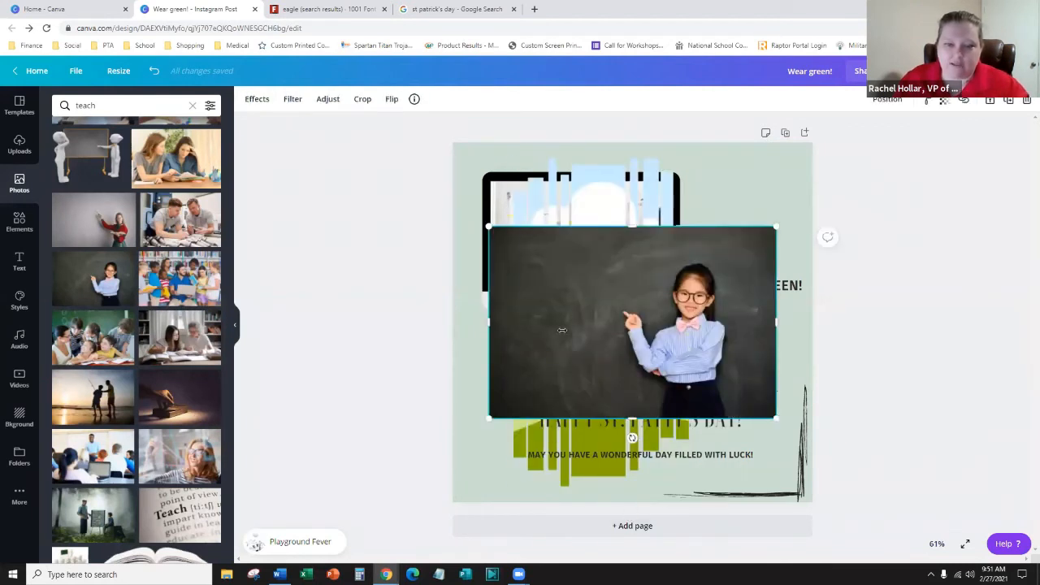
{"action": "left_click_drag", "start_coordinate": [562, 330], "coordinate": [586, 325]}
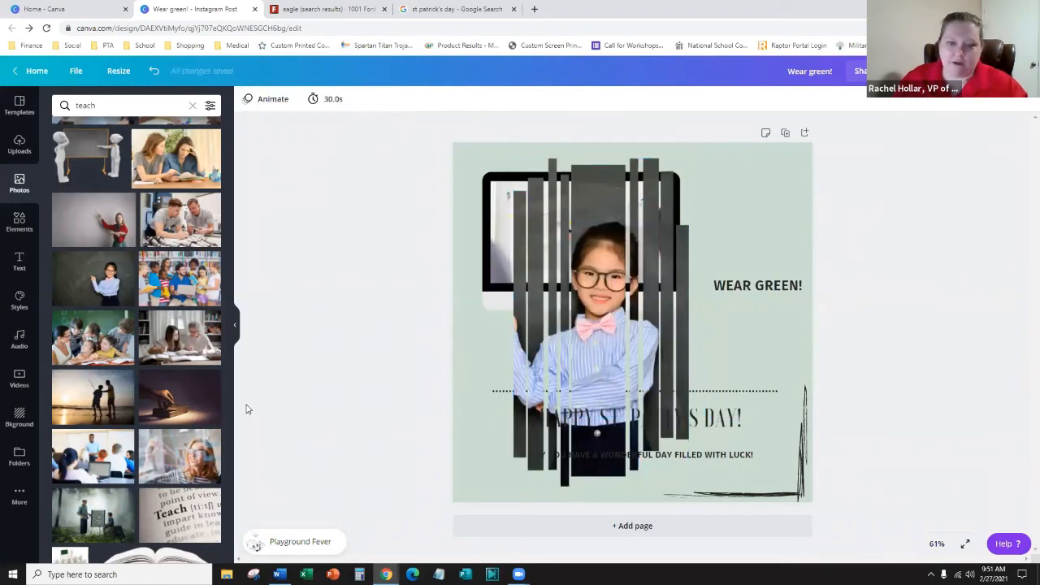
- Move the WEAR GREEN! text off the page and shift the striped frame right
{"action": "left_click_drag", "start_coordinate": [628, 286], "coordinate": [731, 291]}
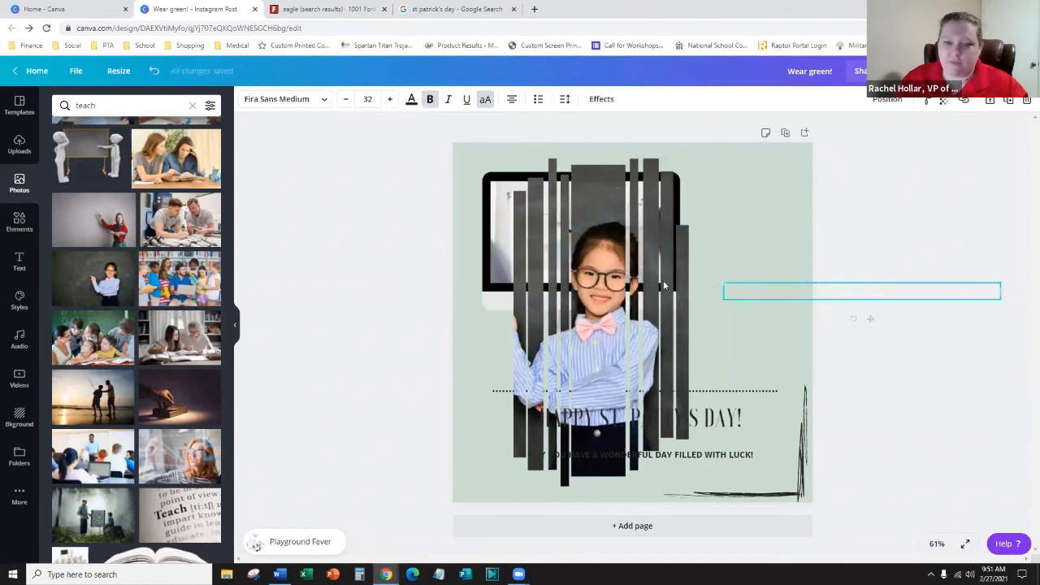
{"action": "left_click", "coordinate": [593, 365]}
{"action": "left_click_drag", "start_coordinate": [579, 345], "coordinate": [660, 335]}
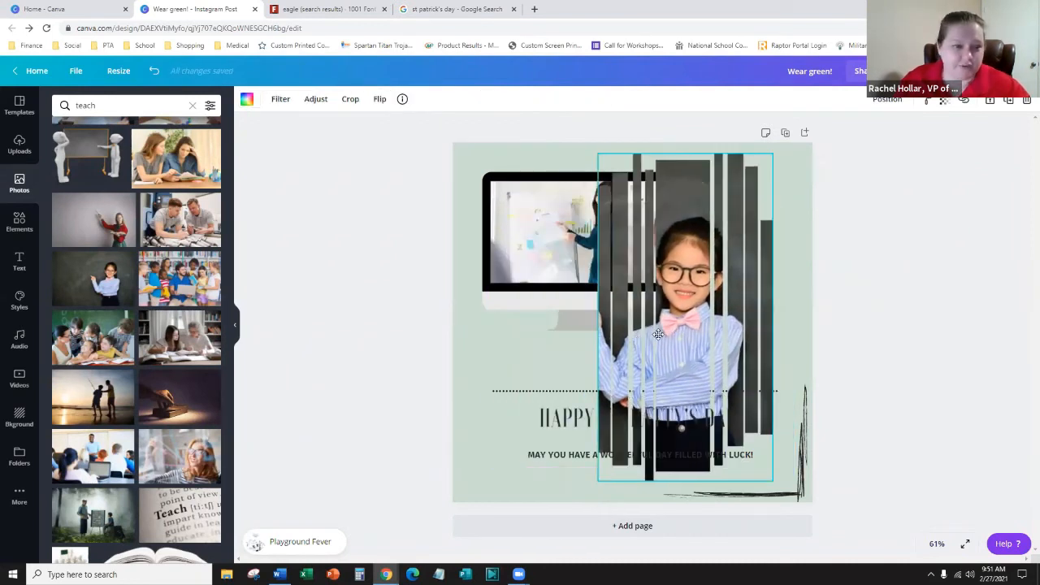
- Clear the girl photo out of the striped frame
{"action": "scroll", "coordinate": [49, 390], "scroll_direction": "down", "scroll_amount": 3}
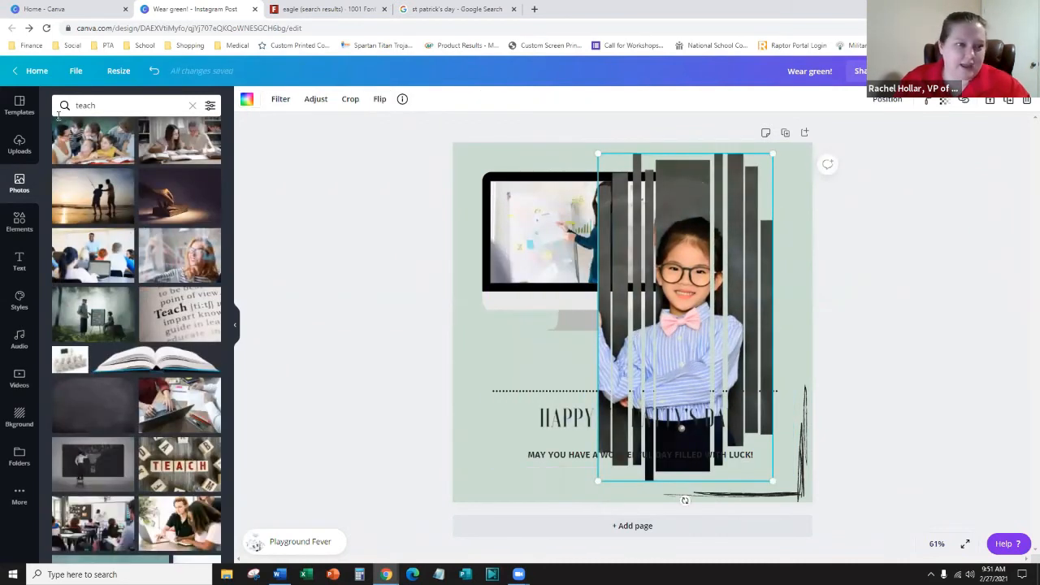
{"action": "left_click", "coordinate": [12, 226]}
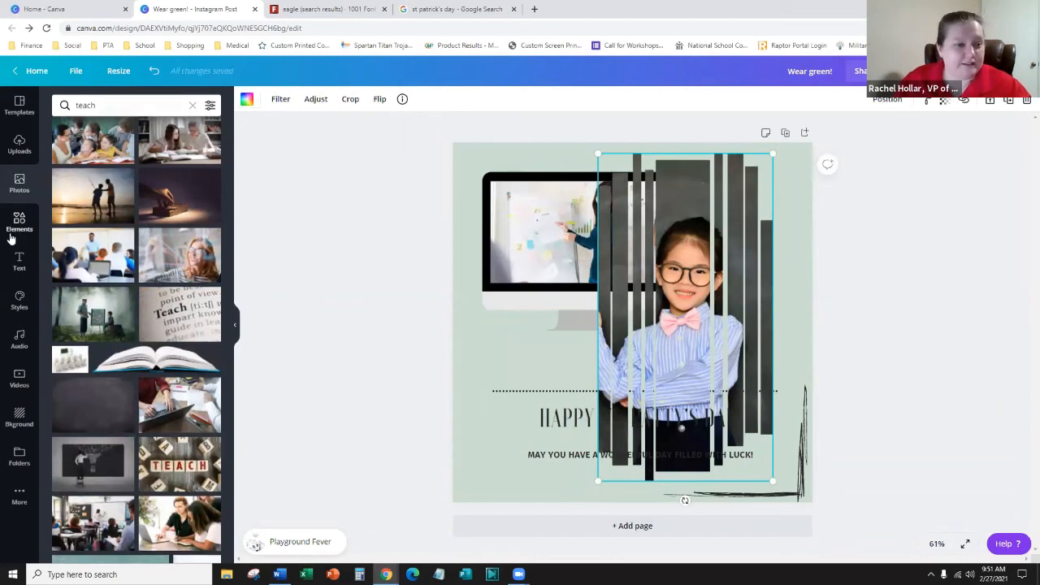
{"action": "scroll", "coordinate": [187, 412], "scroll_direction": "down", "scroll_amount": 1}
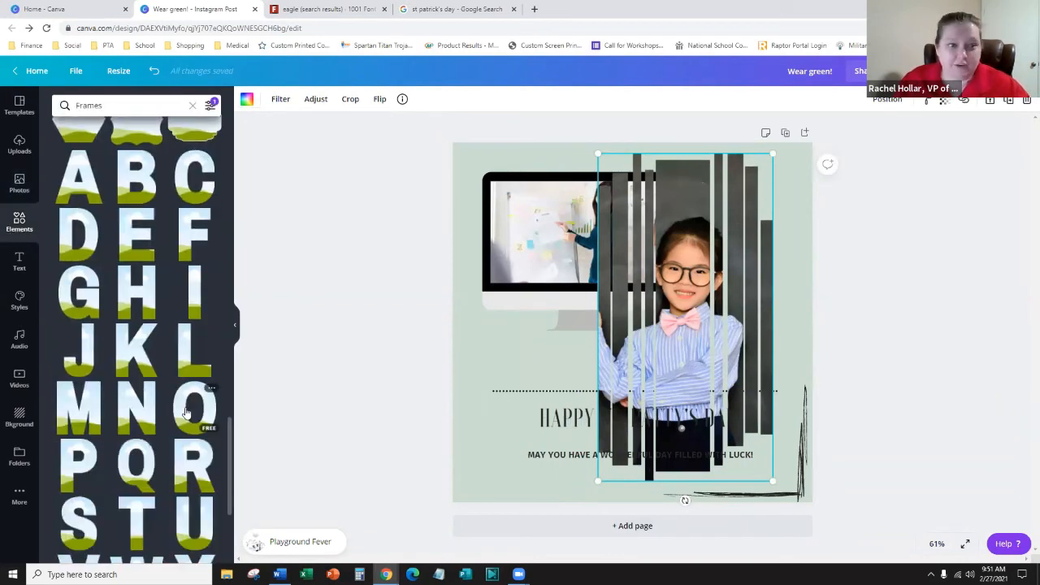
{"action": "scroll", "coordinate": [185, 413], "scroll_direction": "up", "scroll_amount": 2}
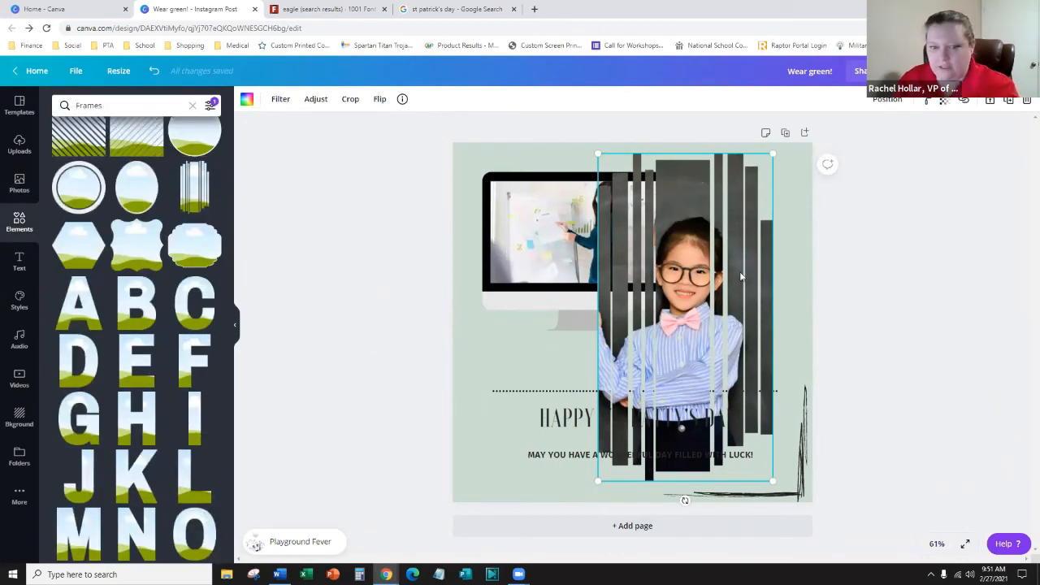
{"action": "key", "text": "Delete"}
- Delete the empty striped frame and browse the letter frames
{"action": "key", "text": "Delete"}
{"action": "left_click", "coordinate": [587, 259]}
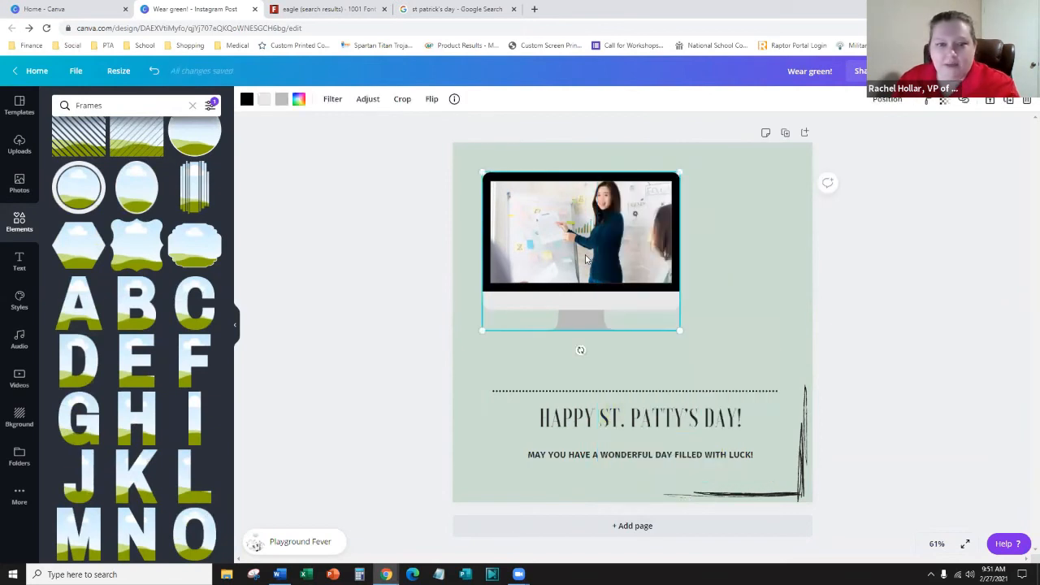
{"action": "key", "text": "Delete"}
{"action": "key", "text": "Delete"}
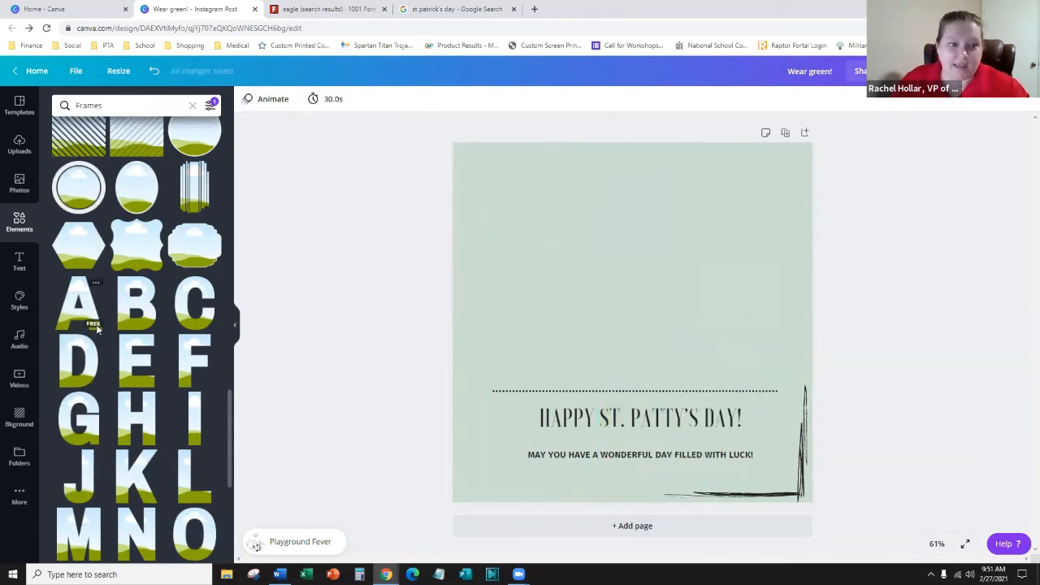
{"action": "scroll", "coordinate": [96, 325], "scroll_direction": "down", "scroll_amount": 6}
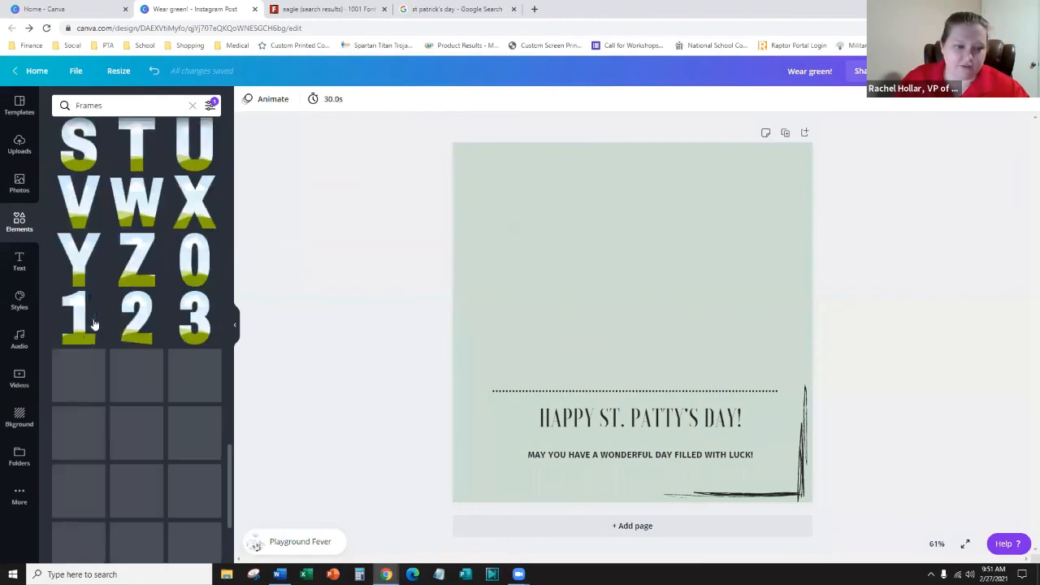
{"action": "scroll", "coordinate": [94, 324], "scroll_direction": "down", "scroll_amount": 2}
{"action": "scroll", "coordinate": [164, 383], "scroll_direction": "down", "scroll_amount": 1}
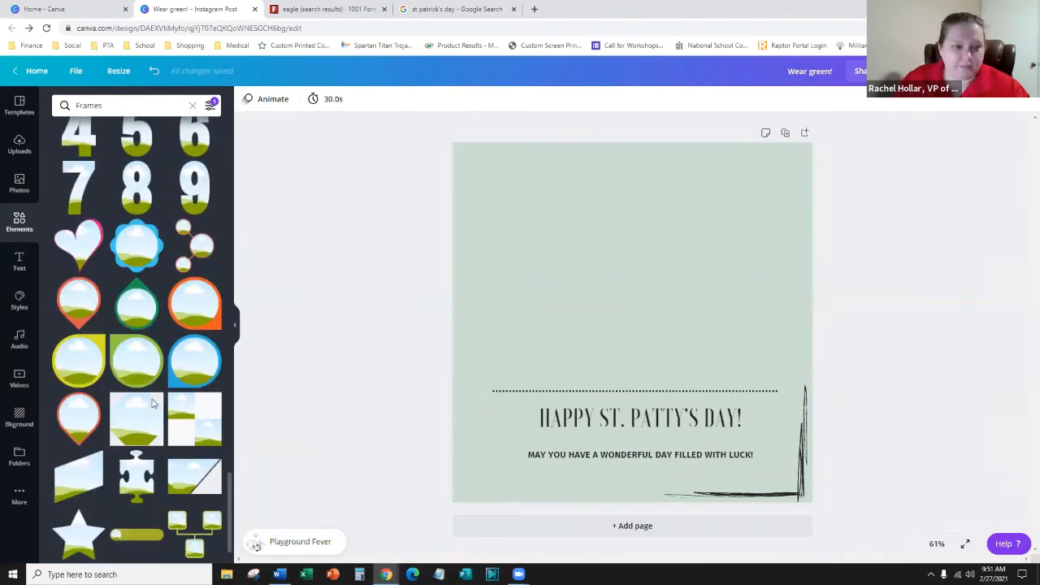
{"action": "scroll", "coordinate": [134, 345], "scroll_direction": "up", "scroll_amount": 1}
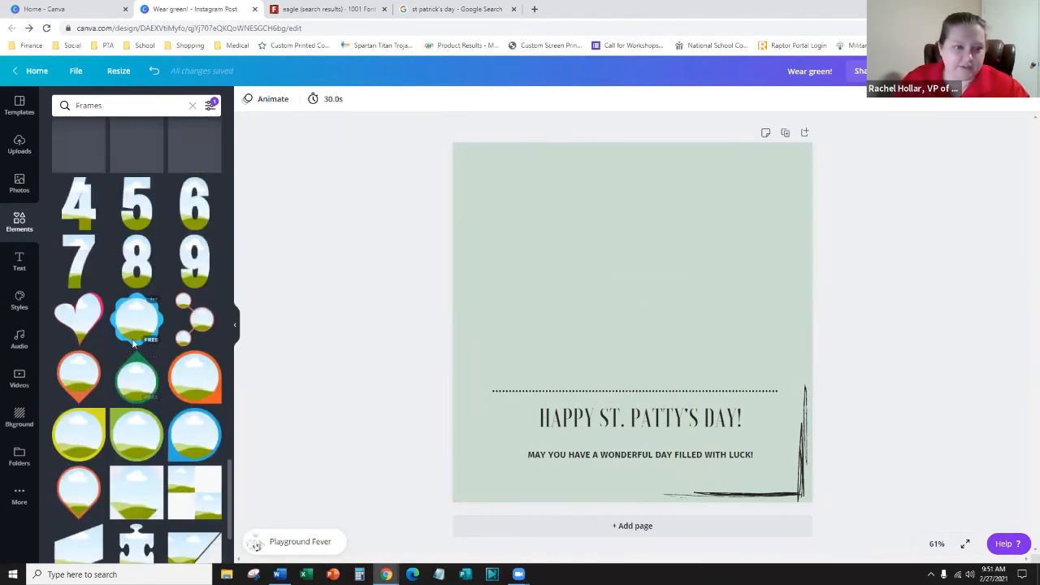
{"action": "scroll", "coordinate": [134, 345], "scroll_direction": "up", "scroll_amount": 8}
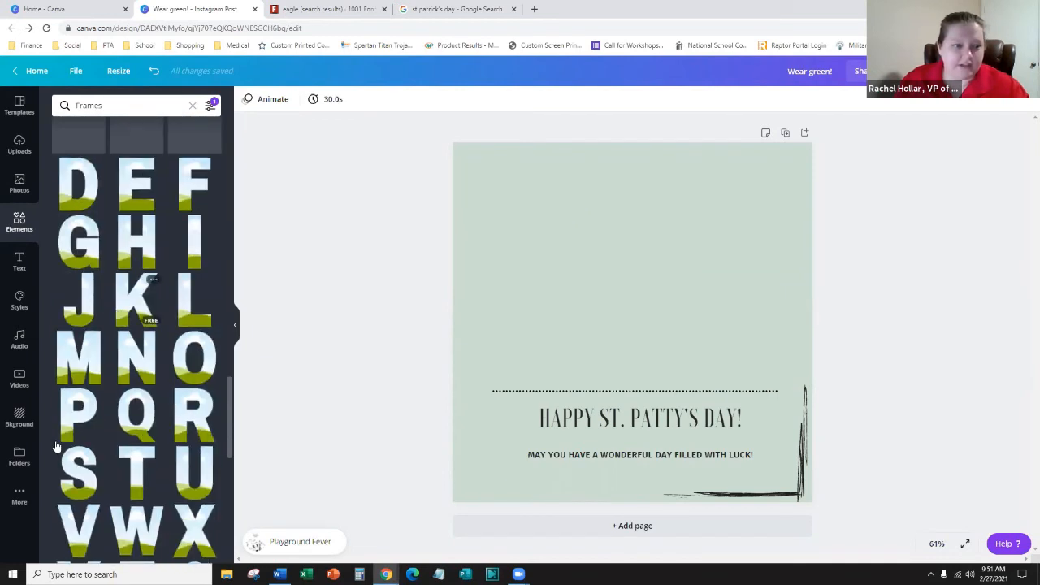
- Add P, T and A letter frames, shrinking the A into the top right
{"action": "left_click", "coordinate": [79, 413]}
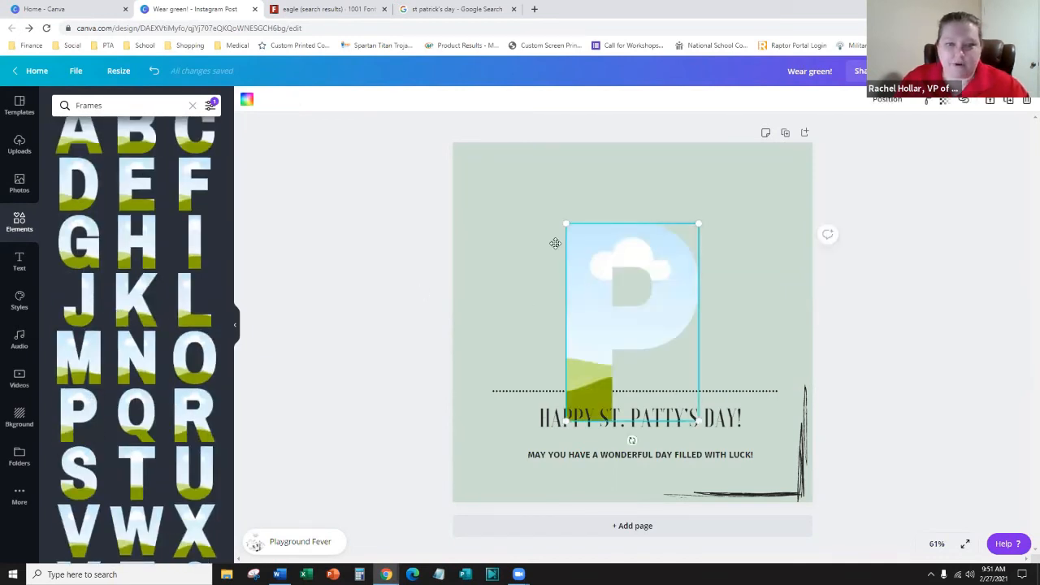
{"action": "left_click_drag", "start_coordinate": [555, 244], "coordinate": [498, 214]}
{"action": "left_click", "coordinate": [143, 471]}
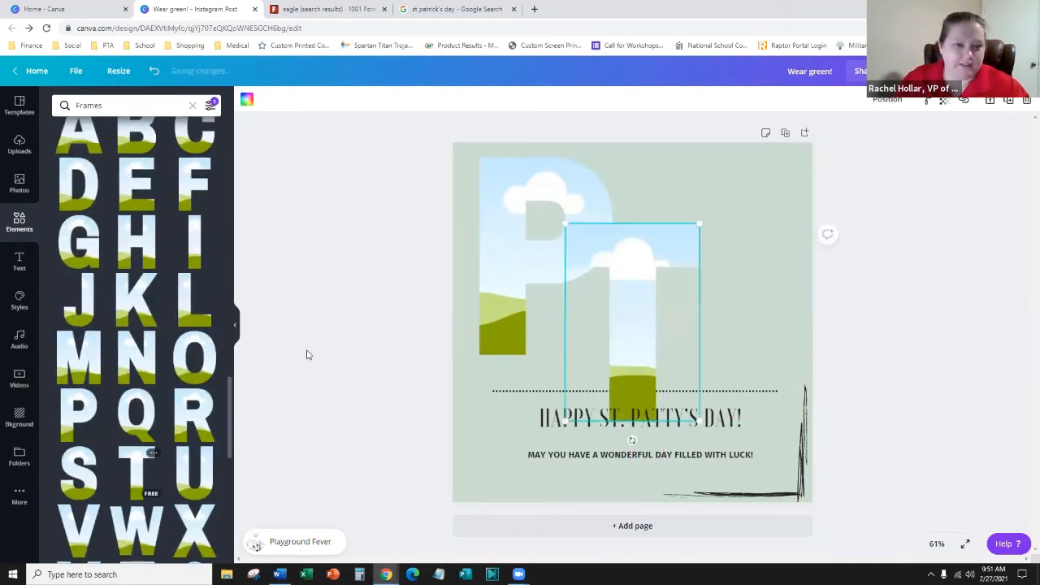
{"action": "left_click", "coordinate": [79, 134]}
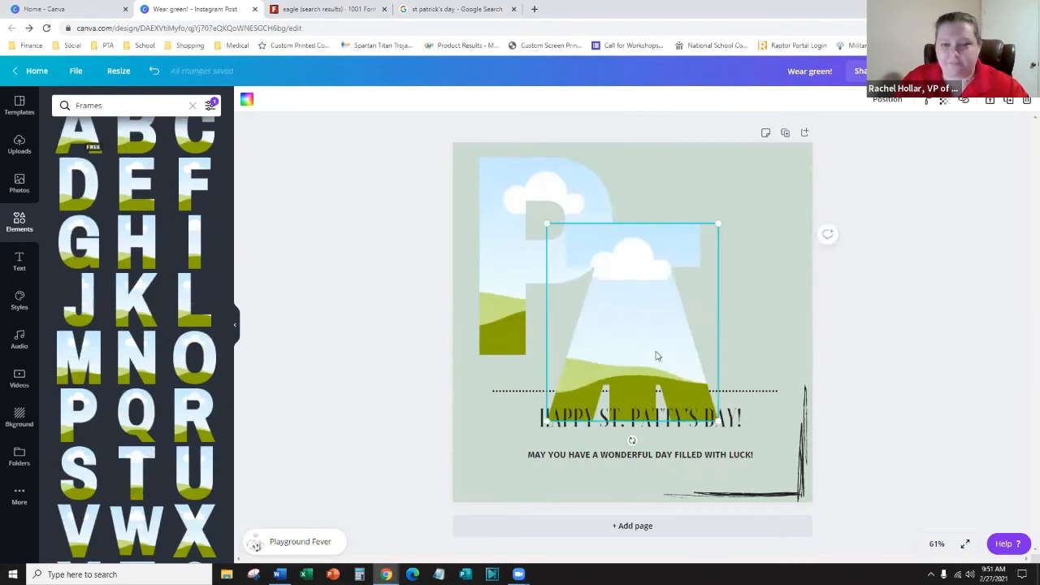
{"action": "left_click_drag", "start_coordinate": [657, 355], "coordinate": [726, 321]}
{"action": "left_click_drag", "start_coordinate": [789, 390], "coordinate": [734, 321]}
{"action": "left_click_drag", "start_coordinate": [706, 288], "coordinate": [766, 263]}
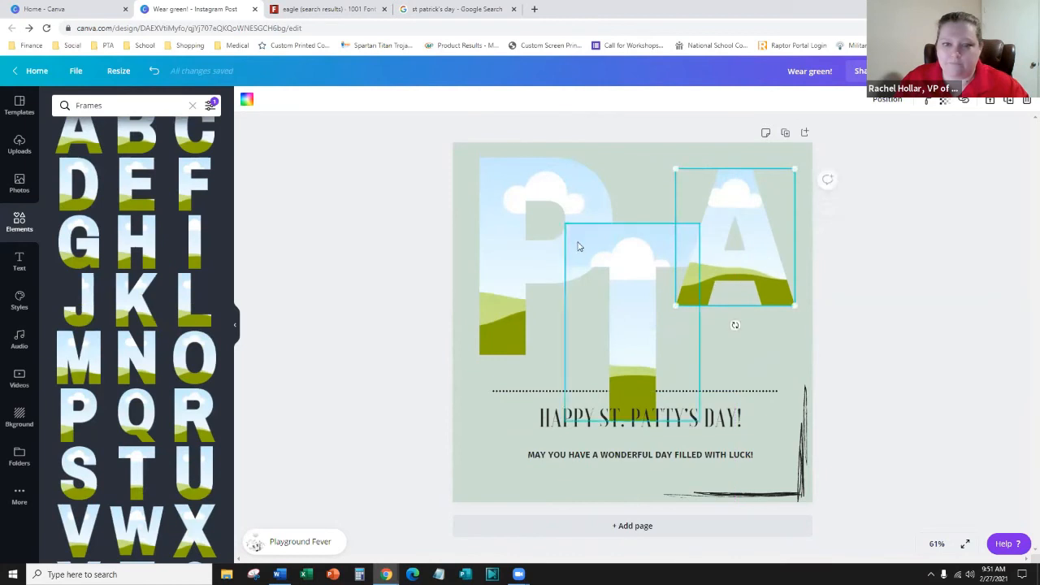
- Shrink the P and T frames and set T between P and A
{"action": "left_click", "coordinate": [548, 199]}
{"action": "left_click_drag", "start_coordinate": [609, 157], "coordinate": [536, 179]}
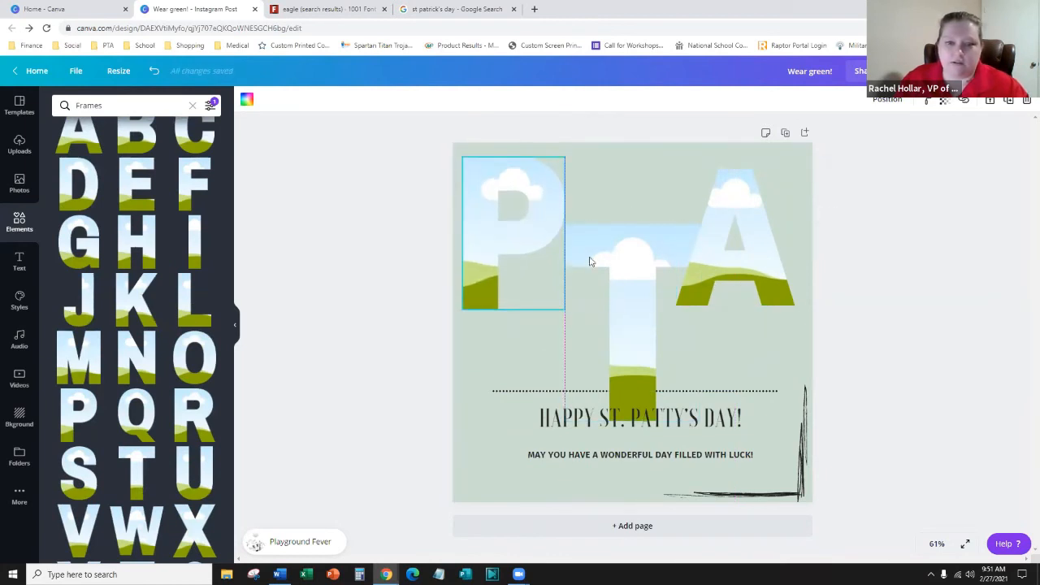
{"action": "left_click", "coordinate": [590, 261]}
{"action": "left_click_drag", "start_coordinate": [701, 224], "coordinate": [657, 288]}
{"action": "left_click_drag", "start_coordinate": [611, 311], "coordinate": [608, 246]}
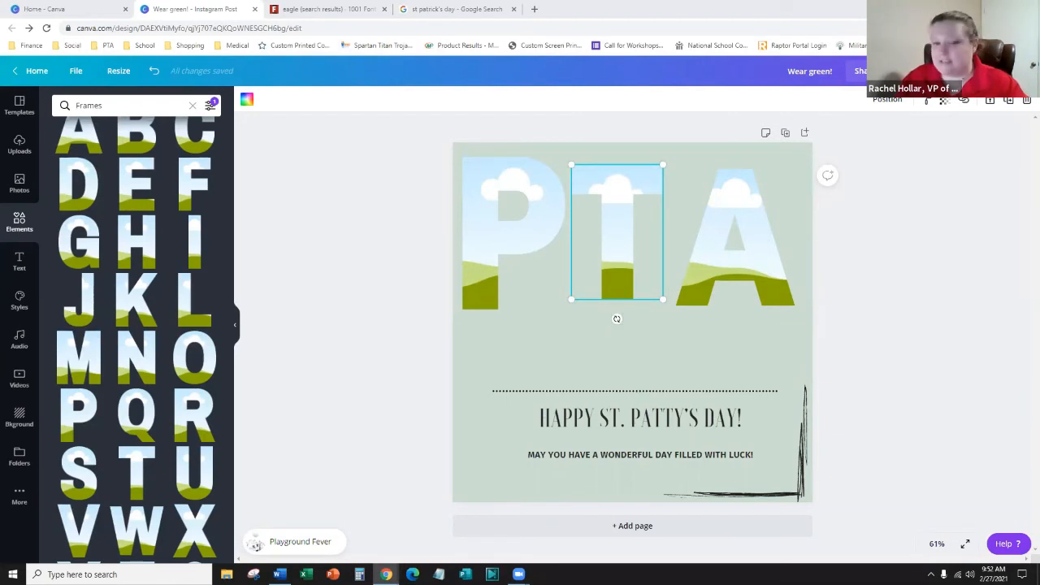
{"action": "left_click", "coordinate": [478, 356]}
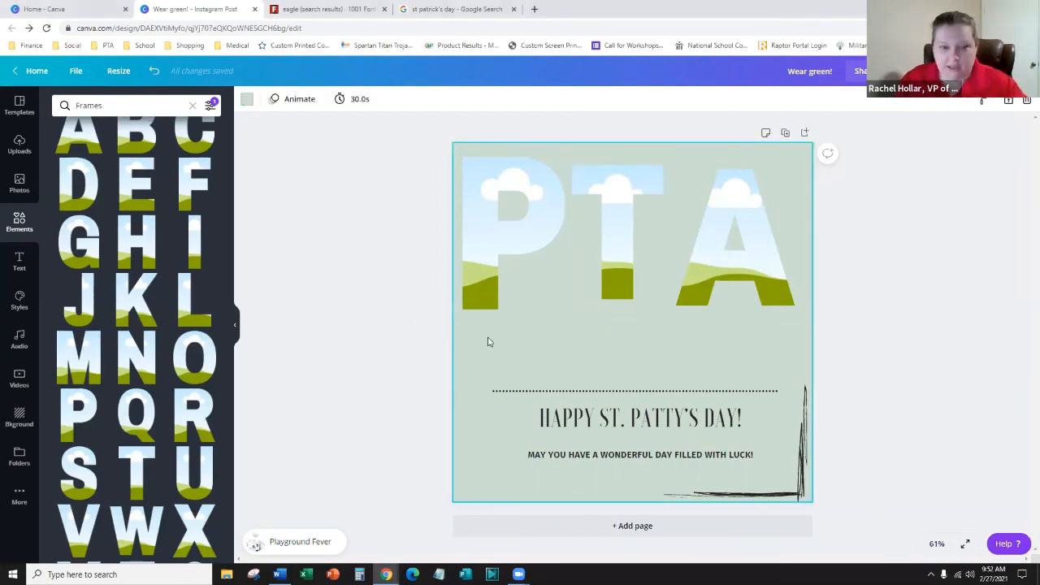
- Paste the president's info card, crop it to the photo, and try it in the P
{"action": "key", "text": "ctrl+v"}
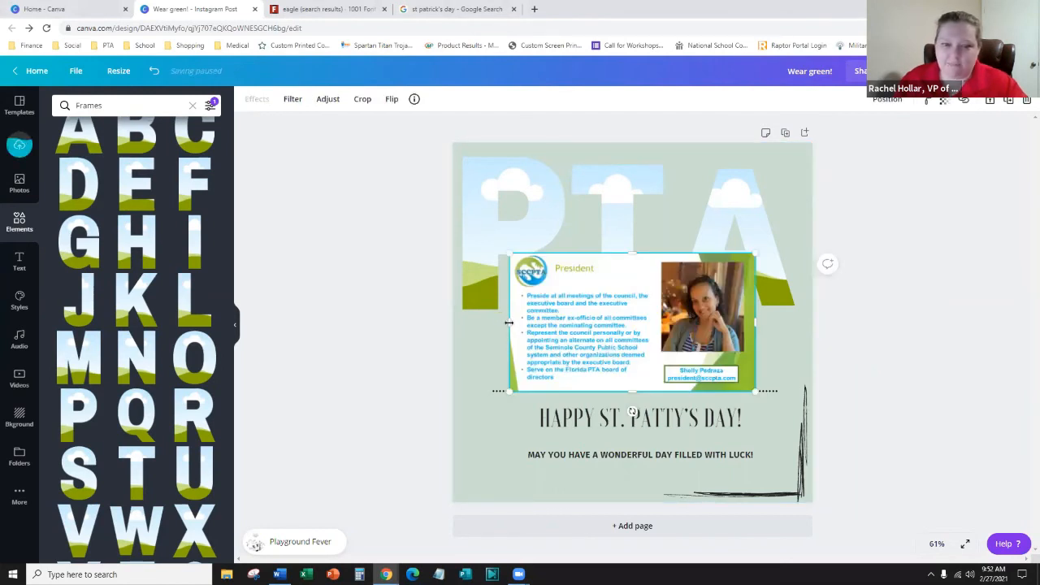
{"action": "left_click_drag", "start_coordinate": [509, 323], "coordinate": [650, 324]}
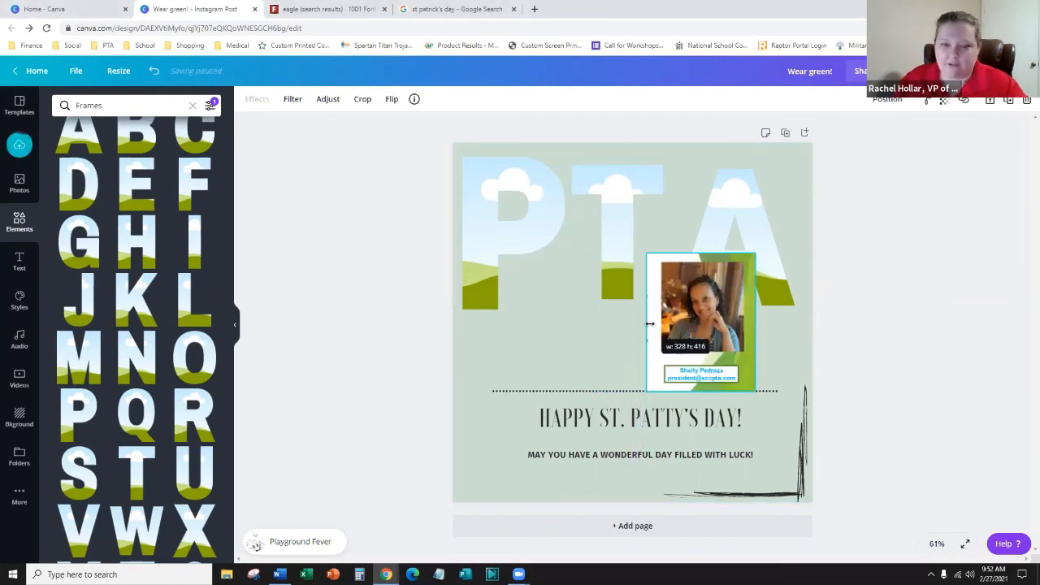
{"action": "left_click_drag", "start_coordinate": [717, 304], "coordinate": [478, 217]}
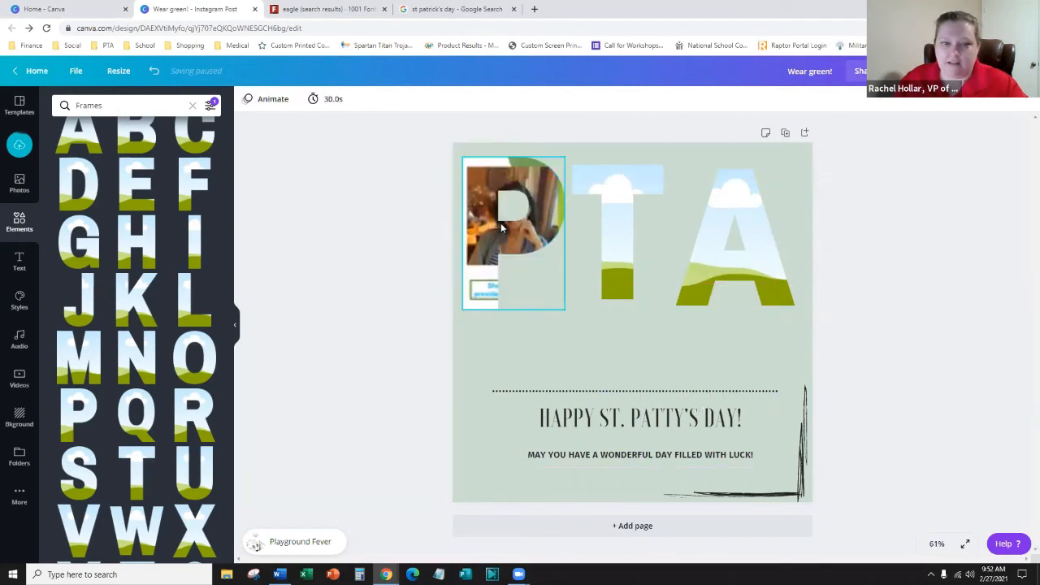
{"action": "left_click", "coordinate": [533, 236]}
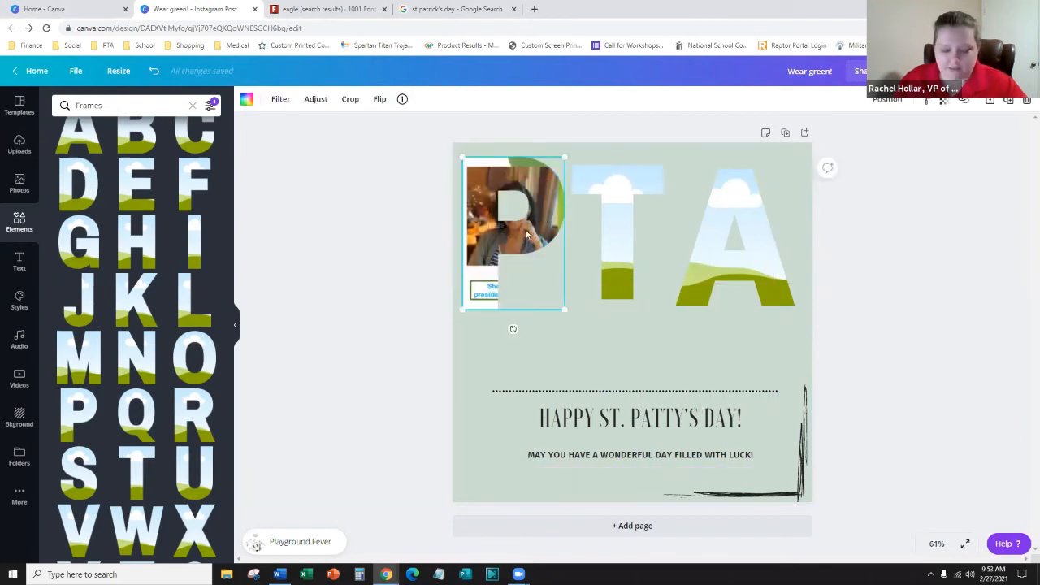
{"action": "key", "text": "ctrl+z"}
{"action": "left_click_drag", "start_coordinate": [508, 247], "coordinate": [519, 220]}
{"action": "left_click_drag", "start_coordinate": [630, 304], "coordinate": [631, 303]}
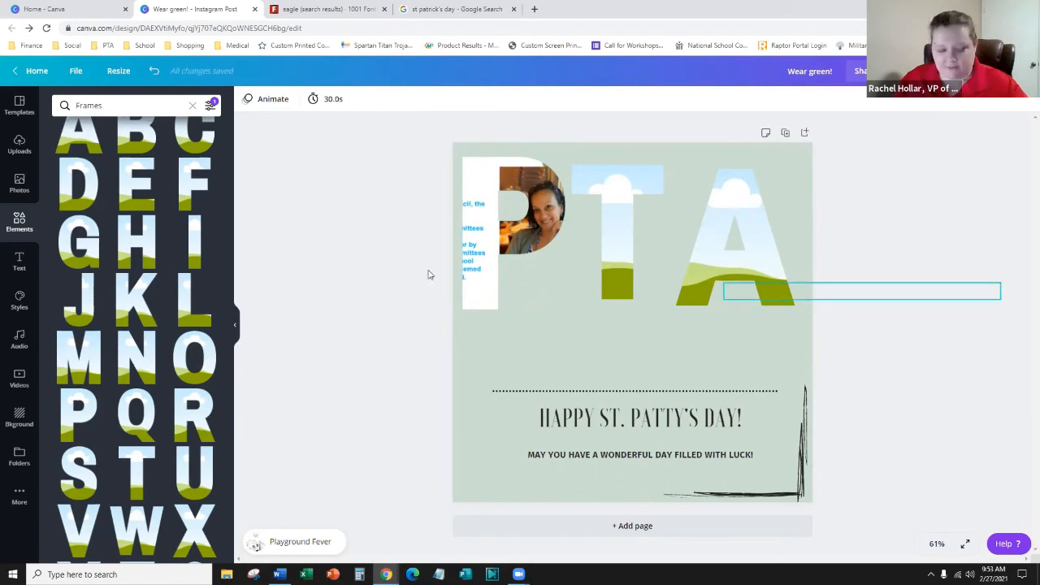
{"action": "key", "text": "ctrl+z"}
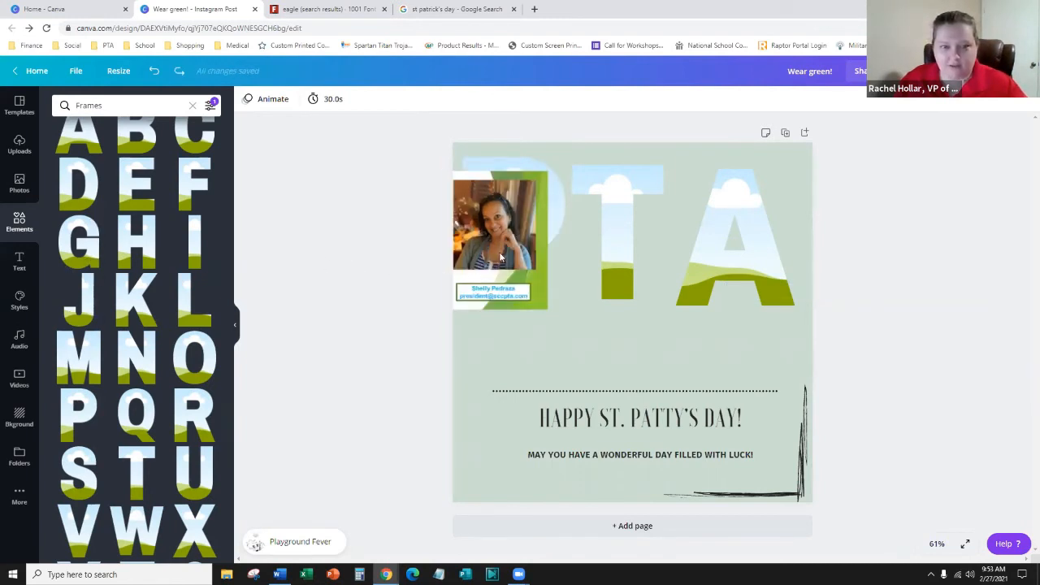
- Detach the card from the P, crop away the text, and drop the photo into the A
{"action": "left_click_drag", "start_coordinate": [500, 252], "coordinate": [510, 273]}
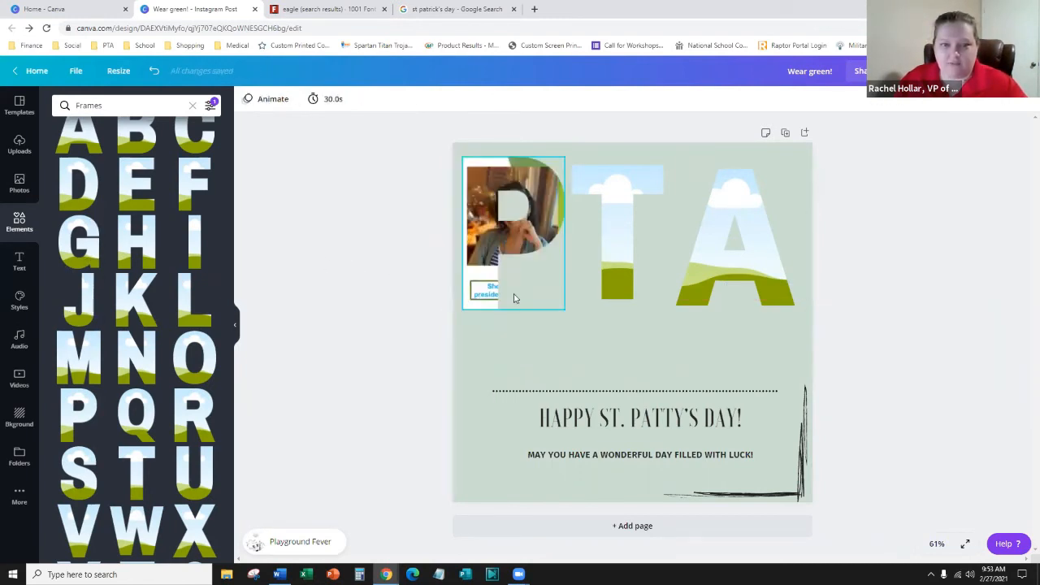
{"action": "left_click", "coordinate": [473, 264]}
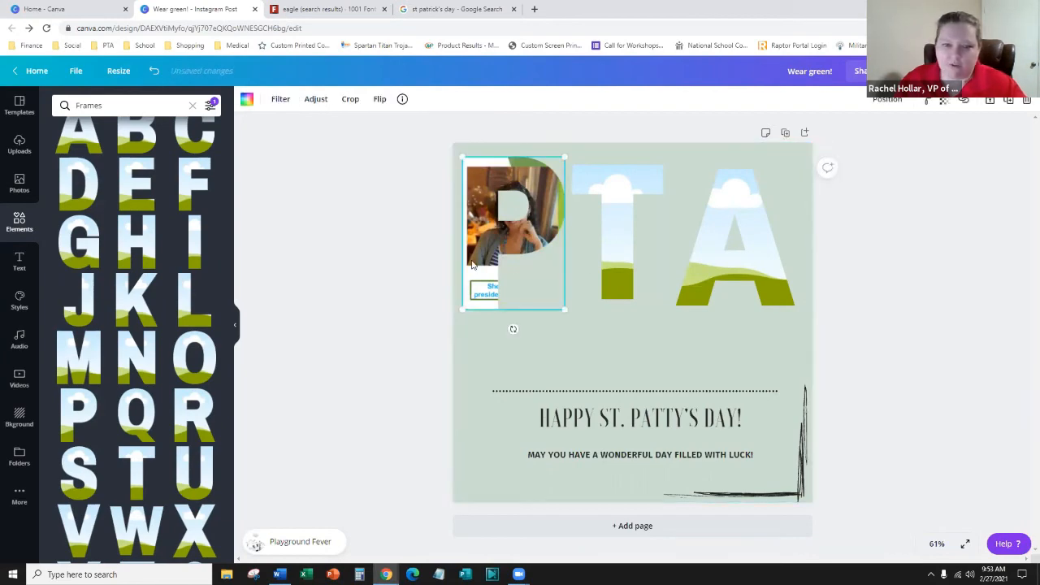
{"action": "right_click", "coordinate": [473, 264]}
{"action": "left_click", "coordinate": [521, 476]}
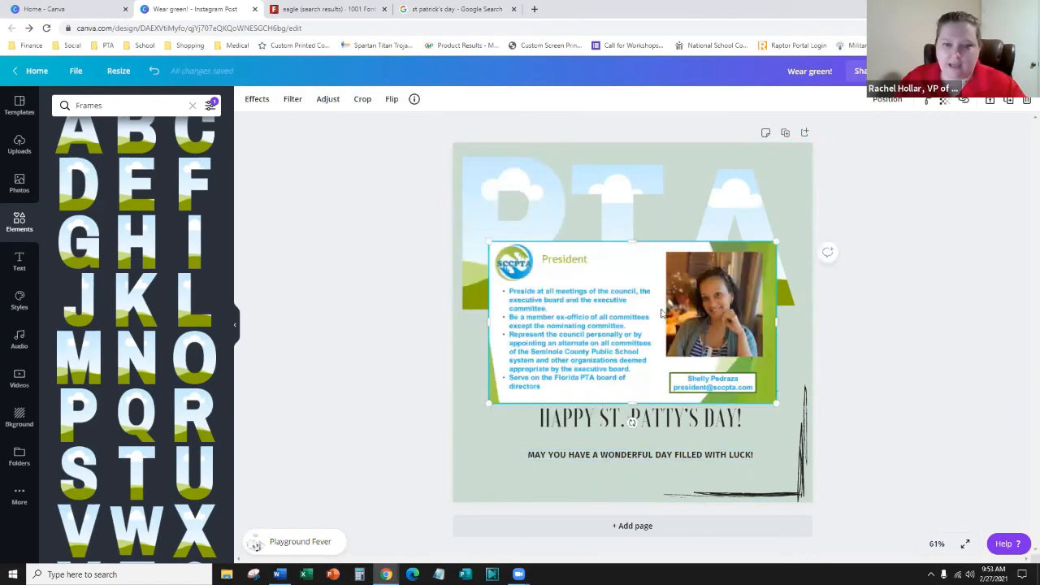
{"action": "left_click_drag", "start_coordinate": [496, 319], "coordinate": [664, 326]}
{"action": "left_click_drag", "start_coordinate": [717, 229], "coordinate": [748, 203]}
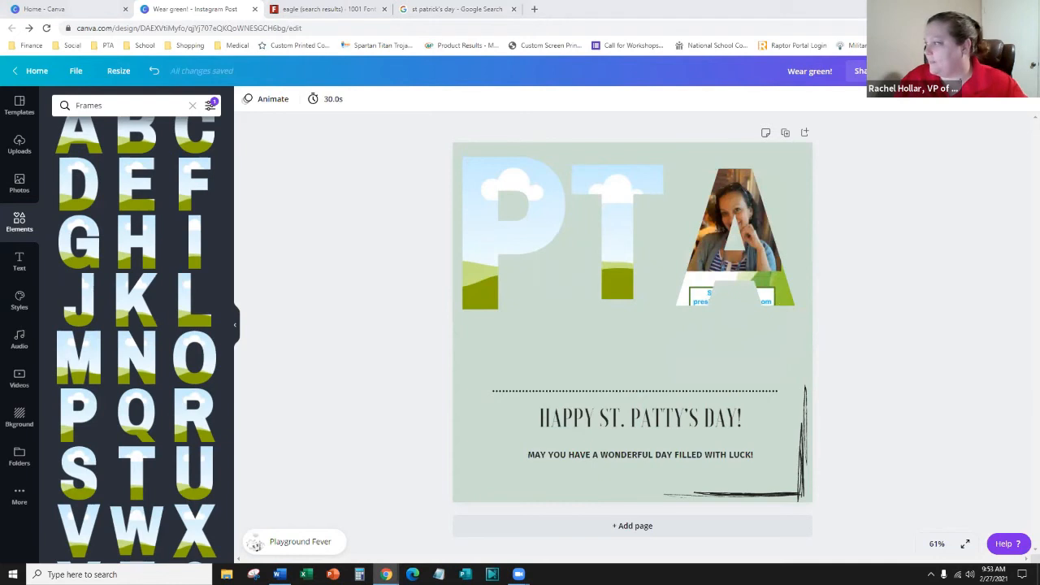
{"action": "left_click", "coordinate": [575, 345]}
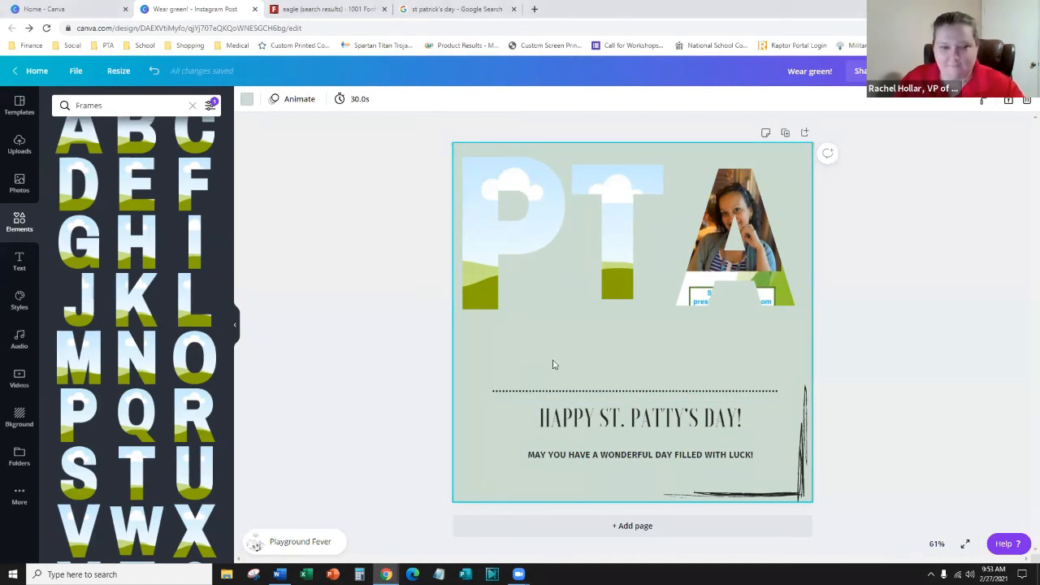
- Paste the secretary and grants chair cards, crop each to its photo, and place them in the P and T frames
{"action": "key", "text": "ctrl+v"}
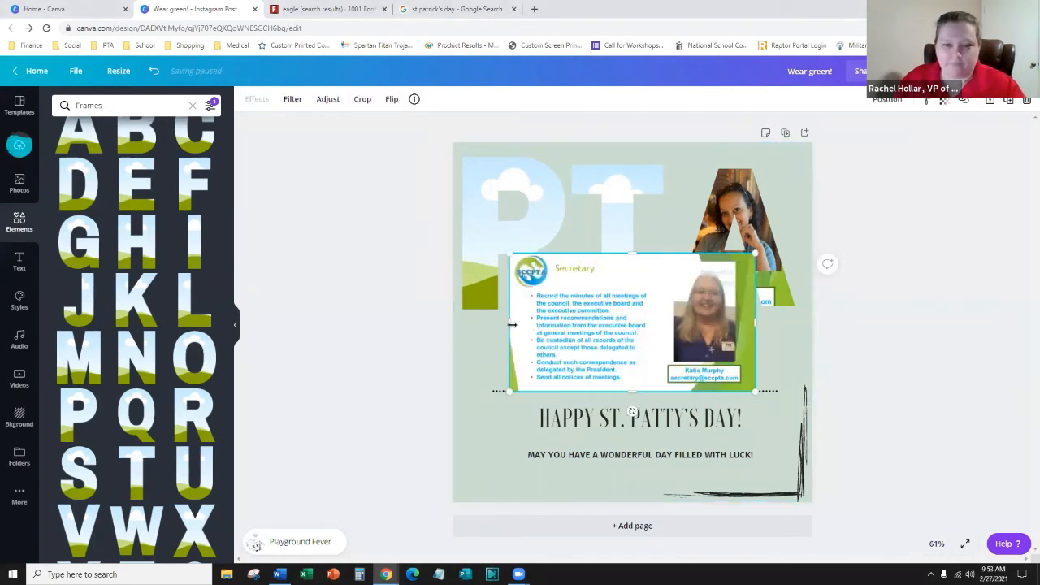
{"action": "left_click_drag", "start_coordinate": [508, 323], "coordinate": [512, 247]}
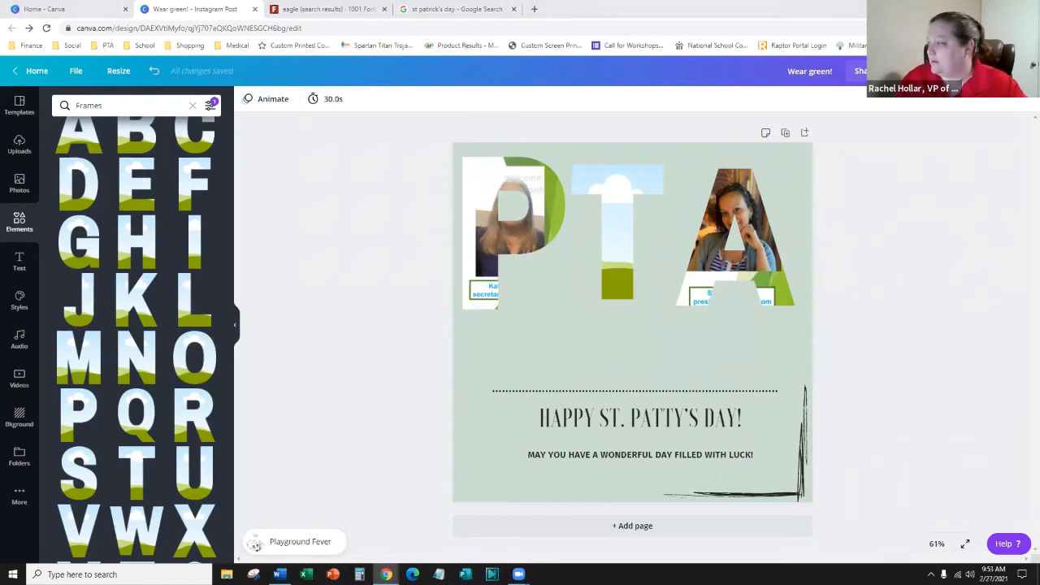
{"action": "left_click", "coordinate": [642, 345]}
{"action": "key", "text": "ctrl+v"}
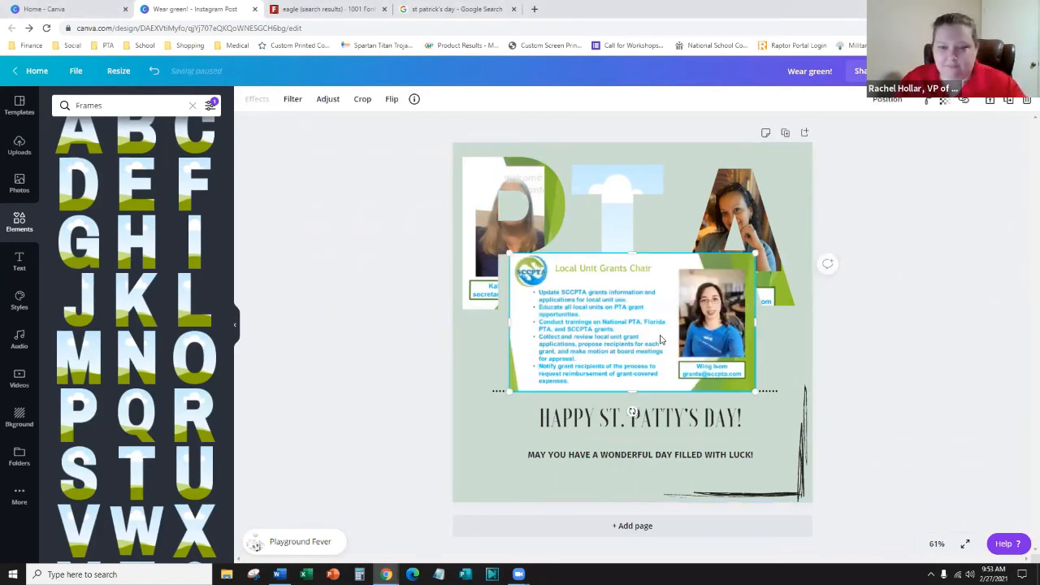
{"action": "left_click_drag", "start_coordinate": [510, 323], "coordinate": [673, 331]}
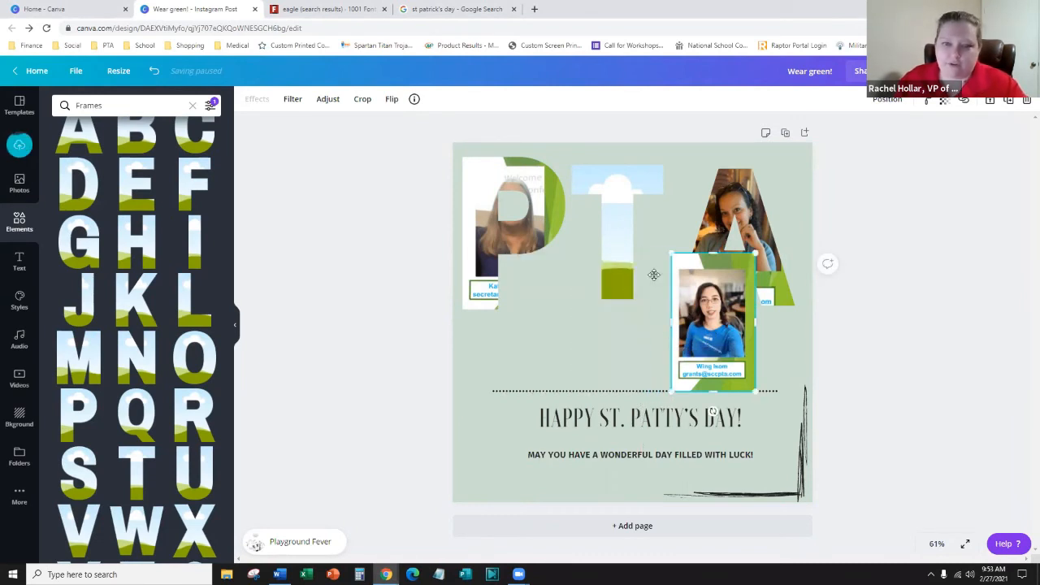
{"action": "left_click_drag", "start_coordinate": [655, 275], "coordinate": [616, 252]}
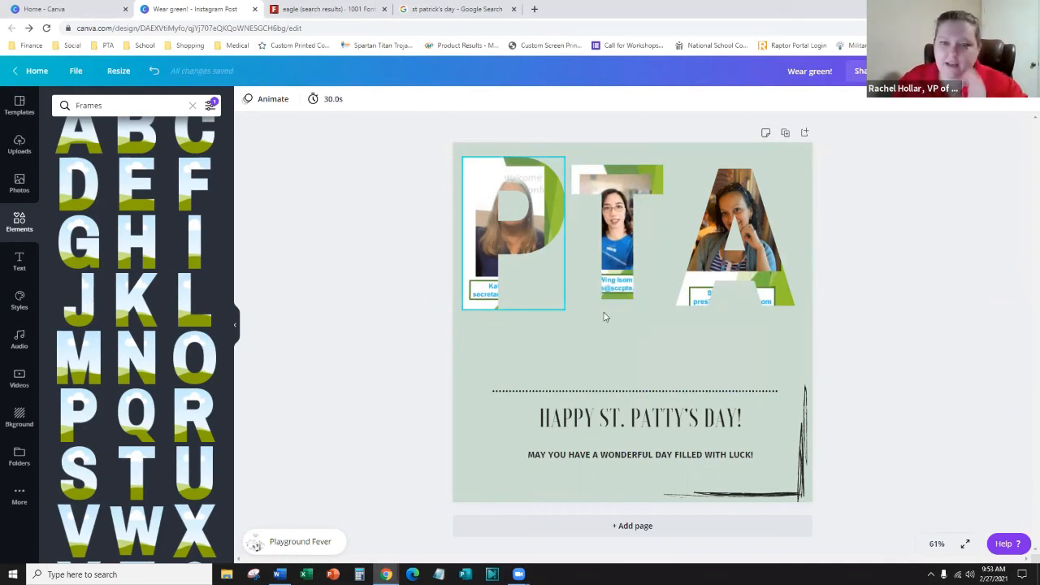
{"action": "left_click", "coordinate": [562, 349]}
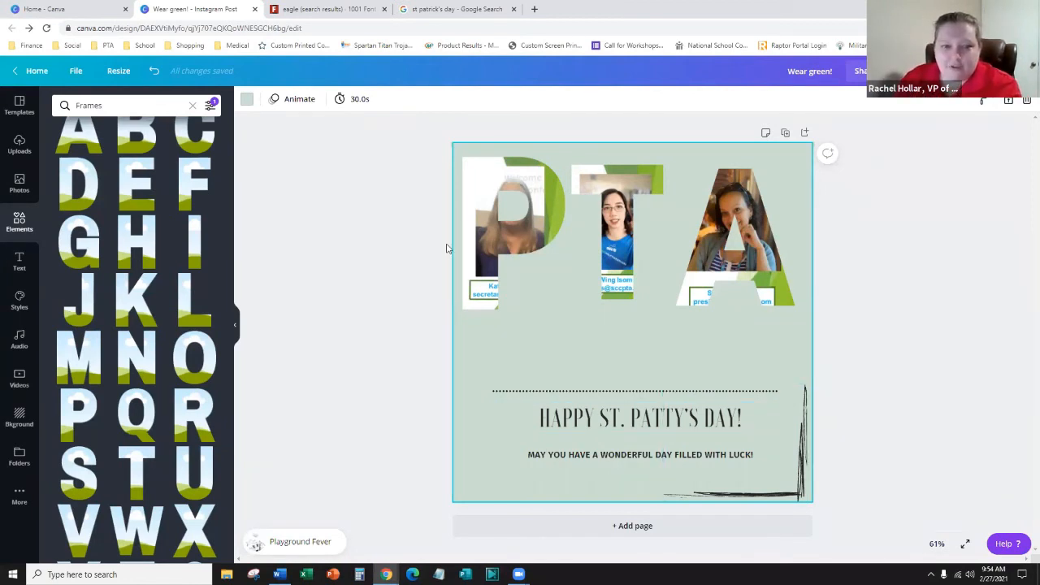
- Detach and delete the officer photos from the P, T and A frames, then open the Videos library
{"action": "right_click", "coordinate": [479, 237]}
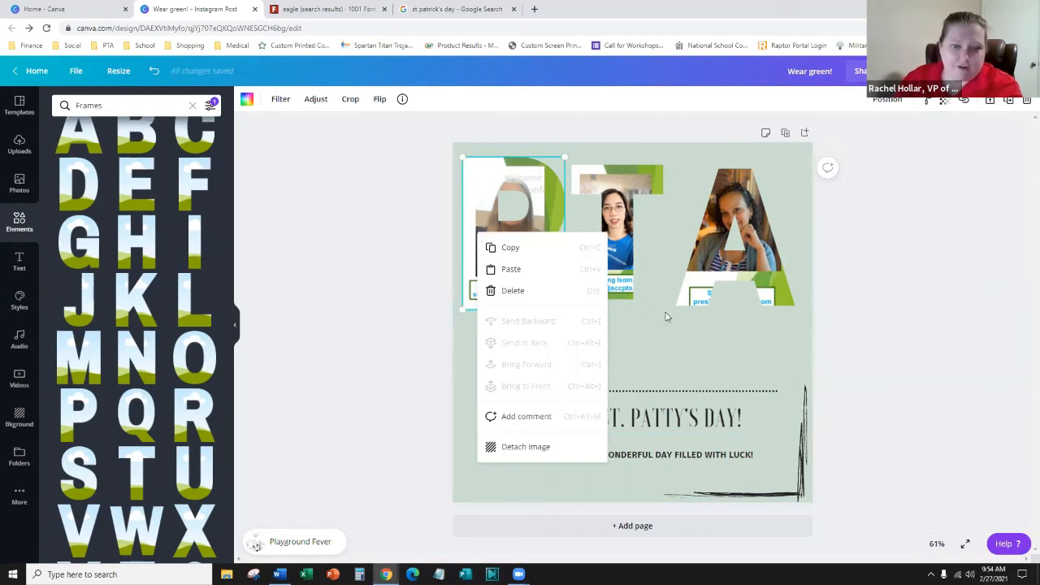
{"action": "left_click", "coordinate": [526, 448]}
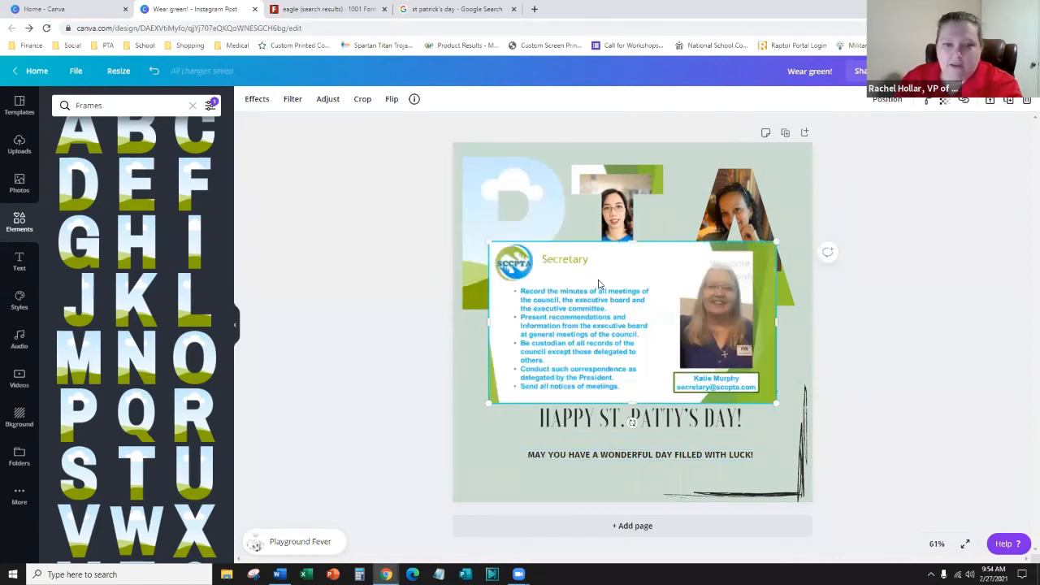
{"action": "key", "text": "Delete"}
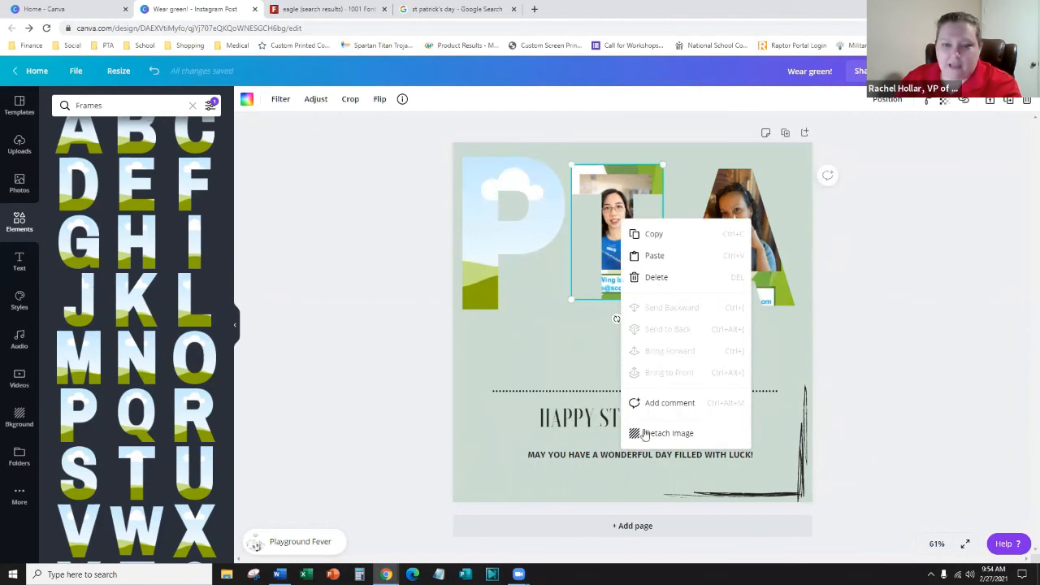
{"action": "left_click", "coordinate": [645, 435]}
{"action": "key", "text": "ctrl+z"}
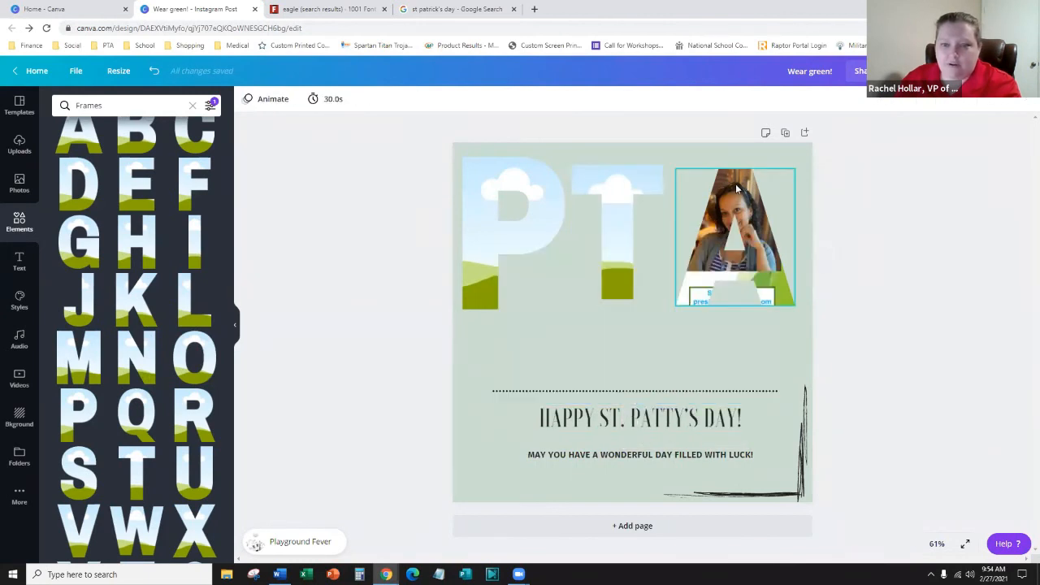
{"action": "right_click", "coordinate": [736, 192]}
{"action": "left_click", "coordinate": [782, 399]}
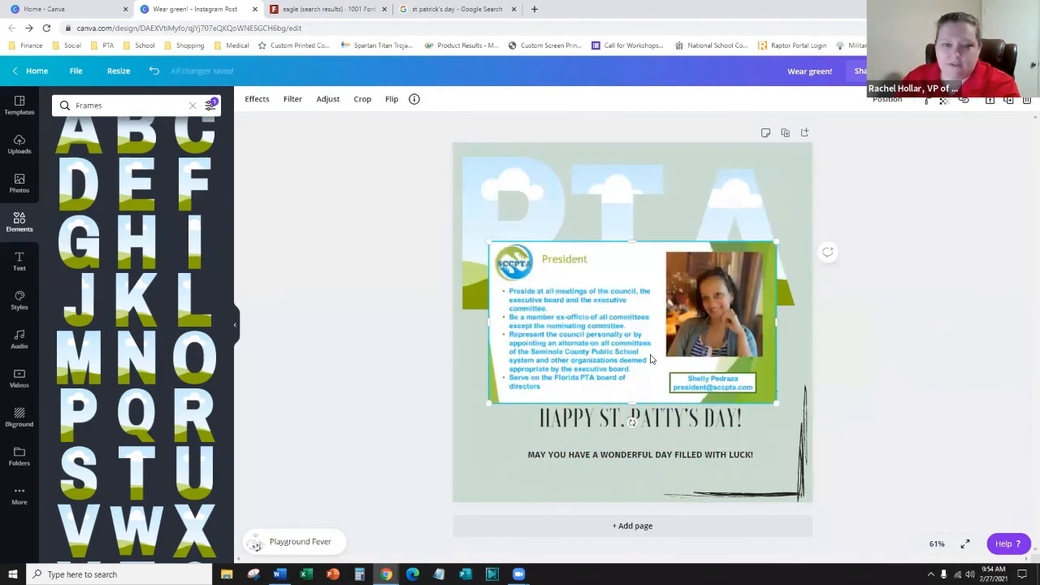
{"action": "key", "text": "Delete"}
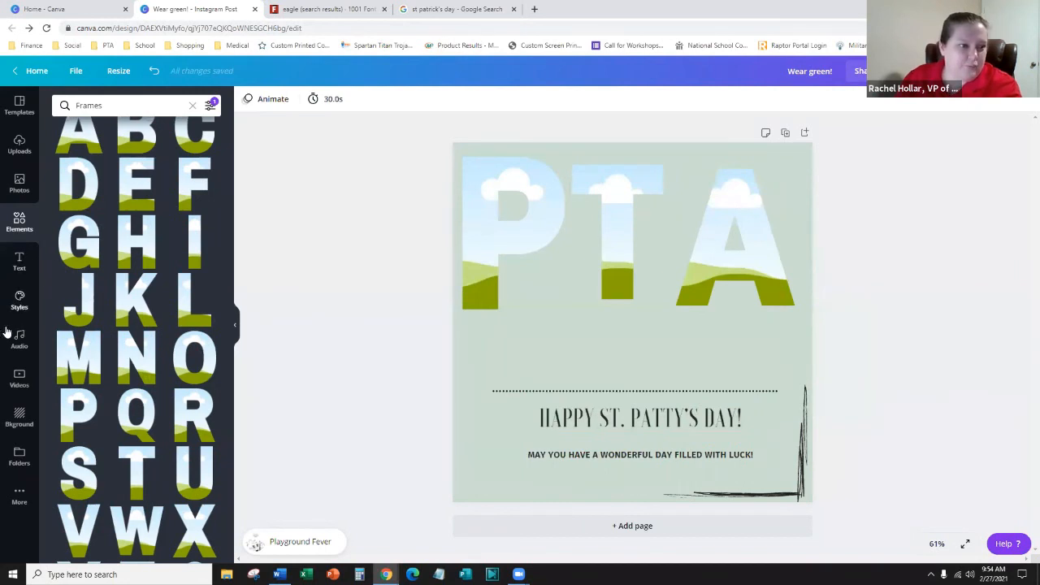
{"action": "left_click", "coordinate": [19, 379]}
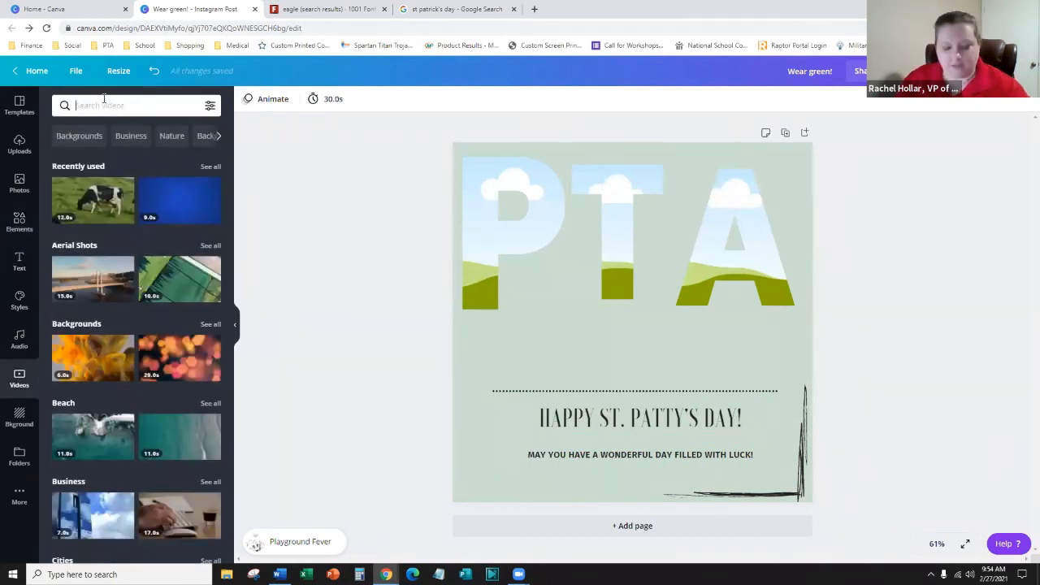
- Search videos for 'fun' and add the headdress woman and boy-at-the-window clips to the page
{"action": "type", "text": "fun"}
{"action": "key", "text": "Return"}
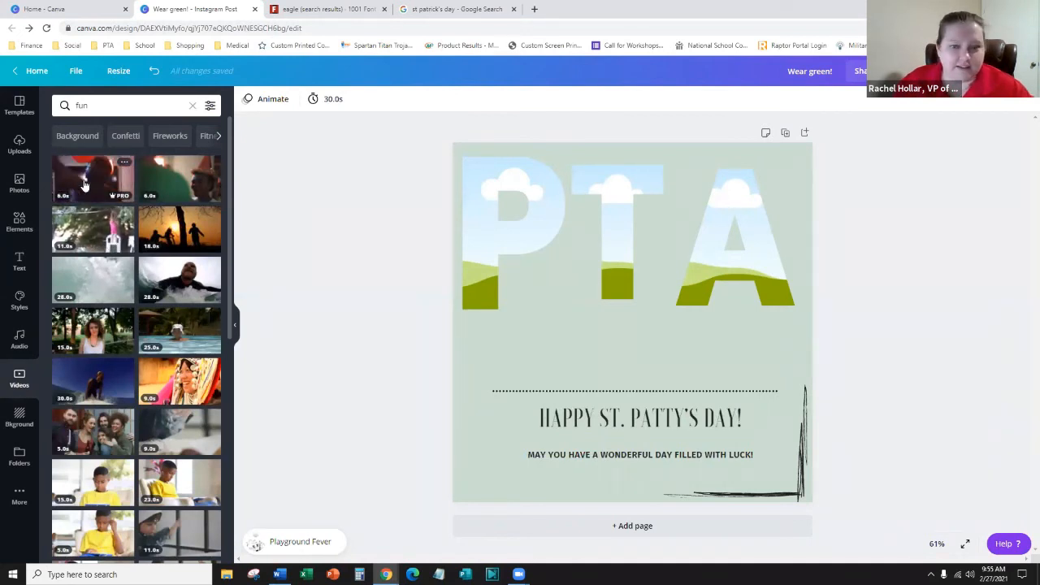
{"action": "left_click", "coordinate": [84, 185]}
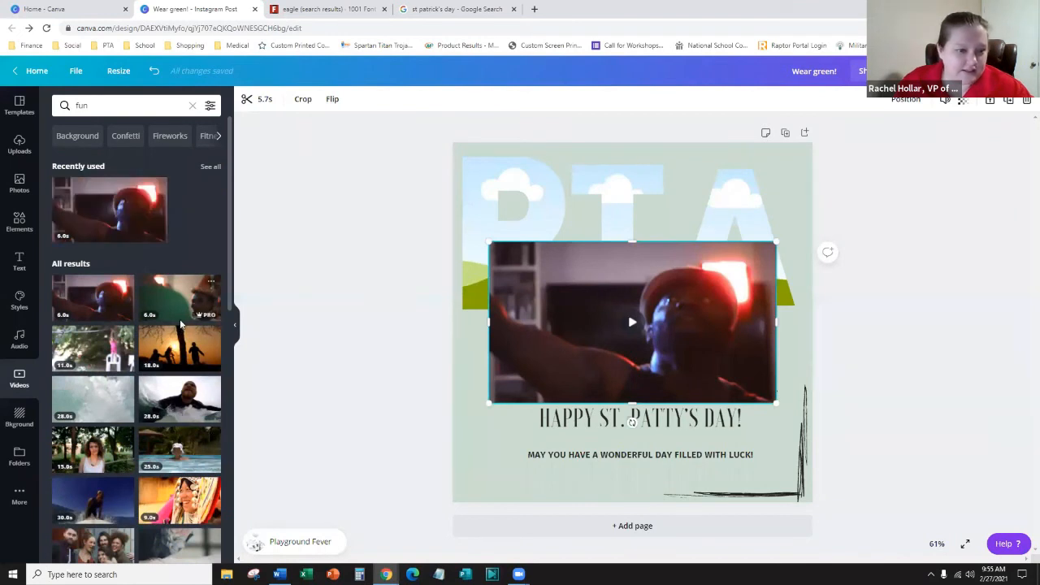
{"action": "scroll", "coordinate": [180, 324], "scroll_direction": "down", "scroll_amount": 3}
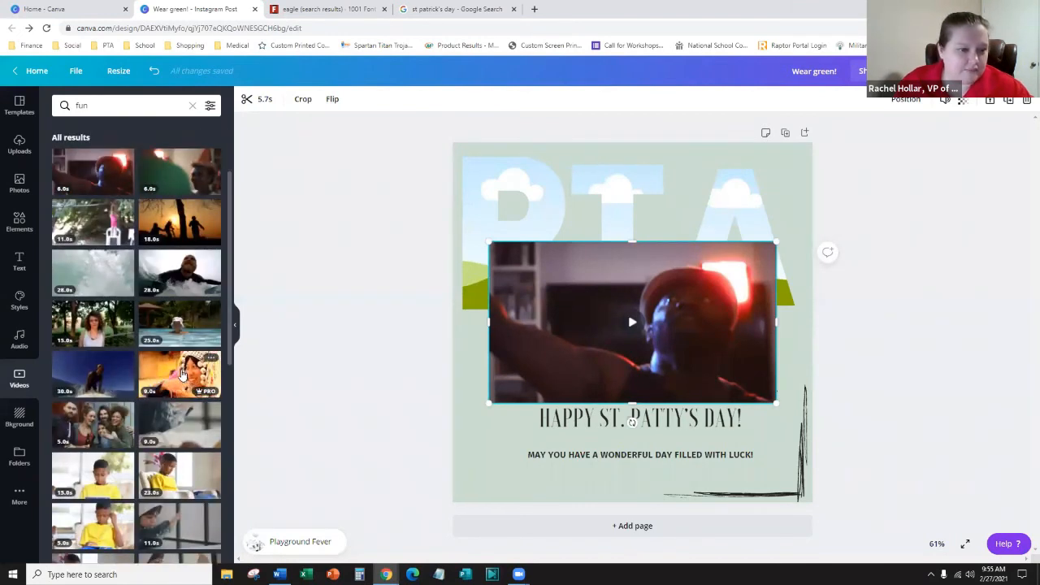
{"action": "left_click", "coordinate": [182, 375]}
{"action": "scroll", "coordinate": [122, 382], "scroll_direction": "down", "scroll_amount": 3}
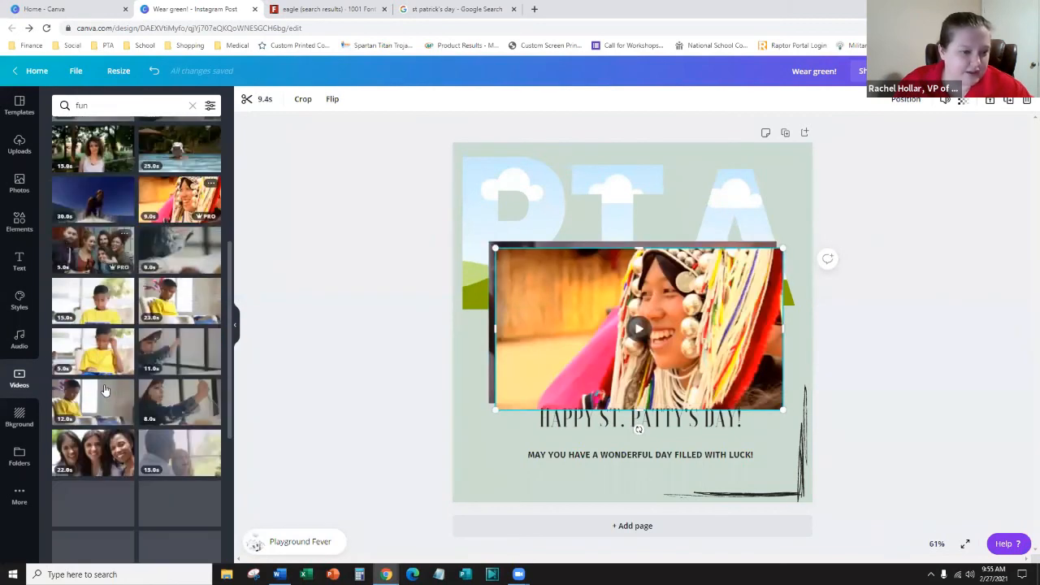
{"action": "scroll", "coordinate": [104, 391], "scroll_direction": "down", "scroll_amount": 2}
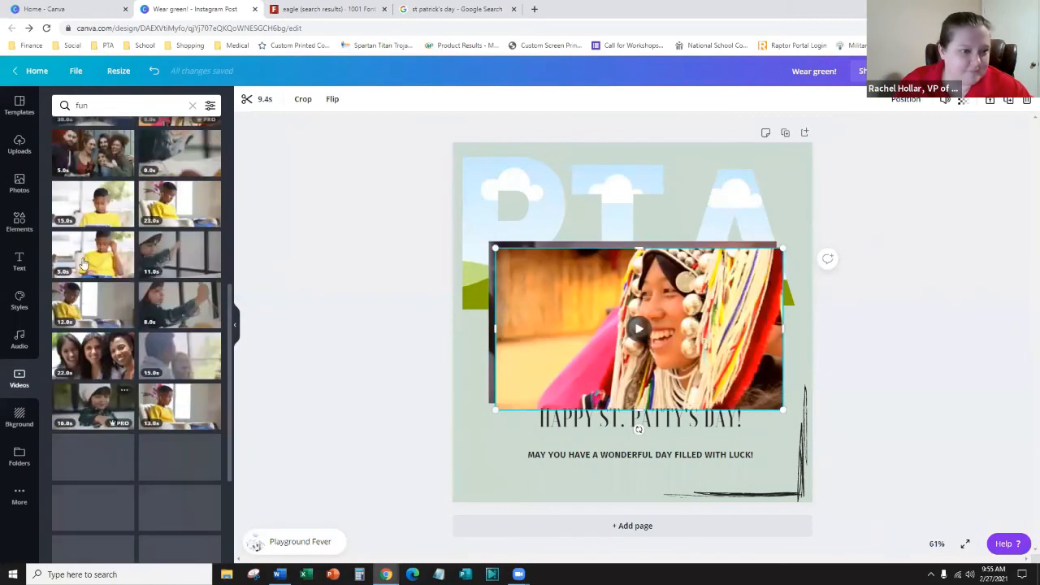
{"action": "left_click", "coordinate": [182, 259]}
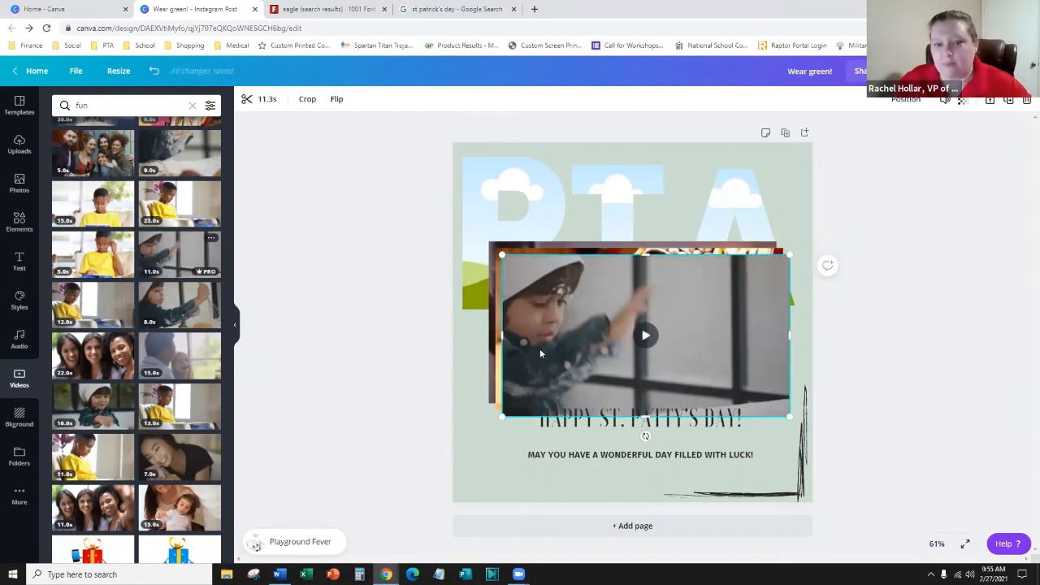
- Narrow the boy-at-the-window clip and position it over the P letter
{"action": "left_click_drag", "start_coordinate": [528, 255], "coordinate": [474, 242]}
{"action": "right_click", "coordinate": [478, 233]}
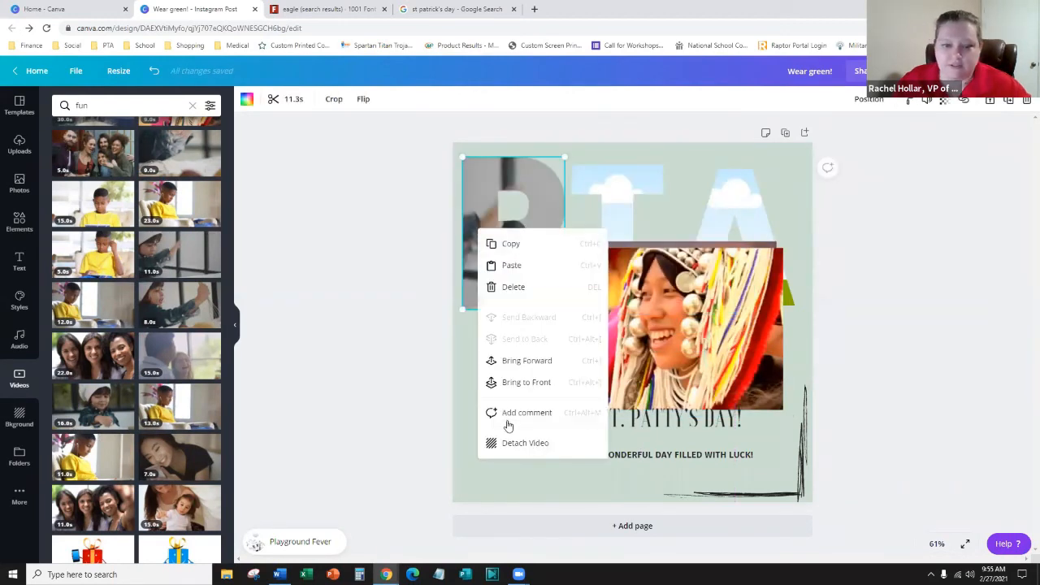
{"action": "left_click", "coordinate": [528, 443]}
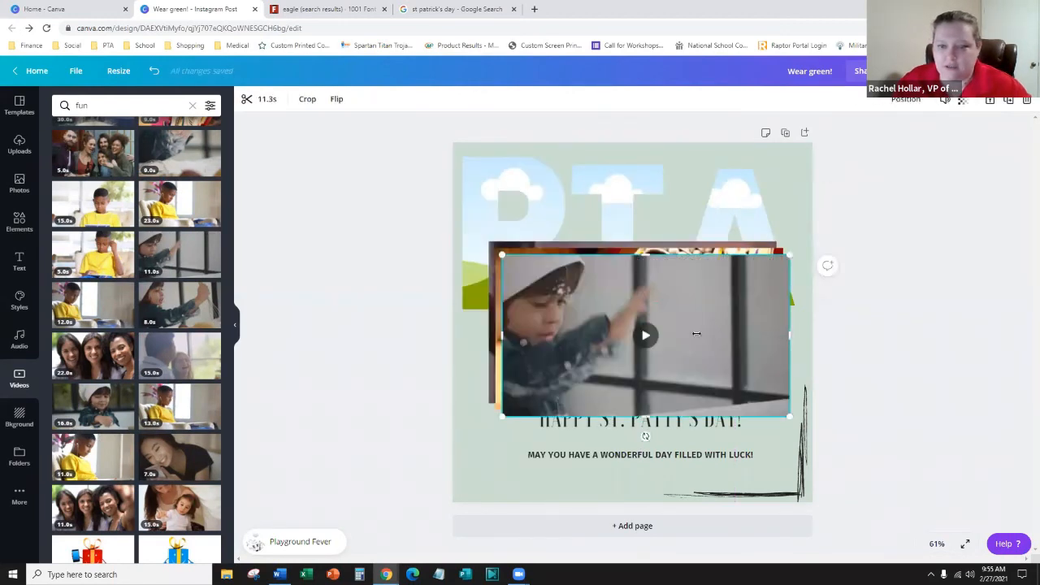
{"action": "left_click_drag", "start_coordinate": [697, 333], "coordinate": [667, 332]}
{"action": "left_click", "coordinate": [345, 351]}
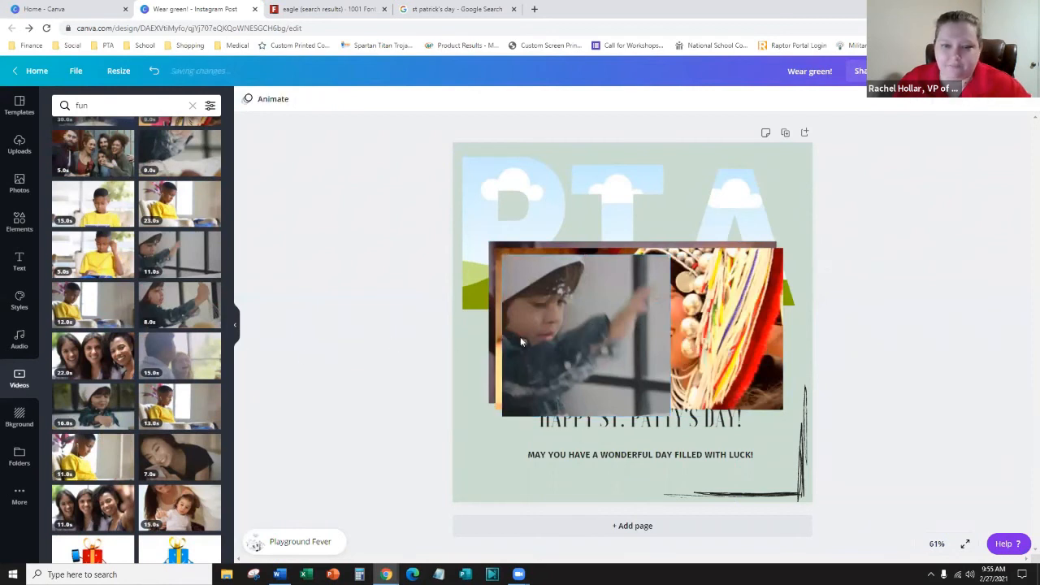
{"action": "left_click_drag", "start_coordinate": [565, 346], "coordinate": [504, 242]}
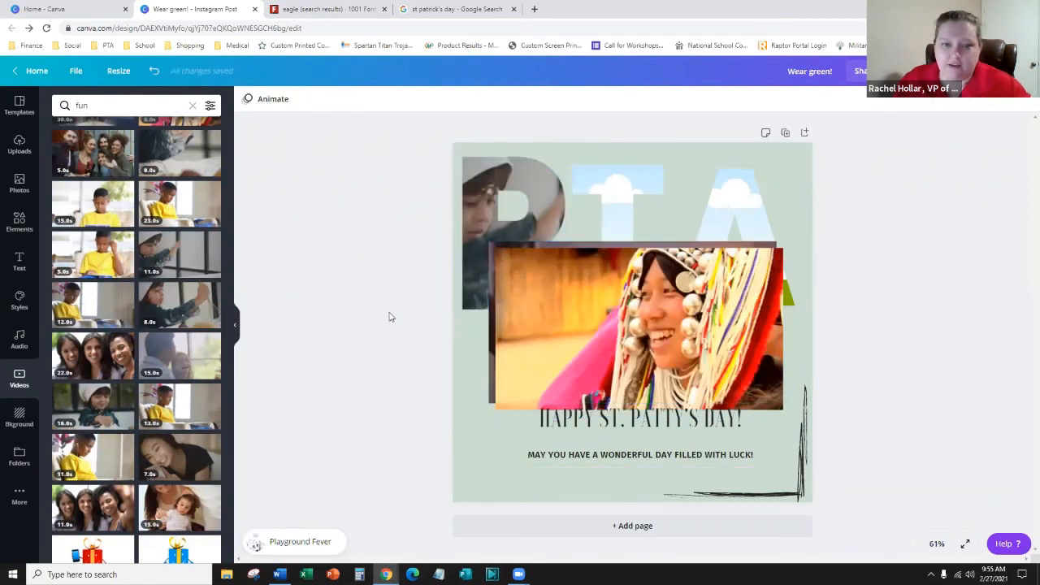
- Crop the smiling headdress woman clip from the left and put it in the A letter
{"action": "left_click", "coordinate": [620, 334]}
{"action": "right_click", "coordinate": [521, 328]}
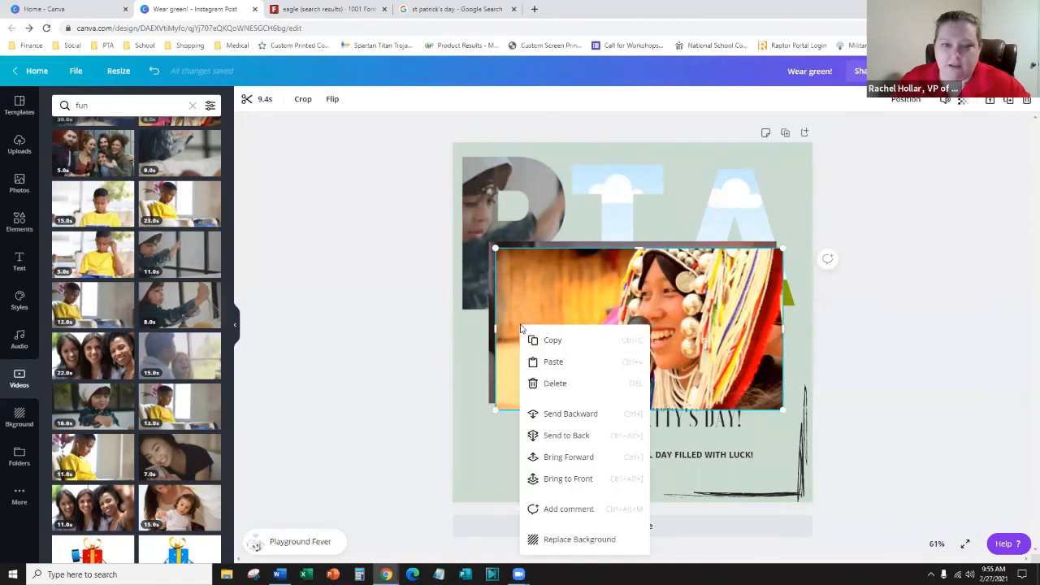
{"action": "left_click", "coordinate": [464, 331]}
{"action": "left_click", "coordinate": [532, 338]}
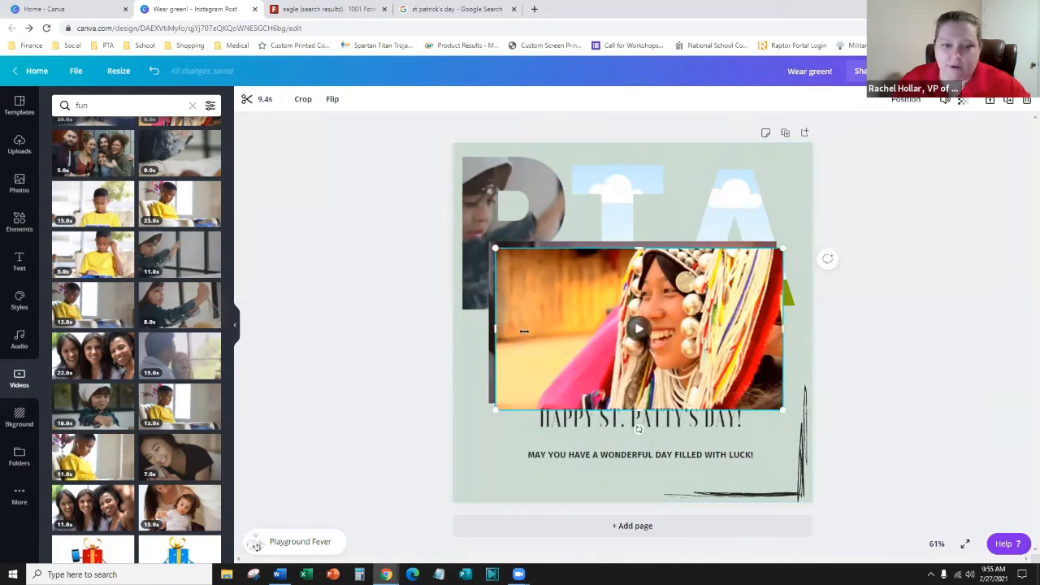
{"action": "left_click_drag", "start_coordinate": [524, 330], "coordinate": [610, 331]}
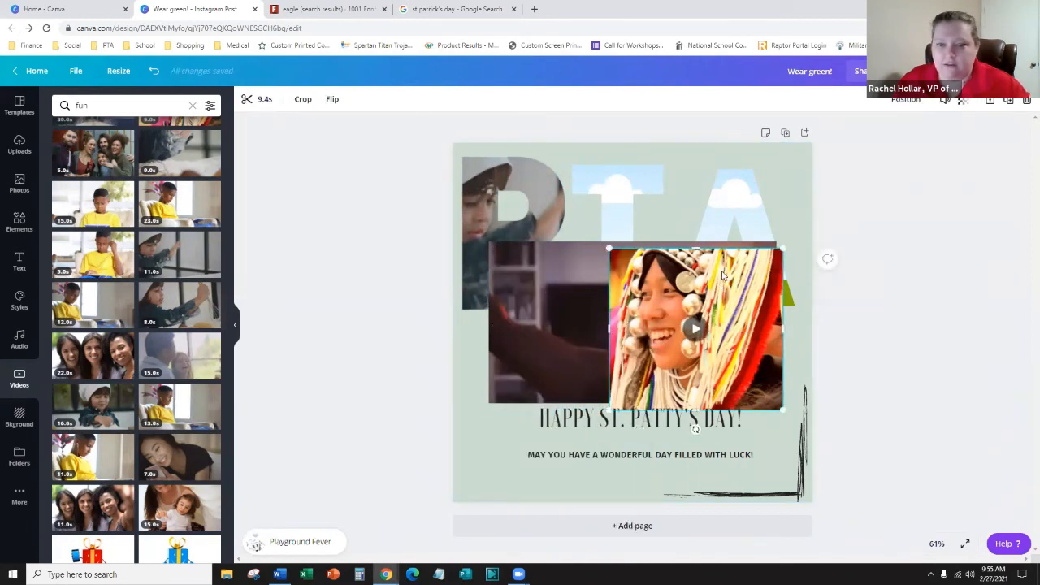
{"action": "left_click_drag", "start_coordinate": [722, 276], "coordinate": [690, 276]}
- Narrow the dark clip, place it in the T letter, and preview the PTA design
{"action": "left_click", "coordinate": [597, 337]}
{"action": "right_click", "coordinate": [607, 333]}
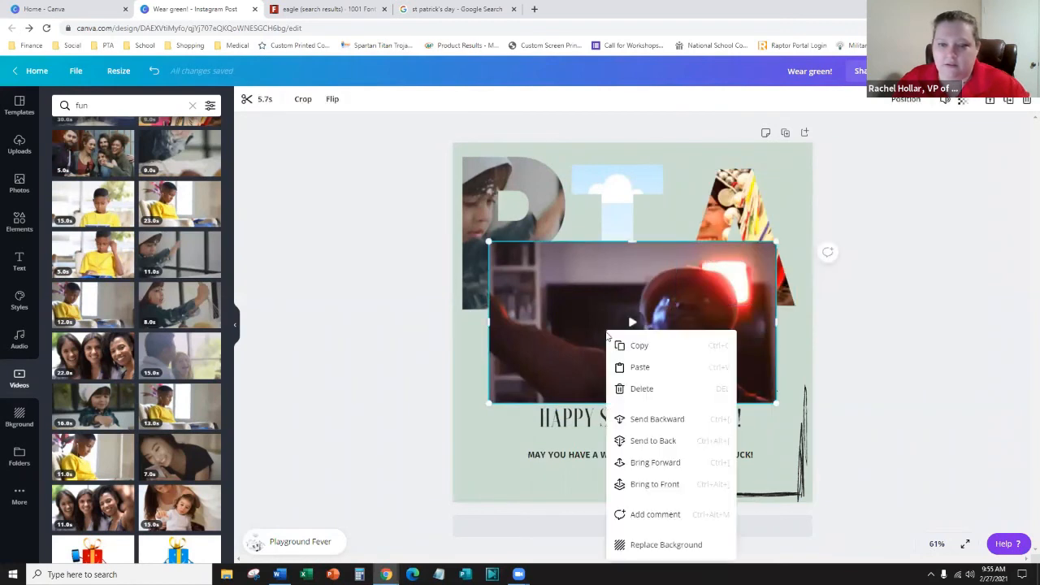
{"action": "left_click", "coordinate": [490, 323]}
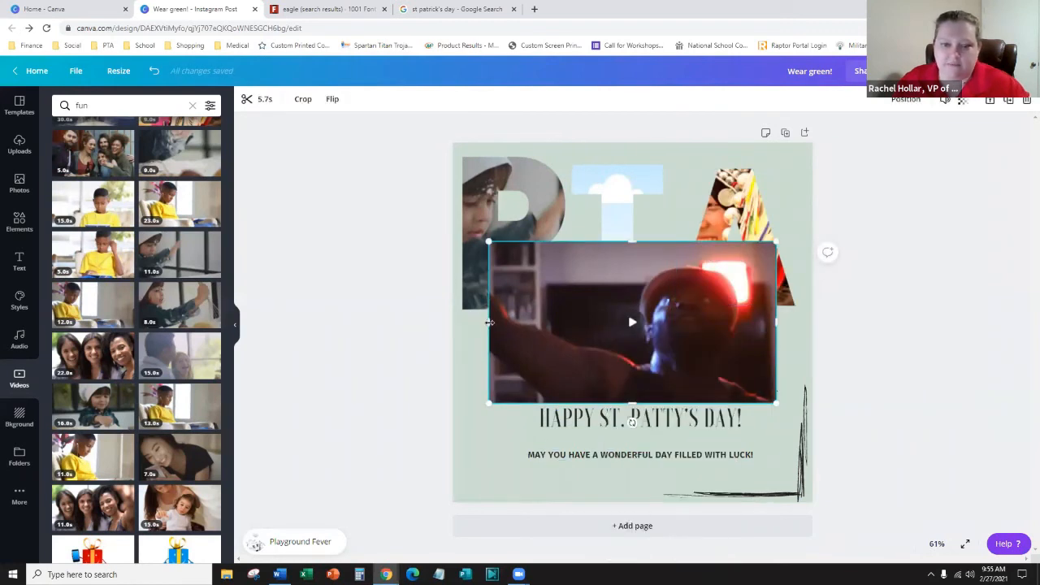
{"action": "left_click_drag", "start_coordinate": [515, 325], "coordinate": [588, 327]}
{"action": "left_click_drag", "start_coordinate": [722, 304], "coordinate": [620, 220]}
{"action": "left_click", "coordinate": [997, 257]}
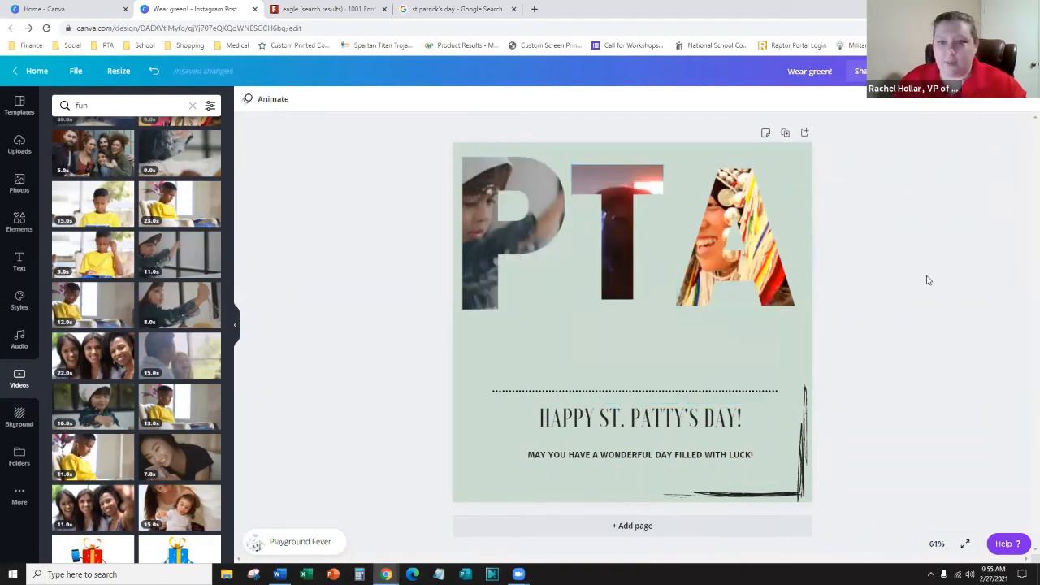
{"action": "left_click", "coordinate": [912, 72]}
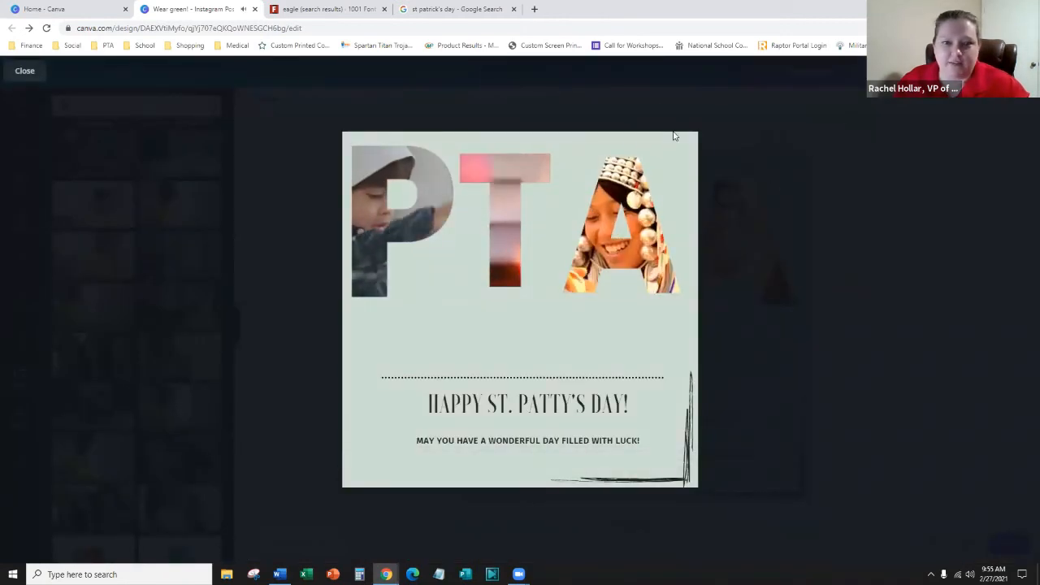
- Close the full-screen PTA video preview after it plays
{"action": "left_click", "coordinate": [24, 71]}
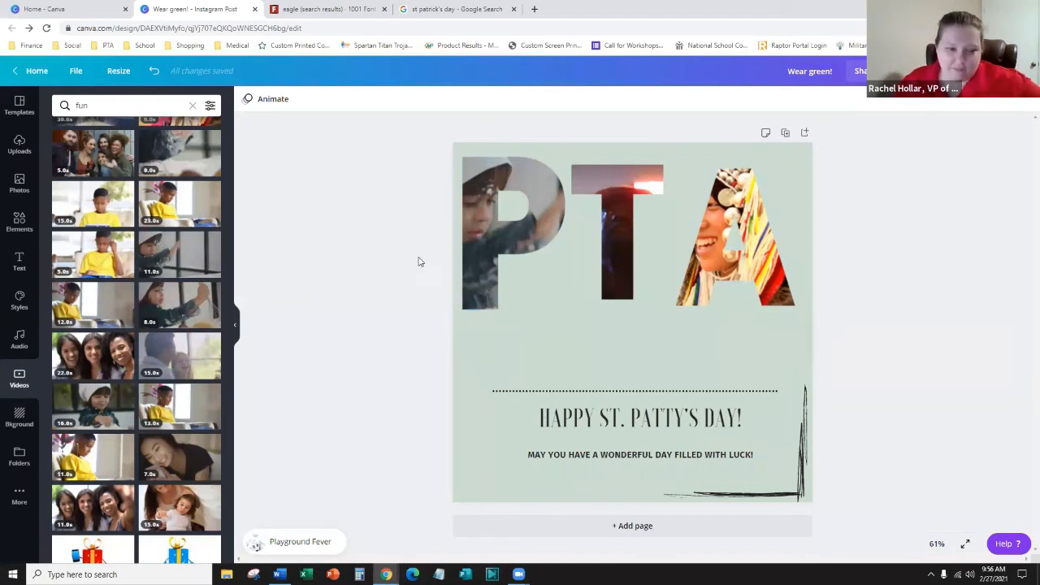
- Clear the 'fun' video search in the side panel
{"action": "left_click", "coordinate": [476, 249]}
{"action": "scroll", "coordinate": [80, 328], "scroll_direction": "down", "scroll_amount": 1}
{"action": "scroll", "coordinate": [80, 330], "scroll_direction": "down", "scroll_amount": 4}
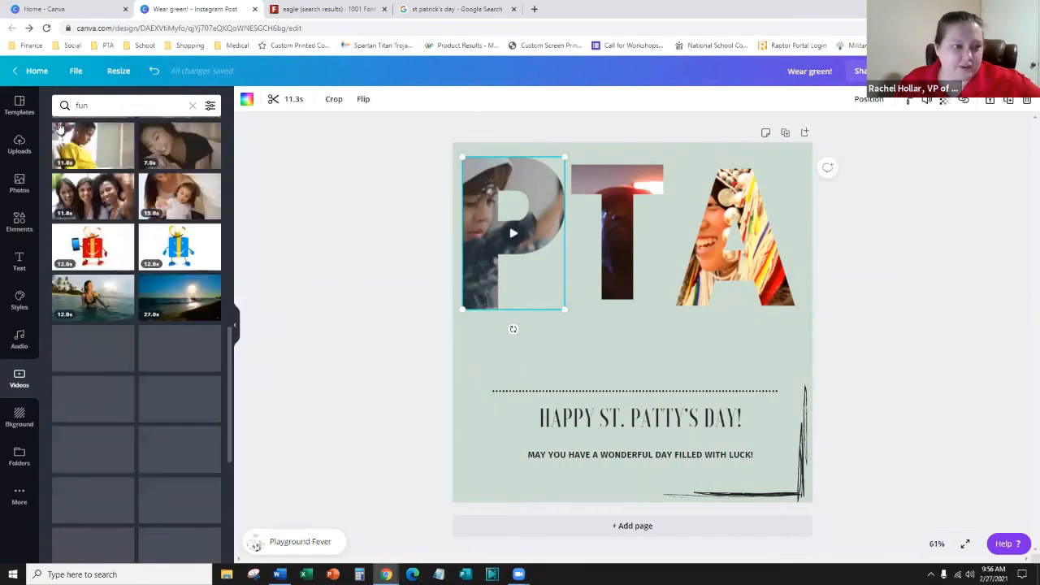
{"action": "left_click", "coordinate": [193, 106]}
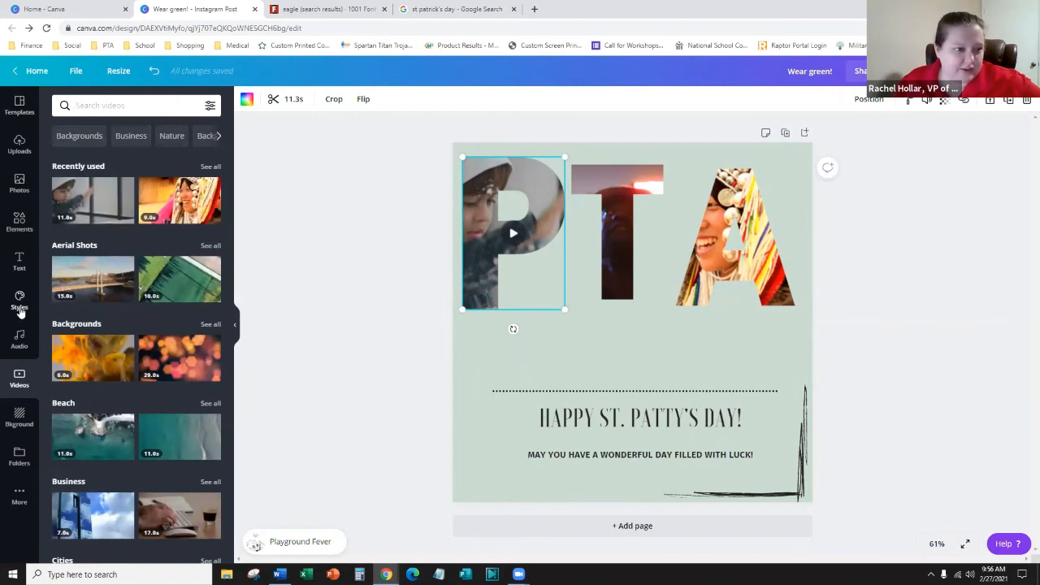
- In Elements, clear the Frames search and show all Grids layouts
{"action": "left_click", "coordinate": [22, 234]}
{"action": "scroll", "coordinate": [140, 317], "scroll_direction": "down", "scroll_amount": 10}
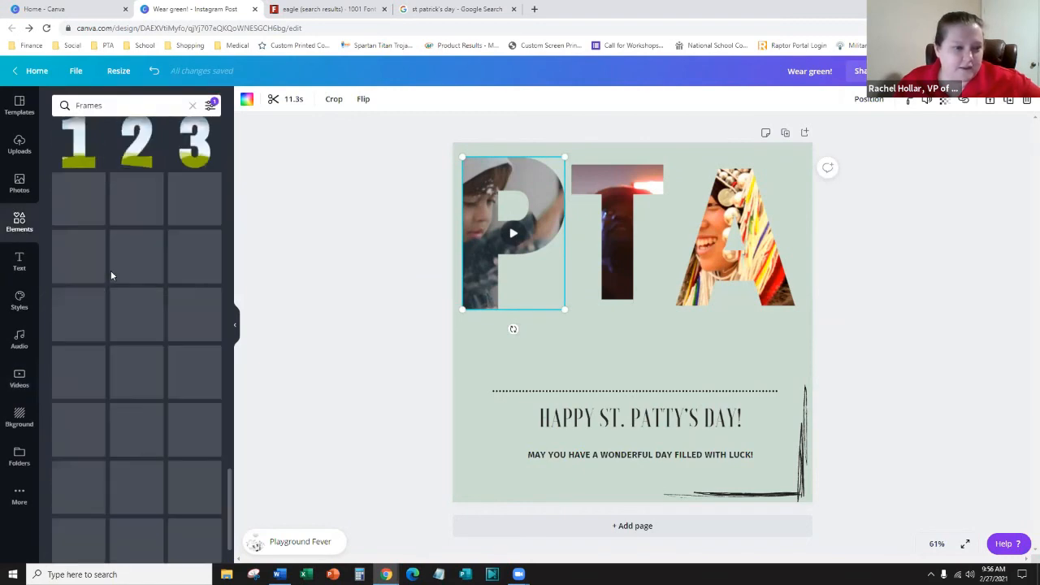
{"action": "scroll", "coordinate": [155, 252], "scroll_direction": "down", "scroll_amount": 3}
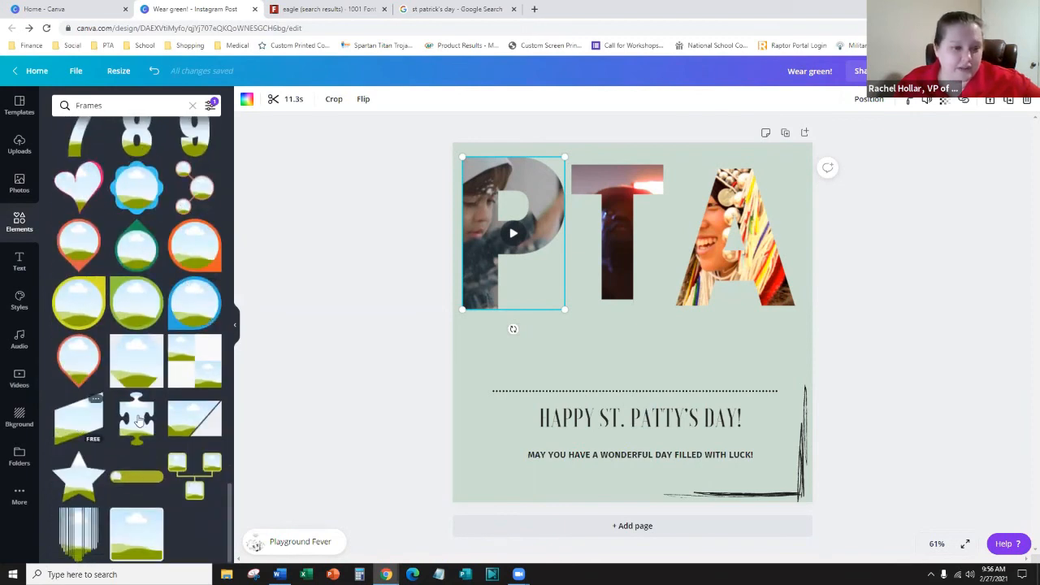
{"action": "left_click", "coordinate": [193, 109]}
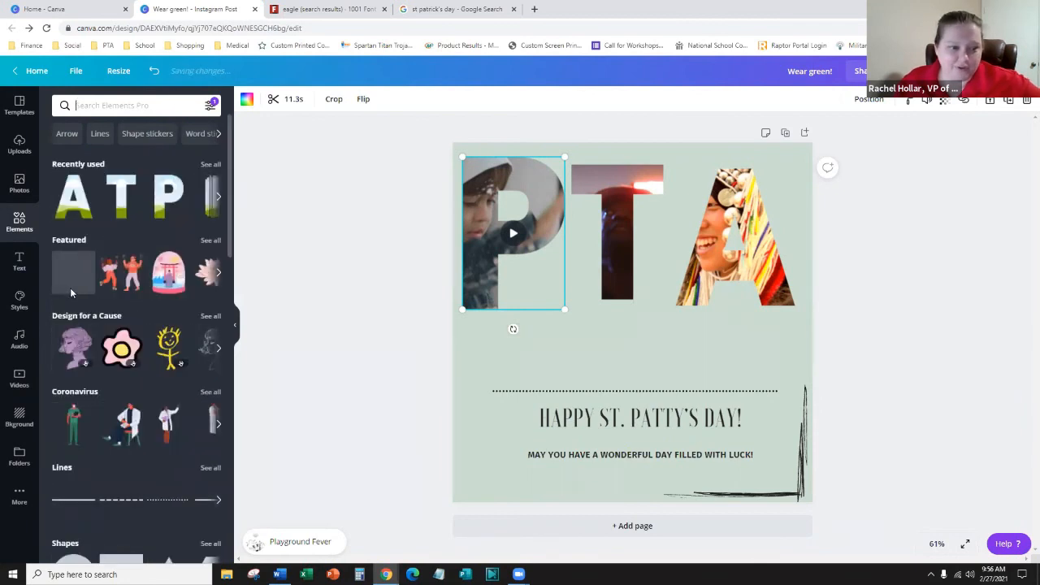
{"action": "scroll", "coordinate": [70, 293], "scroll_direction": "down", "scroll_amount": 6}
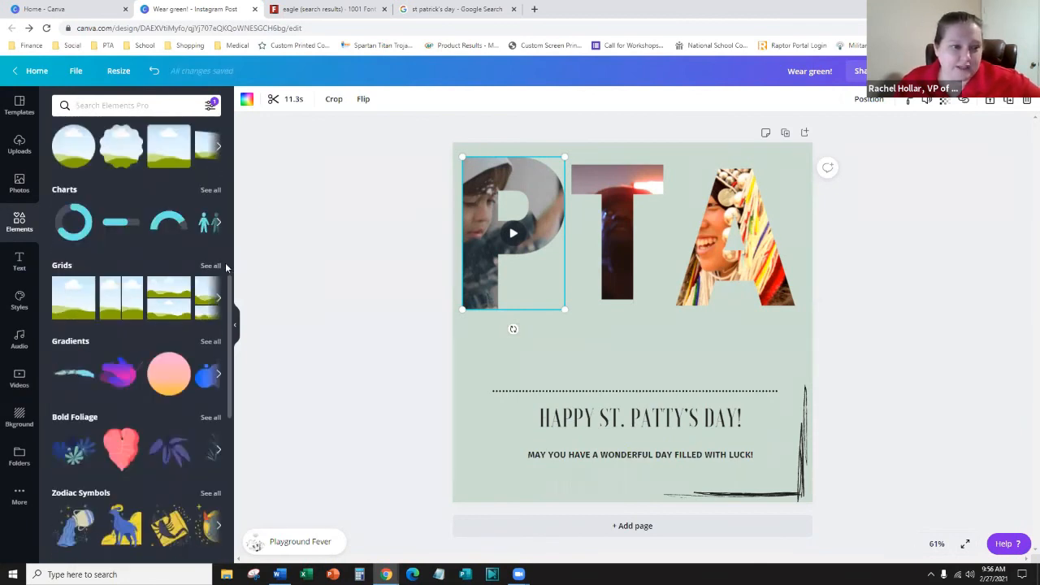
{"action": "left_click", "coordinate": [210, 266]}
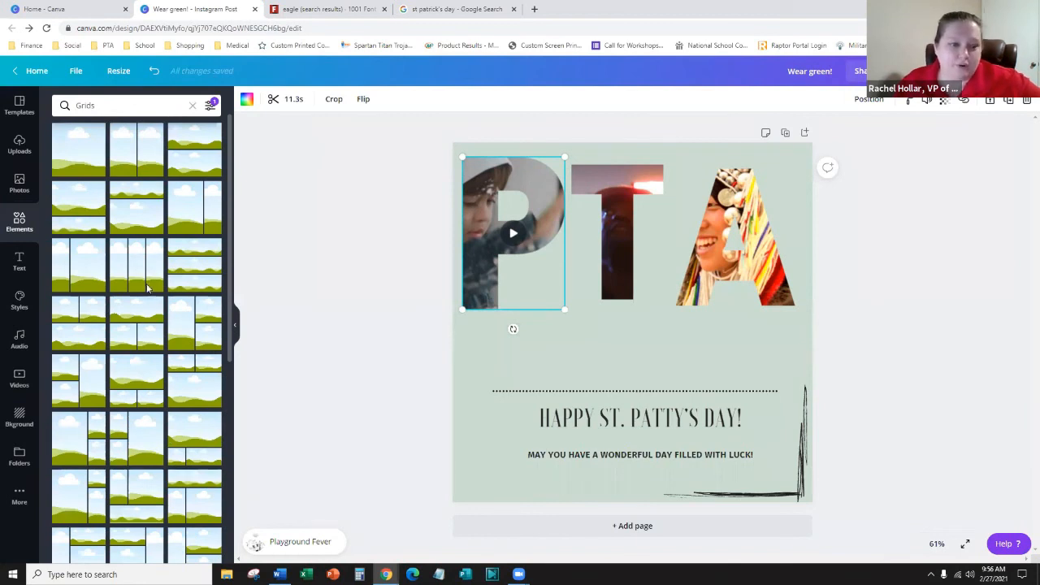
{"action": "scroll", "coordinate": [147, 288], "scroll_direction": "down", "scroll_amount": 3}
{"action": "right_click", "coordinate": [551, 198]}
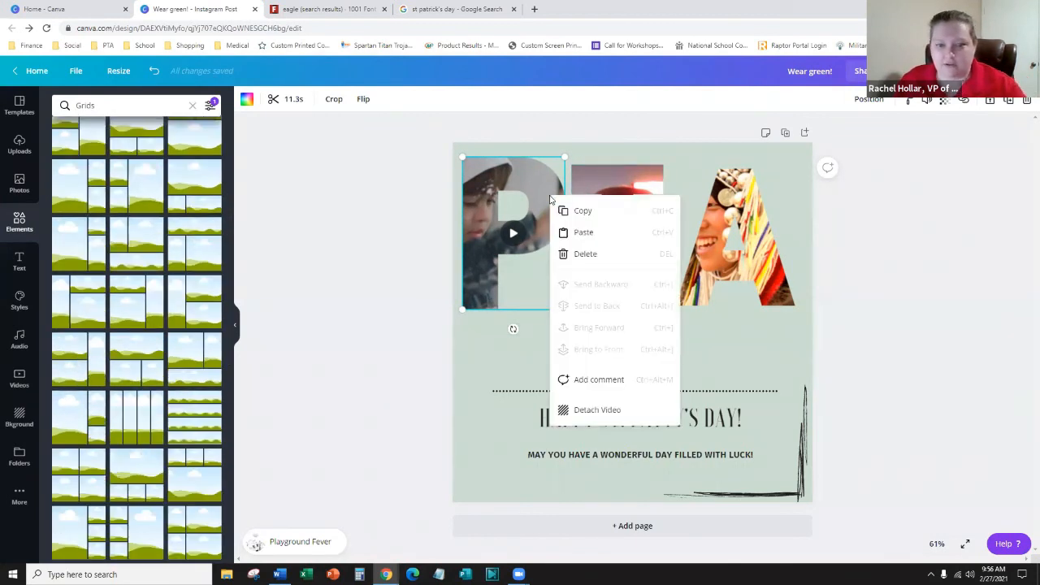
- Delete the videos from the P, T and A letters and remove the letter frames
{"action": "left_click", "coordinate": [548, 173]}
{"action": "key", "text": "Delete"}
{"action": "left_click", "coordinate": [625, 184]}
{"action": "key", "text": "Delete"}
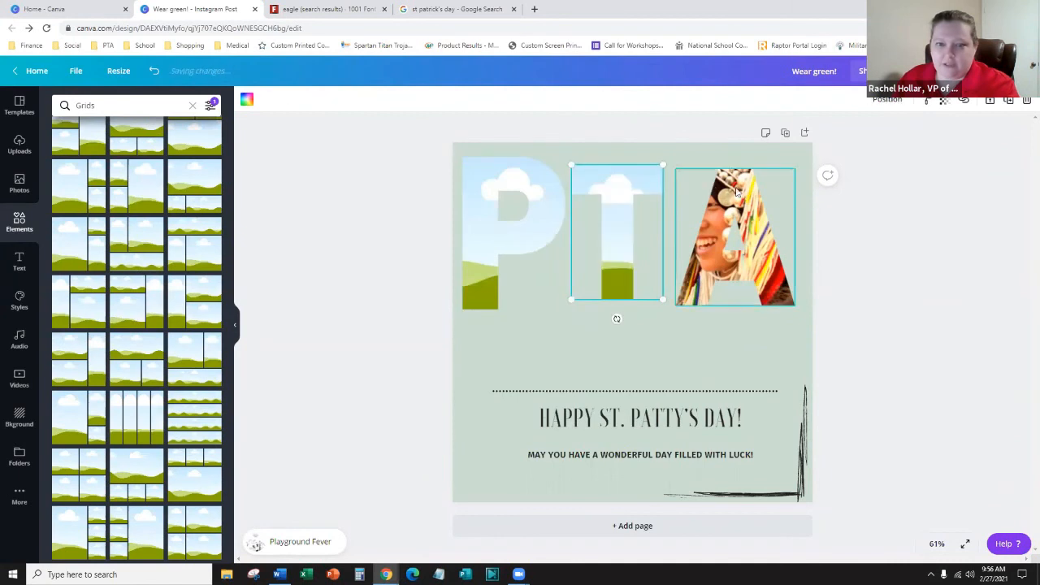
{"action": "left_click", "coordinate": [738, 192]}
{"action": "key", "text": "Delete"}
{"action": "key", "text": "Delete"}
{"action": "left_click", "coordinate": [616, 195]}
{"action": "key", "text": "Delete"}
{"action": "left_click", "coordinate": [508, 191]}
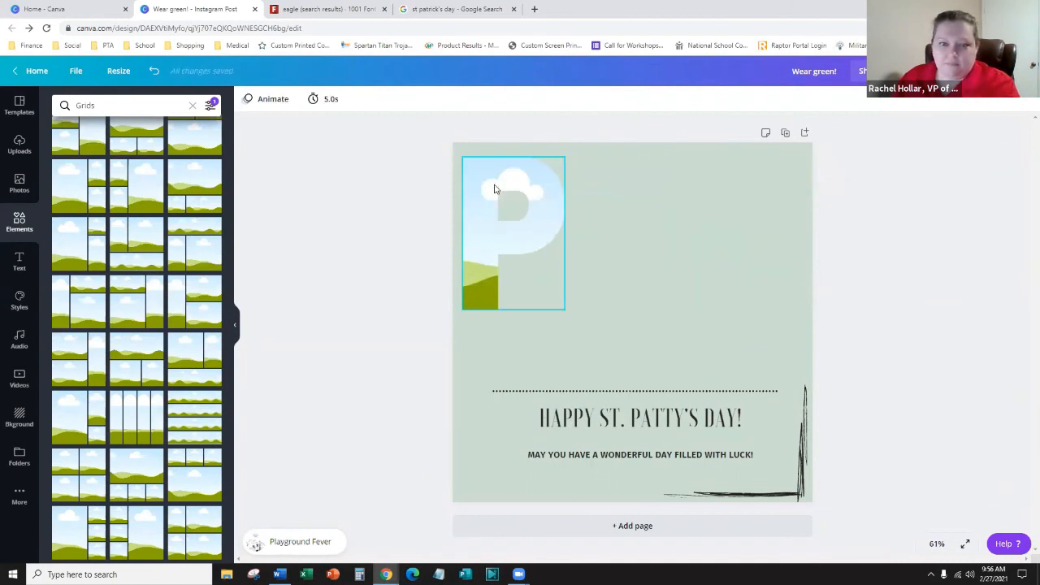
{"action": "key", "text": "Delete"}
- Delete the greeting text, dotted line and brush strokes together
{"action": "left_click", "coordinate": [570, 369]}
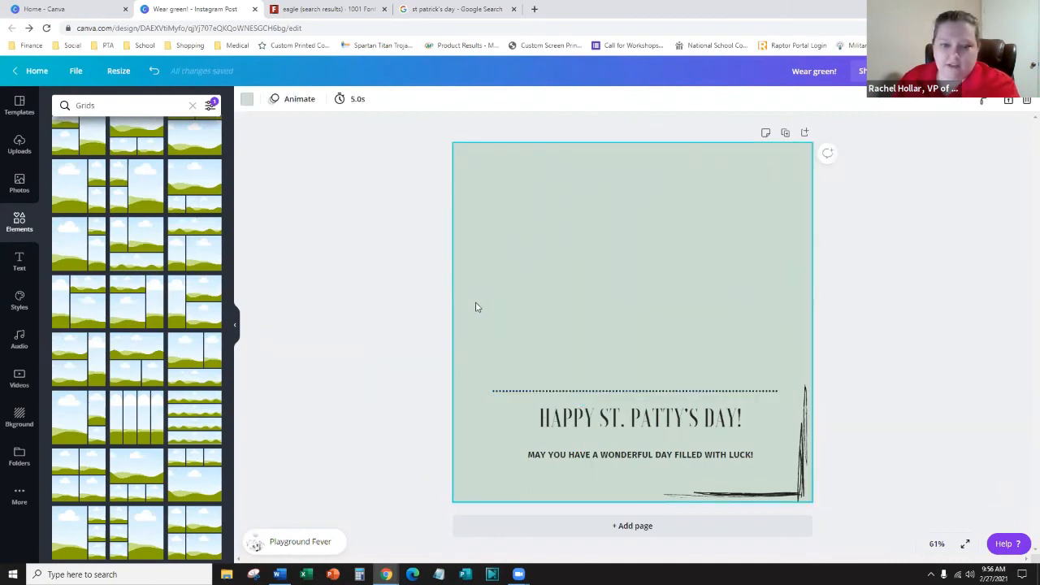
{"action": "mouse_move", "coordinate": [475, 304]}
{"action": "left_mouse_down"}
{"action": "mouse_move", "coordinate": [811, 511]}
{"action": "mouse_move", "coordinate": [848, 515]}
{"action": "left_mouse_up"}
{"action": "key", "text": "Delete"}
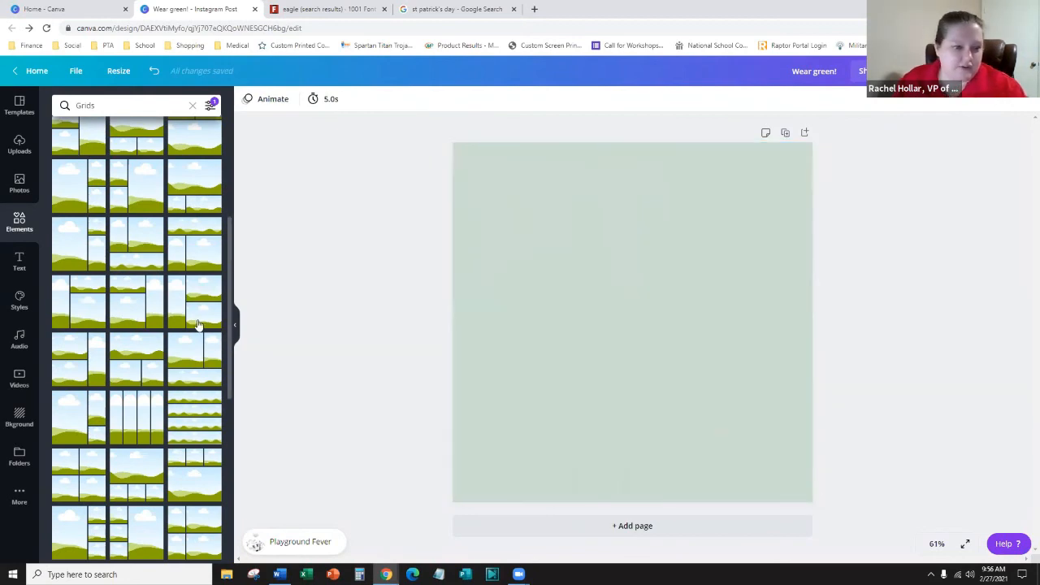
- Apply the grid with one tall cell and three stacked small cells to fill the page
{"action": "scroll", "coordinate": [174, 339], "scroll_direction": "down", "scroll_amount": 5}
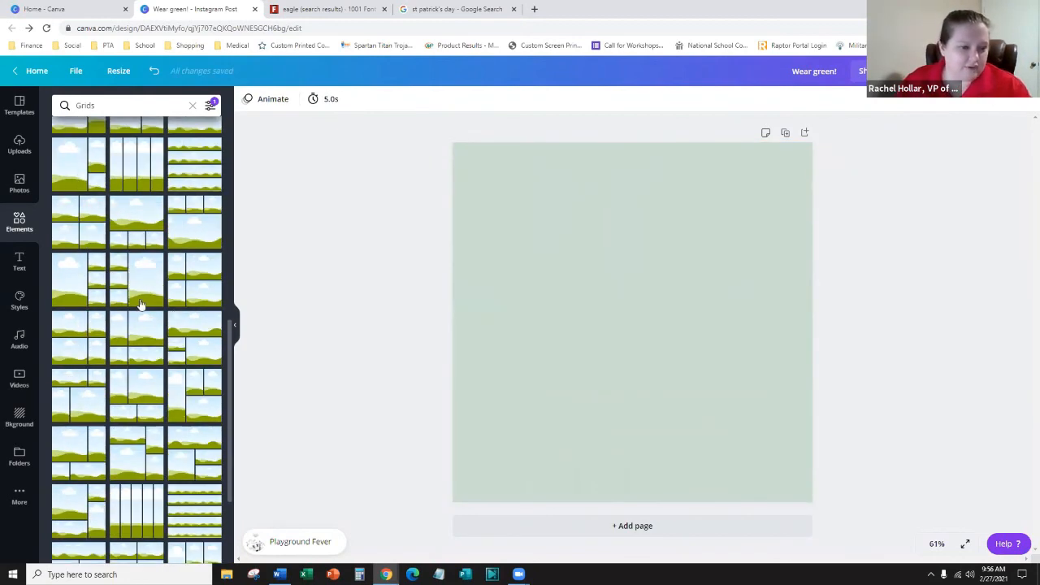
{"action": "scroll", "coordinate": [139, 309], "scroll_direction": "down", "scroll_amount": 2}
{"action": "scroll", "coordinate": [140, 268], "scroll_direction": "down", "scroll_amount": 3}
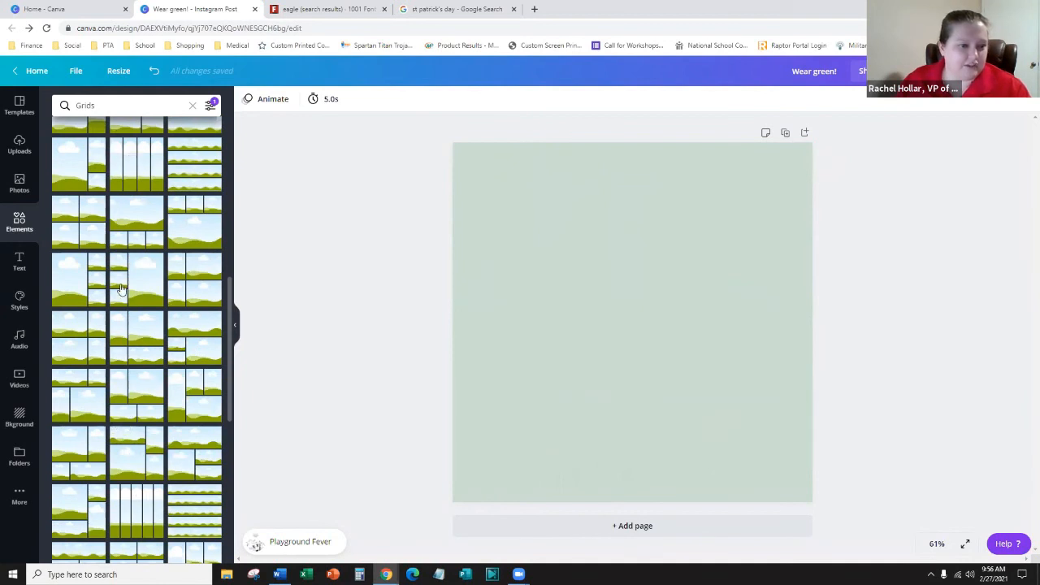
{"action": "left_click", "coordinate": [151, 283]}
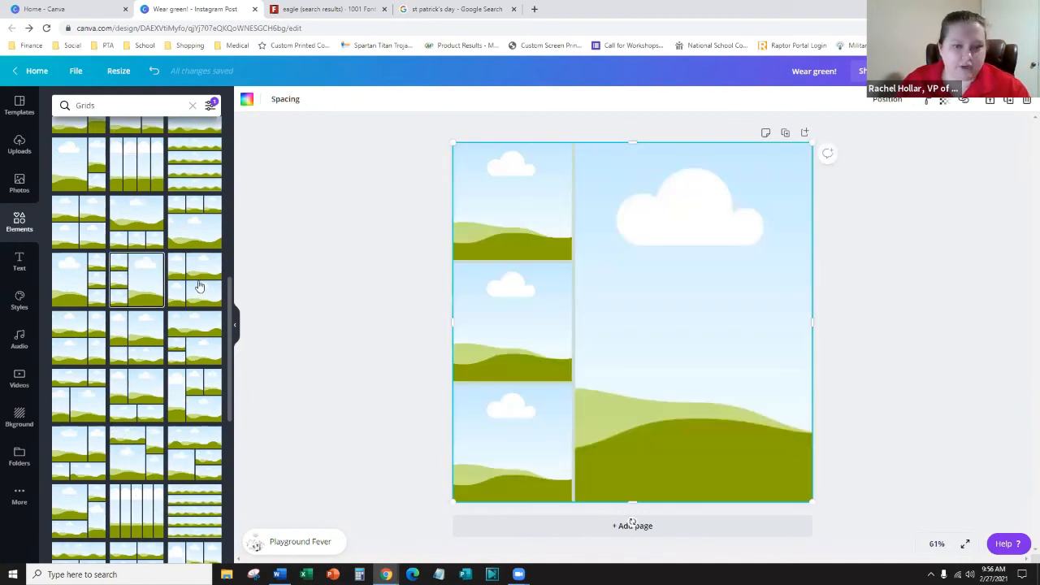
{"action": "left_click", "coordinate": [354, 275]}
{"action": "left_click", "coordinate": [584, 228]}
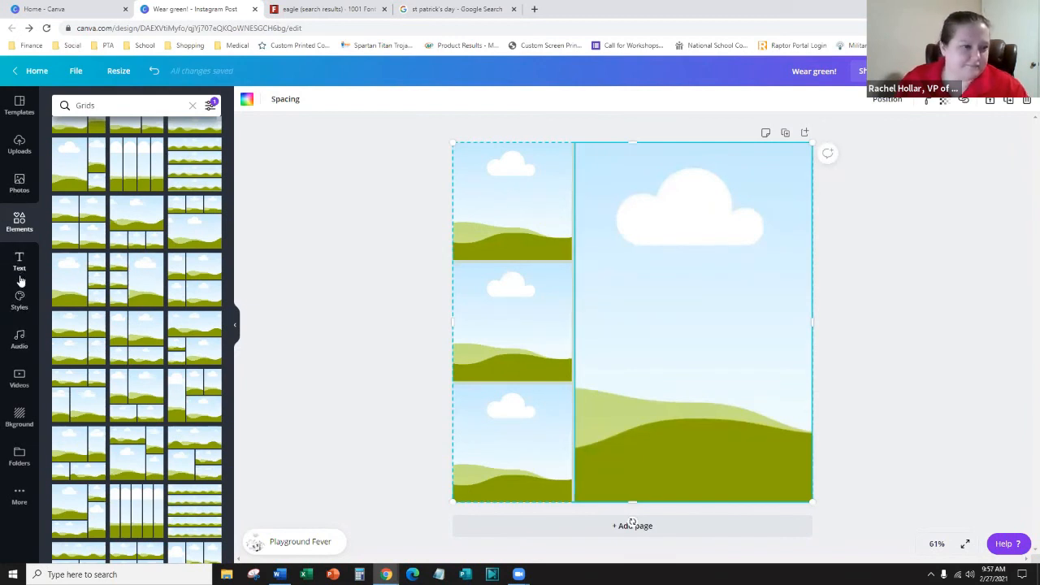
- Search stock videos for 'sun', then replace the search with 'hiking'
{"action": "left_click", "coordinate": [20, 378]}
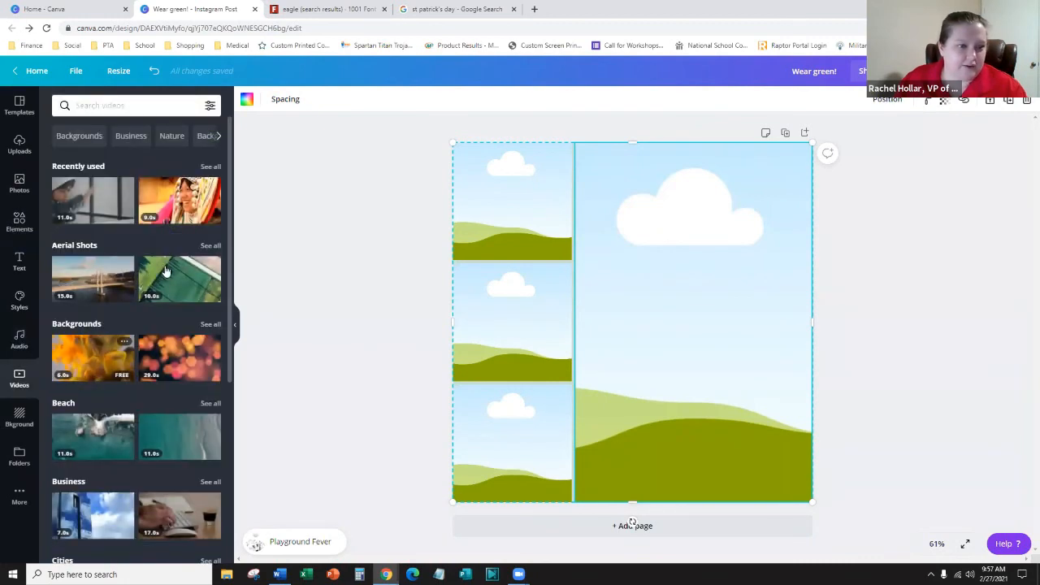
{"action": "scroll", "coordinate": [155, 165], "scroll_direction": "down", "scroll_amount": 3}
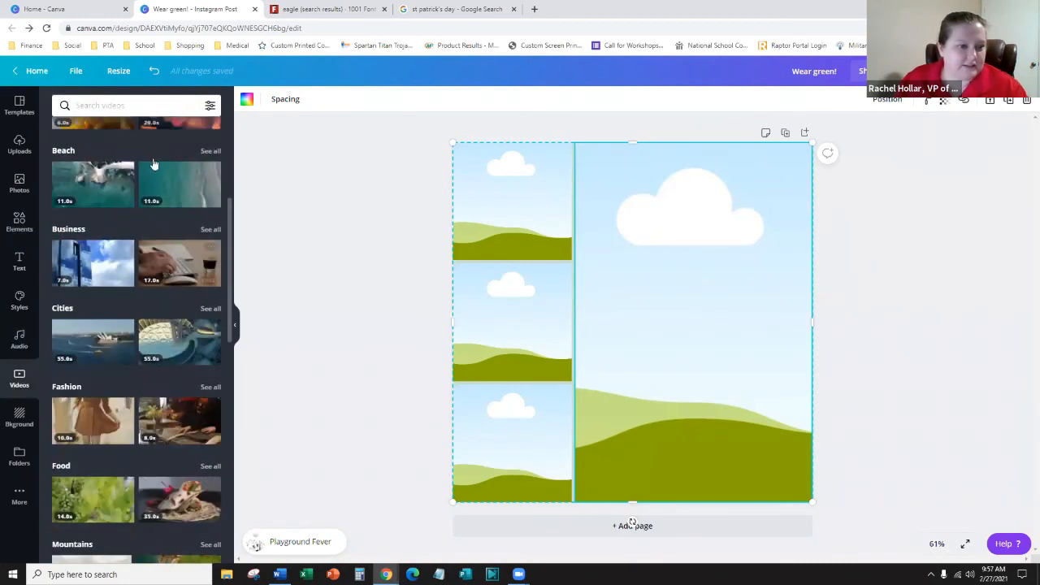
{"action": "left_click", "coordinate": [139, 106]}
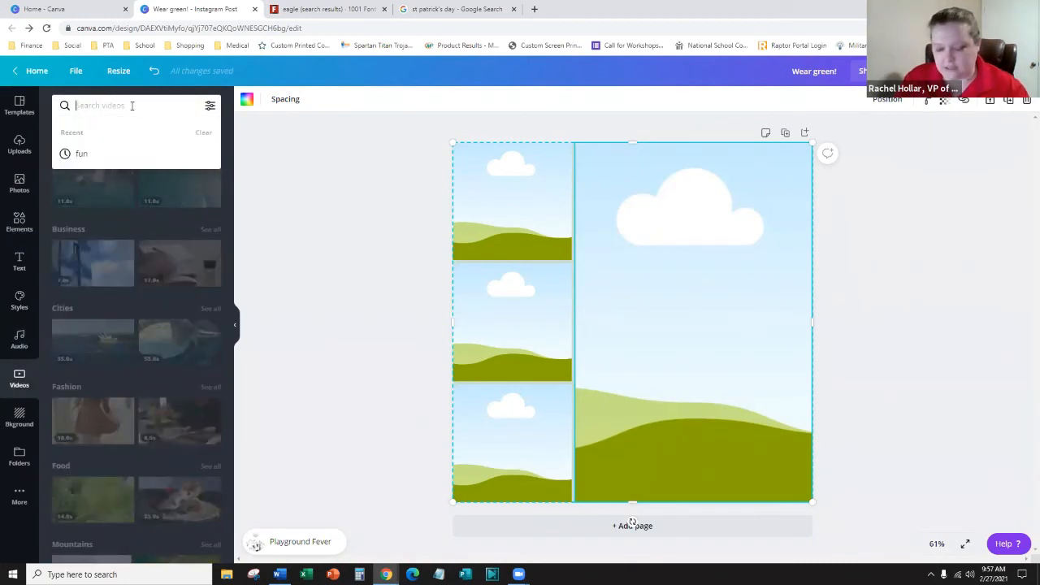
{"action": "type", "text": "sun"}
{"action": "key", "text": "Return"}
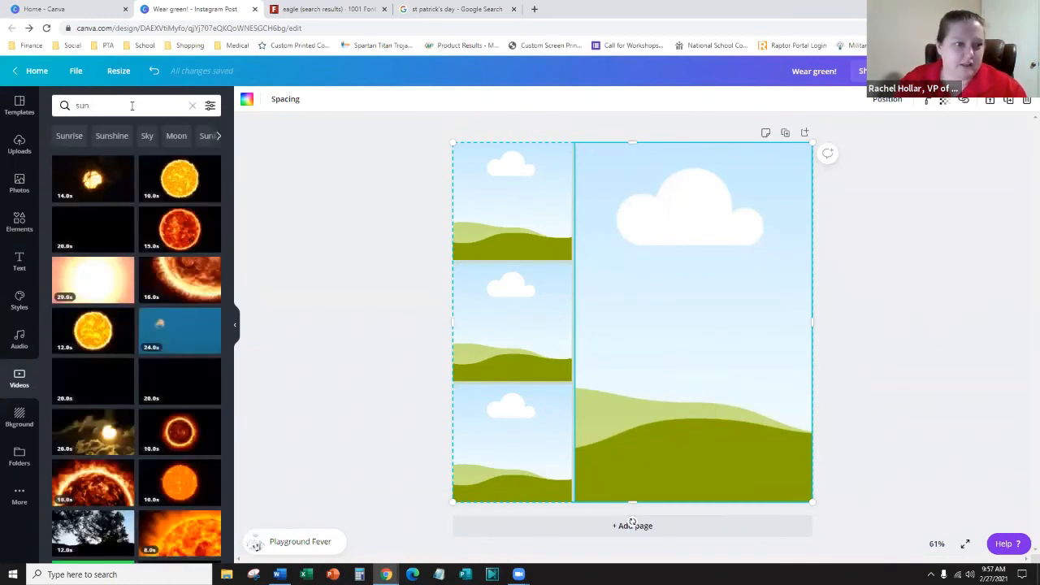
{"action": "scroll", "coordinate": [182, 317], "scroll_direction": "down", "scroll_amount": 3}
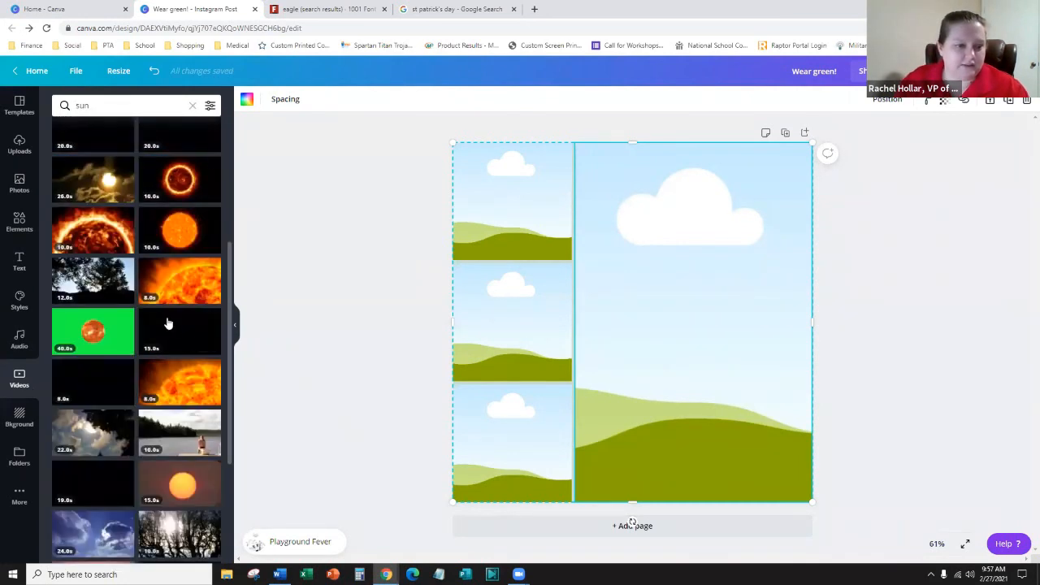
{"action": "scroll", "coordinate": [163, 309], "scroll_direction": "down", "scroll_amount": 2}
{"action": "left_click", "coordinate": [107, 103]}
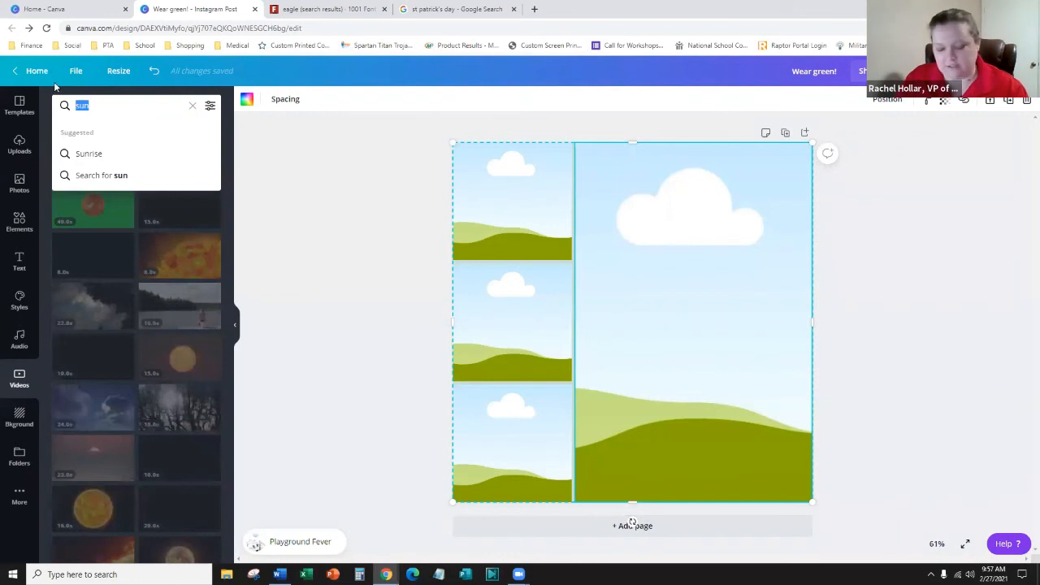
{"action": "key", "text": "BackSpace"}
{"action": "key", "text": "BackSpace"}
{"action": "key", "text": "BackSpace"}
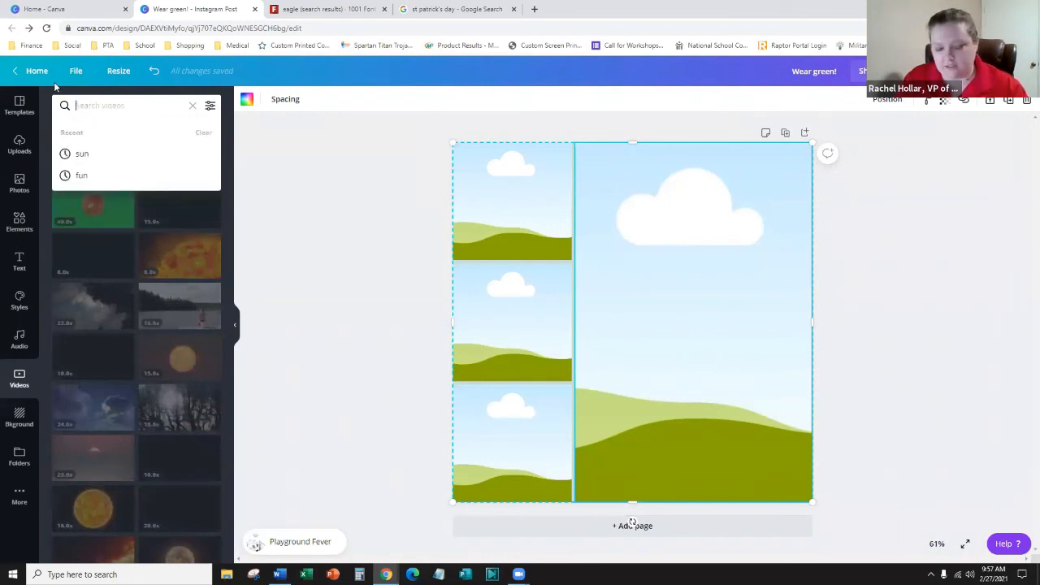
{"action": "type", "text": "hiking"}
{"action": "key", "text": "Return"}
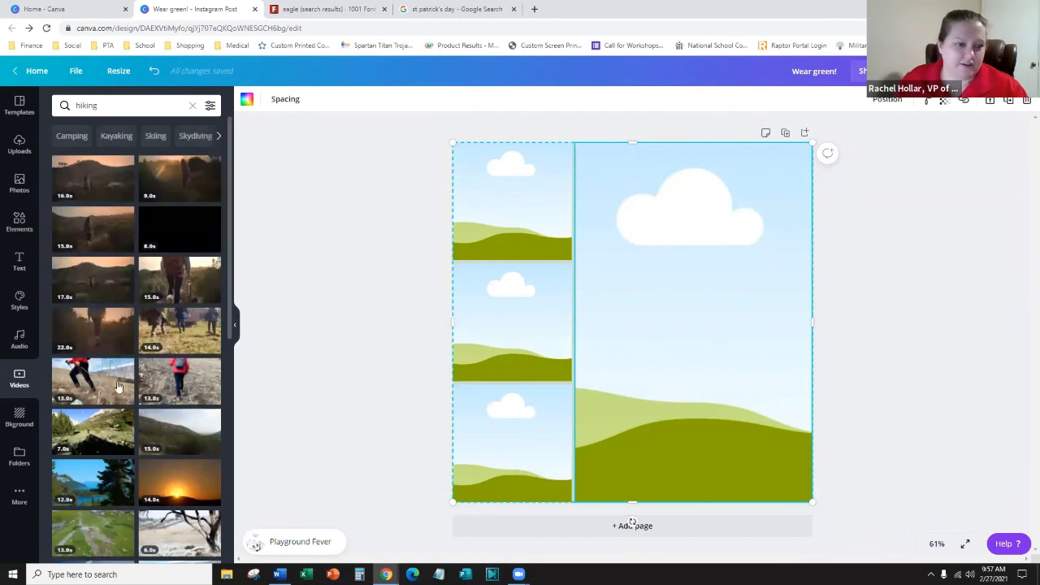
- Place the hiker-with-poles clip in the top-left cell and a hiker clip in the large right cell
{"action": "left_click", "coordinate": [177, 382]}
{"action": "left_click_drag", "start_coordinate": [762, 343], "coordinate": [757, 331]}
{"action": "left_click_drag", "start_coordinate": [638, 247], "coordinate": [496, 195]}
{"action": "scroll", "coordinate": [138, 425], "scroll_direction": "down", "scroll_amount": 3}
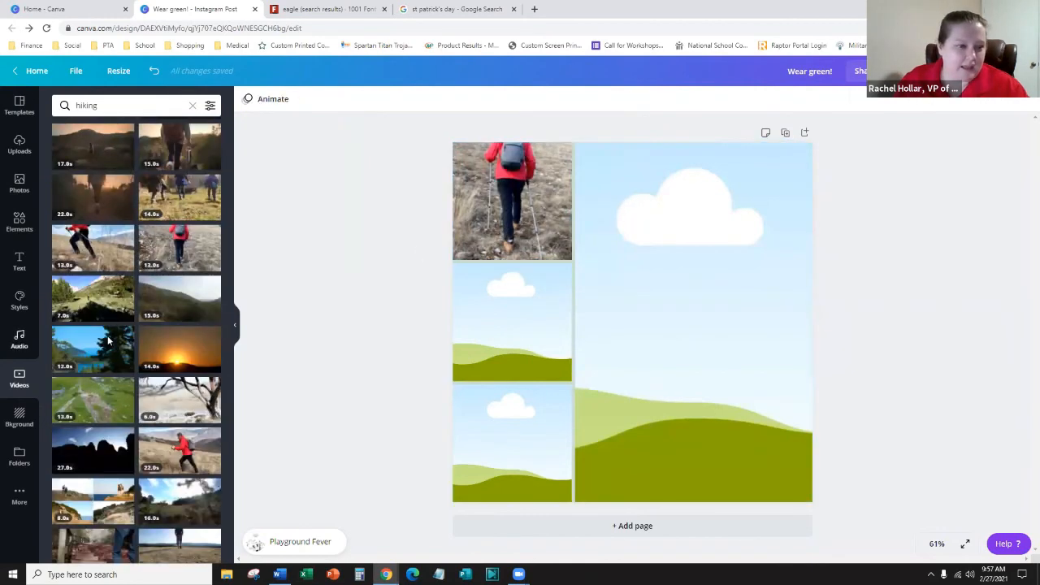
{"action": "scroll", "coordinate": [201, 334], "scroll_direction": "down", "scroll_amount": 2}
{"action": "left_click_drag", "start_coordinate": [202, 333], "coordinate": [593, 330]}
- Put the stone-stairs clip in the middle cell and the backpack hiker bottom-left, then preview
{"action": "scroll", "coordinate": [88, 391], "scroll_direction": "down", "scroll_amount": 1}
{"action": "scroll", "coordinate": [88, 392], "scroll_direction": "down", "scroll_amount": 3}
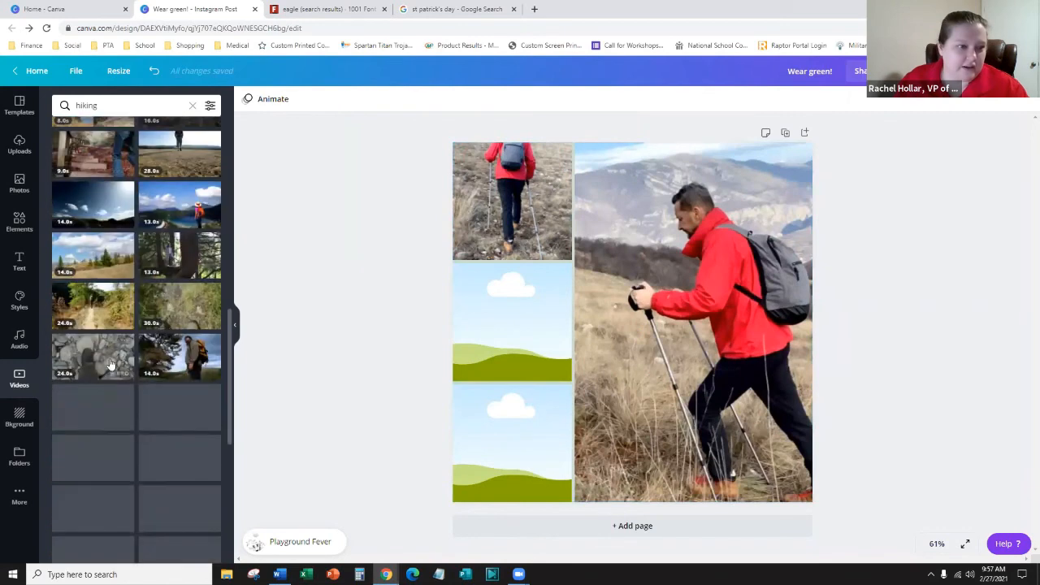
{"action": "left_click_drag", "start_coordinate": [559, 352], "coordinate": [529, 333]}
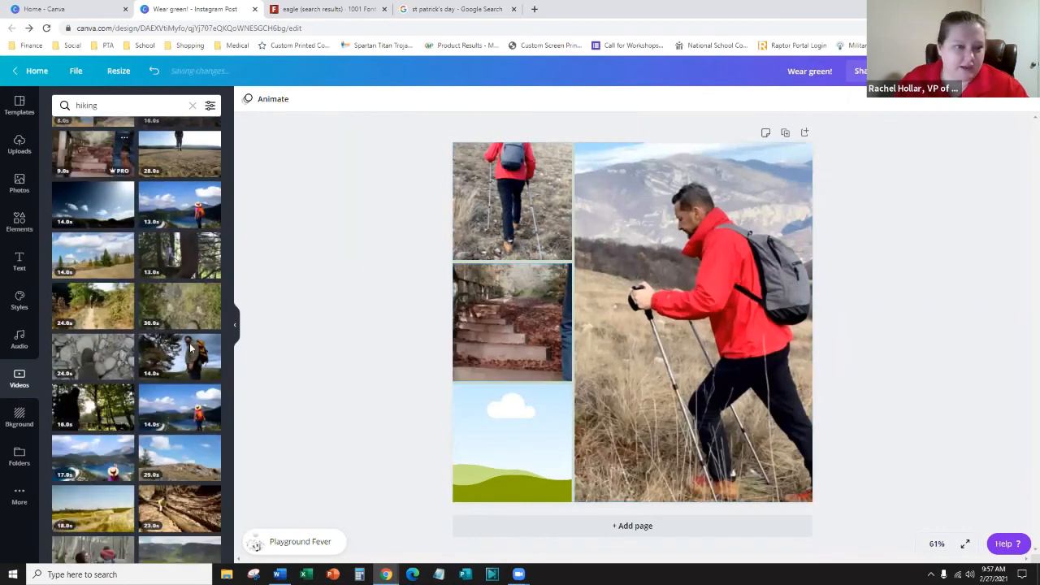
{"action": "left_click_drag", "start_coordinate": [421, 473], "coordinate": [504, 443]}
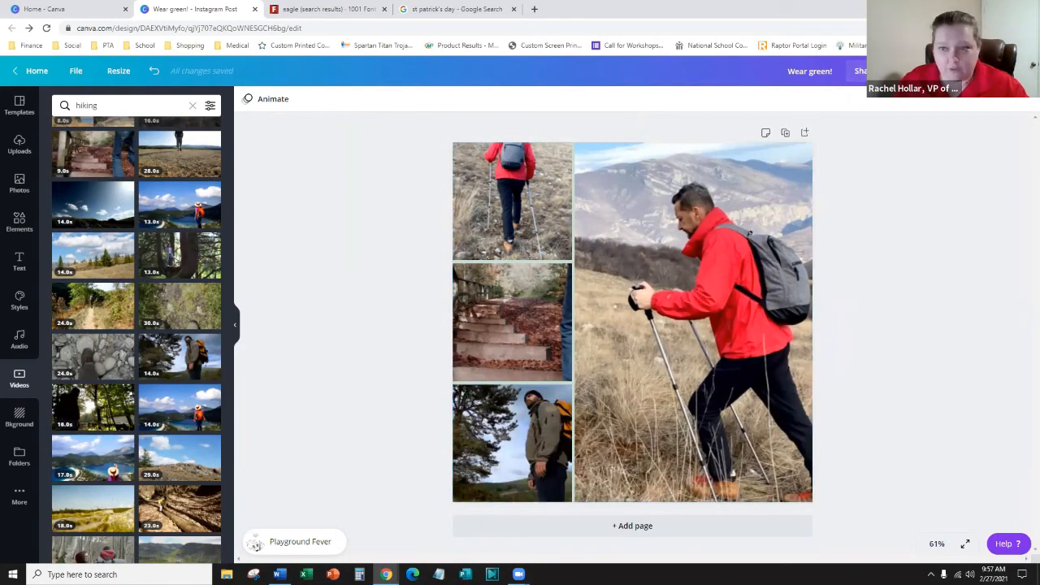
{"action": "left_click", "coordinate": [914, 72]}
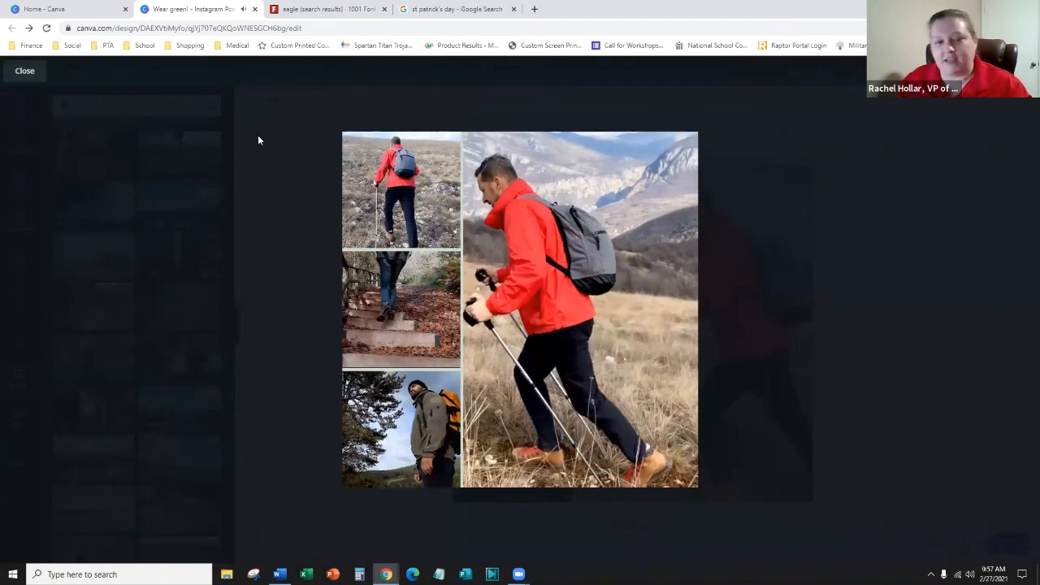
- Close the hiking collage preview and bring up the grid layouts library
{"action": "left_click", "coordinate": [21, 71]}
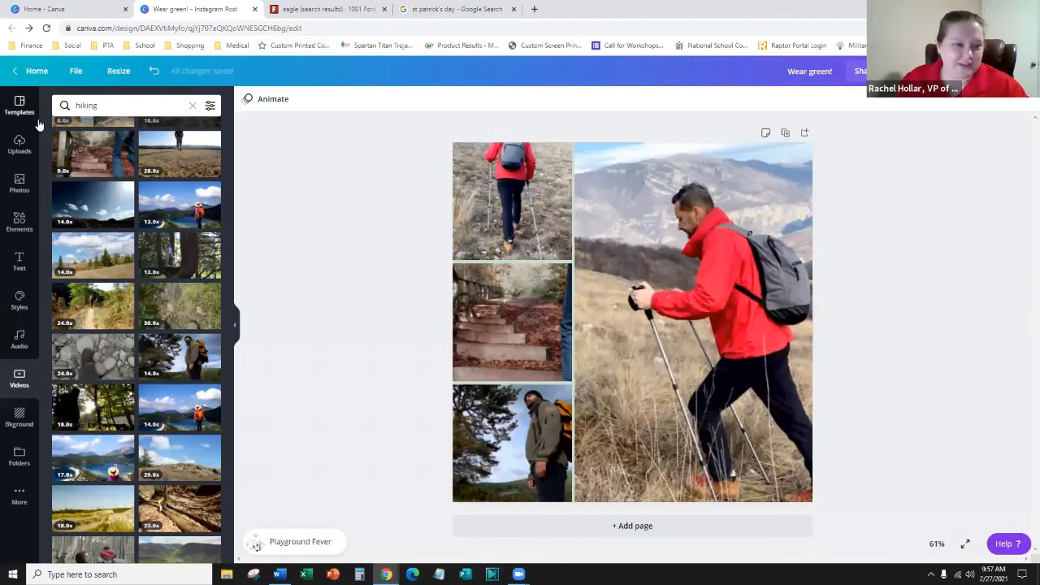
{"action": "left_click", "coordinate": [24, 217]}
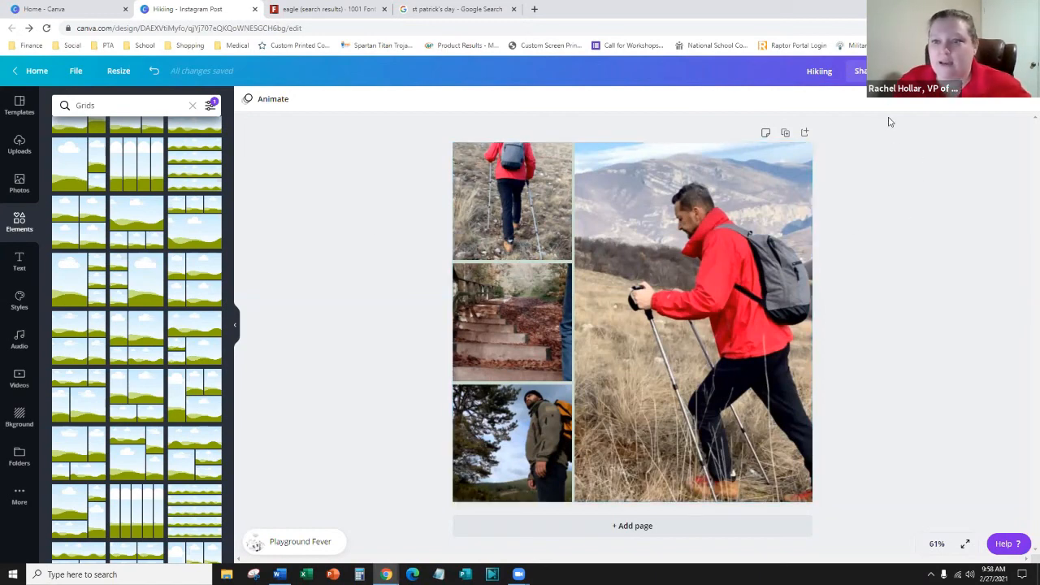
- Give the team 'Can edit' access in the Share panel
{"action": "left_click", "coordinate": [864, 73]}
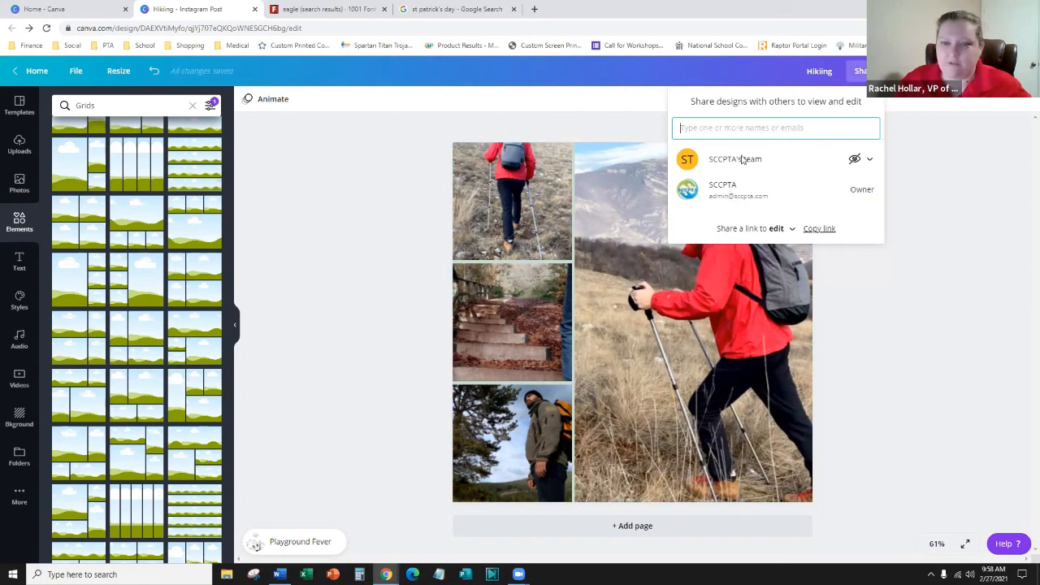
{"action": "left_click", "coordinate": [871, 163]}
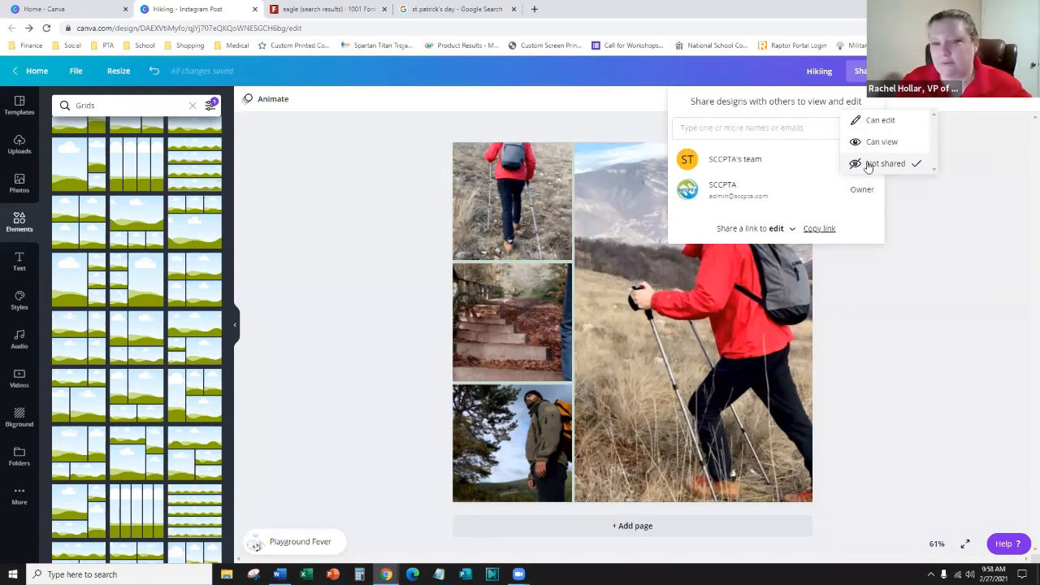
{"action": "left_click", "coordinate": [881, 120]}
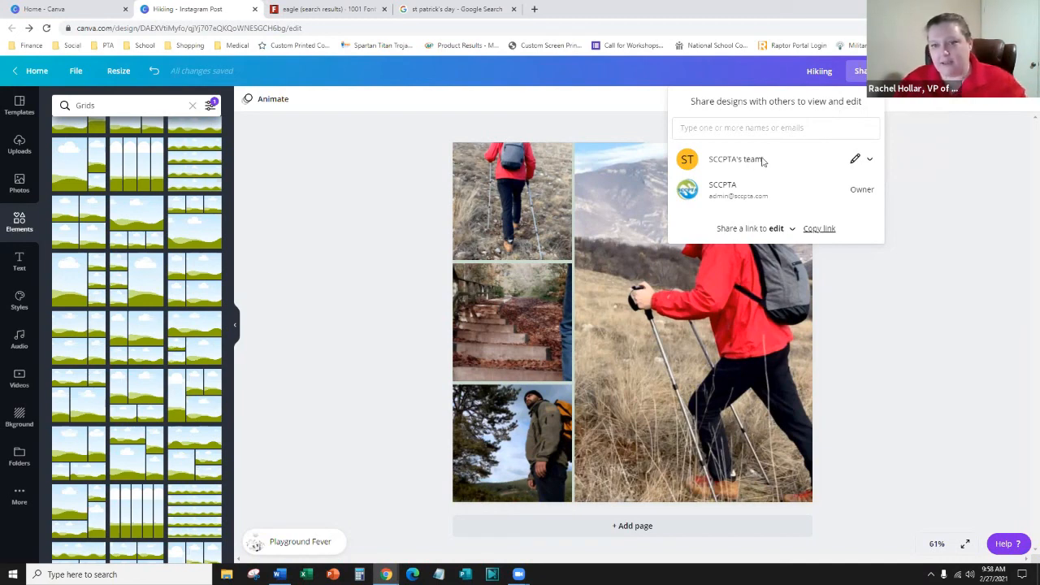
- Enter the principal's e-mail as a 'Can view' recipient, close without sending, and open publishing options
{"action": "left_click", "coordinate": [808, 125]}
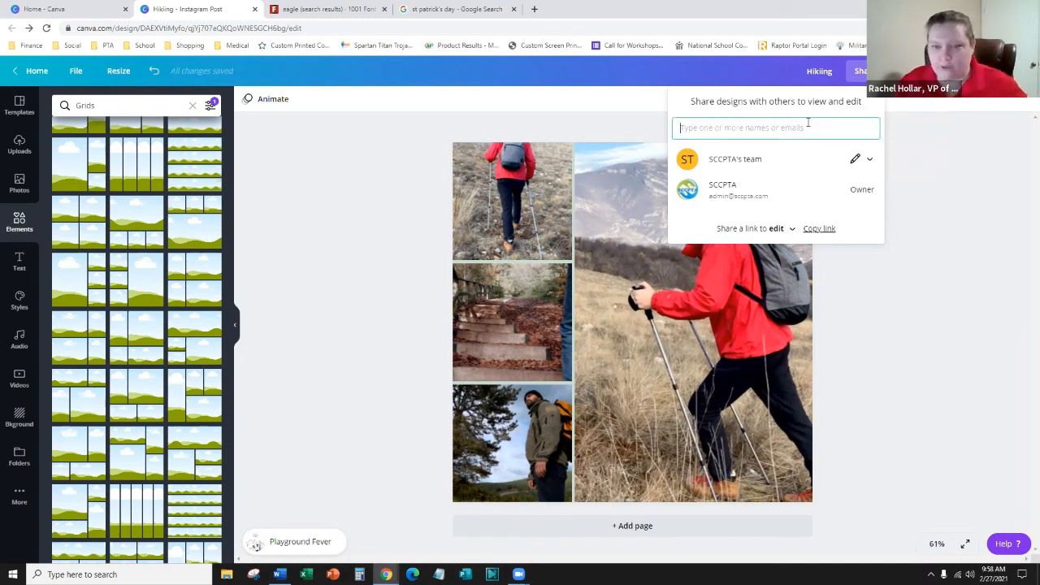
{"action": "type", "text": "pr"}
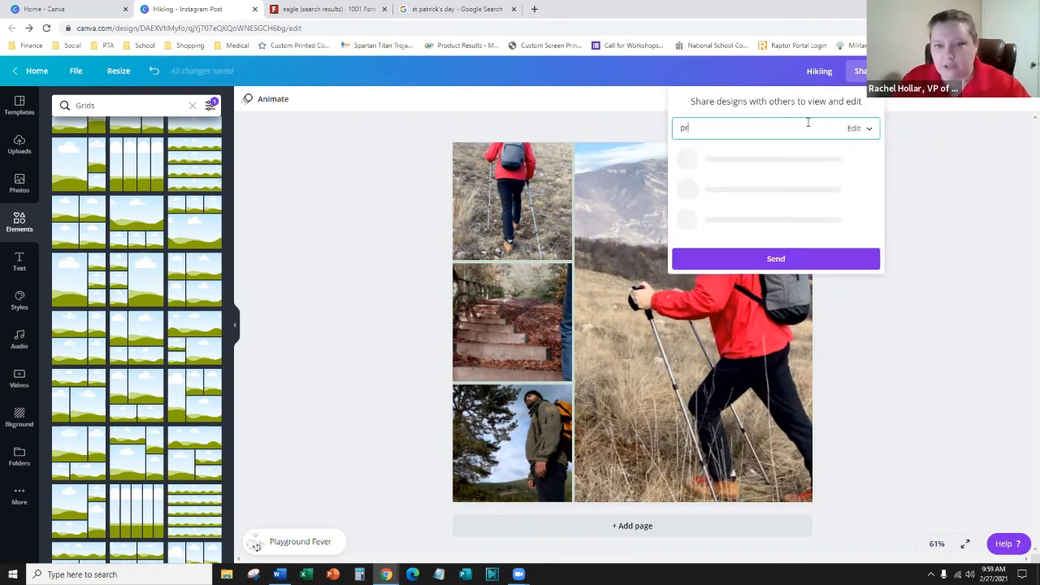
{"action": "type", "text": "incip a"}
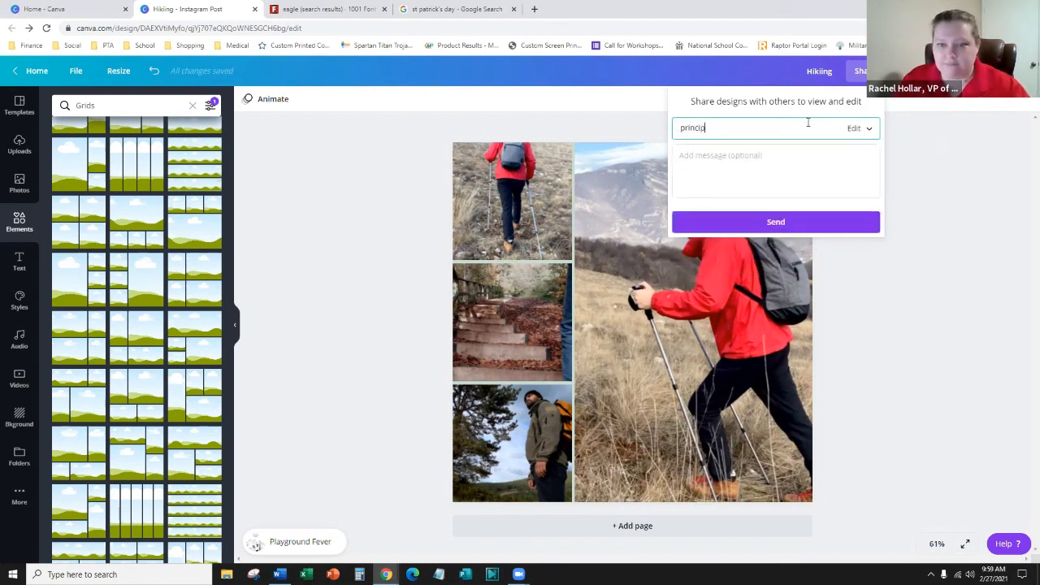
{"action": "key", "text": "BackSpace"}
{"action": "key", "text": "BackSpace"}
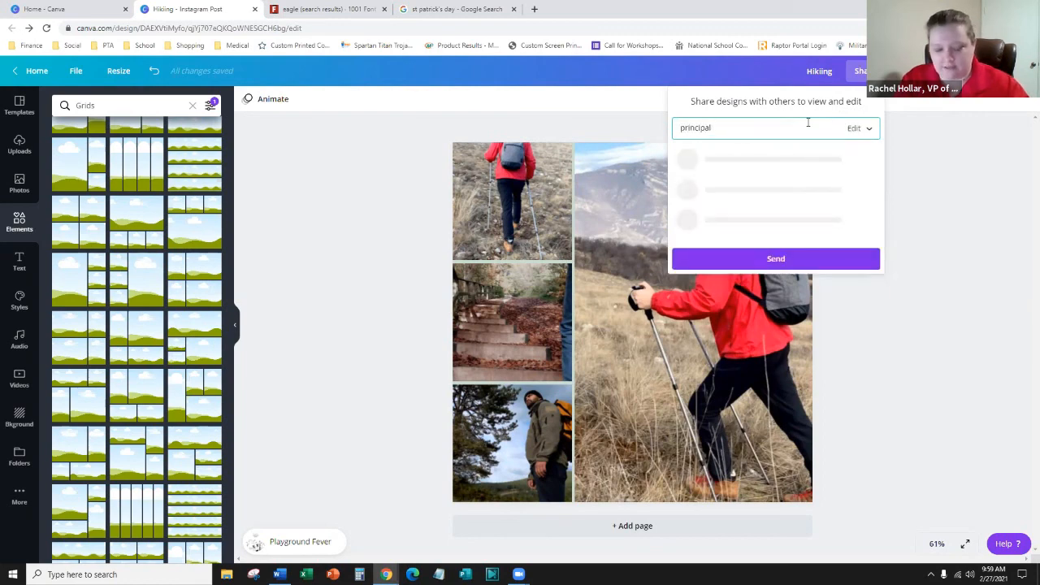
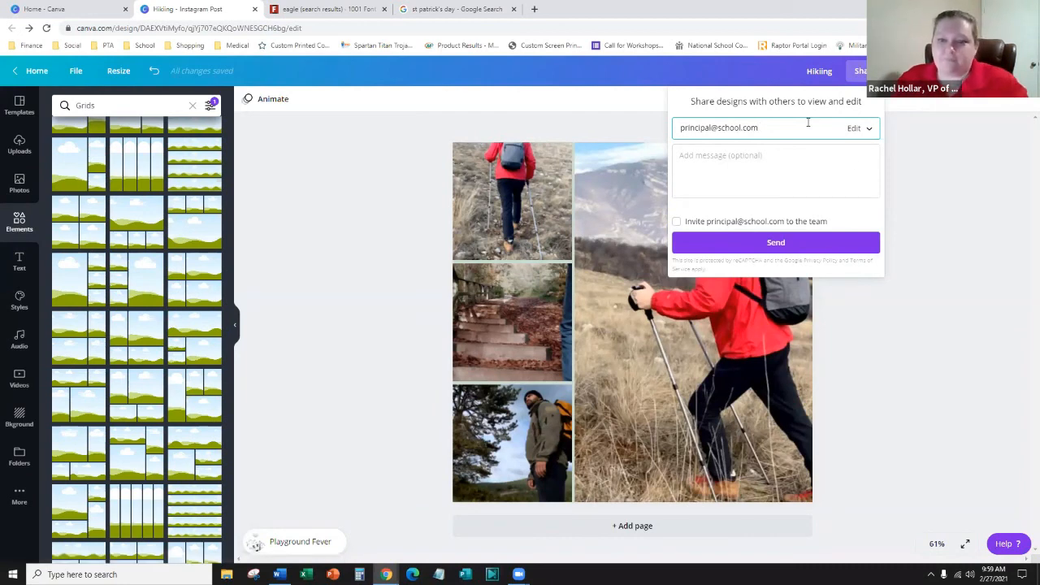
{"action": "left_click", "coordinate": [855, 128]}
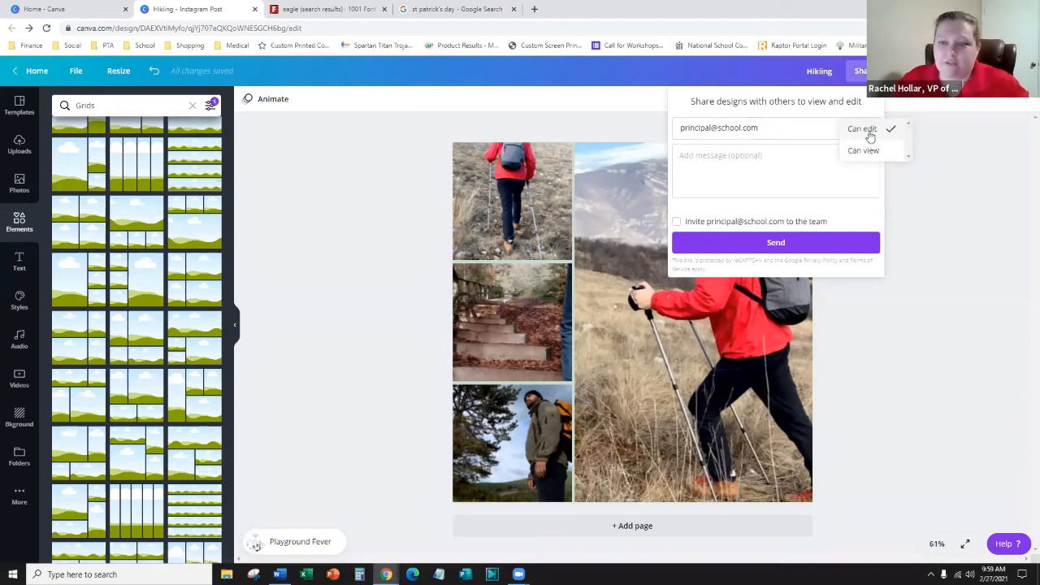
{"action": "left_click", "coordinate": [865, 151]}
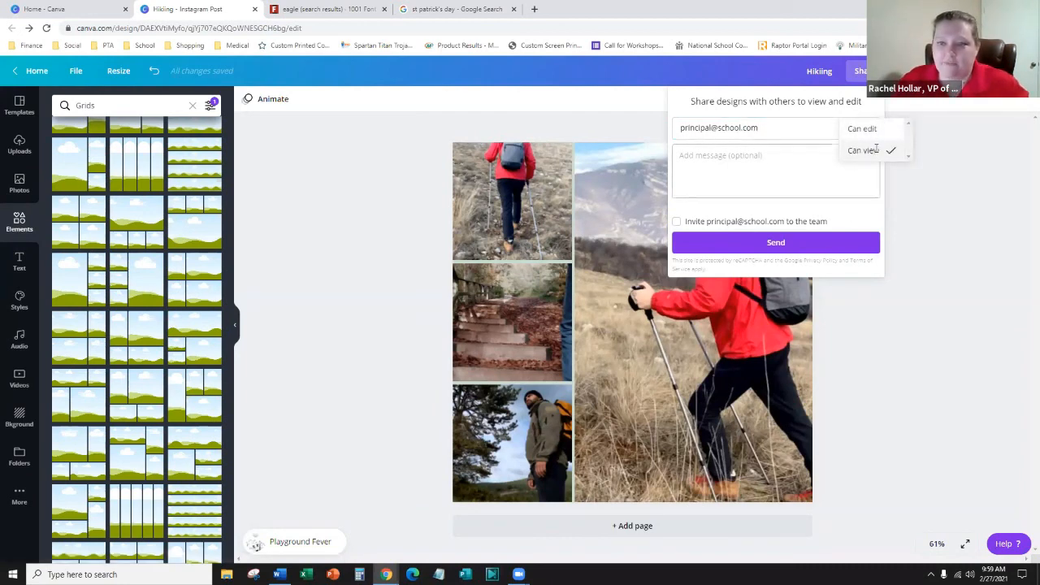
{"action": "left_click", "coordinate": [773, 129]}
{"action": "left_click", "coordinate": [860, 134]}
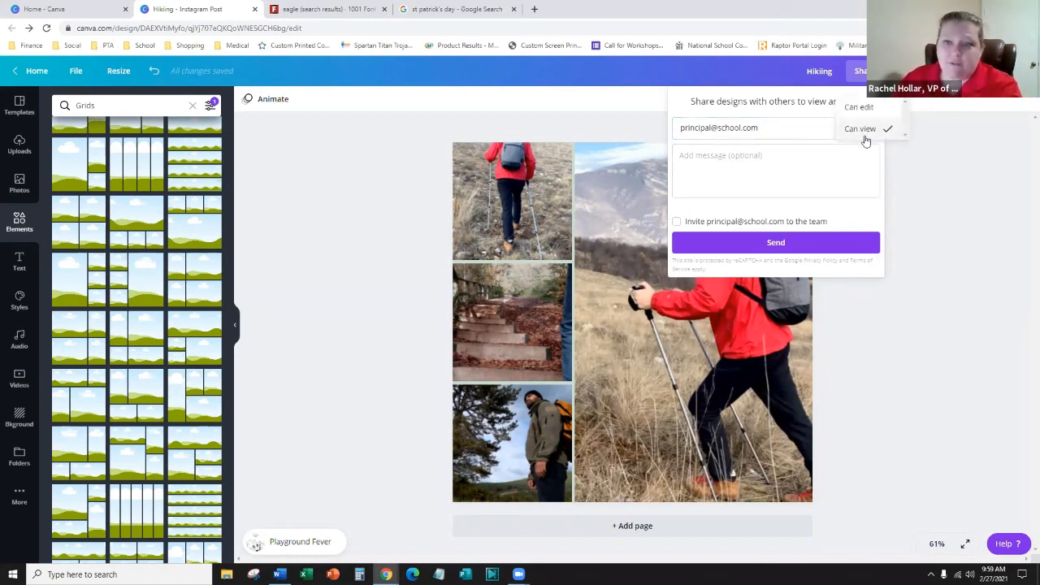
{"action": "left_click", "coordinate": [830, 159]}
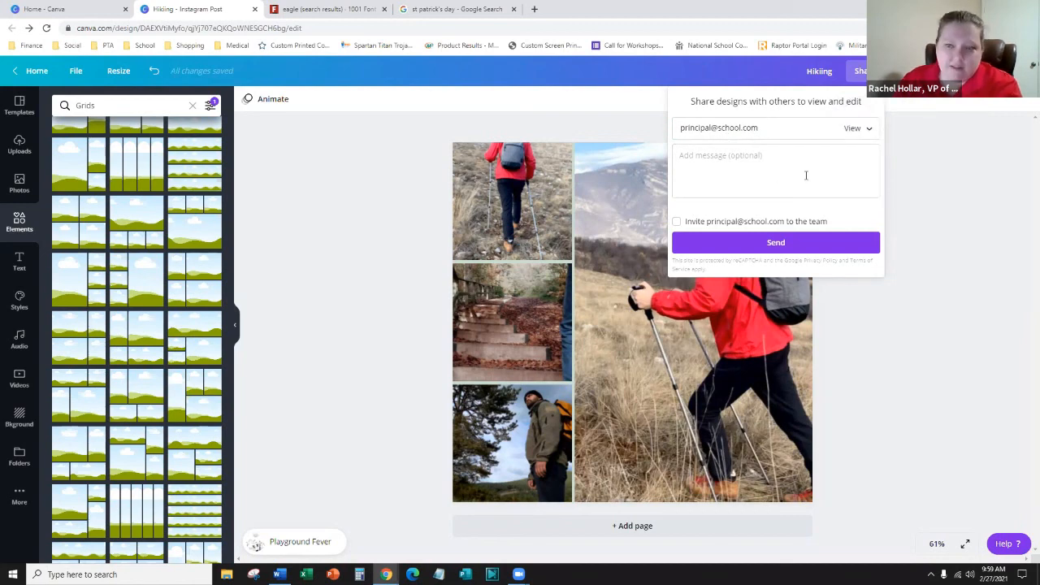
{"action": "left_click", "coordinate": [956, 192]}
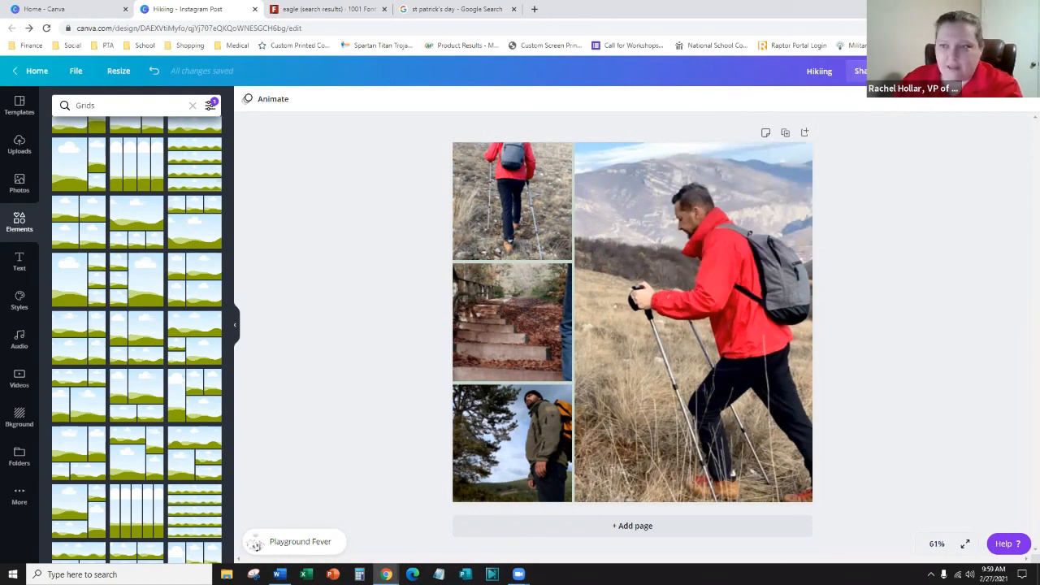
{"action": "left_click", "coordinate": [860, 70]}
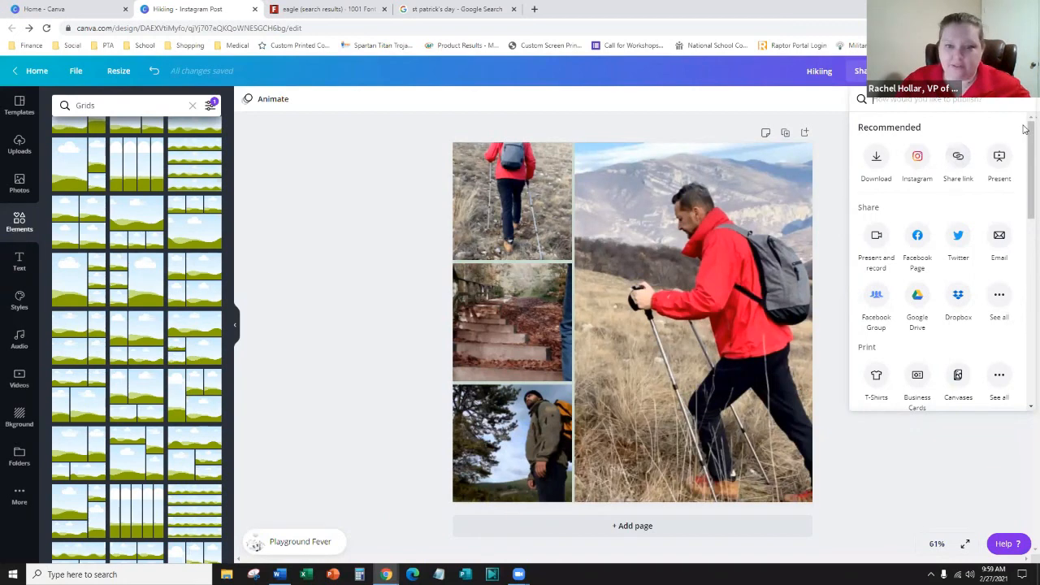
- Copy the Hiking design's share link, load it in a new browser tab, then close that tab
{"action": "left_click", "coordinate": [959, 161]}
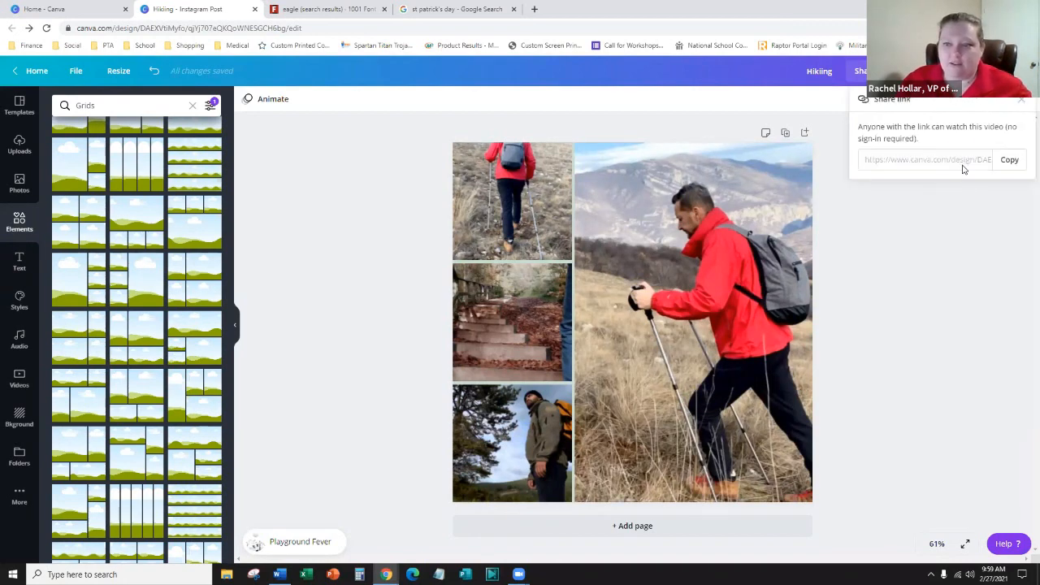
{"action": "left_click", "coordinate": [1007, 160]}
{"action": "left_click", "coordinate": [534, 9]}
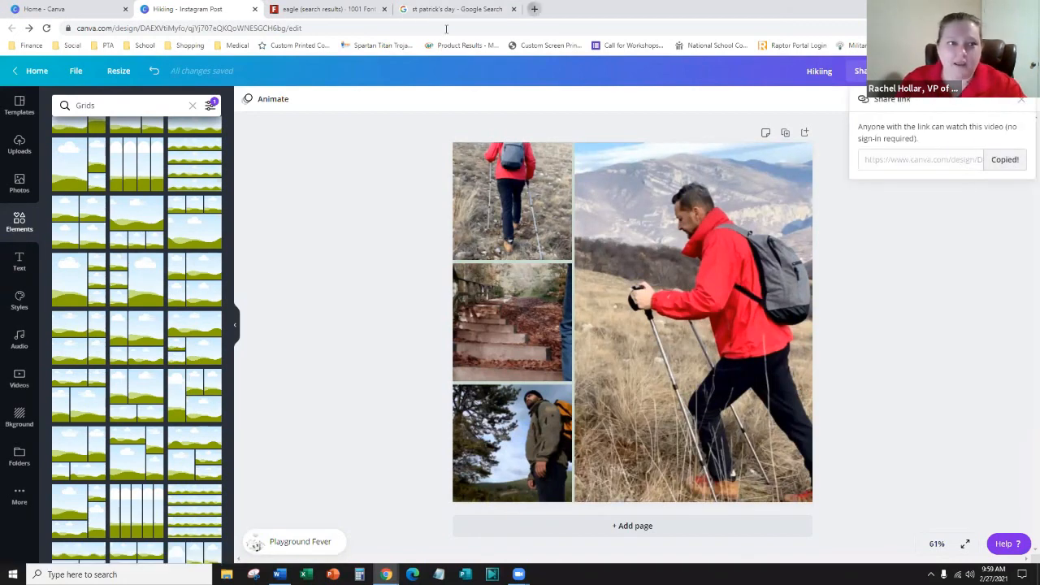
{"action": "key", "text": "ctrl+v"}
{"action": "key", "text": "Return"}
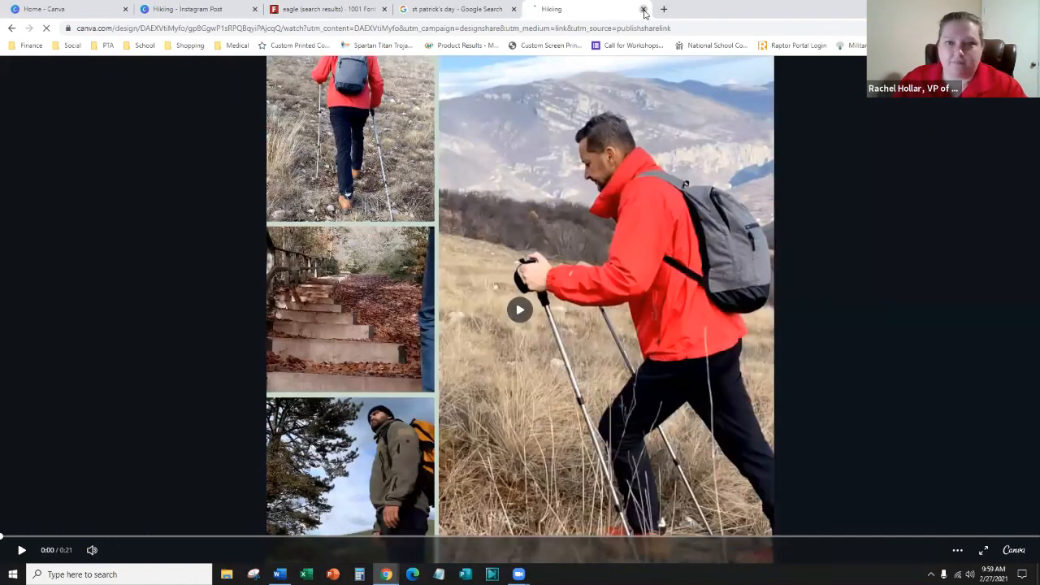
{"action": "left_click", "coordinate": [643, 9]}
{"action": "left_click", "coordinate": [862, 98]}
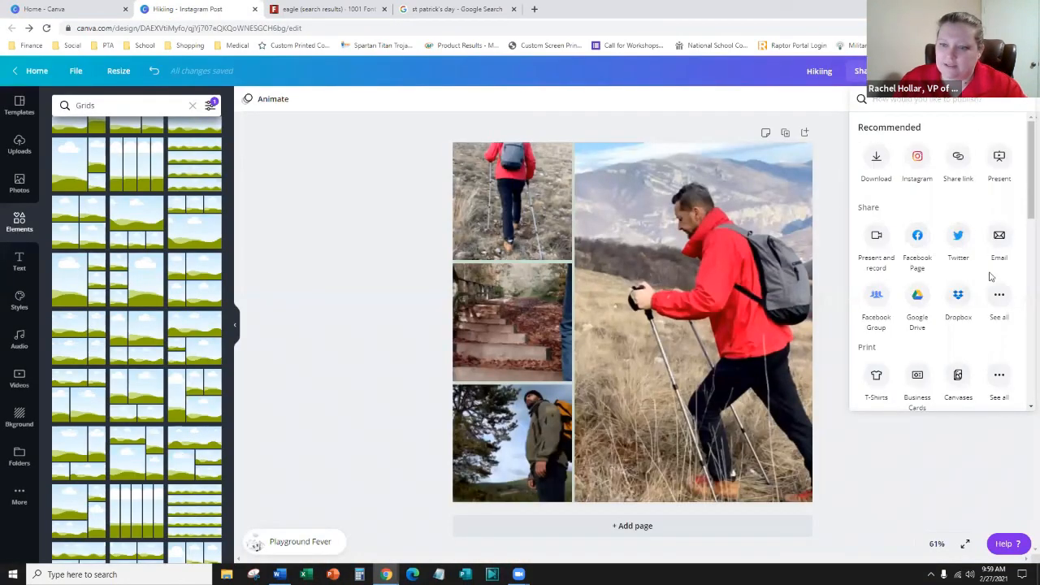
- Glance at the Download options, then return to the Share panel with the view-only recipient still entered
{"action": "scroll", "coordinate": [919, 248], "scroll_direction": "down", "scroll_amount": 1}
{"action": "scroll", "coordinate": [919, 248], "scroll_direction": "down", "scroll_amount": 3}
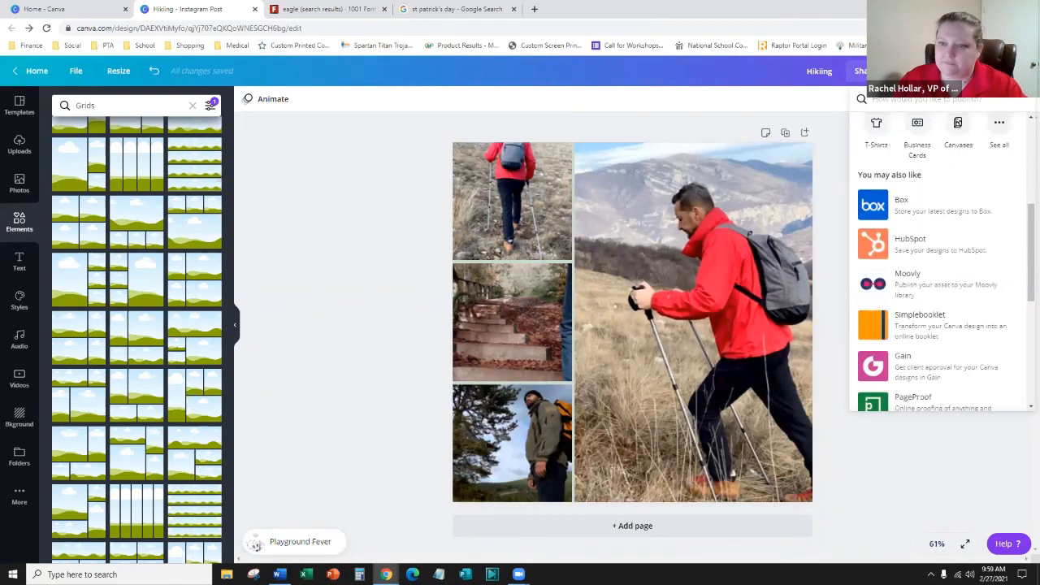
{"action": "left_click", "coordinate": [971, 71]}
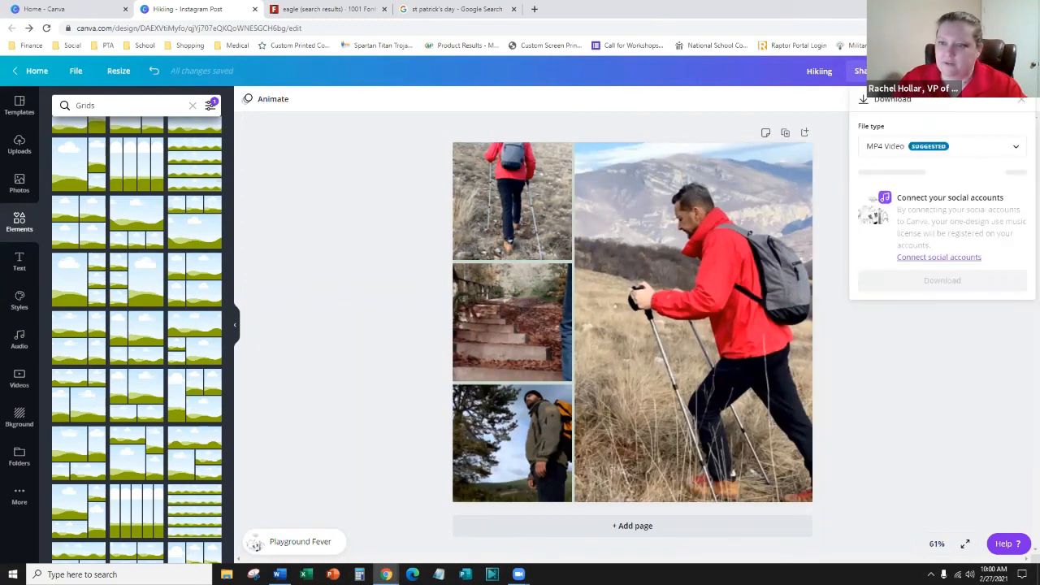
{"action": "left_click", "coordinate": [864, 69]}
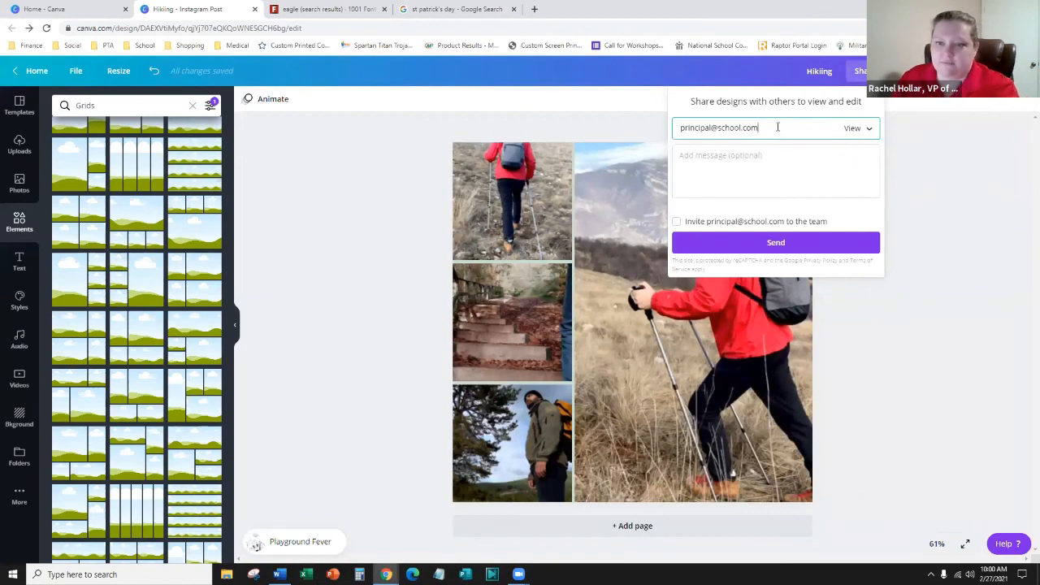
- Clear the recipient address, keep the link on 'Share a link to use as template', and close sharing
{"action": "triple_click", "coordinate": [697, 127]}
{"action": "key", "text": "BackSpace"}
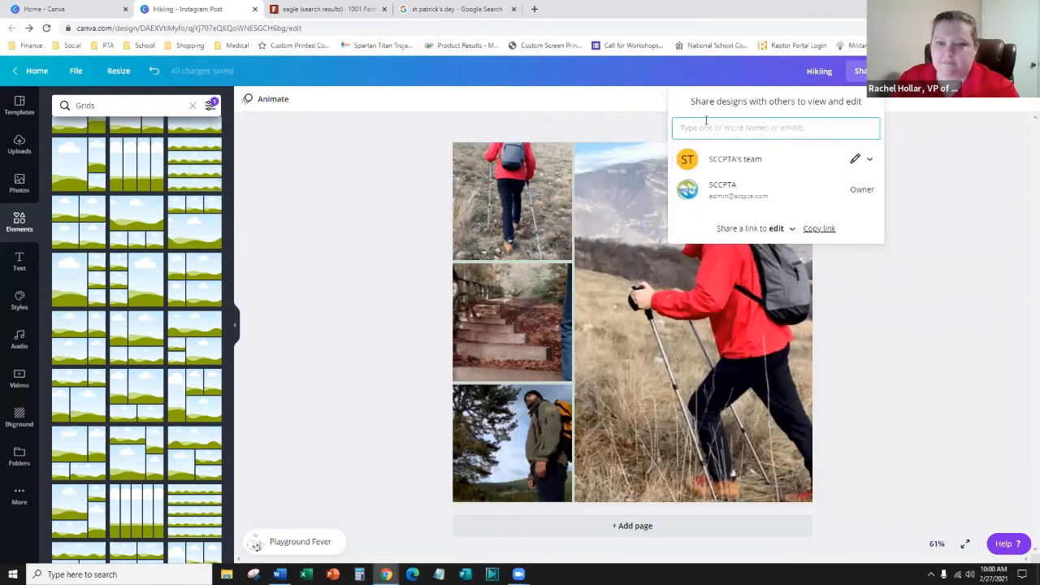
{"action": "left_click", "coordinate": [794, 232]}
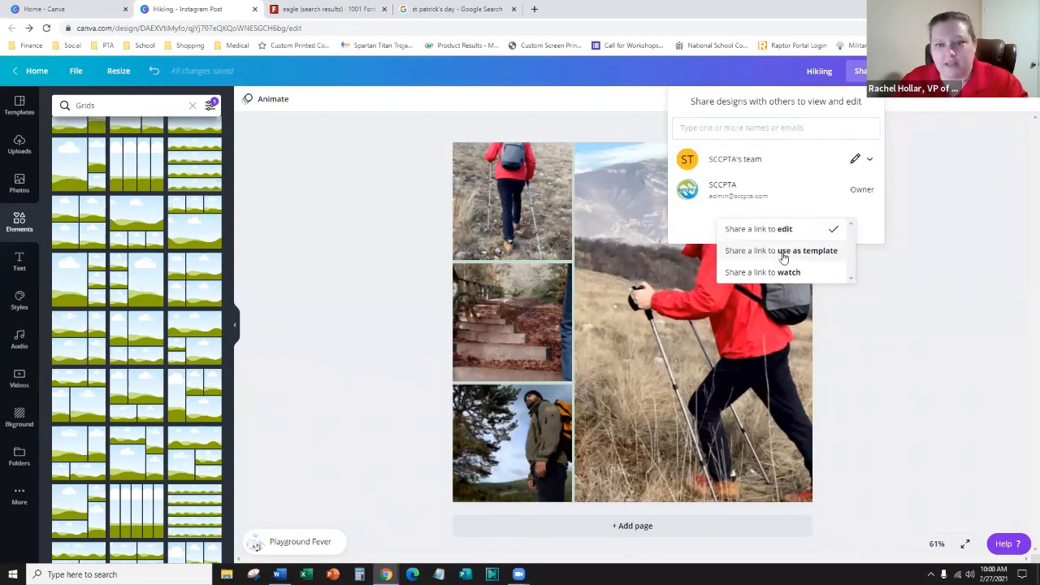
{"action": "left_click", "coordinate": [783, 253]}
{"action": "left_click", "coordinate": [799, 227]}
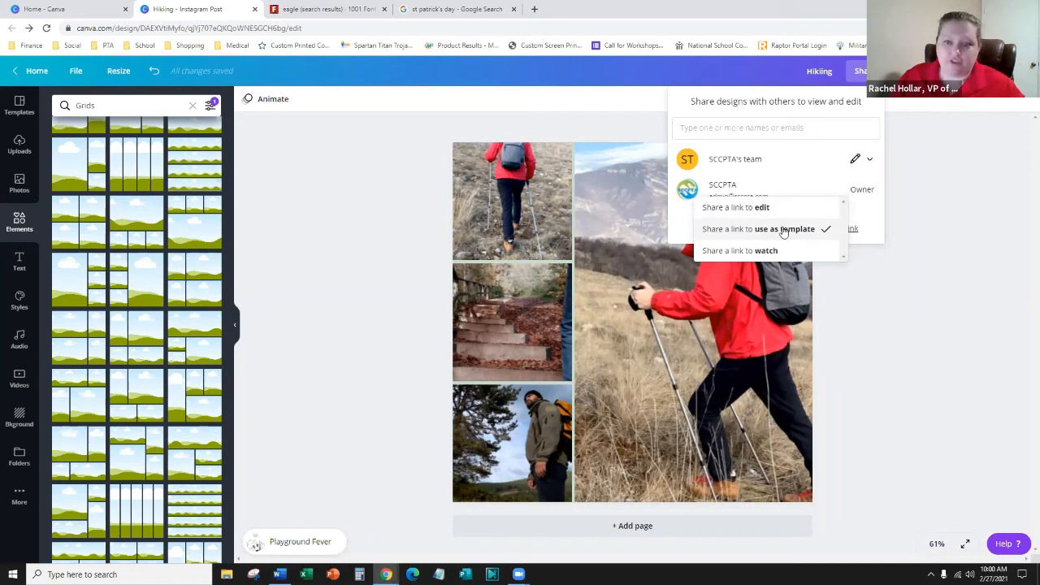
{"action": "left_click", "coordinate": [783, 231]}
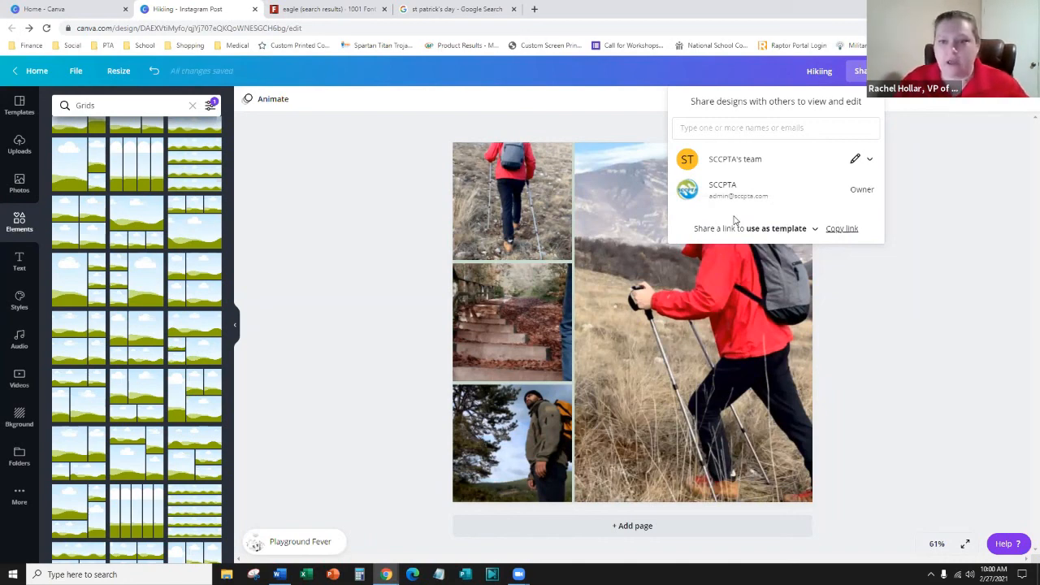
{"action": "left_click", "coordinate": [813, 229]}
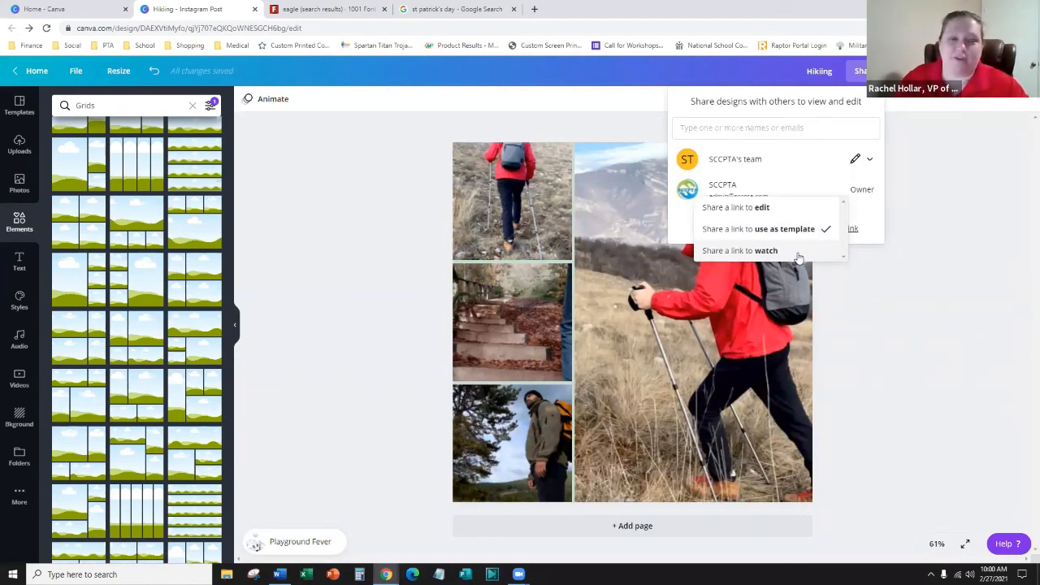
{"action": "left_click", "coordinate": [894, 374]}
{"action": "left_click", "coordinate": [19, 495]}
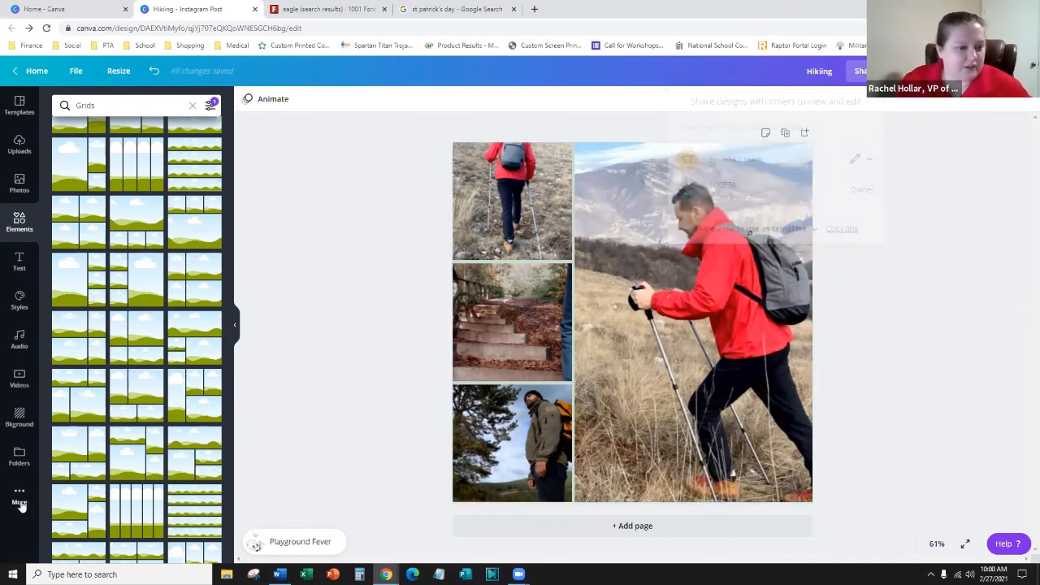
- Show the Templates sidebar, then bring up Resize showing the post's 1080 × 1080 px custom size
{"action": "left_click", "coordinate": [6, 117]}
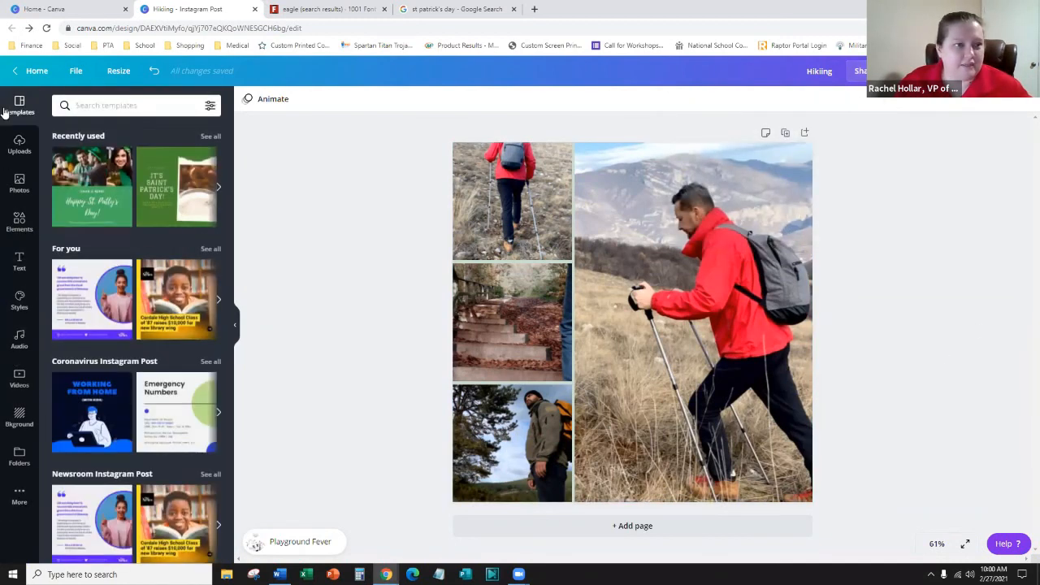
{"action": "left_click", "coordinate": [136, 69]}
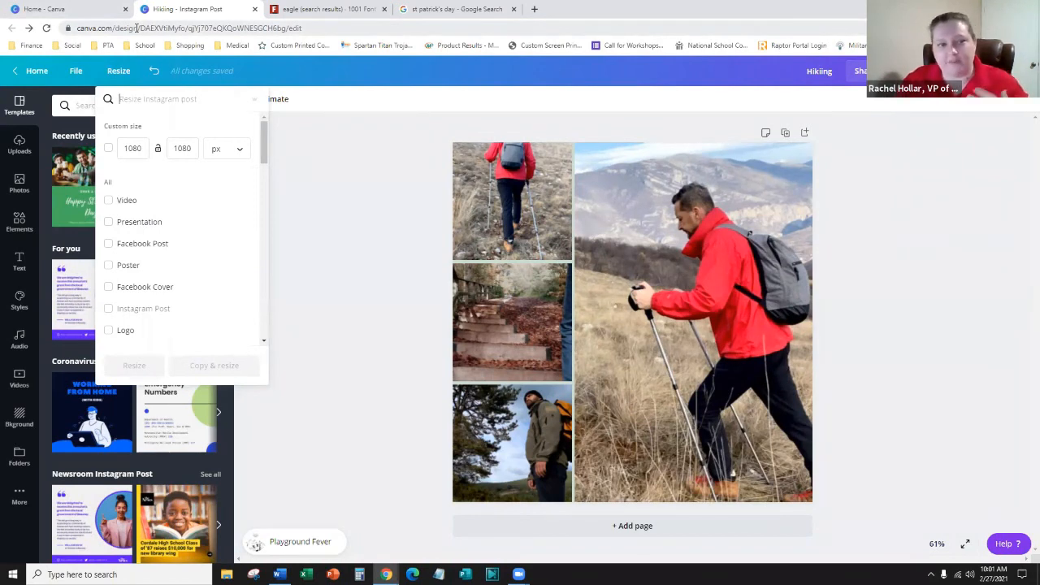
- Set a custom size of 24 × 18 in, switching units from px to inches, and Copy & resize
{"action": "left_click", "coordinate": [133, 148]}
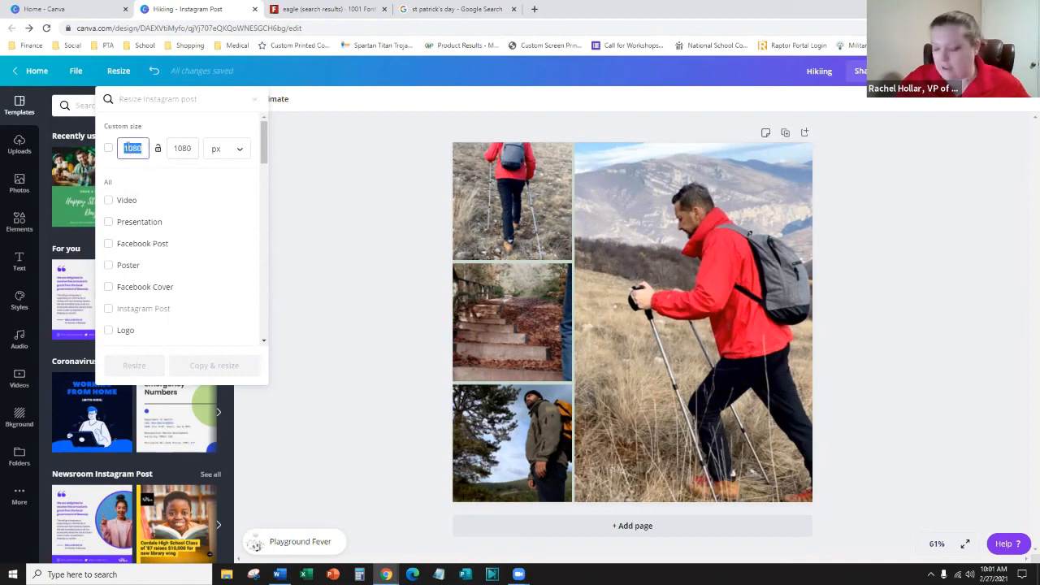
{"action": "type", "text": "24"}
{"action": "double_click", "coordinate": [194, 149]}
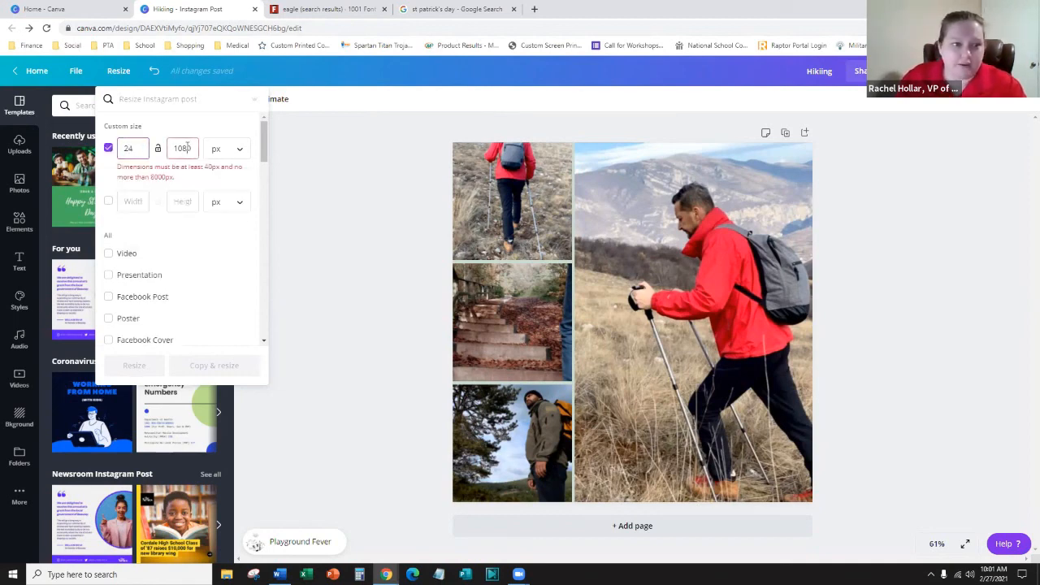
{"action": "type", "text": "18"}
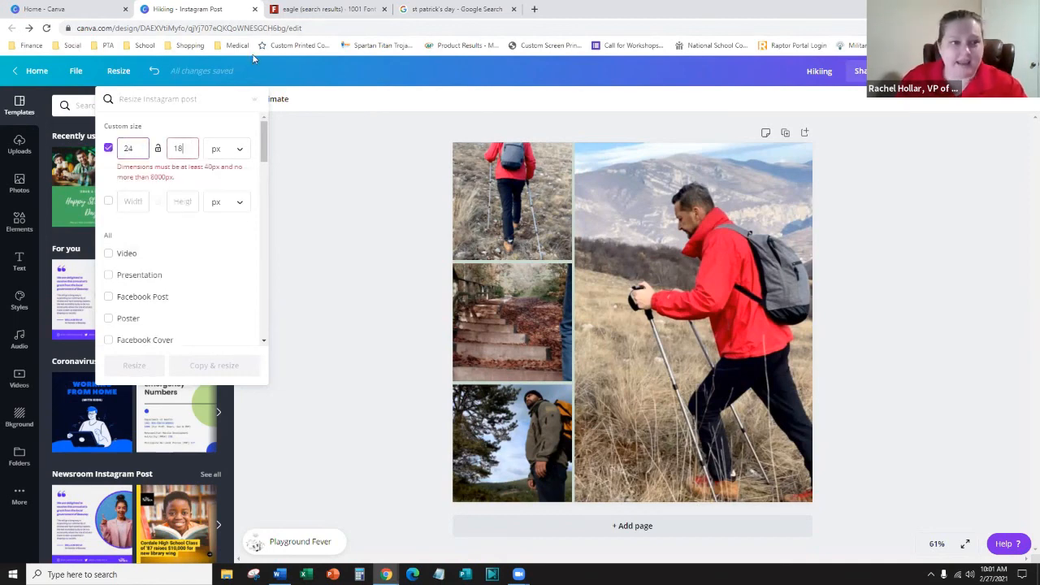
{"action": "left_click", "coordinate": [244, 151]}
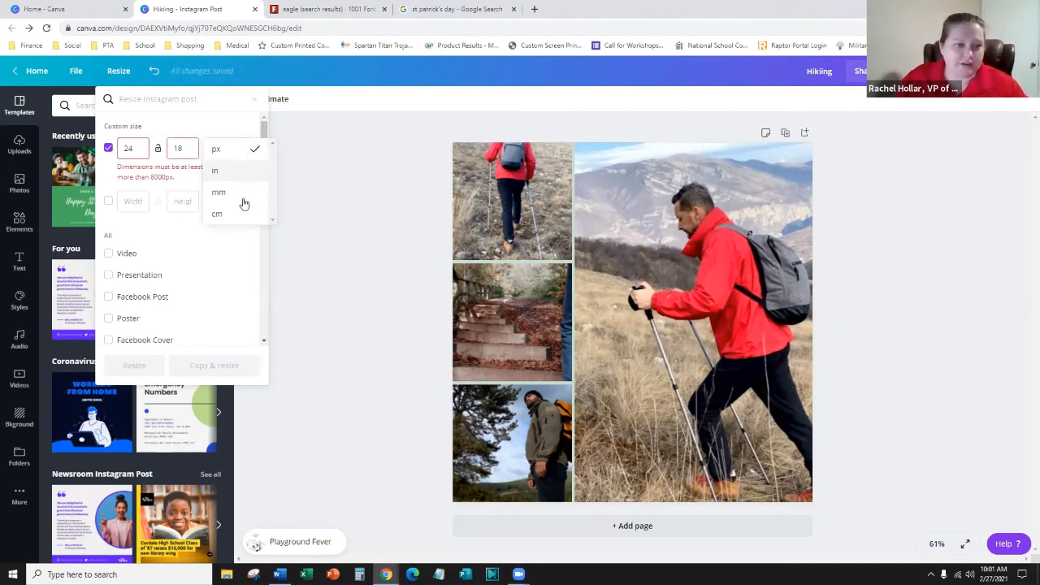
{"action": "left_click", "coordinate": [244, 174]}
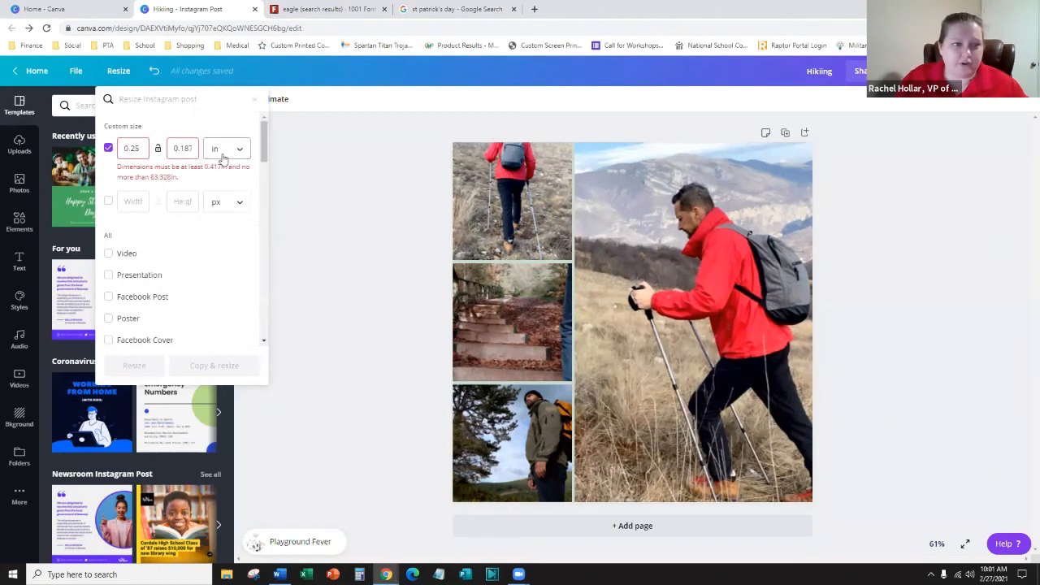
{"action": "double_click", "coordinate": [147, 147]}
{"action": "type", "text": "24"}
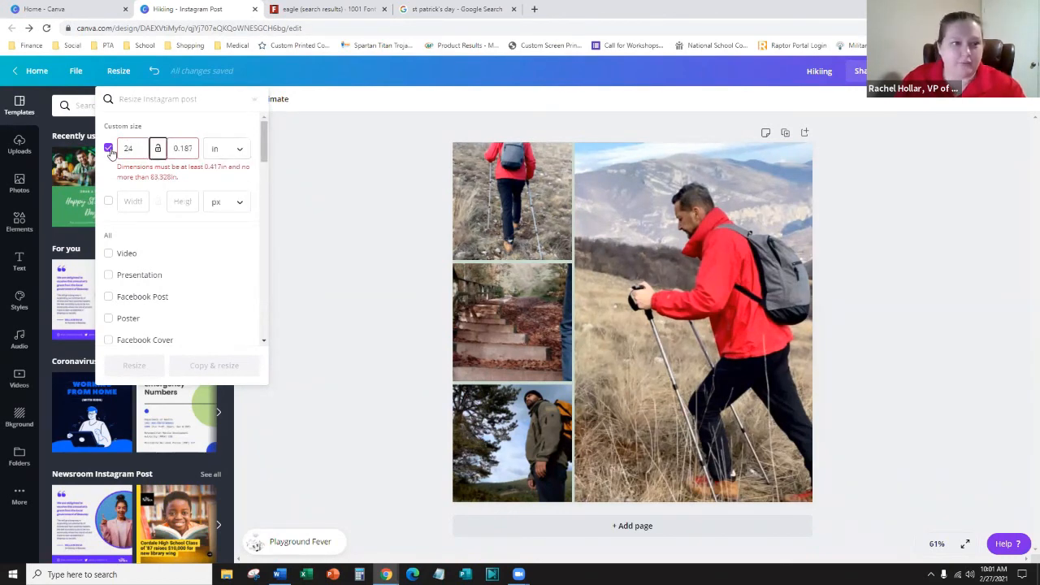
{"action": "key", "text": "Tab"}
{"action": "type", "text": "18"}
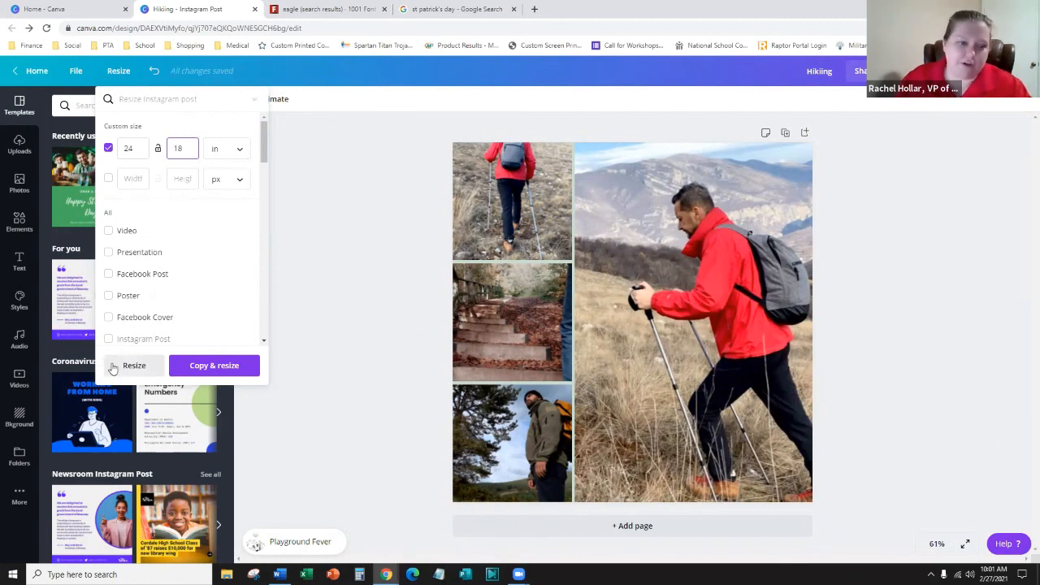
{"action": "left_click", "coordinate": [212, 367]}
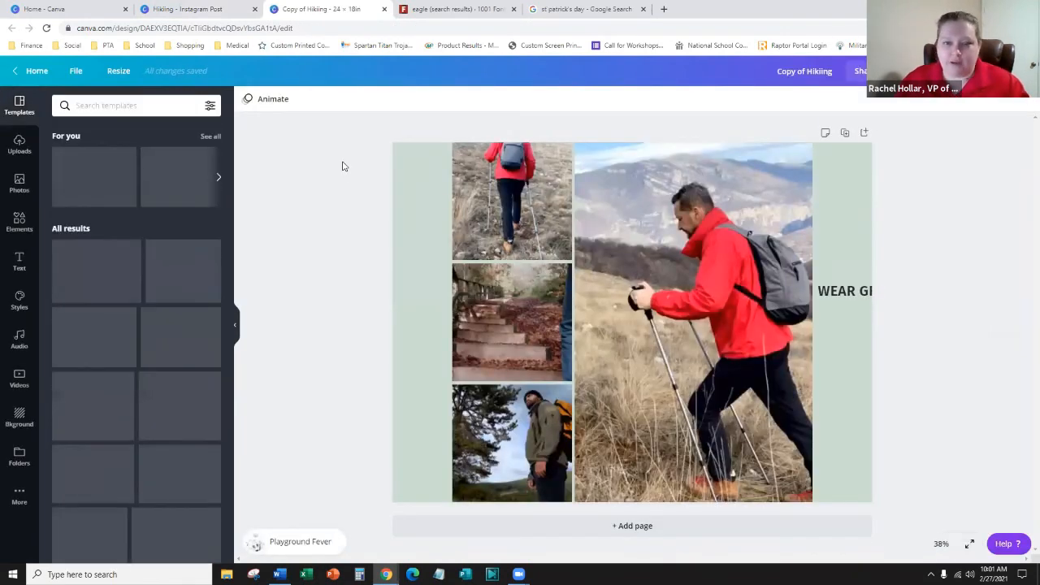
- Delete the stray text box from the page and select the photo grid
{"action": "left_click", "coordinate": [857, 294]}
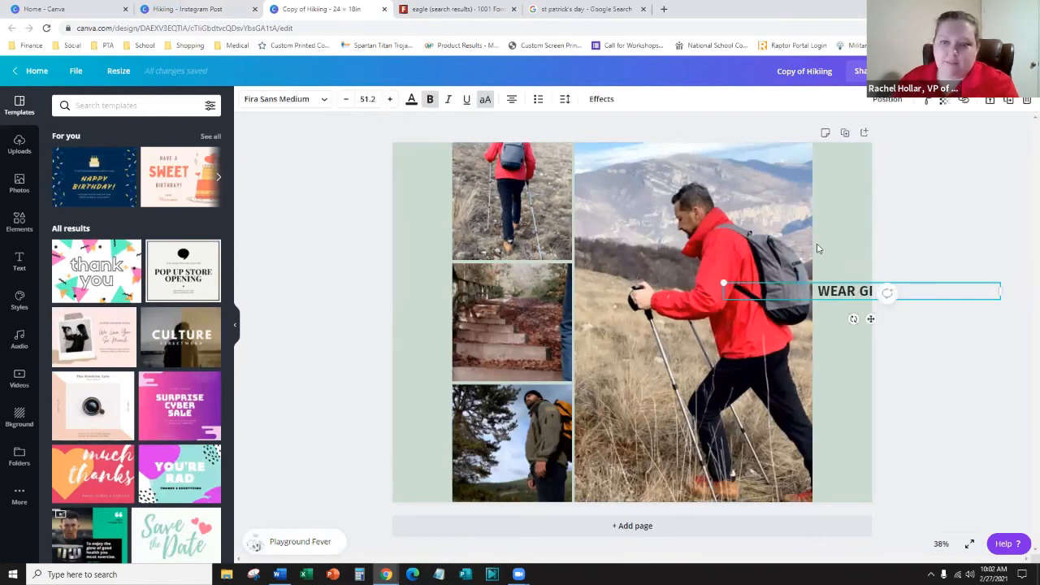
{"action": "key", "text": "Delete"}
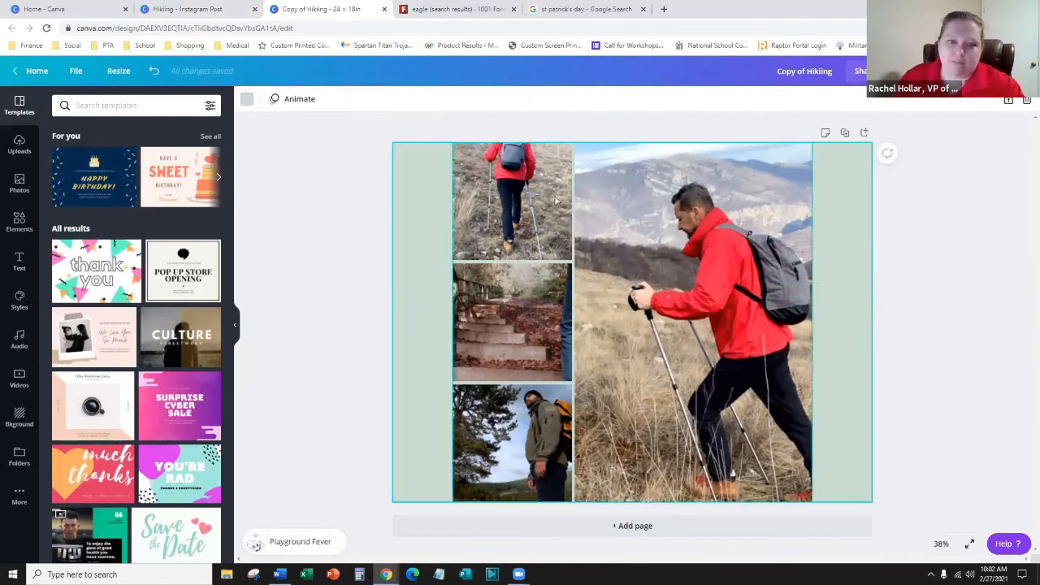
{"action": "left_click", "coordinate": [510, 195]}
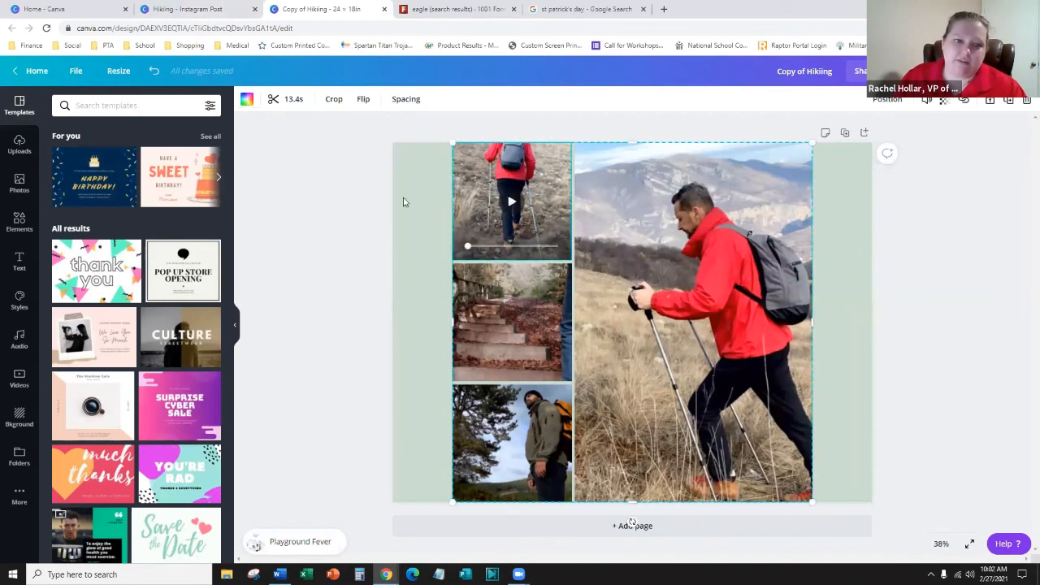
{"action": "left_click", "coordinate": [408, 203]}
{"action": "left_click", "coordinate": [488, 190]}
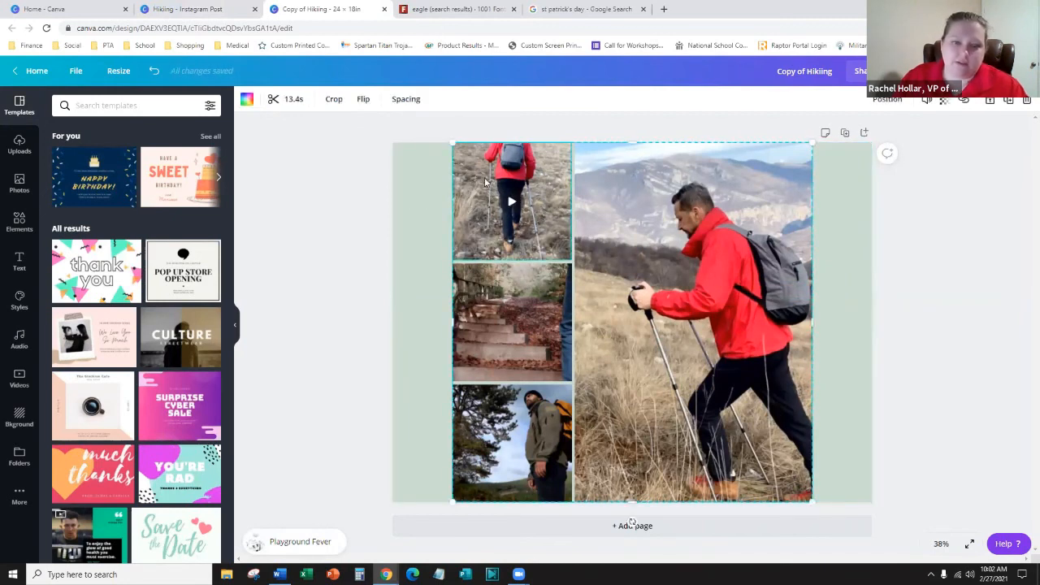
{"action": "right_click", "coordinate": [488, 190]}
{"action": "left_click", "coordinate": [391, 324]}
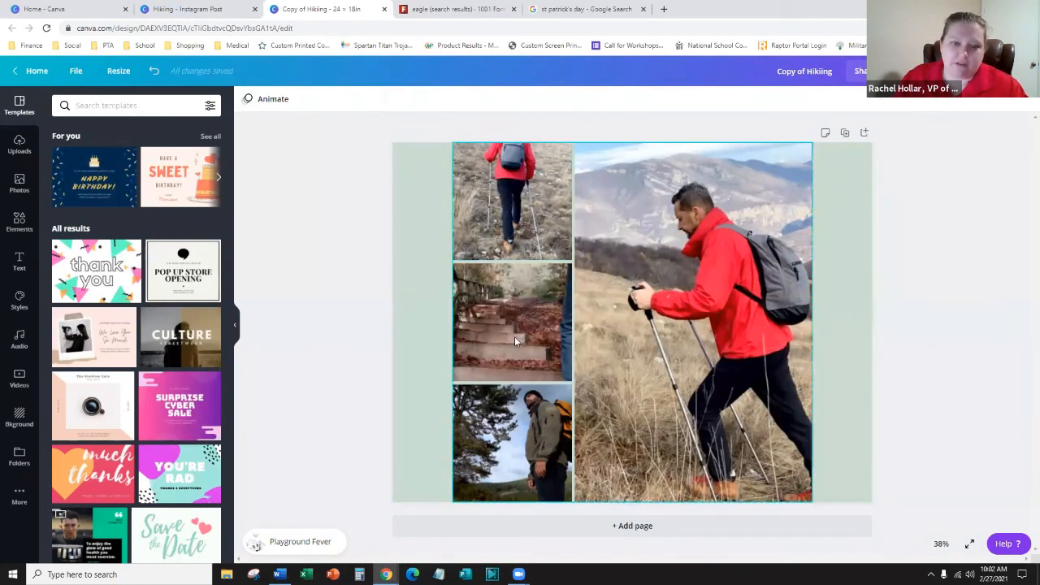
- Stretch the photo grid out to the page's right and left edges
{"action": "left_click", "coordinate": [573, 388]}
{"action": "right_click", "coordinate": [572, 389]}
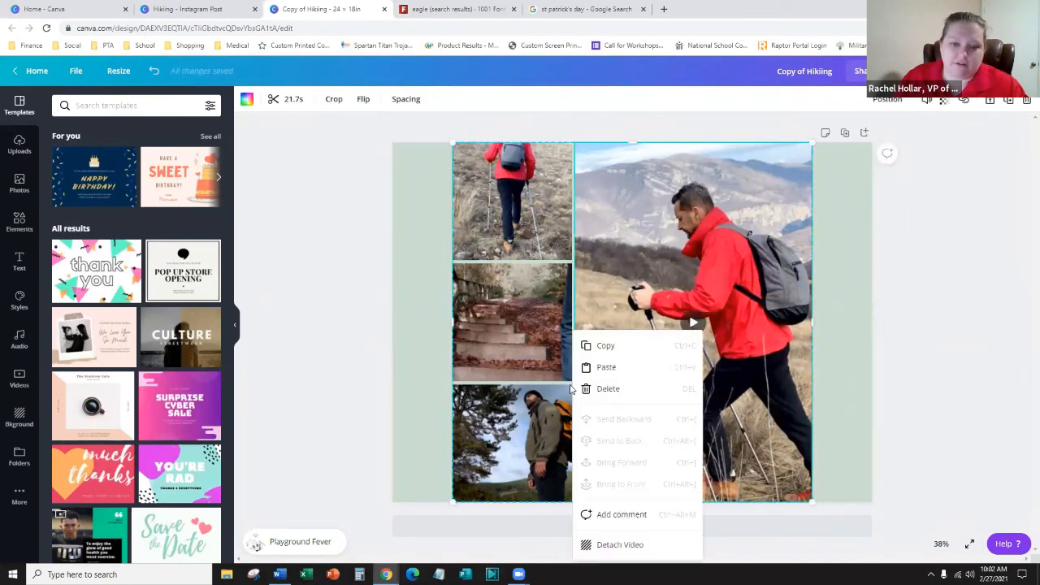
{"action": "right_click", "coordinate": [813, 497]}
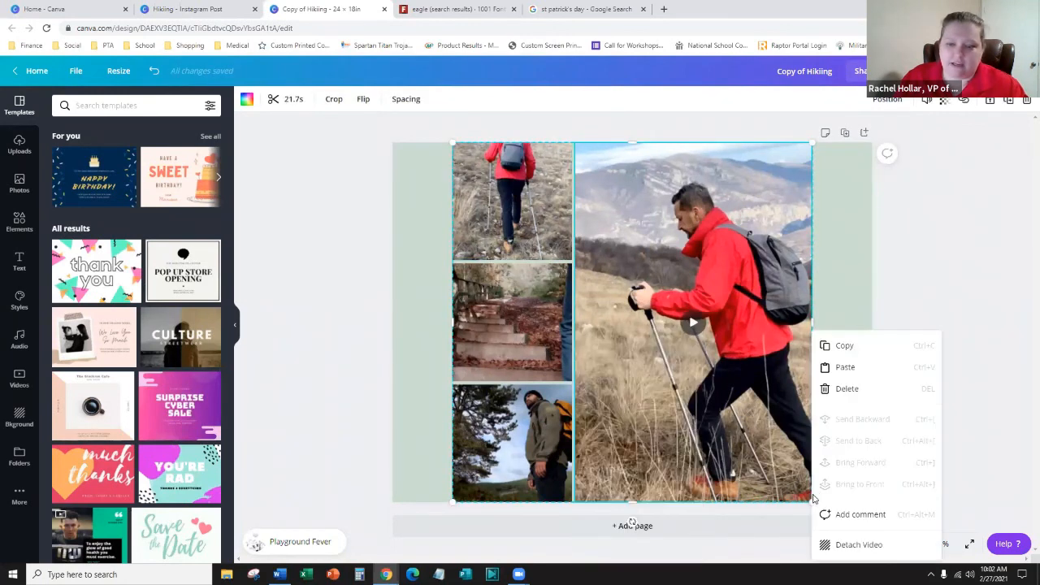
{"action": "left_click", "coordinate": [965, 311]}
{"action": "left_click", "coordinate": [798, 332]}
{"action": "left_click_drag", "start_coordinate": [828, 324], "coordinate": [872, 324]}
{"action": "left_click", "coordinate": [579, 308]}
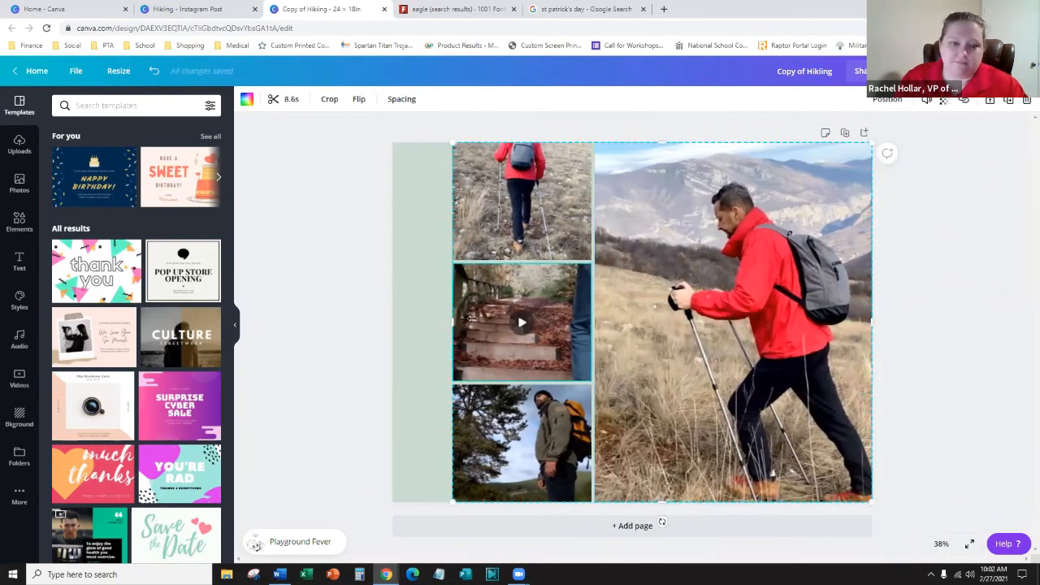
{"action": "left_click_drag", "start_coordinate": [451, 319], "coordinate": [394, 318]}
{"action": "left_click", "coordinate": [368, 313]}
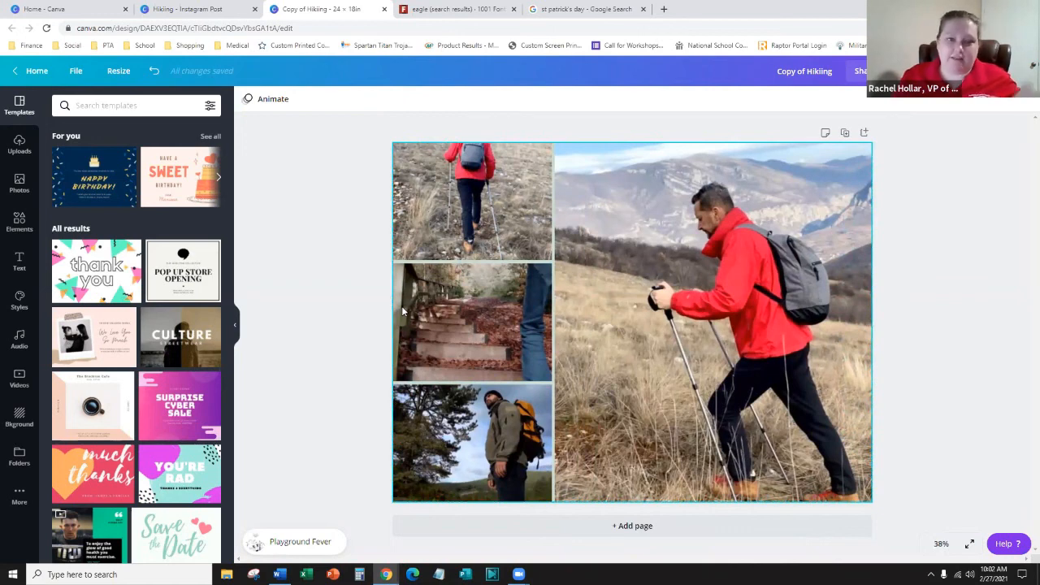
- Change the height to 24 in for a 24 × 24 in custom size and Copy & resize
{"action": "left_click", "coordinate": [118, 71]}
{"action": "left_click", "coordinate": [122, 147]}
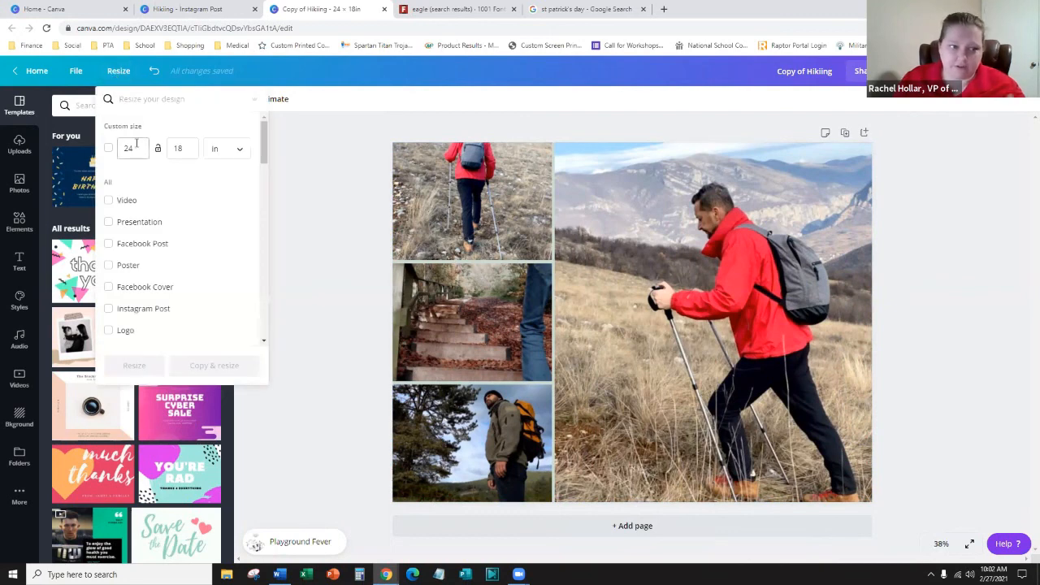
{"action": "key", "text": "Tab"}
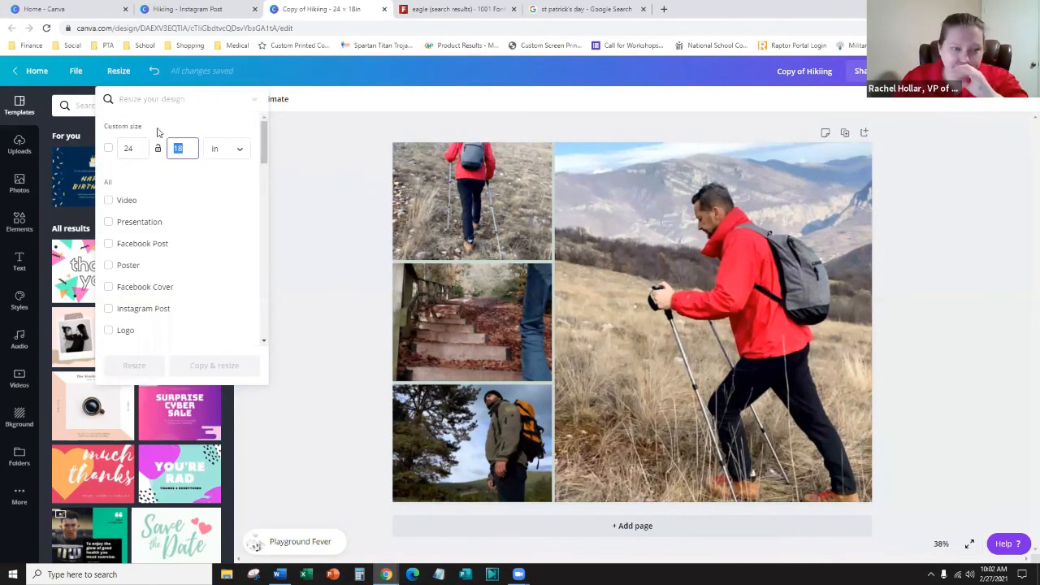
{"action": "type", "text": "24"}
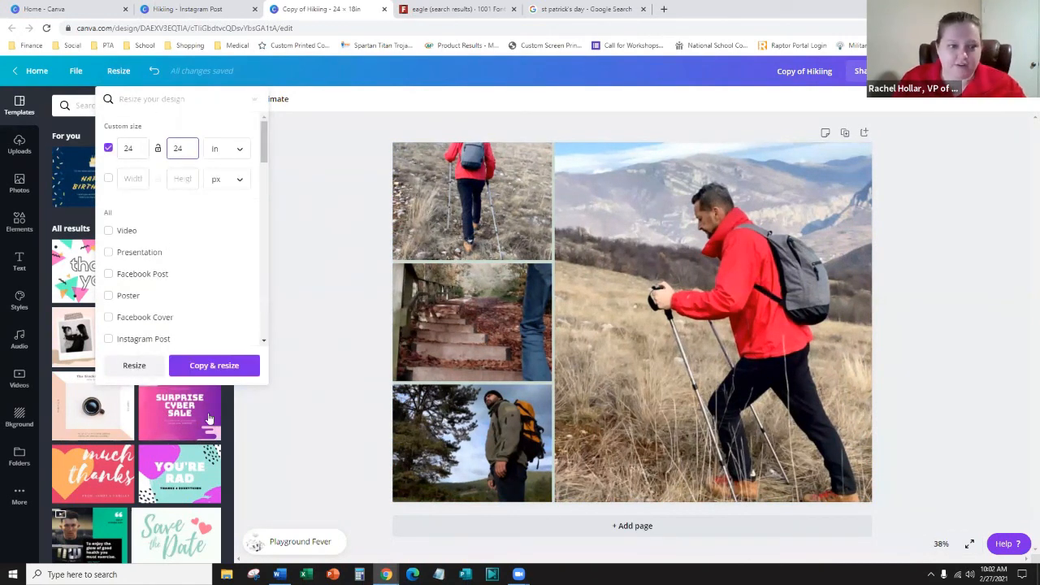
{"action": "left_click", "coordinate": [231, 370]}
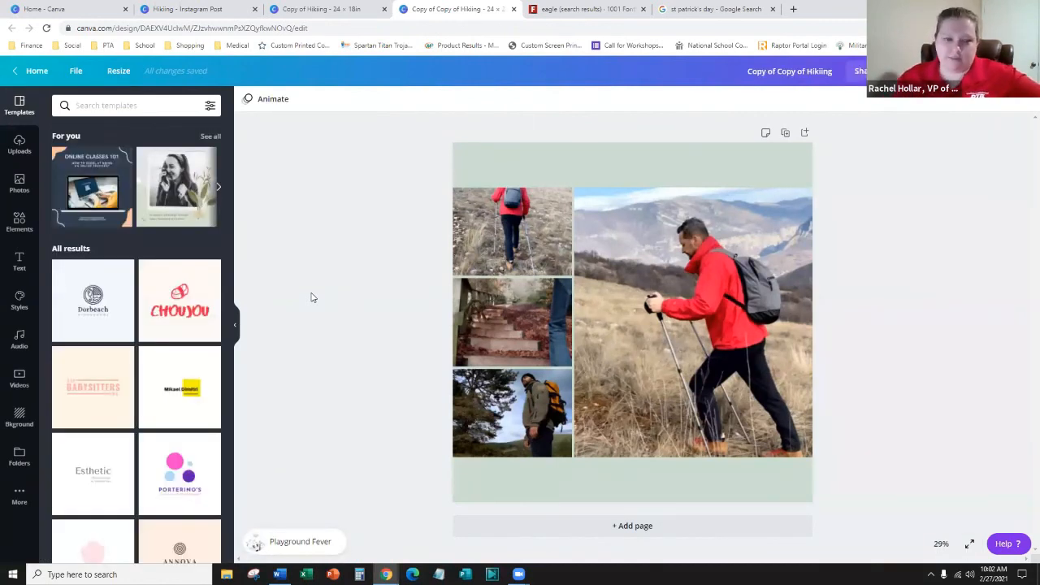
- Stretch the photo grid up to the page's top edge and down to its bottom edge
{"action": "left_click", "coordinate": [675, 299]}
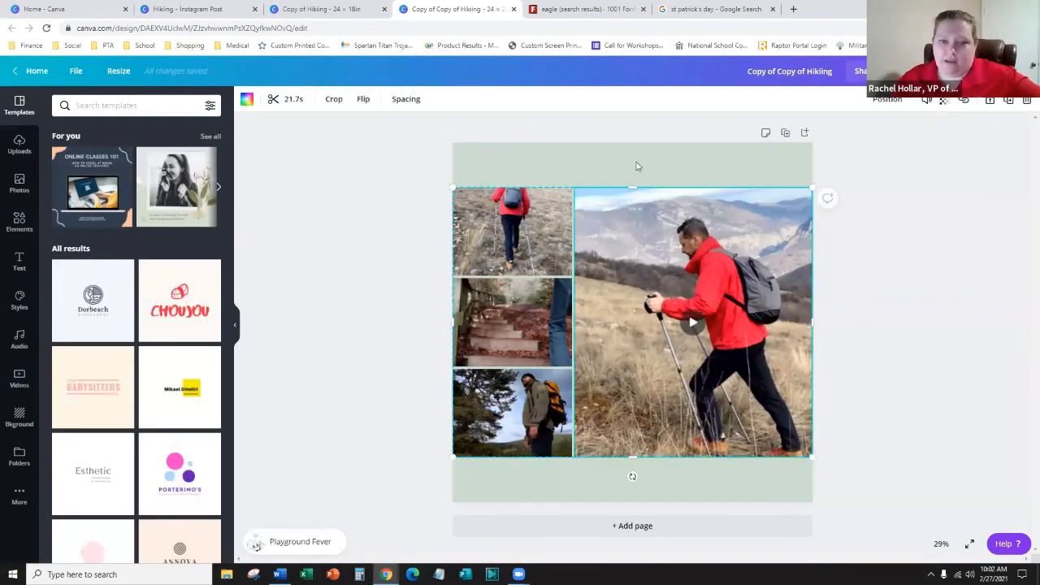
{"action": "left_click_drag", "start_coordinate": [642, 147], "coordinate": [642, 142]}
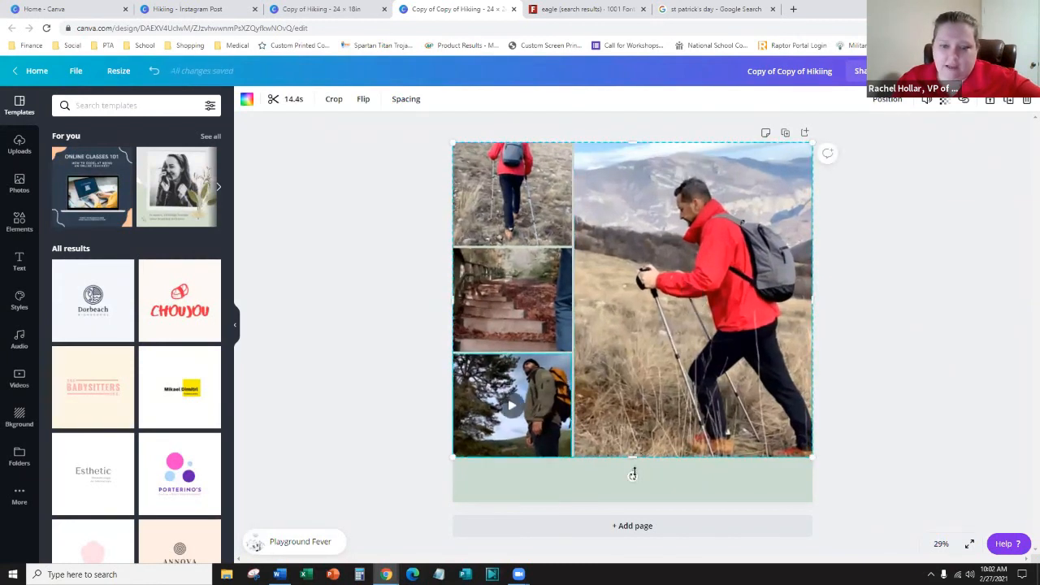
{"action": "left_click_drag", "start_coordinate": [633, 475], "coordinate": [632, 504]}
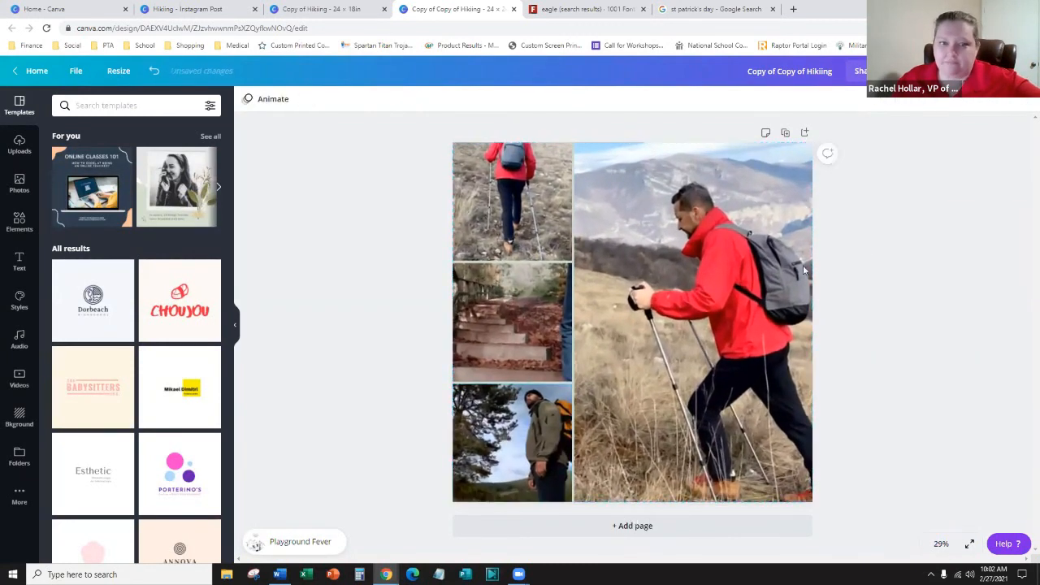